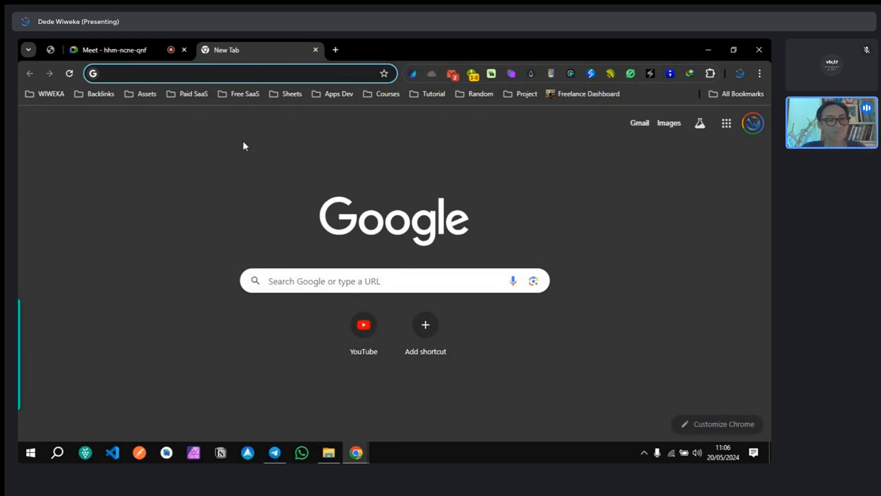
Step: Load the Formaloo dashboard in the second Chrome tab via the address bar
{"action": "type", "text": "formal"}
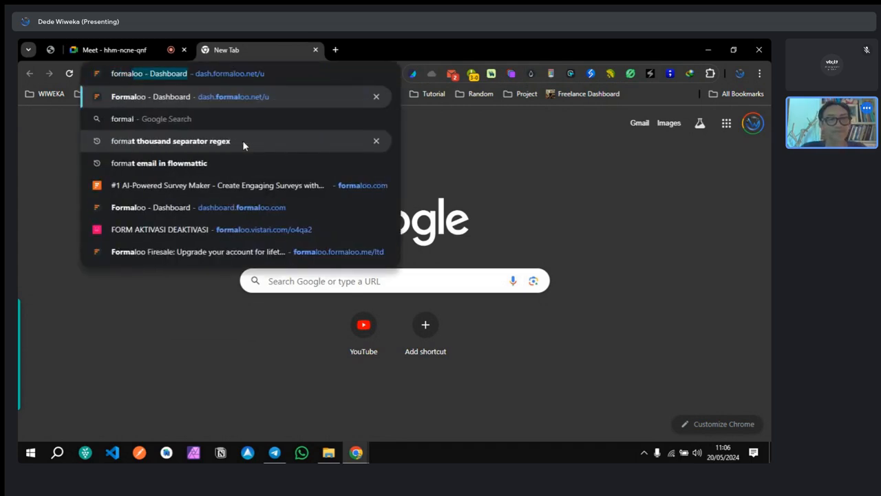
{"action": "type", "text": "oo"}
{"action": "key", "text": "Return"}
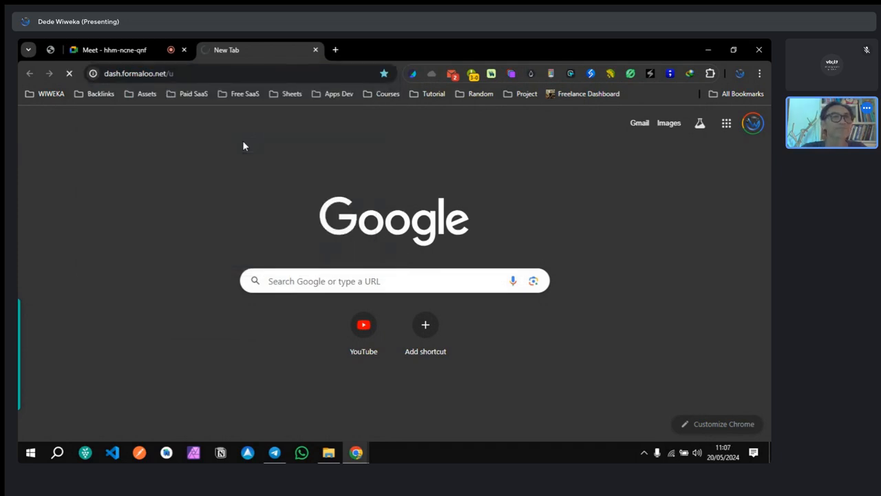
{"action": "left_click", "coordinate": [138, 53]}
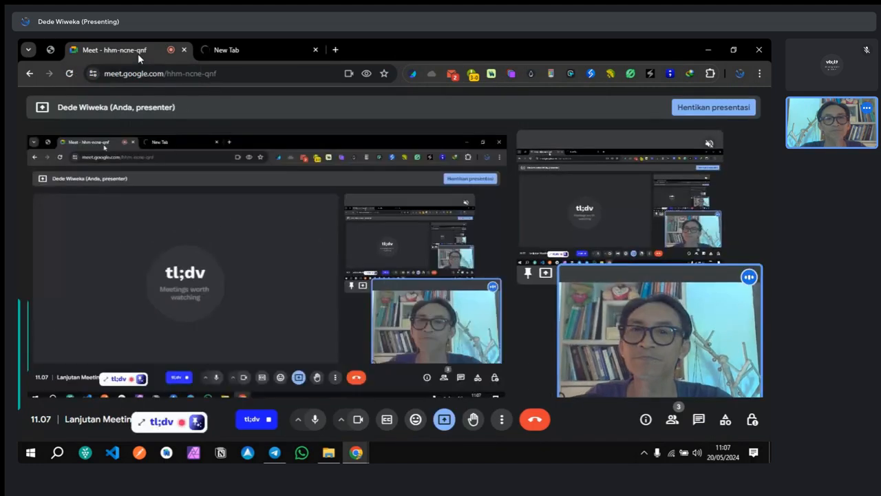
{"action": "left_click", "coordinate": [260, 52]}
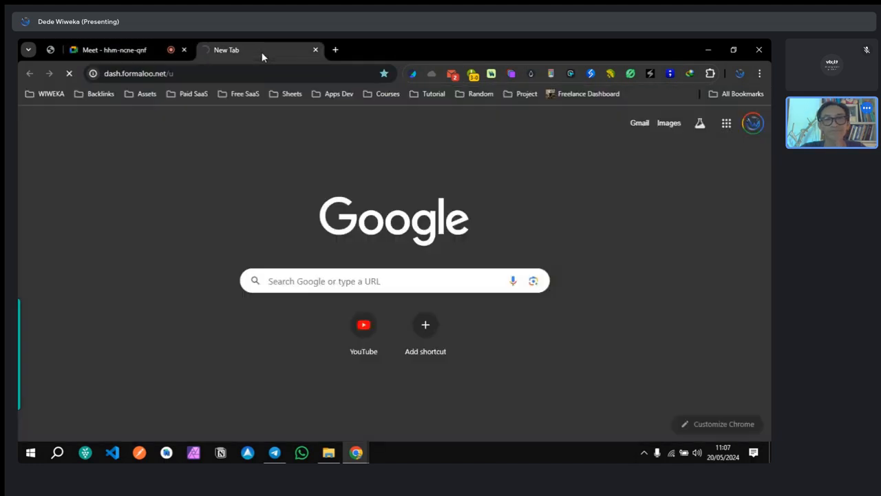
Step: Show the Meet call's participant list, then return to the Formaloo dashboard
{"action": "left_click", "coordinate": [118, 50]}
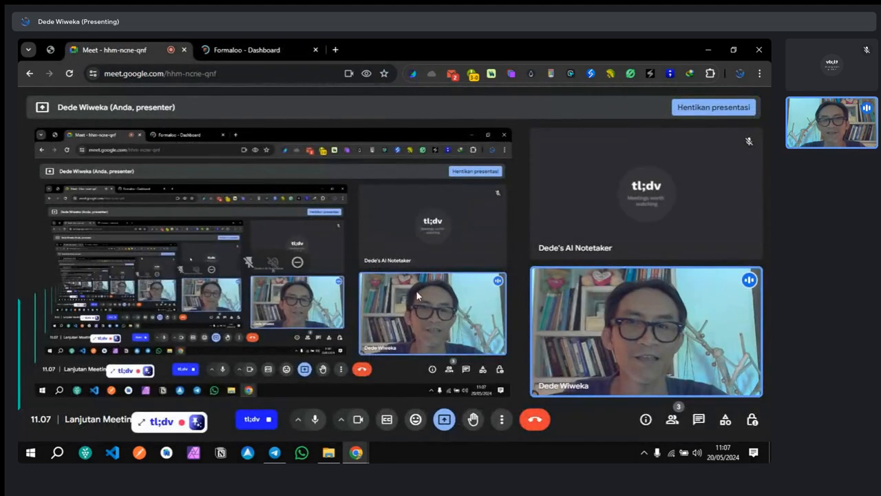
{"action": "left_click", "coordinate": [672, 421]}
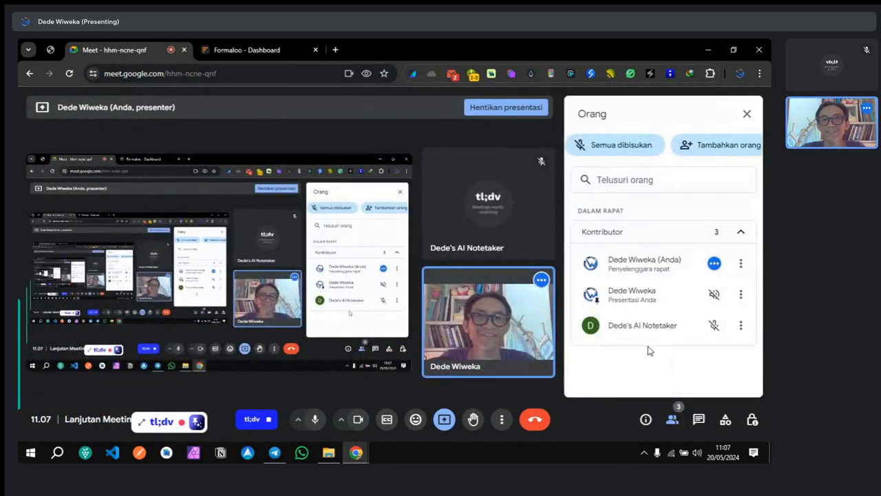
{"action": "left_click", "coordinate": [210, 52]}
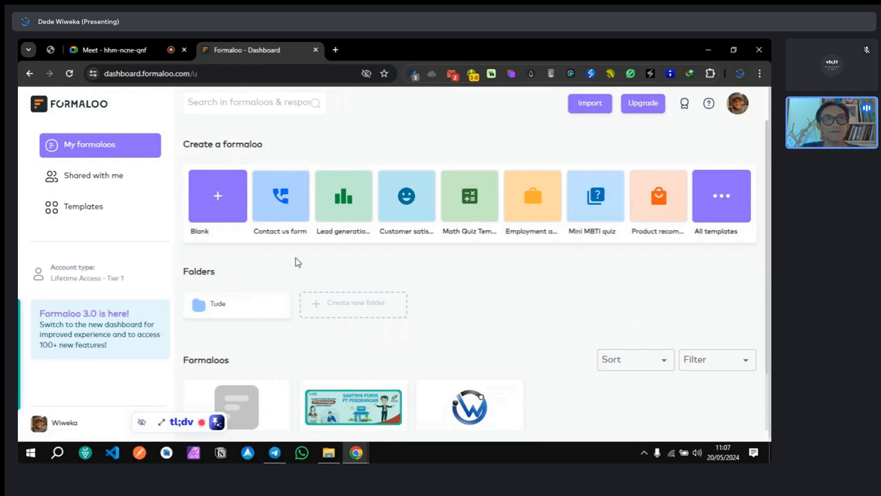
Step: Create a new formaloo from the Blank tile under Create a formaloo
{"action": "left_click", "coordinate": [221, 212]}
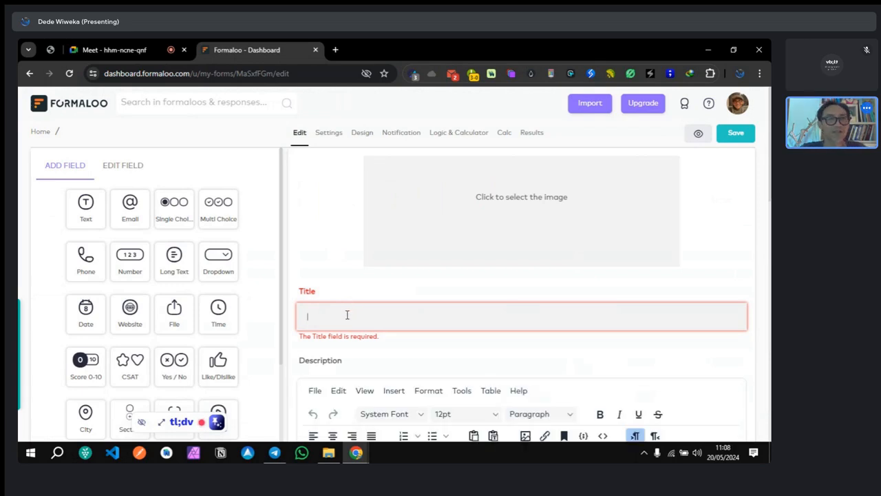
Step: Enter LEAD CAPTURE as the new form's title
{"action": "type", "text": "LE"}
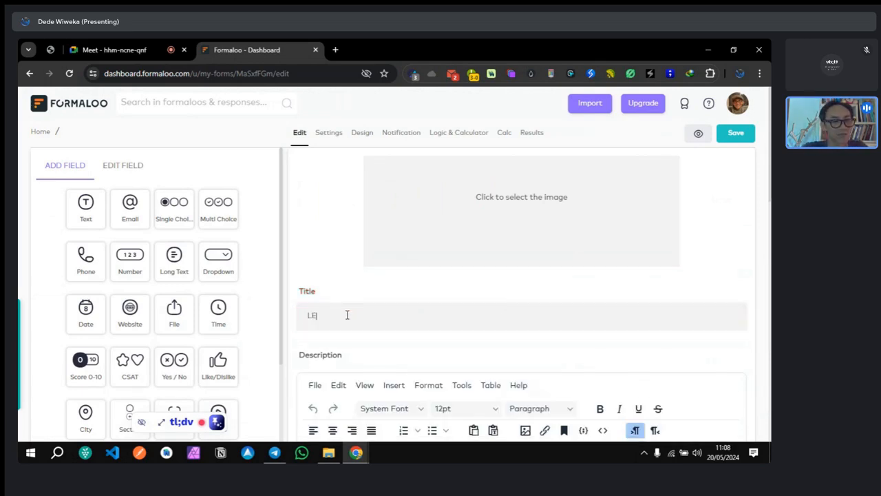
{"action": "type", "text": "AD"}
{"action": "type", "text": " Q"}
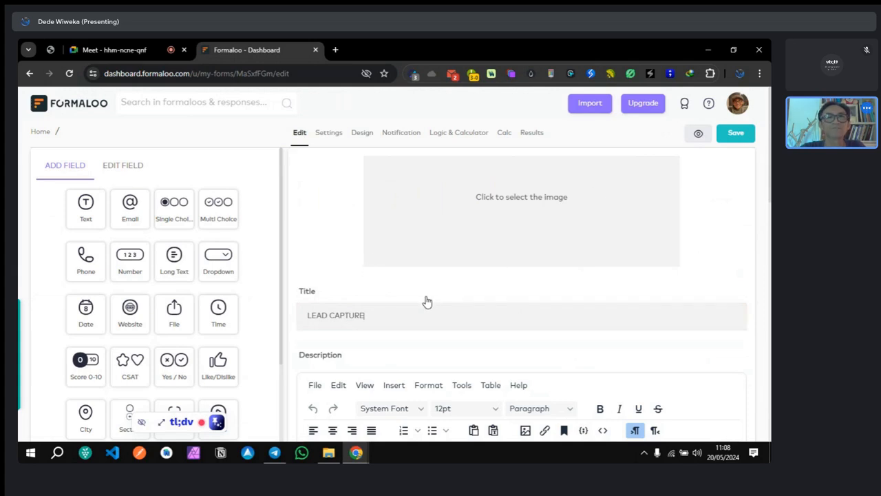
{"action": "scroll", "coordinate": [424, 299], "scroll_direction": "down", "scroll_amount": 1}
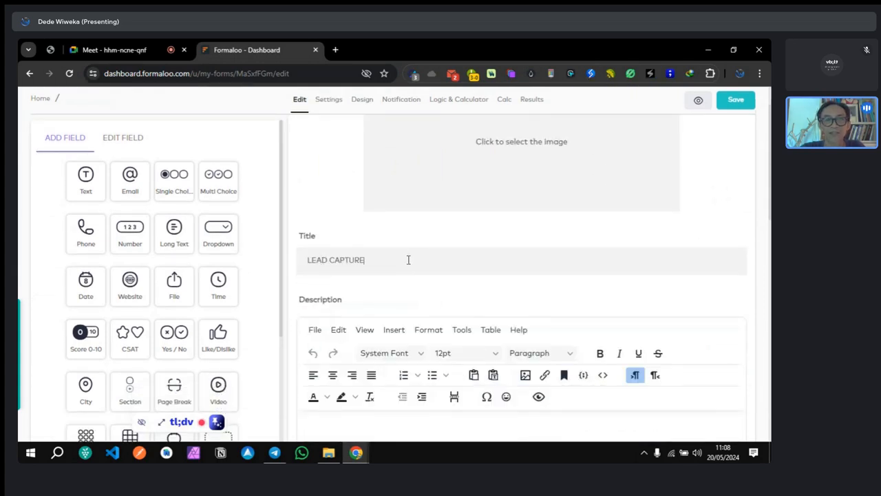
Step: Write the description 'Capture leads formaloo, save on spreadsheets and send whatsapp notifications to leads'
{"action": "scroll", "coordinate": [407, 260], "scroll_direction": "down", "scroll_amount": 3}
{"action": "left_click", "coordinate": [380, 265]}
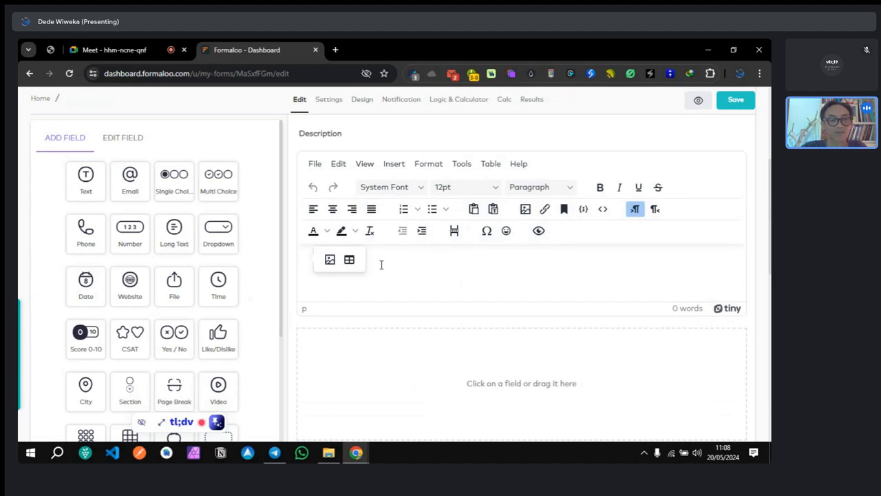
{"action": "type", "text": "Capture "}
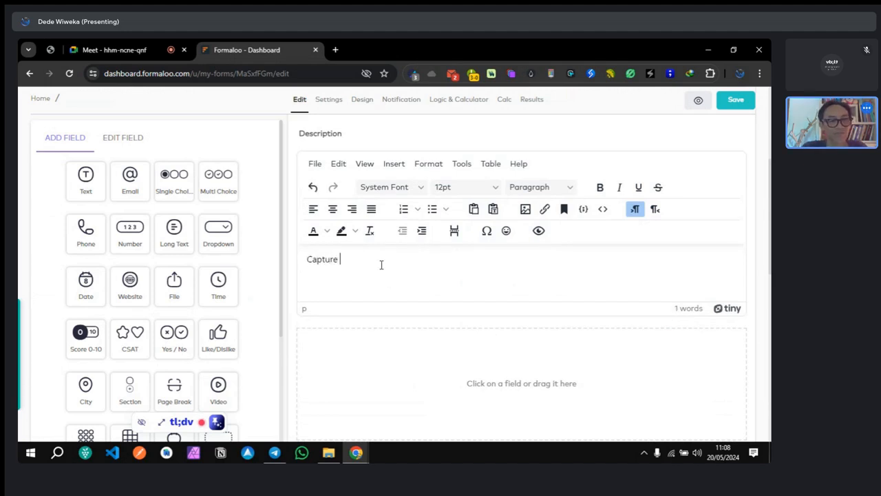
{"action": "type", "text": "lea"}
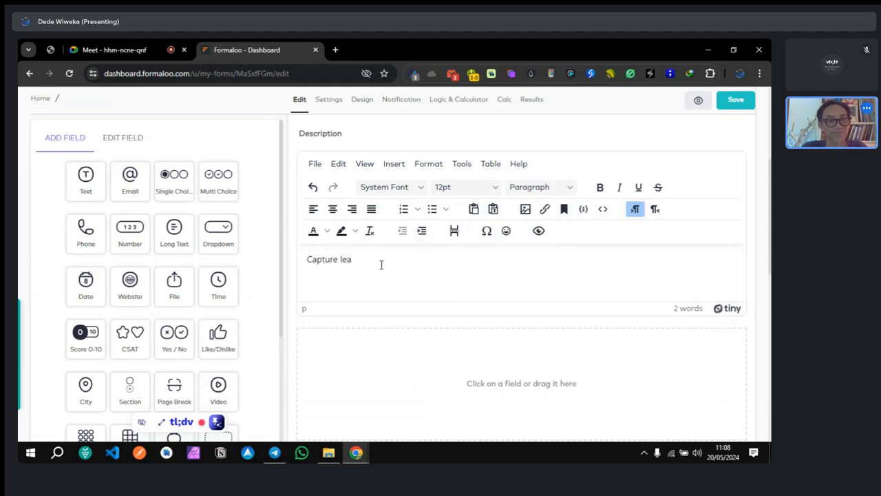
{"action": "type", "text": "ds formaloo"}
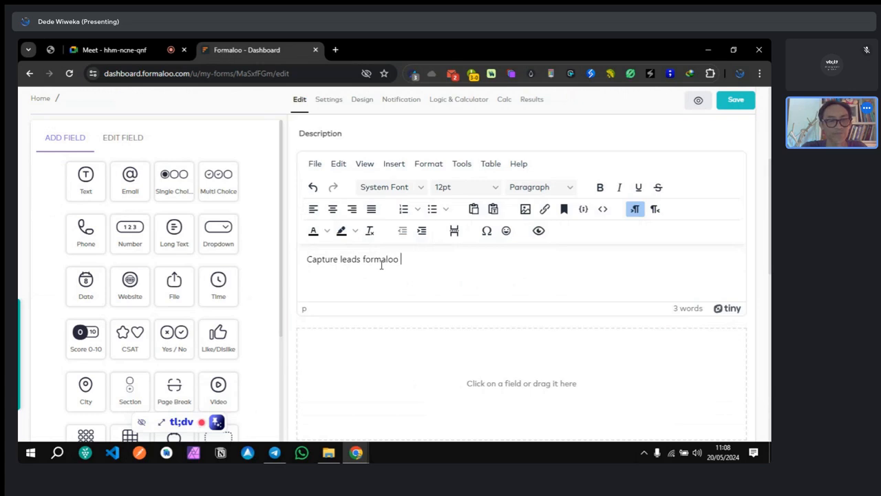
{"action": "type", "text": " , save on"}
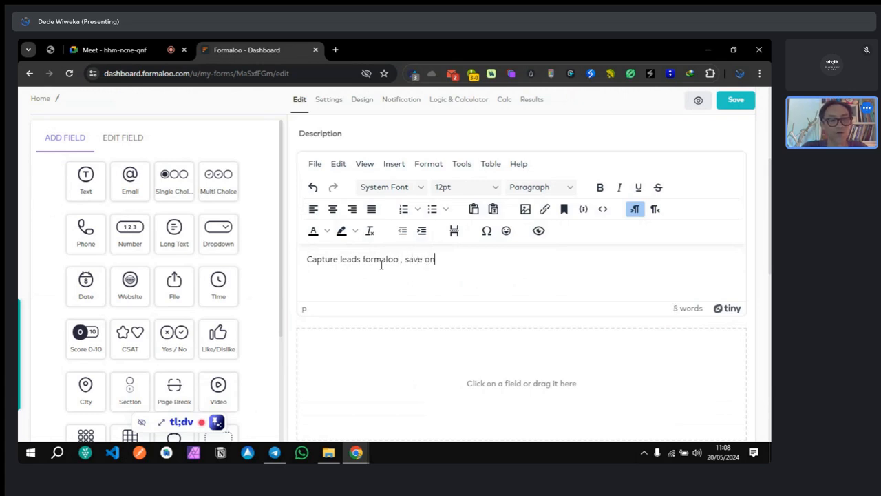
{"action": "type", "text": " sna"}
{"action": "key", "text": "BackSpace"}
{"action": "key", "text": "BackSpace"}
{"action": "type", "text": "pre"}
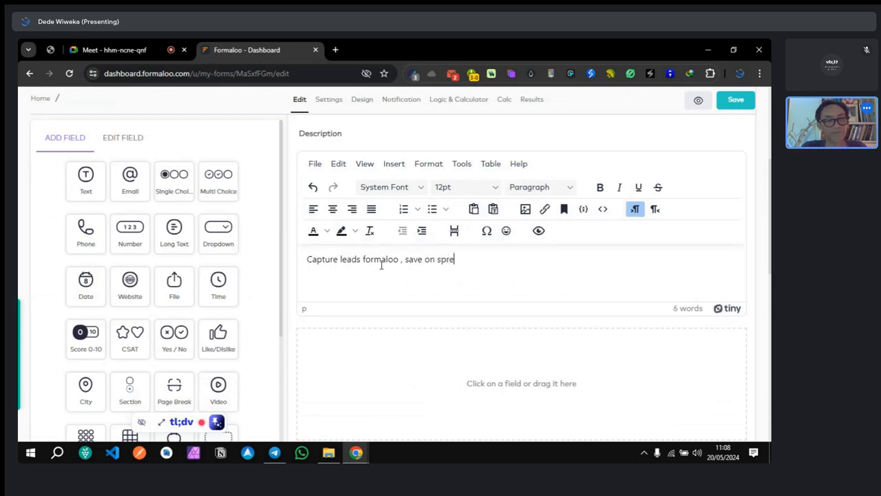
{"action": "type", "text": "adheet"}
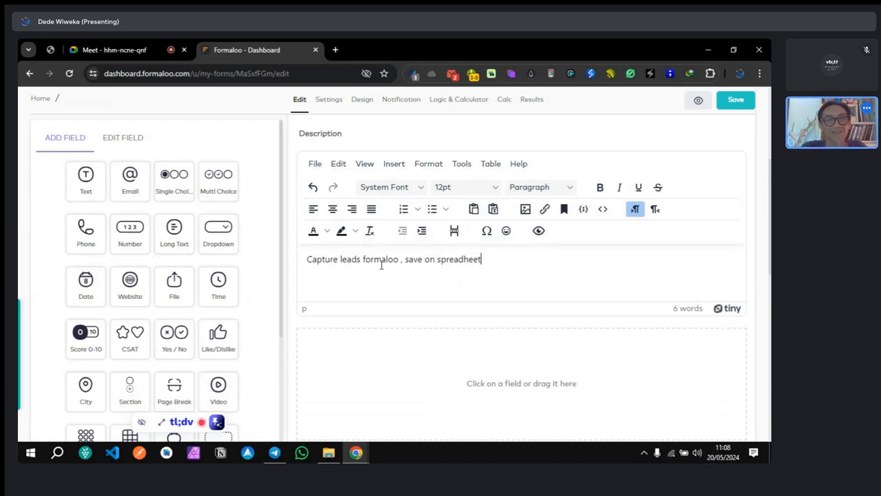
{"action": "key", "text": "BackSpace"}
{"action": "type", "text": "sheets"}
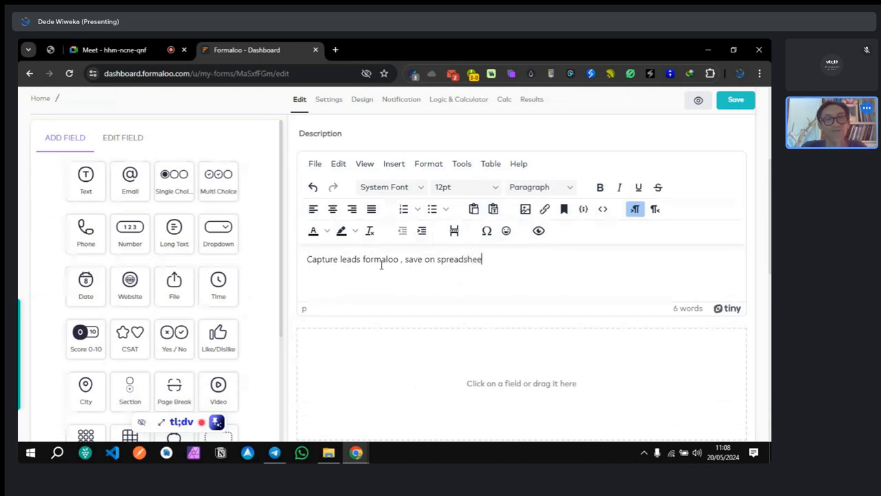
{"action": "type", "text": " and"}
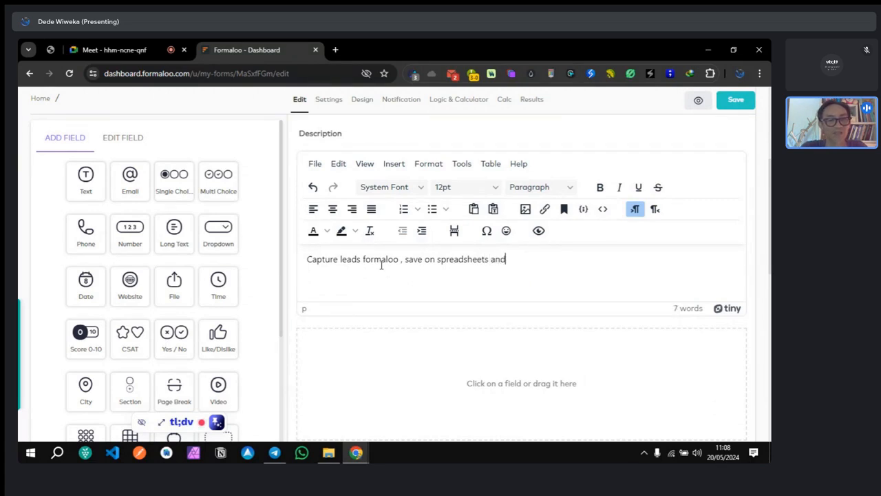
{"action": "type", "text": " send whatsapp"}
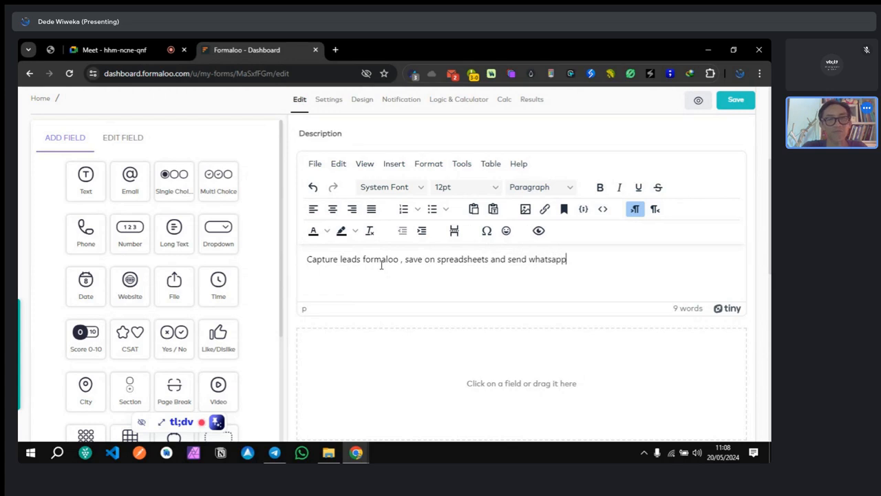
{"action": "type", "text": " noti"}
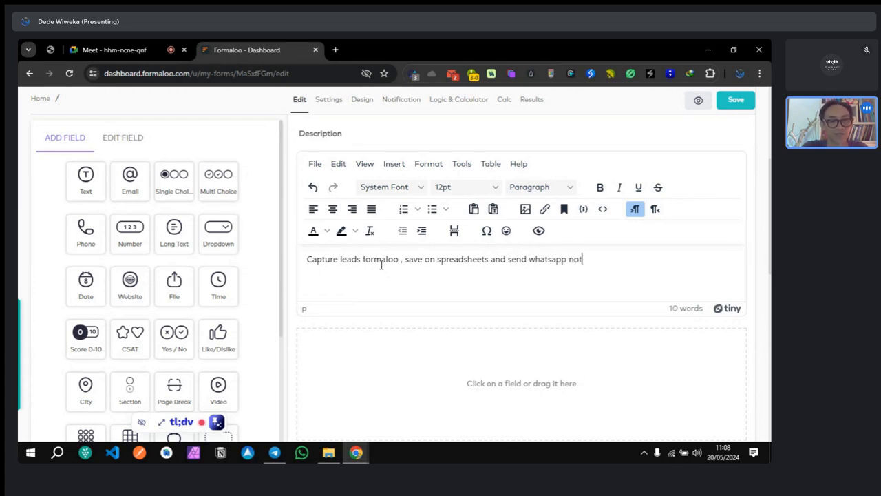
{"action": "type", "text": "ficat"}
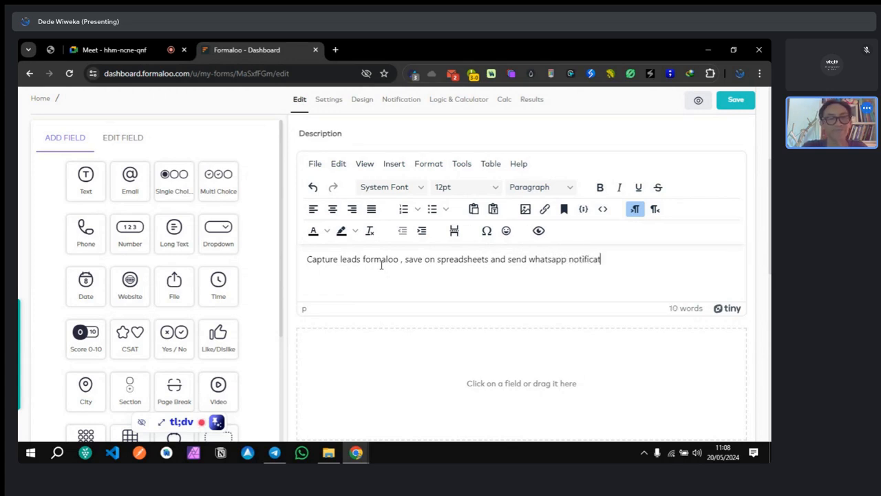
{"action": "type", "text": "io"}
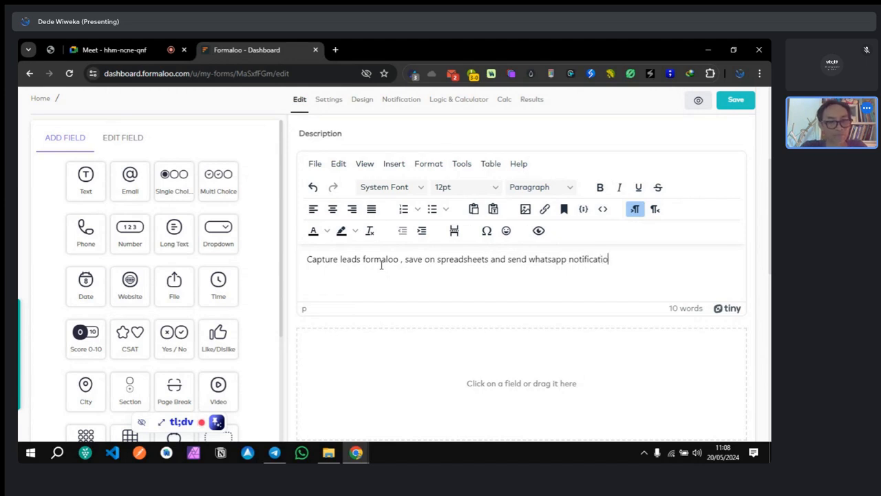
{"action": "type", "text": "ns to "}
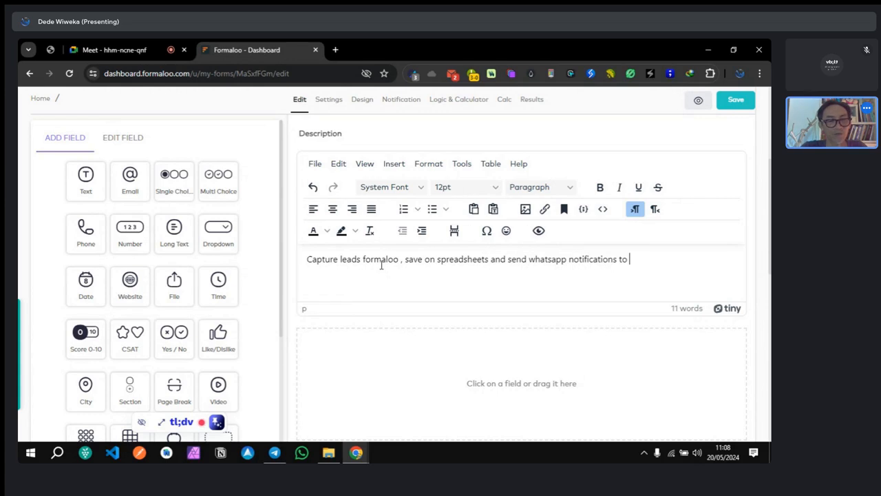
{"action": "type", "text": "lead"}
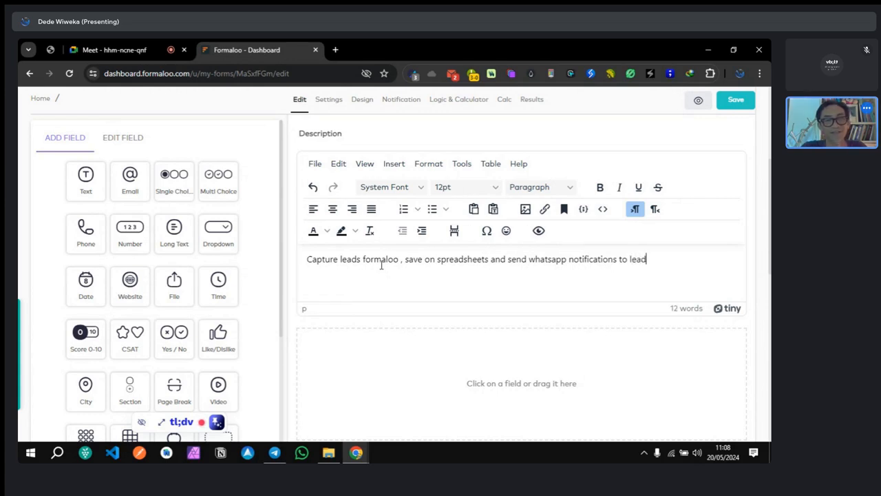
{"action": "type", "text": "s."}
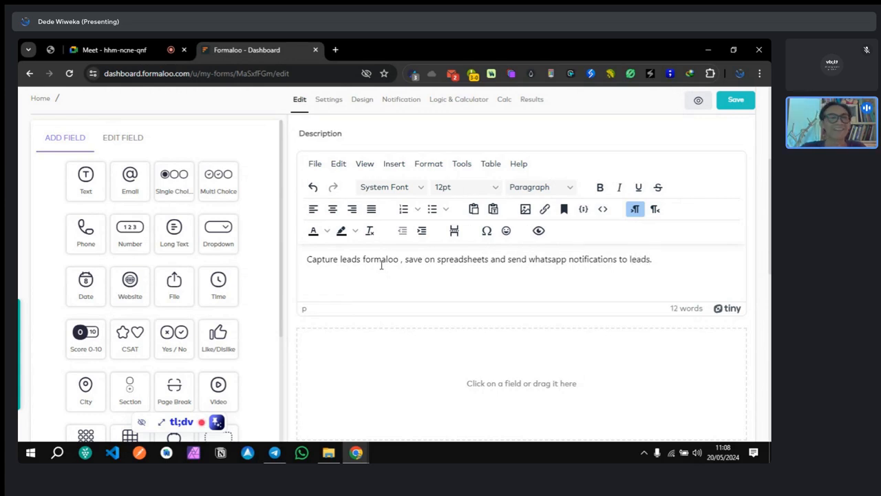
{"action": "scroll", "coordinate": [380, 265], "scroll_direction": "down", "scroll_amount": 3}
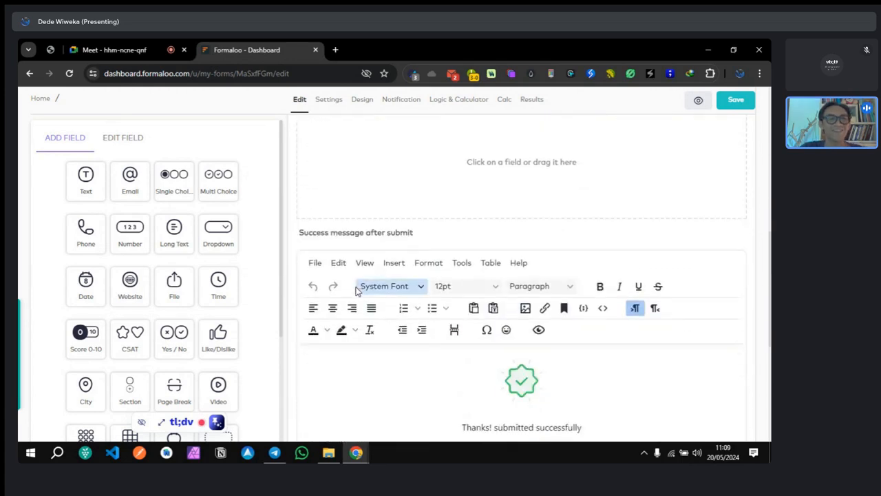
{"action": "scroll", "coordinate": [440, 292], "scroll_direction": "down", "scroll_amount": 3}
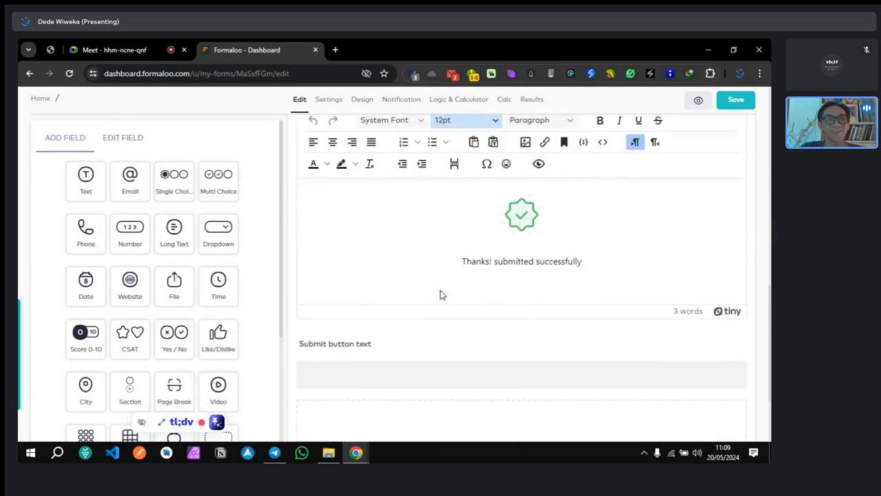
{"action": "scroll", "coordinate": [443, 294], "scroll_direction": "down", "scroll_amount": 2}
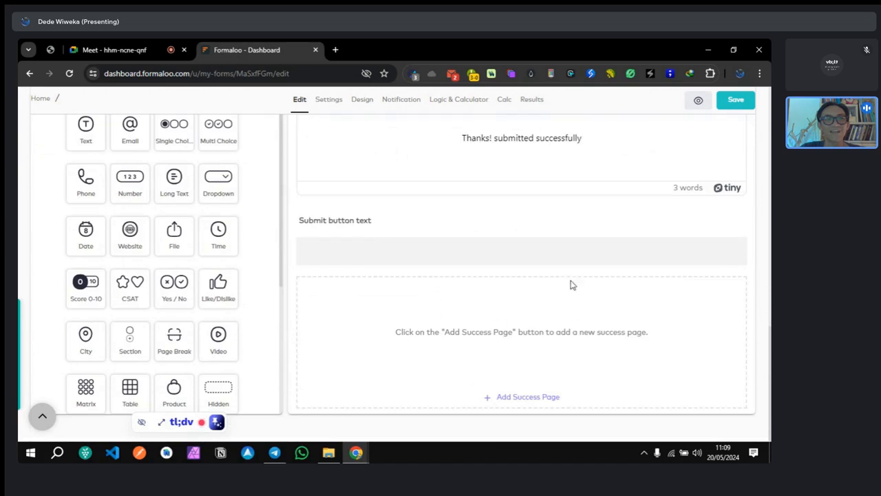
{"action": "scroll", "coordinate": [516, 256], "scroll_direction": "up", "scroll_amount": 4}
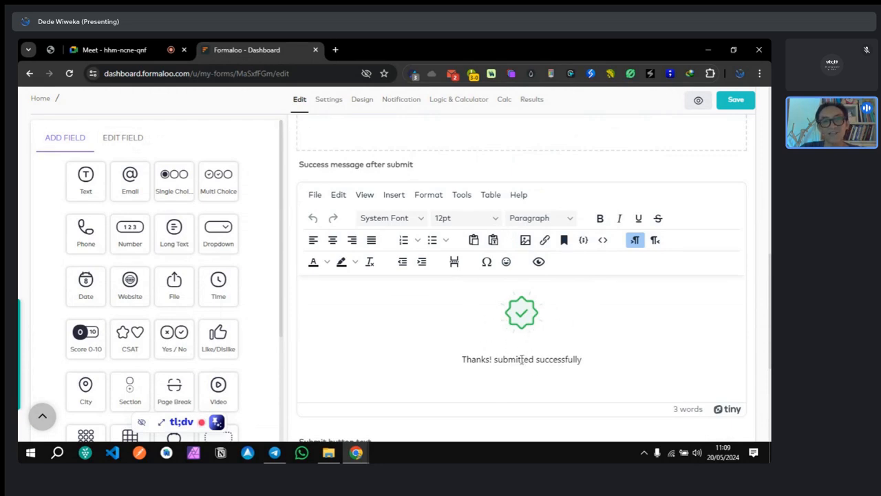
{"action": "scroll", "coordinate": [482, 324], "scroll_direction": "up", "scroll_amount": 3}
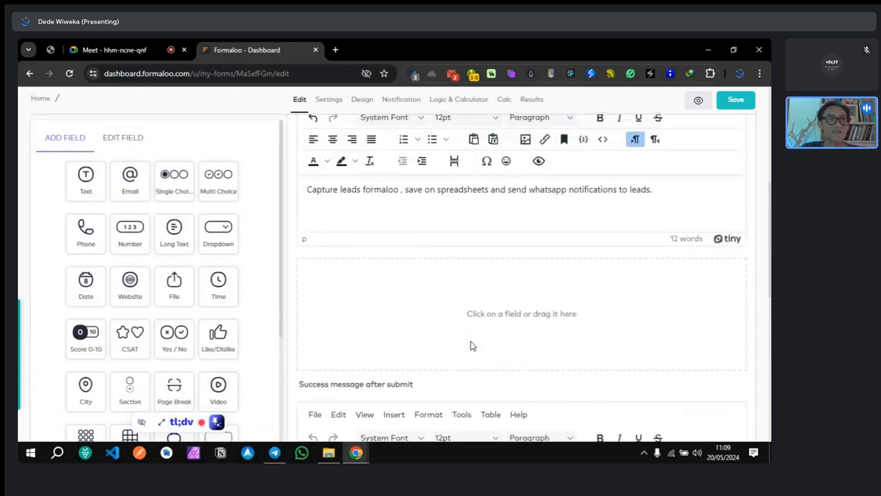
{"action": "scroll", "coordinate": [472, 346], "scroll_direction": "up", "scroll_amount": 1}
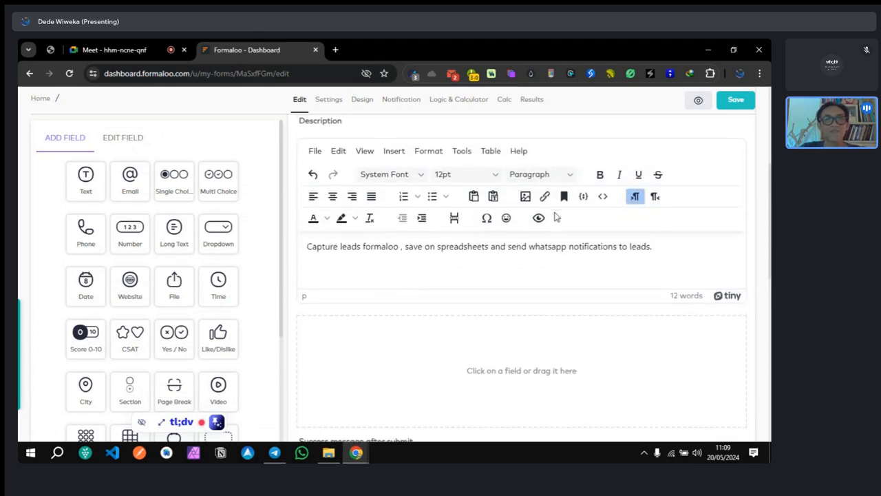
{"action": "scroll", "coordinate": [513, 365], "scroll_direction": "down", "scroll_amount": 1}
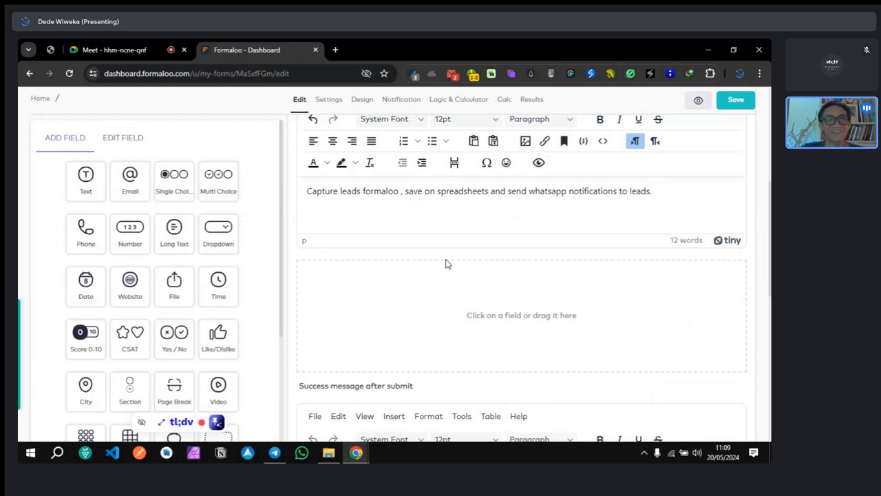
Step: Add a text field titled Name and make it required
{"action": "left_click", "coordinate": [82, 188]}
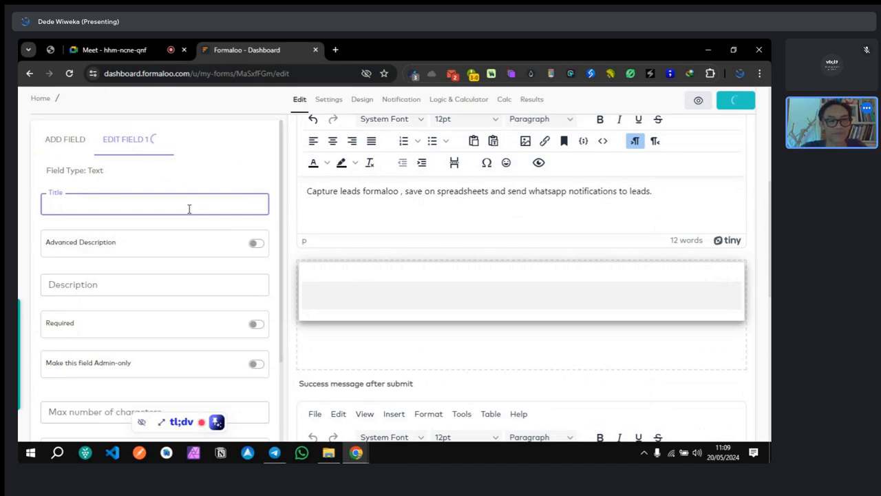
{"action": "type", "text": "Name"}
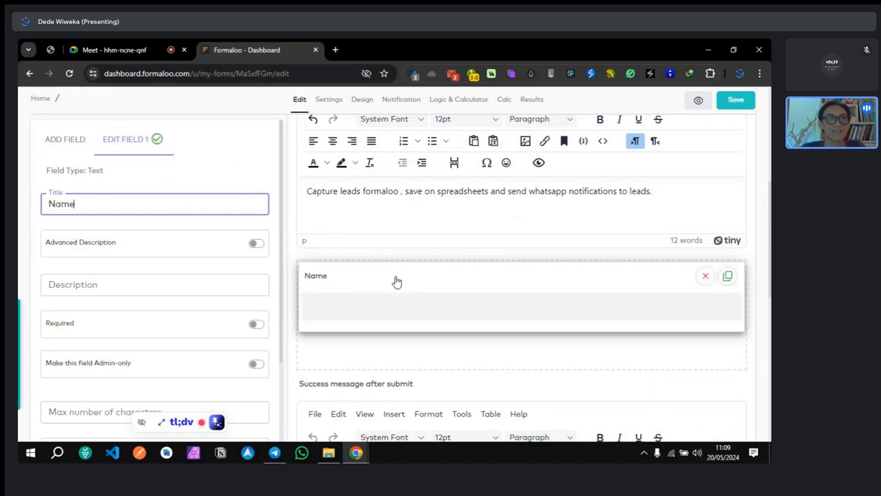
{"action": "scroll", "coordinate": [190, 262], "scroll_direction": "down", "scroll_amount": 3}
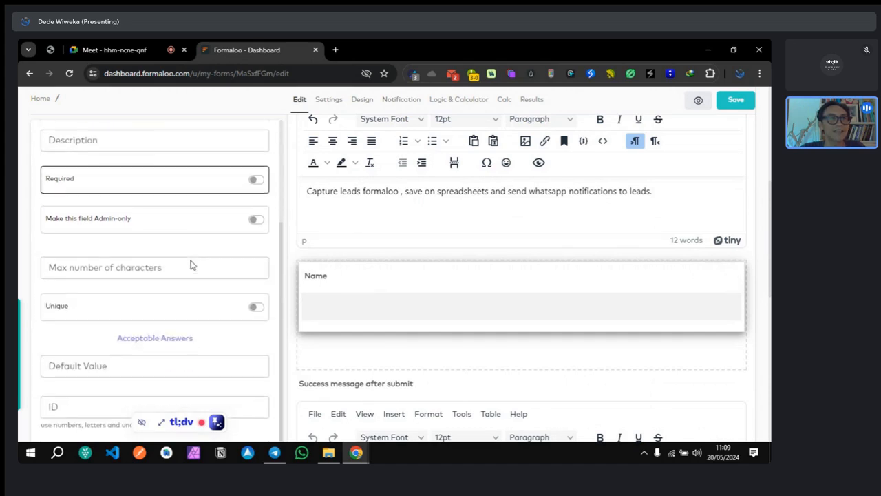
{"action": "left_click", "coordinate": [256, 179]}
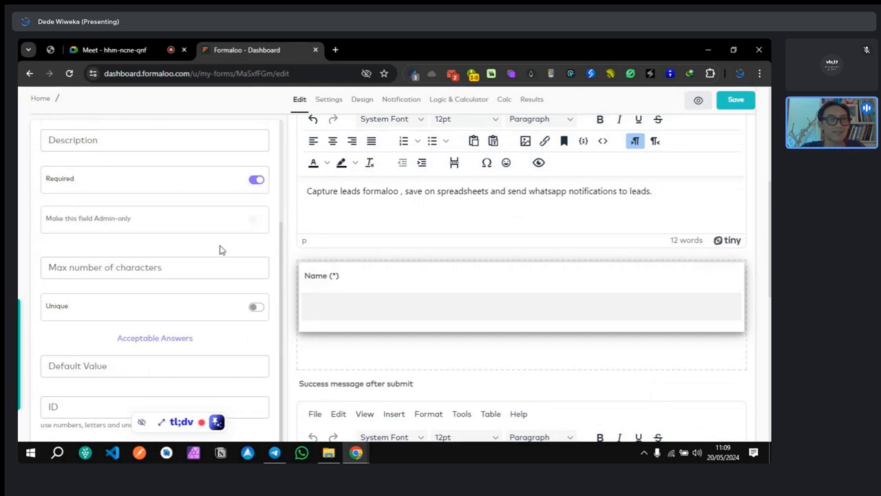
{"action": "mouse_move", "coordinate": [334, 275]}
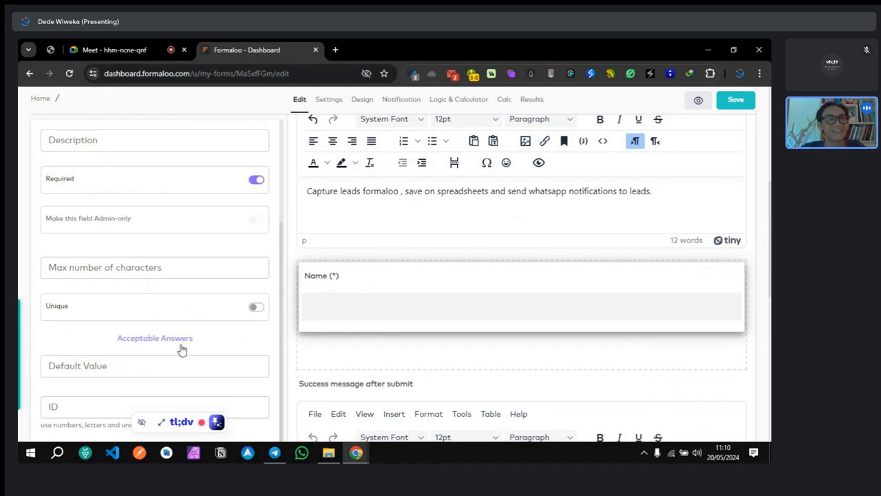
Step: Set the Name field's ID to name
{"action": "left_click", "coordinate": [81, 410]}
{"action": "type", "text": "name"}
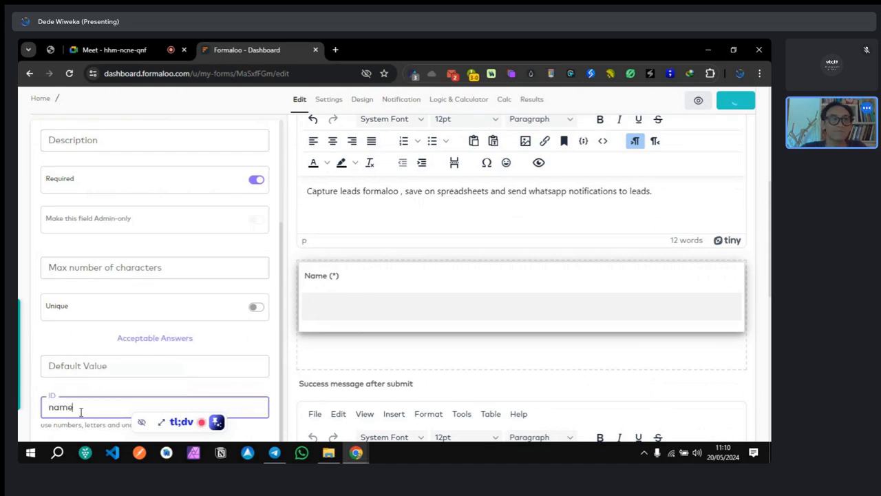
{"action": "left_click", "coordinate": [112, 390]}
{"action": "left_click", "coordinate": [90, 406]}
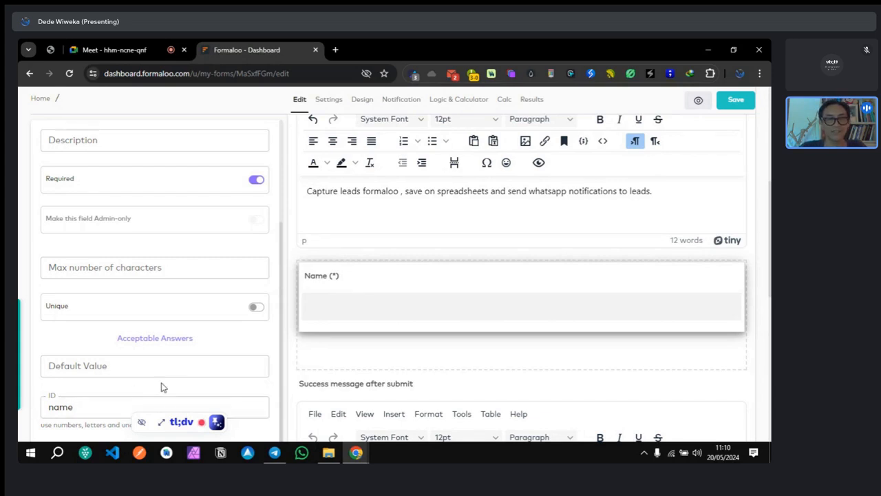
{"action": "scroll", "coordinate": [253, 349], "scroll_direction": "up", "scroll_amount": 3}
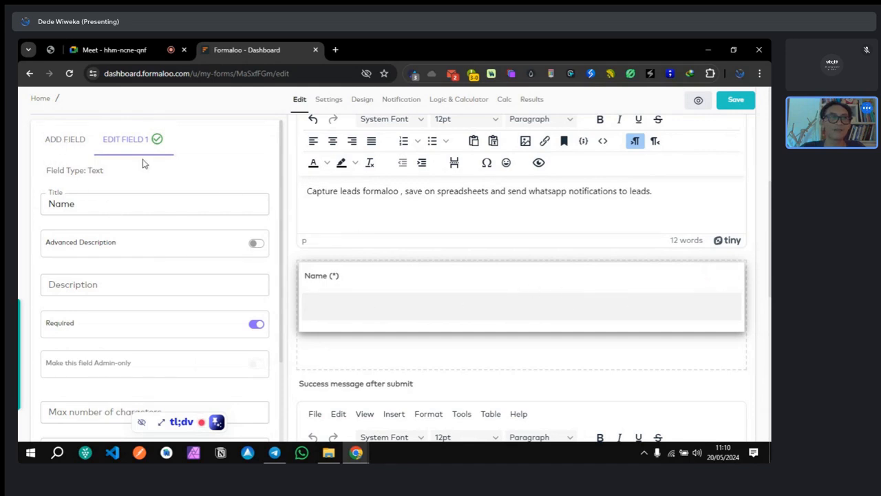
{"action": "left_click", "coordinate": [72, 140]}
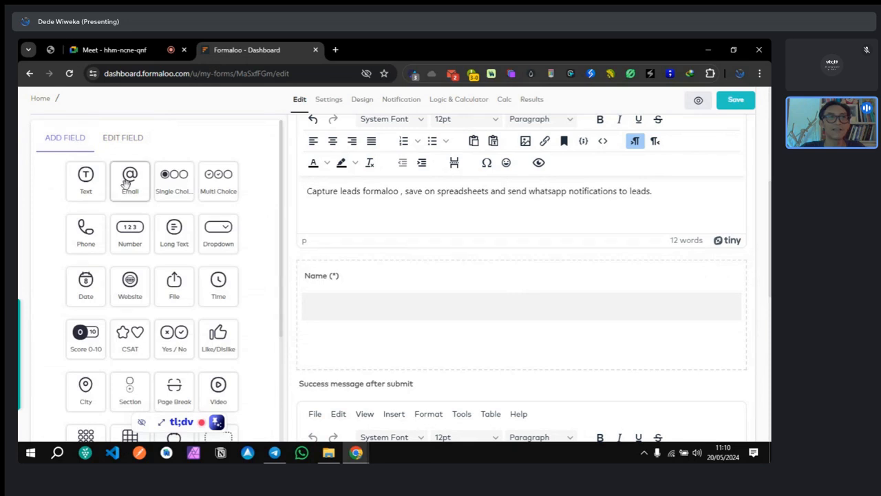
Step: Add an Email field titled Email with the rich description 'Gunakan email saat belanja'
{"action": "left_click", "coordinate": [124, 189]}
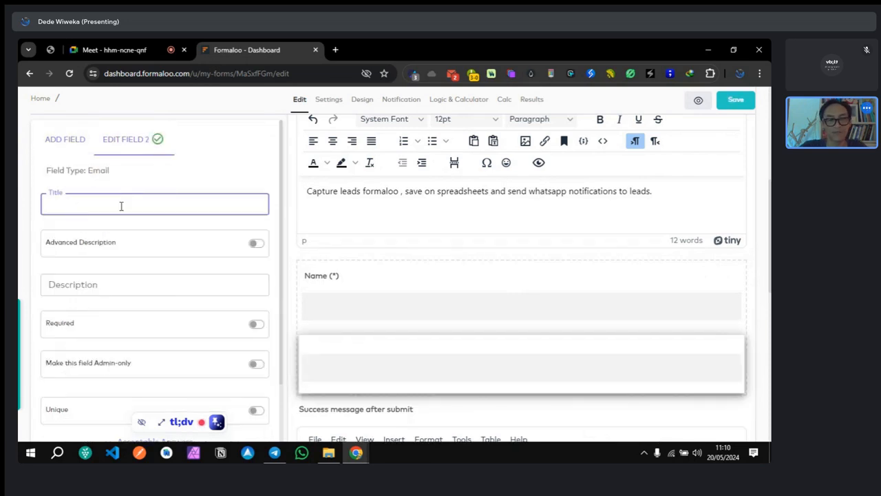
{"action": "type", "text": "Email"}
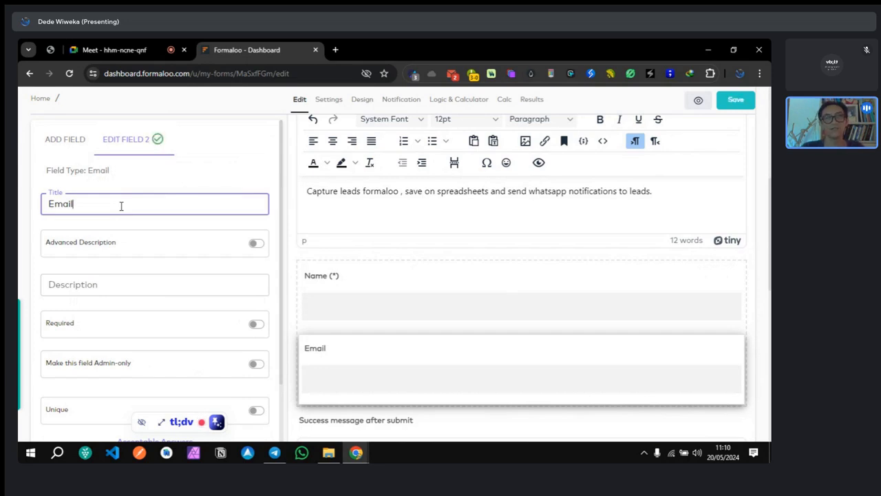
{"action": "left_click", "coordinate": [256, 245]}
{"action": "left_click", "coordinate": [122, 339]}
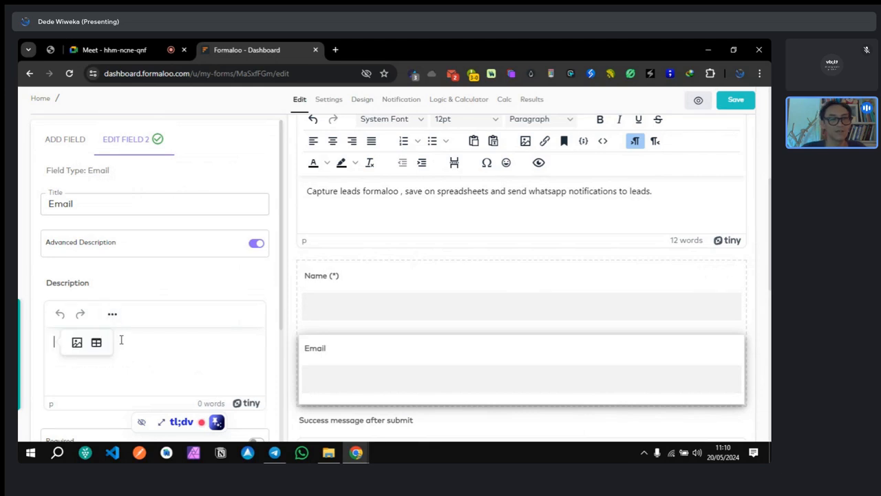
{"action": "type", "text": "Gunakan email saat"}
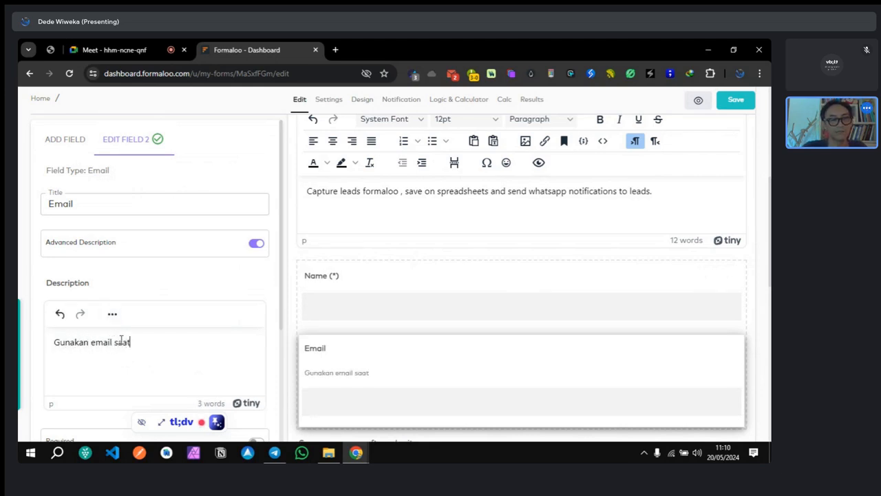
{"action": "type", "text": " bela"}
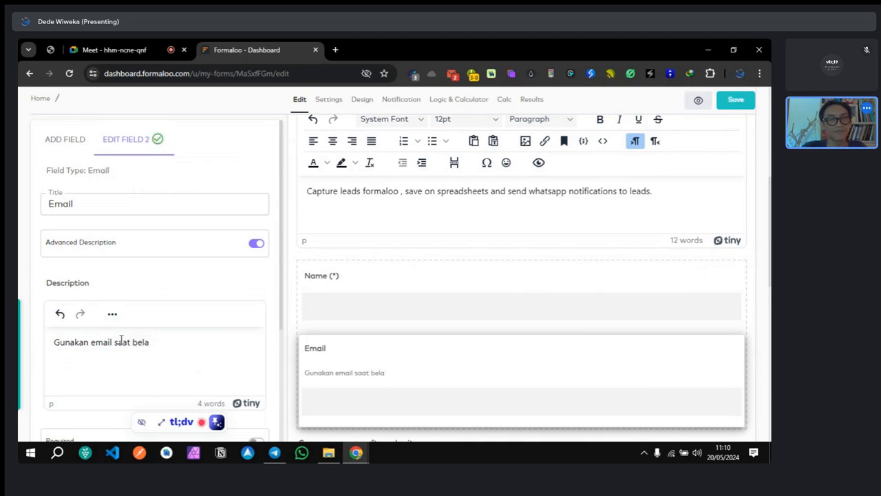
{"action": "key", "text": "BackSpace"}
{"action": "type", "text": "anja"}
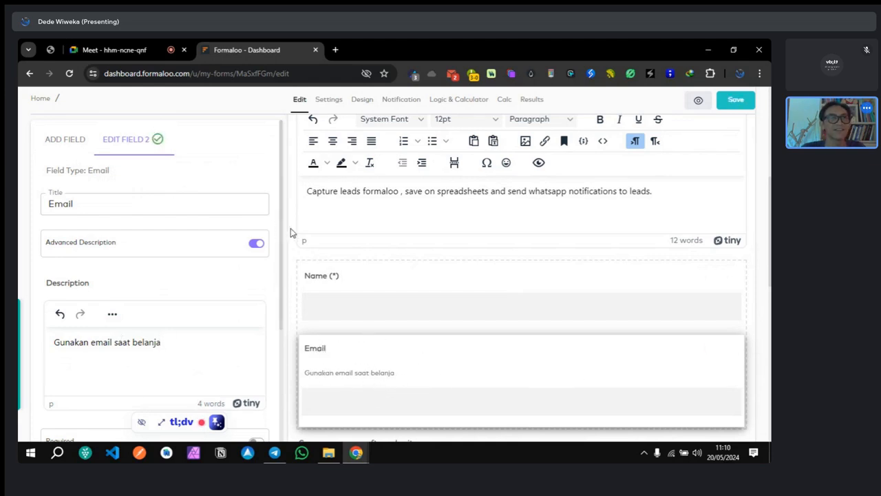
Step: Delete the Email field's description so it is left empty
{"action": "left_click", "coordinate": [254, 247]}
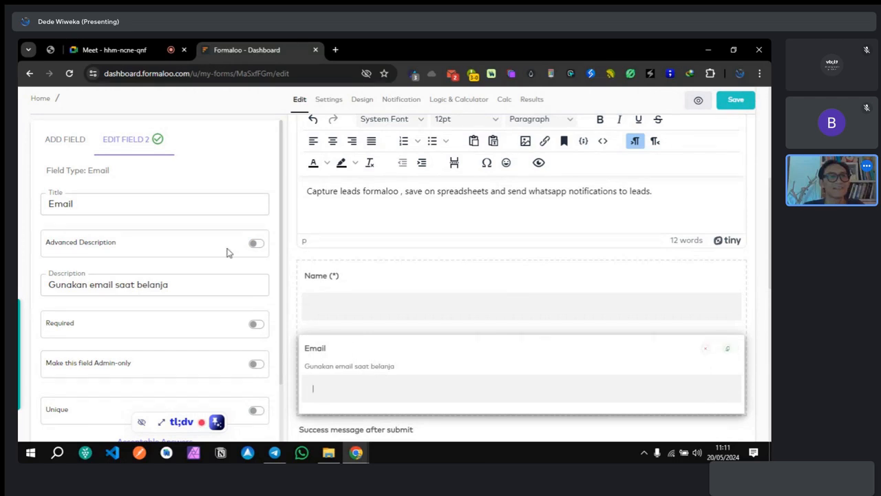
{"action": "left_click", "coordinate": [255, 245]}
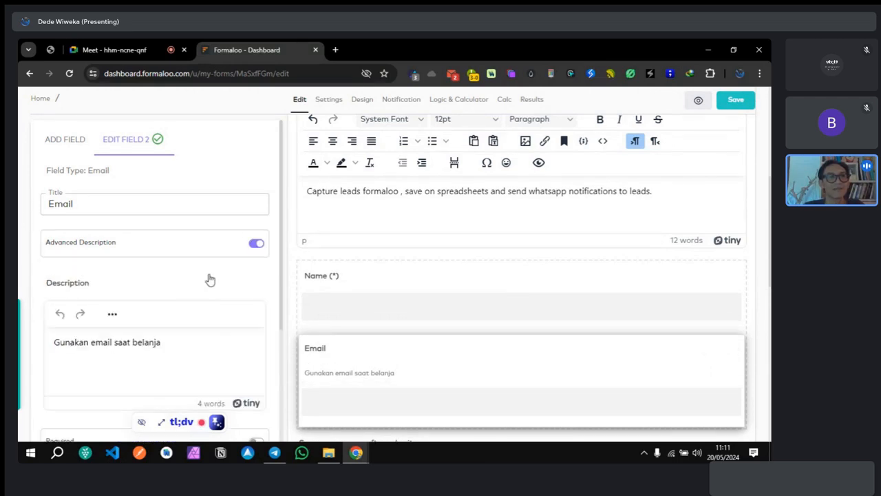
{"action": "double_click", "coordinate": [171, 342]}
{"action": "key", "text": "ctrl+a"}
{"action": "key", "text": "ctrl+c"}
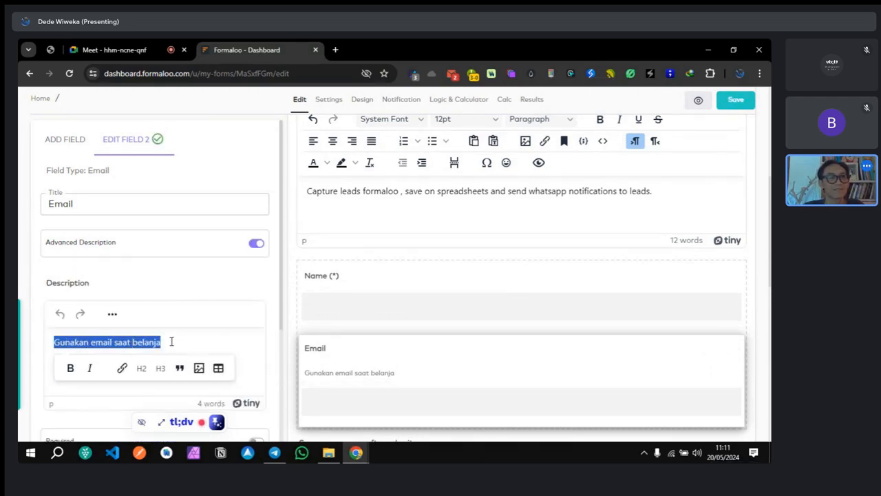
{"action": "key", "text": "BackSpace"}
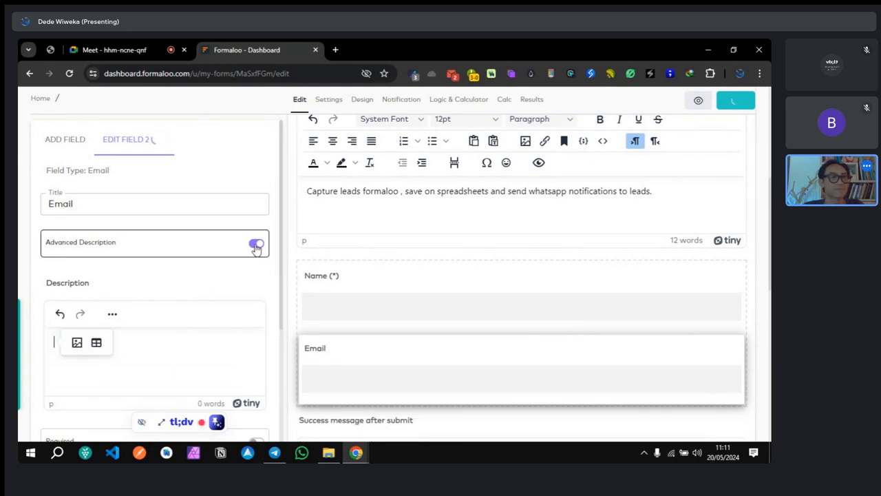
{"action": "left_click", "coordinate": [255, 244]}
{"action": "left_click", "coordinate": [155, 289]}
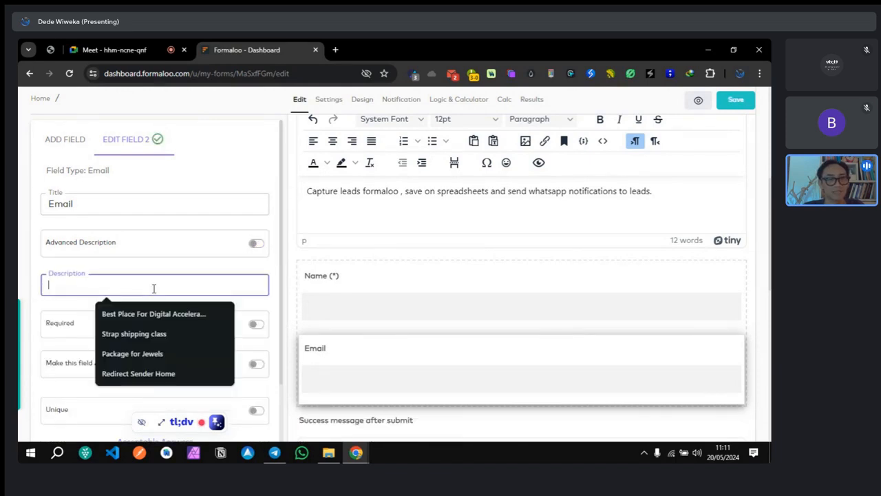
{"action": "key", "text": "ctrl+v"}
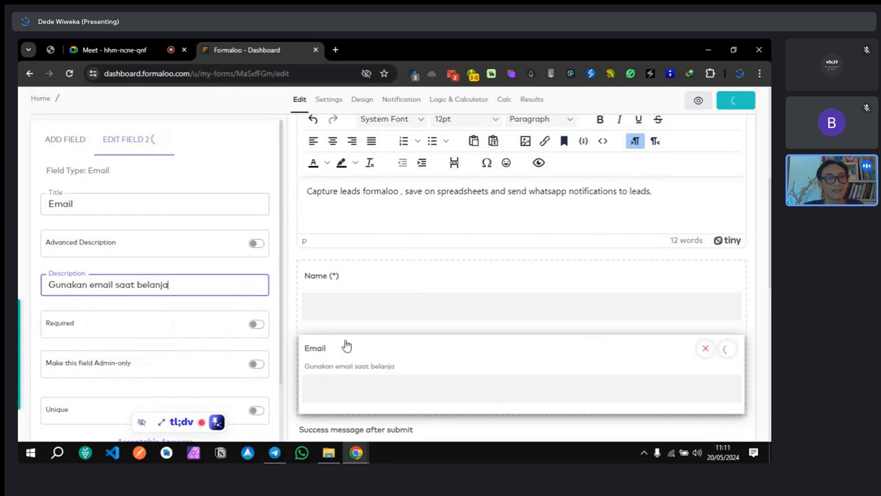
{"action": "left_click_drag", "start_coordinate": [187, 284], "coordinate": [70, 315]}
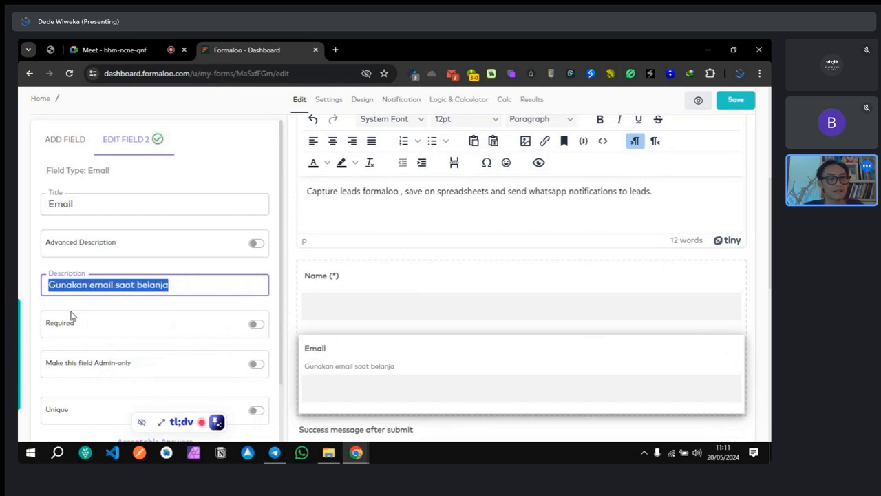
{"action": "key", "text": "BackSpace"}
{"action": "left_click", "coordinate": [145, 268]}
Step: Make the Email field required and accept only unique answers
{"action": "scroll", "coordinate": [407, 300], "scroll_direction": "down", "scroll_amount": 2}
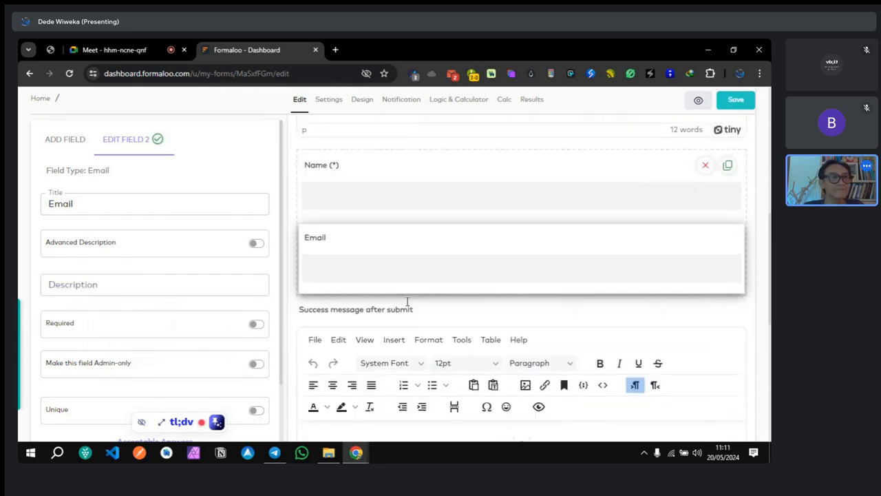
{"action": "left_click", "coordinate": [255, 325]}
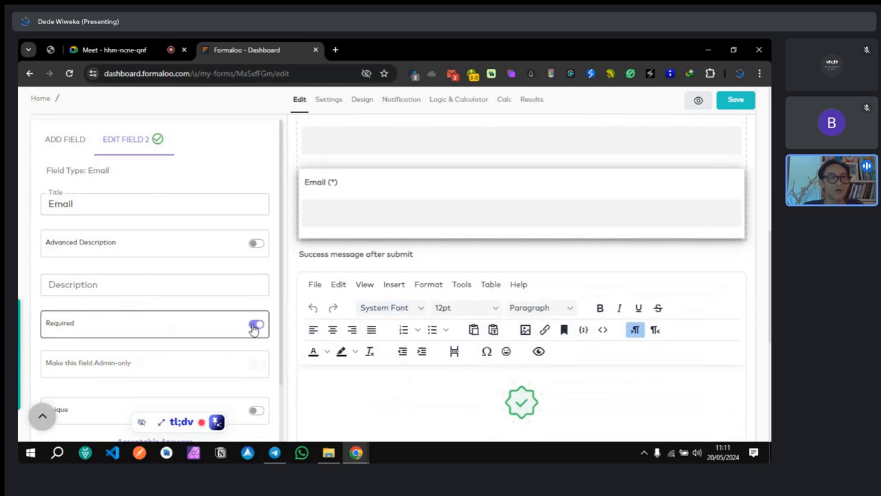
{"action": "scroll", "coordinate": [220, 276], "scroll_direction": "down", "scroll_amount": 2}
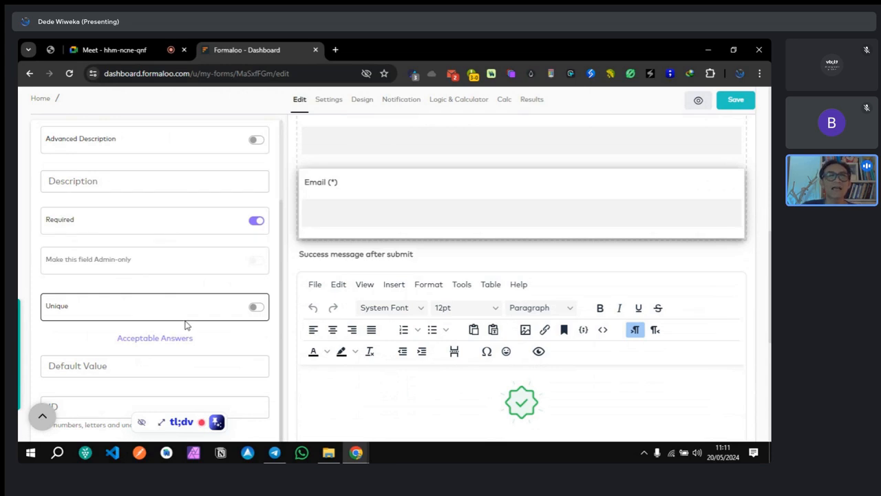
{"action": "left_click", "coordinate": [256, 308]}
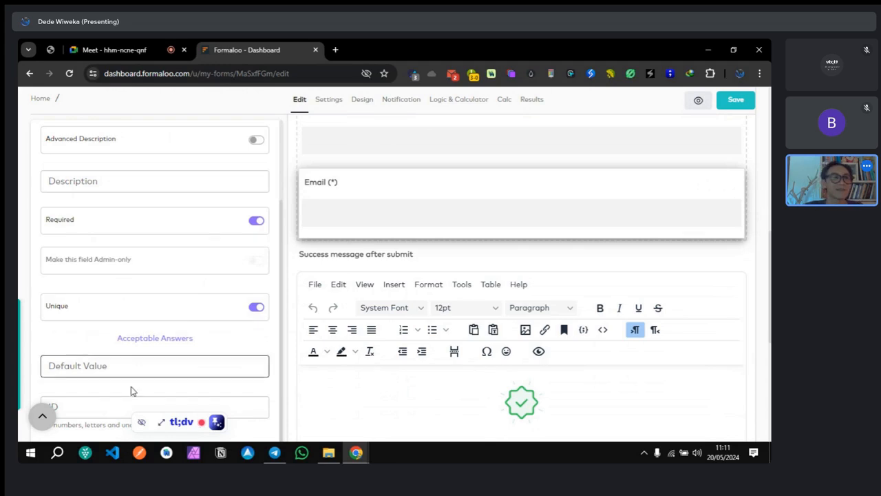
Step: Set the Email field's ID to email and clear a stray selection on the form
{"action": "left_click", "coordinate": [111, 405]}
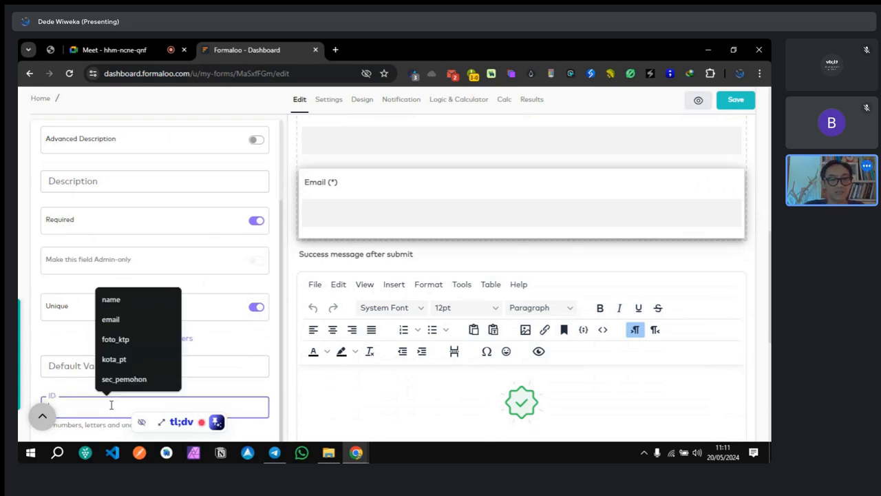
{"action": "type", "text": "email"}
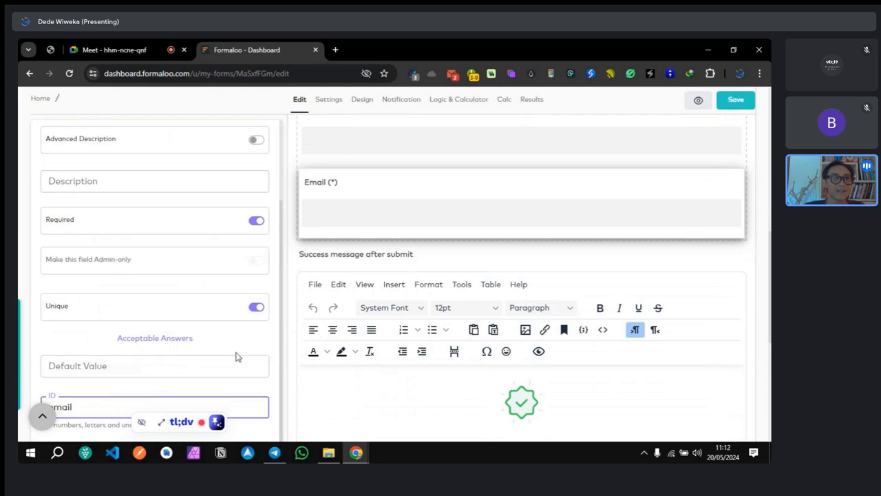
{"action": "left_click_drag", "start_coordinate": [281, 351], "coordinate": [285, 399]}
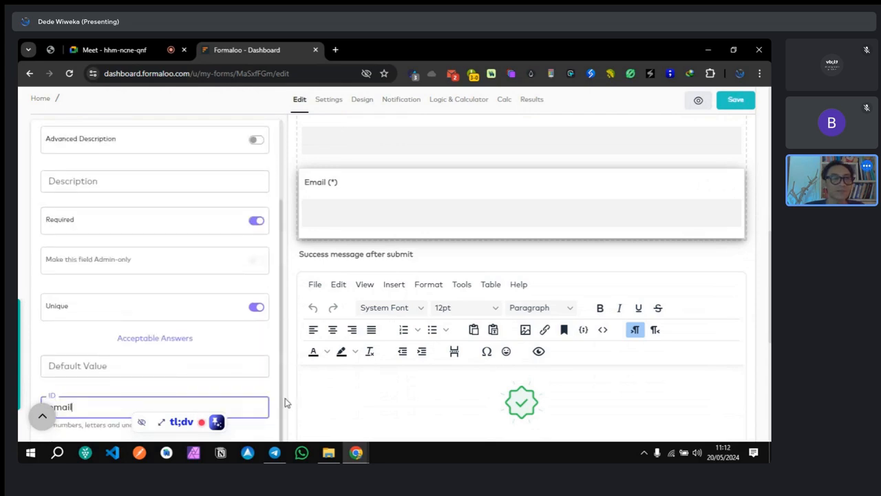
{"action": "left_click_drag", "start_coordinate": [179, 426], "coordinate": [233, 447]}
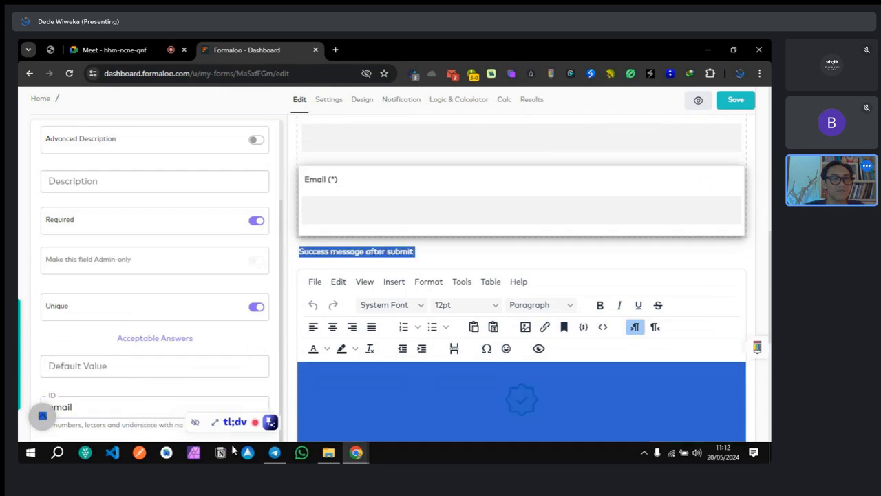
{"action": "scroll", "coordinate": [358, 321], "scroll_direction": "down", "scroll_amount": 3}
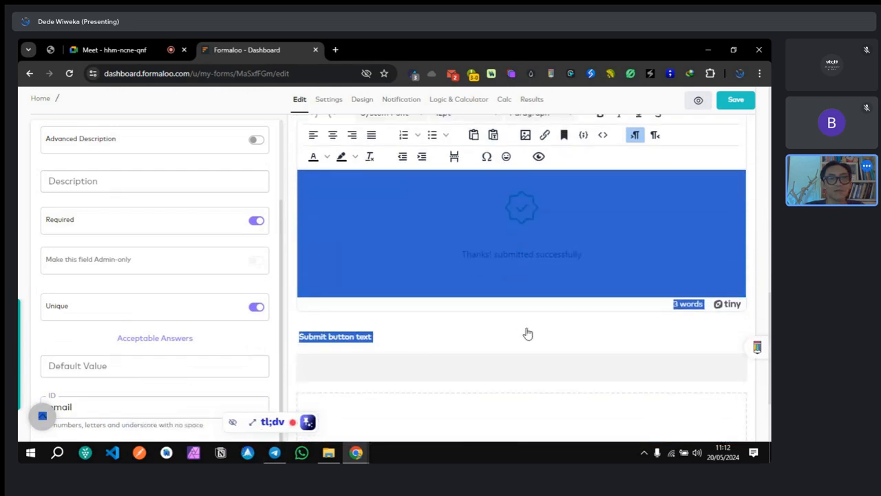
{"action": "scroll", "coordinate": [526, 333], "scroll_direction": "up", "scroll_amount": 5}
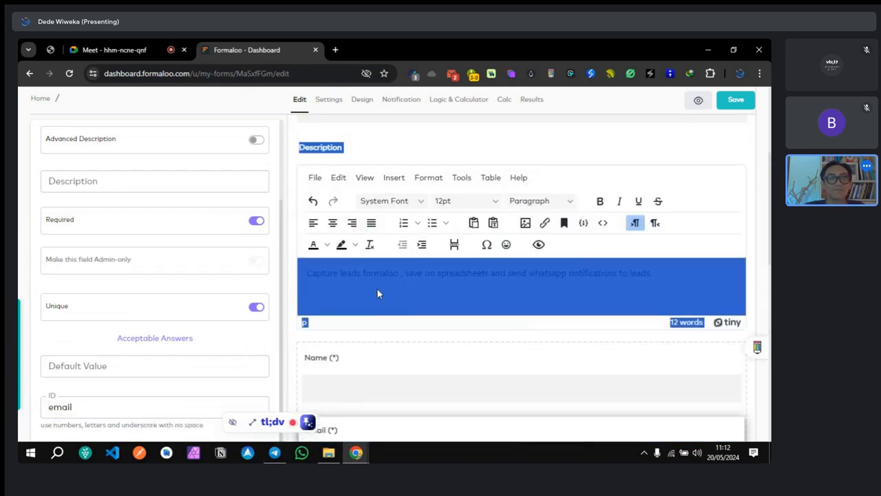
{"action": "left_click", "coordinate": [376, 294]}
{"action": "scroll", "coordinate": [377, 302], "scroll_direction": "down", "scroll_amount": 4}
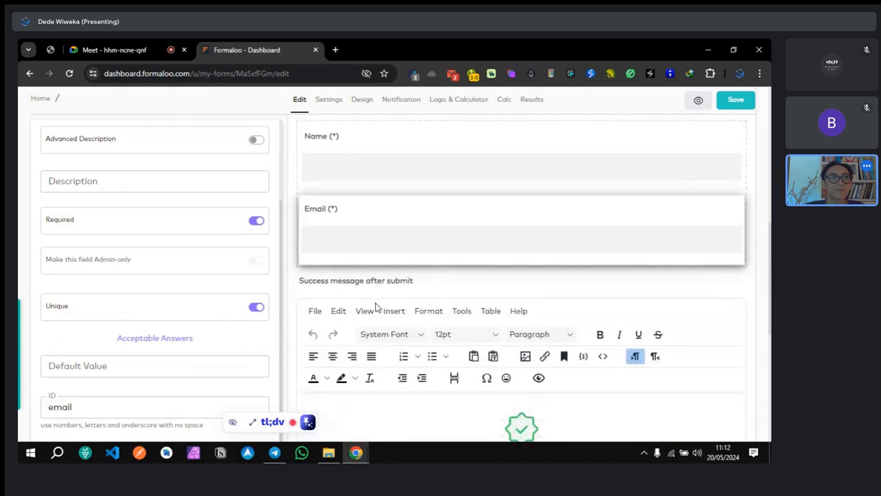
{"action": "scroll", "coordinate": [231, 211], "scroll_direction": "up", "scroll_amount": 2}
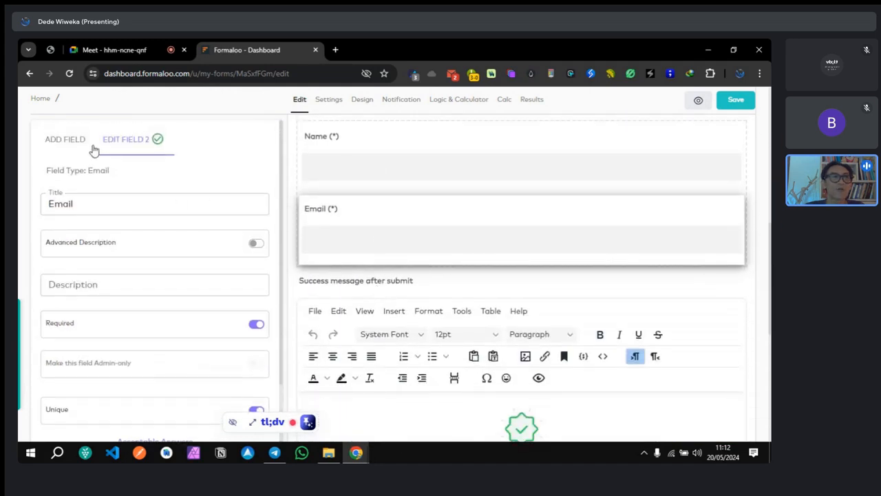
Step: Add a Phone field titled WhatsApp below the Email field
{"action": "left_click", "coordinate": [65, 140]}
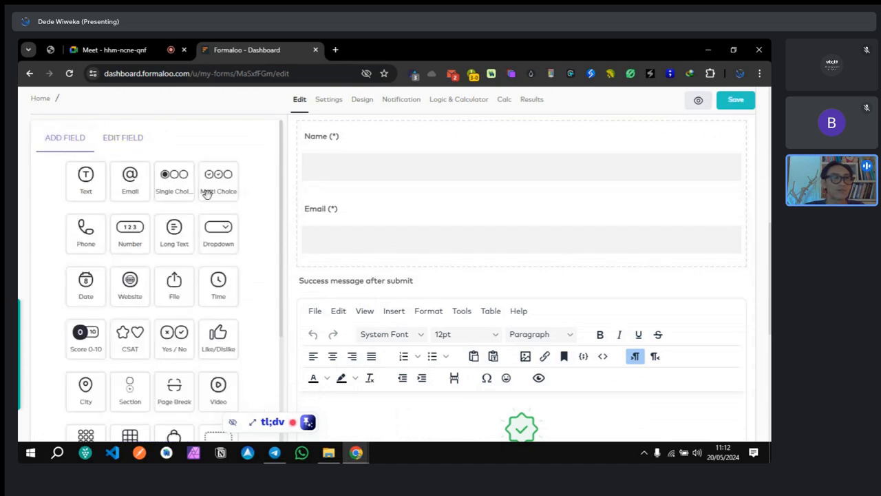
{"action": "left_click", "coordinate": [90, 234]}
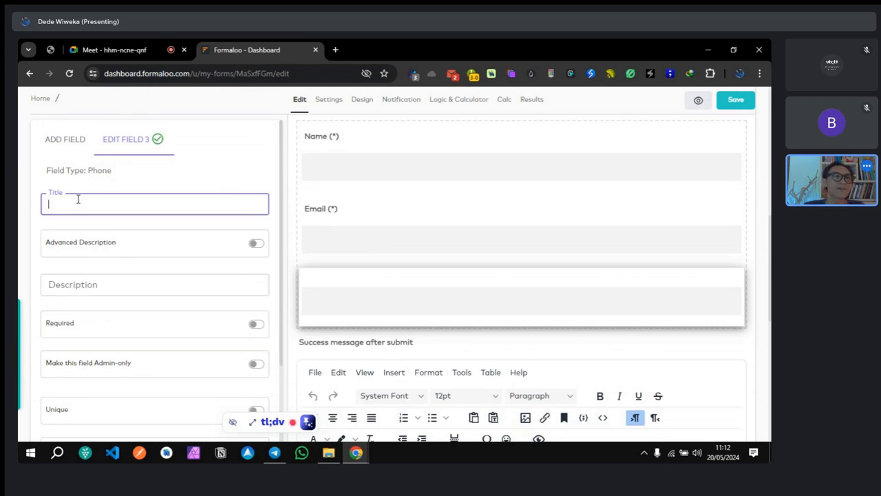
{"action": "type", "text": "W"}
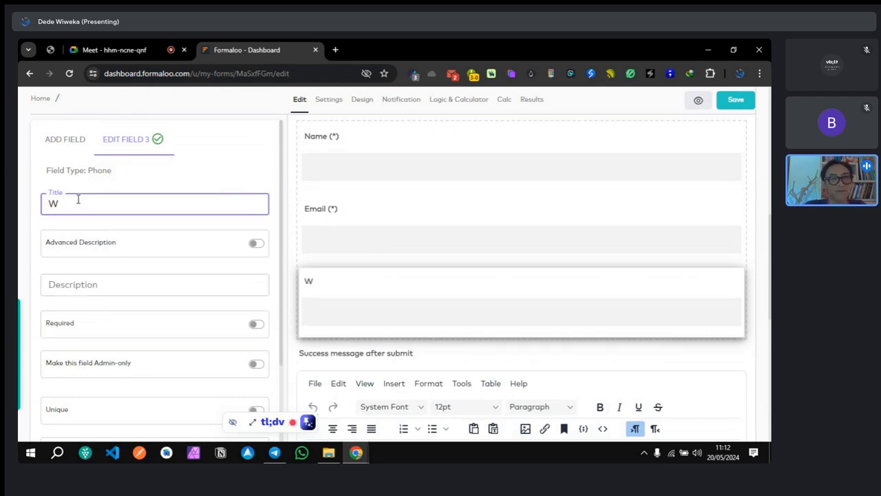
{"action": "type", "text": "hatsApp"}
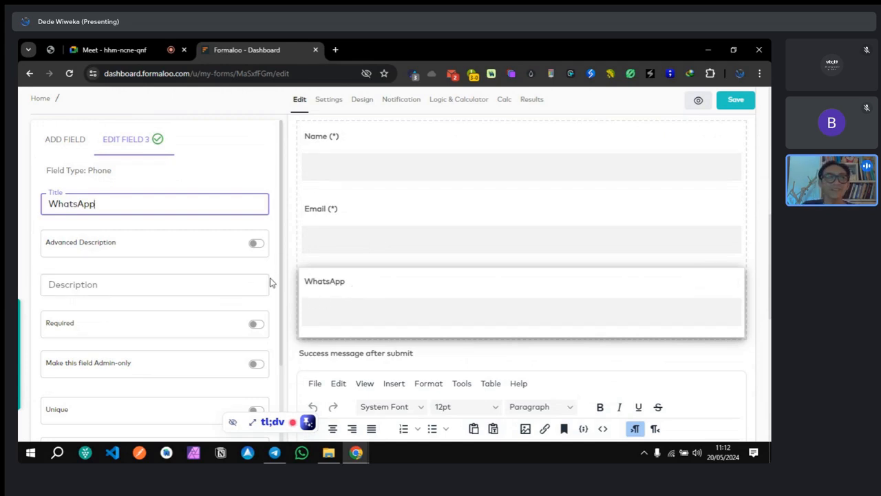
{"action": "scroll", "coordinate": [253, 278], "scroll_direction": "down", "scroll_amount": 3}
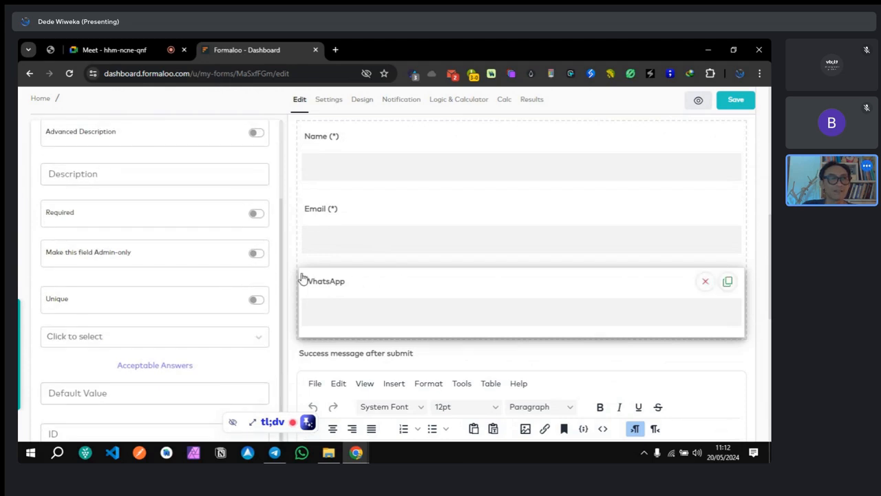
Step: Enter whatsapp as the WhatsApp field's ID
{"action": "scroll", "coordinate": [220, 279], "scroll_direction": "down", "scroll_amount": 1}
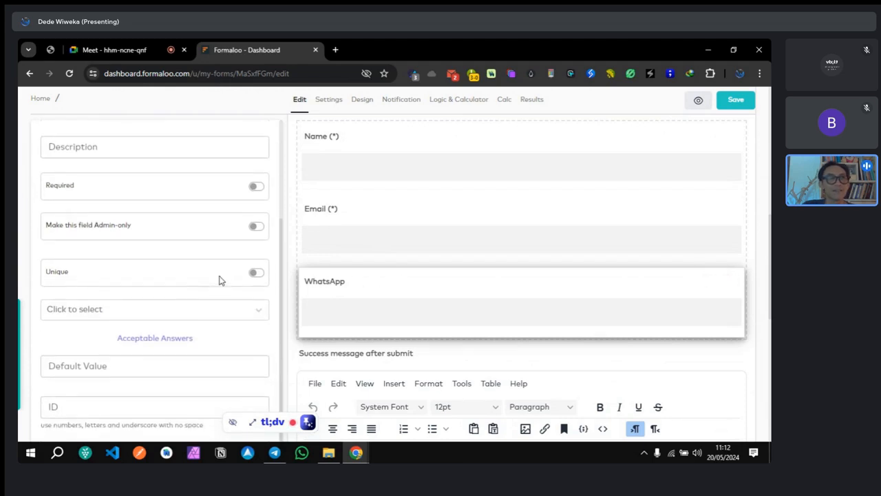
{"action": "left_click", "coordinate": [98, 406]}
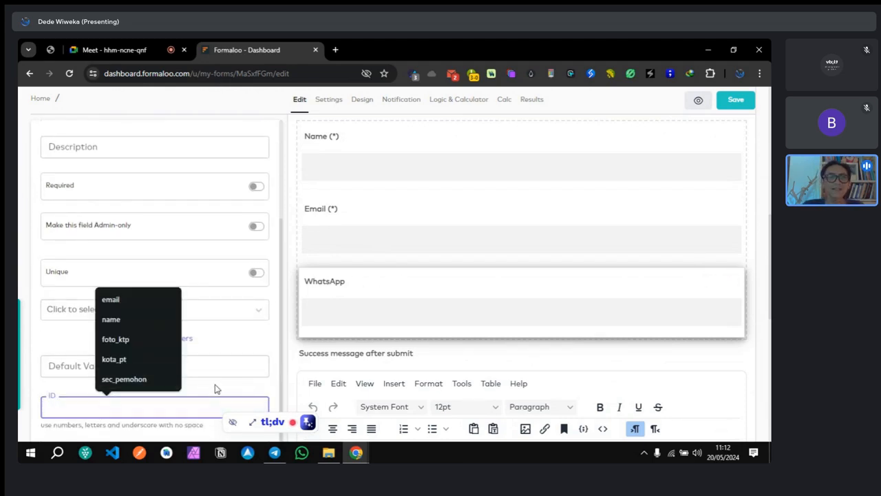
{"action": "left_click", "coordinate": [230, 392]}
{"action": "left_click", "coordinate": [116, 406]}
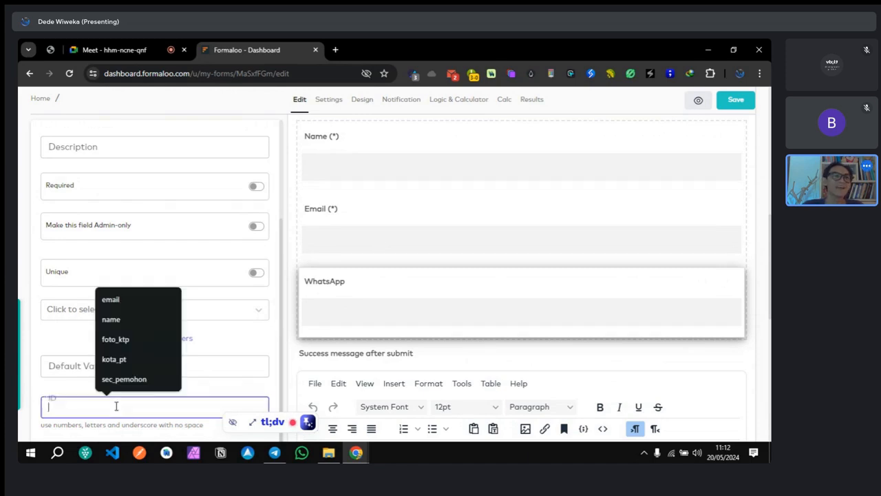
{"action": "left_click", "coordinate": [38, 384]}
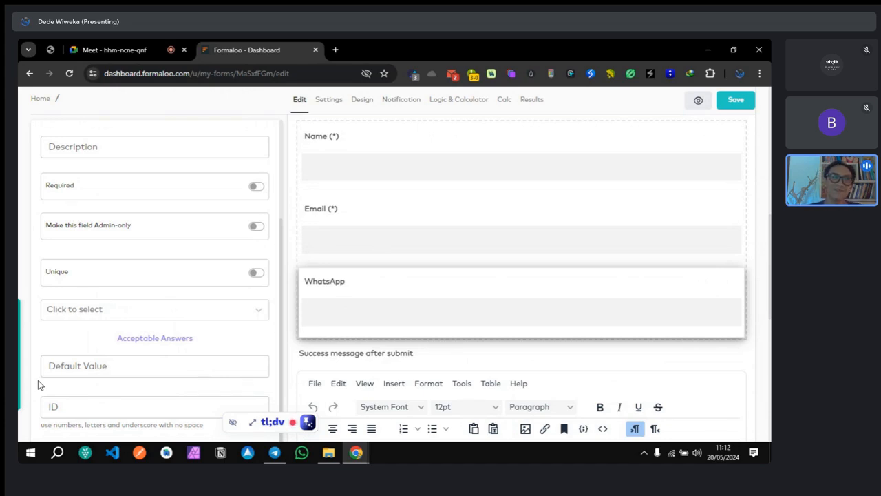
{"action": "left_click", "coordinate": [87, 406]}
{"action": "type", "text": "whatsapp"}
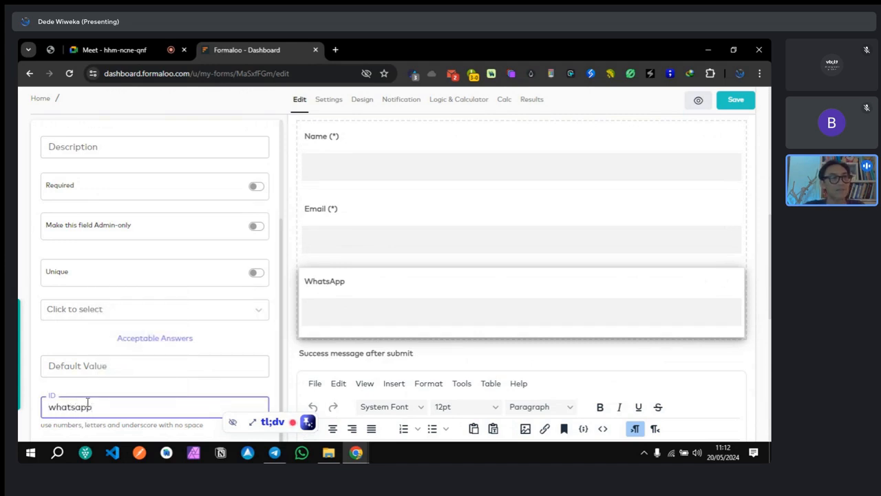
Step: Replace the WhatsApp field's ID with phone and review the form
{"action": "double_click", "coordinate": [88, 404]}
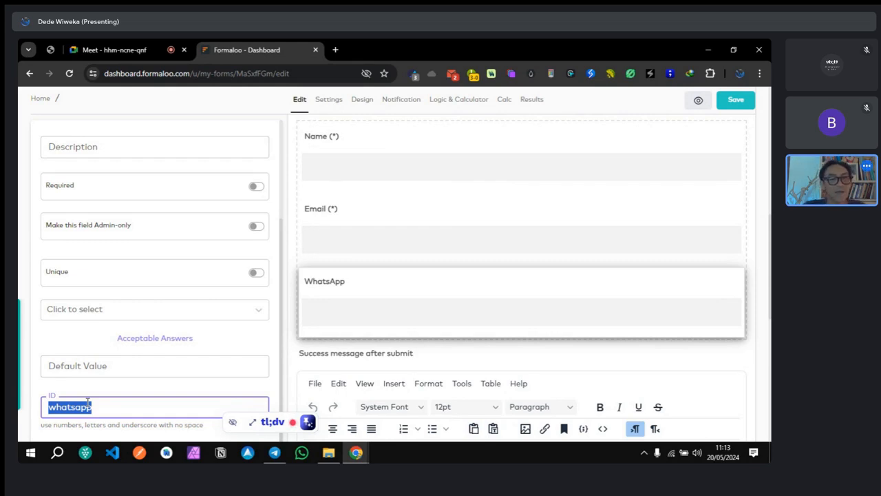
{"action": "type", "text": "phone"}
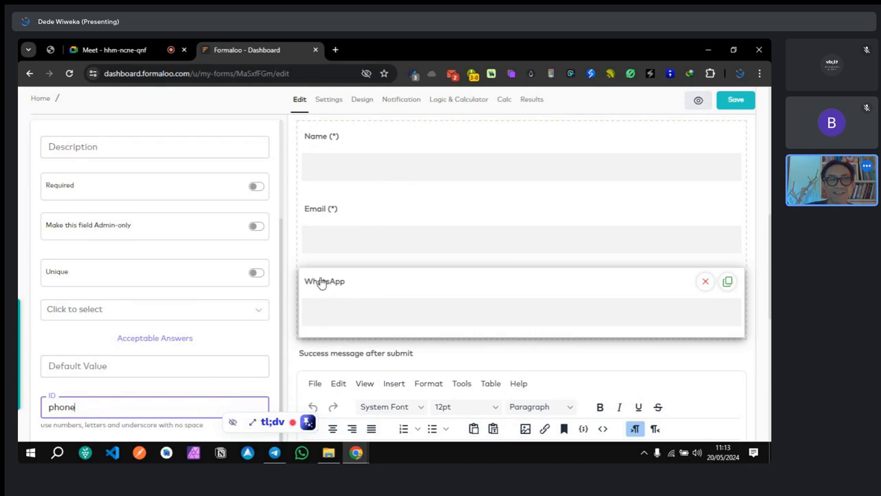
{"action": "scroll", "coordinate": [115, 309], "scroll_direction": "up", "scroll_amount": 3}
{"action": "scroll", "coordinate": [110, 213], "scroll_direction": "down", "scroll_amount": 2}
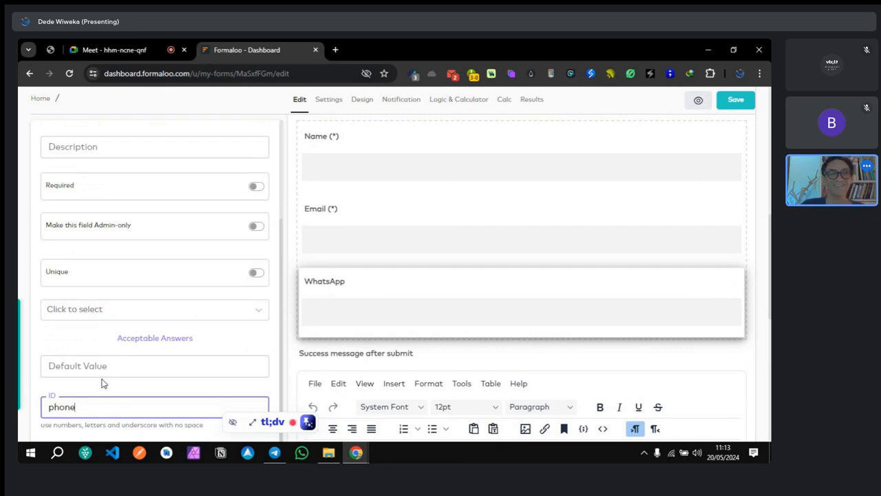
{"action": "mouse_move", "coordinate": [326, 282]}
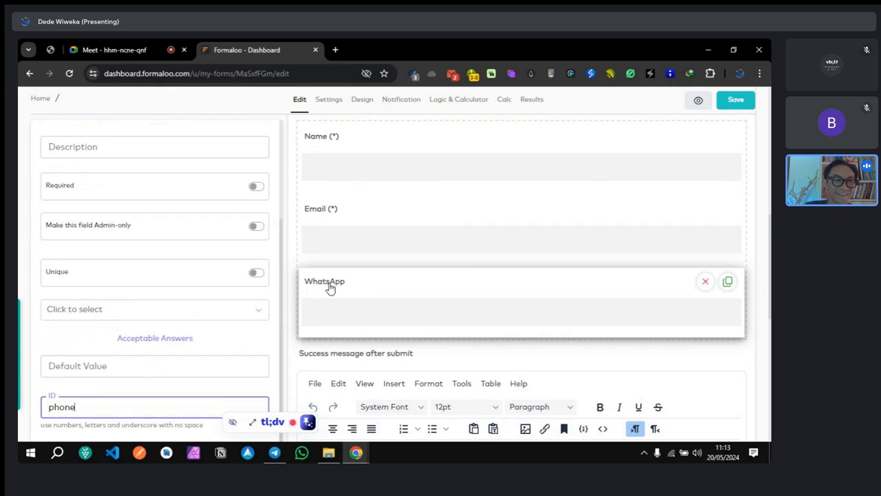
{"action": "scroll", "coordinate": [186, 241], "scroll_direction": "up", "scroll_amount": 2}
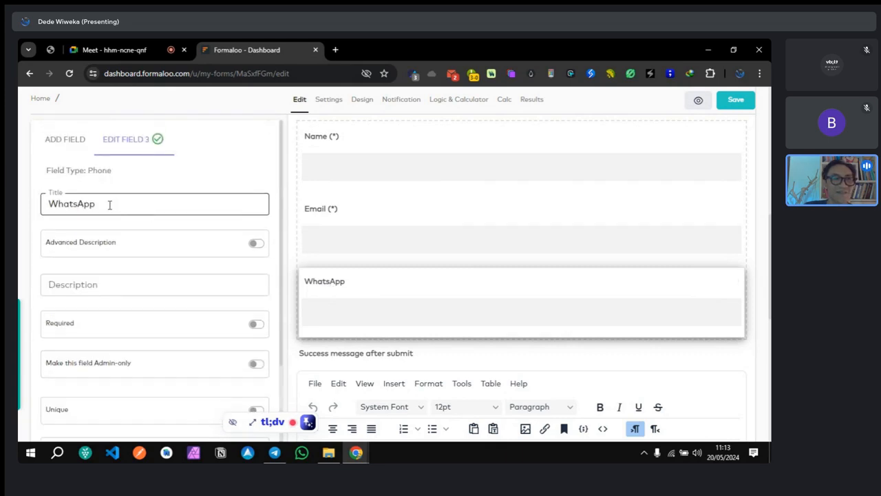
{"action": "scroll", "coordinate": [122, 224], "scroll_direction": "down", "scroll_amount": 2}
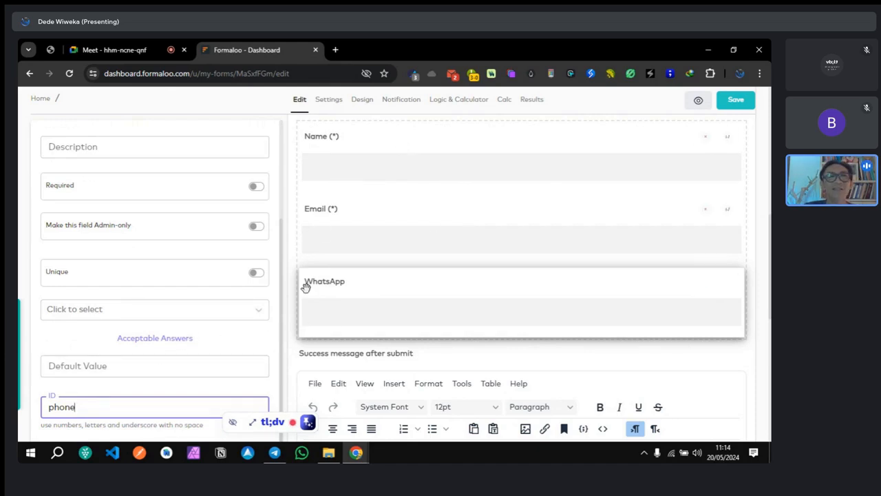
{"action": "scroll", "coordinate": [232, 295], "scroll_direction": "up", "scroll_amount": 3}
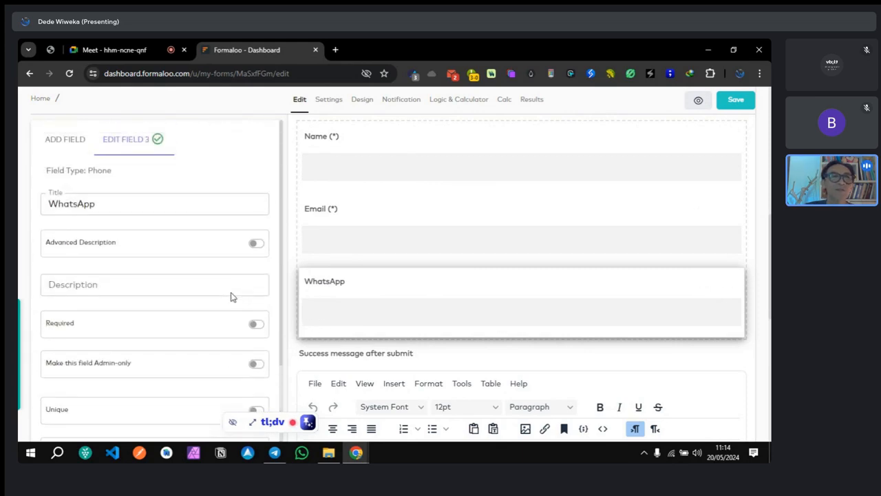
Step: Change the form's address ending to formToSheets in Settings, then show the Design options
{"action": "left_click", "coordinate": [329, 101]}
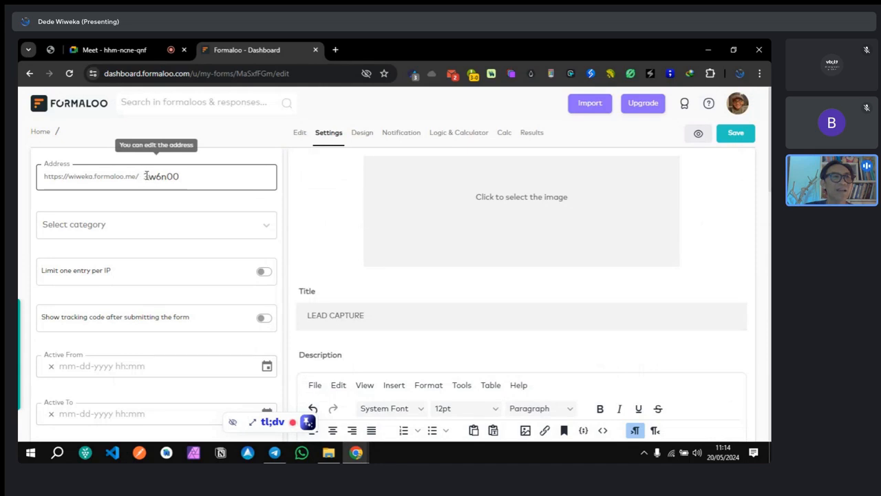
{"action": "left_click_drag", "start_coordinate": [146, 176], "coordinate": [189, 176]}
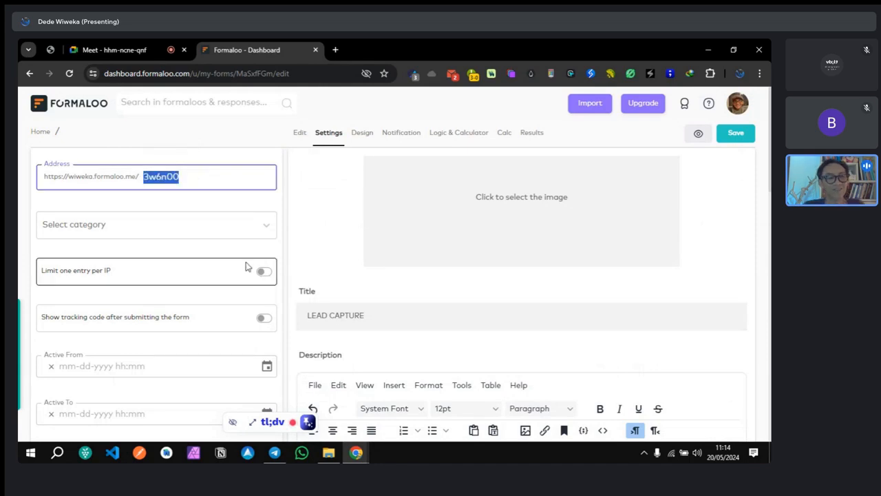
{"action": "type", "text": "formsheets"}
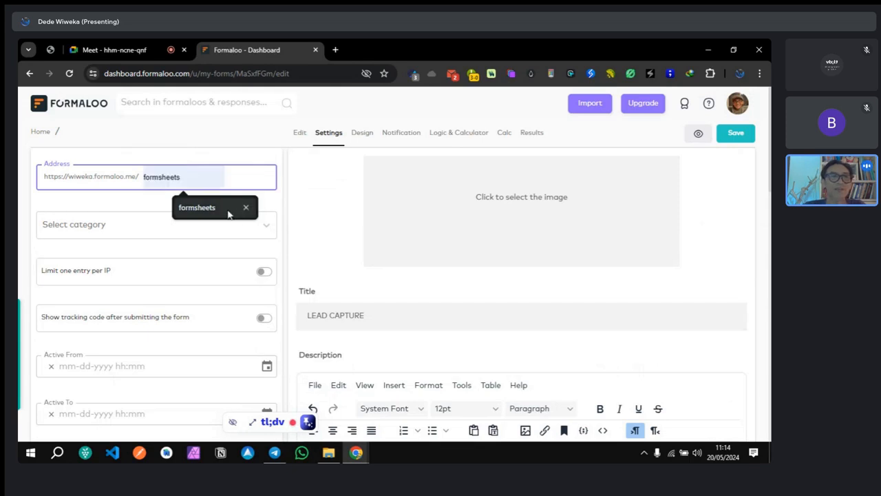
{"action": "left_click", "coordinate": [228, 213]}
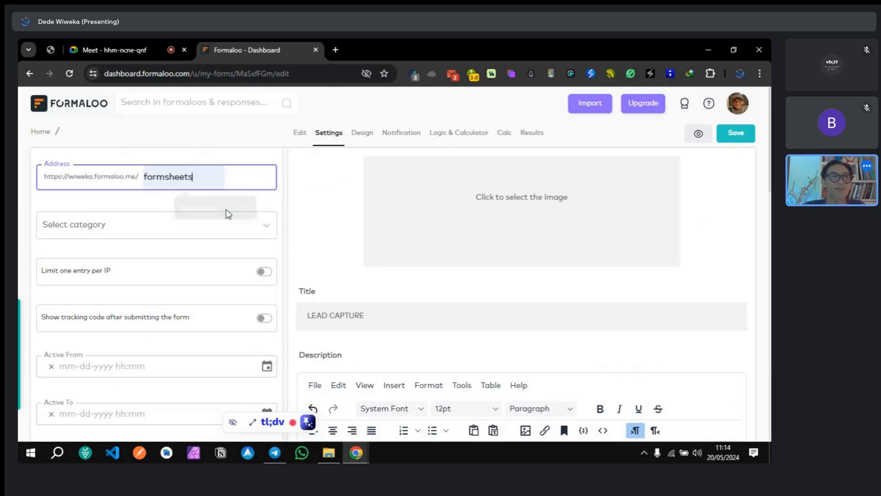
{"action": "left_click", "coordinate": [165, 177]}
{"action": "type", "text": "To"}
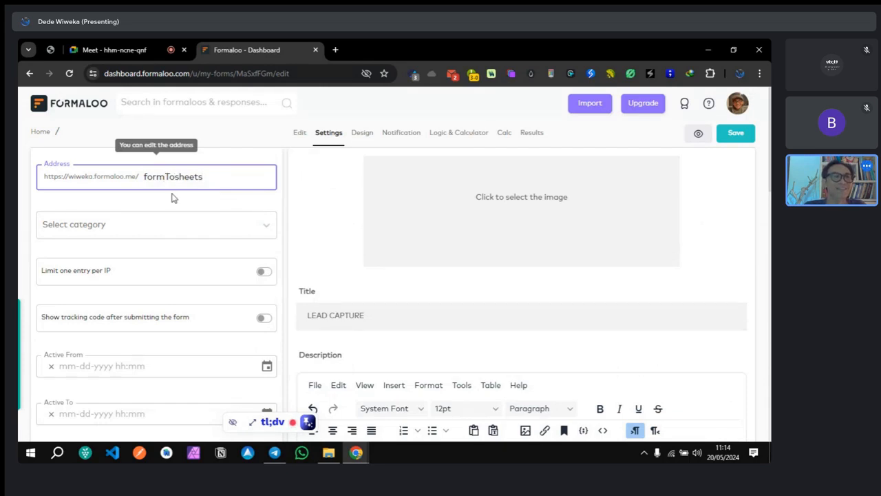
{"action": "key", "text": "Delete"}
{"action": "type", "text": "S"}
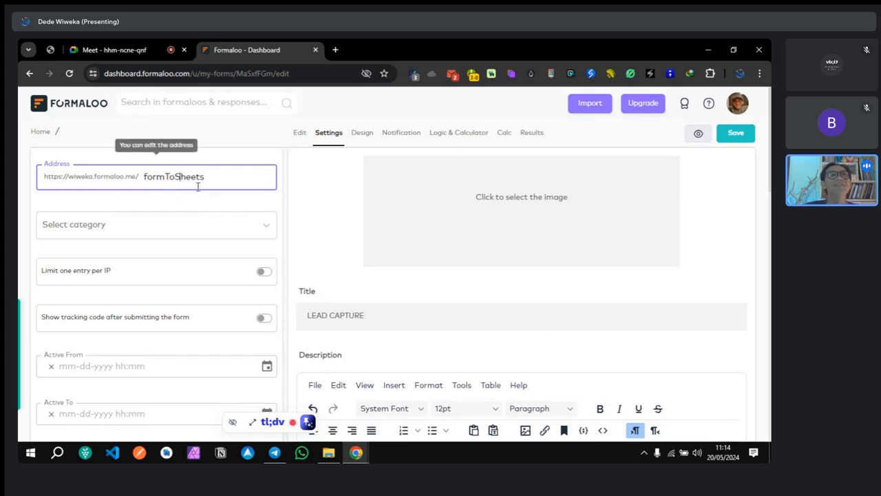
{"action": "left_click", "coordinate": [196, 201]}
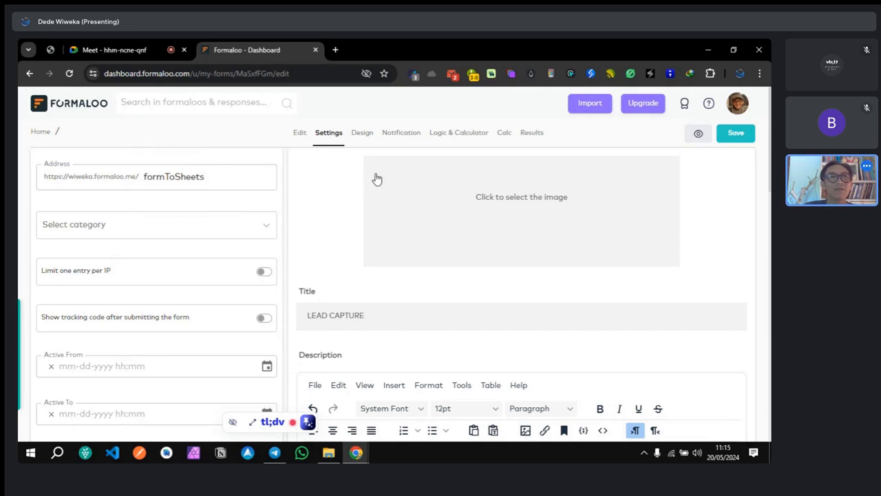
{"action": "left_click", "coordinate": [363, 135]}
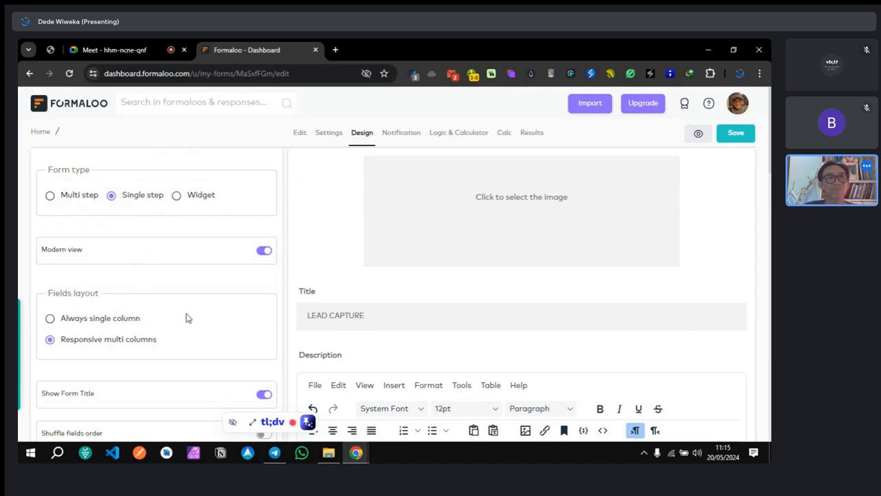
Step: Switch the fields layout to single-column, then back to responsive multi-column
{"action": "scroll", "coordinate": [187, 317], "scroll_direction": "down", "scroll_amount": 1}
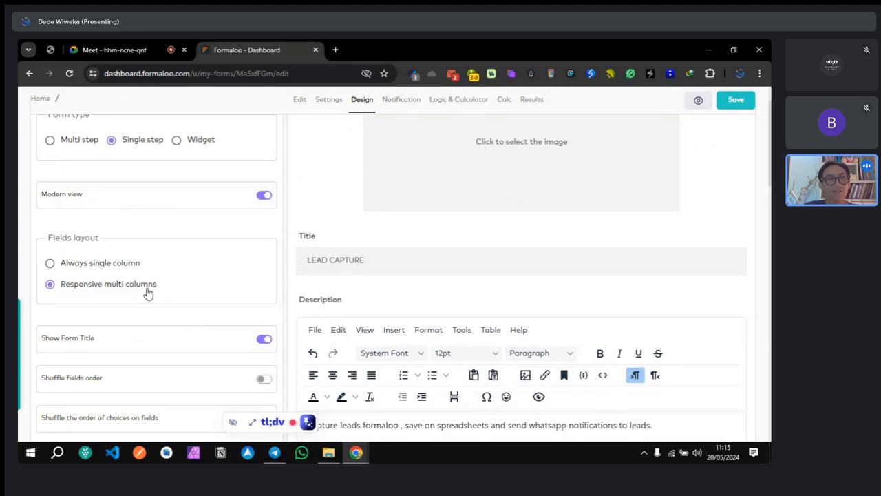
{"action": "left_click", "coordinate": [50, 263]}
{"action": "left_click", "coordinate": [51, 284]}
{"action": "scroll", "coordinate": [354, 286], "scroll_direction": "down", "scroll_amount": 2}
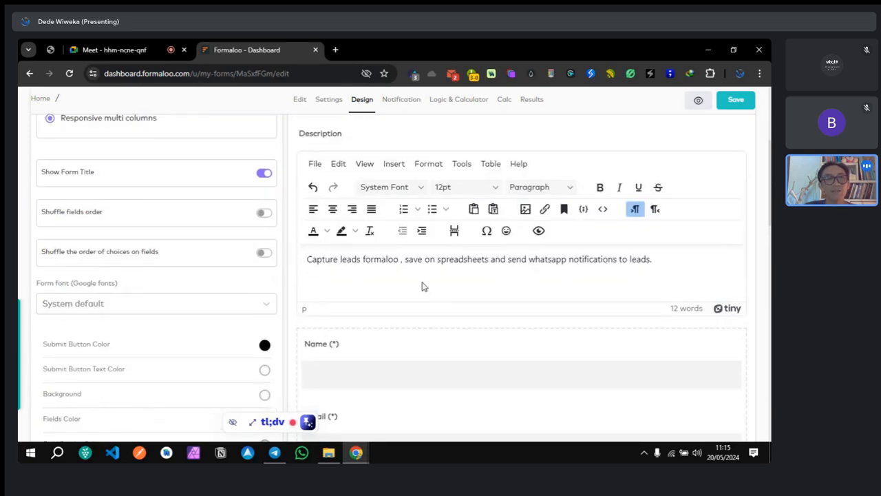
{"action": "scroll", "coordinate": [358, 283], "scroll_direction": "up", "scroll_amount": 3}
{"action": "scroll", "coordinate": [357, 283], "scroll_direction": "down", "scroll_amount": 4}
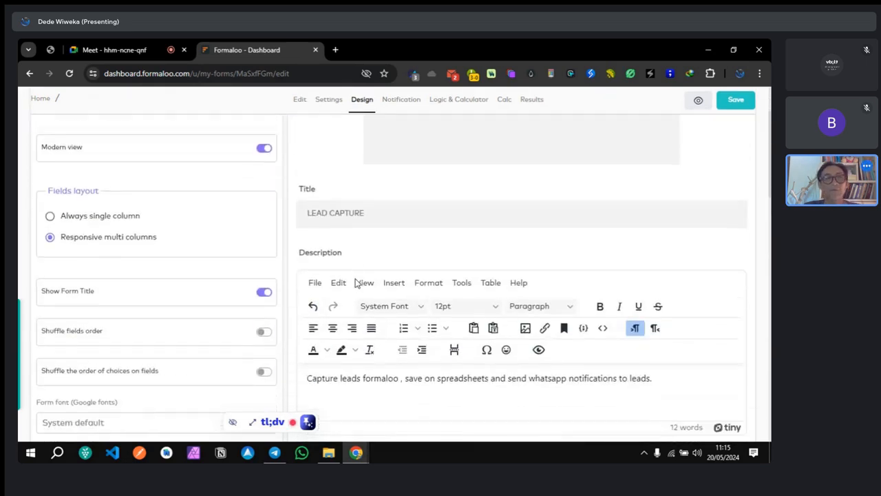
{"action": "scroll", "coordinate": [356, 283], "scroll_direction": "down", "scroll_amount": 3}
{"action": "scroll", "coordinate": [356, 283], "scroll_direction": "up", "scroll_amount": 1}
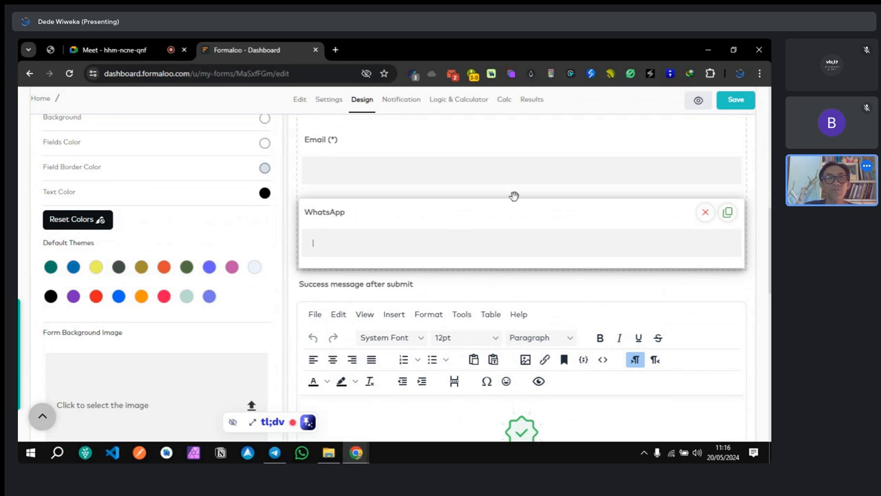
{"action": "scroll", "coordinate": [264, 242], "scroll_direction": "up", "scroll_amount": 2}
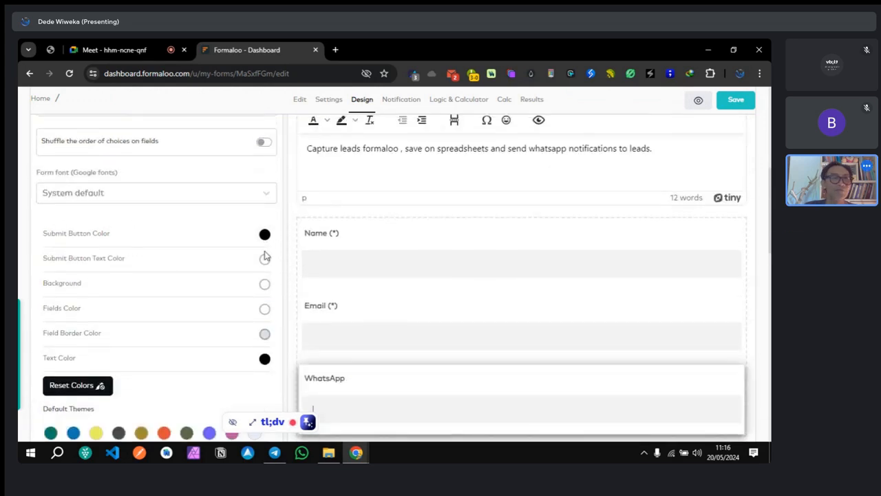
{"action": "scroll", "coordinate": [264, 252], "scroll_direction": "down", "scroll_amount": 2}
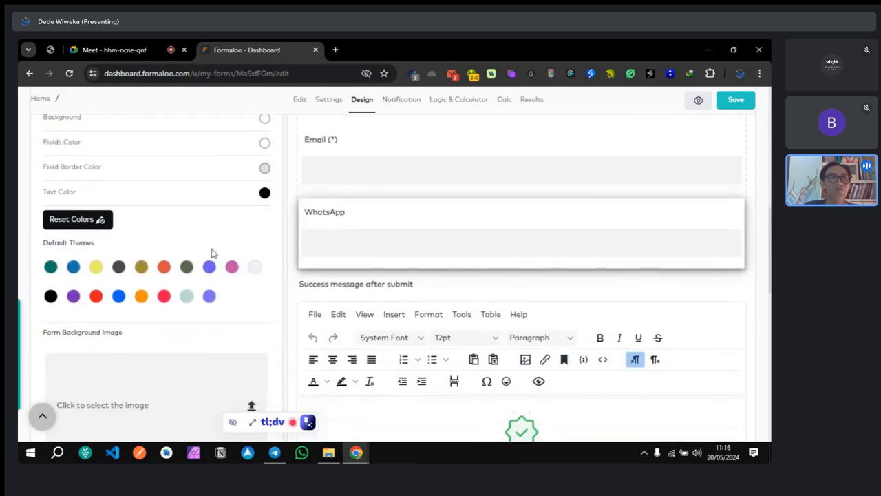
Step: Try the orange, gold, yellow, teal and blue themes and reset colours, settling on green
{"action": "left_click", "coordinate": [164, 268]}
{"action": "left_click", "coordinate": [142, 268]}
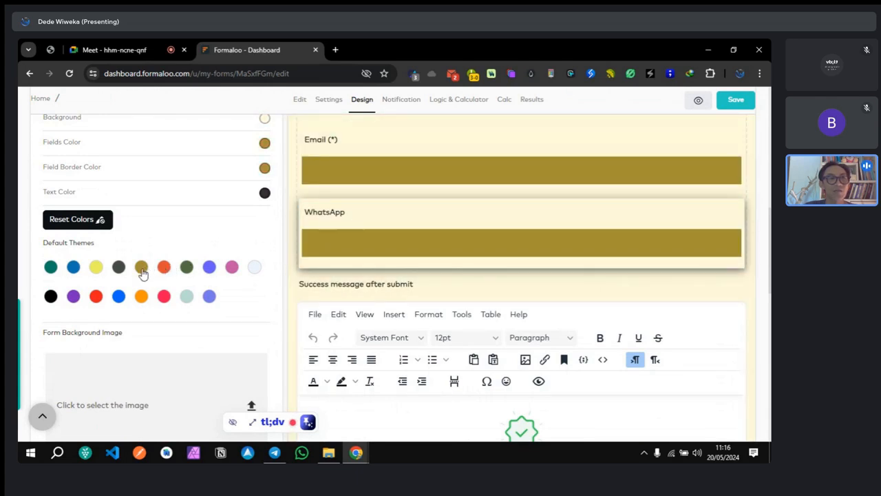
{"action": "left_click", "coordinate": [118, 268]}
{"action": "left_click", "coordinate": [99, 220]}
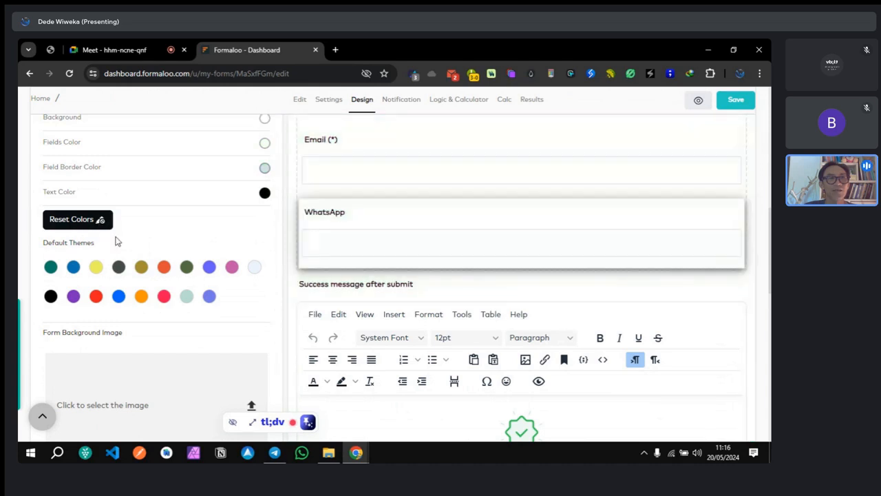
{"action": "left_click", "coordinate": [121, 268]}
{"action": "left_click", "coordinate": [95, 268]}
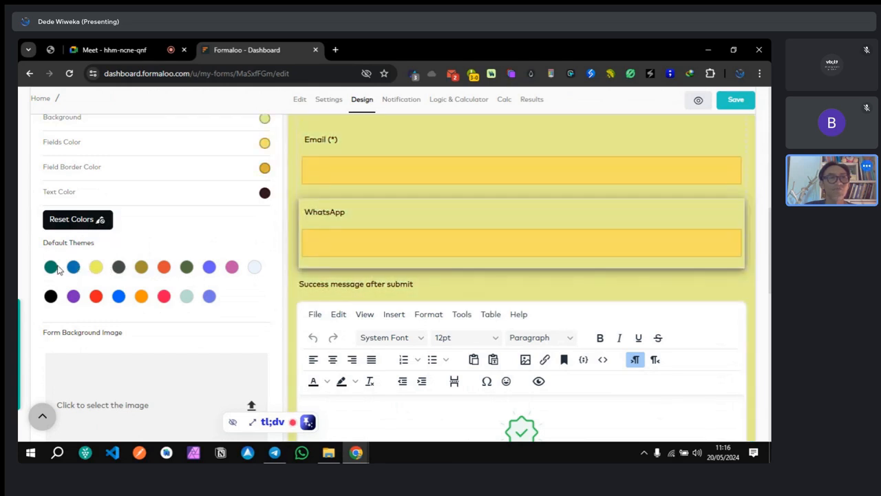
{"action": "left_click", "coordinate": [51, 268]}
{"action": "left_click", "coordinate": [76, 269]}
{"action": "left_click", "coordinate": [93, 270]}
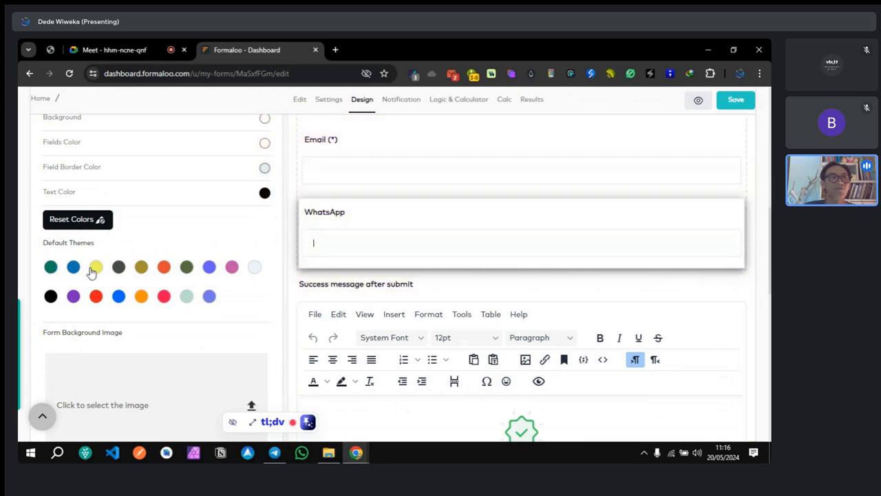
{"action": "left_click", "coordinate": [116, 269]}
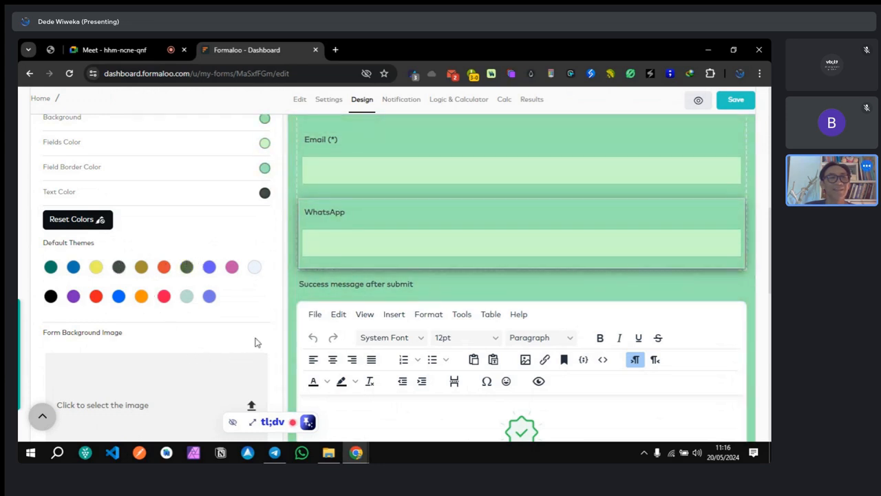
{"action": "scroll", "coordinate": [255, 329], "scroll_direction": "up", "scroll_amount": 2}
{"action": "scroll", "coordinate": [234, 248], "scroll_direction": "down", "scroll_amount": 1}
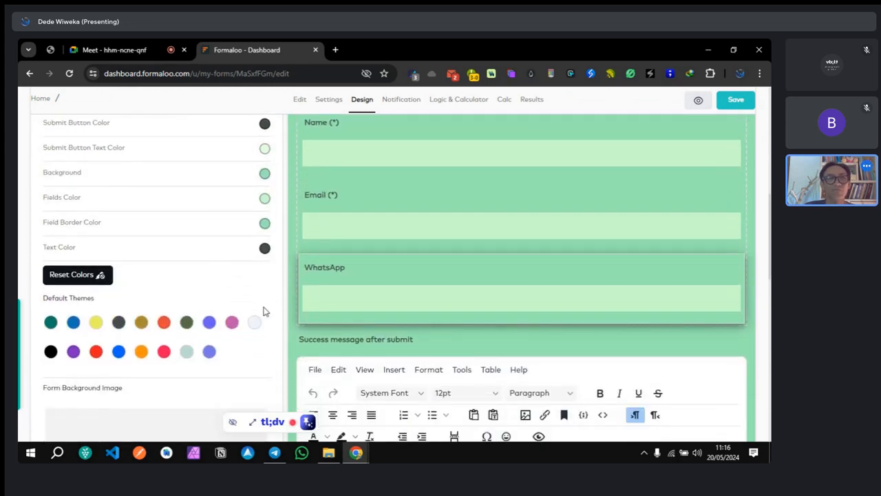
{"action": "scroll", "coordinate": [273, 301], "scroll_direction": "down", "scroll_amount": 10}
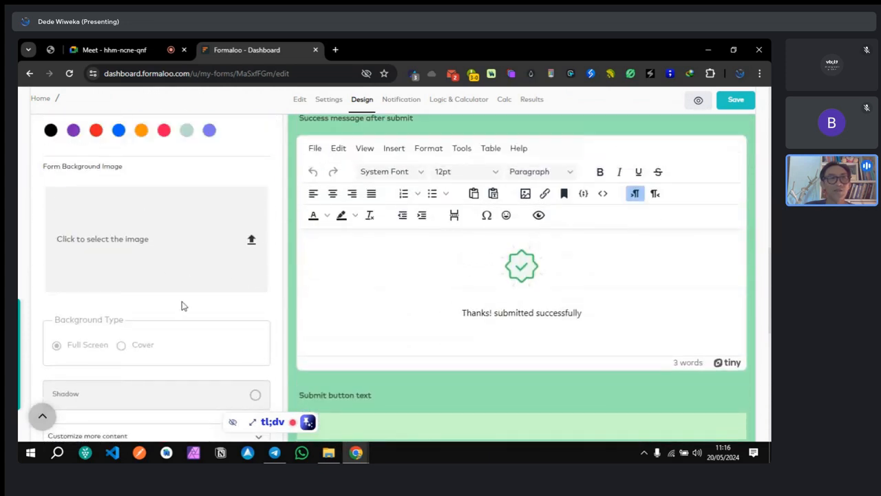
Step: Expand Customize more content and change the submit button text to KIRIM
{"action": "scroll", "coordinate": [155, 346], "scroll_direction": "down", "scroll_amount": 2}
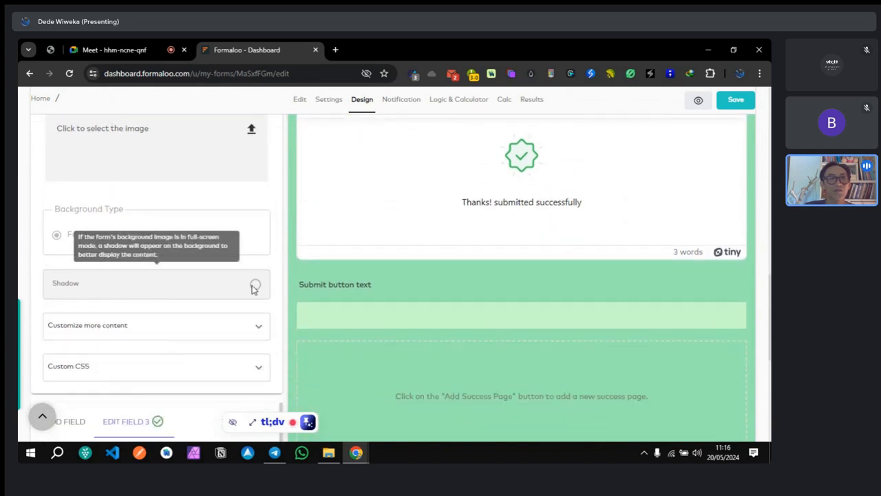
{"action": "left_click", "coordinate": [259, 330]}
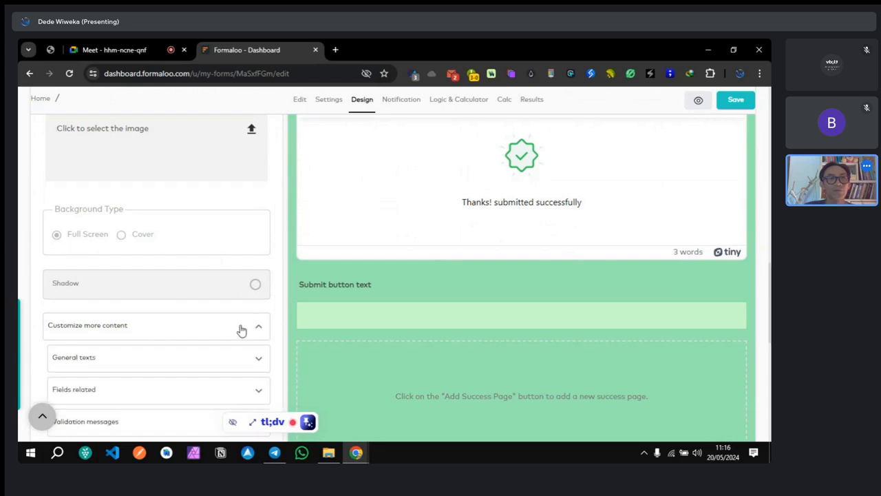
{"action": "scroll", "coordinate": [210, 324], "scroll_direction": "down", "scroll_amount": 2}
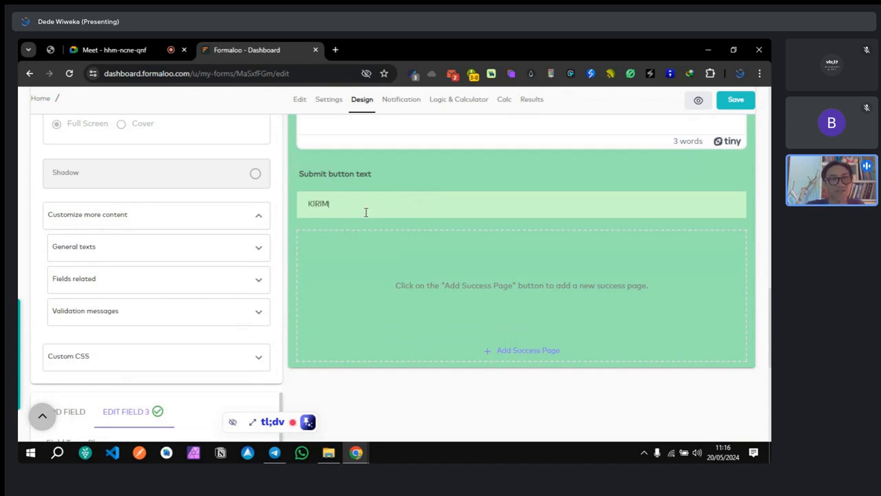
{"action": "scroll", "coordinate": [366, 212], "scroll_direction": "up", "scroll_amount": 1}
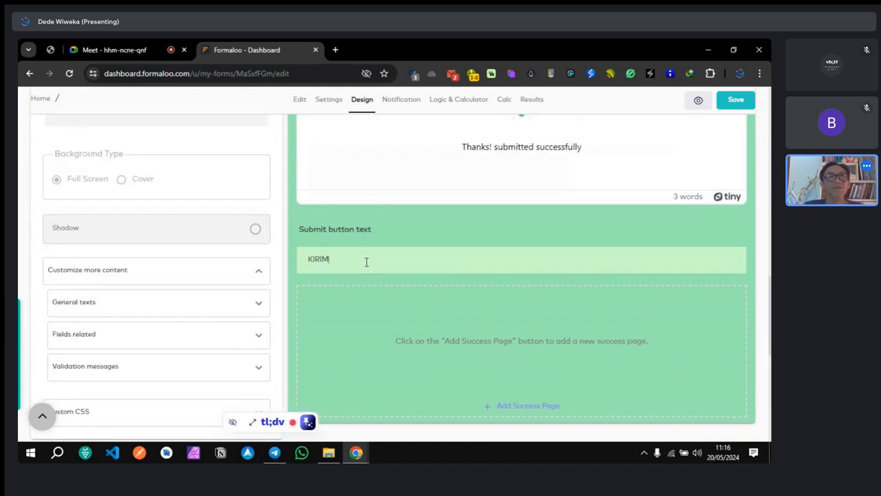
{"action": "scroll", "coordinate": [367, 262], "scroll_direction": "up", "scroll_amount": 2}
{"action": "scroll", "coordinate": [356, 281], "scroll_direction": "up", "scroll_amount": 4}
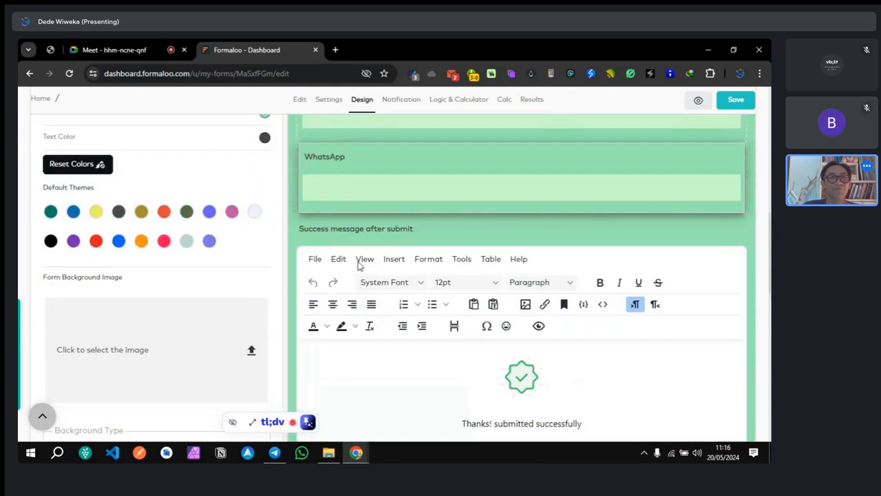
{"action": "scroll", "coordinate": [209, 268], "scroll_direction": "down", "scroll_amount": 3}
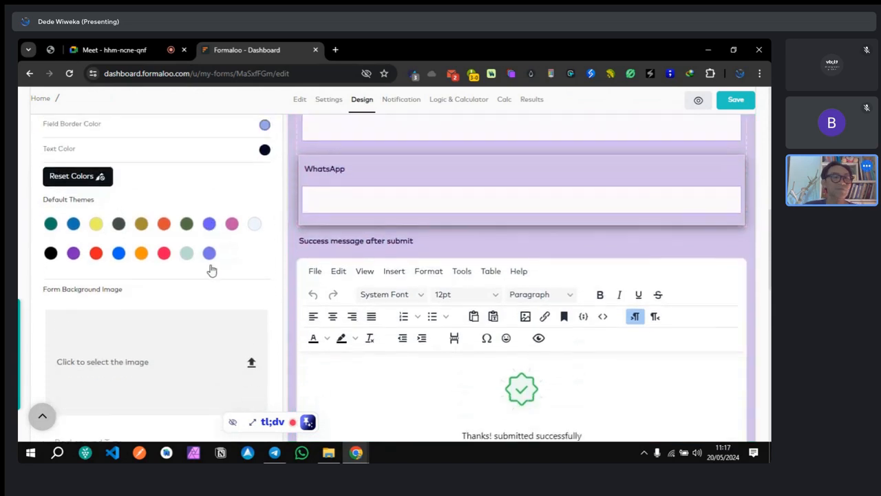
{"action": "scroll", "coordinate": [220, 274], "scroll_direction": "up", "scroll_amount": 1}
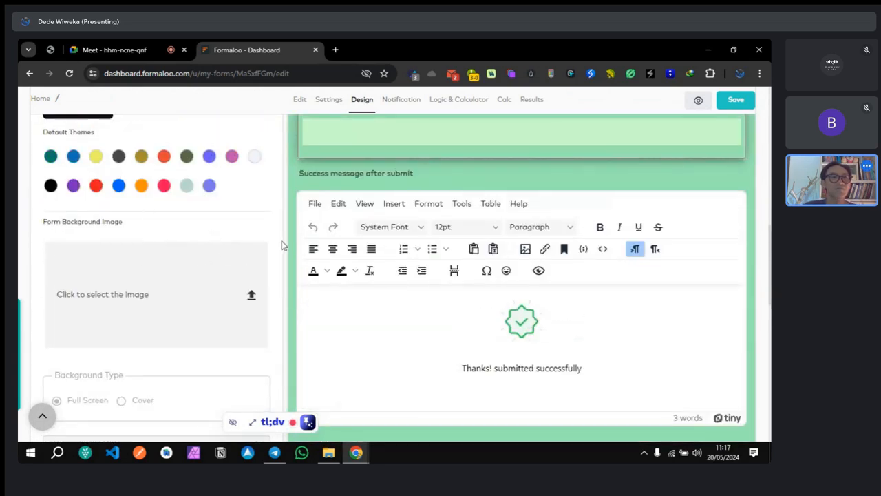
Step: Save the form and open the published form.wiweka.dev/formtosheets page in a new tab
{"action": "left_click", "coordinate": [735, 100]}
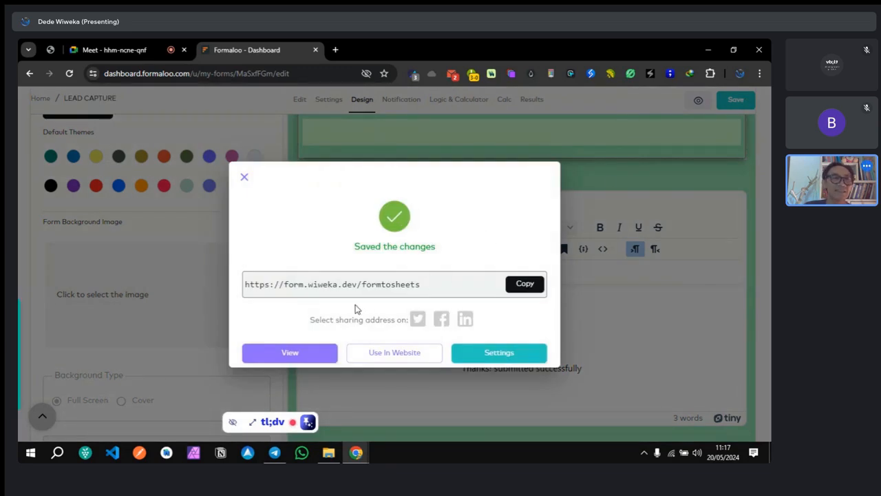
{"action": "left_click", "coordinate": [301, 353]}
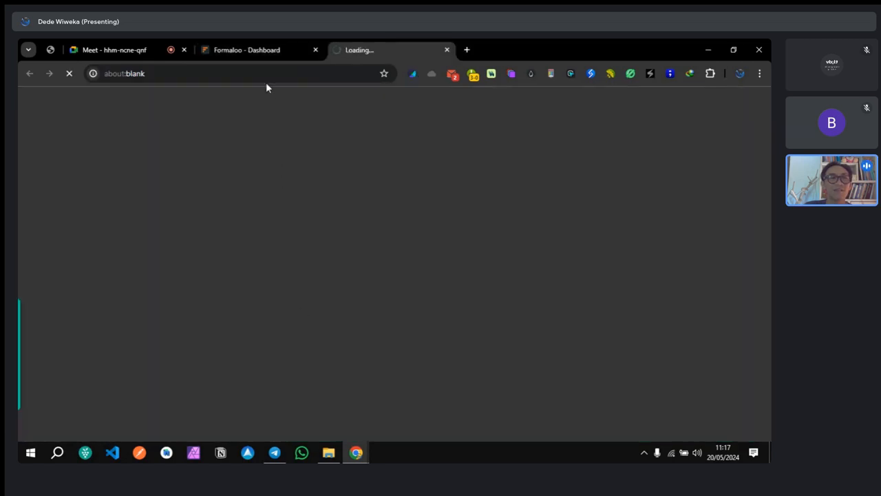
Step: Review the live form's Name, Email, WhatsApp fields and KIRIM button, then return to the editor
{"action": "left_click", "coordinate": [263, 52]}
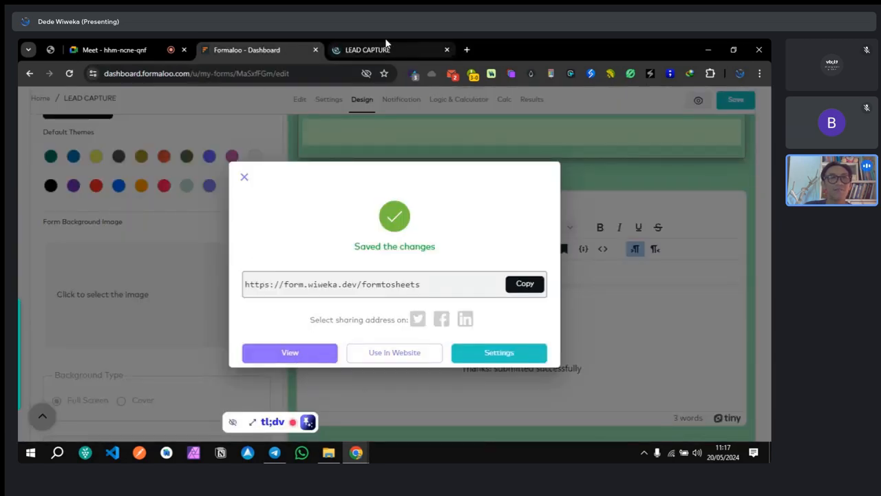
{"action": "left_click", "coordinate": [386, 46]}
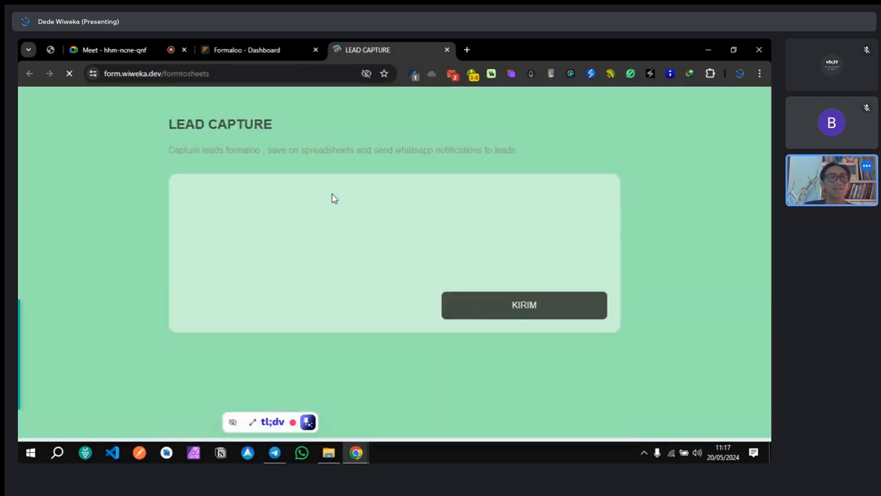
{"action": "scroll", "coordinate": [653, 246], "scroll_direction": "down", "scroll_amount": 2}
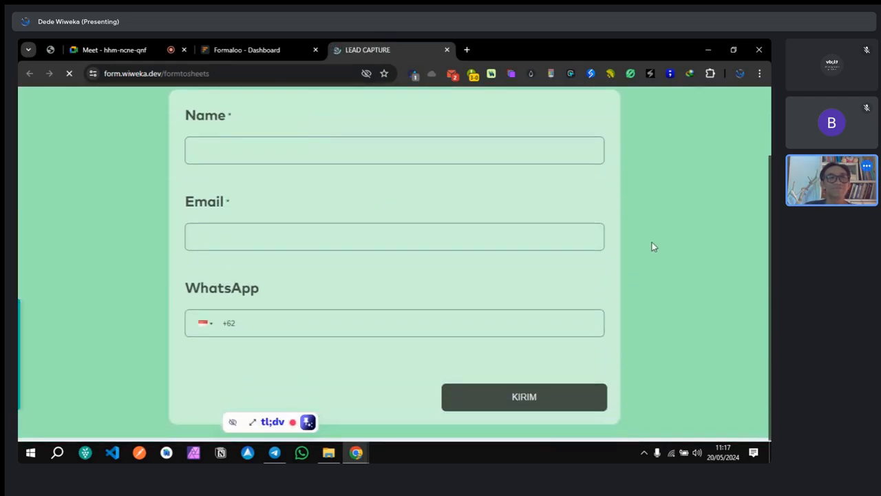
{"action": "scroll", "coordinate": [651, 242], "scroll_direction": "up", "scroll_amount": 2}
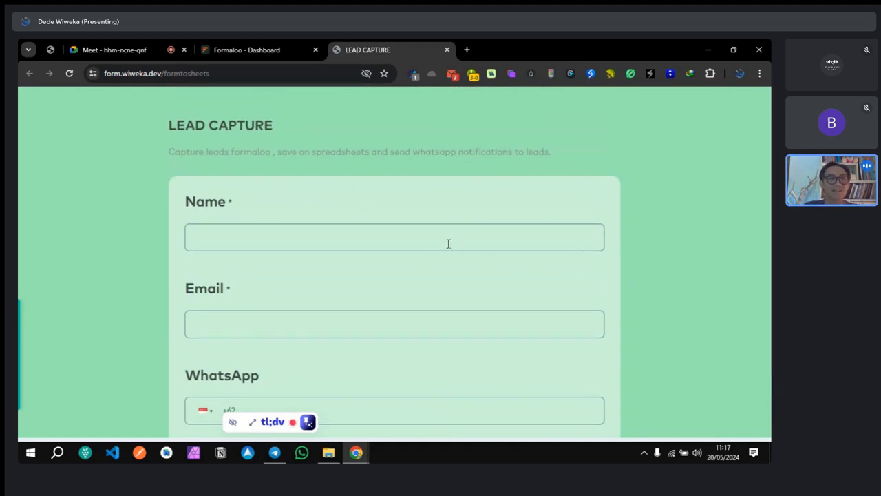
{"action": "scroll", "coordinate": [432, 246], "scroll_direction": "down", "scroll_amount": 1}
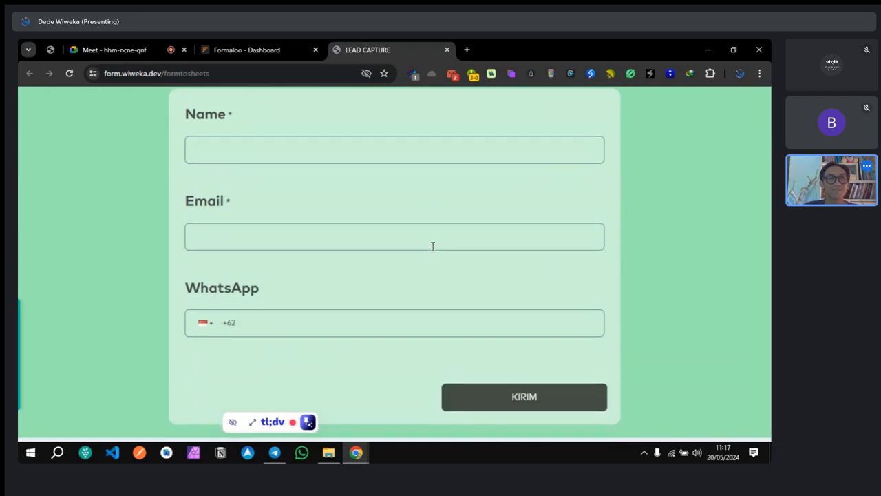
{"action": "scroll", "coordinate": [432, 245], "scroll_direction": "up", "scroll_amount": 1}
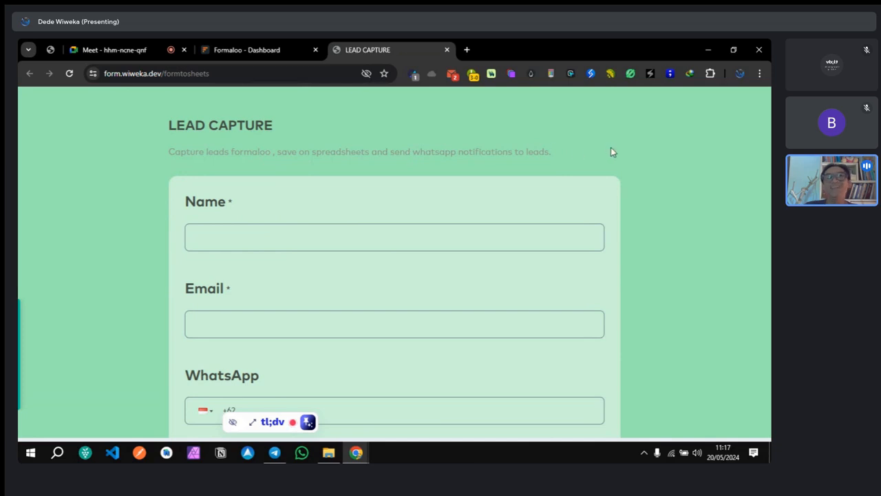
{"action": "scroll", "coordinate": [423, 249], "scroll_direction": "down", "scroll_amount": 2}
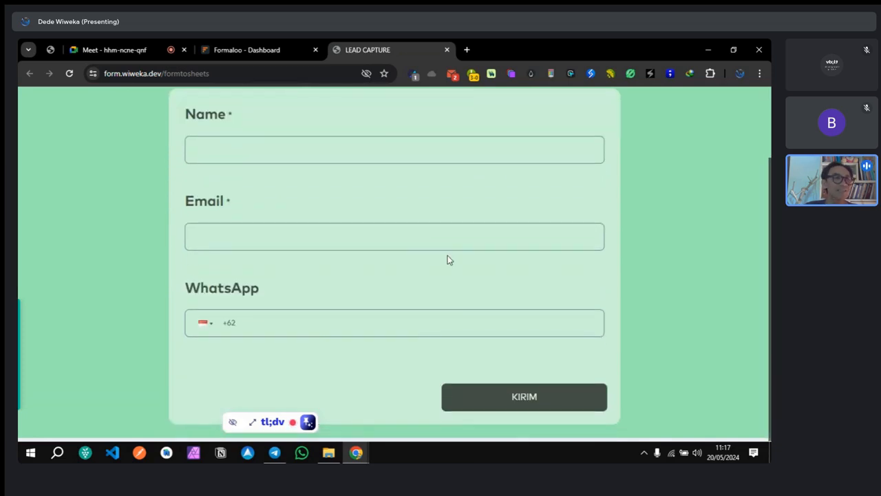
{"action": "scroll", "coordinate": [447, 259], "scroll_direction": "up", "scroll_amount": 2}
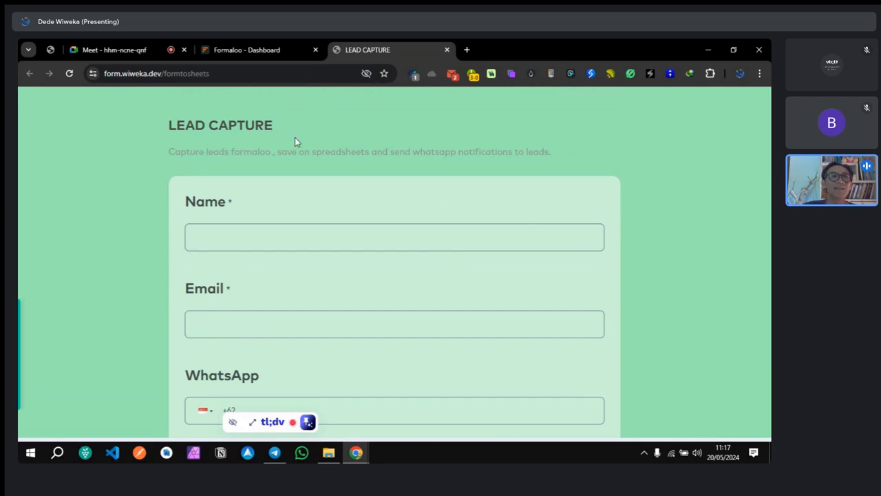
{"action": "left_click", "coordinate": [236, 51]}
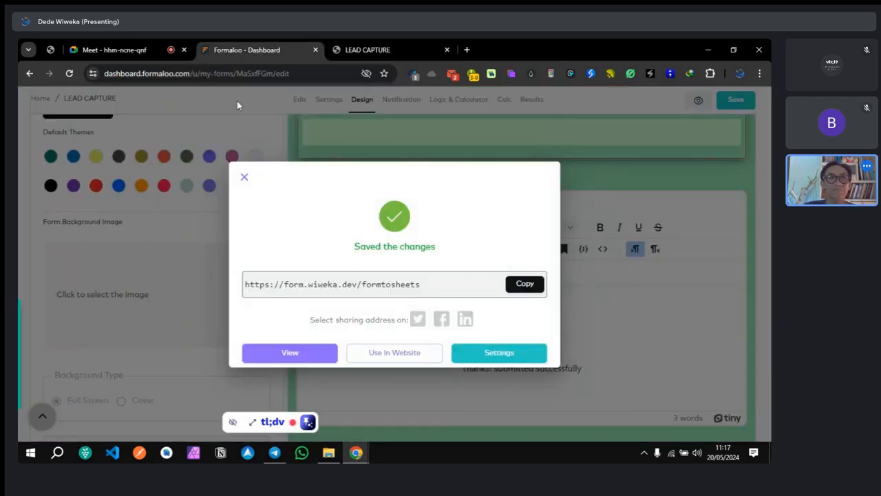
{"action": "left_click", "coordinate": [348, 49]}
{"action": "left_click_drag", "start_coordinate": [219, 76], "coordinate": [163, 78]}
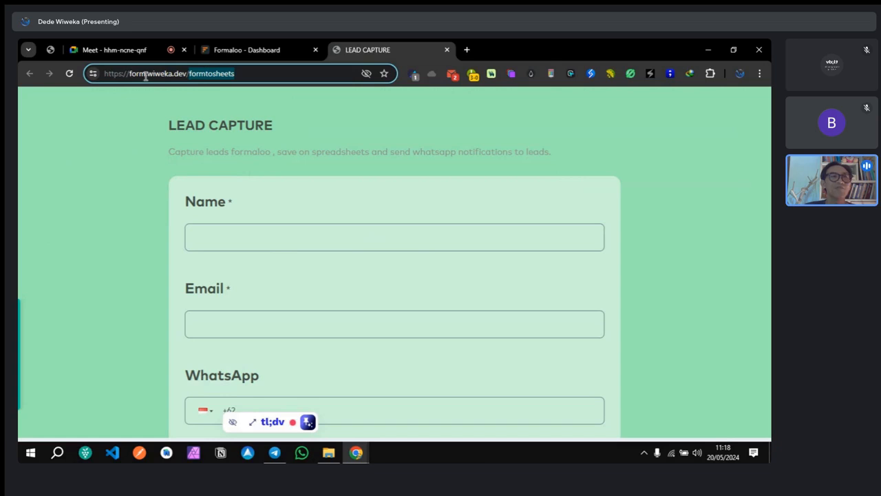
{"action": "left_click", "coordinate": [185, 73]}
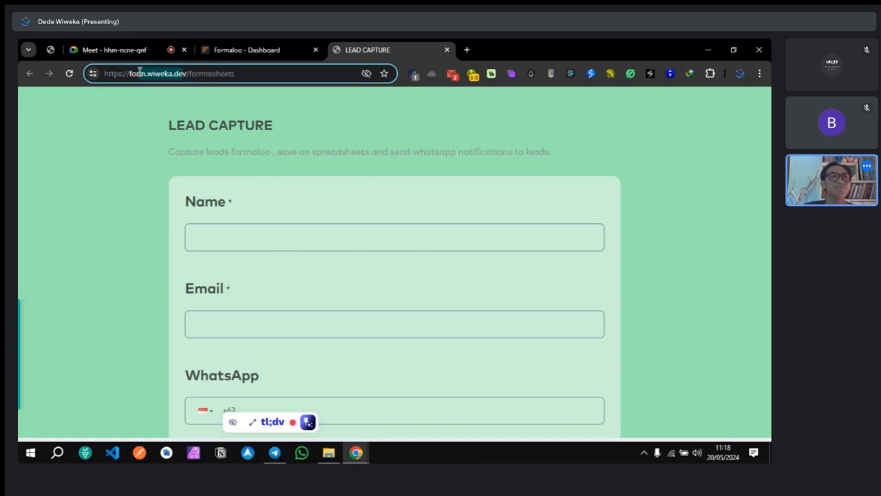
{"action": "left_click_drag", "start_coordinate": [129, 73], "coordinate": [186, 73]}
{"action": "left_click", "coordinate": [173, 73]}
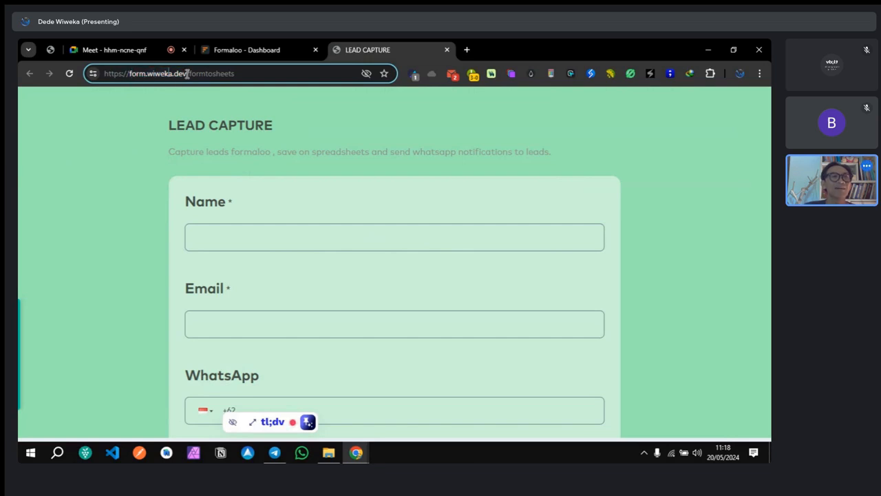
{"action": "left_click_drag", "start_coordinate": [185, 73], "coordinate": [97, 75]}
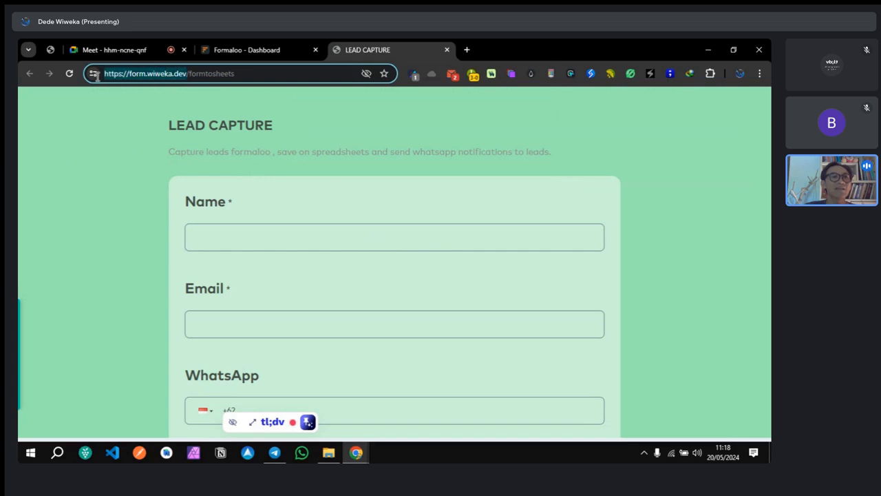
{"action": "left_click", "coordinate": [103, 171]}
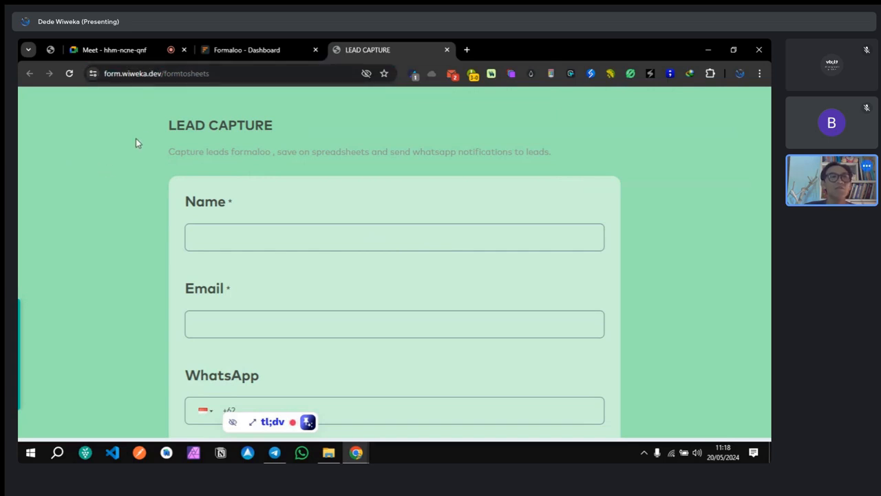
{"action": "left_click", "coordinate": [231, 49]}
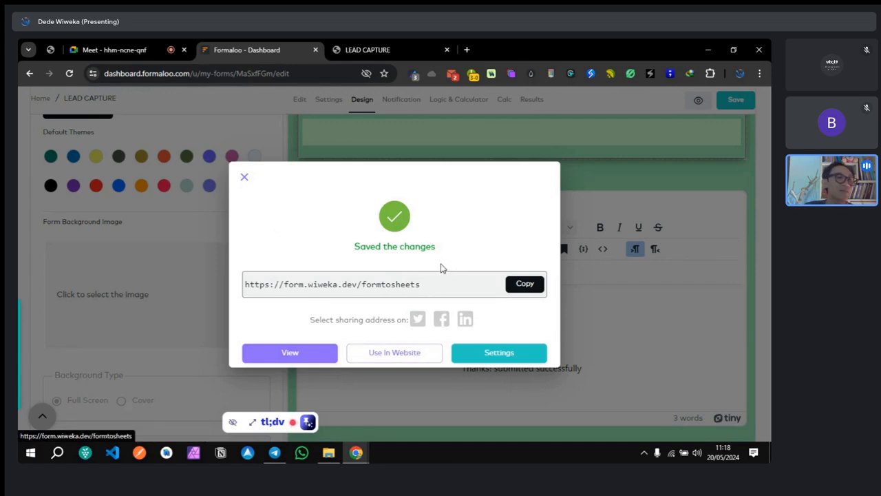
{"action": "left_click", "coordinate": [395, 354]}
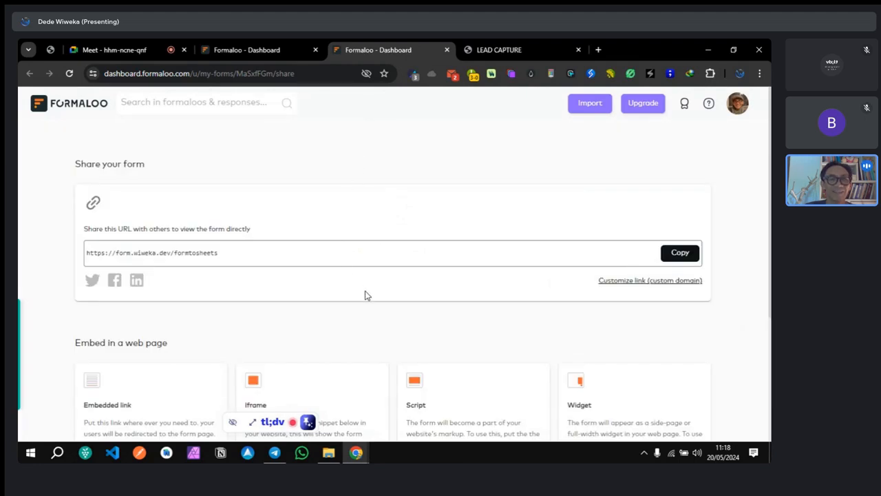
Step: Copy the form.wiweka.dev share link and open the Customize link custom-domain dialog
{"action": "left_click_drag", "start_coordinate": [220, 254], "coordinate": [83, 253]}
{"action": "left_click", "coordinate": [301, 185]}
{"action": "left_click_drag", "start_coordinate": [170, 253], "coordinate": [120, 252]}
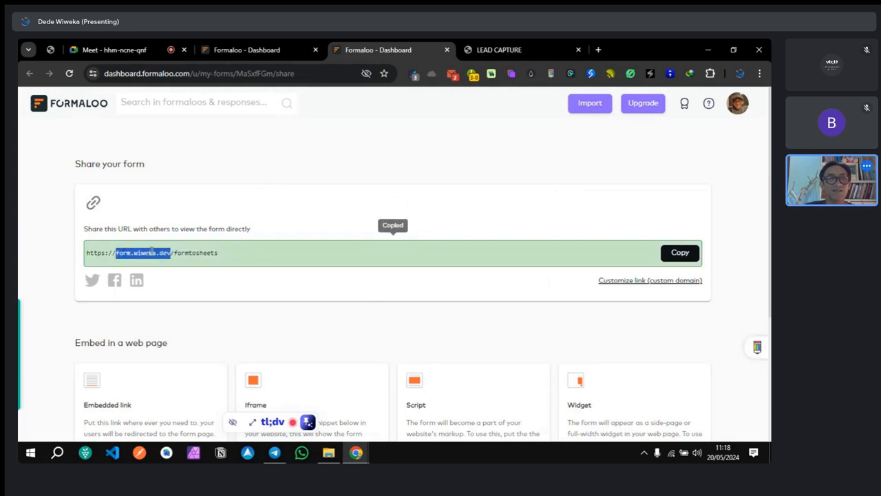
{"action": "left_click", "coordinate": [287, 210]}
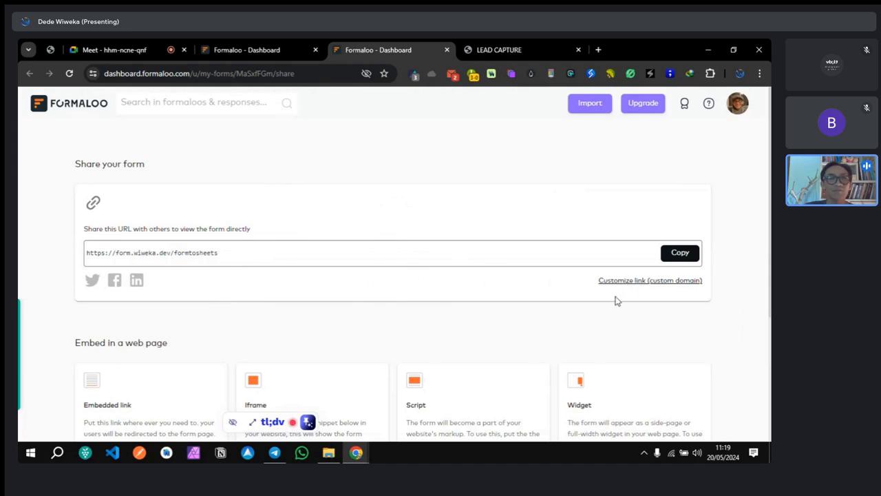
{"action": "left_click_drag", "start_coordinate": [116, 253], "coordinate": [170, 253]}
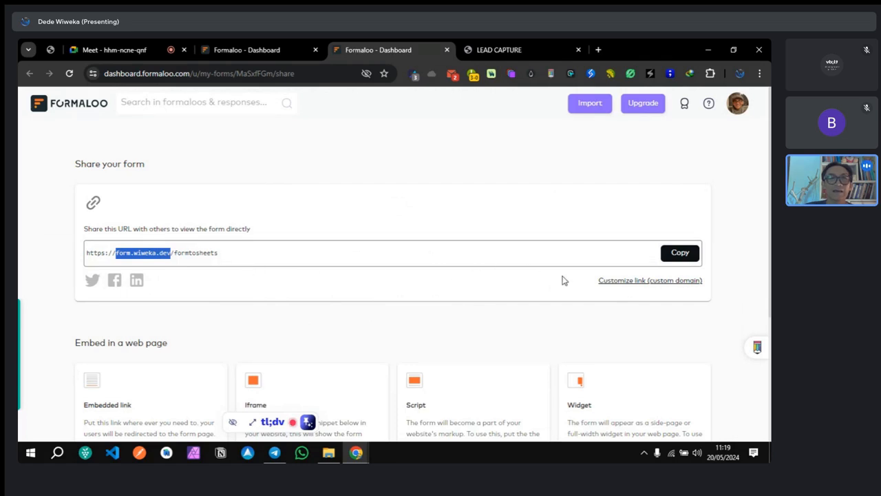
{"action": "left_click", "coordinate": [645, 282]}
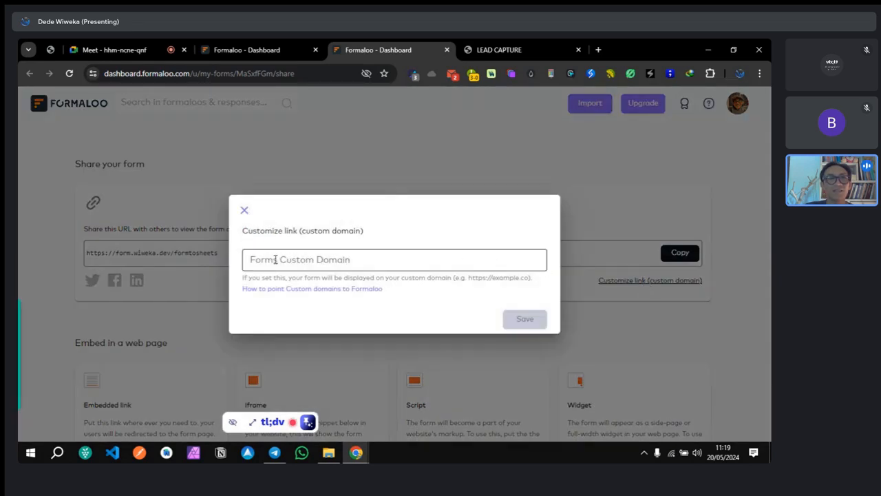
Step: Enter sheets.wiweka.dev in the Forms Custom Domain field
{"action": "left_click", "coordinate": [276, 259]}
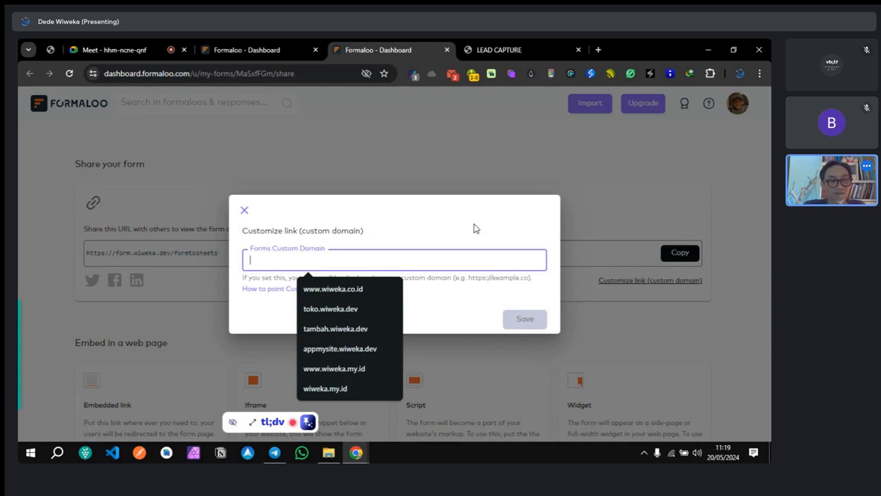
{"action": "type", "text": "shee"}
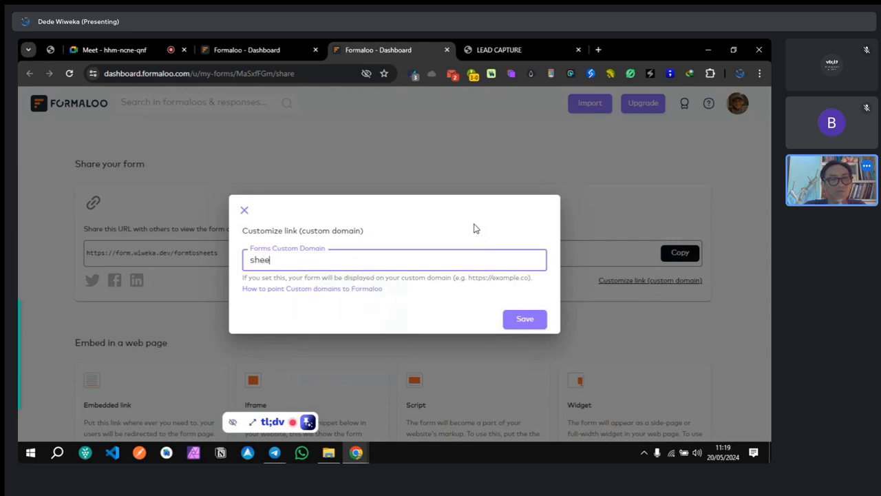
{"action": "type", "text": "tW"}
{"action": "key", "text": "BackSpace"}
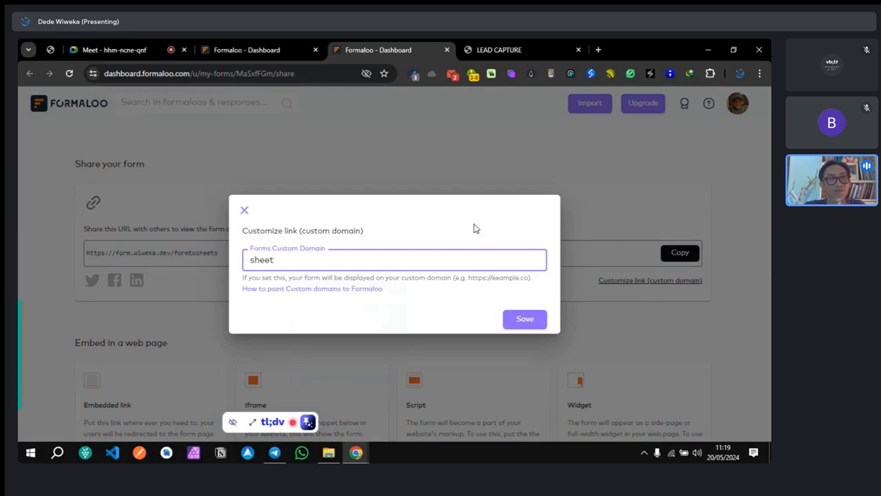
{"action": "key", "text": "BackSpace"}
{"action": "type", "text": "ts"}
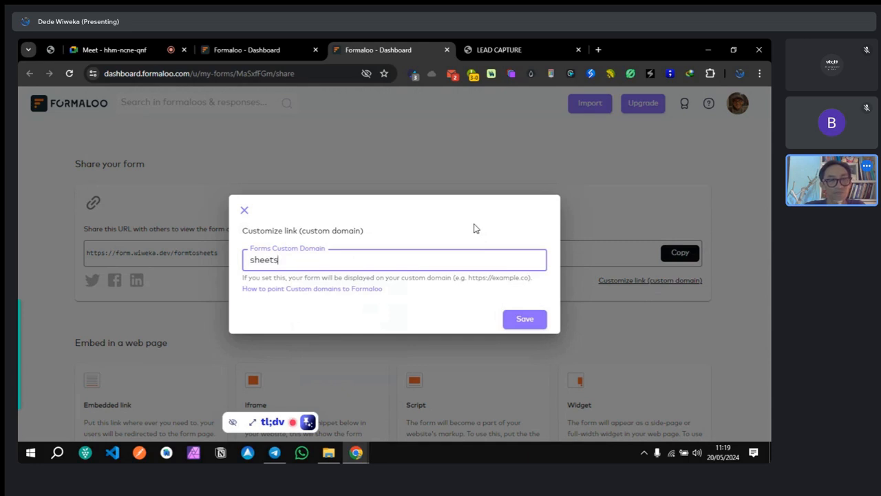
{"action": "type", "text": "wa"}
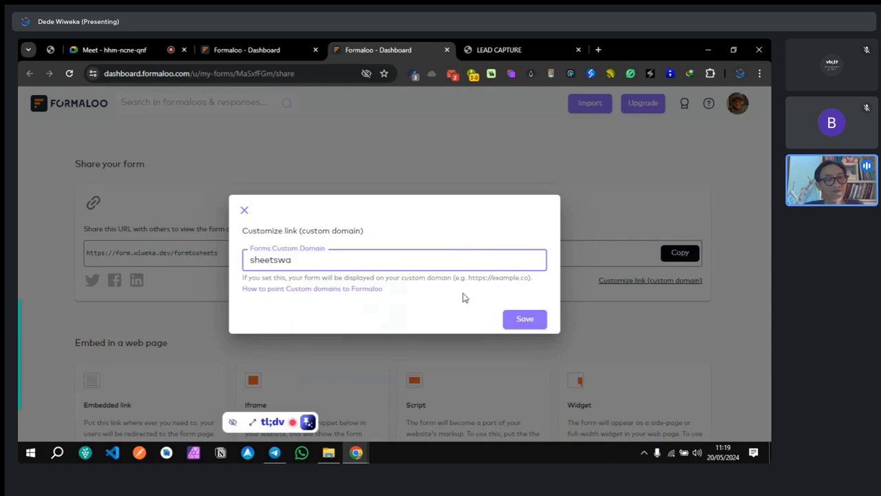
{"action": "key", "text": "ctrl+a"}
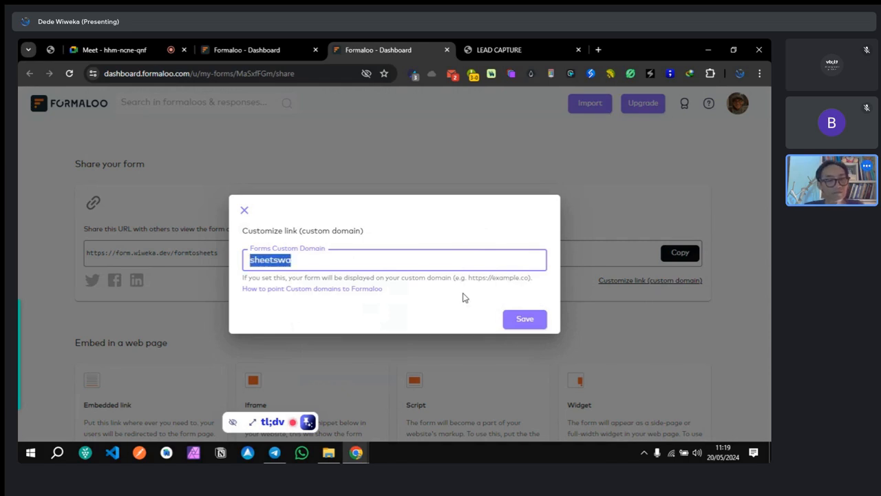
{"action": "left_click", "coordinate": [463, 297]}
{"action": "left_click", "coordinate": [404, 267]}
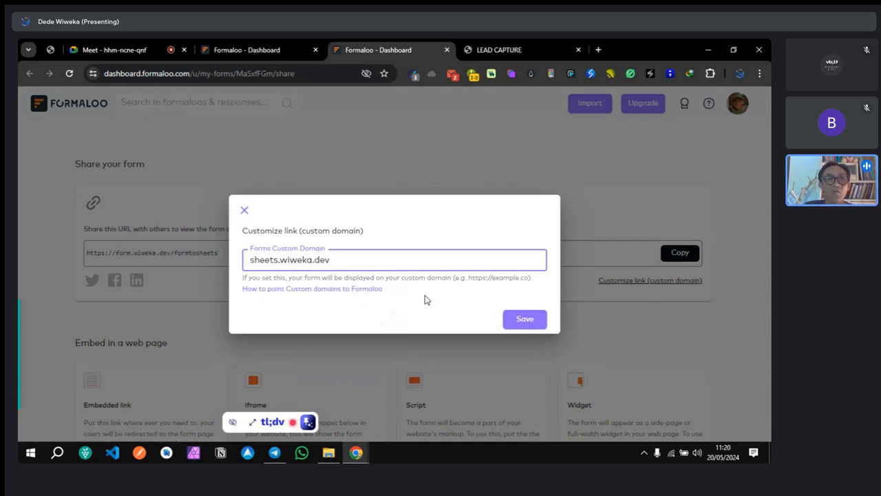
Step: Open the 'How to point Custom domains' guide in a new tab, plus a blank tab
{"action": "right_click", "coordinate": [355, 289]}
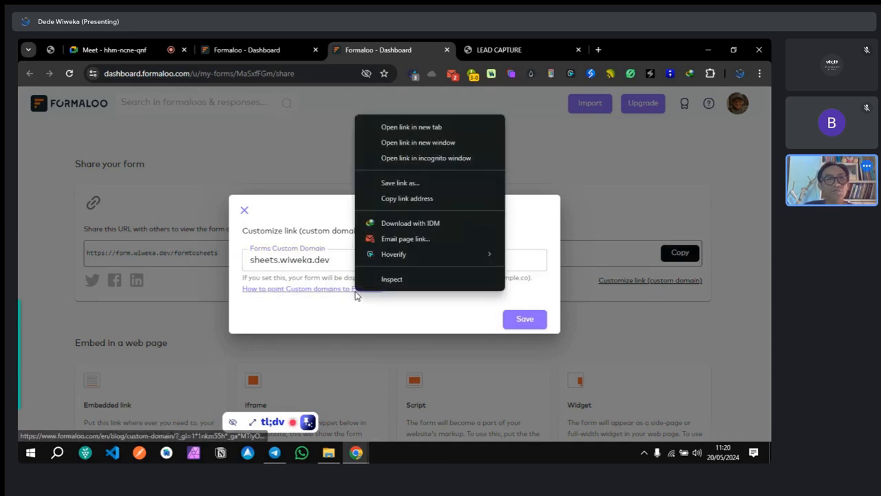
{"action": "left_click", "coordinate": [407, 127]}
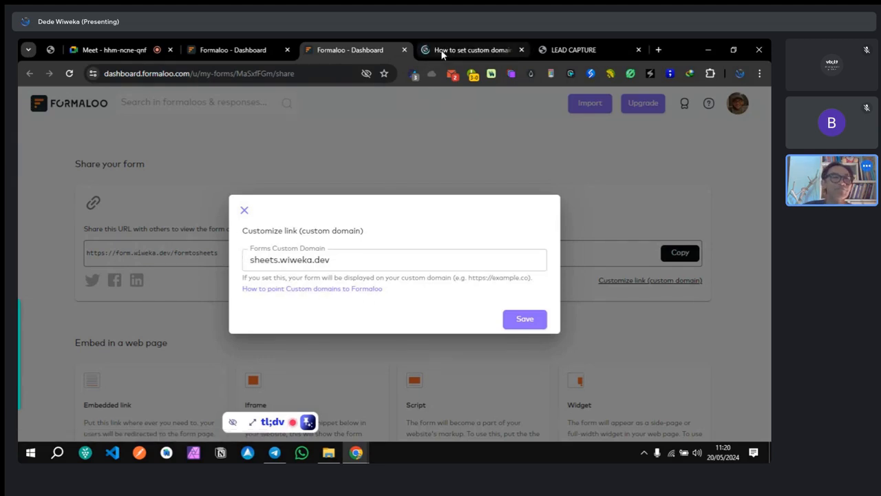
{"action": "left_click", "coordinate": [659, 51]}
Step: Go to cloudflare.com and open the Cloudflare dashboard login
{"action": "type", "text": "cloud"}
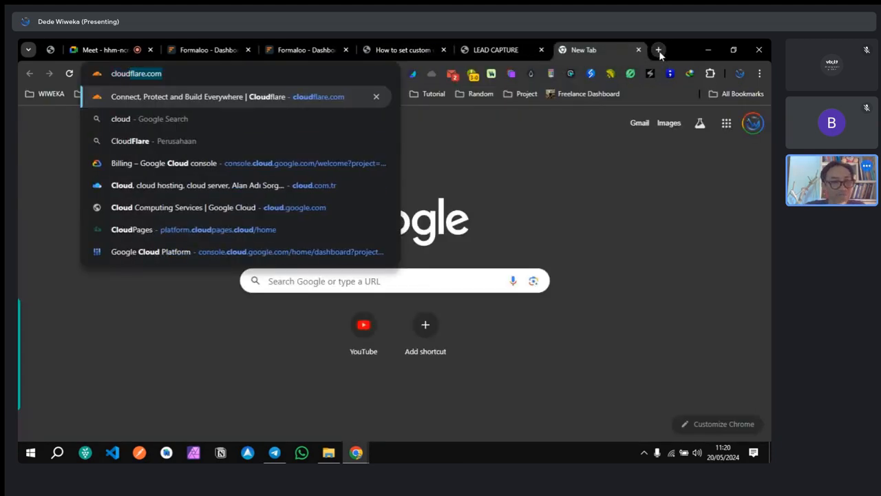
{"action": "type", "text": "f"}
{"action": "key", "text": "Return"}
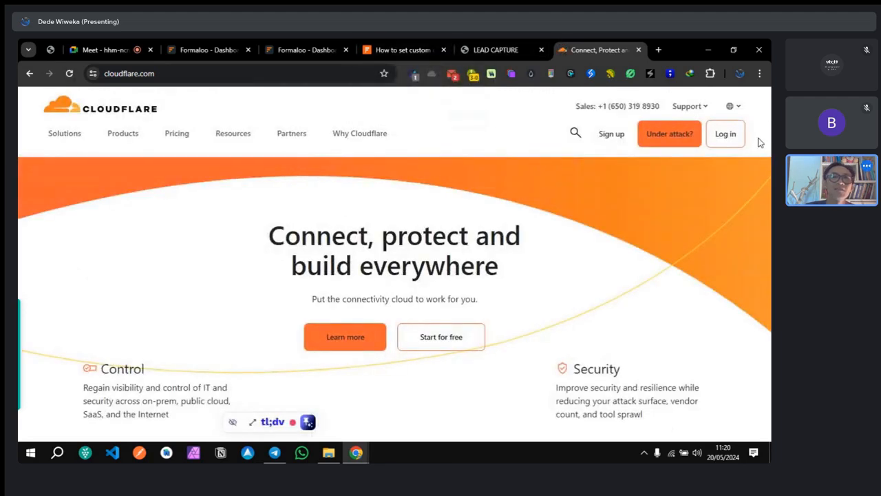
{"action": "left_click", "coordinate": [725, 135]}
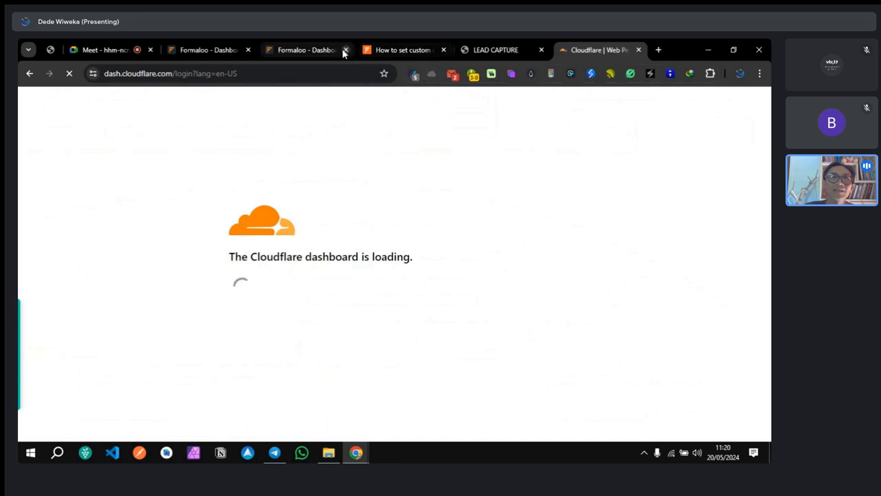
Step: Recheck the wiweka.dev part of the sheets.wiweka.dev custom domain in Formaloo
{"action": "left_click", "coordinate": [303, 51]}
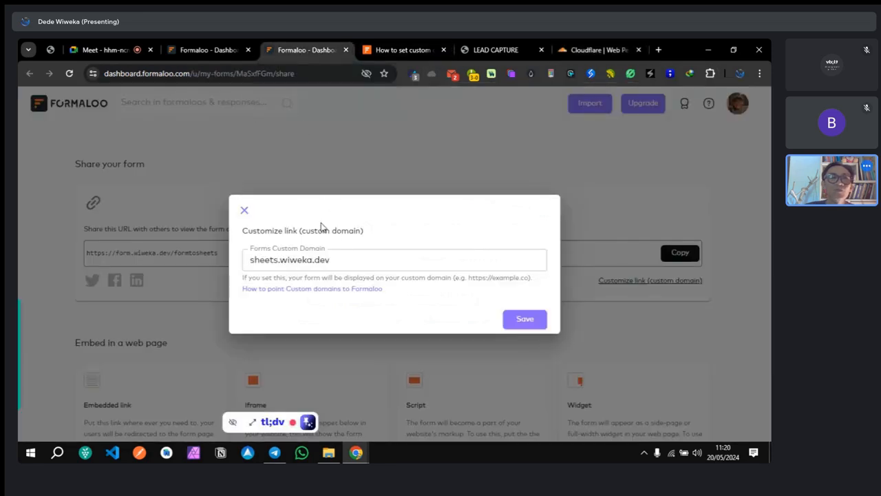
{"action": "left_click", "coordinate": [285, 261]}
{"action": "left_click_drag", "start_coordinate": [280, 260], "coordinate": [338, 262]}
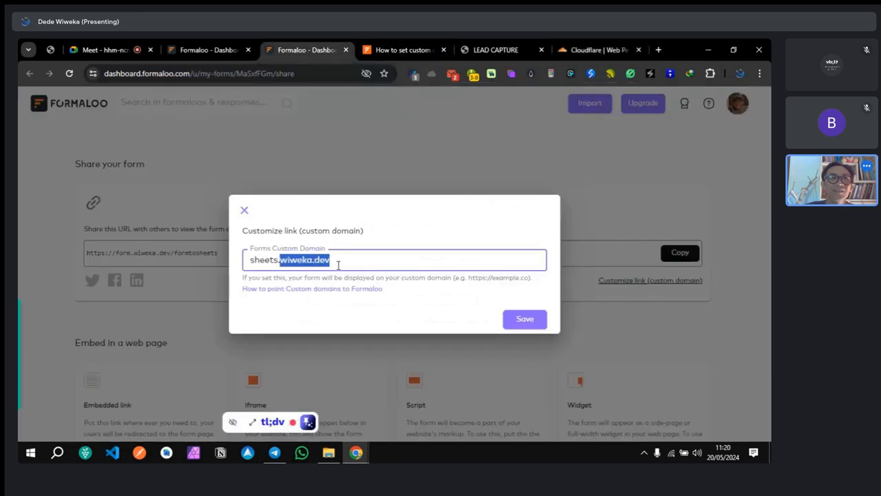
{"action": "left_click", "coordinate": [398, 231]}
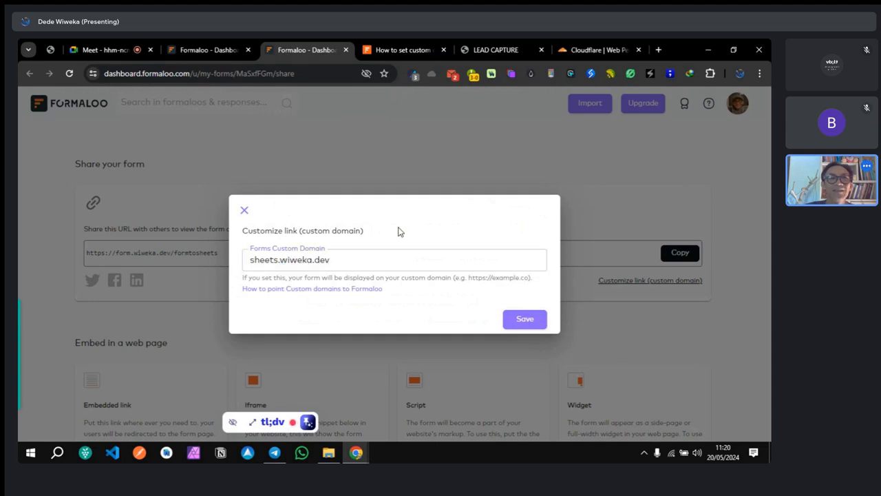
{"action": "left_click", "coordinate": [591, 51]}
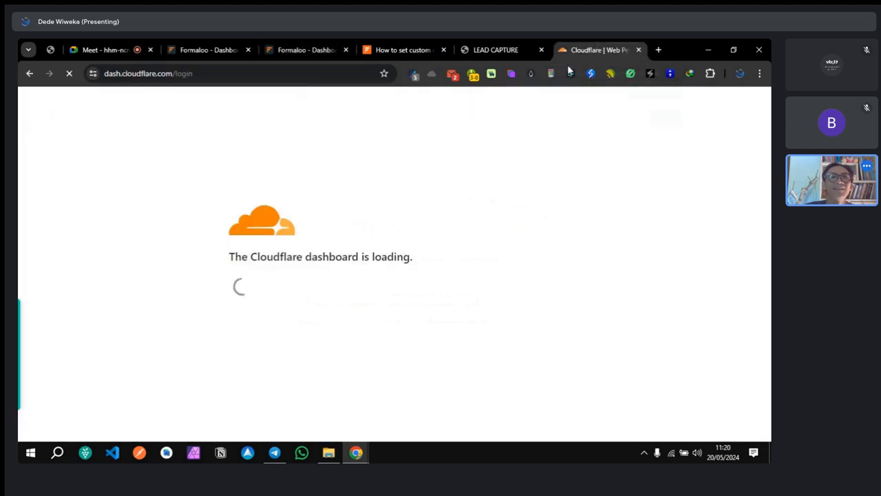
{"action": "left_click", "coordinate": [405, 50]}
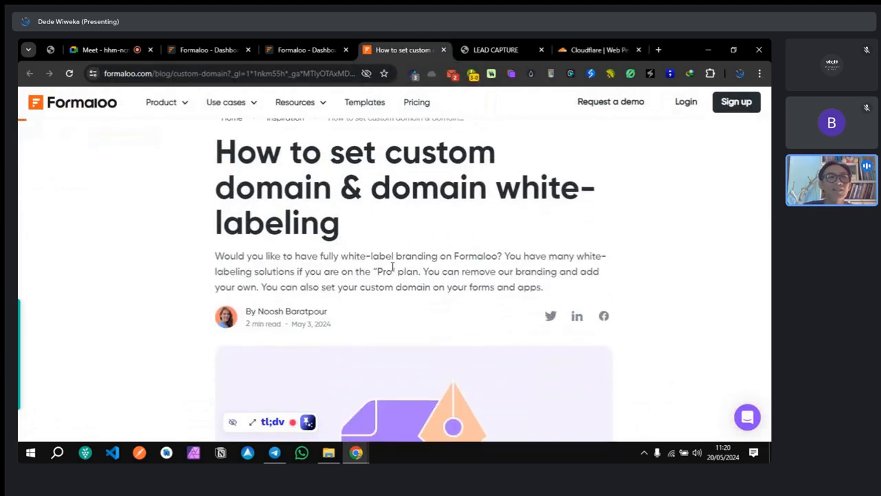
Step: Scroll the guide to the CNAME instructions, comparing the forms-alias and apps-alias.formaloo.net targets
{"action": "scroll", "coordinate": [396, 220], "scroll_direction": "up", "scroll_amount": 1}
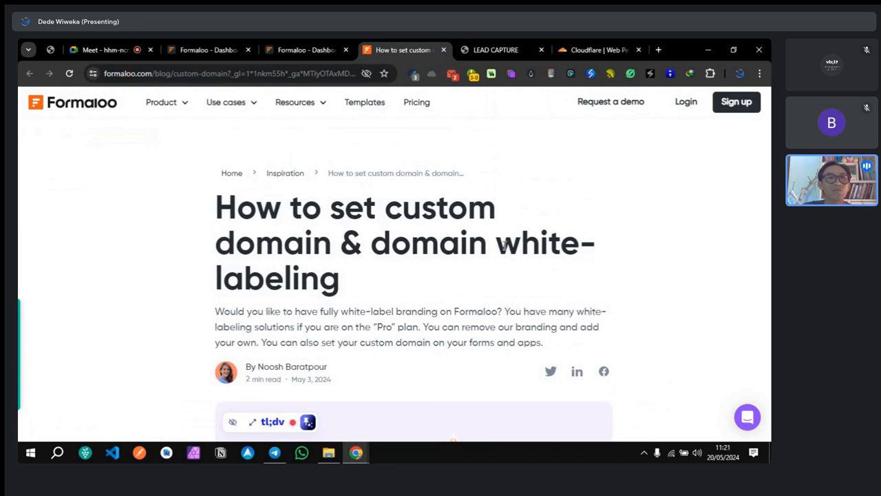
{"action": "scroll", "coordinate": [452, 300], "scroll_direction": "down", "scroll_amount": 2}
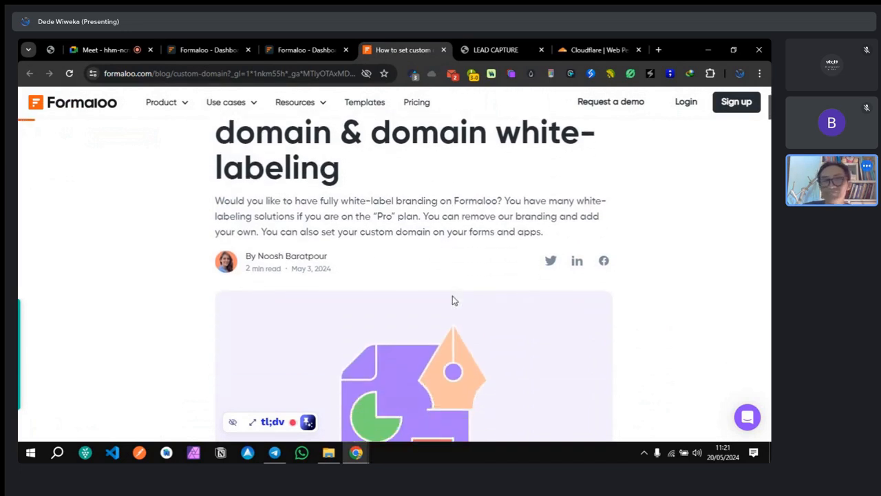
{"action": "scroll", "coordinate": [466, 269], "scroll_direction": "down", "scroll_amount": 2}
{"action": "scroll", "coordinate": [467, 269], "scroll_direction": "down", "scroll_amount": 5}
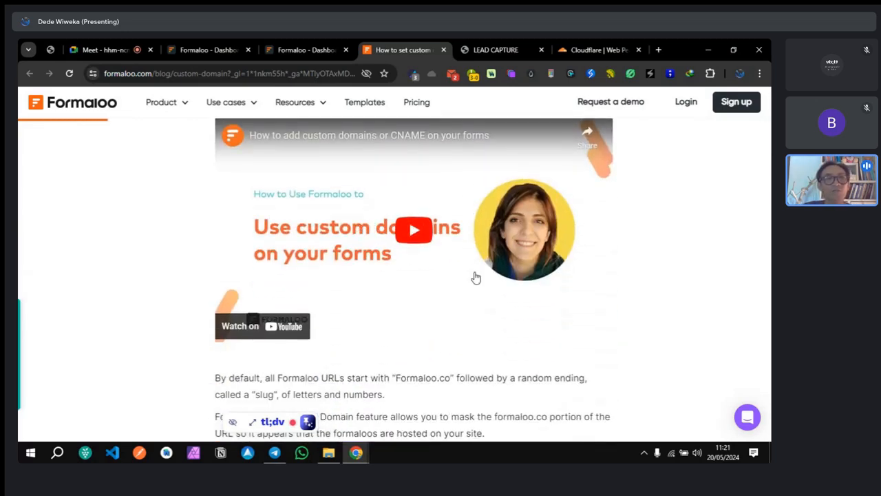
{"action": "scroll", "coordinate": [475, 278], "scroll_direction": "down", "scroll_amount": 5}
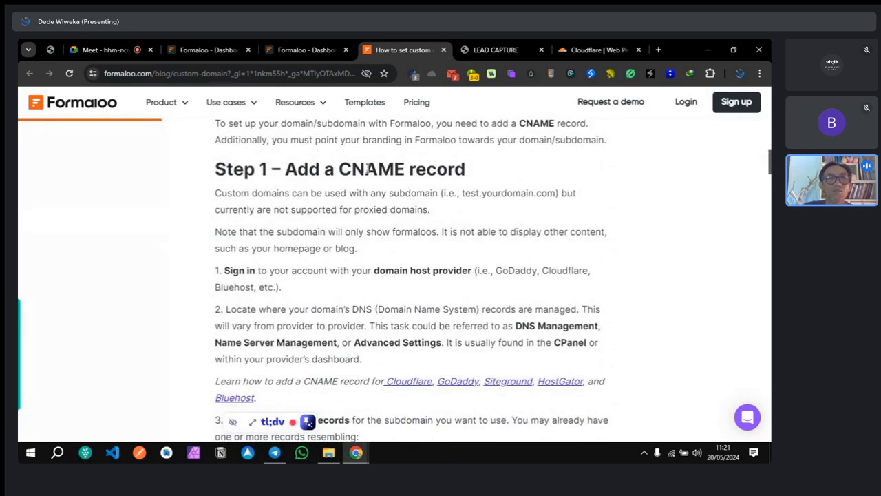
{"action": "scroll", "coordinate": [476, 309], "scroll_direction": "down", "scroll_amount": 2}
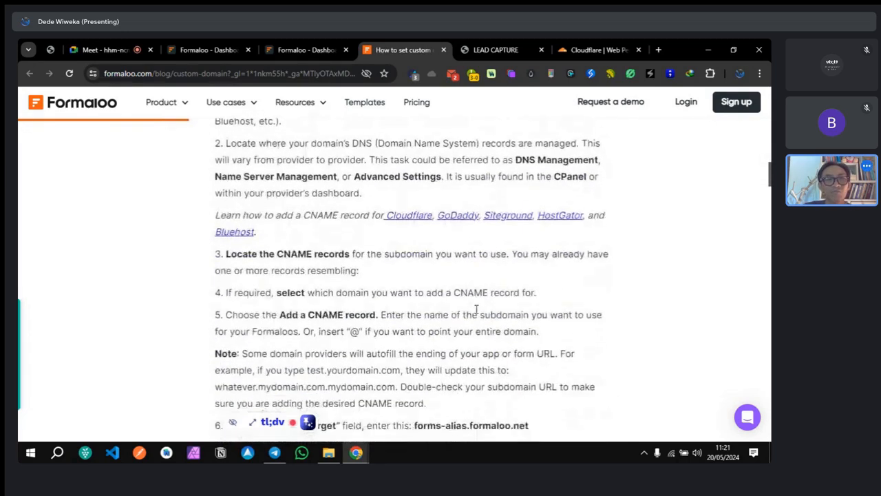
{"action": "scroll", "coordinate": [357, 303], "scroll_direction": "down", "scroll_amount": 2}
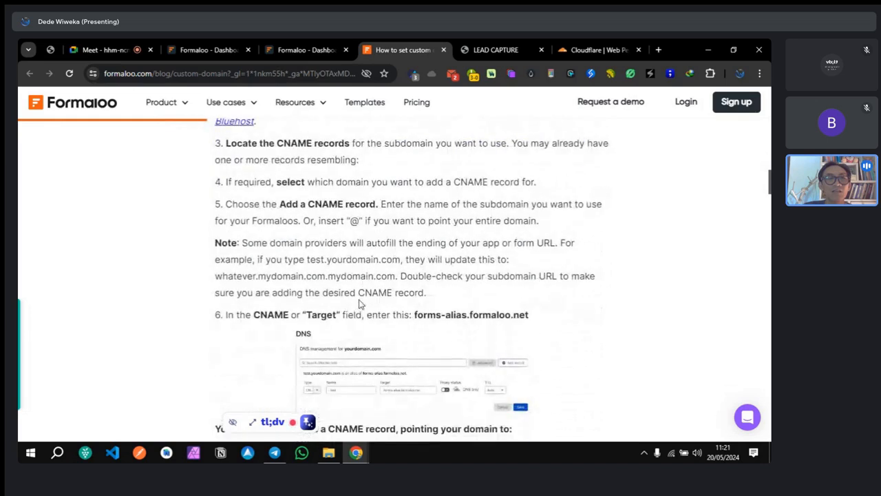
{"action": "scroll", "coordinate": [453, 313], "scroll_direction": "down", "scroll_amount": 1}
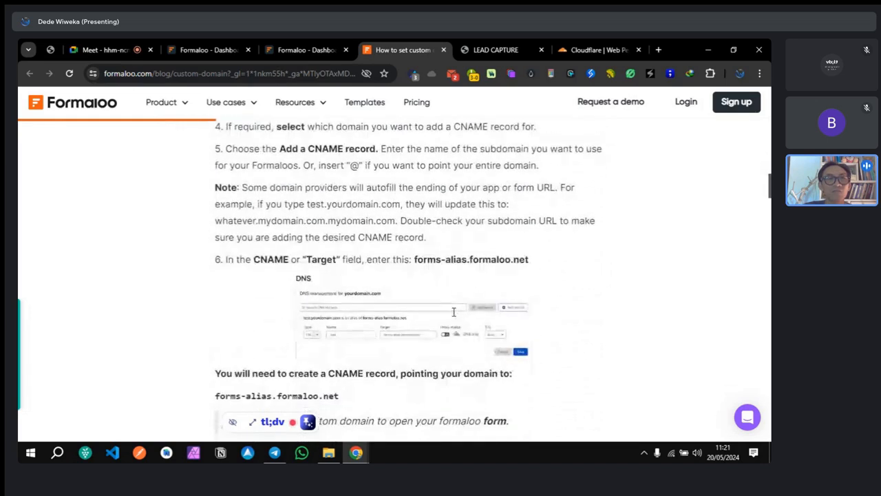
{"action": "scroll", "coordinate": [453, 315], "scroll_direction": "down", "scroll_amount": 1}
{"action": "scroll", "coordinate": [454, 315], "scroll_direction": "down", "scroll_amount": 2}
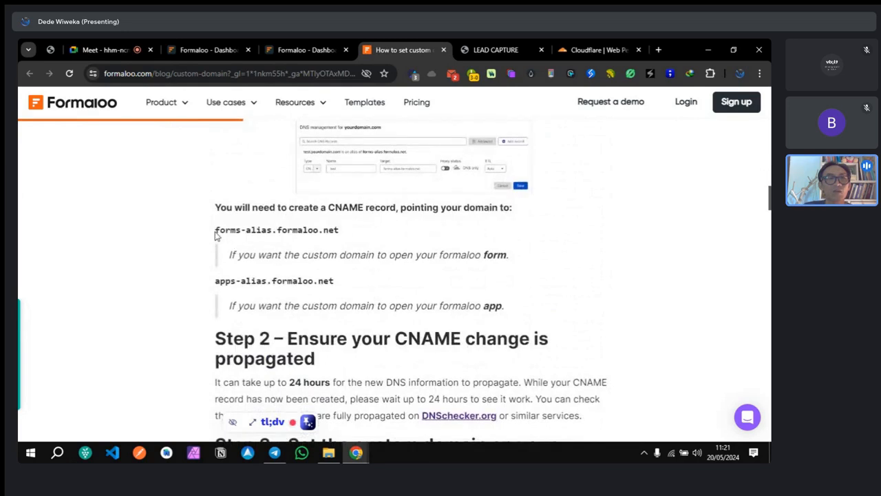
{"action": "left_click_drag", "start_coordinate": [215, 235], "coordinate": [339, 232]}
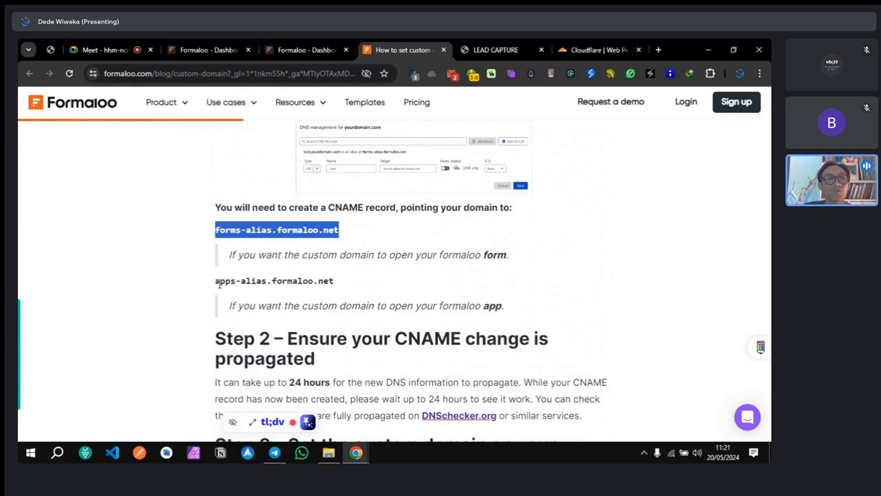
{"action": "left_click_drag", "start_coordinate": [214, 284], "coordinate": [351, 284]}
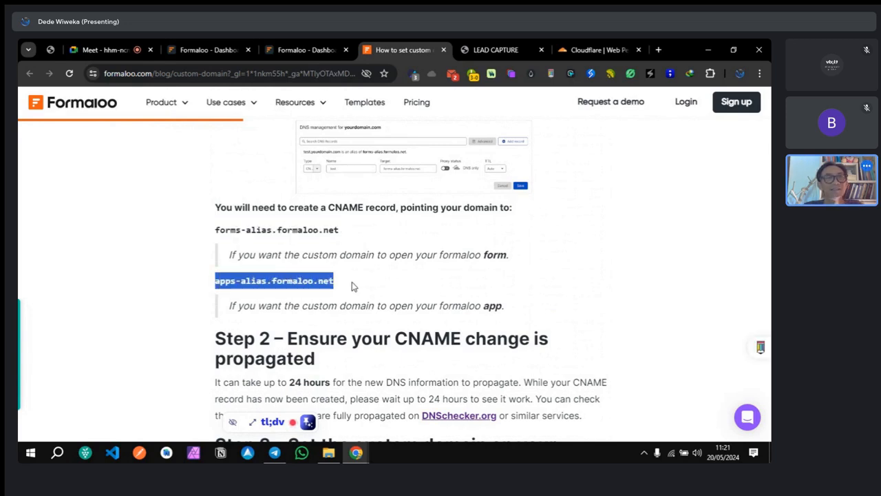
Step: Select forms-alias.formaloo.net in the guide article and copy it
{"action": "left_click", "coordinate": [303, 49]}
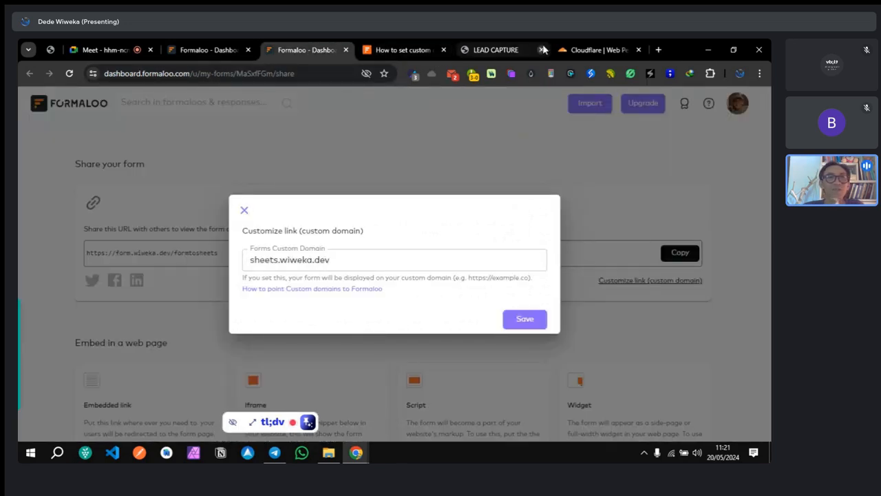
{"action": "left_click", "coordinate": [406, 50]}
{"action": "left_click_drag", "start_coordinate": [216, 229], "coordinate": [343, 230]}
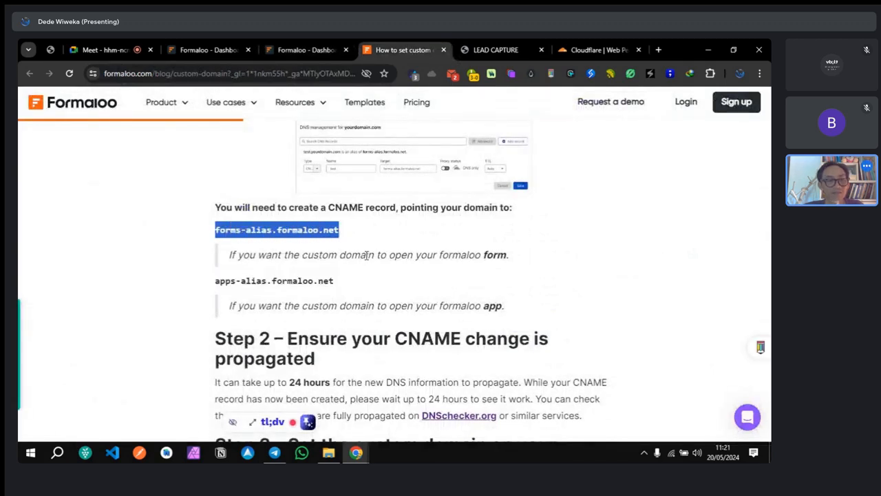
{"action": "right_click", "coordinate": [274, 233]}
{"action": "left_click", "coordinate": [320, 246]}
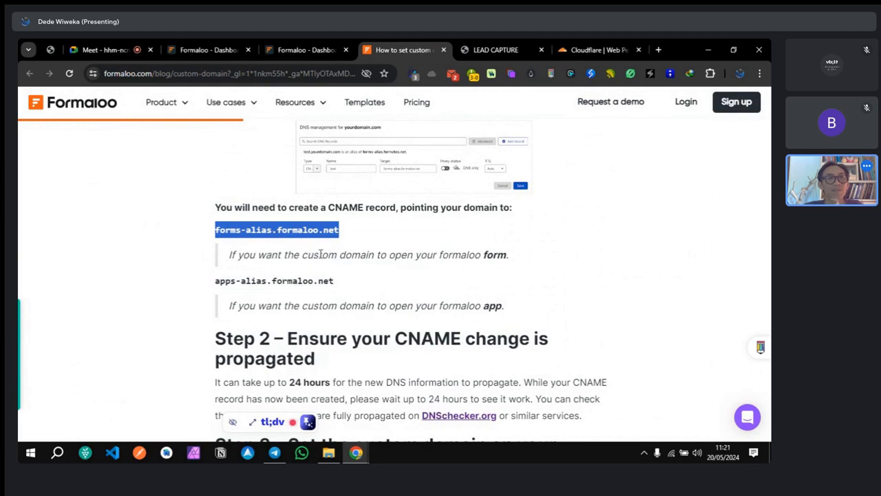
Step: Go to Wiweka.Dev account > wiweka.dev > DNS Records and start a new record
{"action": "left_click", "coordinate": [592, 50]}
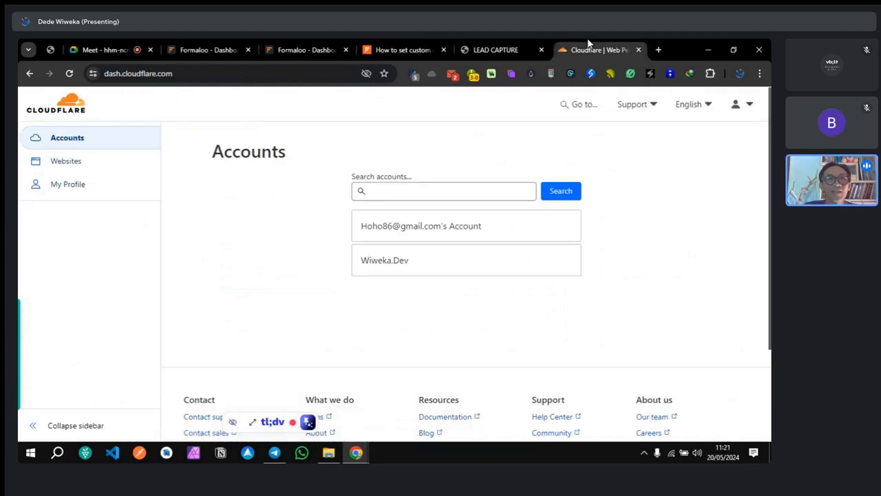
{"action": "left_click", "coordinate": [402, 267]}
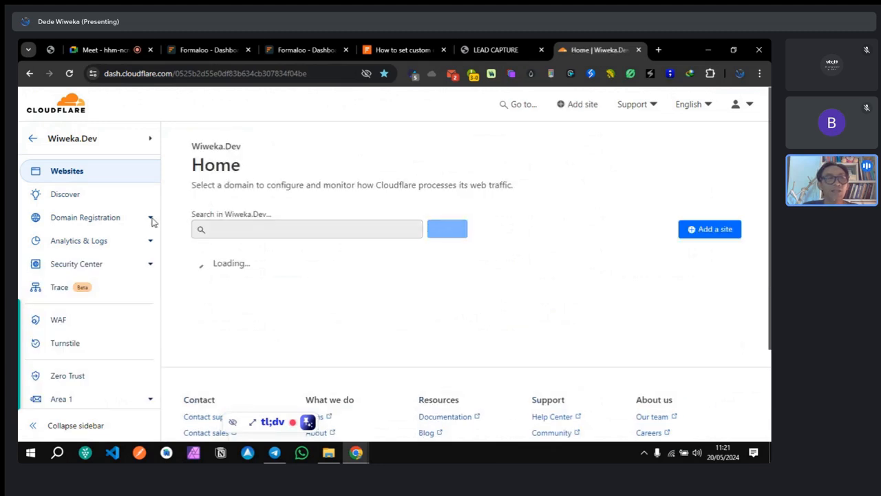
{"action": "scroll", "coordinate": [417, 311], "scroll_direction": "down", "scroll_amount": 3}
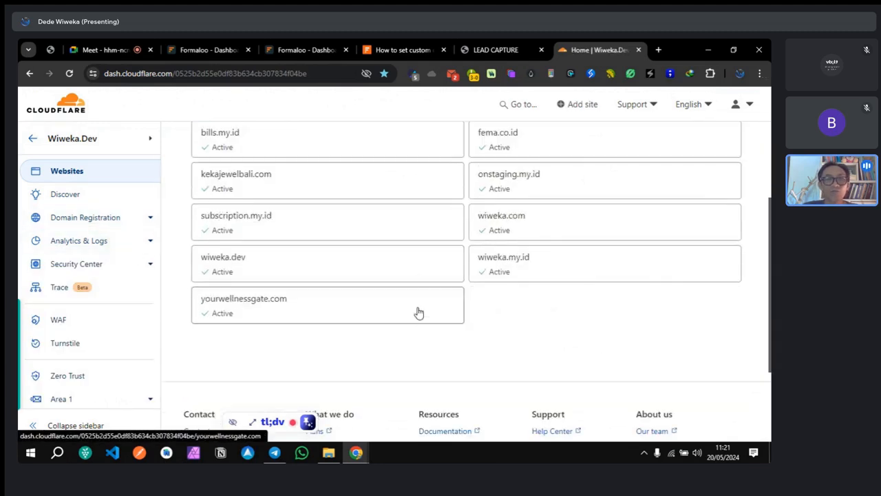
{"action": "left_click", "coordinate": [303, 275]}
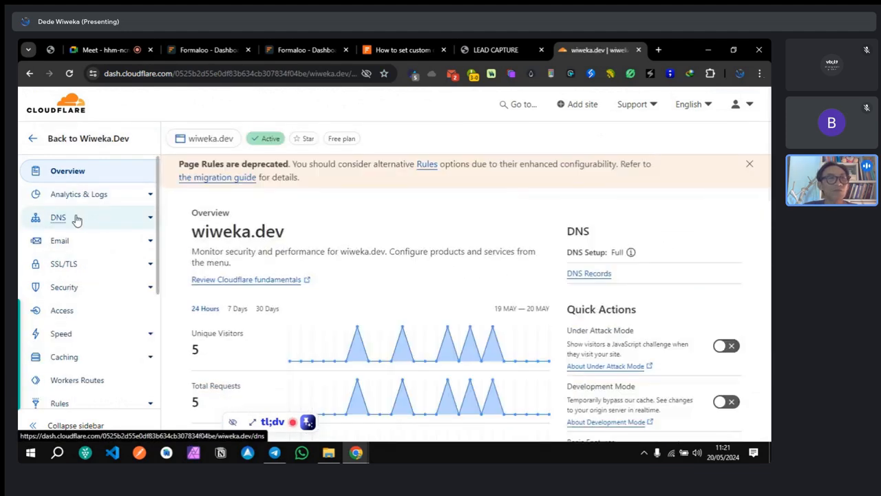
{"action": "left_click", "coordinate": [77, 219]}
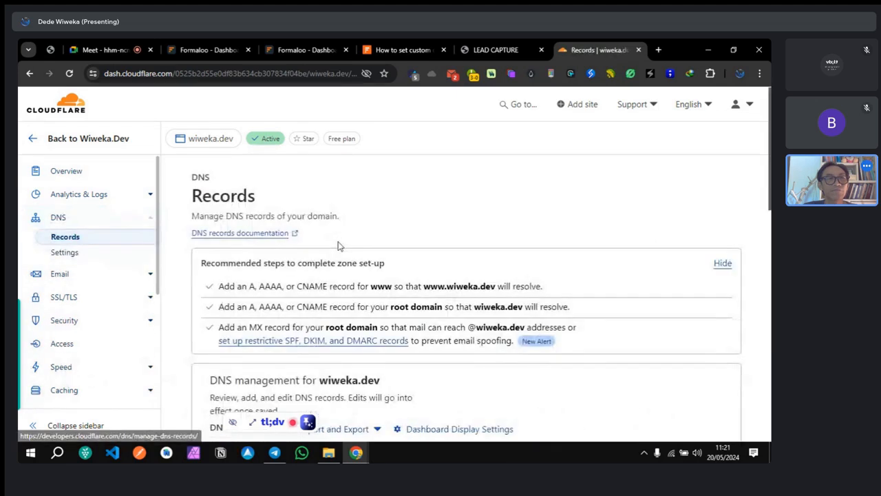
{"action": "scroll", "coordinate": [528, 263], "scroll_direction": "down", "scroll_amount": 3}
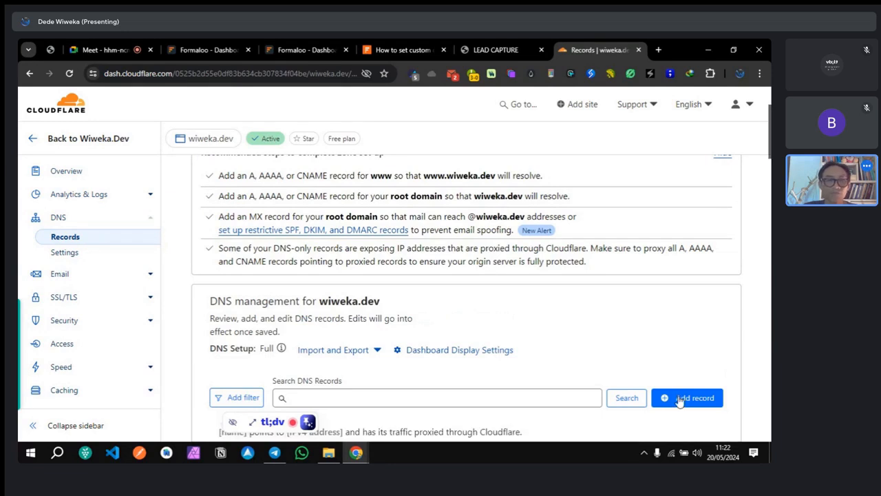
{"action": "scroll", "coordinate": [577, 325], "scroll_direction": "down", "scroll_amount": 1}
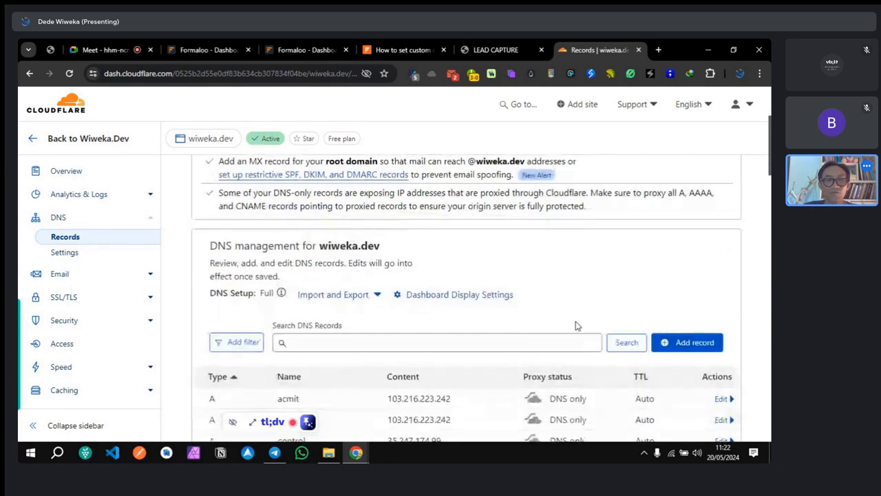
{"action": "scroll", "coordinate": [680, 347], "scroll_direction": "down", "scroll_amount": 1}
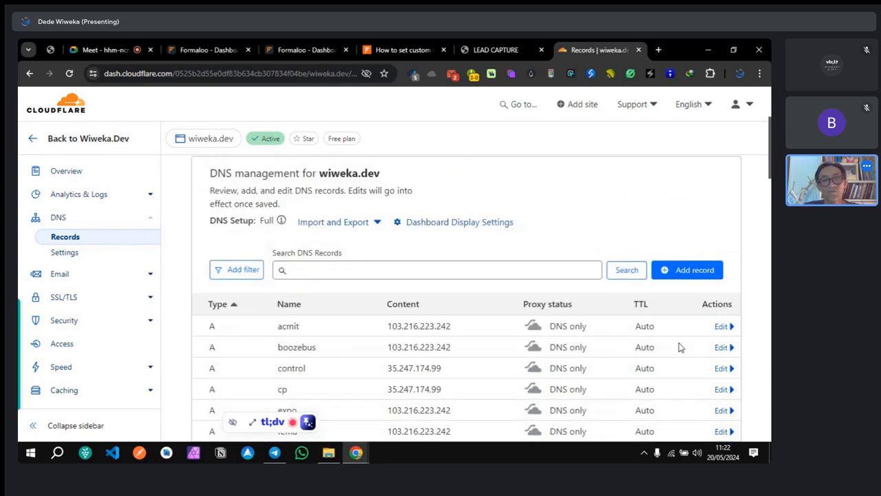
{"action": "scroll", "coordinate": [539, 212], "scroll_direction": "up", "scroll_amount": 2}
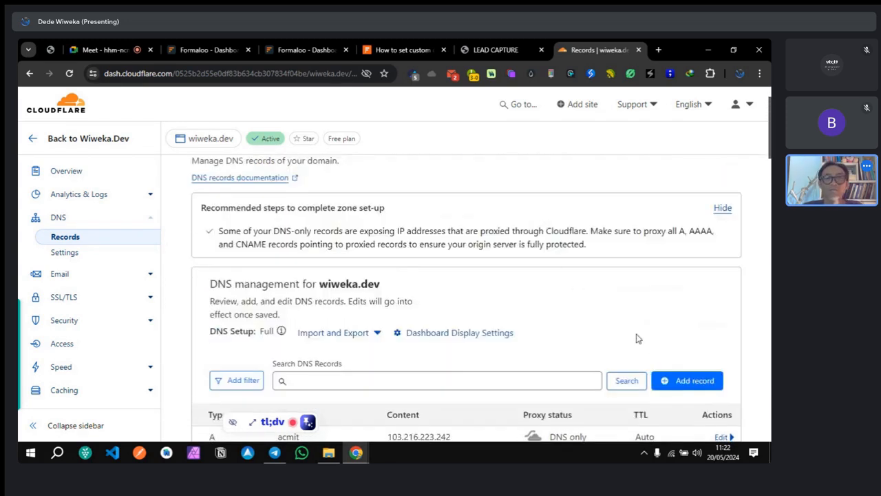
{"action": "left_click", "coordinate": [686, 388]}
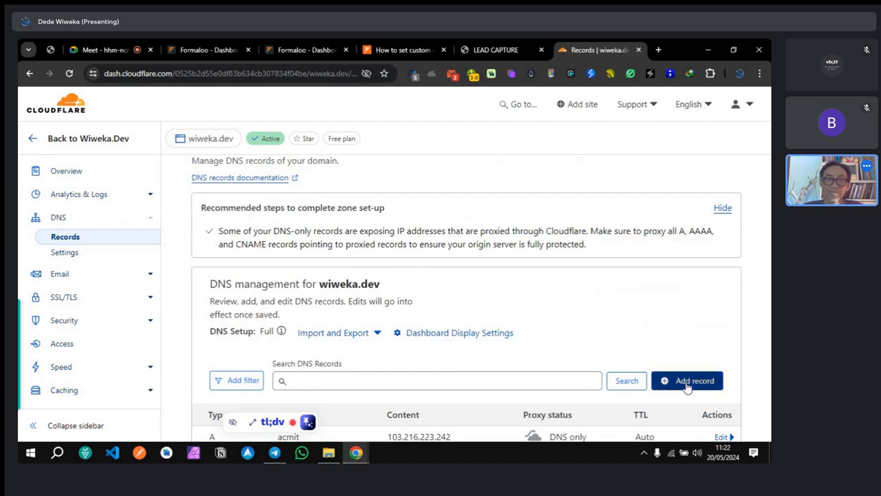
{"action": "scroll", "coordinate": [563, 324], "scroll_direction": "down", "scroll_amount": 1}
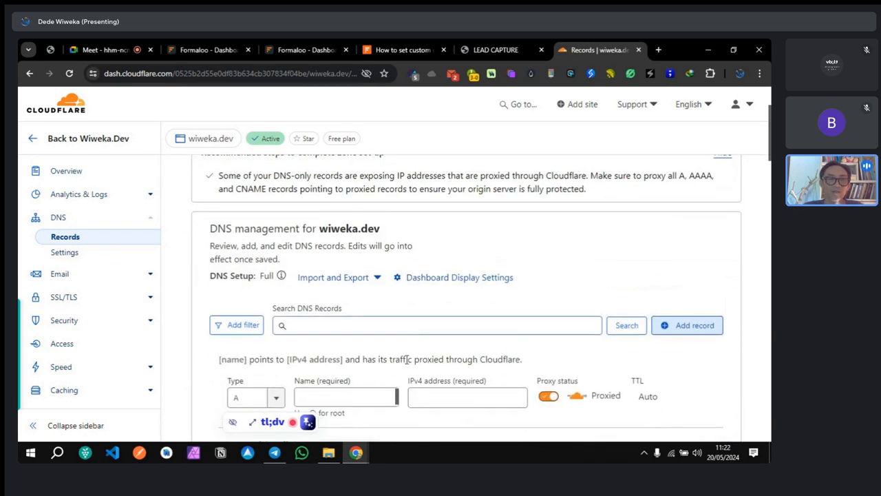
Step: Make the new Cloudflare record a DNS-only CNAME targeting forms-alias.formaloo.net
{"action": "left_click", "coordinate": [252, 396]}
{"action": "scroll", "coordinate": [256, 396], "scroll_direction": "down", "scroll_amount": 2}
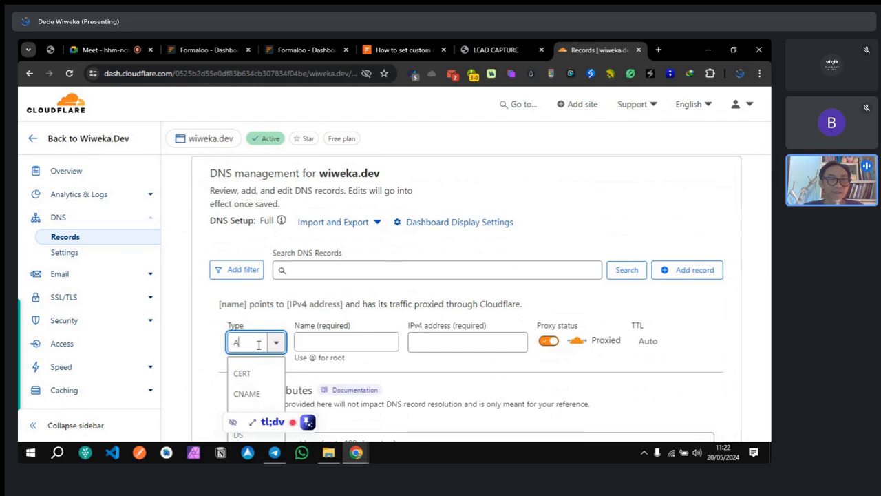
{"action": "left_click", "coordinate": [256, 396]}
{"action": "left_click_drag", "start_coordinate": [265, 425], "coordinate": [637, 421]}
{"action": "left_click", "coordinate": [345, 339]}
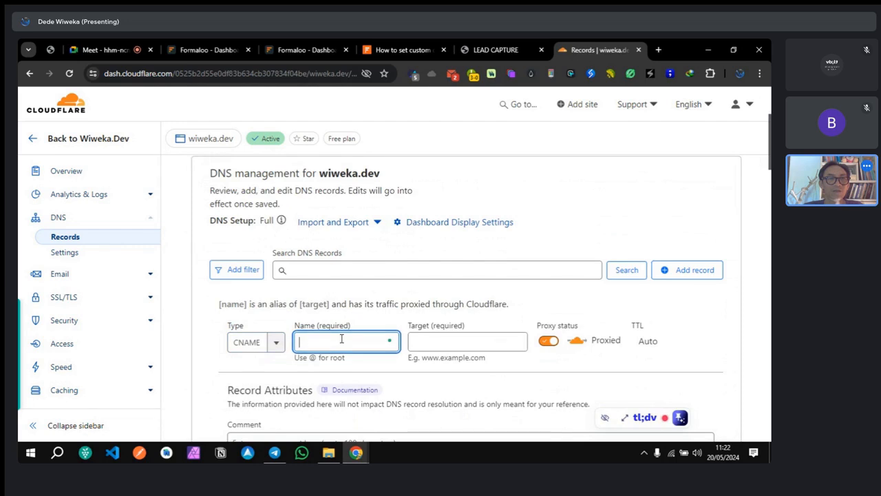
{"action": "left_click", "coordinate": [424, 339]}
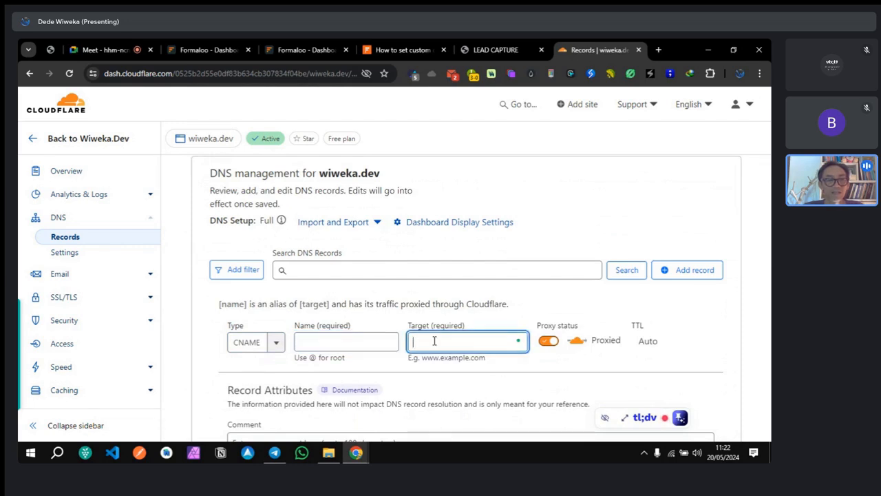
{"action": "right_click", "coordinate": [435, 340]}
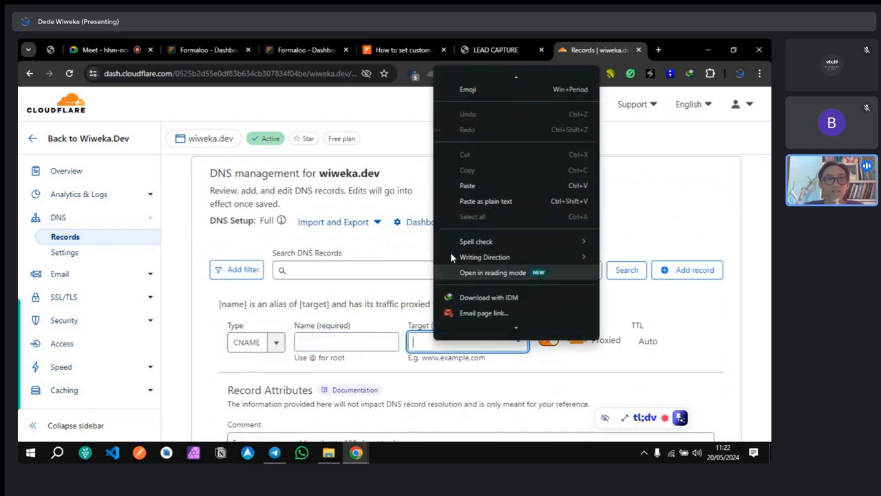
{"action": "left_click", "coordinate": [479, 186]}
{"action": "left_click", "coordinate": [545, 344]}
{"action": "left_click", "coordinate": [543, 343]}
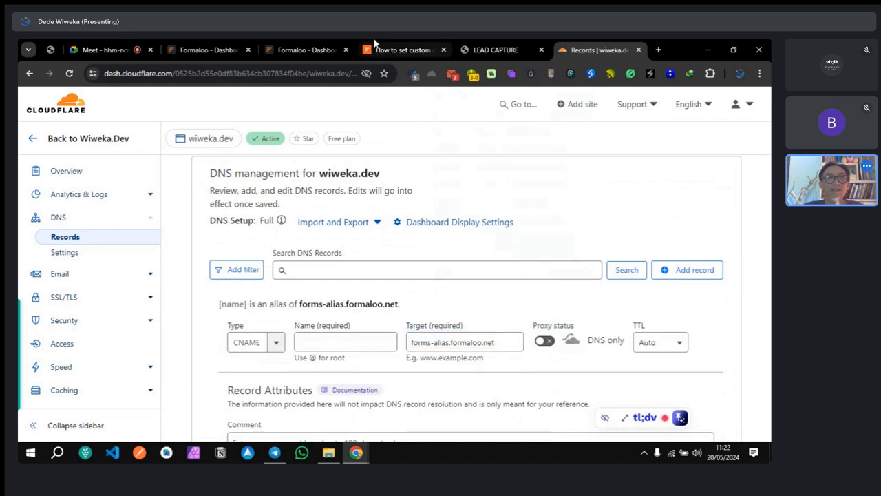
Step: Copy 'sheets' from Formaloo's custom domain and use it as the CNAME record name
{"action": "left_click", "coordinate": [309, 50]}
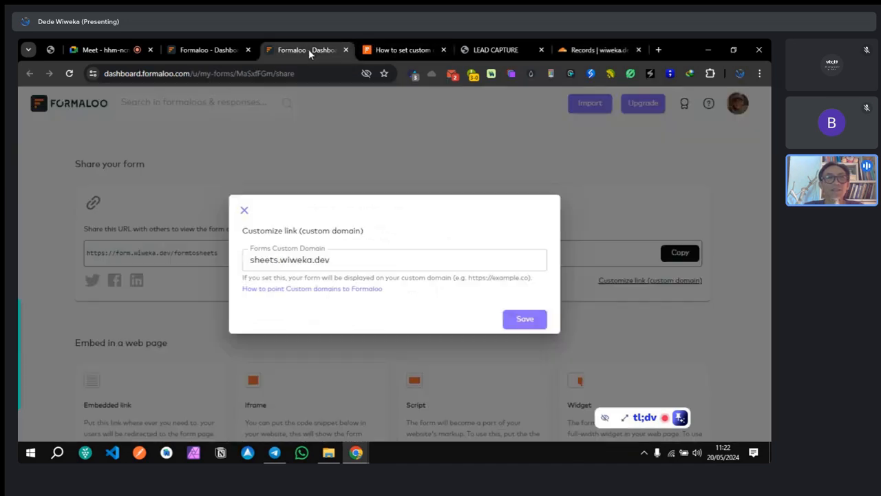
{"action": "left_click", "coordinate": [275, 260]}
{"action": "left_click_drag", "start_coordinate": [278, 260], "coordinate": [246, 267]}
{"action": "key", "text": "ctrl+c"}
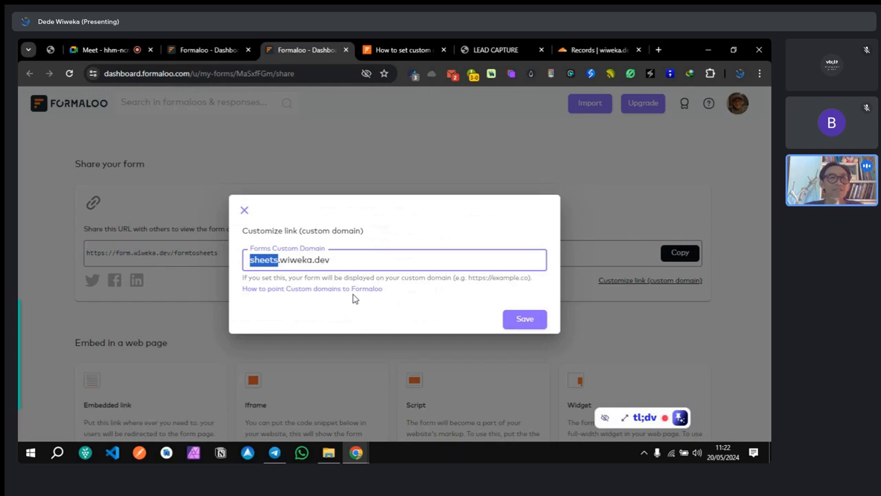
{"action": "left_click", "coordinate": [596, 49]}
{"action": "left_click", "coordinate": [330, 338]}
{"action": "key", "text": "ctrl+v"}
{"action": "left_click", "coordinate": [484, 295]}
Step: Check the sheets.wiweka.dev → forms-alias.formaloo.net alias summary and save the CNAME record
{"action": "left_click_drag", "start_coordinate": [219, 305], "coordinate": [289, 304]}
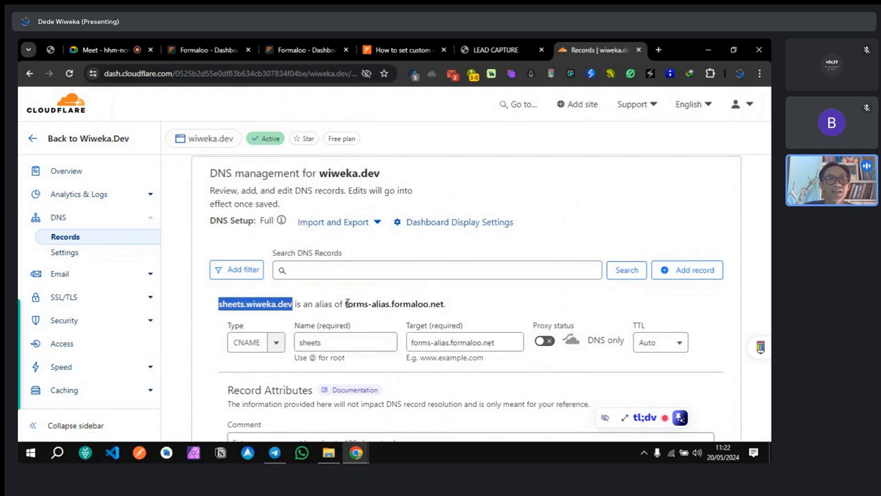
{"action": "left_click_drag", "start_coordinate": [345, 305], "coordinate": [480, 319]}
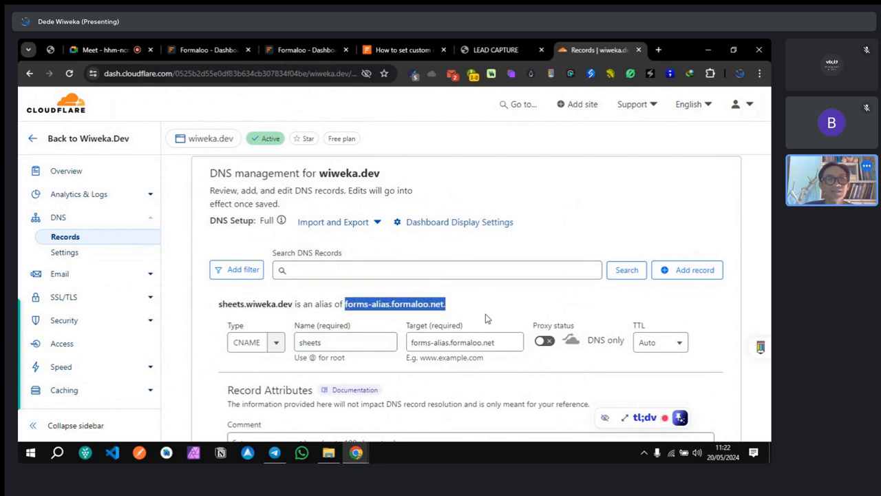
{"action": "left_click", "coordinate": [492, 309]}
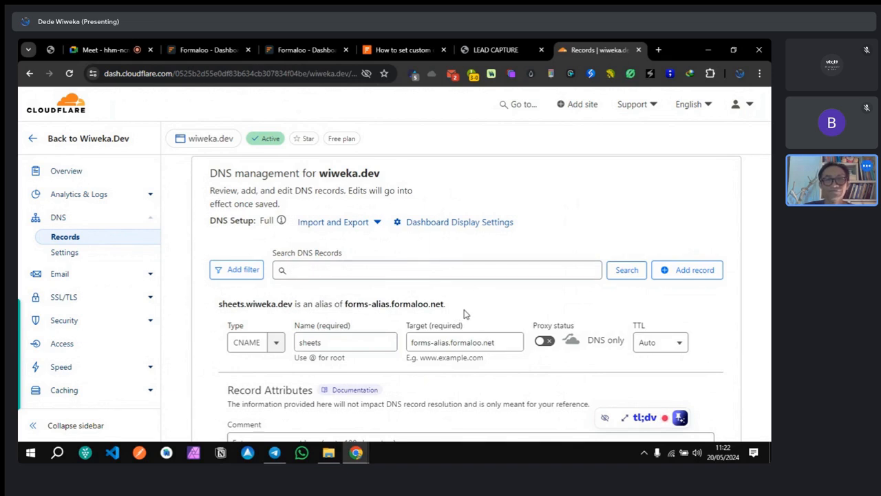
{"action": "scroll", "coordinate": [464, 314], "scroll_direction": "down", "scroll_amount": 2}
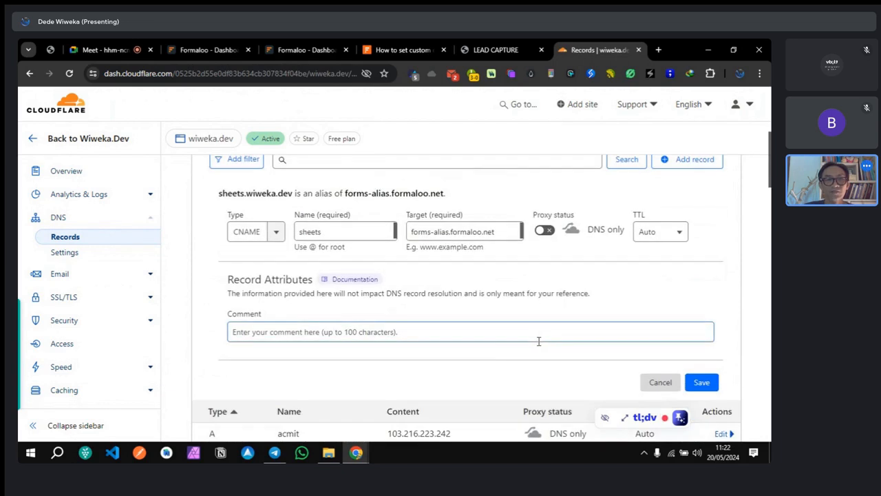
{"action": "left_click", "coordinate": [701, 382]}
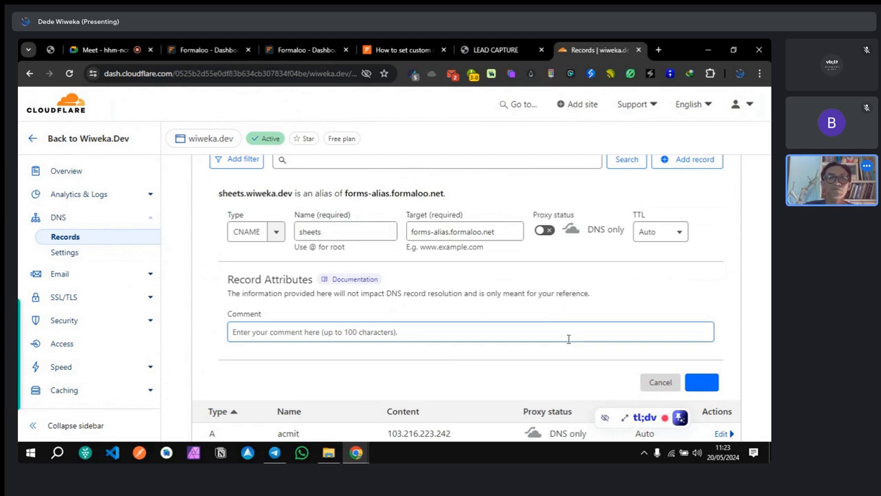
{"action": "scroll", "coordinate": [445, 253], "scroll_direction": "up", "scroll_amount": 4}
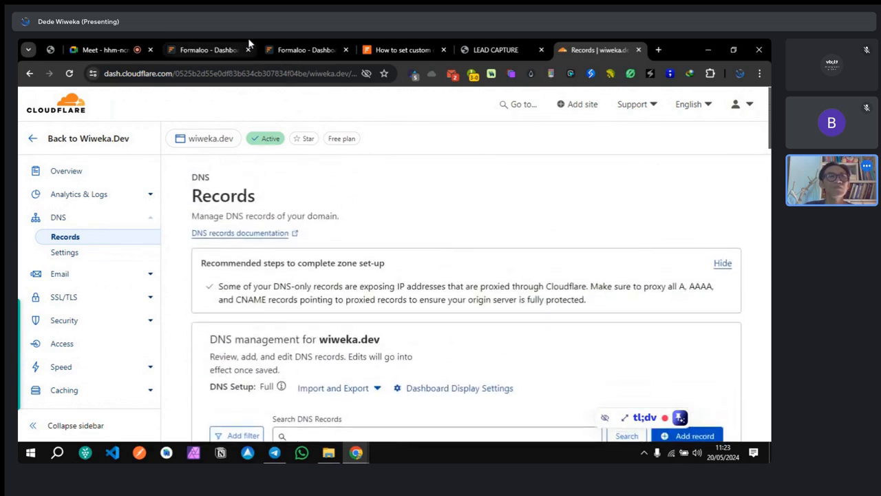
{"action": "left_click", "coordinate": [311, 50]}
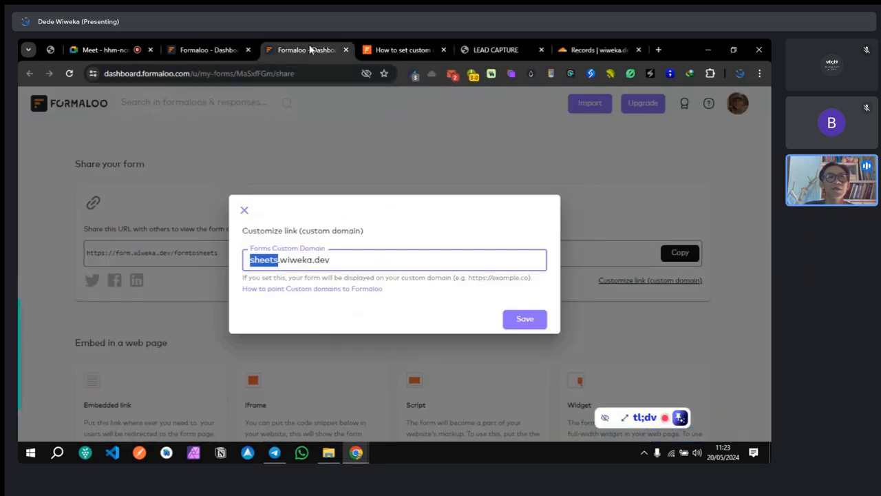
Step: Save sheets.wiweka.dev as the custom domain and copy the new share link
{"action": "left_click", "coordinate": [525, 320]}
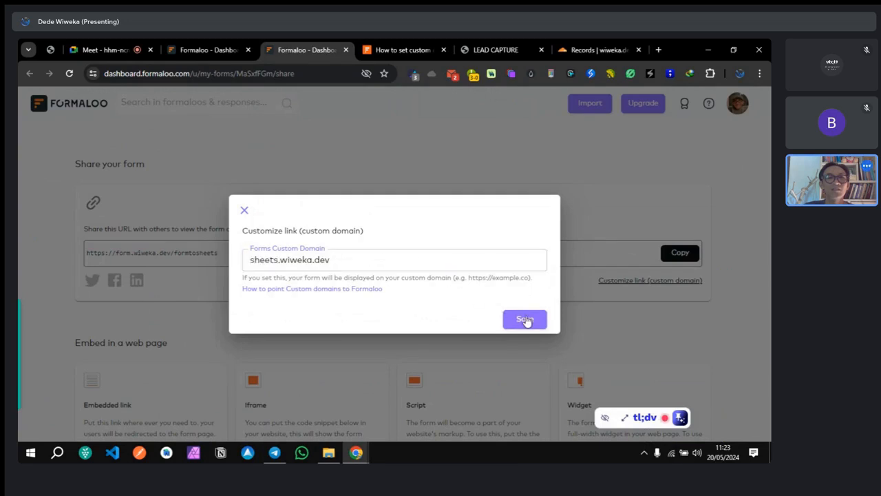
{"action": "left_click", "coordinate": [526, 321]}
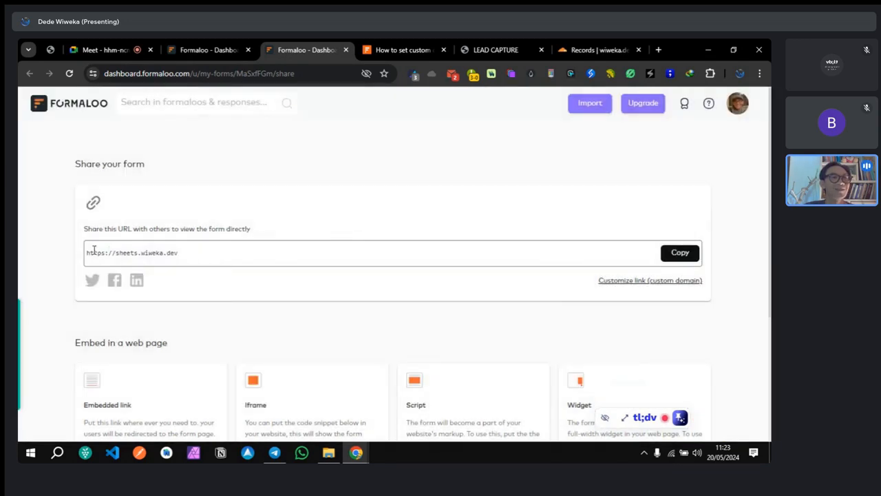
{"action": "left_click_drag", "start_coordinate": [87, 259], "coordinate": [309, 212]}
{"action": "left_click", "coordinate": [680, 253]}
{"action": "left_click", "coordinate": [485, 50]}
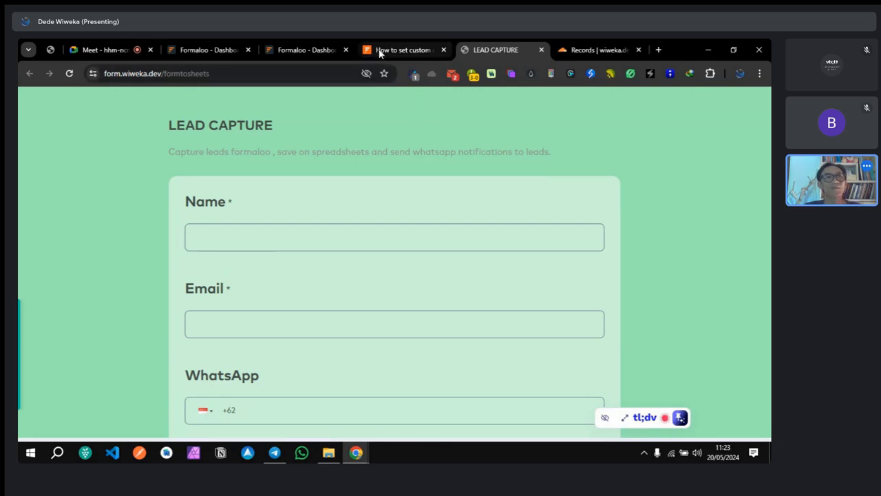
{"action": "left_click", "coordinate": [403, 49]}
{"action": "left_click", "coordinate": [205, 74]}
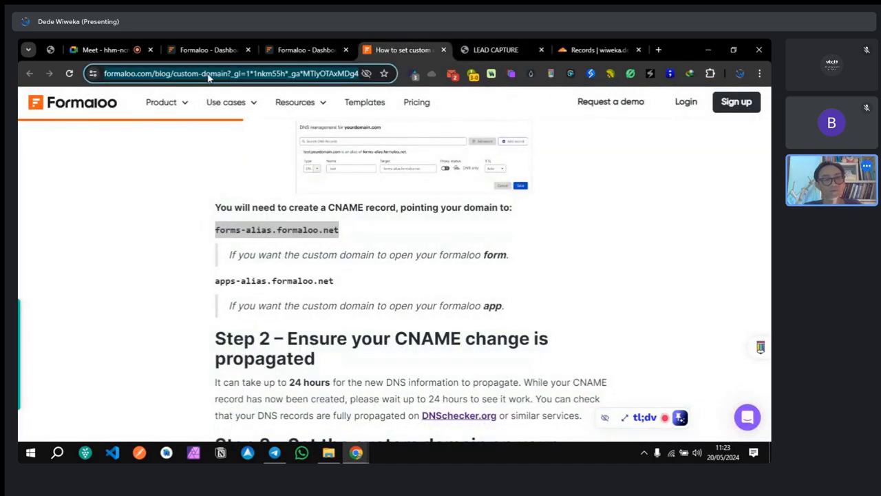
{"action": "key", "text": "ctrl+v"}
{"action": "key", "text": "Return"}
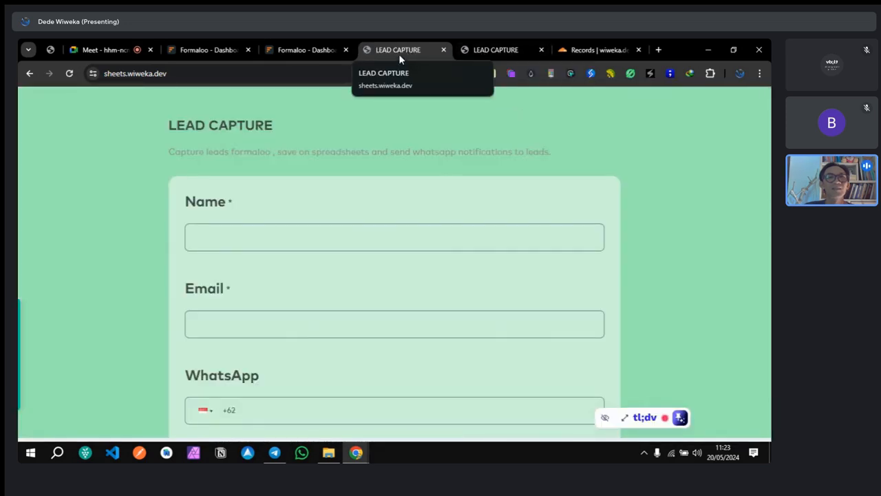
Step: Compare the sheets.wiweka.dev form with the reloaded original form.wiweka.dev form
{"action": "left_click", "coordinate": [485, 56]}
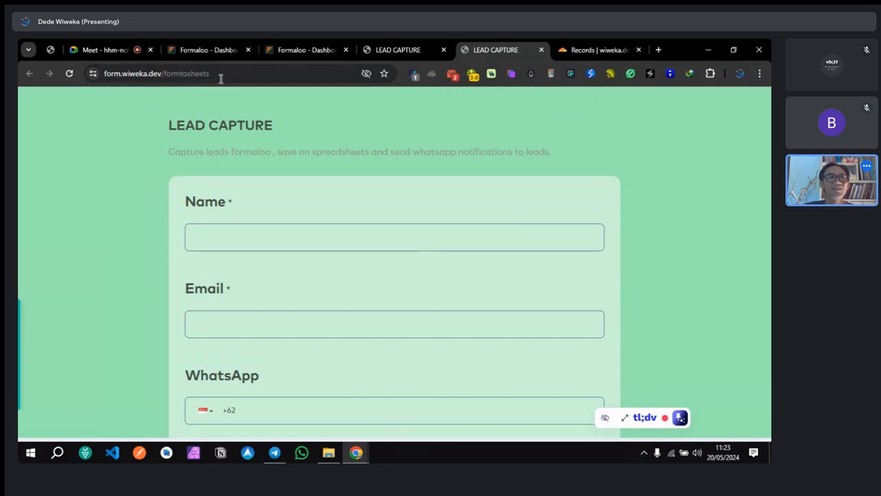
{"action": "left_click", "coordinate": [373, 53]}
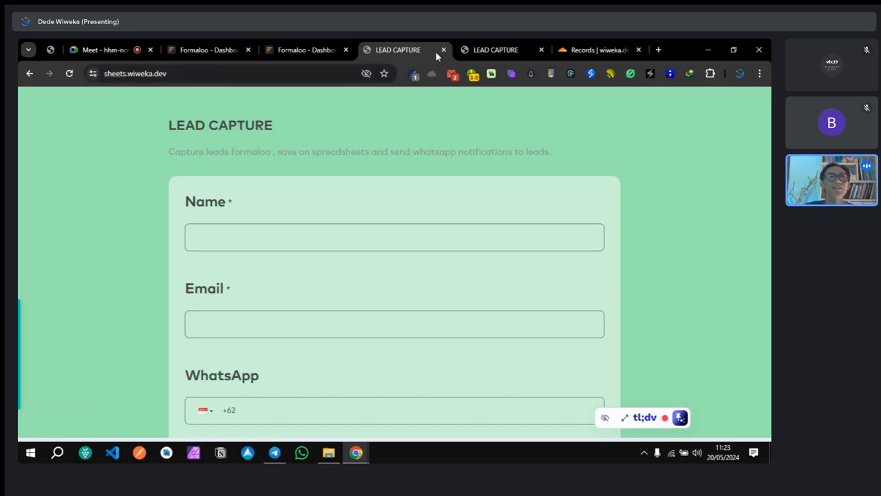
{"action": "left_click", "coordinate": [489, 51]}
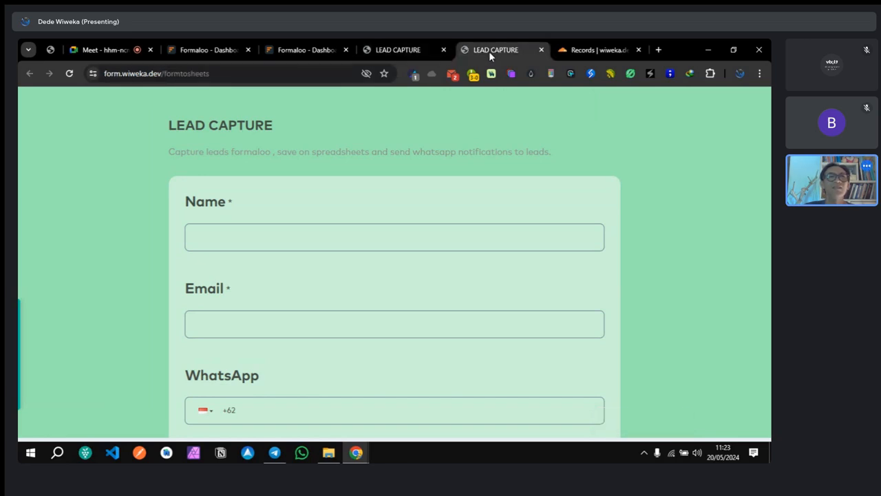
{"action": "left_click", "coordinate": [70, 73]}
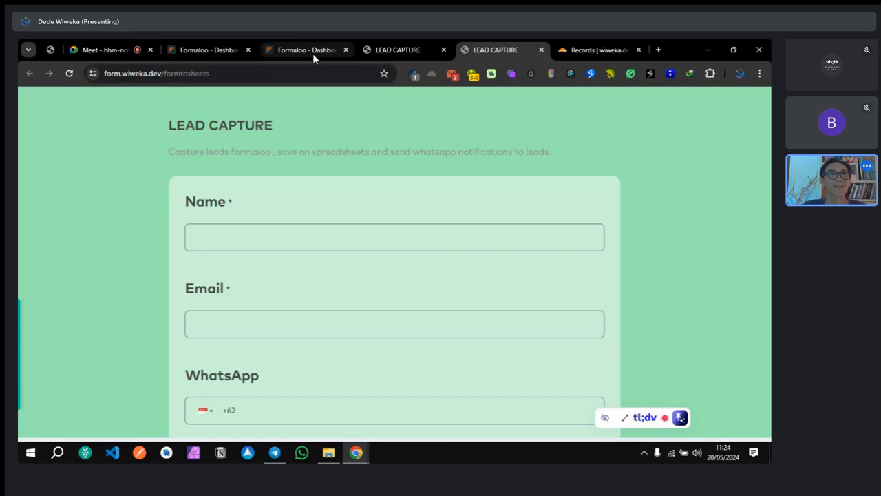
{"action": "left_click", "coordinate": [103, 50]}
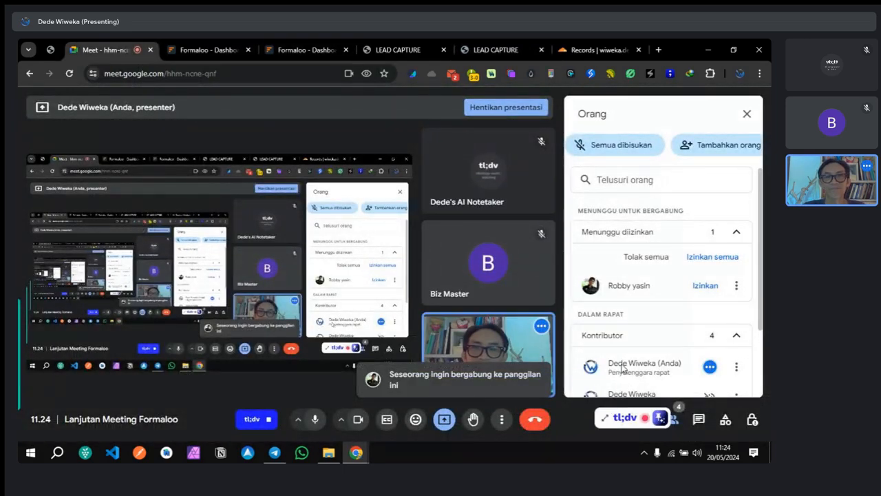
Step: Admit the waiting participant into the Google Meet call
{"action": "left_click", "coordinate": [700, 288]}
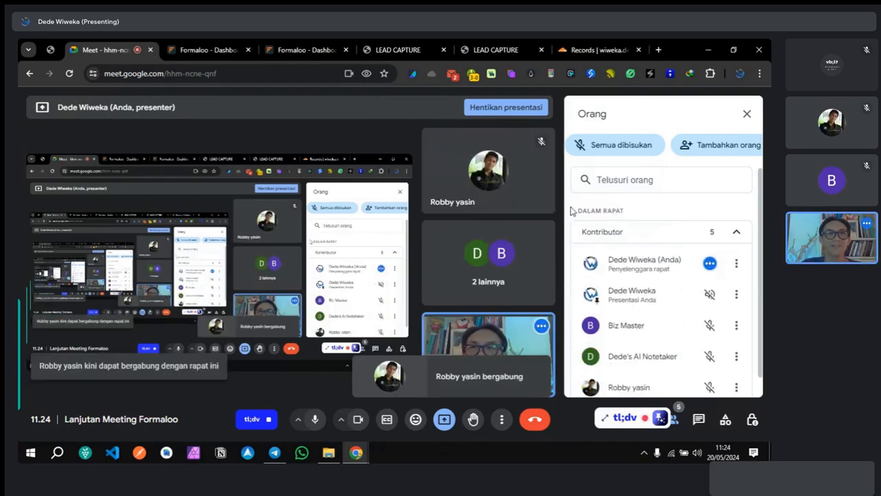
{"action": "scroll", "coordinate": [658, 321], "scroll_direction": "down", "scroll_amount": 1}
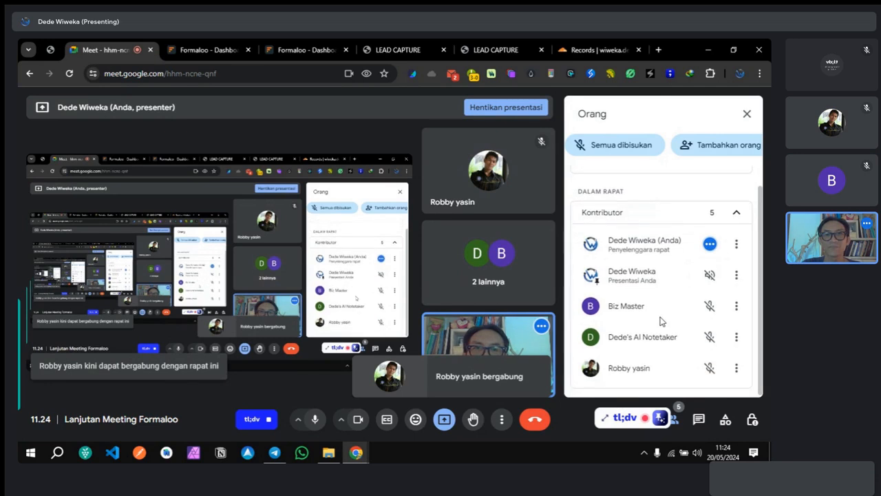
{"action": "scroll", "coordinate": [659, 321], "scroll_direction": "up", "scroll_amount": 1}
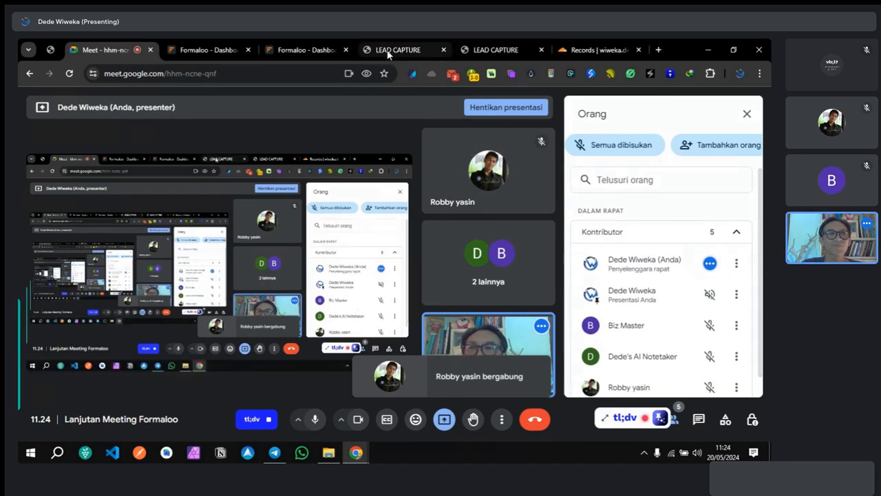
{"action": "left_click", "coordinate": [197, 47]}
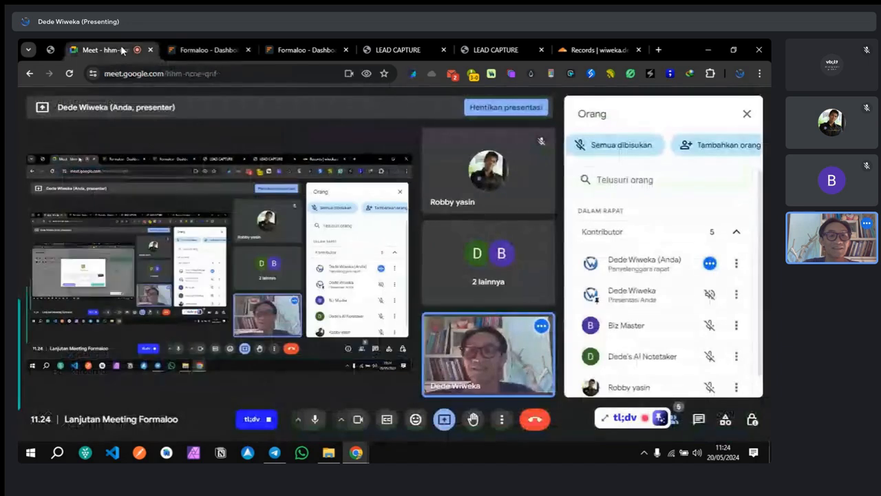
{"action": "left_click", "coordinate": [123, 49]}
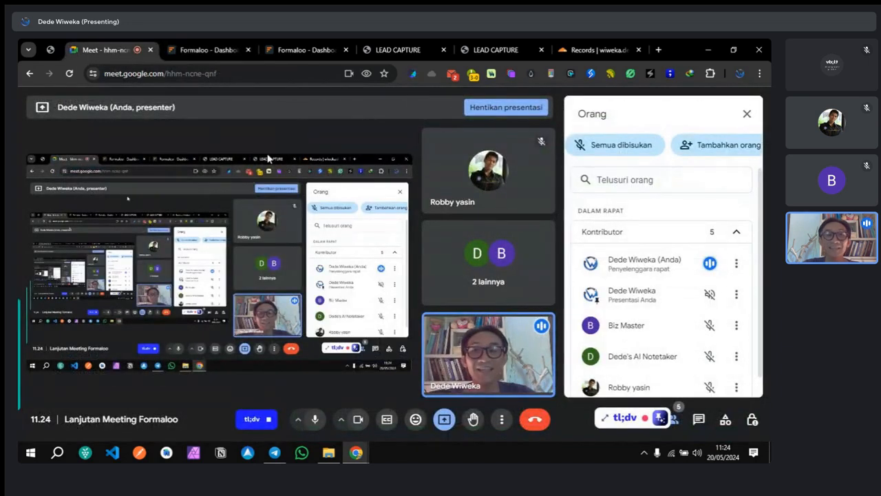
Step: Raise the sound volume and bring up the LEAD CAPTURE form at sheets.wiweka.dev
{"action": "mouse_move", "coordinate": [431, 328]}
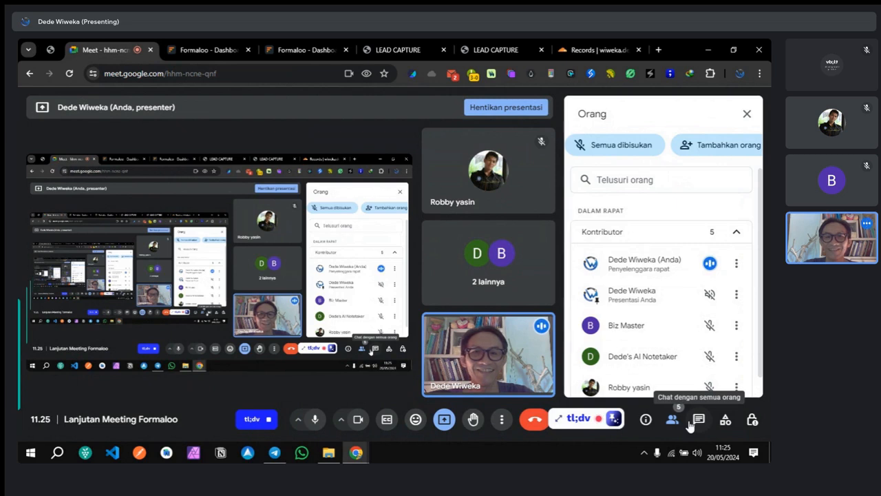
{"action": "scroll", "coordinate": [673, 370], "scroll_direction": "down", "scroll_amount": 1}
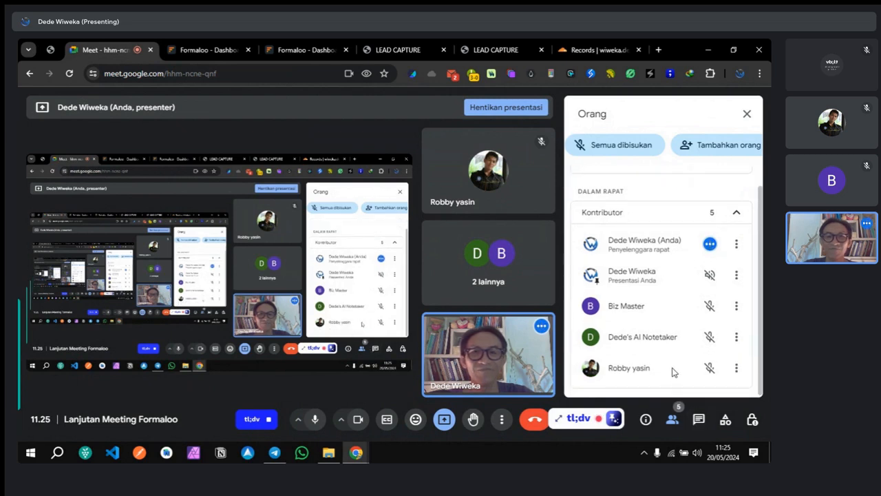
{"action": "scroll", "coordinate": [673, 372], "scroll_direction": "up", "scroll_amount": 1}
{"action": "mouse_move", "coordinate": [512, 370]}
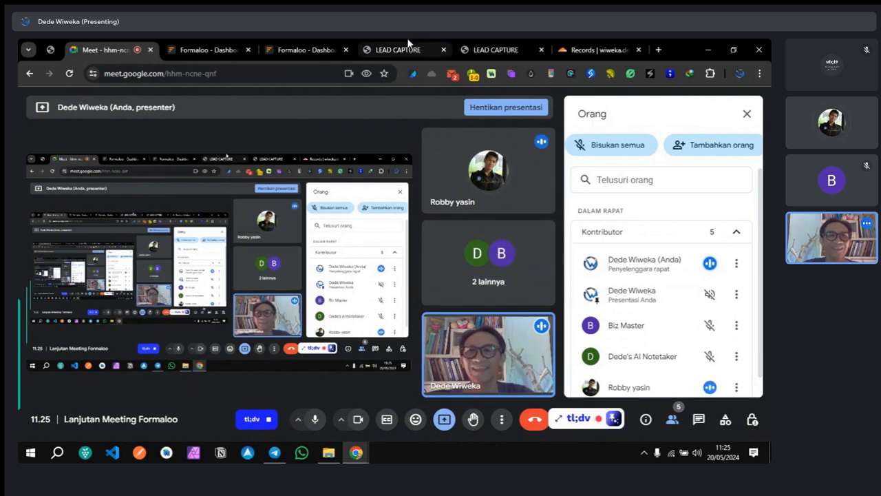
{"action": "key", "text": "XF86AudioRaiseVolume"}
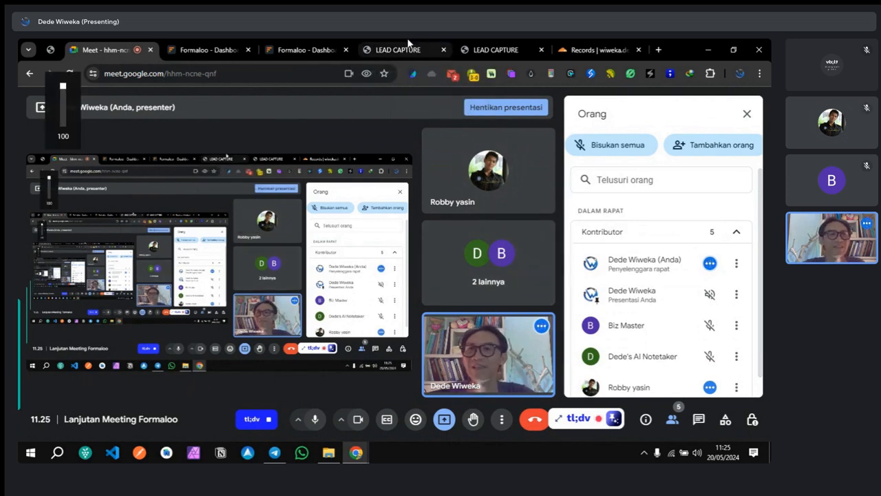
{"action": "left_click", "coordinate": [403, 48]}
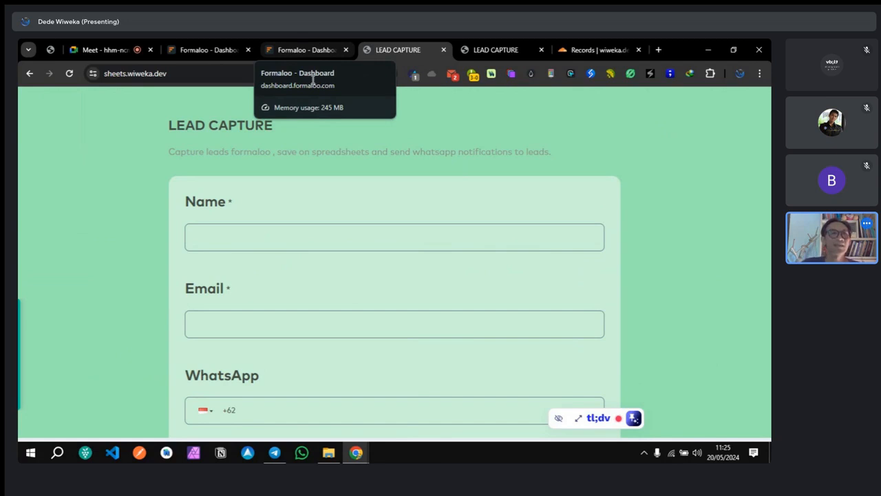
Step: Compare both form addresses and close the old form.wiweka.dev/formtosheets tab
{"action": "left_click", "coordinate": [102, 77]}
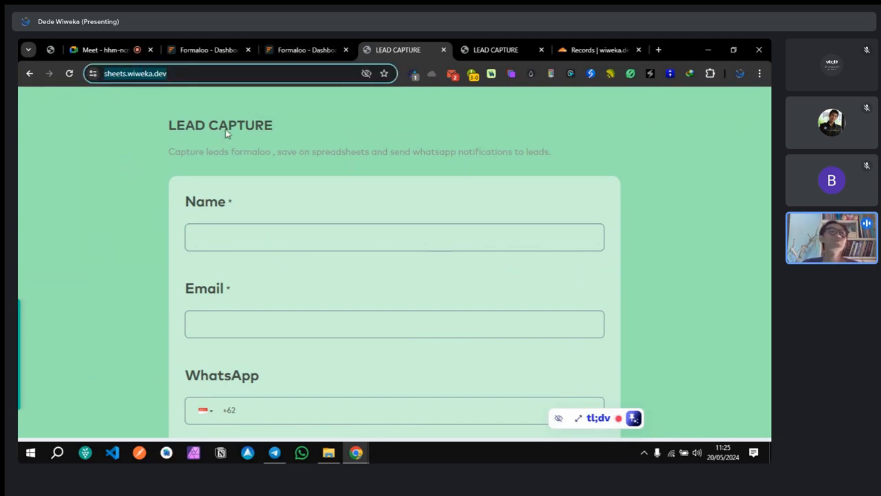
{"action": "left_click", "coordinate": [493, 49]}
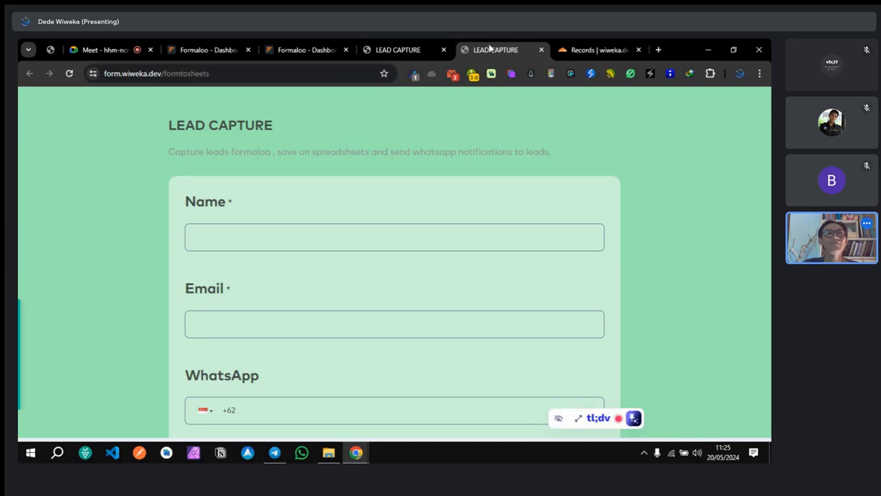
{"action": "left_click", "coordinate": [105, 77]}
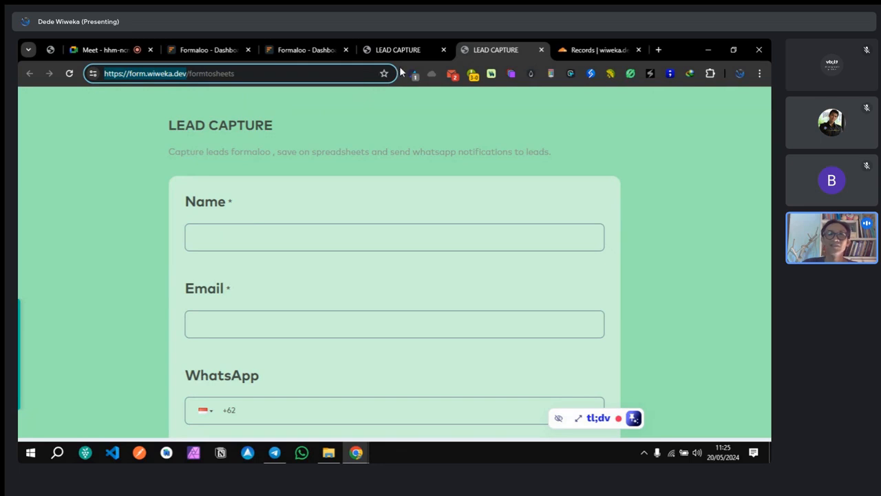
{"action": "left_click", "coordinate": [541, 49]}
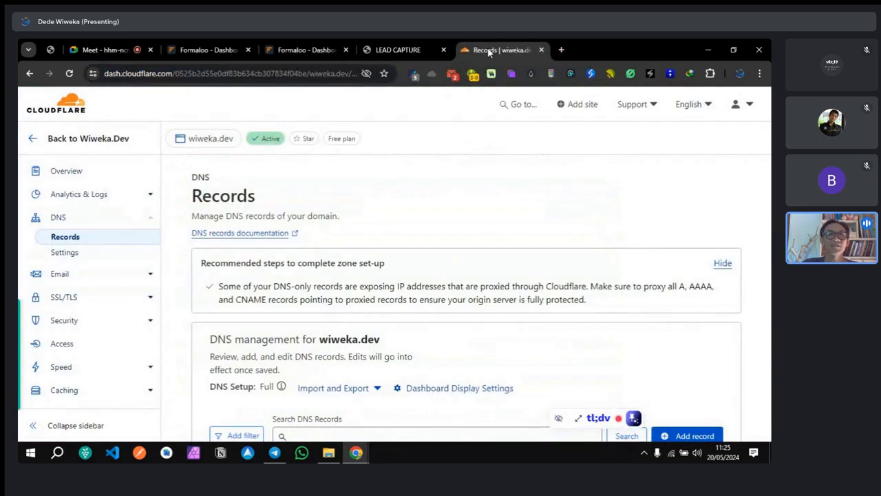
Step: Close the Cloudflare DNS records tab for wiweka.dev
{"action": "left_click", "coordinate": [441, 50]}
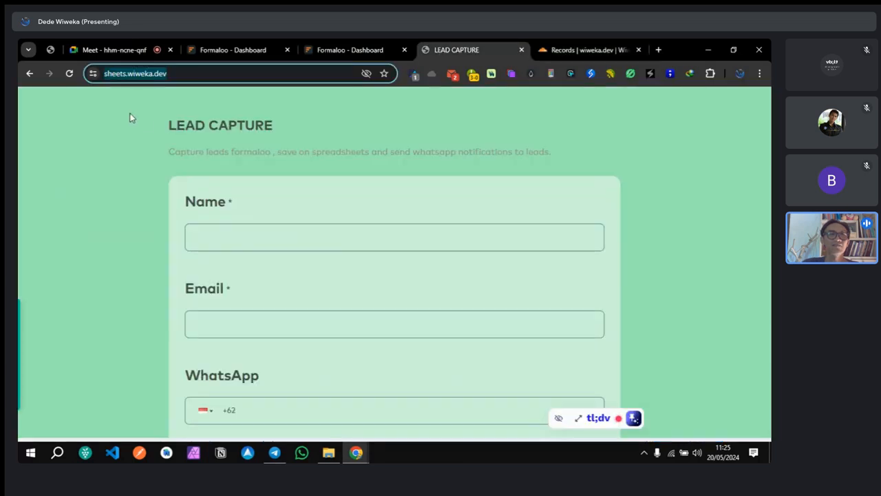
{"action": "left_click", "coordinate": [114, 151]}
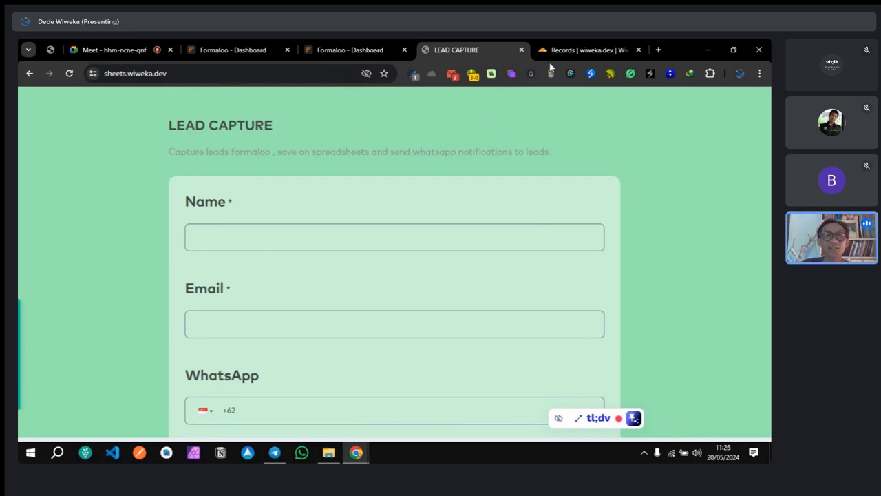
{"action": "left_click", "coordinate": [568, 53]}
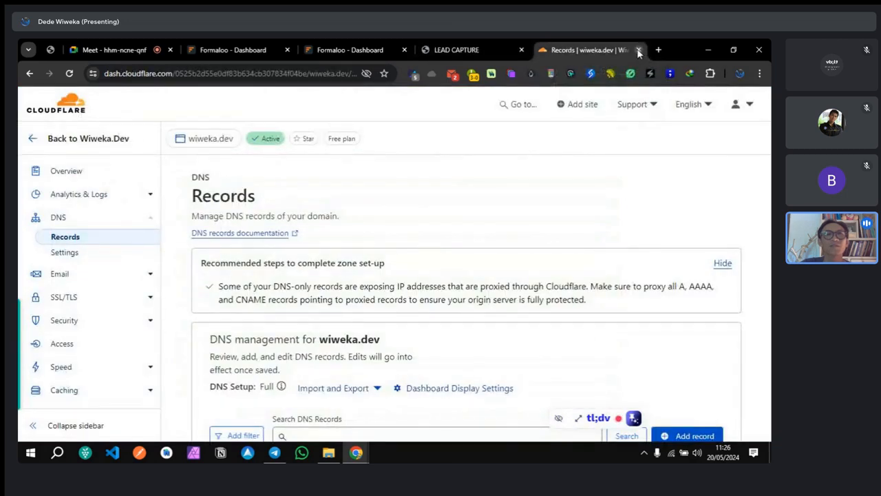
{"action": "left_click", "coordinate": [639, 50]}
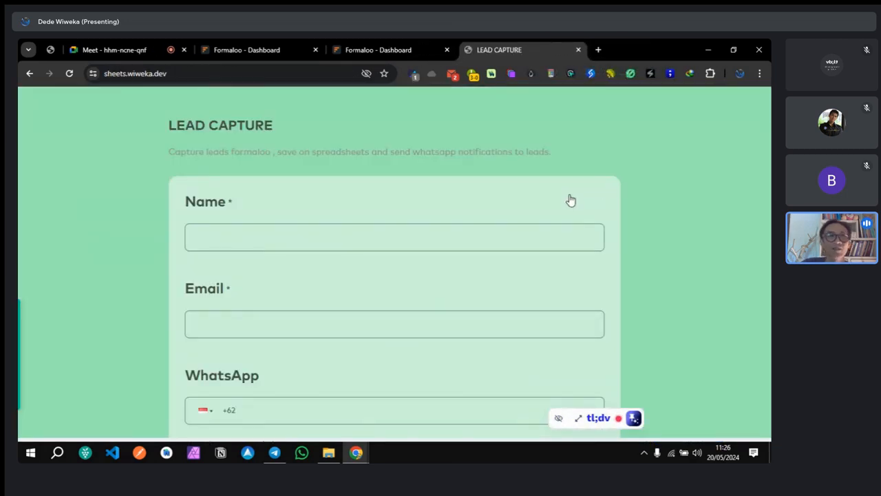
Step: Close the duplicate share page and dismiss the editor's save confirmation
{"action": "left_click", "coordinate": [379, 43]}
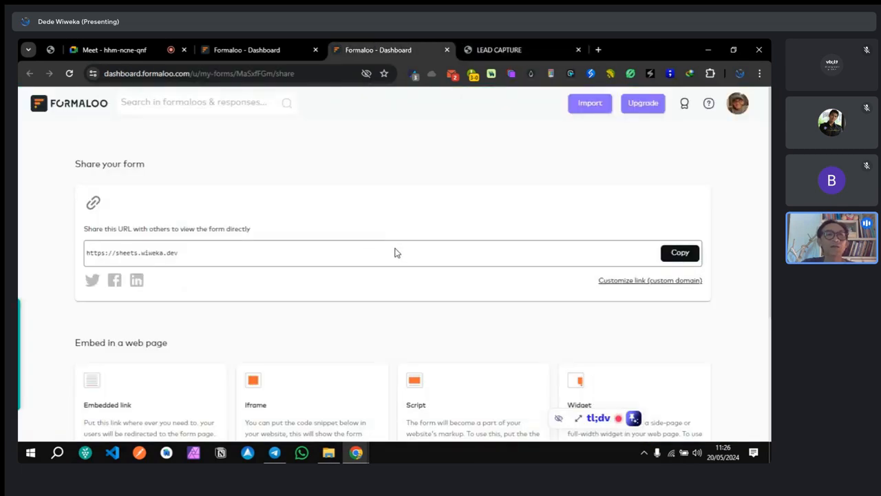
{"action": "left_click", "coordinate": [261, 46]}
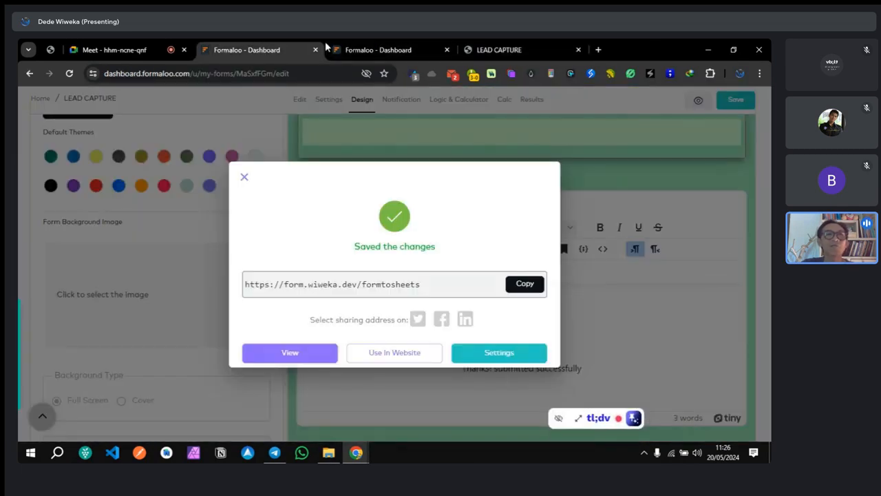
{"action": "left_click", "coordinate": [402, 50]}
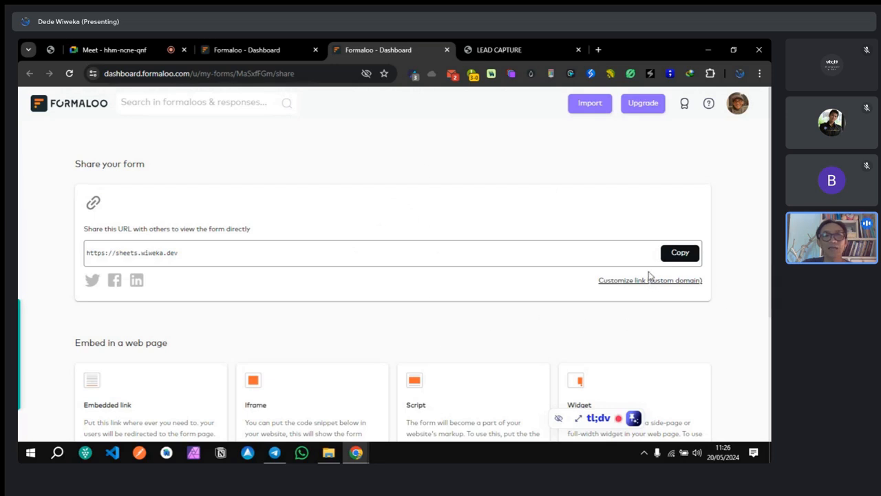
{"action": "left_click", "coordinate": [446, 49]}
{"action": "left_click", "coordinate": [245, 49]}
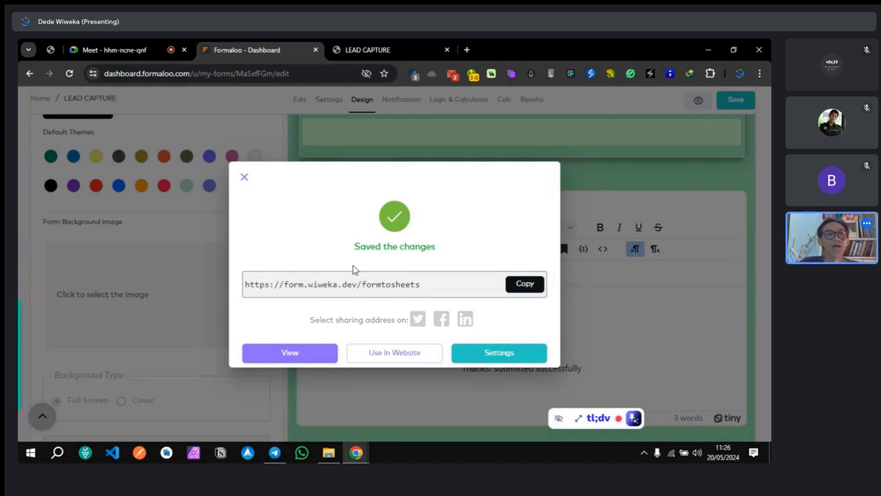
{"action": "left_click", "coordinate": [244, 177]}
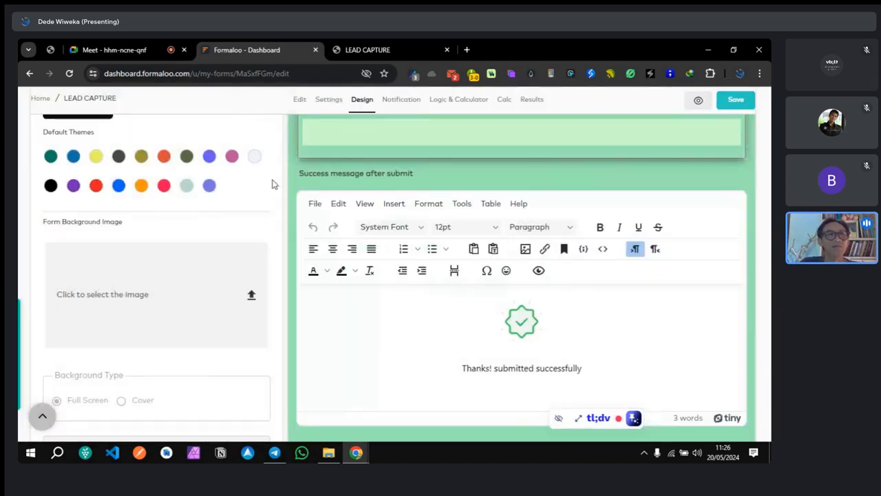
{"action": "left_click", "coordinate": [734, 104]}
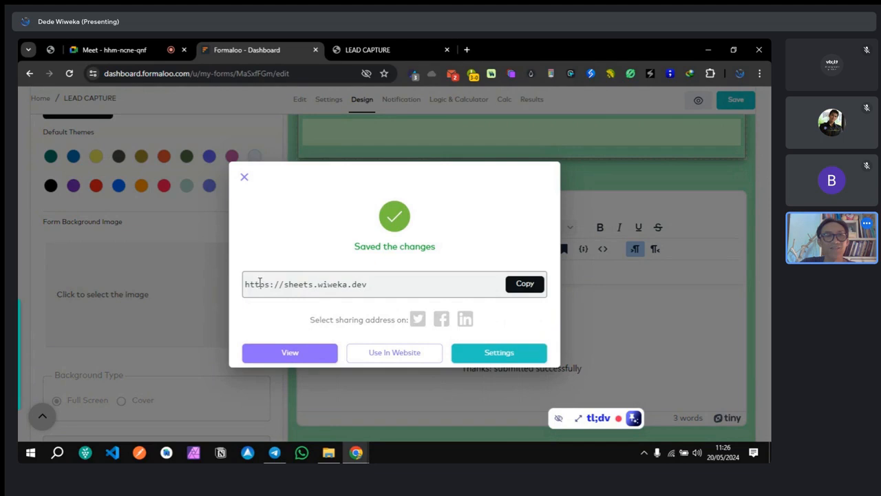
{"action": "left_click_drag", "start_coordinate": [246, 282], "coordinate": [388, 289]}
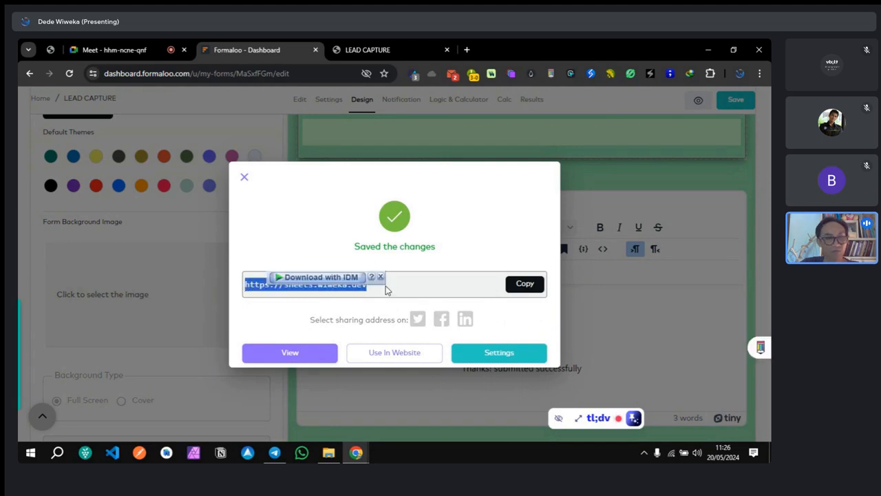
{"action": "left_click", "coordinate": [334, 287]}
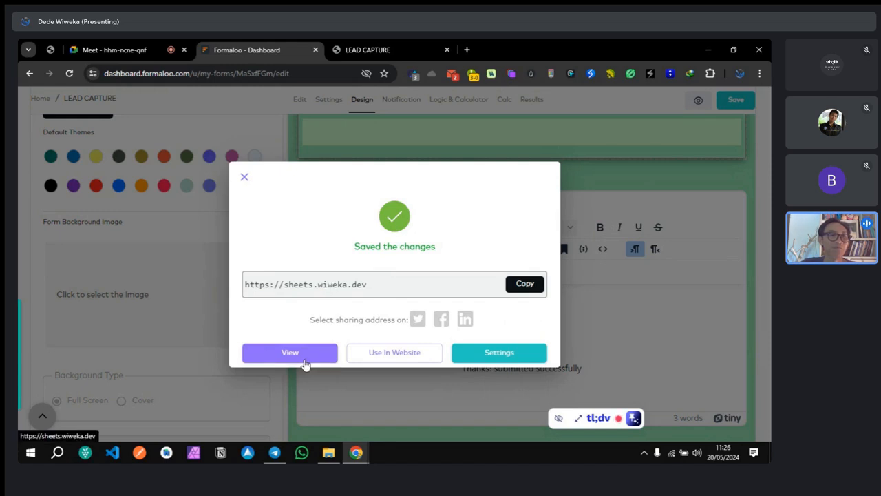
{"action": "left_click", "coordinate": [380, 48]}
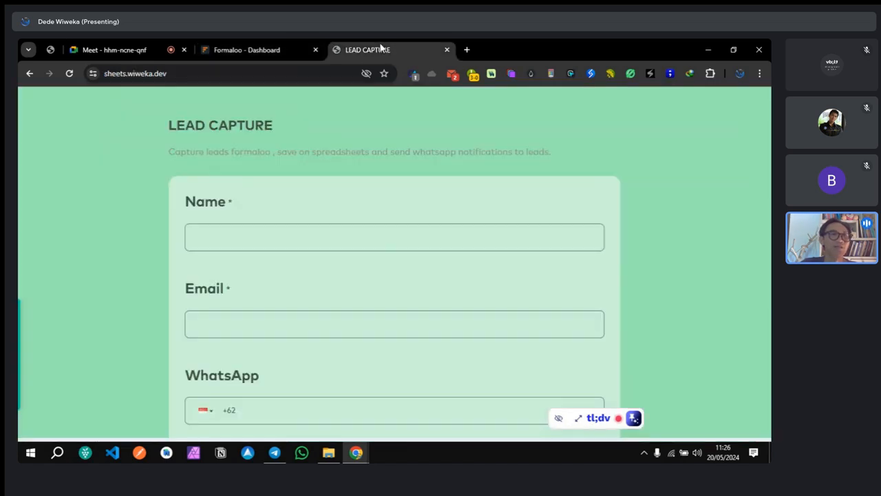
{"action": "left_click", "coordinate": [273, 50]}
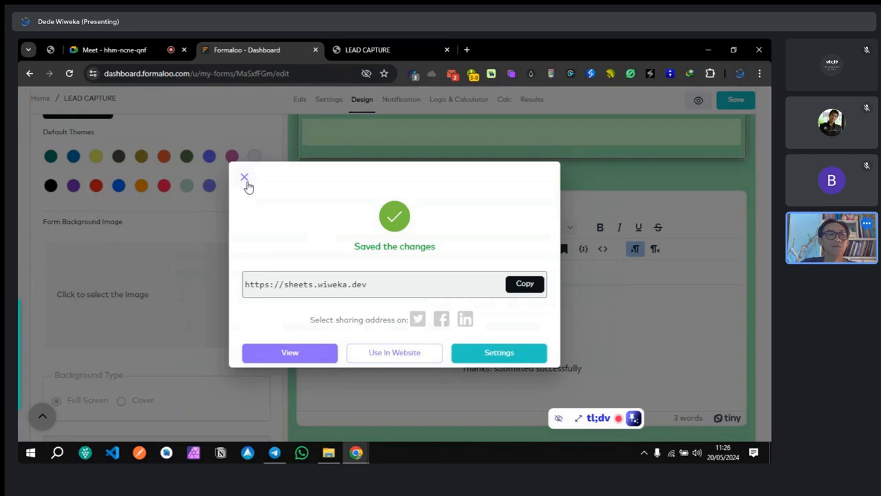
{"action": "left_click", "coordinate": [245, 178]}
Step: Open the LEAD CAPTURE form's Results page in a new browser tab
{"action": "scroll", "coordinate": [229, 292], "scroll_direction": "up", "scroll_amount": 3}
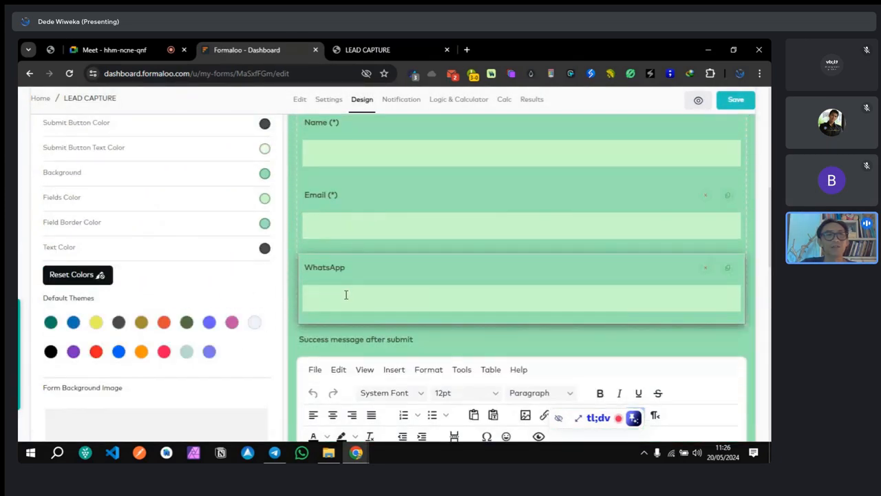
{"action": "scroll", "coordinate": [203, 296], "scroll_direction": "down", "scroll_amount": 5}
{"action": "scroll", "coordinate": [203, 298], "scroll_direction": "down", "scroll_amount": 5}
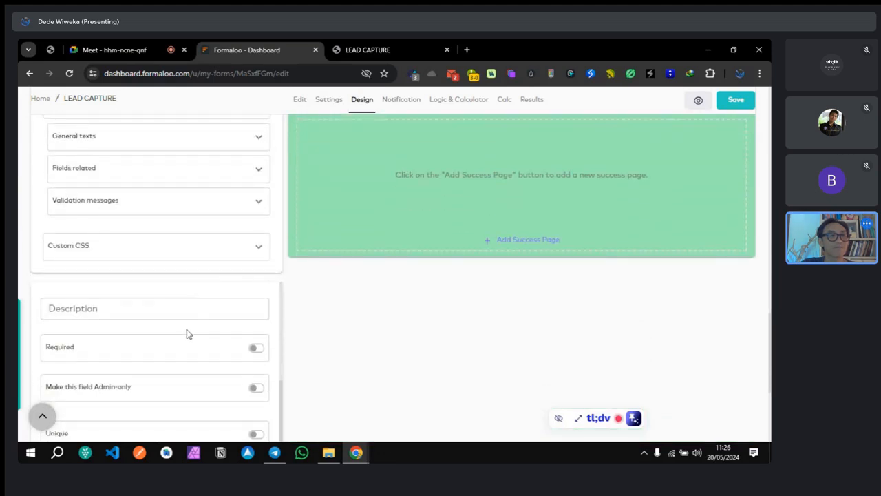
{"action": "scroll", "coordinate": [302, 297], "scroll_direction": "down", "scroll_amount": 3}
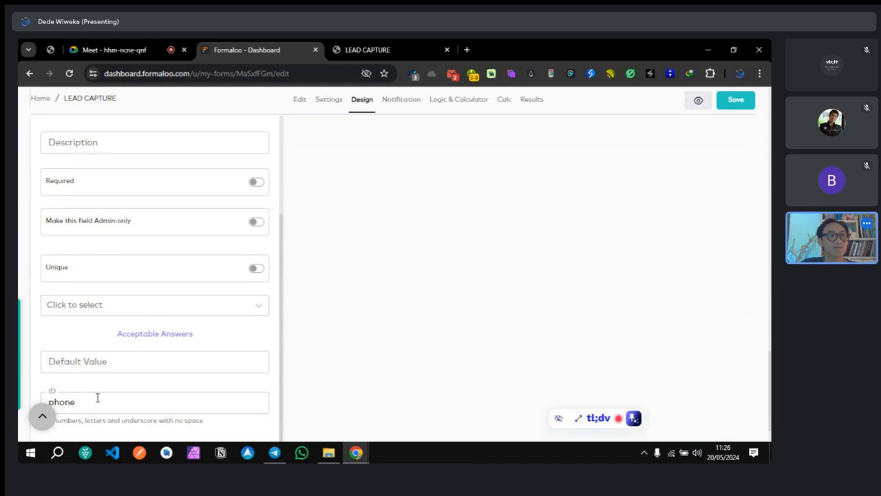
{"action": "scroll", "coordinate": [403, 313], "scroll_direction": "up", "scroll_amount": 5}
{"action": "scroll", "coordinate": [387, 315], "scroll_direction": "up", "scroll_amount": 10}
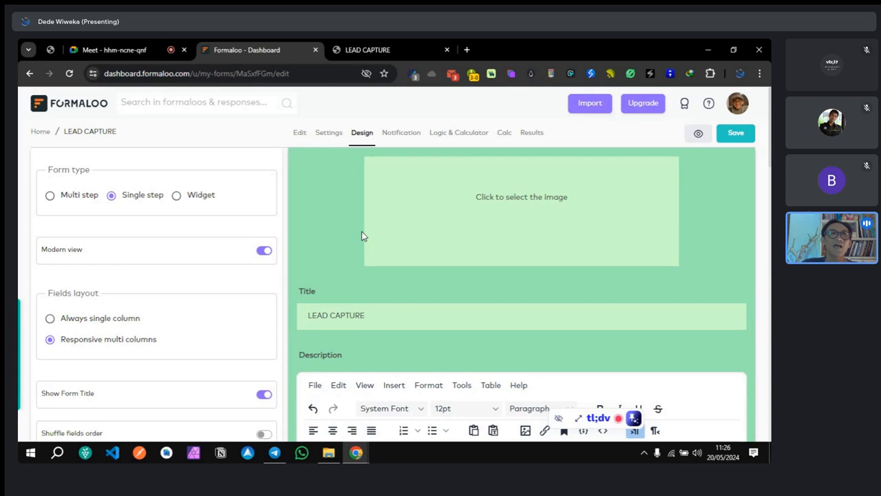
{"action": "right_click", "coordinate": [531, 136]}
{"action": "left_click", "coordinate": [531, 136]}
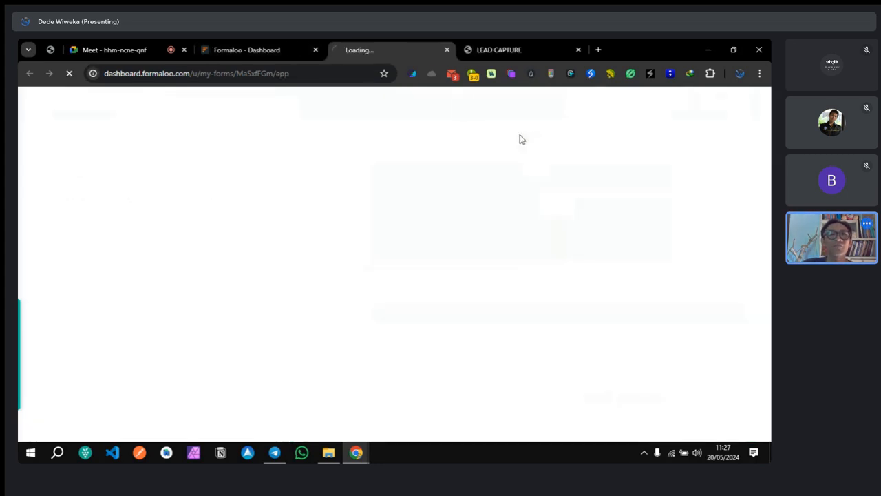
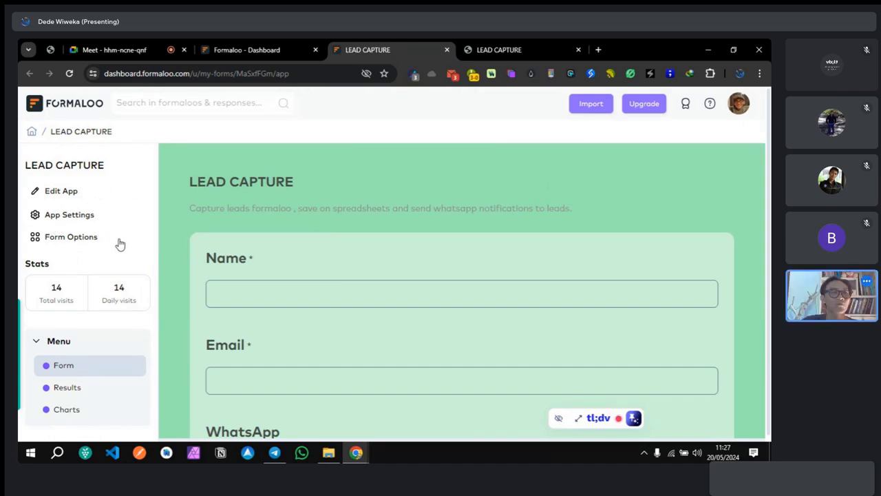
Step: View the LEAD CAPTURE Results, which hold 0 records, then bring up the live form
{"action": "left_click", "coordinate": [89, 387]}
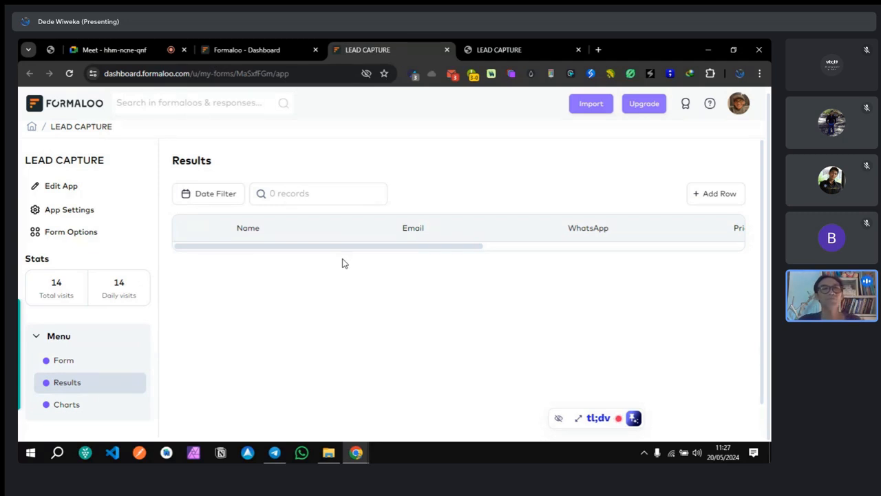
{"action": "left_click", "coordinate": [730, 199]}
Step: Fill the live form with a test name, email and WhatsApp number, and submit it
{"action": "left_click", "coordinate": [492, 49]}
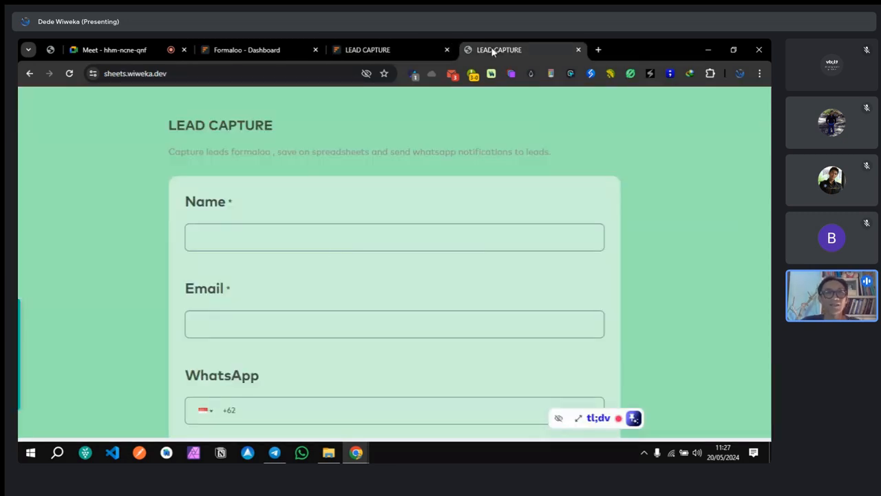
{"action": "left_click", "coordinate": [303, 245]}
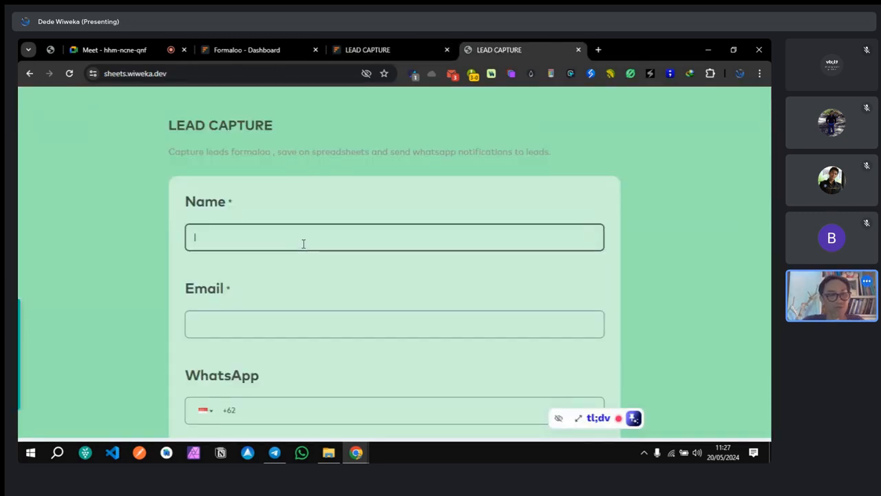
{"action": "type", "text": "coba"}
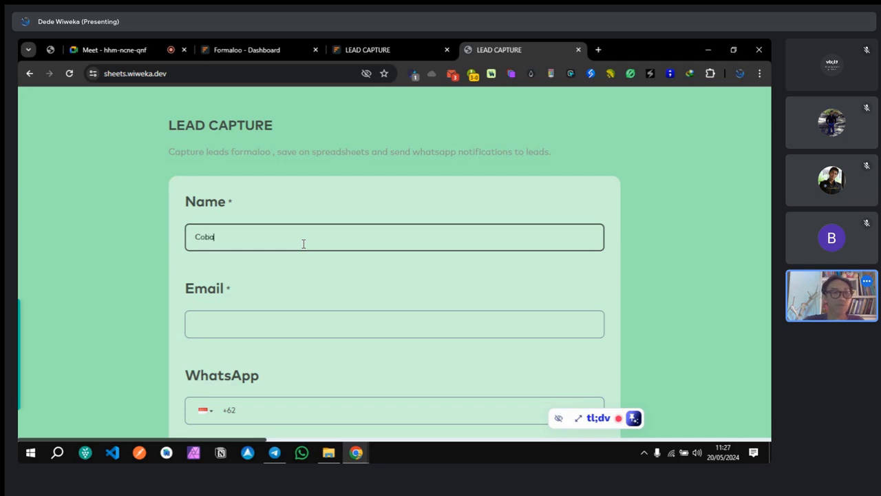
{"action": "left_click", "coordinate": [309, 322]}
{"action": "type", "text": "coba@e"}
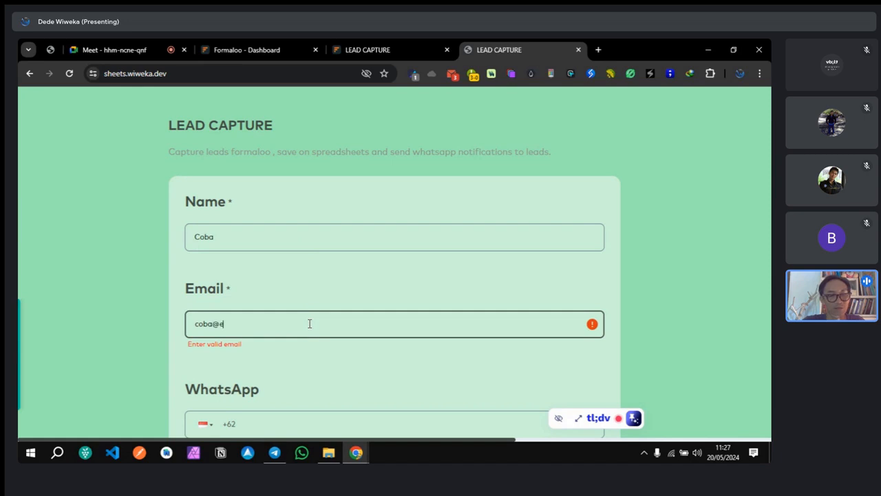
{"action": "type", "text": "mail.com"}
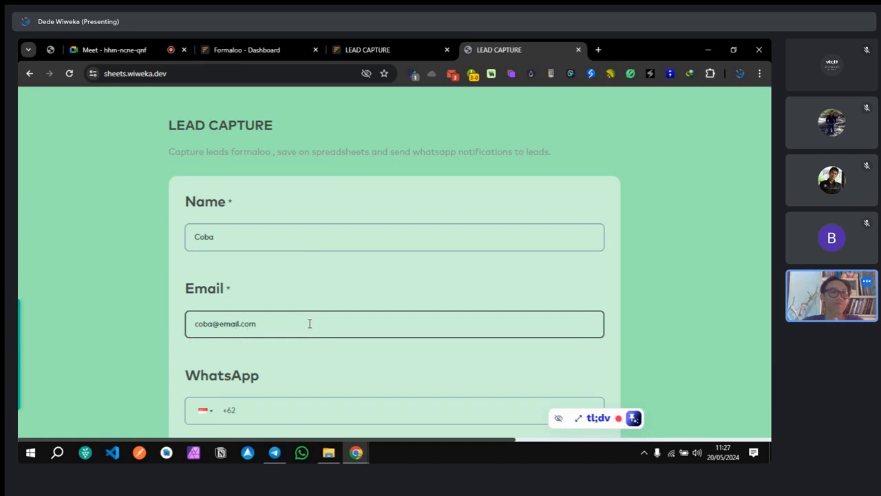
{"action": "scroll", "coordinate": [310, 330], "scroll_direction": "down", "scroll_amount": 1}
{"action": "left_click", "coordinate": [309, 322]}
{"action": "type", "text": "812345678​9"}
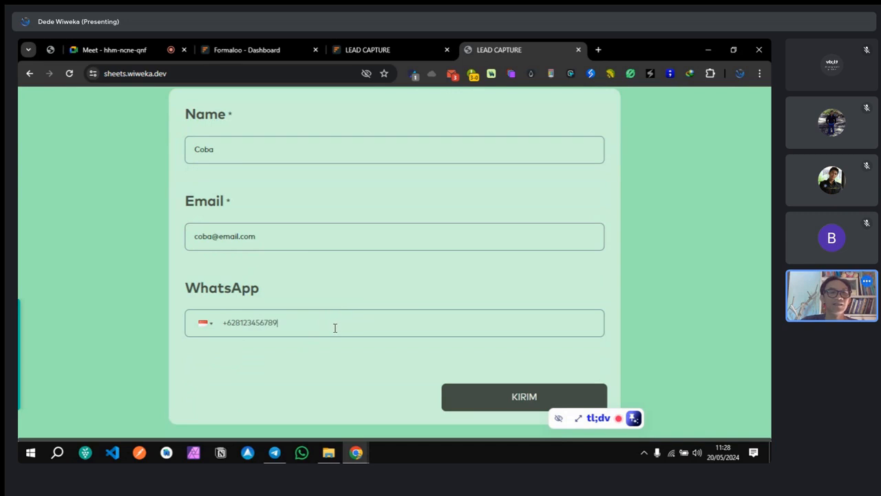
{"action": "scroll", "coordinate": [334, 327], "scroll_direction": "up", "scroll_amount": 1}
{"action": "scroll", "coordinate": [334, 327], "scroll_direction": "down", "scroll_amount": 1}
{"action": "left_click", "coordinate": [509, 406]}
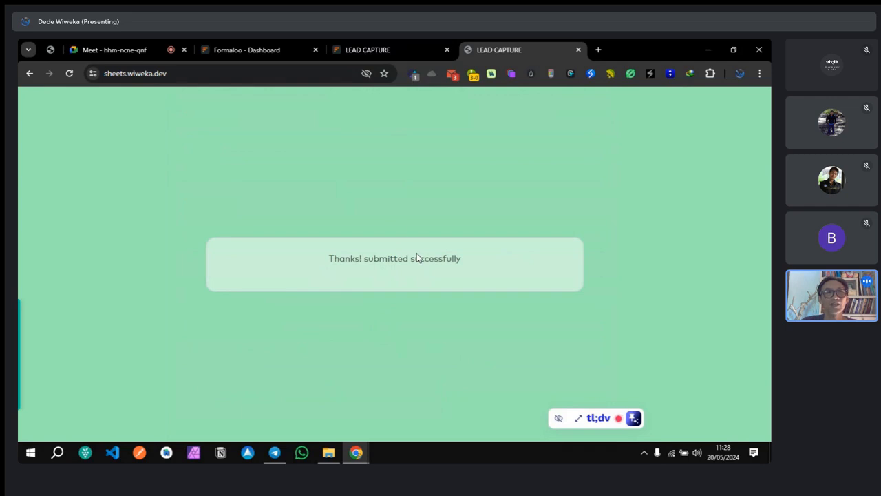
{"action": "left_click", "coordinate": [250, 47]}
Step: Overwrite the Design tab's success message with 'Terimakasih sudah mengirim data.' and save
{"action": "scroll", "coordinate": [456, 247], "scroll_direction": "down", "scroll_amount": 10}
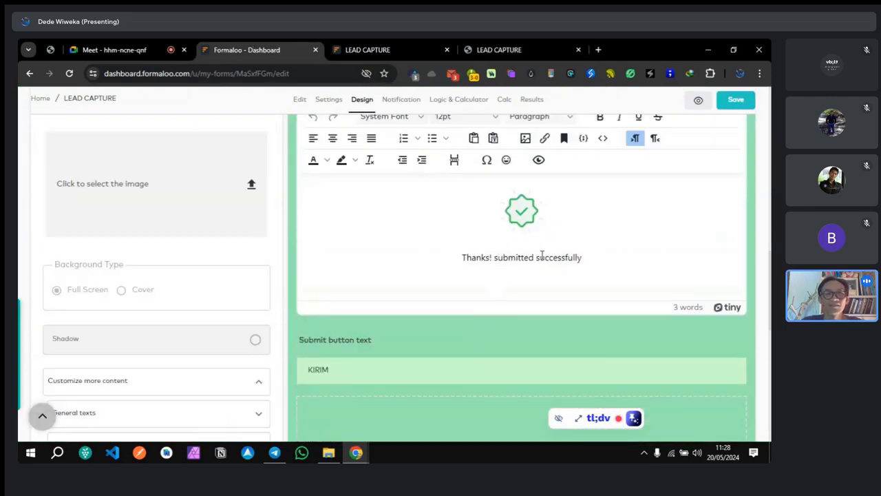
{"action": "left_click_drag", "start_coordinate": [580, 258], "coordinate": [439, 283]}
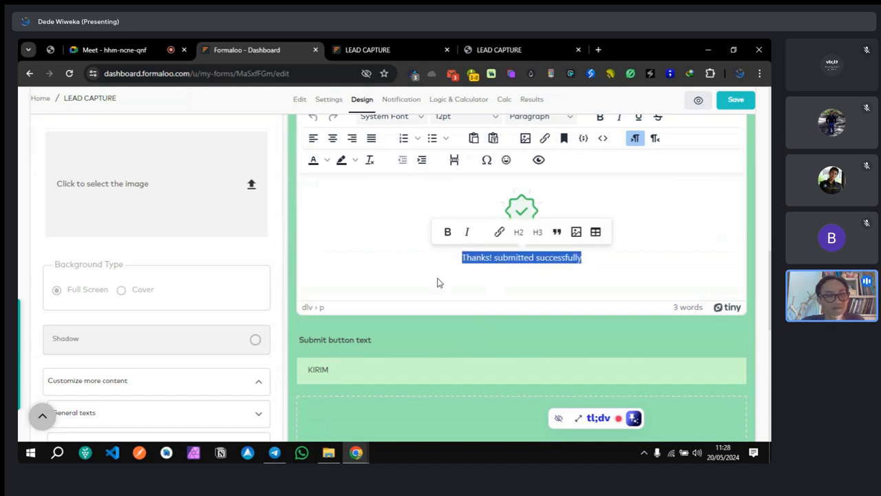
{"action": "type", "text": "Terimakasih su"}
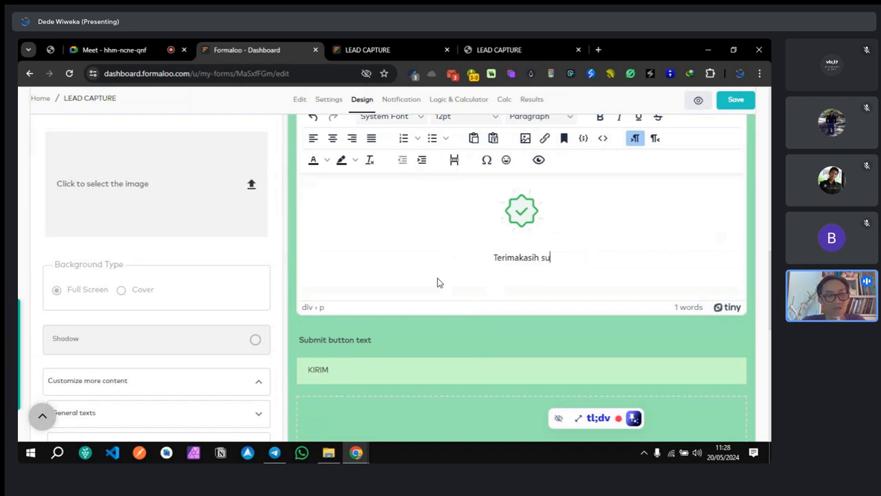
{"action": "type", "text": "dah mengirim data"}
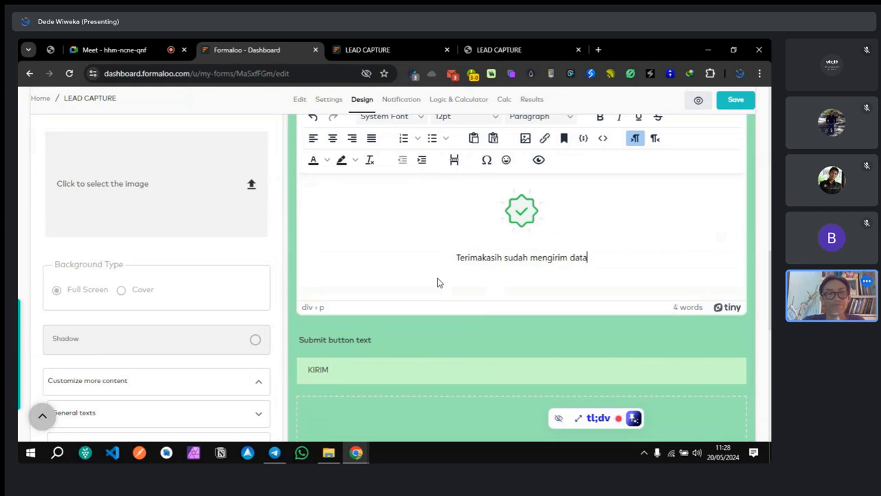
{"action": "type", "text": "."}
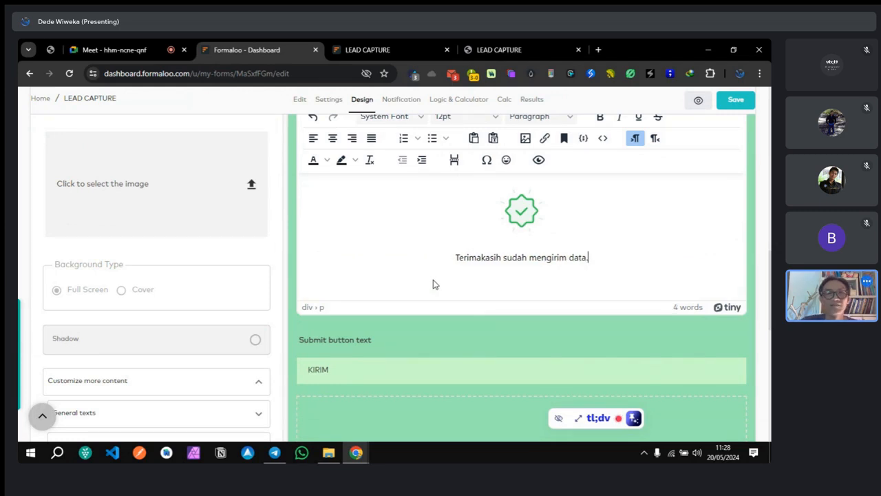
{"action": "left_click", "coordinate": [733, 100]}
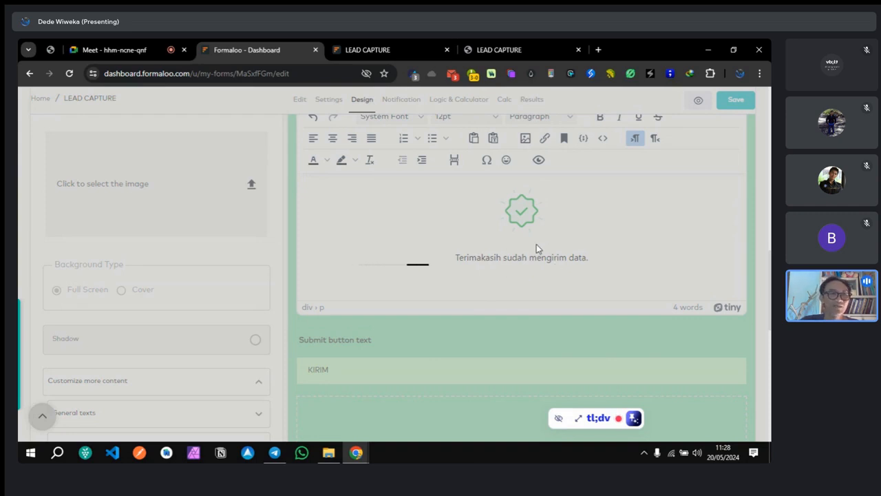
Step: Go back to the LEAD CAPTURE app tab and reload it so visits show 17
{"action": "left_click", "coordinate": [372, 55]}
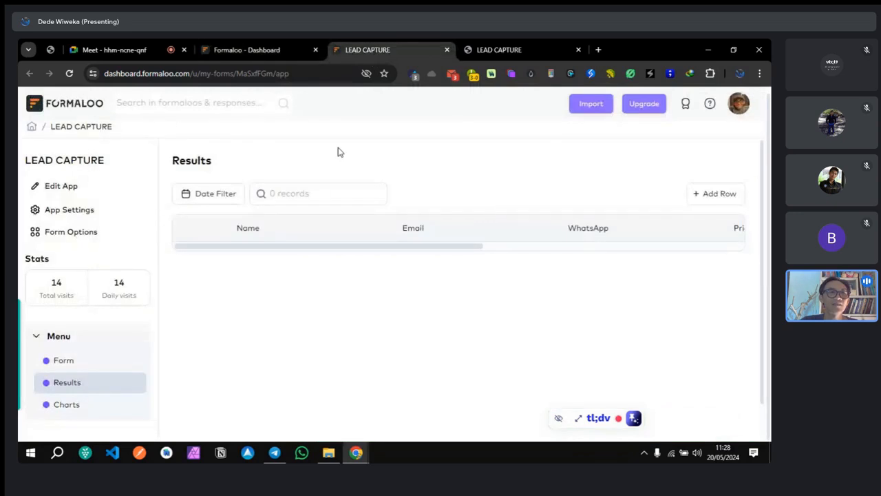
{"action": "left_click", "coordinate": [481, 52]}
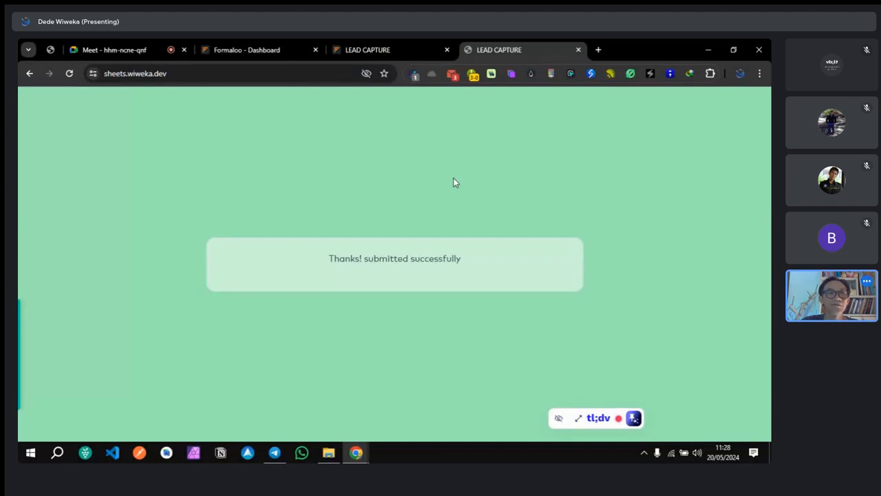
{"action": "left_click", "coordinate": [391, 50]}
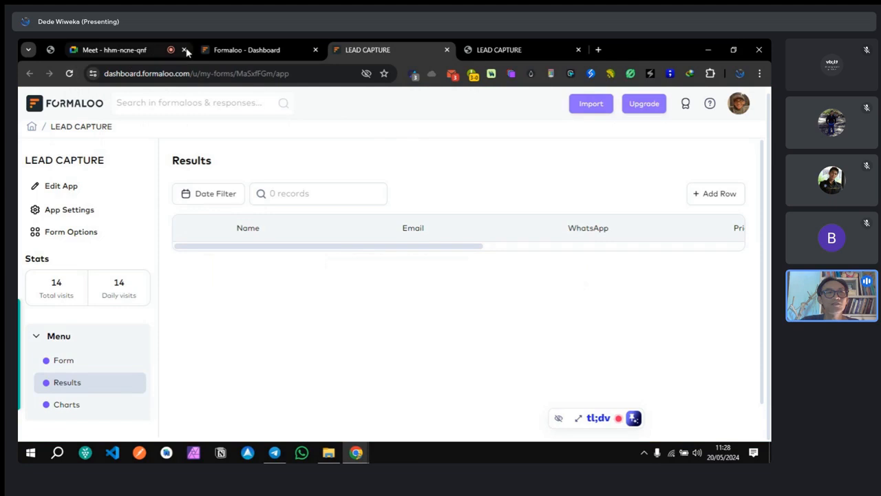
{"action": "left_click", "coordinate": [68, 73]}
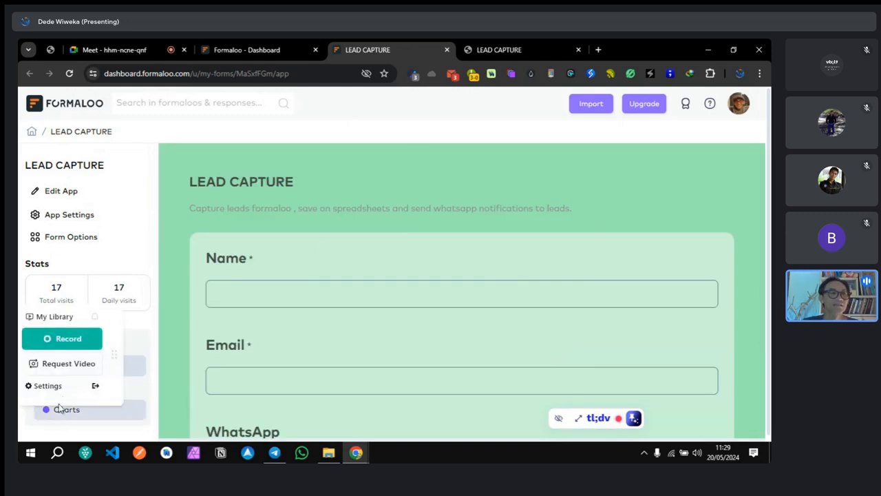
Step: Open Results, now listing 1 record, and scroll across the table's columns
{"action": "left_click", "coordinate": [129, 390]}
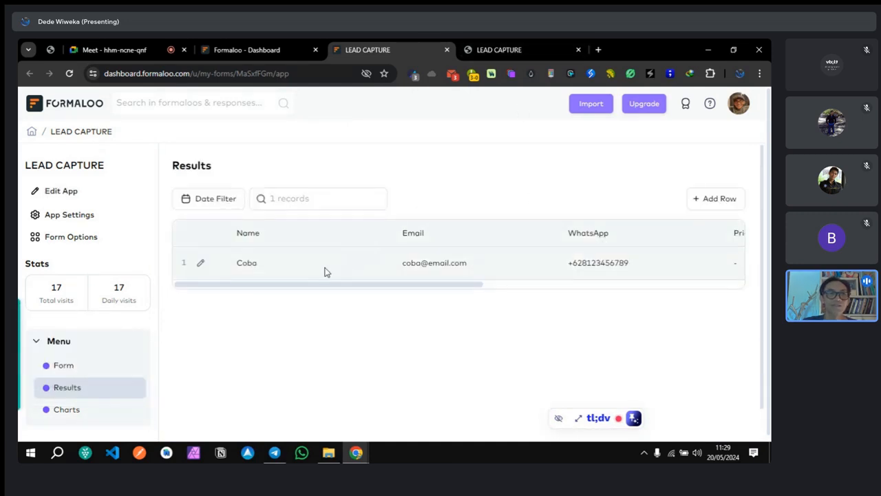
{"action": "left_click_drag", "start_coordinate": [319, 284], "coordinate": [596, 305]}
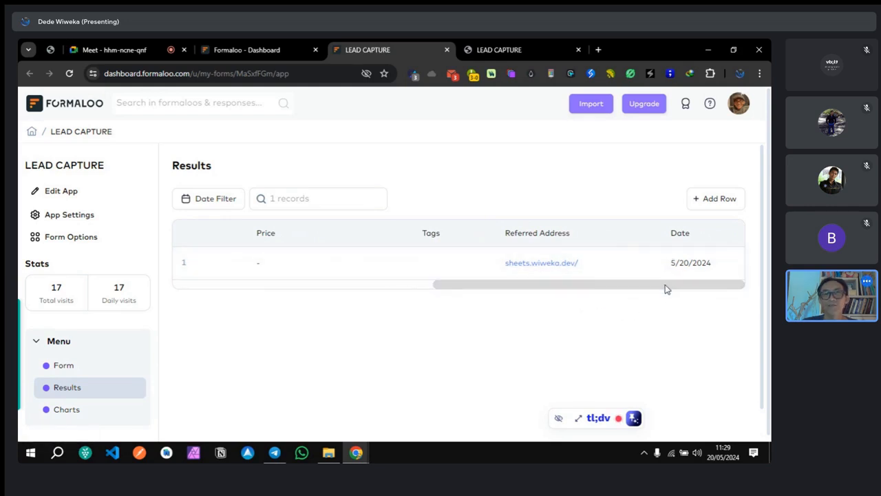
{"action": "left_click_drag", "start_coordinate": [665, 289], "coordinate": [352, 329]}
{"action": "mouse_move", "coordinate": [391, 290]}
{"action": "left_mouse_down"}
{"action": "mouse_move", "coordinate": [714, 271]}
{"action": "mouse_move", "coordinate": [453, 301]}
{"action": "mouse_move", "coordinate": [285, 302]}
{"action": "left_mouse_up"}
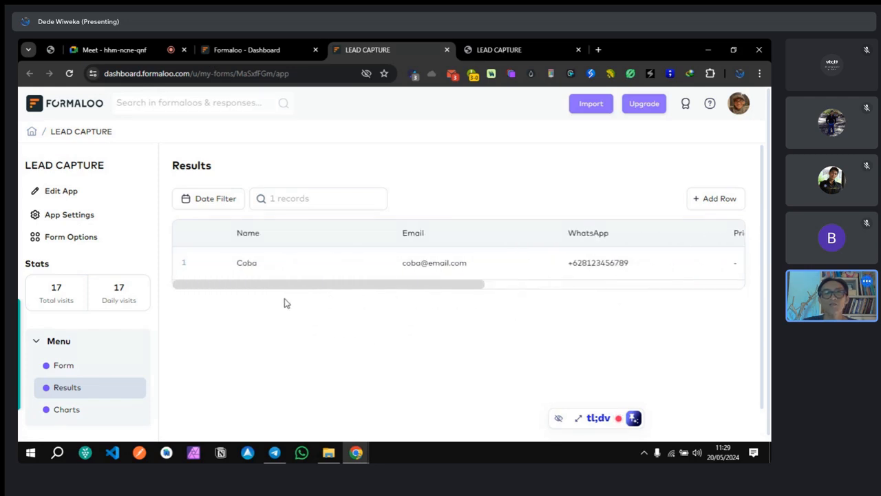
Step: Open the test record's details, check its tags and WhatsApp number, then close the panel
{"action": "left_click", "coordinate": [199, 263]}
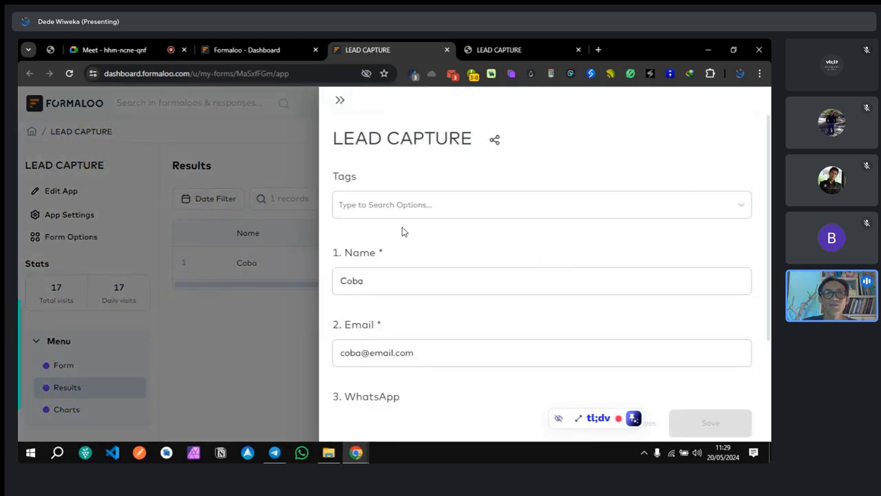
{"action": "left_click", "coordinate": [650, 211]}
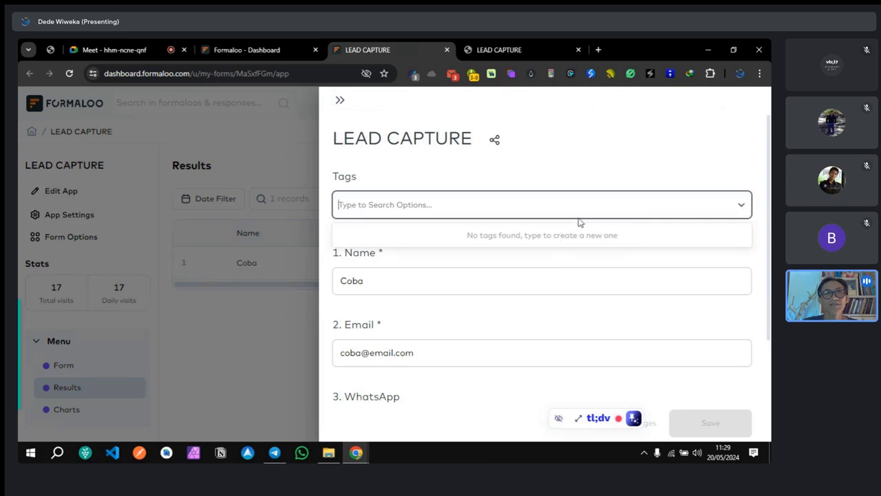
{"action": "left_click", "coordinate": [582, 178]}
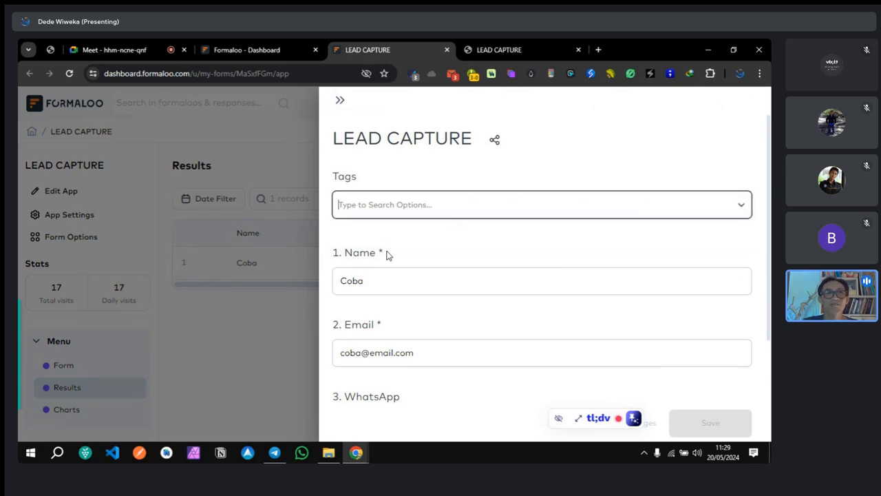
{"action": "scroll", "coordinate": [516, 301], "scroll_direction": "down", "scroll_amount": 2}
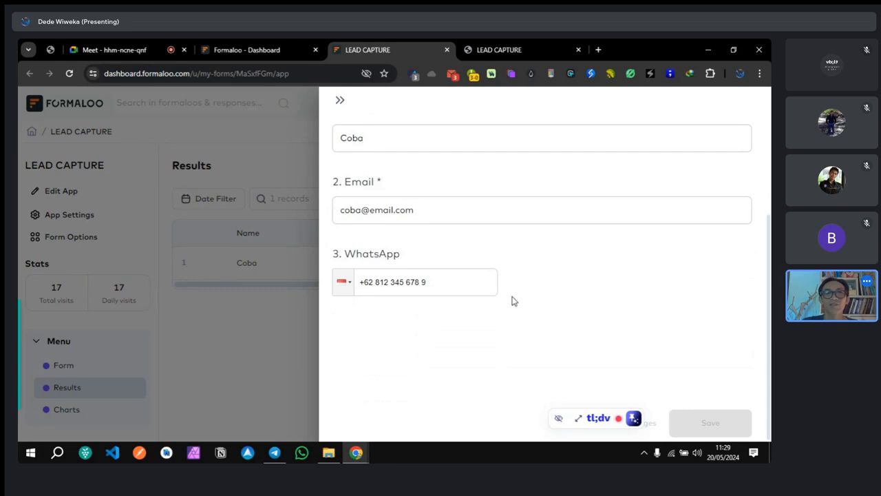
{"action": "left_click", "coordinate": [438, 281]}
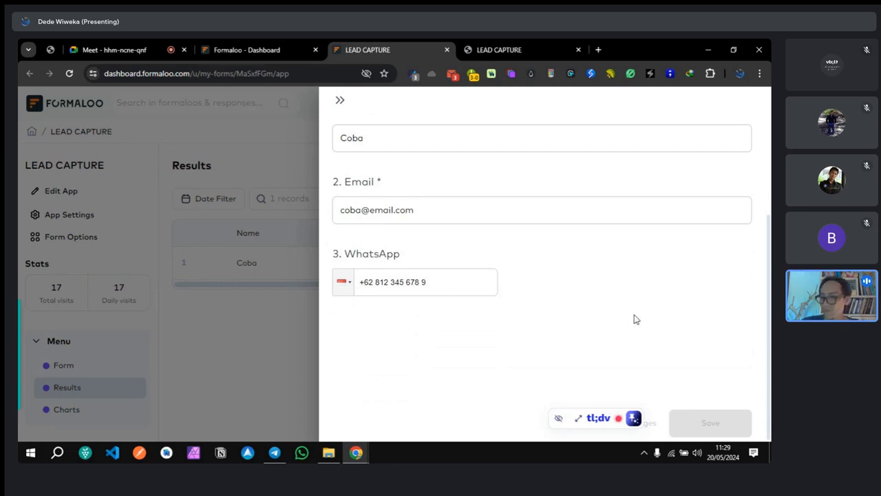
{"action": "scroll", "coordinate": [592, 309], "scroll_direction": "up", "scroll_amount": 1}
{"action": "scroll", "coordinate": [581, 312], "scroll_direction": "down", "scroll_amount": 1}
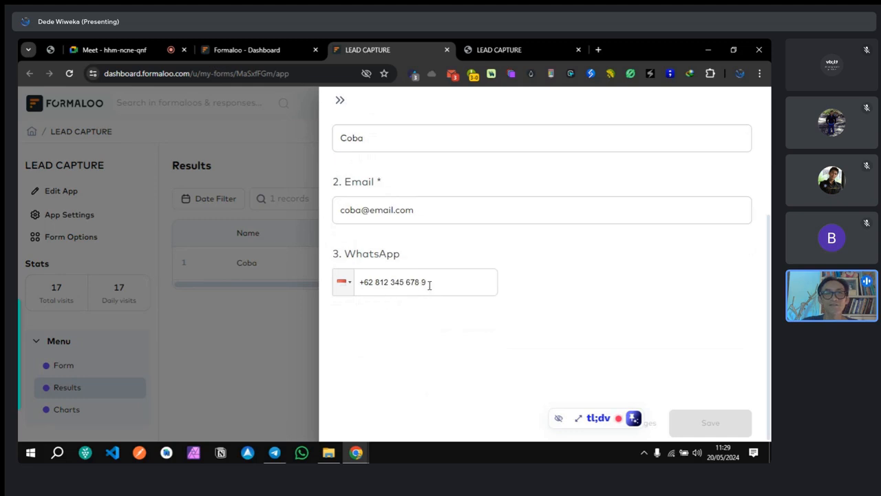
{"action": "scroll", "coordinate": [564, 301], "scroll_direction": "up", "scroll_amount": 2}
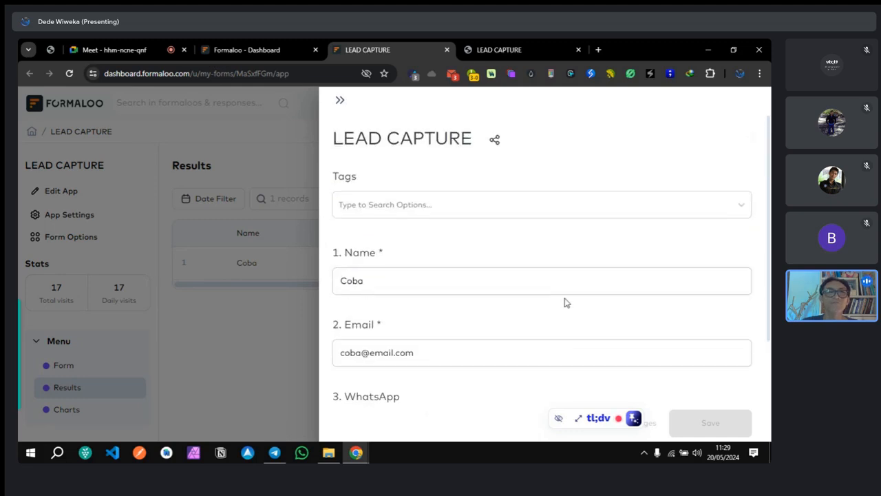
{"action": "left_click", "coordinate": [337, 101]}
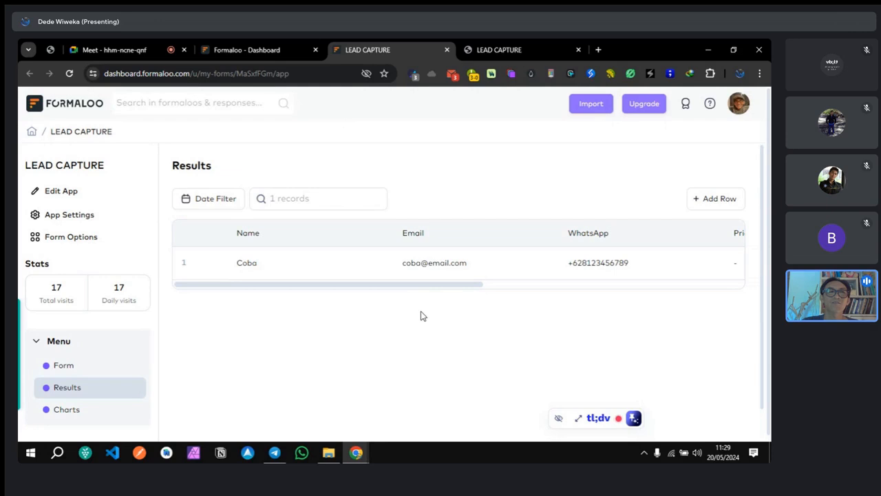
Step: From the home dashboard, choose View Responses on the LEAD CAPTURE form card
{"action": "left_click", "coordinate": [32, 134]}
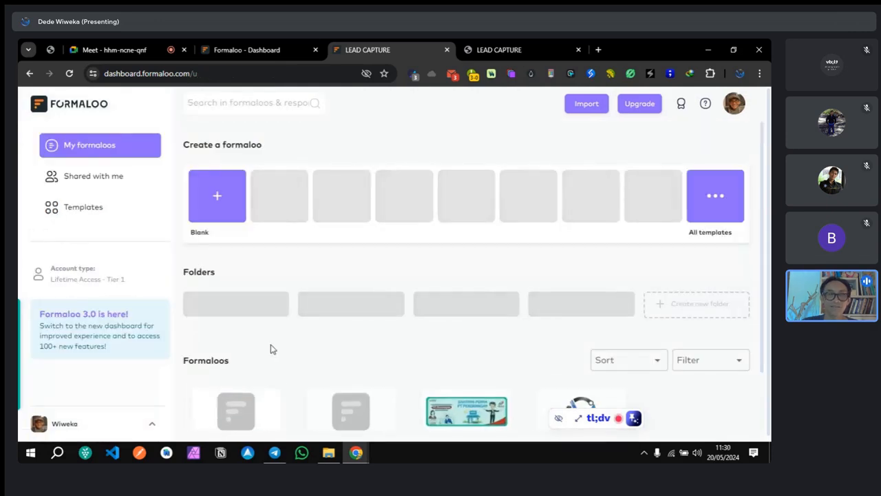
{"action": "scroll", "coordinate": [273, 349], "scroll_direction": "down", "scroll_amount": 2}
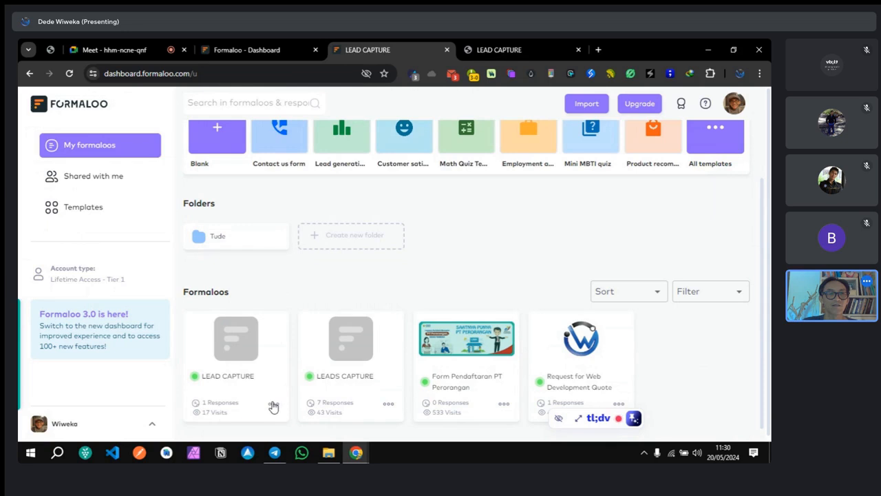
{"action": "left_click", "coordinate": [273, 405]}
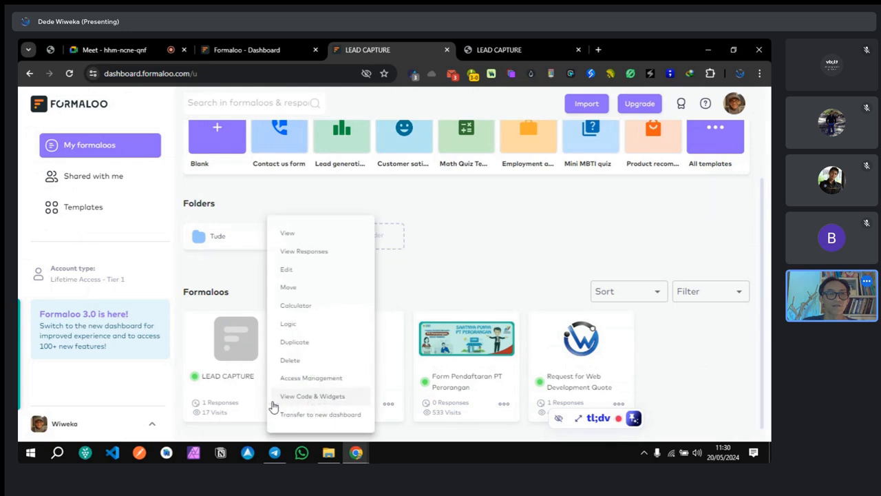
{"action": "left_click", "coordinate": [298, 252]}
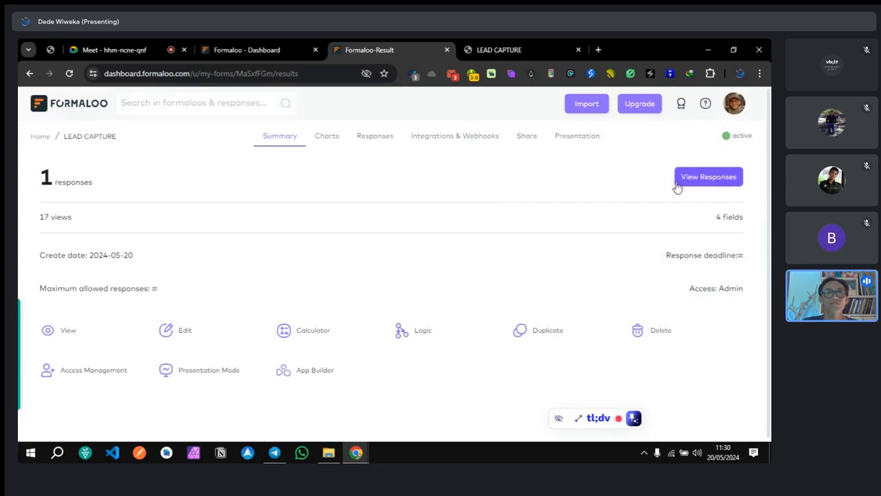
Step: List the individual responses, select all to reveal Delete selected, then cancel and deselect without deleting
{"action": "left_click", "coordinate": [375, 137]}
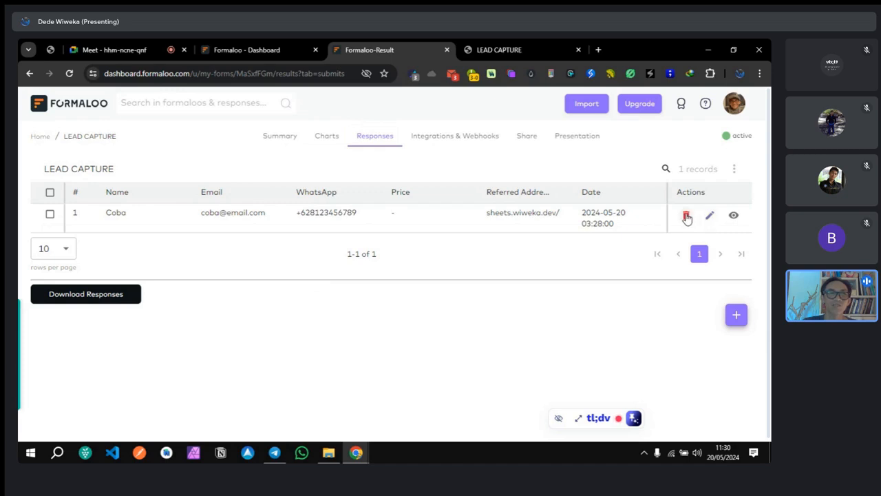
{"action": "left_click", "coordinate": [50, 194]}
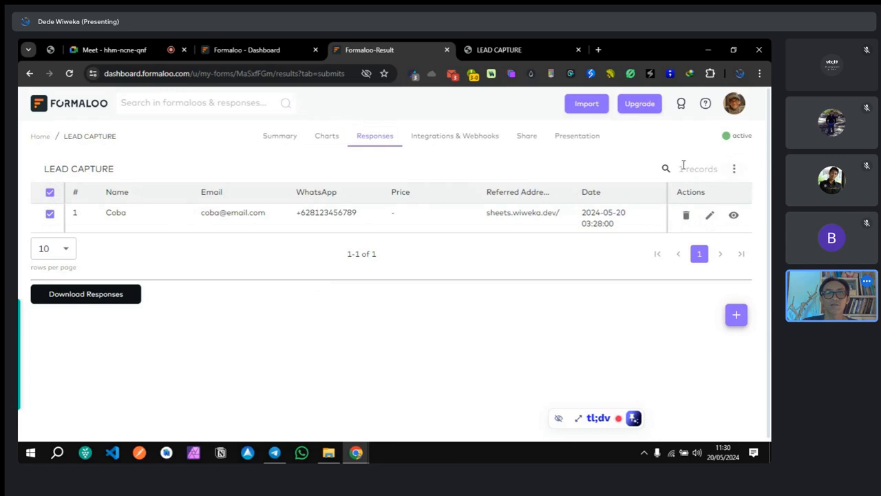
{"action": "left_click", "coordinate": [734, 170]}
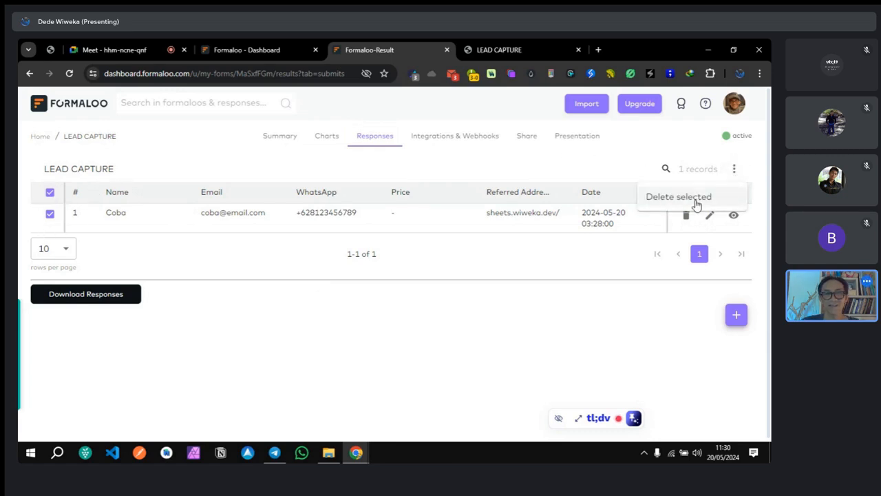
{"action": "left_click", "coordinate": [548, 166]}
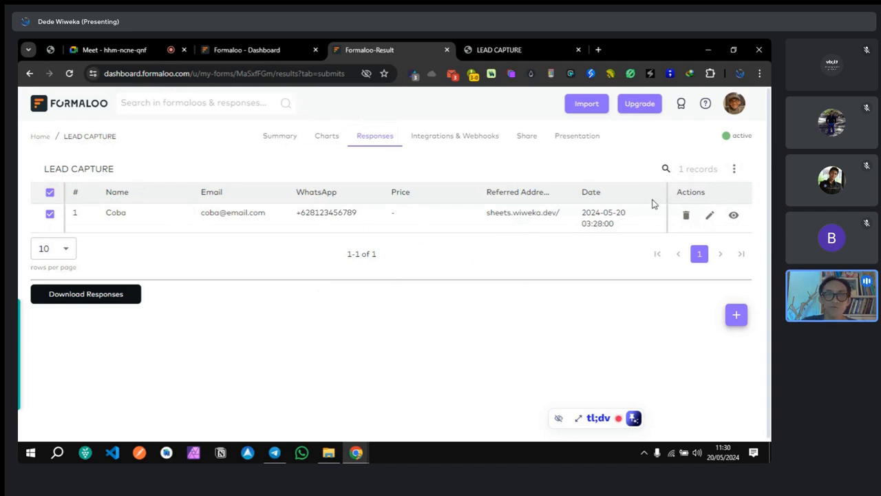
{"action": "left_click", "coordinate": [733, 171]}
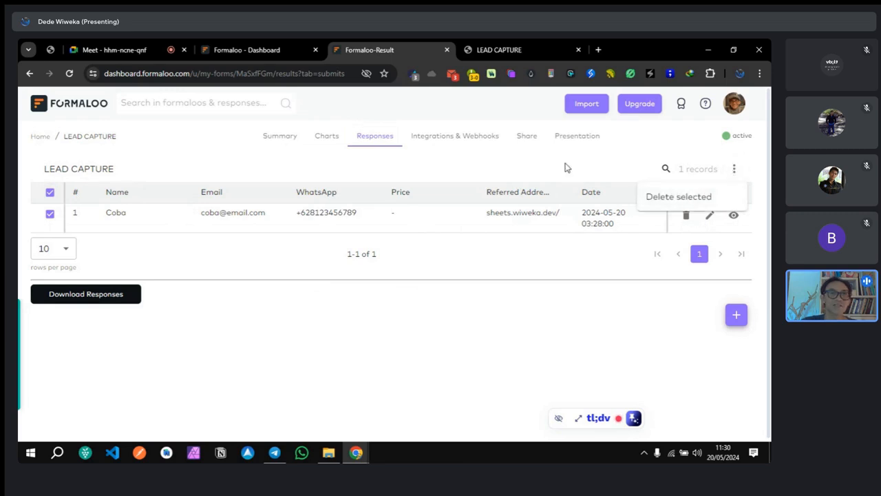
{"action": "left_click", "coordinate": [734, 170]}
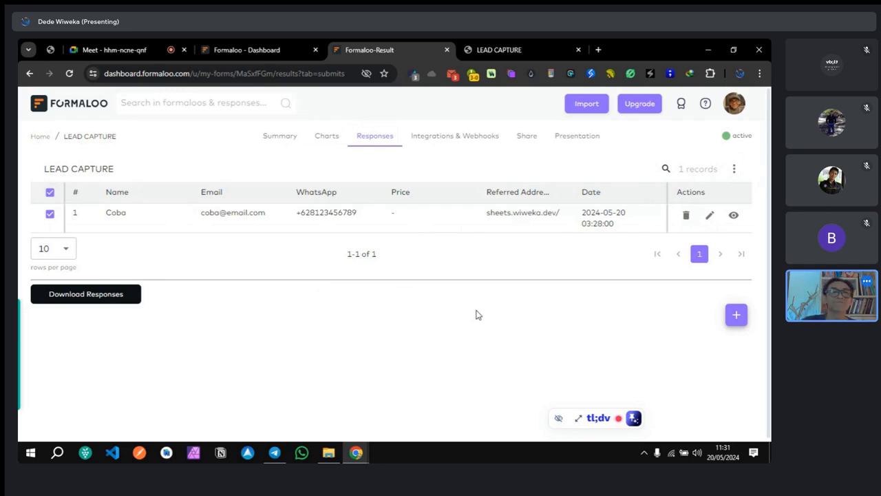
{"action": "left_click", "coordinate": [51, 194]}
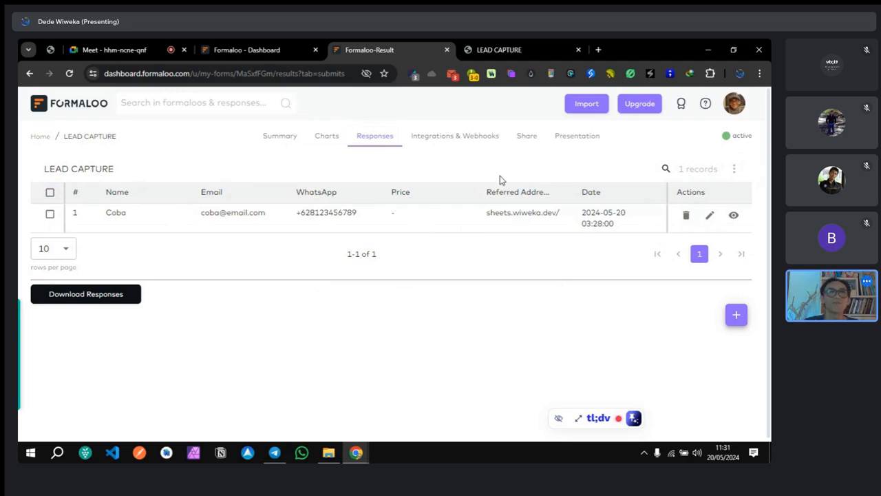
Step: Return to the form editor and close the saved-changes confirmation
{"action": "left_click", "coordinate": [254, 48]}
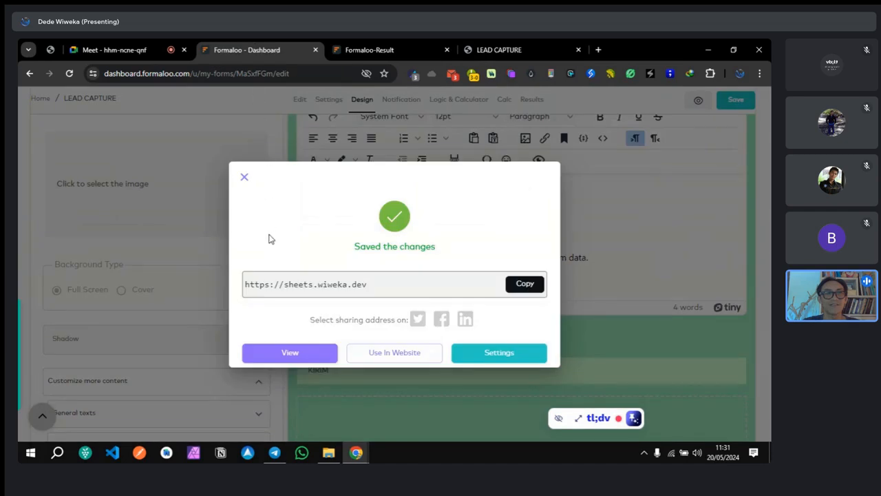
{"action": "left_click", "coordinate": [366, 50]}
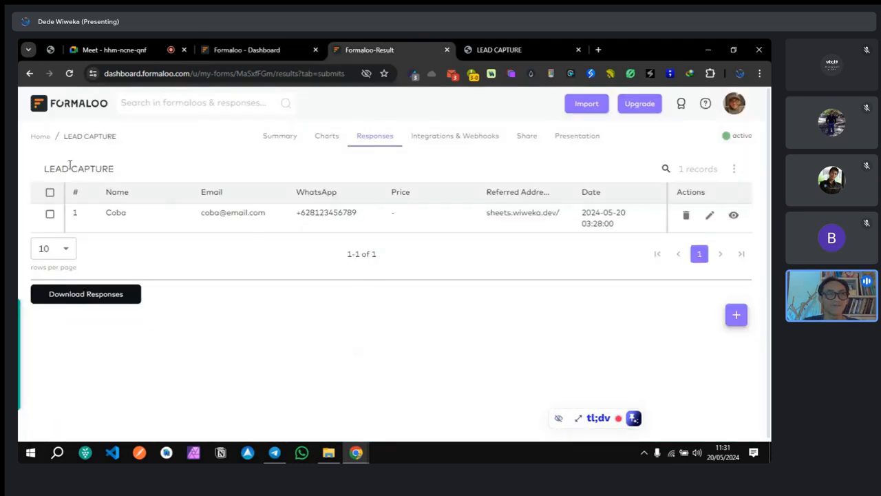
{"action": "left_click", "coordinate": [246, 49]}
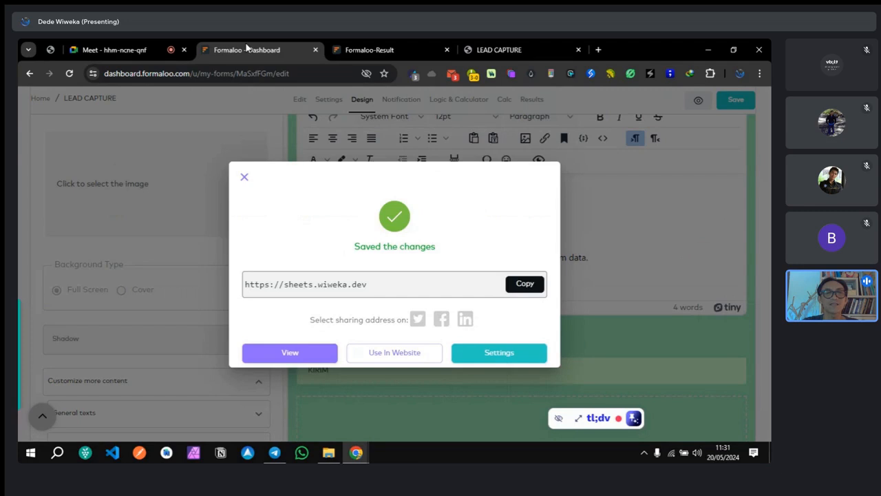
{"action": "left_click", "coordinate": [246, 178]}
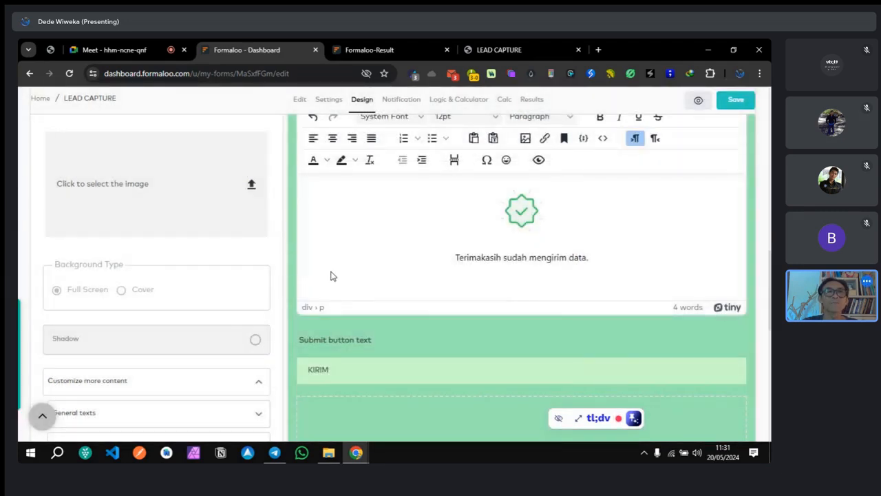
{"action": "scroll", "coordinate": [327, 277], "scroll_direction": "up", "scroll_amount": 10}
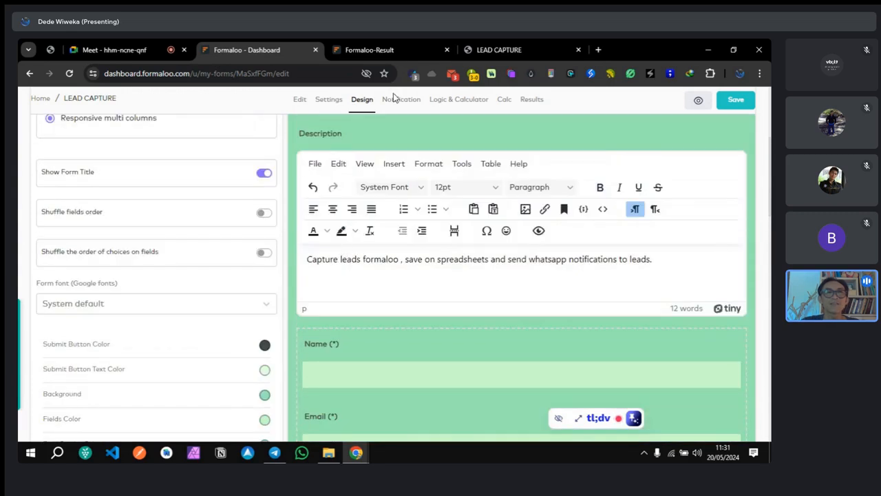
Step: In Notification settings, enable 'Send submitted data to the submitter' with the New Forms Response template
{"action": "left_click", "coordinate": [399, 99]}
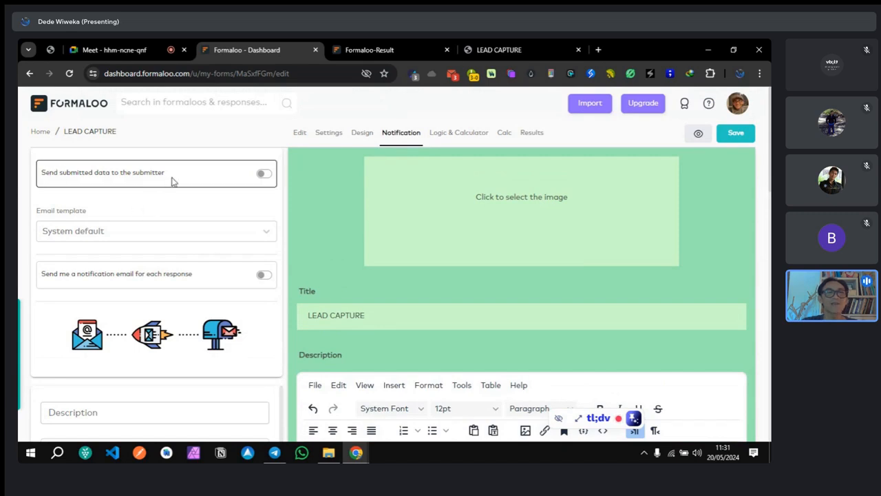
{"action": "left_click", "coordinate": [263, 175]}
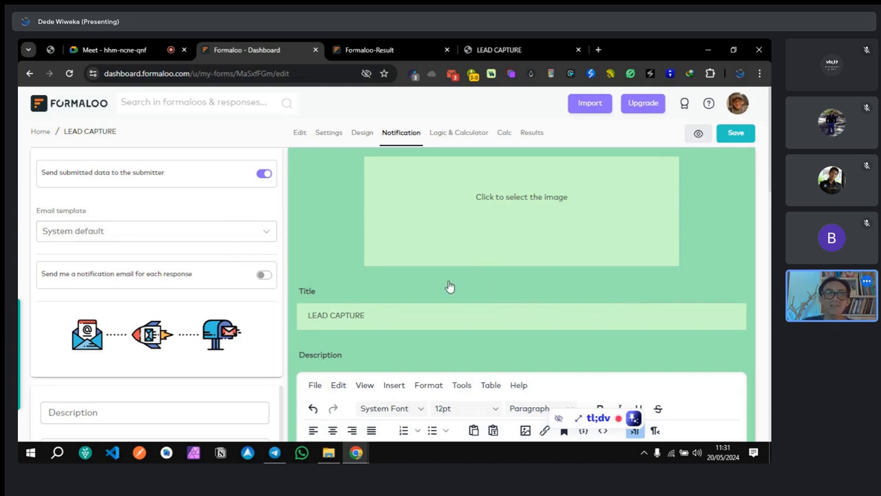
{"action": "left_click", "coordinate": [267, 232]}
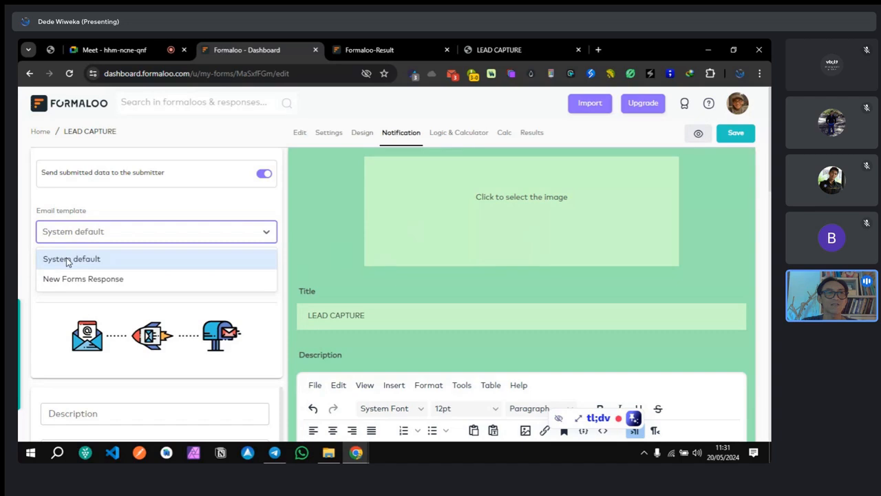
{"action": "left_click", "coordinate": [81, 284]}
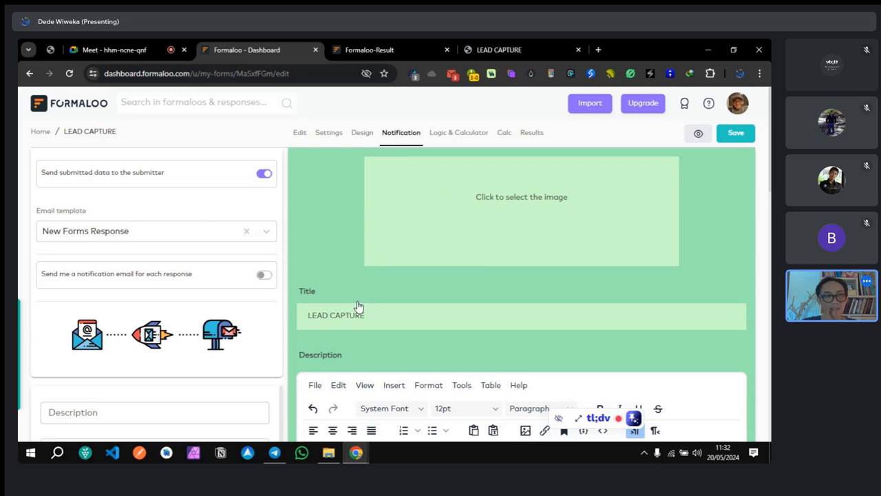
{"action": "scroll", "coordinate": [187, 318], "scroll_direction": "down", "scroll_amount": 3}
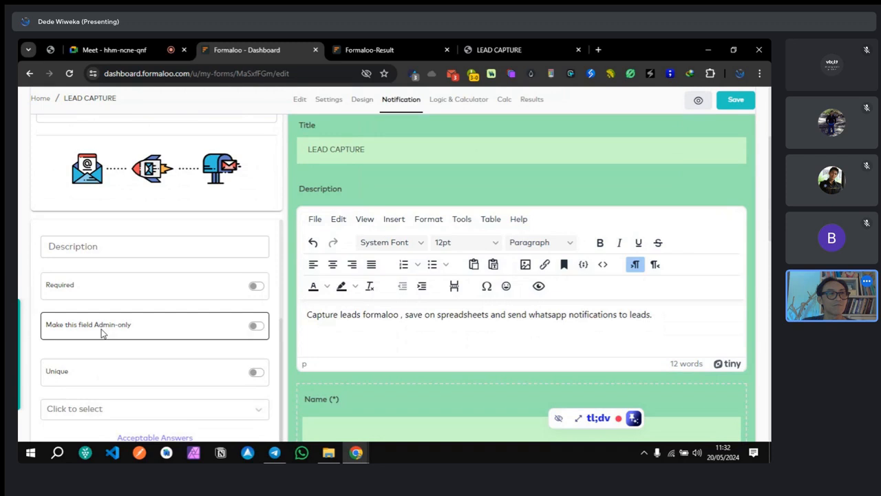
{"action": "scroll", "coordinate": [165, 330], "scroll_direction": "up", "scroll_amount": 2}
{"action": "scroll", "coordinate": [206, 200], "scroll_direction": "up", "scroll_amount": 1}
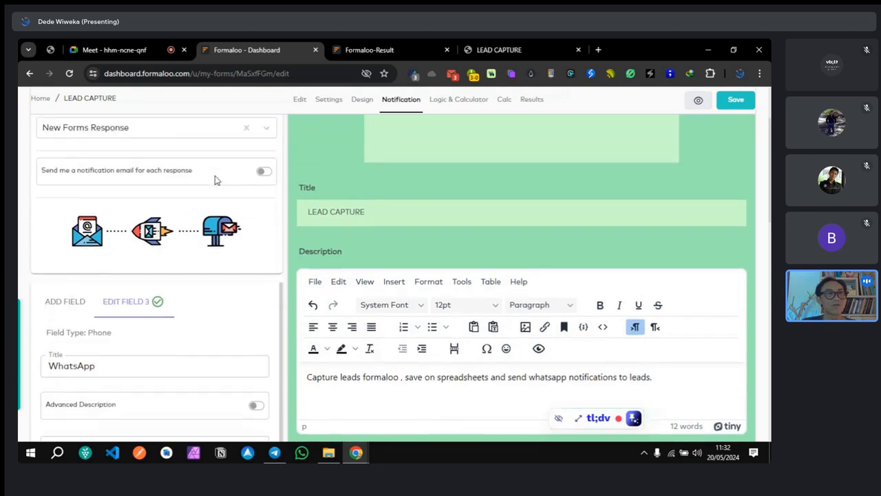
{"action": "scroll", "coordinate": [215, 181], "scroll_direction": "up", "scroll_amount": 2}
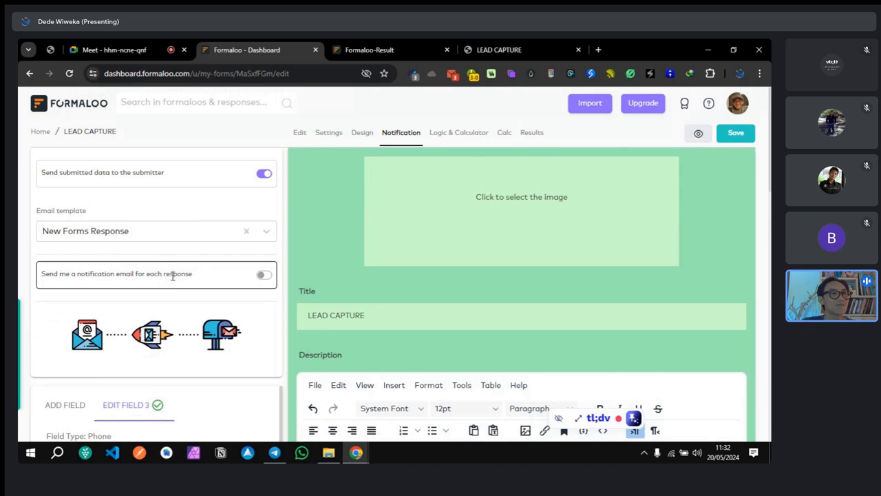
Step: Turn on an owner email notification for each response and check the recipient address
{"action": "left_click", "coordinate": [263, 275]}
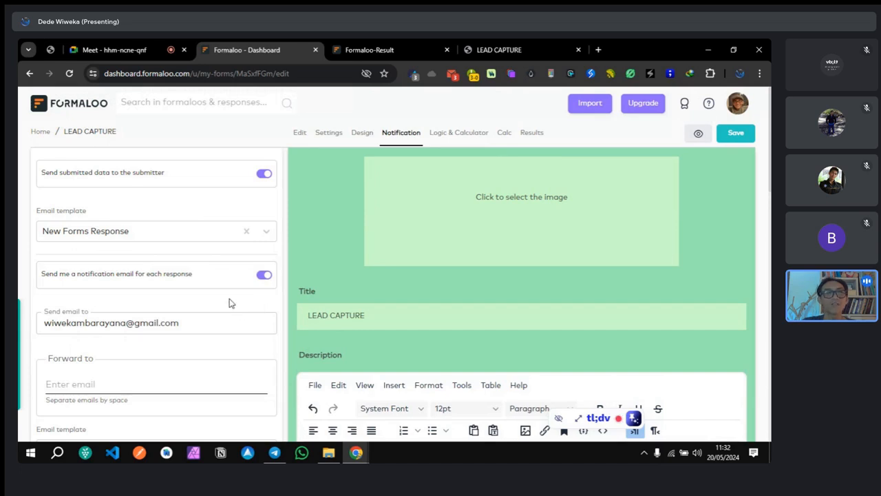
{"action": "scroll", "coordinate": [230, 301], "scroll_direction": "down", "scroll_amount": 1}
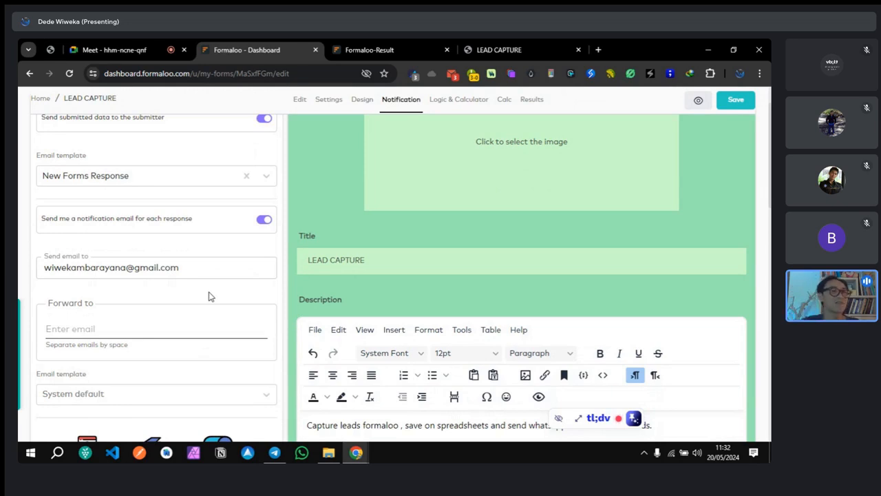
{"action": "left_click", "coordinate": [197, 267]}
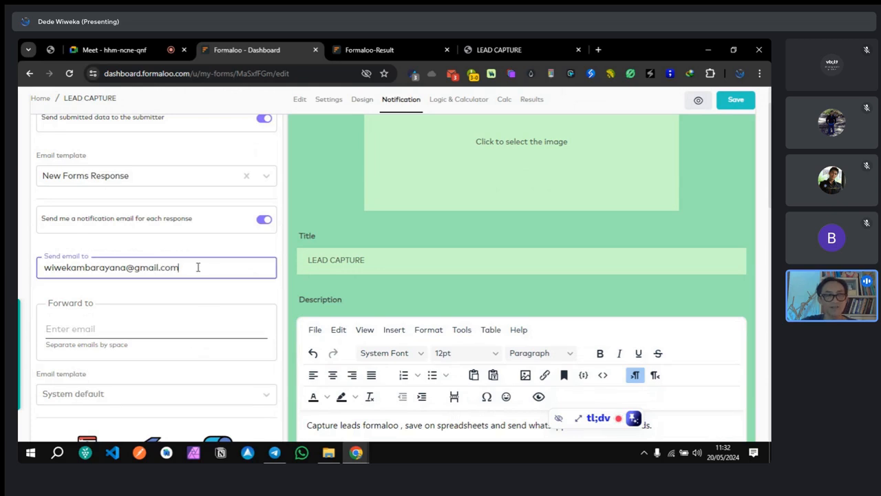
Step: Add two test addresses to the Forward to field, then remove the second one
{"action": "left_click", "coordinate": [135, 333]}
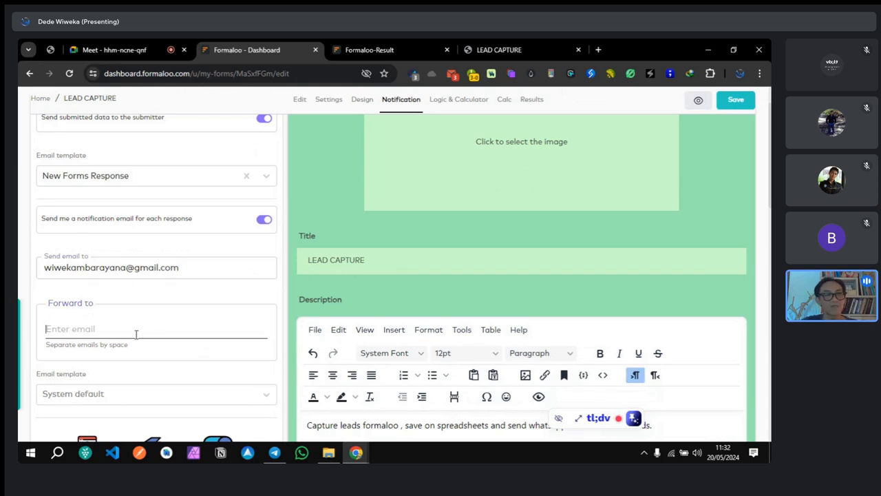
{"action": "scroll", "coordinate": [146, 332], "scroll_direction": "down", "scroll_amount": 1}
{"action": "scroll", "coordinate": [146, 332], "scroll_direction": "down", "scroll_amount": 2}
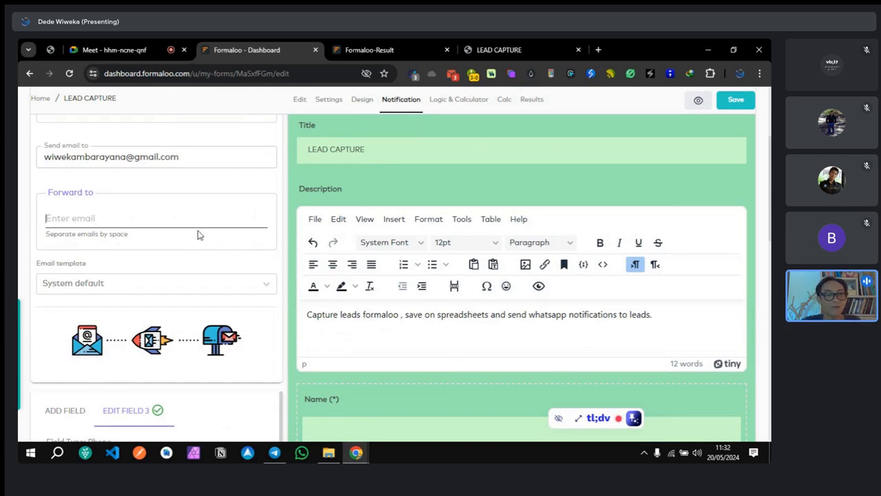
{"action": "type", "text": "dede"}
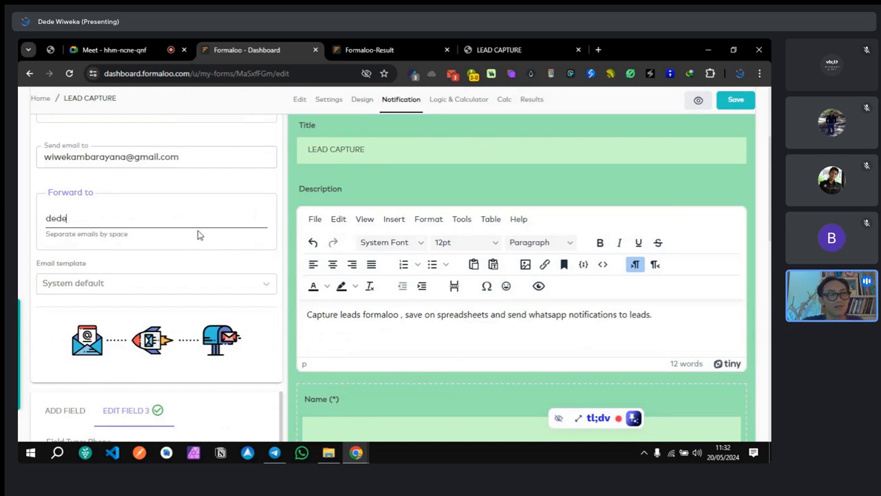
{"action": "type", "text": "@dede.com,dede"}
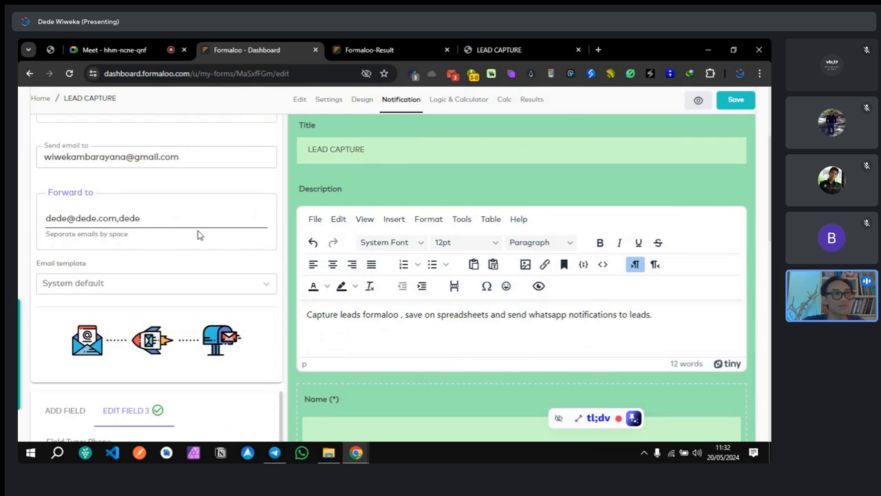
{"action": "left_click", "coordinate": [120, 219]}
{"action": "key", "text": "BackSpace"}
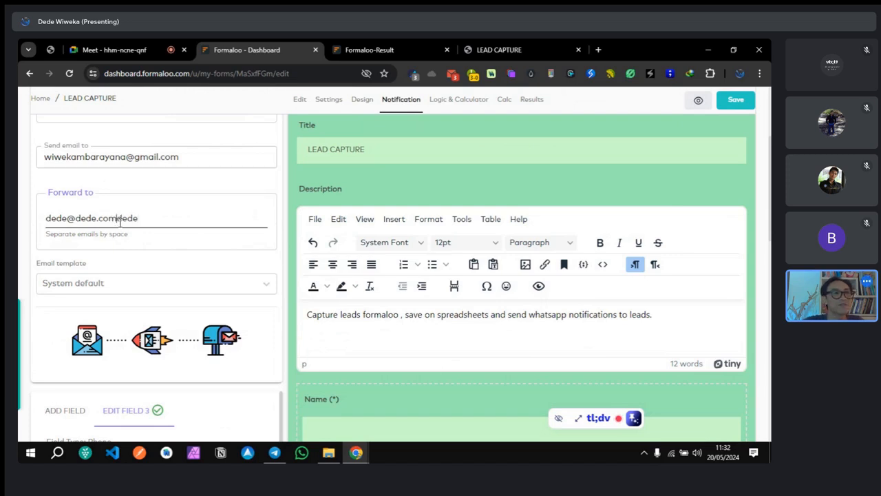
{"action": "key", "text": "space"}
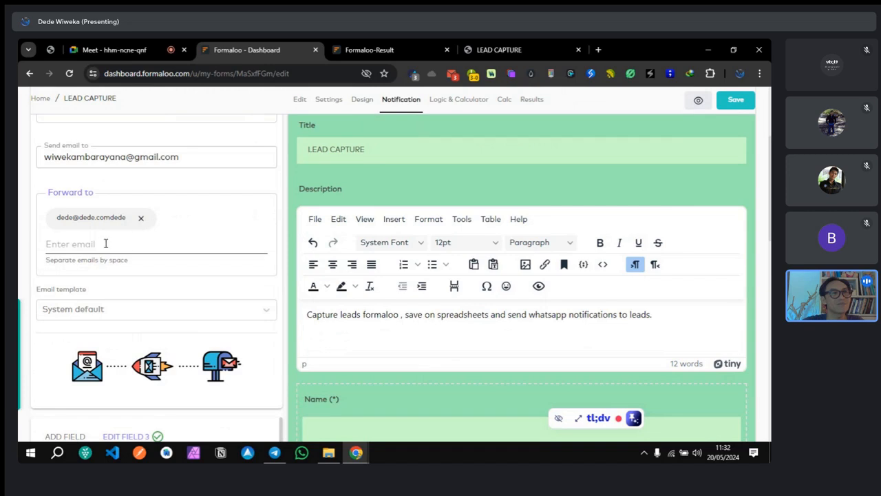
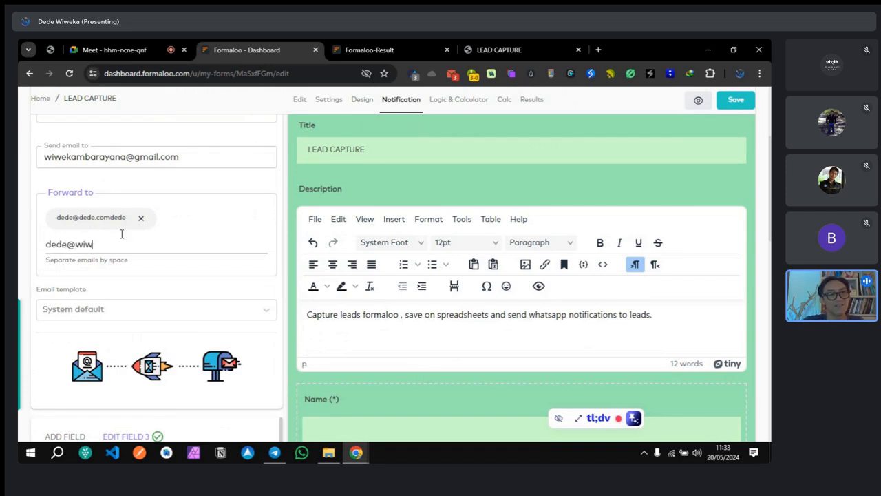
{"action": "key", "text": "space"}
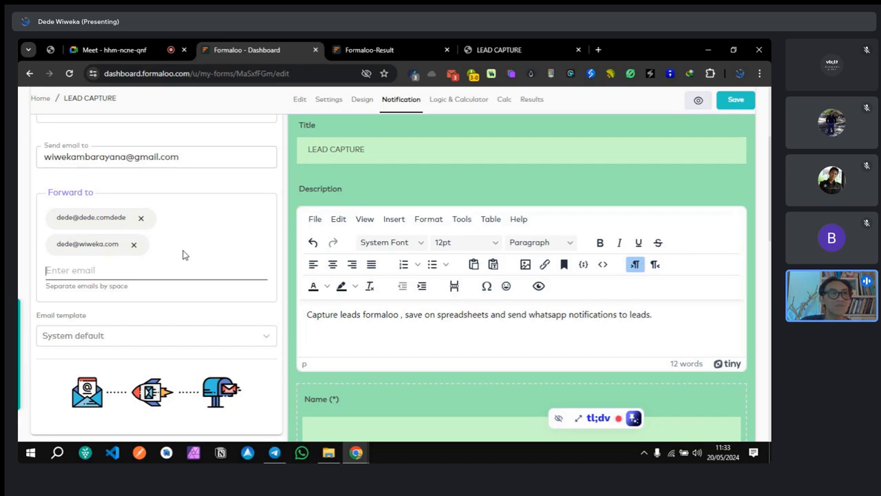
{"action": "left_click", "coordinate": [134, 244]}
Step: Remove the remaining forwarding address, leaving Forward to empty
{"action": "left_click", "coordinate": [140, 220]}
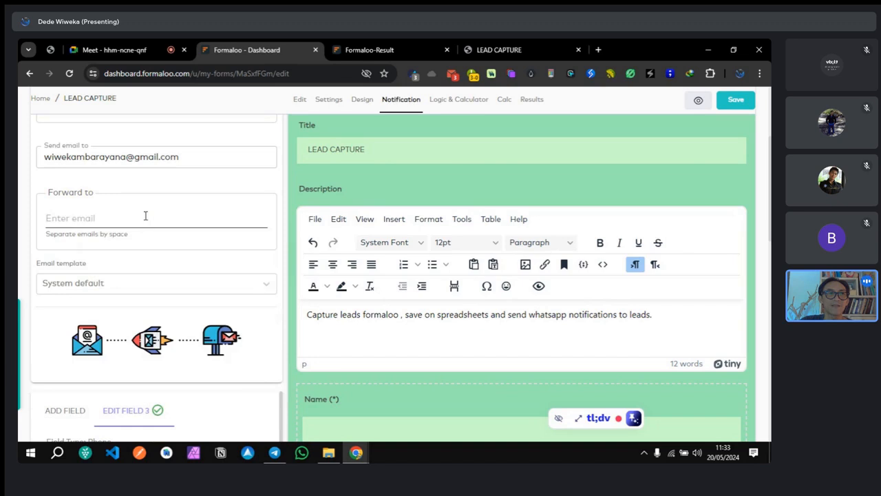
{"action": "scroll", "coordinate": [155, 201], "scroll_direction": "up", "scroll_amount": 3}
{"action": "left_click_drag", "start_coordinate": [47, 267], "coordinate": [180, 268]}
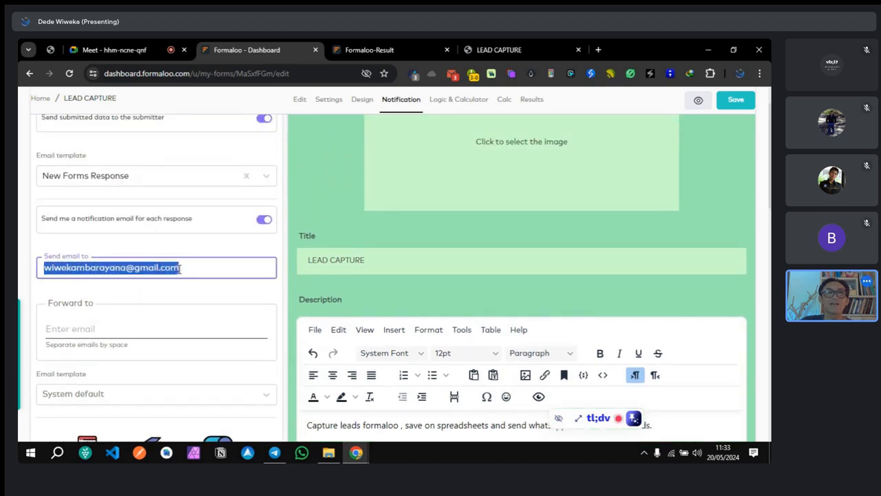
{"action": "left_click", "coordinate": [230, 241]}
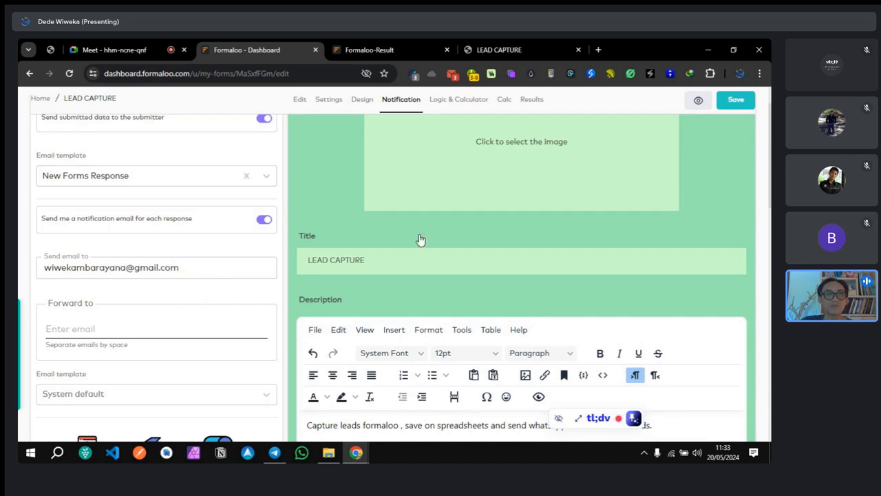
{"action": "scroll", "coordinate": [126, 337], "scroll_direction": "up", "scroll_amount": 1}
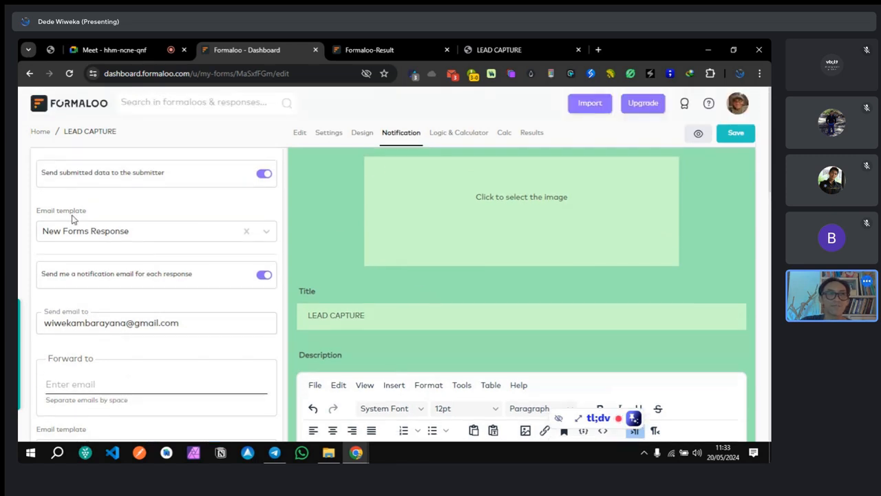
Step: Switch off 'Send submitted data to the submitter', return to Notification settings and save
{"action": "left_click", "coordinate": [266, 176]}
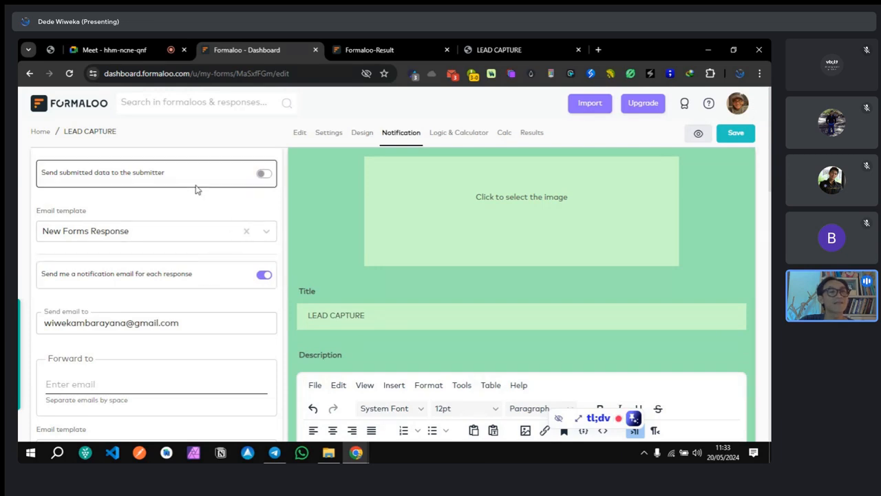
{"action": "left_click", "coordinate": [264, 175]}
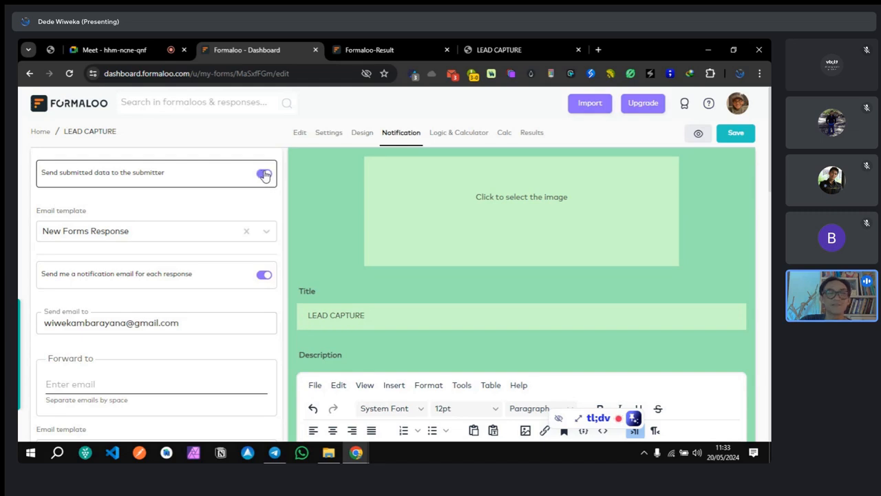
{"action": "left_click", "coordinate": [263, 177]}
{"action": "left_click", "coordinate": [263, 177]}
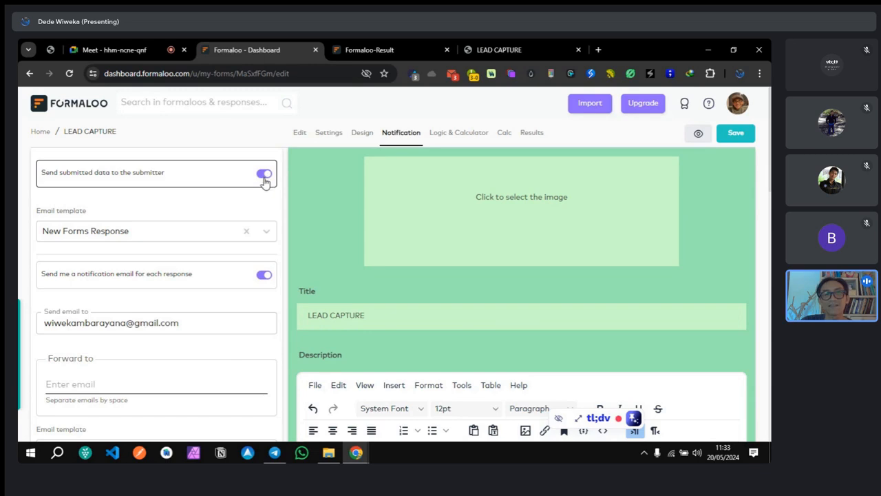
{"action": "left_click", "coordinate": [264, 175]}
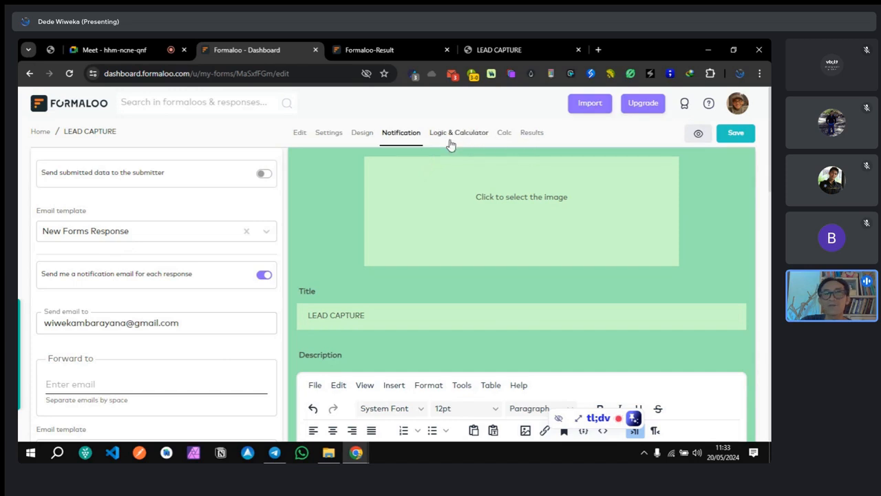
{"action": "scroll", "coordinate": [520, 304], "scroll_direction": "down", "scroll_amount": 6}
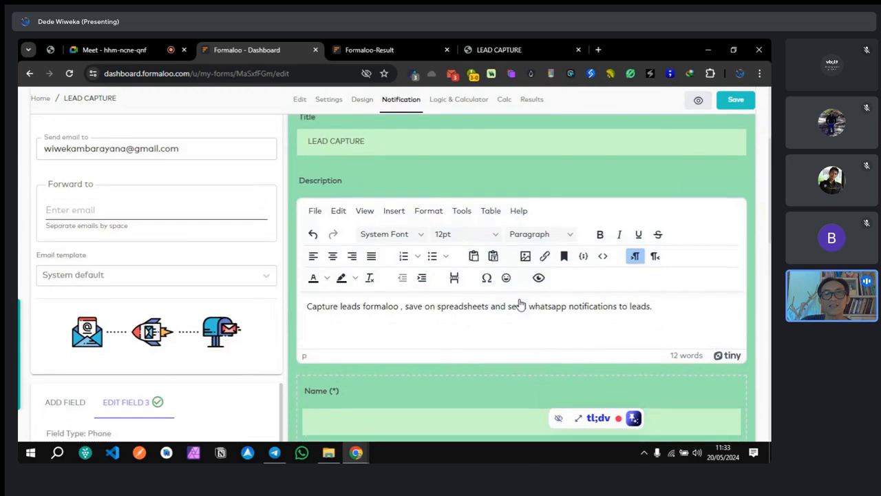
{"action": "scroll", "coordinate": [520, 304], "scroll_direction": "up", "scroll_amount": 6}
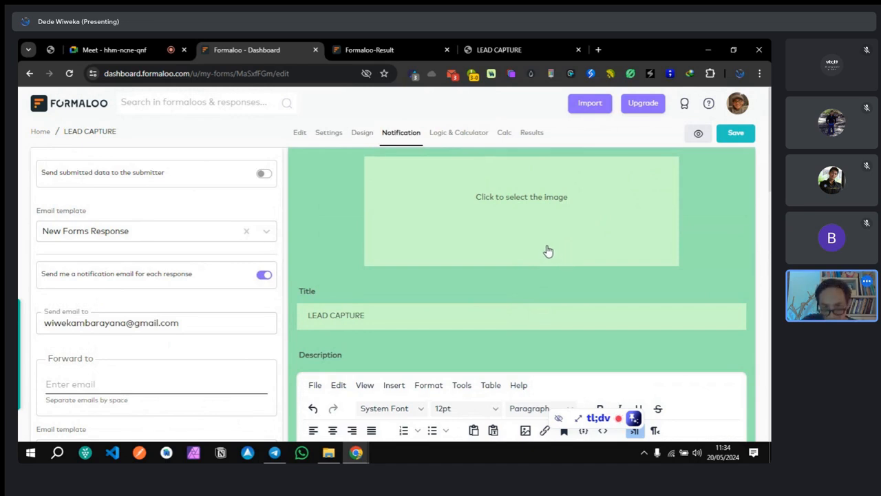
{"action": "scroll", "coordinate": [547, 250], "scroll_direction": "down", "scroll_amount": 3}
{"action": "scroll", "coordinate": [499, 307], "scroll_direction": "down", "scroll_amount": 3}
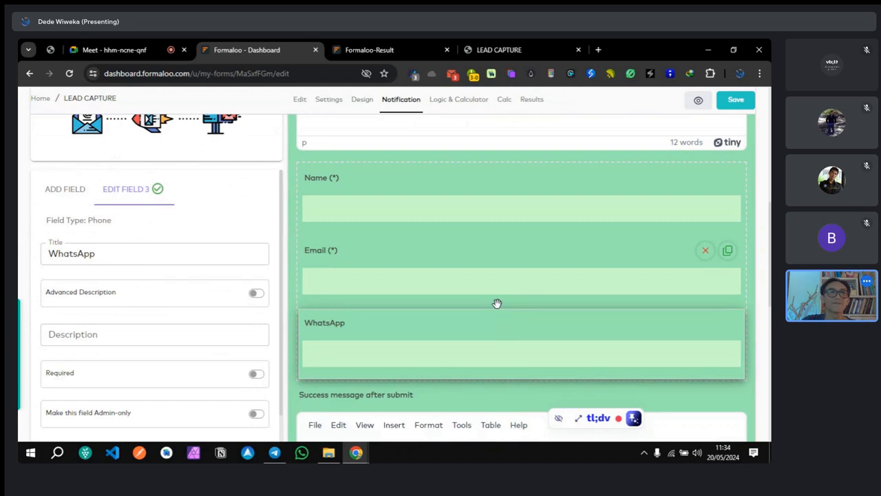
{"action": "scroll", "coordinate": [497, 304], "scroll_direction": "down", "scroll_amount": 1}
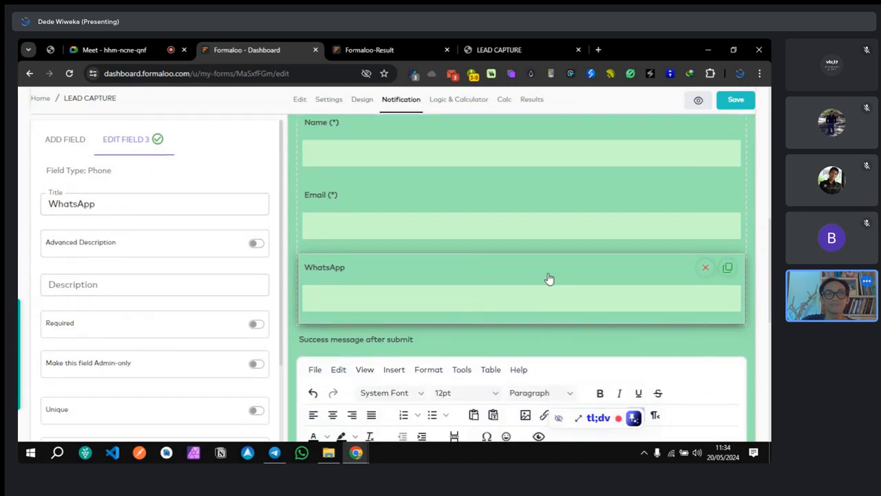
{"action": "left_click", "coordinate": [726, 100]}
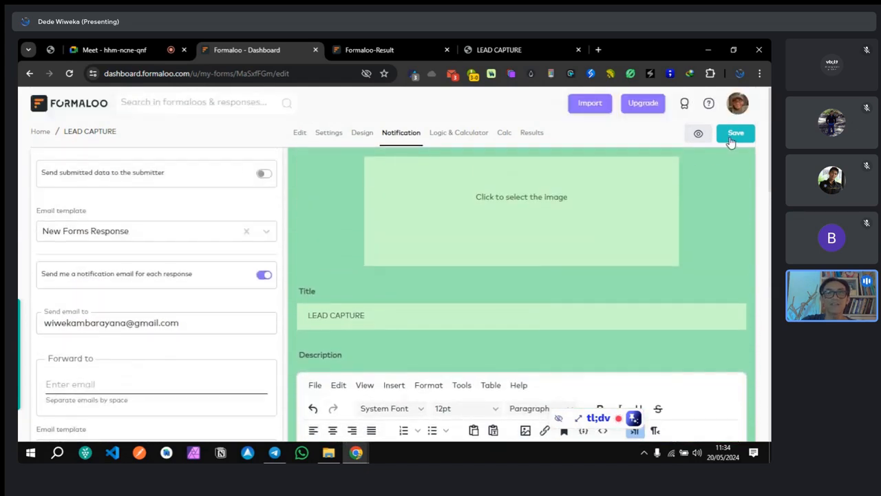
{"action": "left_click", "coordinate": [734, 137]}
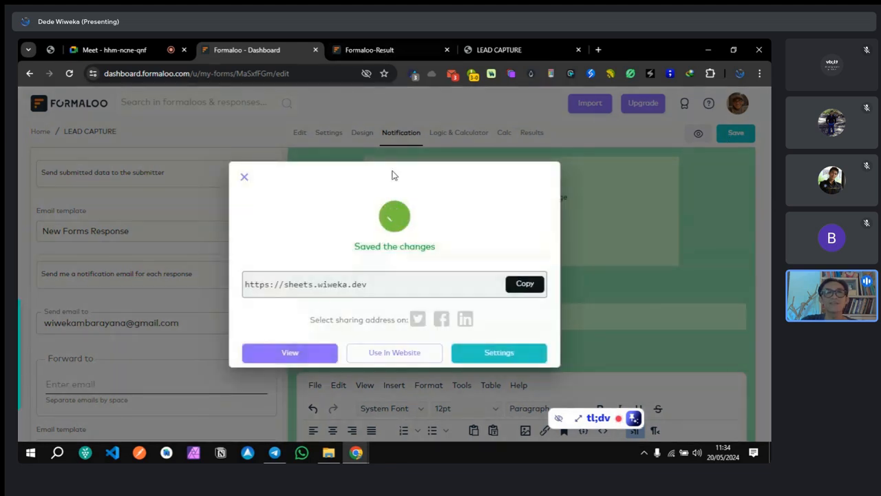
Step: Review the live LEAD CAPTURE form and its responses, then close the responses tab
{"action": "left_click", "coordinate": [513, 50]}
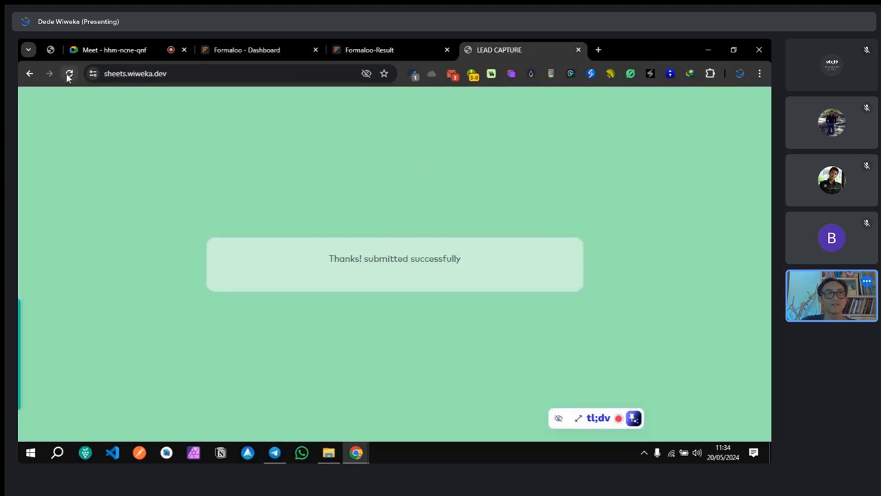
{"action": "left_click", "coordinate": [358, 51]}
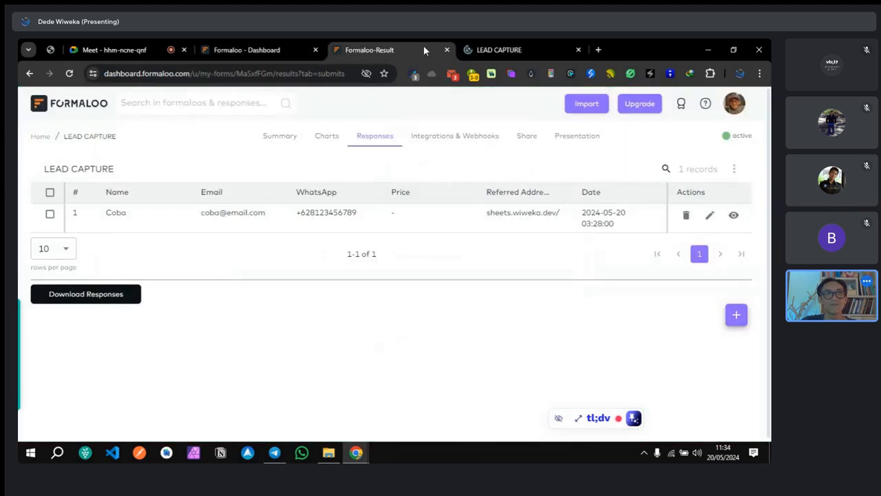
{"action": "left_click", "coordinate": [447, 50]}
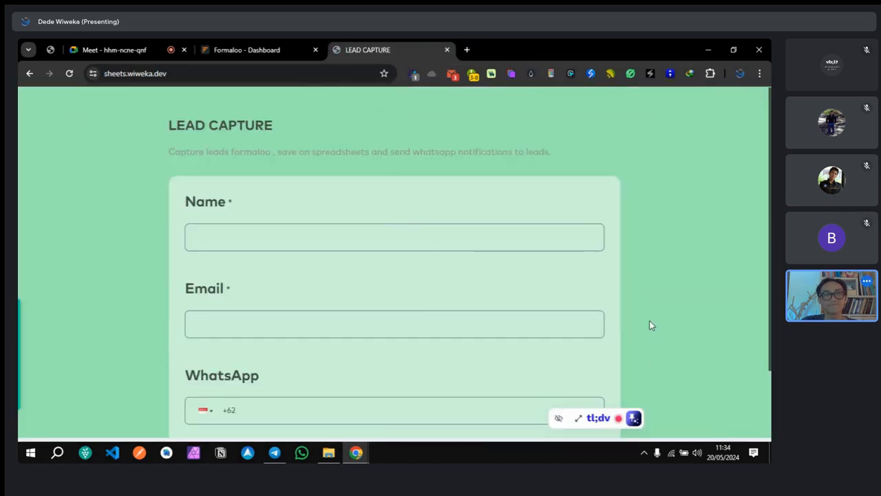
{"action": "left_click", "coordinate": [399, 230]}
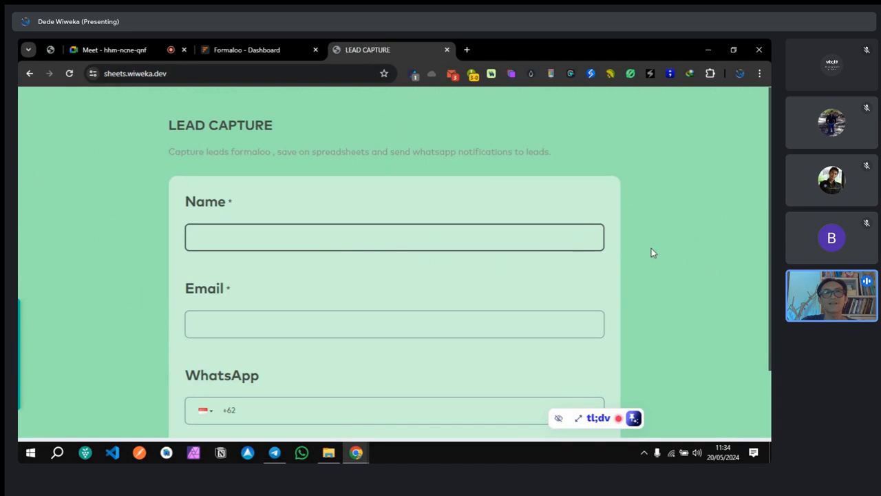
Step: Return to the form editor, dismiss the Saved confirmation, and head for the Home dashboard
{"action": "left_click", "coordinate": [246, 52]}
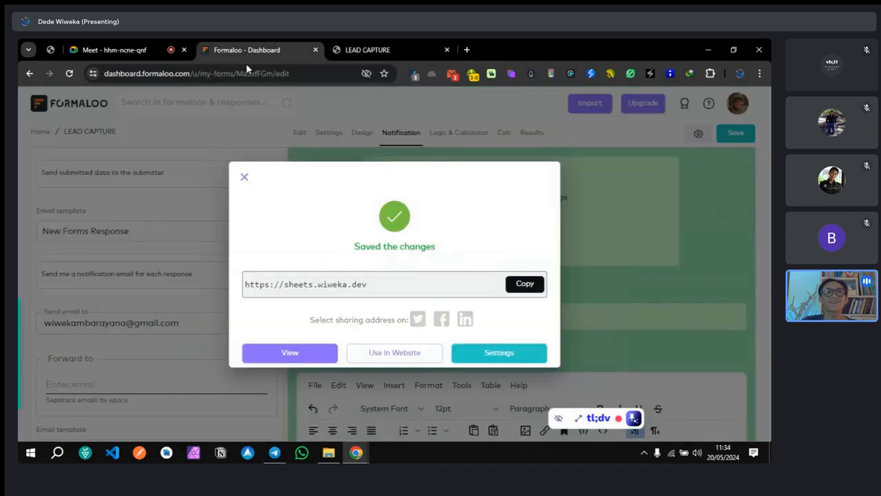
{"action": "left_click", "coordinate": [247, 178]}
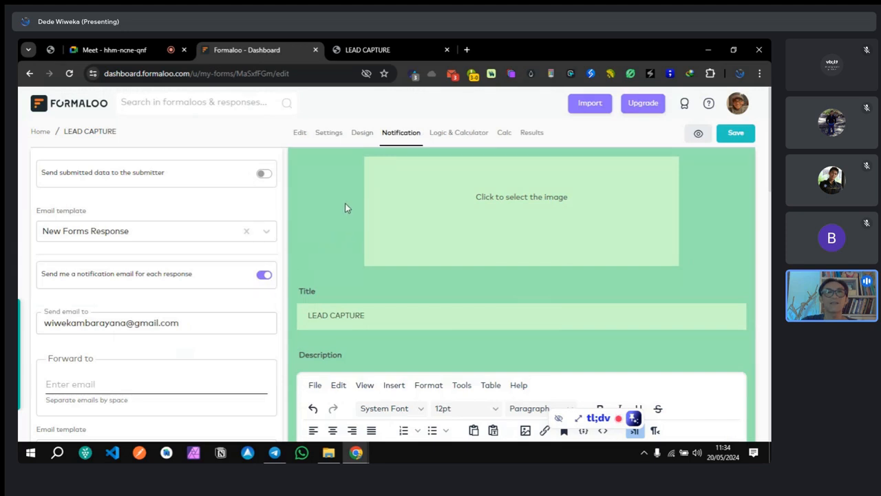
{"action": "left_click", "coordinate": [38, 132]}
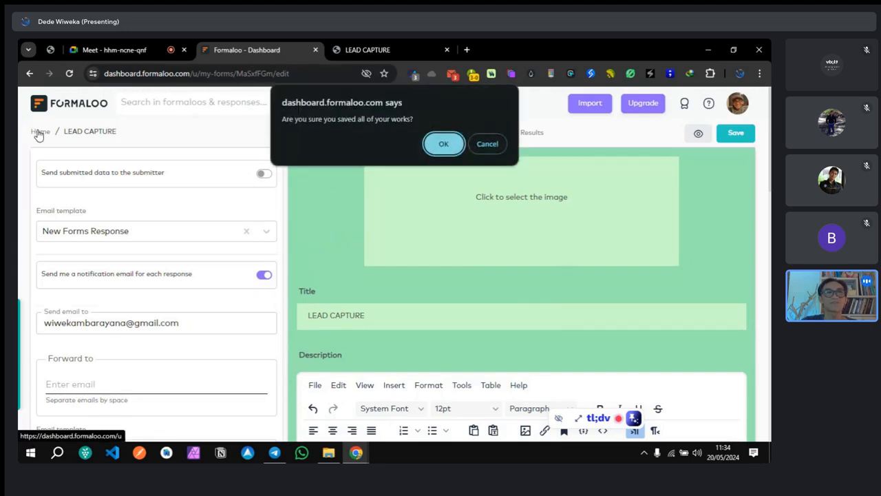
Step: Confirm leaving the editor and open the LEAD CAPTURE form's Integrations & Webhooks tab
{"action": "left_click", "coordinate": [443, 144]}
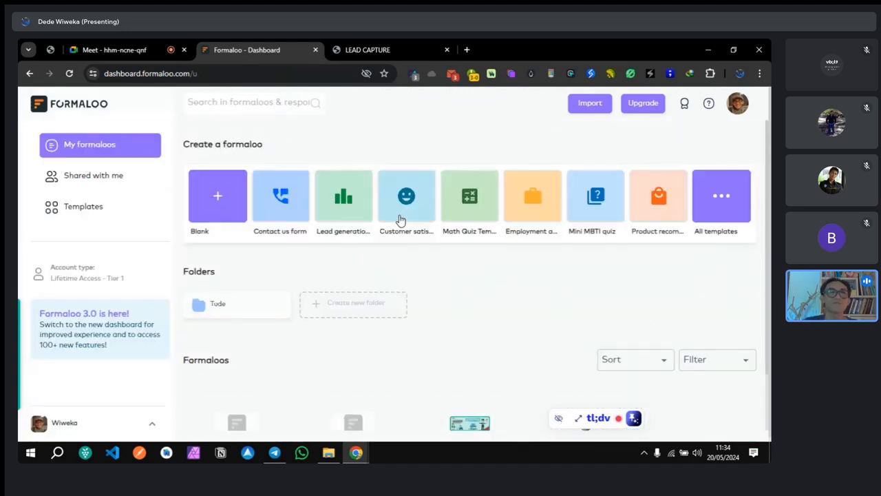
{"action": "scroll", "coordinate": [383, 270], "scroll_direction": "down", "scroll_amount": 1}
{"action": "scroll", "coordinate": [382, 270], "scroll_direction": "down", "scroll_amount": 1}
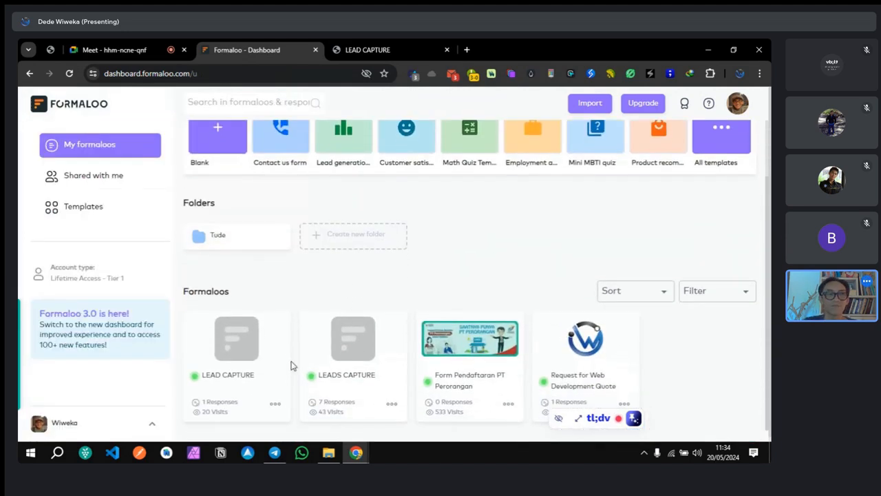
{"action": "left_click", "coordinate": [279, 406]}
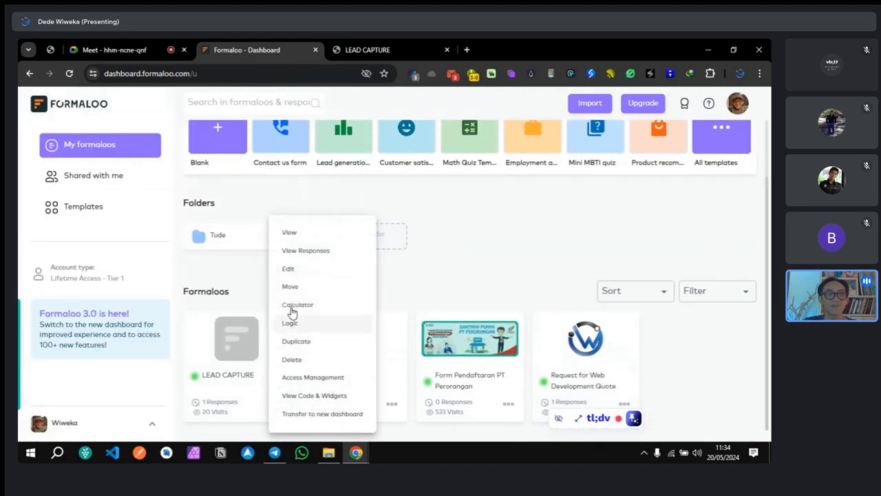
{"action": "left_click", "coordinate": [301, 254]}
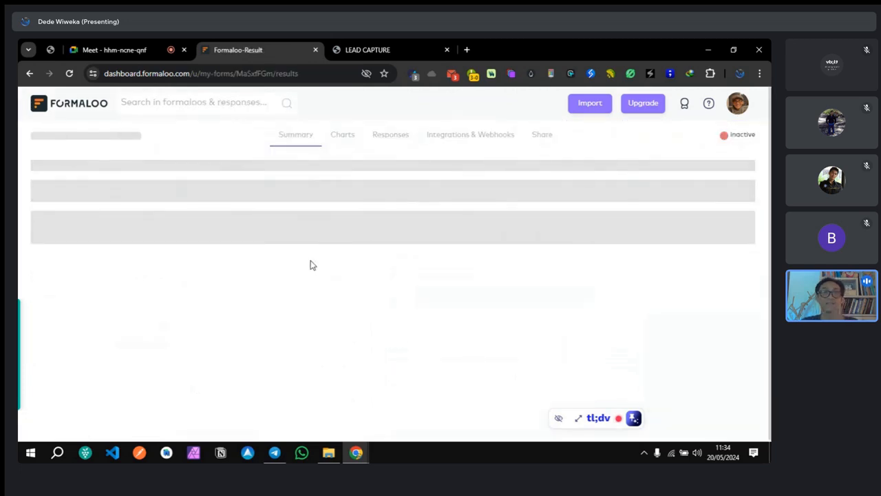
{"action": "left_click", "coordinate": [453, 138]}
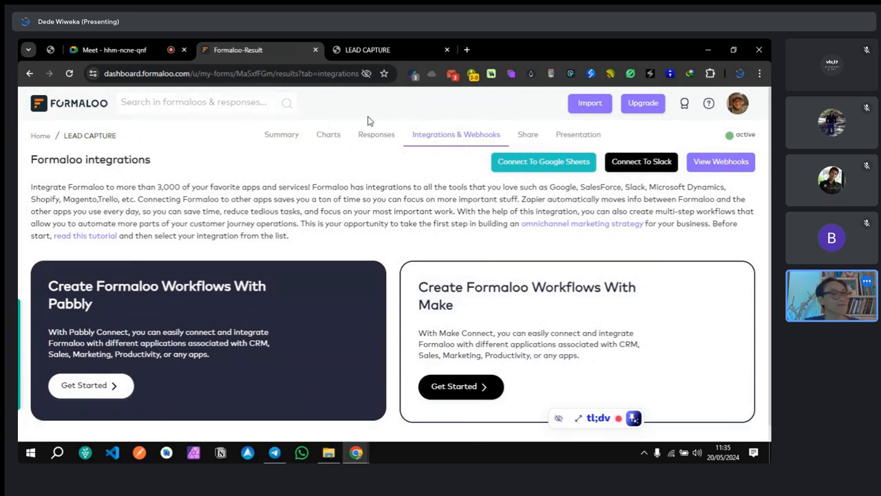
{"action": "left_click", "coordinate": [467, 49]}
Step: Create a blank Google spreadsheet with sheets.new and place its tab beside the Formaloo form
{"action": "type", "text": "sheets.new"}
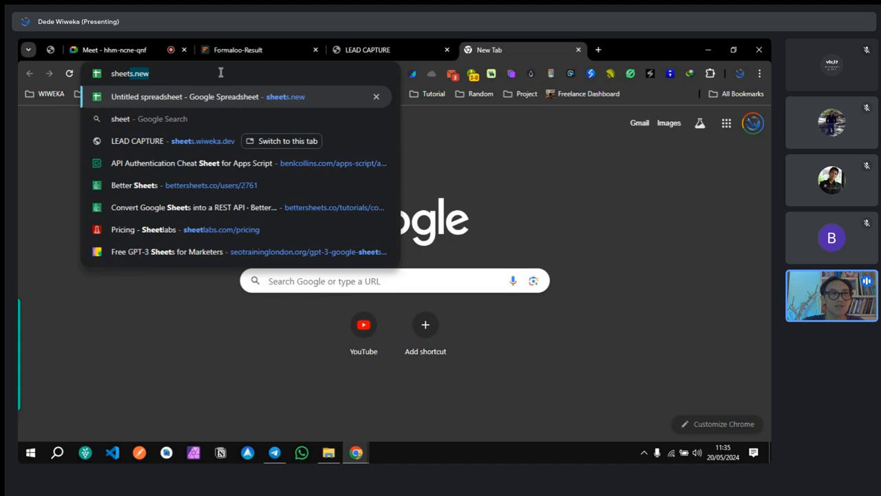
{"action": "key", "text": "Return"}
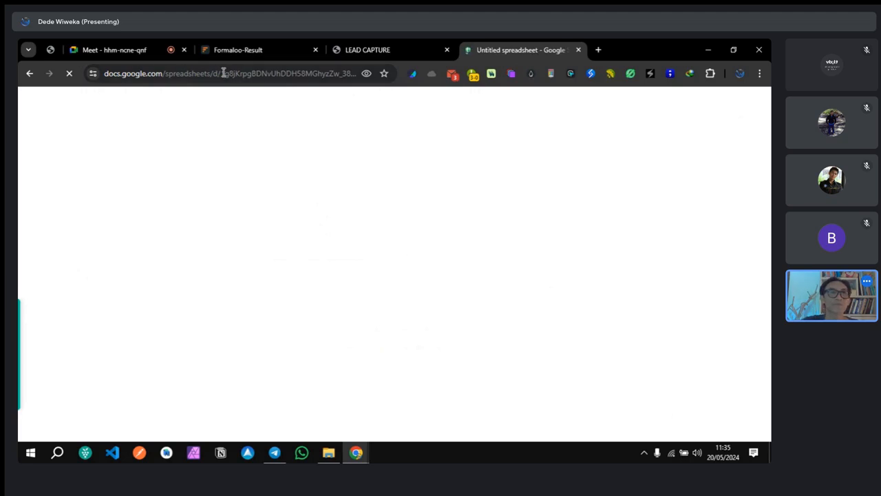
{"action": "left_click", "coordinate": [281, 48]}
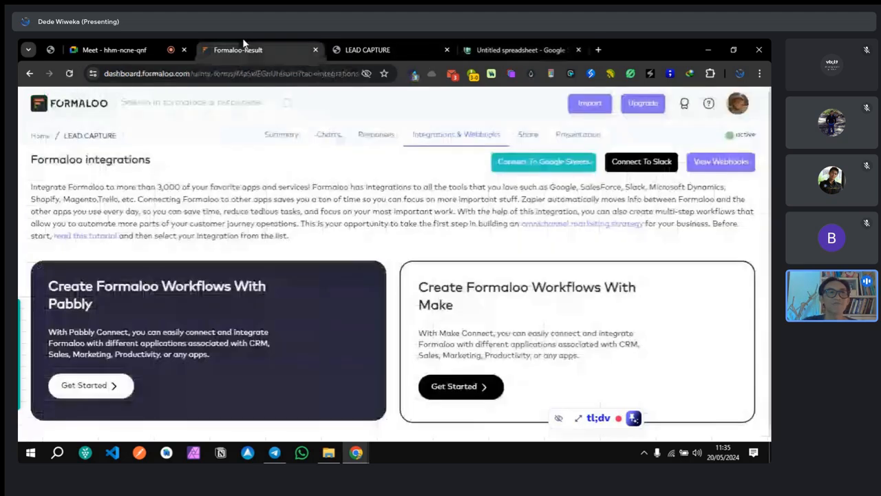
{"action": "left_click", "coordinate": [488, 54]}
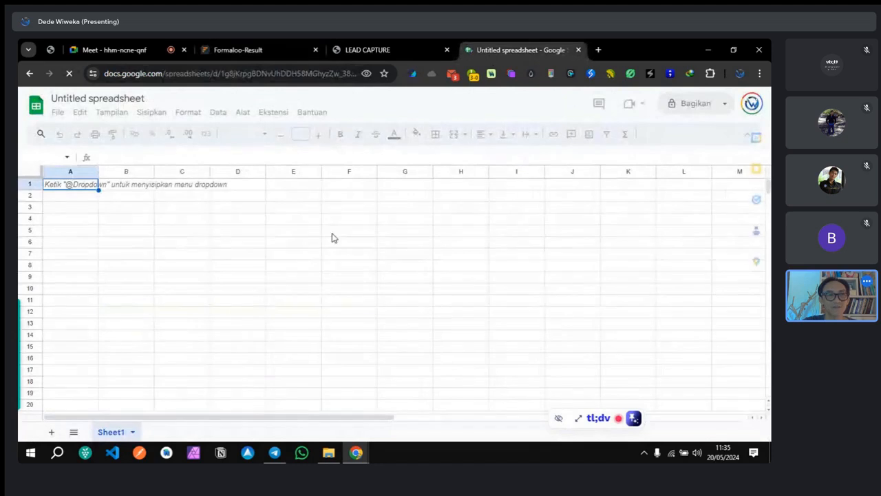
{"action": "left_click_drag", "start_coordinate": [365, 50], "coordinate": [478, 49]}
{"action": "left_click", "coordinate": [365, 50]}
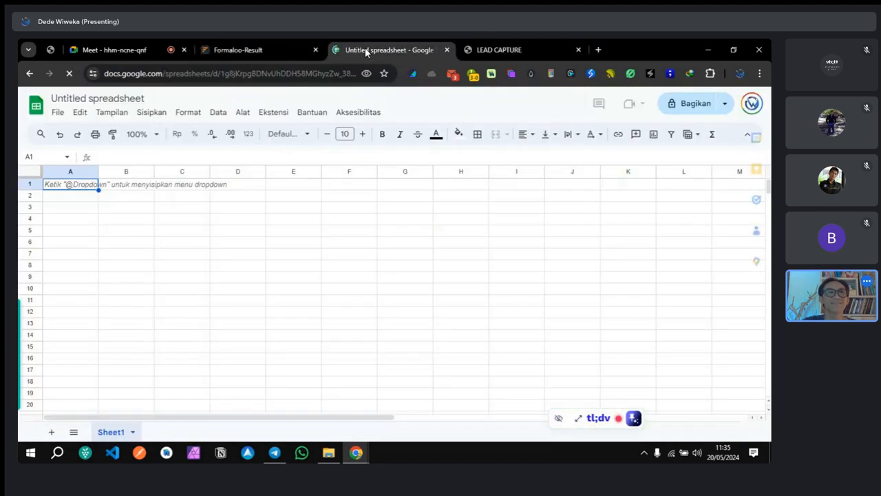
Step: Start Formaloo's Connect To Google Sheets dialog and focus its Sheet title field
{"action": "left_click", "coordinate": [270, 46]}
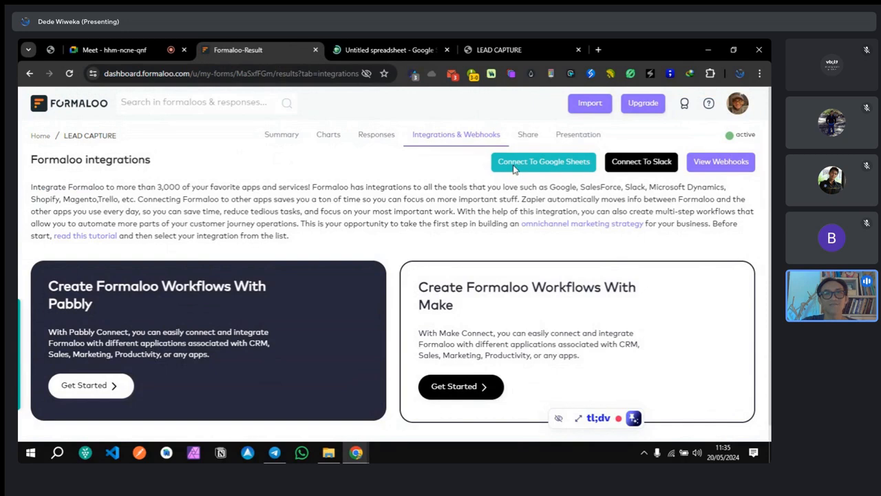
{"action": "left_click", "coordinate": [512, 167]}
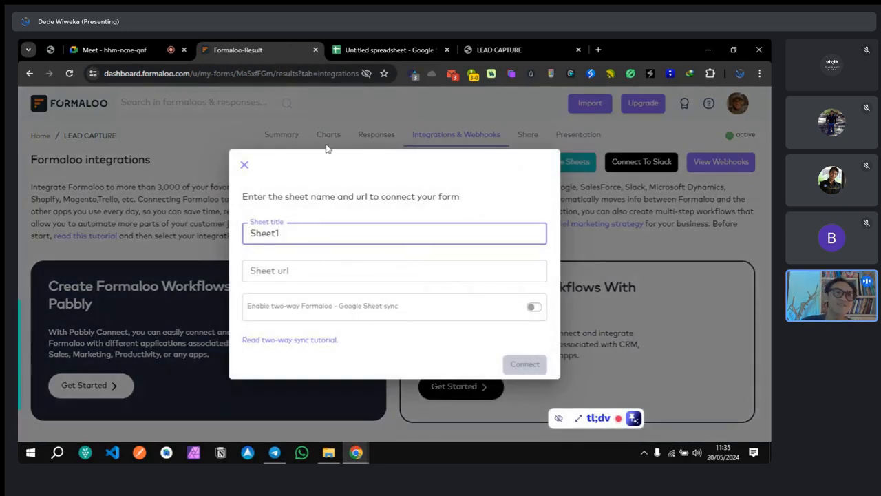
{"action": "left_click", "coordinate": [315, 214]}
{"action": "left_click", "coordinate": [274, 231]}
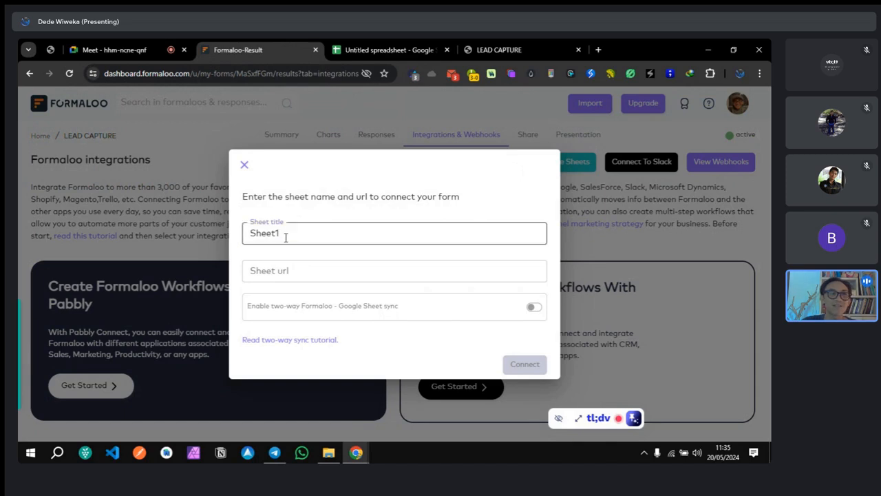
{"action": "left_click", "coordinate": [363, 44]}
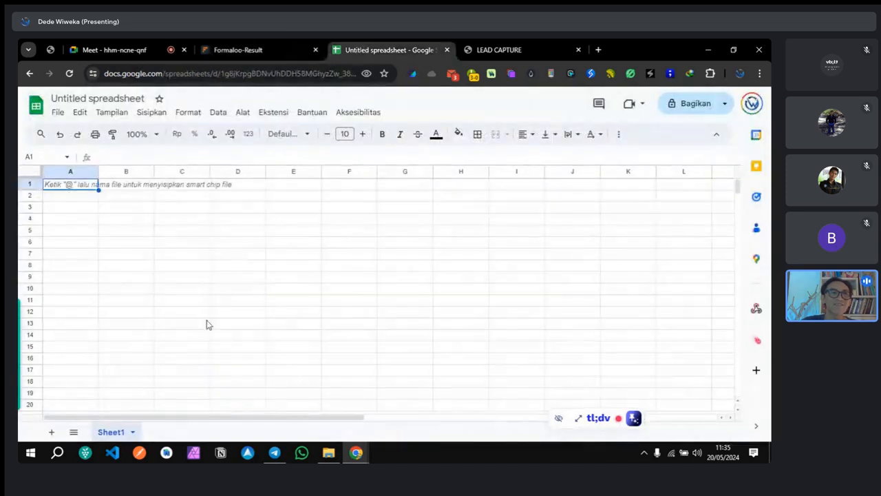
Step: Try renaming the Sheet1 tab, then check Formaloo's Sheet title field before returning
{"action": "double_click", "coordinate": [113, 436]}
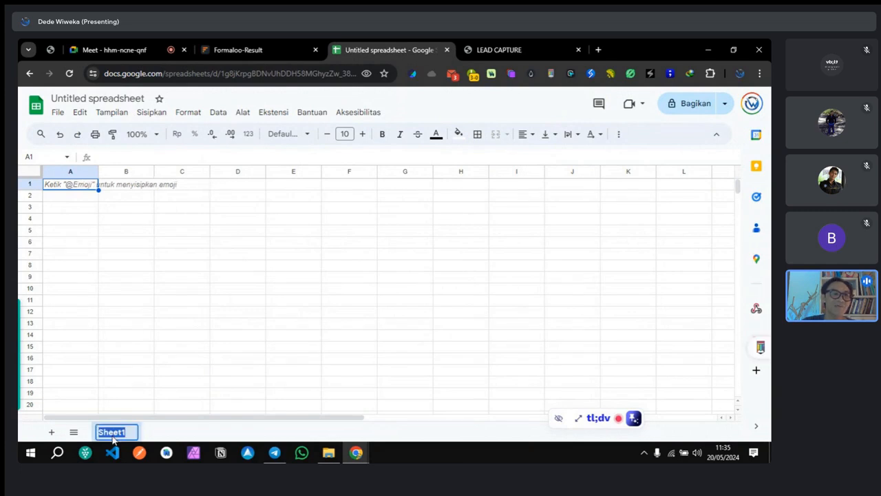
{"action": "left_click", "coordinate": [118, 434]}
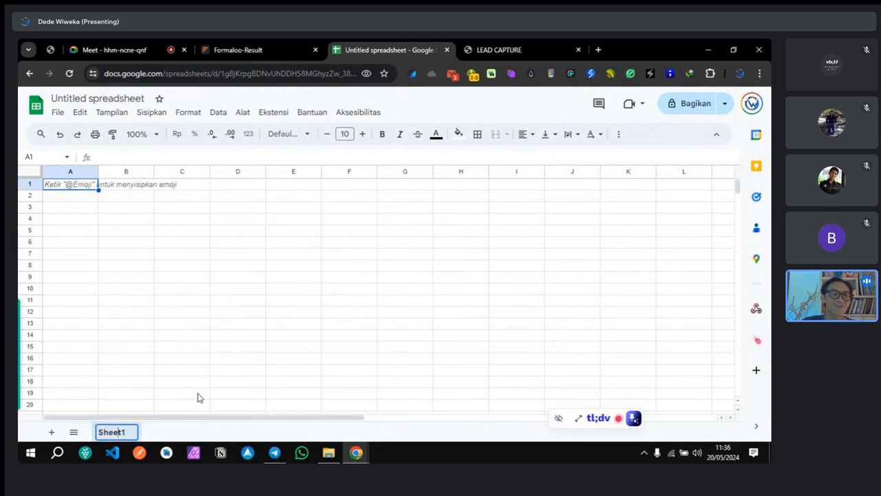
{"action": "left_click", "coordinate": [198, 398]}
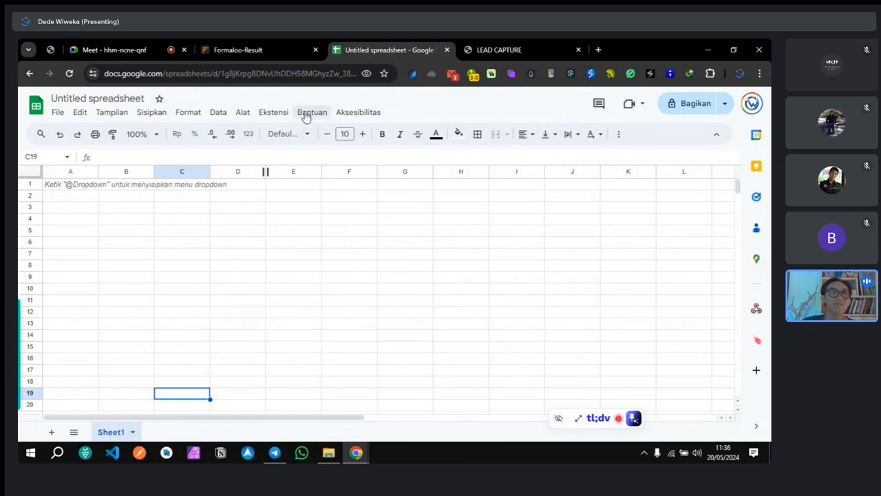
{"action": "left_click", "coordinate": [249, 52]}
{"action": "left_click", "coordinate": [292, 239]}
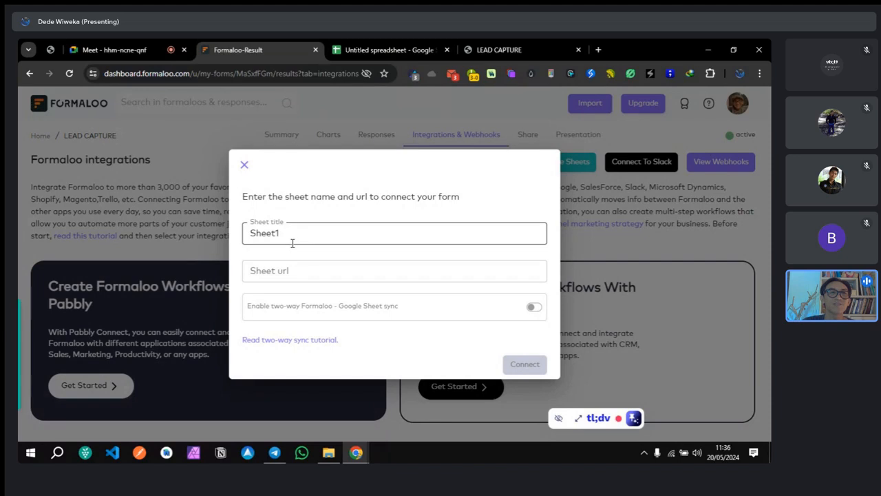
{"action": "left_click", "coordinate": [386, 50]}
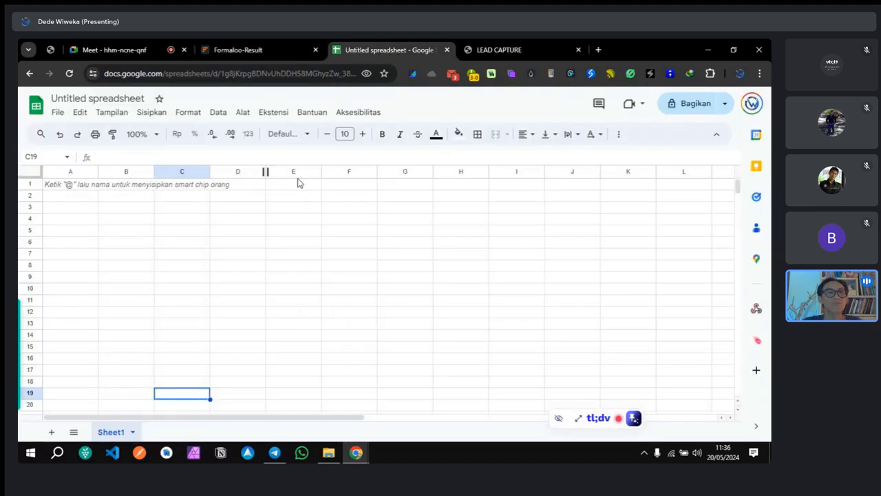
Step: Rename the Sheet1 tab to FORMALOO and copy the new sheet name
{"action": "double_click", "coordinate": [113, 432]}
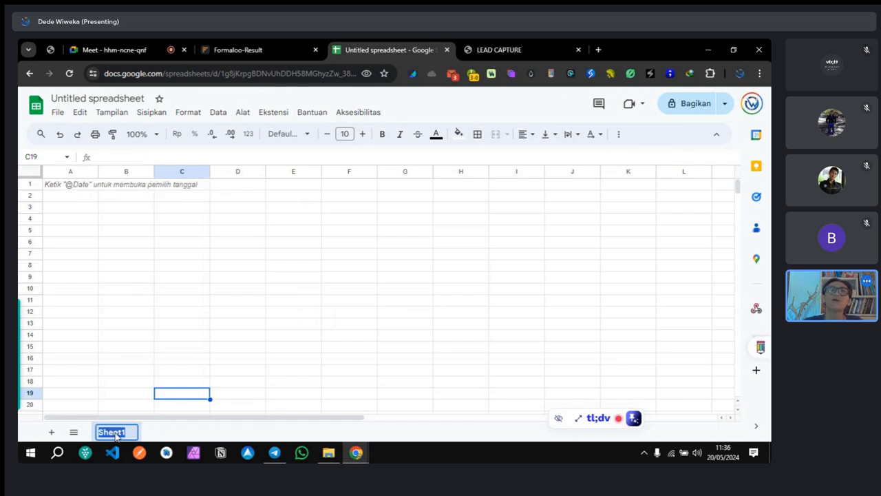
{"action": "type", "text": "F"}
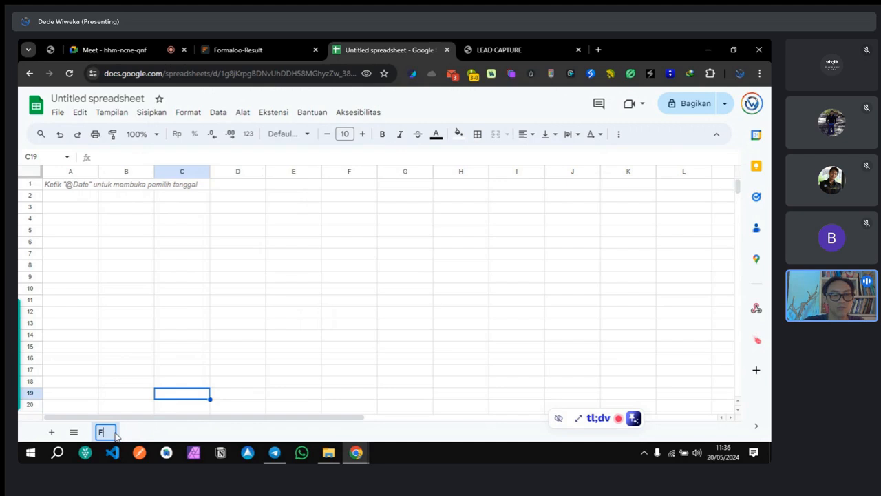
{"action": "type", "text": "ORMALOO"}
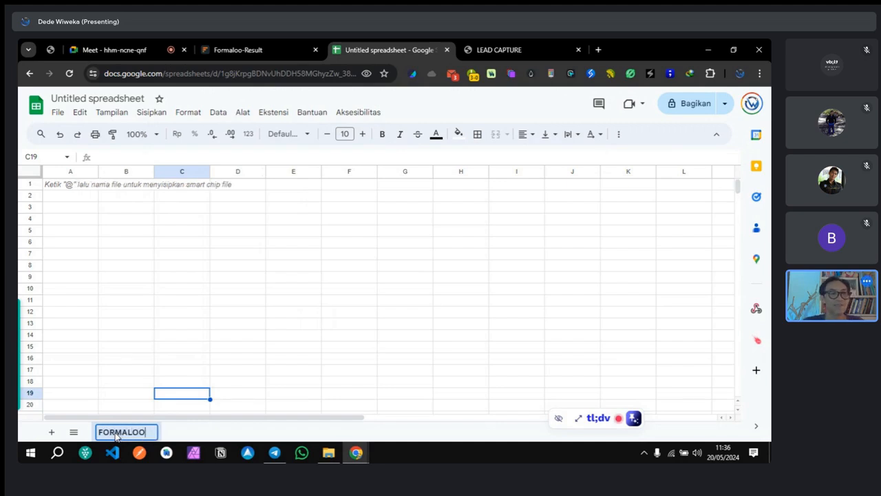
{"action": "left_click", "coordinate": [152, 391]}
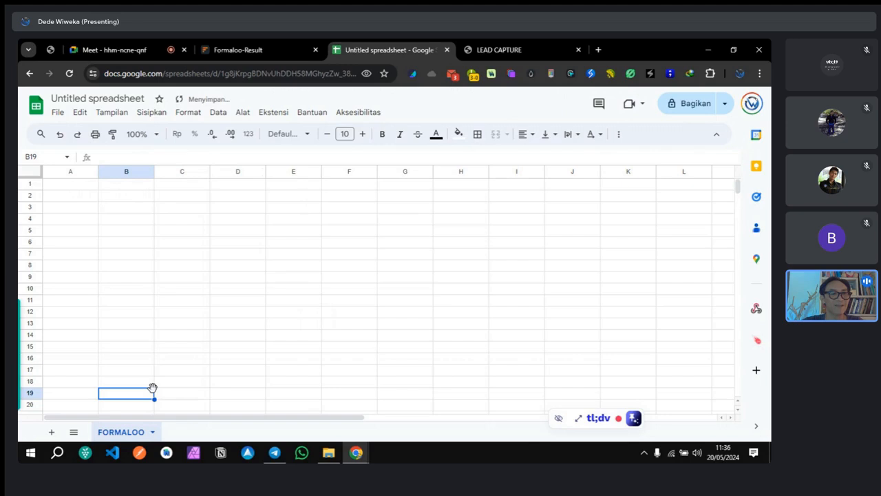
{"action": "double_click", "coordinate": [128, 432]}
{"action": "right_click", "coordinate": [128, 433]}
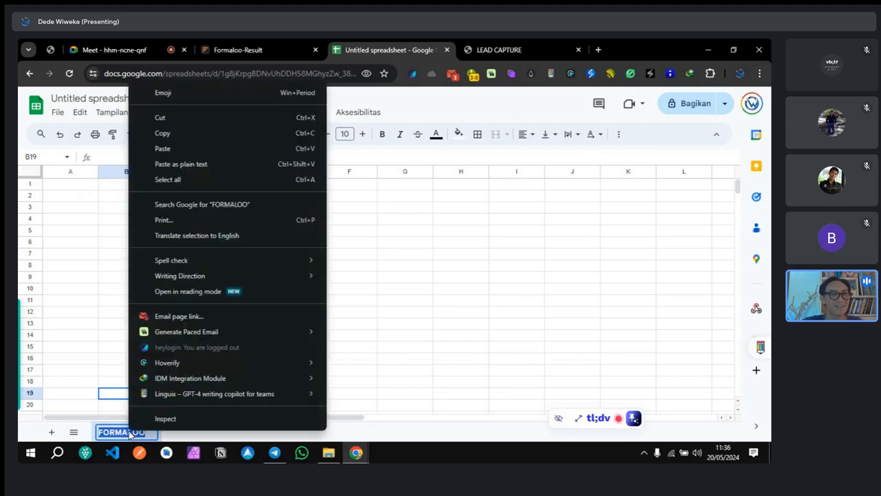
{"action": "left_click", "coordinate": [181, 134]}
{"action": "left_click", "coordinate": [256, 348]}
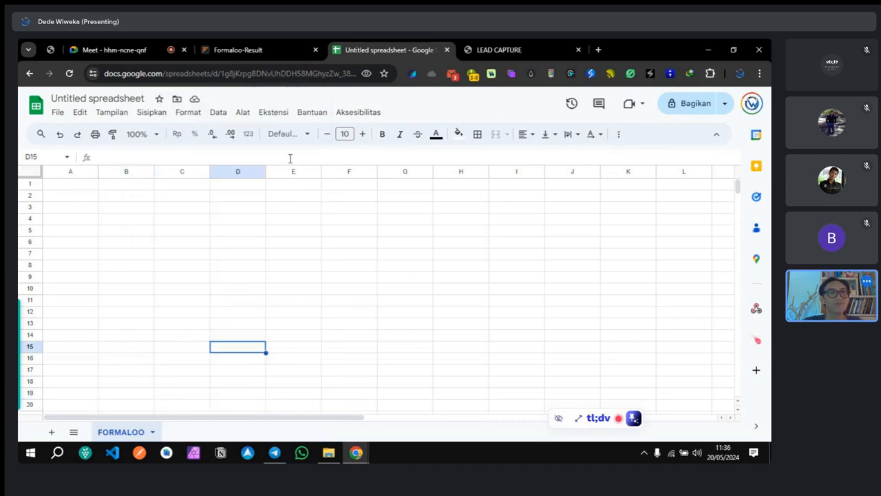
{"action": "left_click", "coordinate": [223, 45]}
Step: Replace Sheet1 with FORMALOO in the connection's Sheet title field
{"action": "left_click_drag", "start_coordinate": [310, 234], "coordinate": [249, 234]}
{"action": "right_click", "coordinate": [285, 235]}
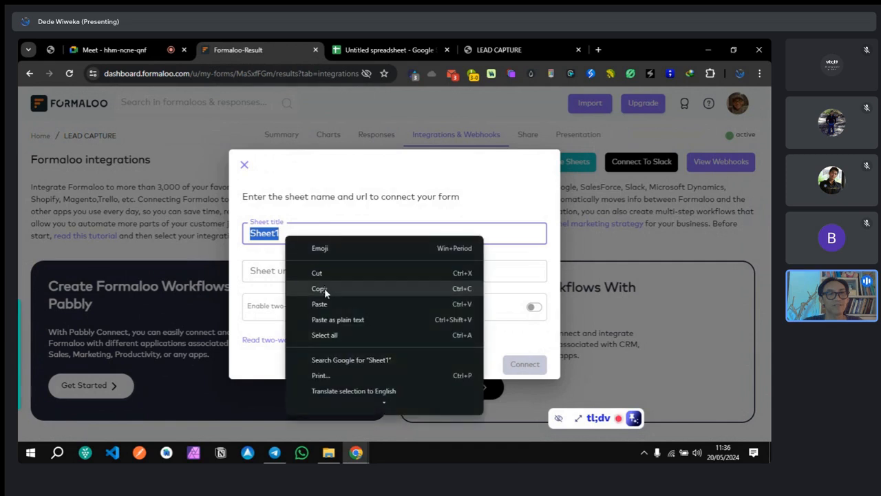
{"action": "left_click", "coordinate": [260, 290]}
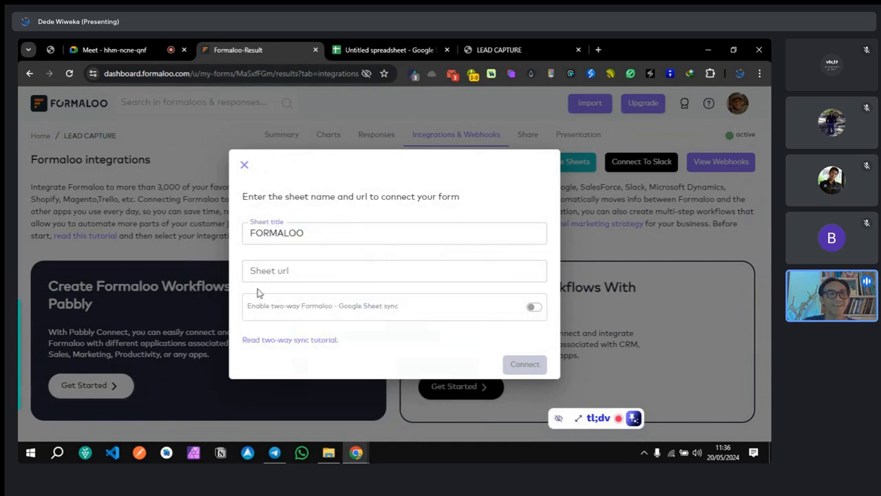
{"action": "left_click", "coordinate": [307, 273]}
{"action": "left_click", "coordinate": [344, 256]}
Step: Copy the spreadsheet's full web address and prepare to paste it into the Sheet url field
{"action": "left_click", "coordinate": [396, 44]}
{"action": "left_click", "coordinate": [208, 76]}
{"action": "left_click", "coordinate": [123, 82]}
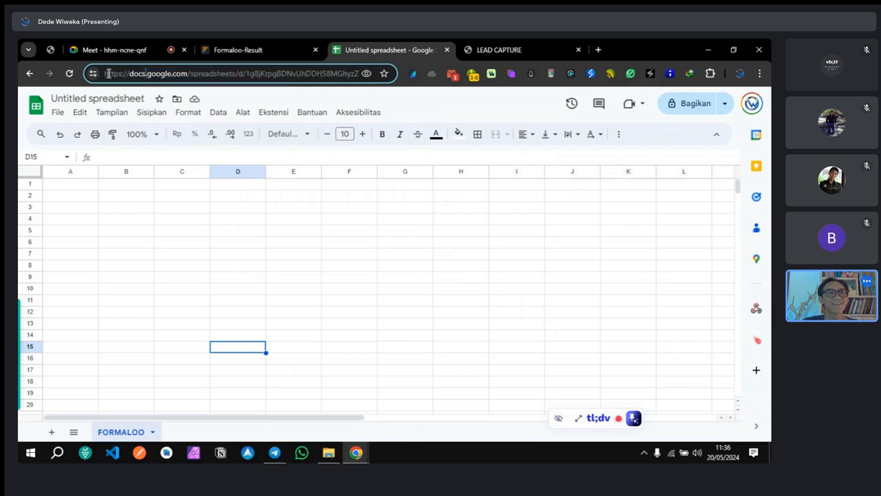
{"action": "left_click_drag", "start_coordinate": [105, 74], "coordinate": [322, 76]}
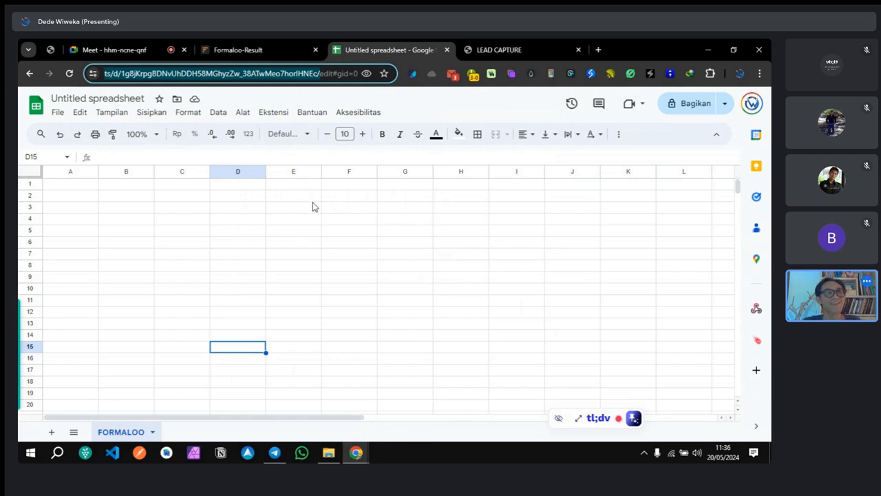
{"action": "right_click", "coordinate": [238, 74]}
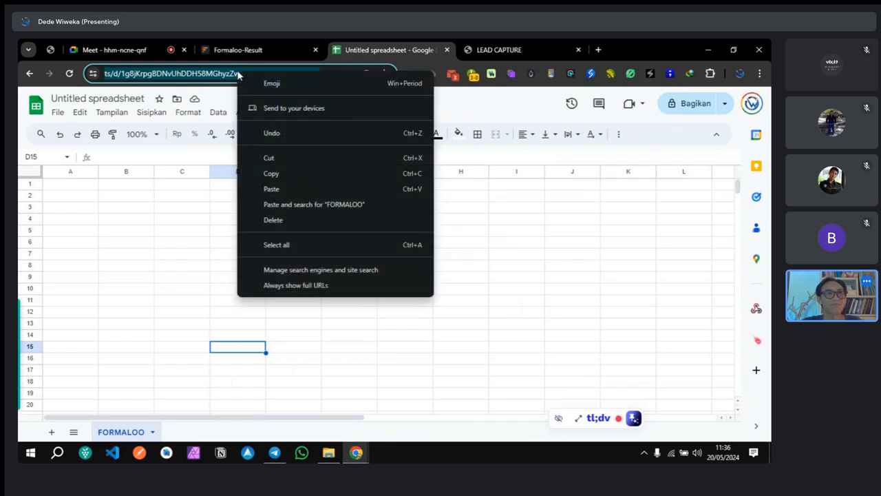
{"action": "left_click", "coordinate": [271, 174]}
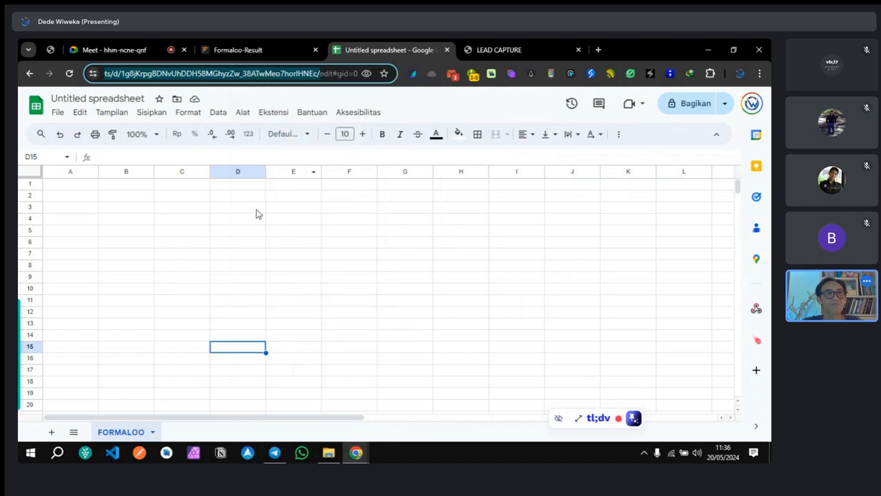
{"action": "left_click", "coordinate": [236, 50]}
{"action": "left_click", "coordinate": [261, 269]}
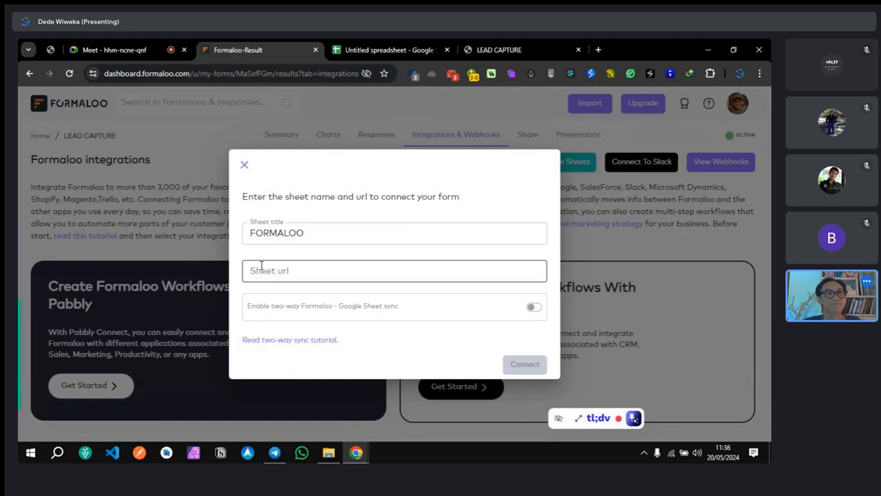
{"action": "right_click", "coordinate": [261, 269]}
Step: Paste the spreadsheet URL, enable two-way sync, connect, and resync the form's data
{"action": "left_click", "coordinate": [289, 165]}
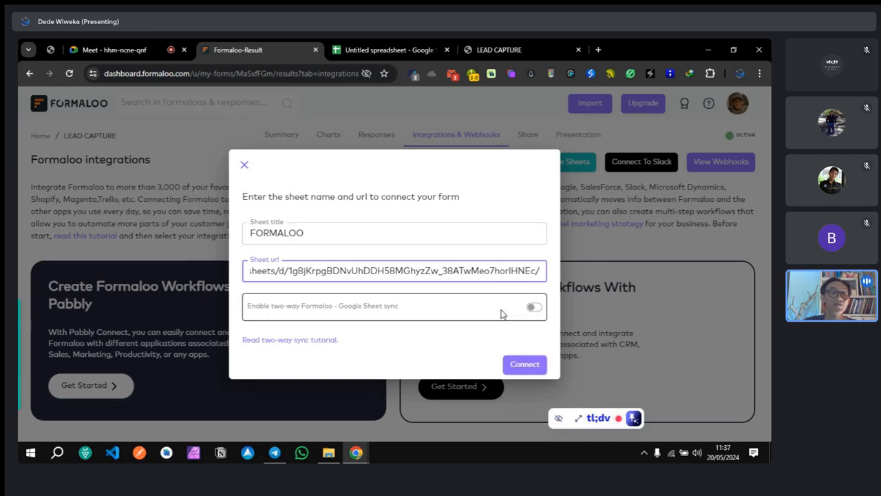
{"action": "left_click", "coordinate": [534, 307]}
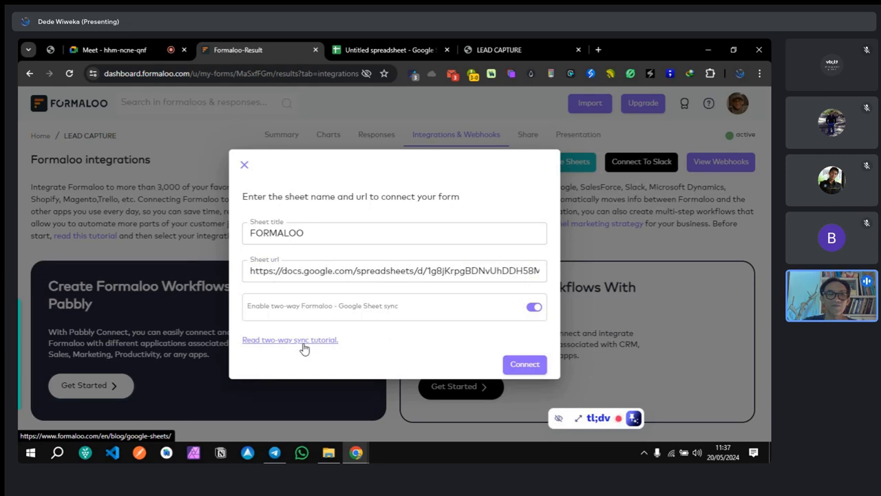
{"action": "left_click", "coordinate": [526, 367]}
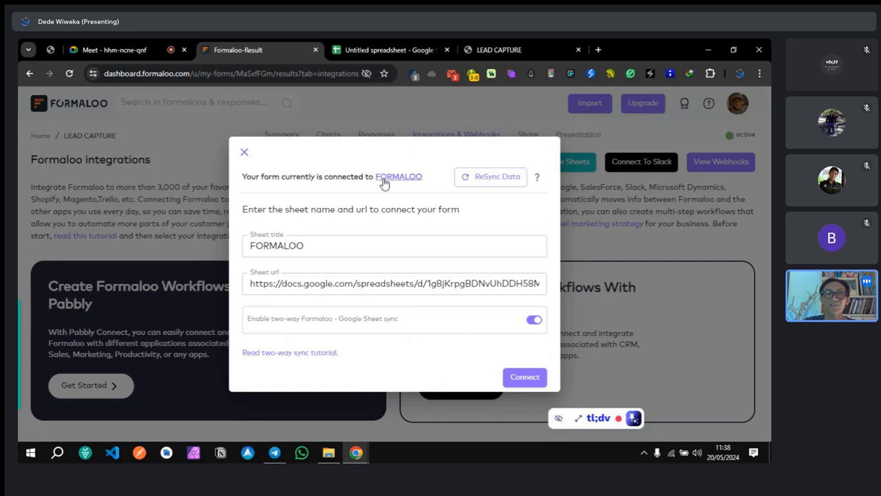
{"action": "left_click", "coordinate": [482, 184]}
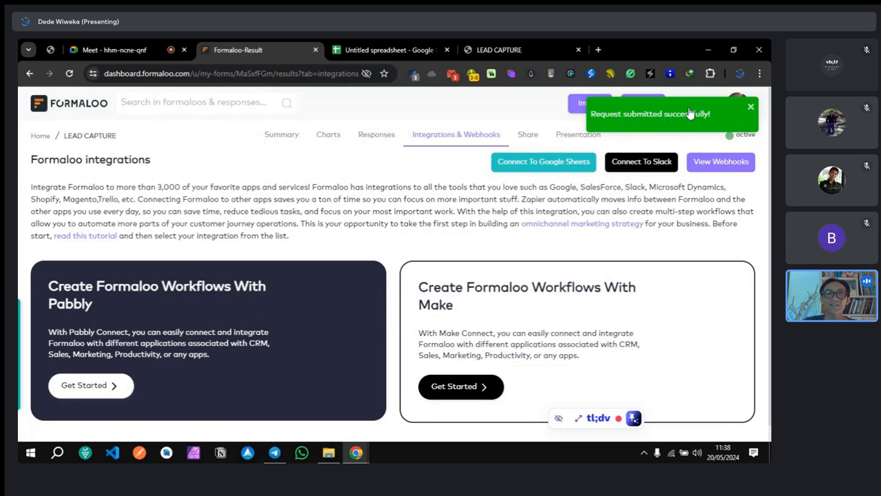
Step: Dismiss the success notification and switch to the spreadsheet receiving the form data
{"action": "left_click", "coordinate": [750, 108]}
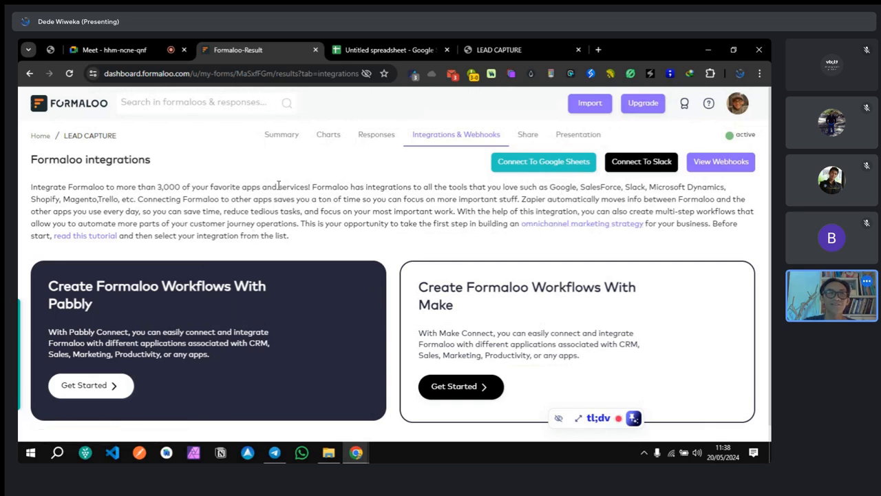
{"action": "left_click", "coordinate": [384, 51]}
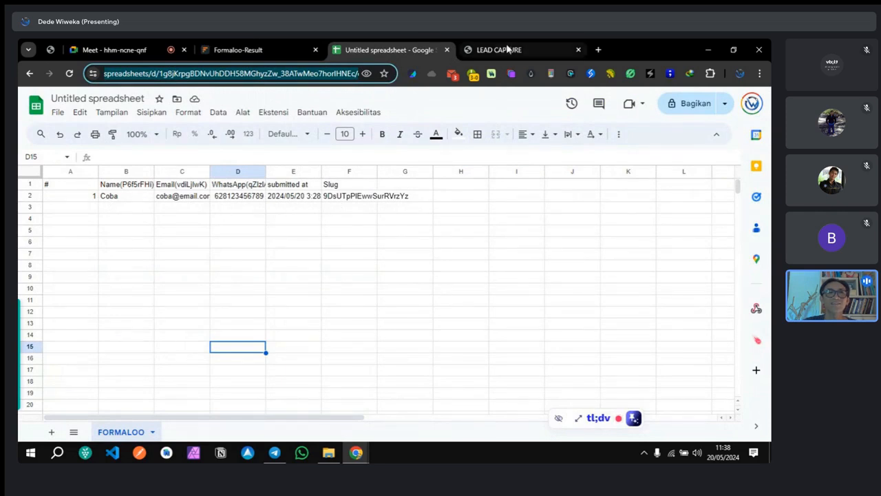
{"action": "left_click", "coordinate": [278, 48]}
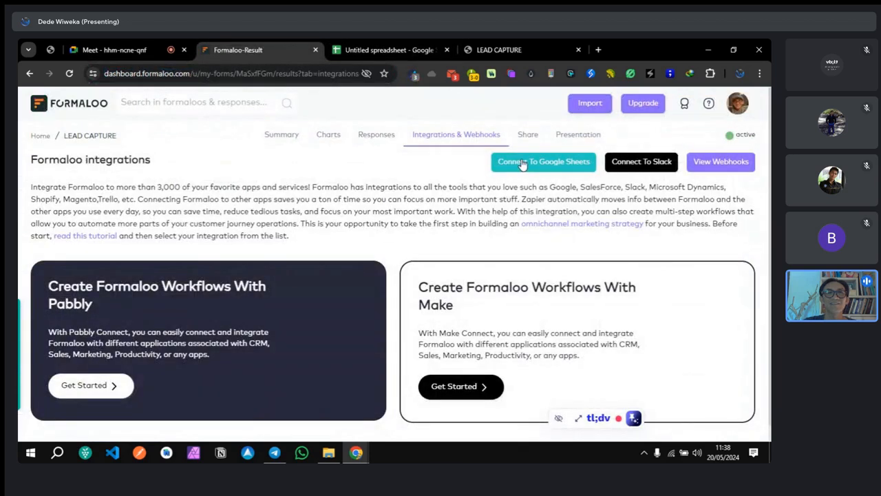
{"action": "left_click", "coordinate": [385, 50]}
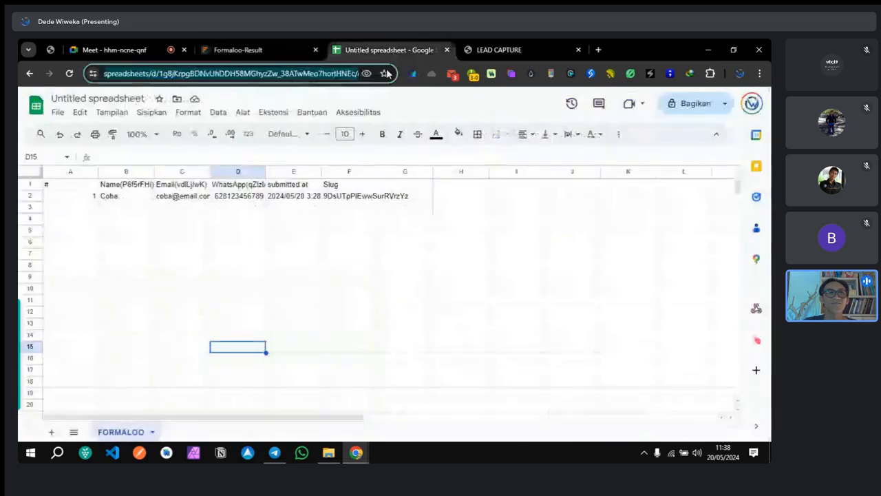
Step: Inspect the synced Name, Email, WhatsApp, submitted at and Slug headers and the Slug value
{"action": "left_click", "coordinate": [127, 187]}
{"action": "left_click", "coordinate": [180, 186]}
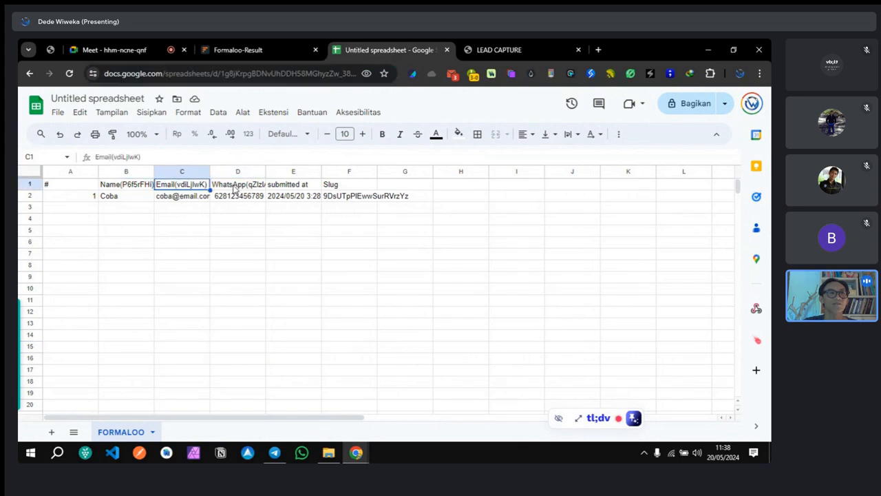
{"action": "left_click", "coordinate": [234, 186]}
{"action": "left_click", "coordinate": [292, 187]}
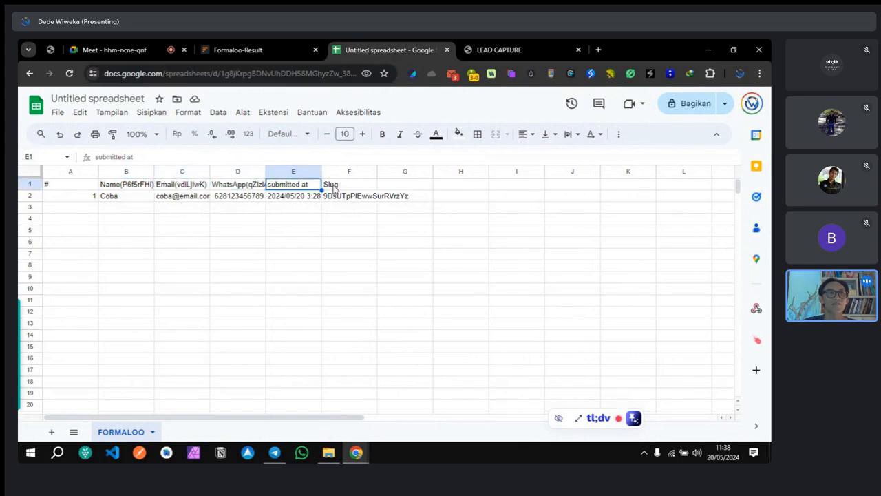
{"action": "left_click", "coordinate": [333, 186]}
{"action": "left_click", "coordinate": [346, 198]}
{"action": "left_click", "coordinate": [338, 256]}
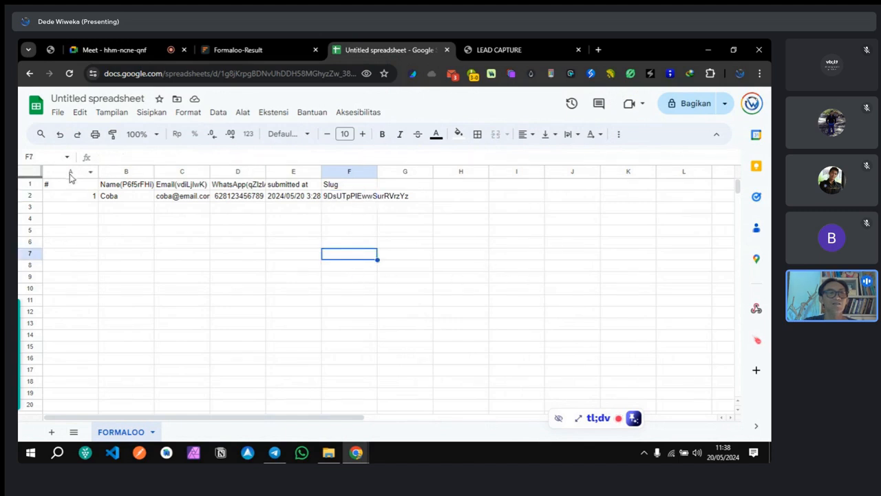
Step: Widen columns A–F together to an equal, wider width
{"action": "left_click_drag", "start_coordinate": [61, 171], "coordinate": [350, 171]}
{"action": "left_click_drag", "start_coordinate": [152, 170], "coordinate": [211, 324]}
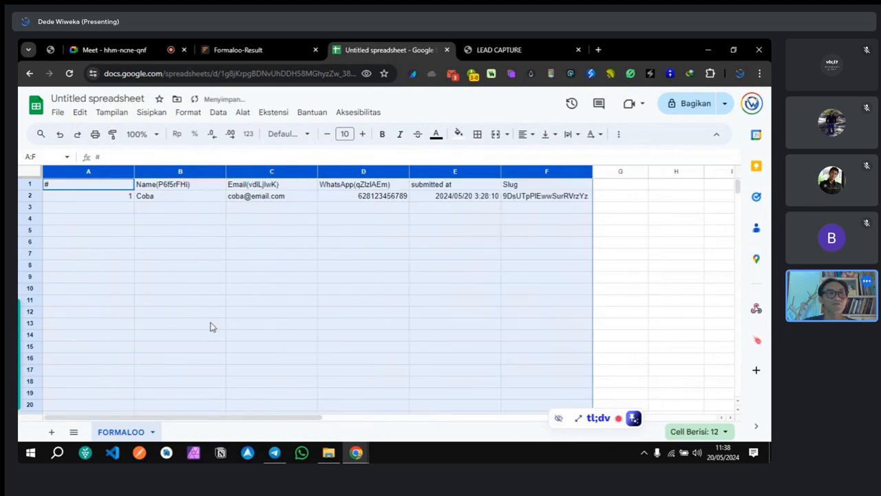
{"action": "left_click", "coordinate": [360, 323]}
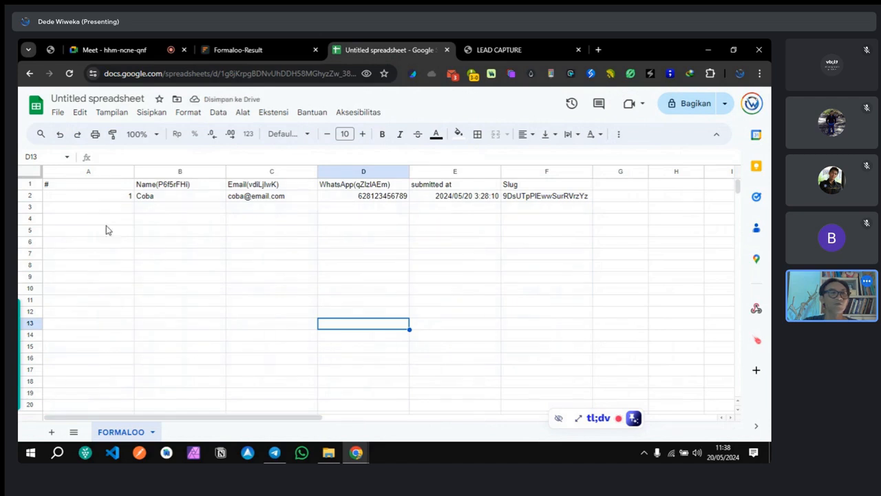
Step: Left-align all the sheet's data and set its vertical alignment
{"action": "left_click", "coordinate": [93, 172]}
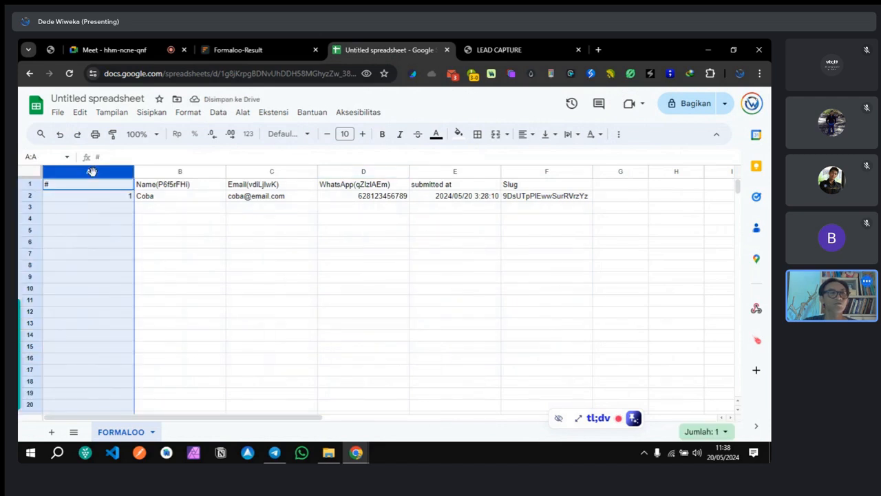
{"action": "left_click", "coordinate": [30, 173]}
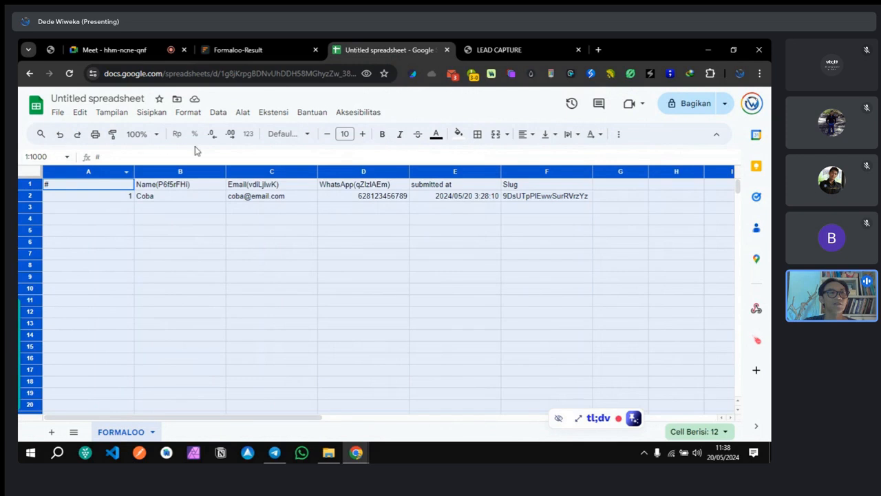
{"action": "left_click", "coordinate": [520, 135]}
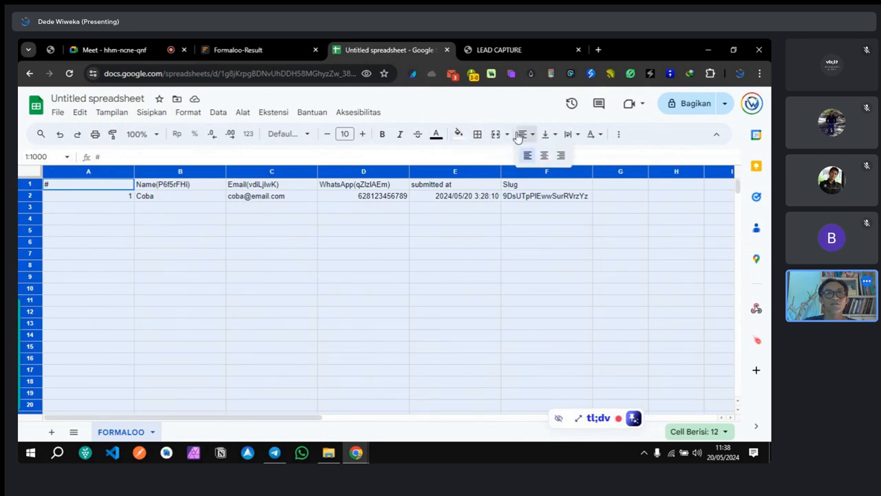
{"action": "left_click", "coordinate": [525, 155]}
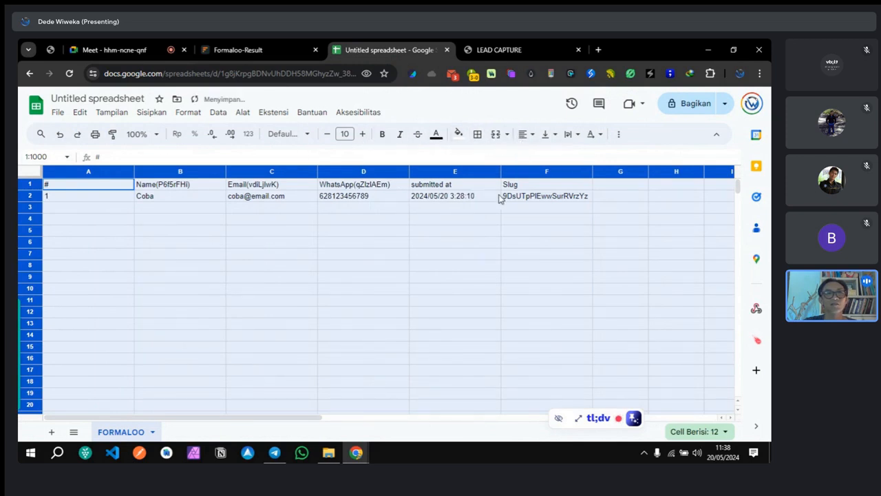
{"action": "left_click", "coordinate": [544, 135]}
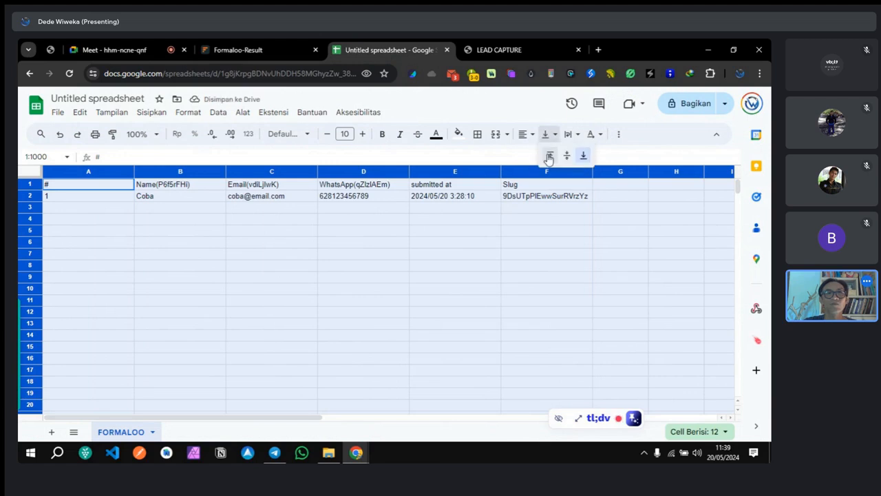
{"action": "left_click", "coordinate": [566, 153]}
{"action": "left_click", "coordinate": [455, 300]}
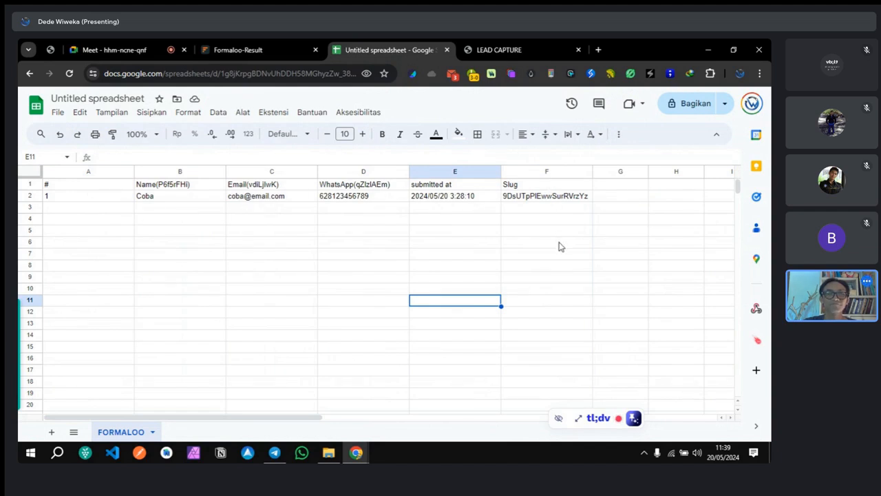
{"action": "left_click", "coordinate": [248, 51]}
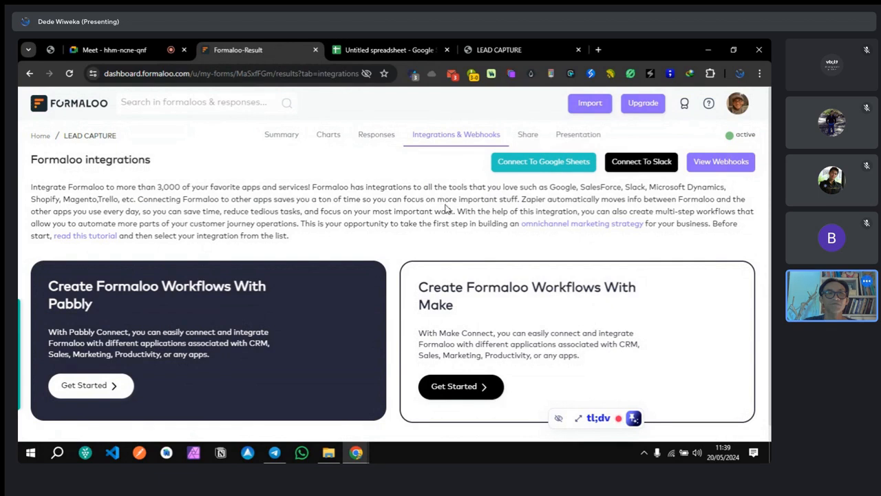
Step: Open the 'Read two-way sync tutorial' link from the Google Sheets dialog in a new tab
{"action": "left_click", "coordinate": [544, 165]}
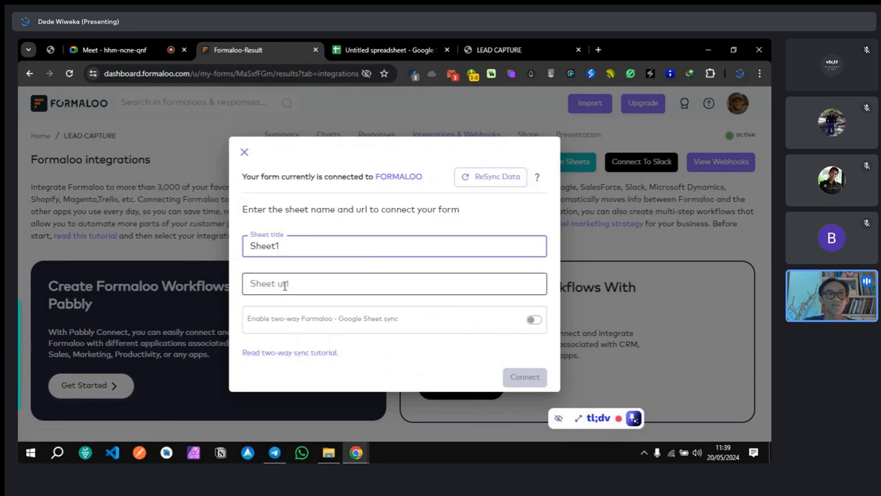
{"action": "right_click", "coordinate": [300, 354]}
{"action": "left_click", "coordinate": [356, 186]}
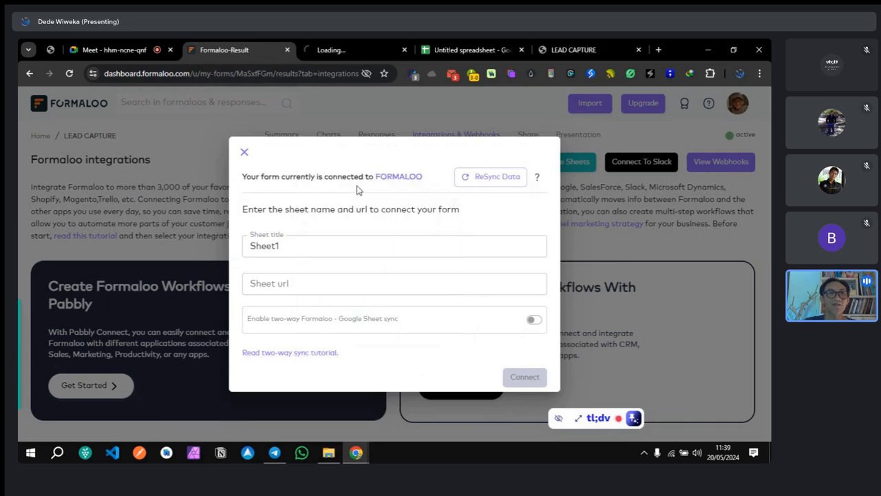
{"action": "left_click", "coordinate": [335, 48]}
{"action": "left_click_drag", "start_coordinate": [476, 49], "coordinate": [354, 50]}
{"action": "left_click", "coordinate": [461, 49]}
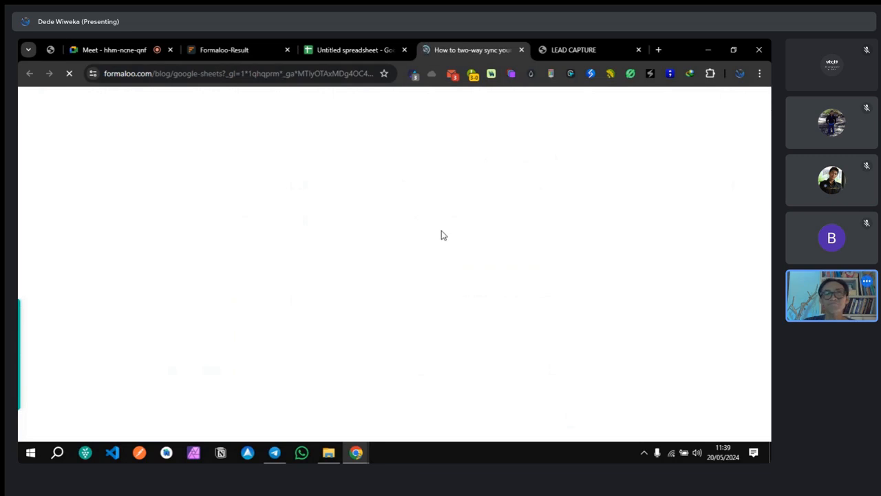
Step: Read the tutorial down to 'Add a trigger on Google sheet', then return to the spreadsheet
{"action": "scroll", "coordinate": [404, 288], "scroll_direction": "down", "scroll_amount": 2}
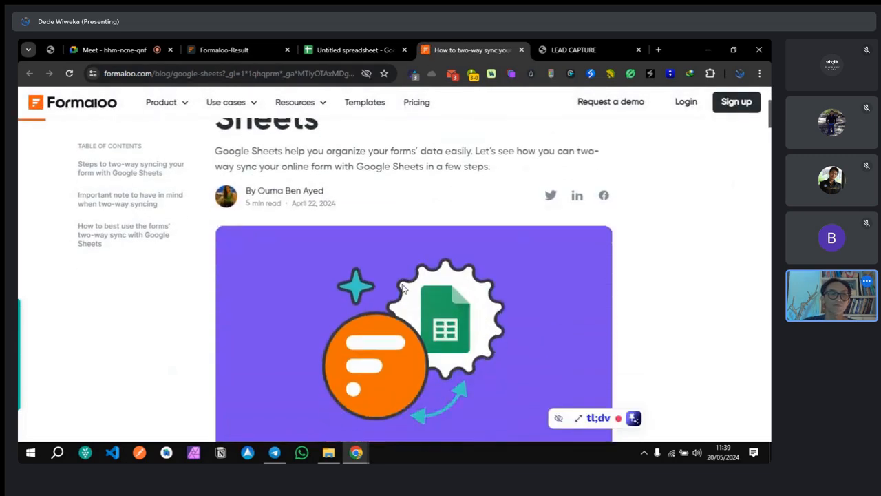
{"action": "scroll", "coordinate": [403, 288], "scroll_direction": "down", "scroll_amount": 10}
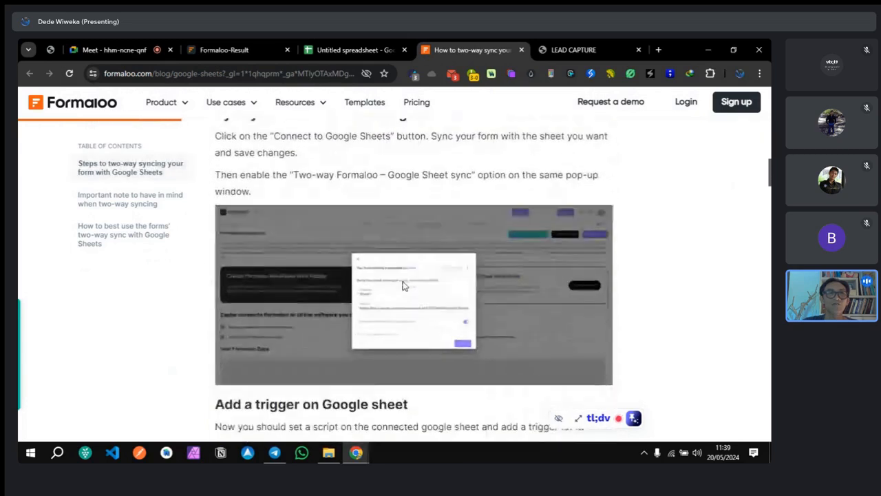
{"action": "scroll", "coordinate": [403, 286], "scroll_direction": "down", "scroll_amount": 10}
{"action": "scroll", "coordinate": [404, 286], "scroll_direction": "down", "scroll_amount": 1}
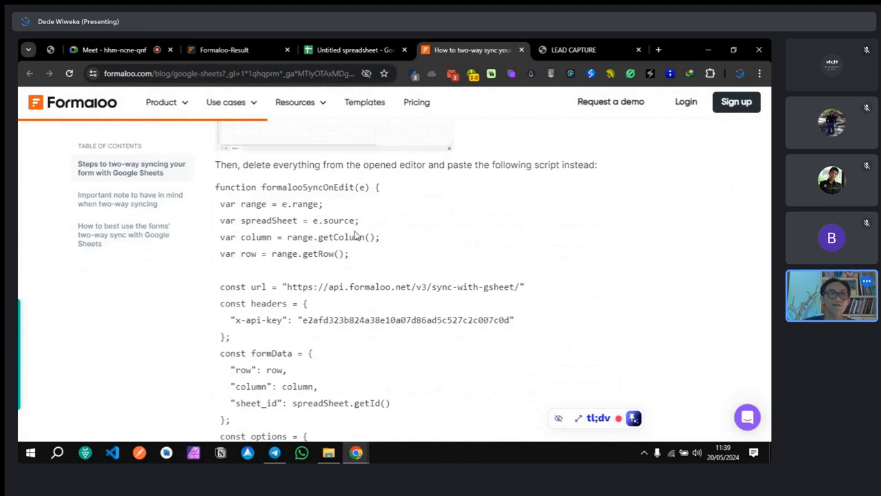
{"action": "scroll", "coordinate": [355, 232], "scroll_direction": "up", "scroll_amount": 3}
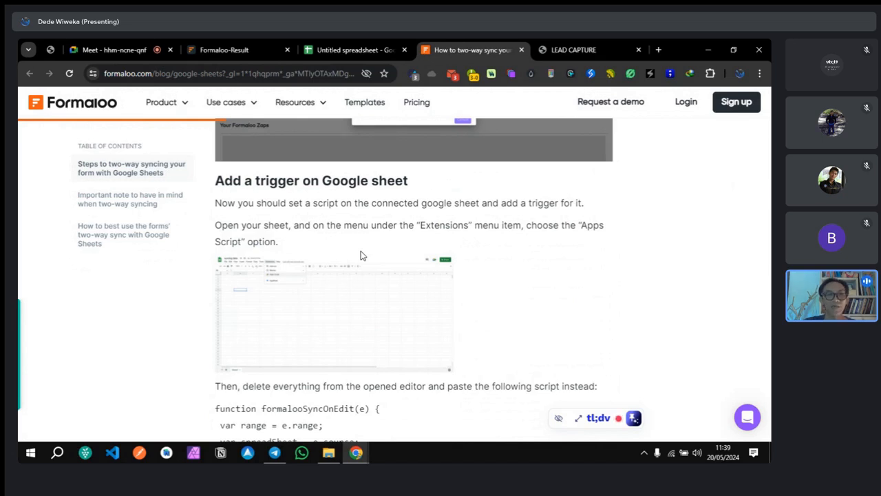
{"action": "scroll", "coordinate": [360, 255], "scroll_direction": "down", "scroll_amount": 4}
{"action": "scroll", "coordinate": [360, 255], "scroll_direction": "up", "scroll_amount": 1}
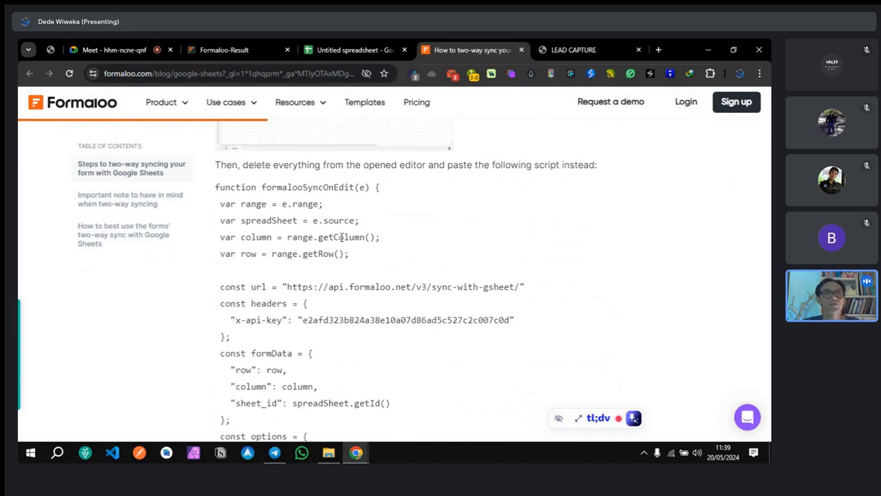
{"action": "scroll", "coordinate": [340, 239], "scroll_direction": "up", "scroll_amount": 10}
{"action": "scroll", "coordinate": [340, 240], "scroll_direction": "up", "scroll_amount": 10}
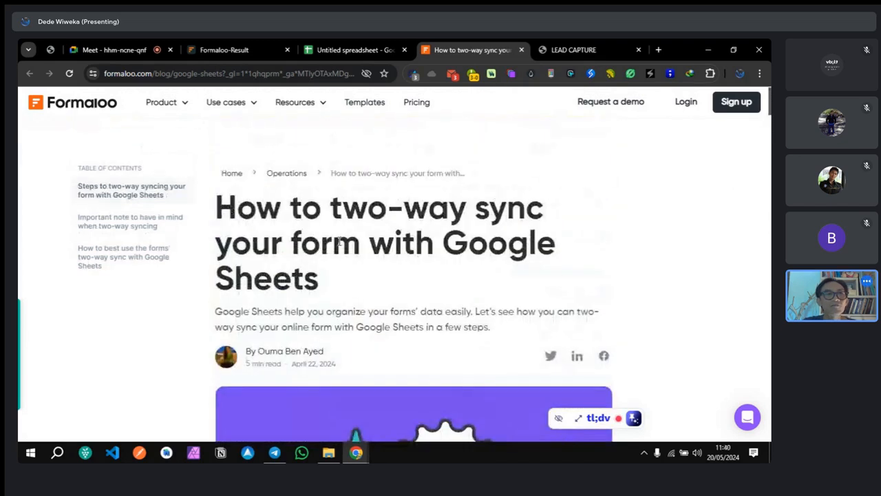
{"action": "left_click_drag", "start_coordinate": [297, 366], "coordinate": [321, 365]}
{"action": "left_click", "coordinate": [354, 368]}
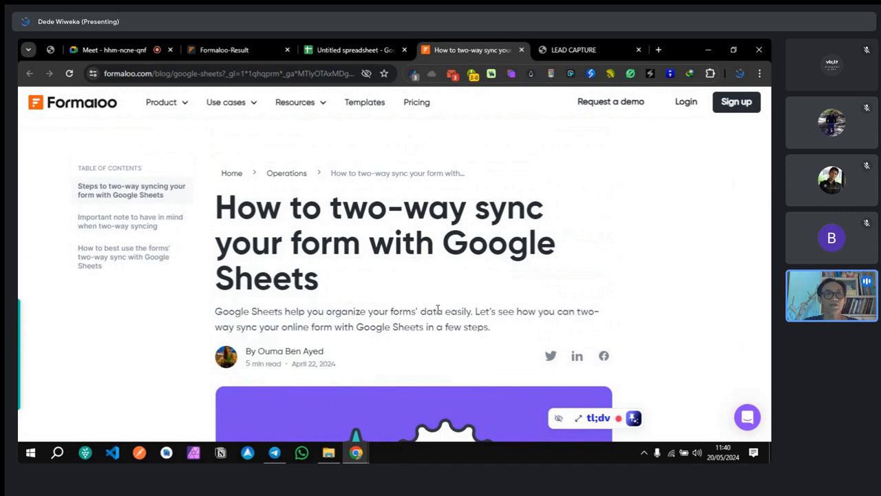
{"action": "scroll", "coordinate": [438, 309], "scroll_direction": "down", "scroll_amount": 5}
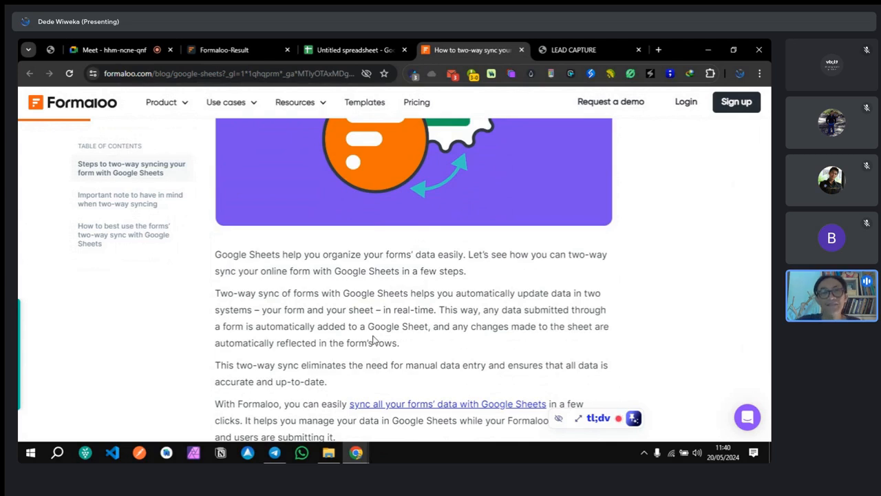
{"action": "scroll", "coordinate": [372, 339], "scroll_direction": "down", "scroll_amount": 3}
{"action": "scroll", "coordinate": [374, 338], "scroll_direction": "down", "scroll_amount": 5}
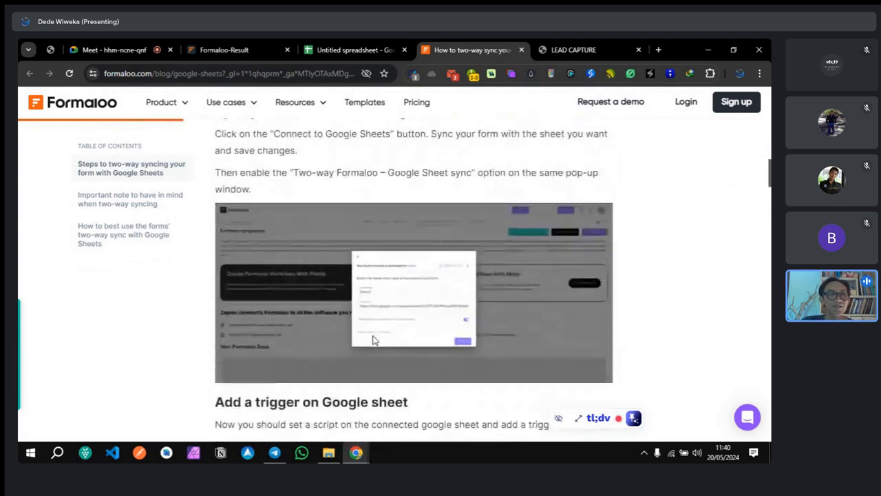
{"action": "left_click", "coordinate": [329, 50]}
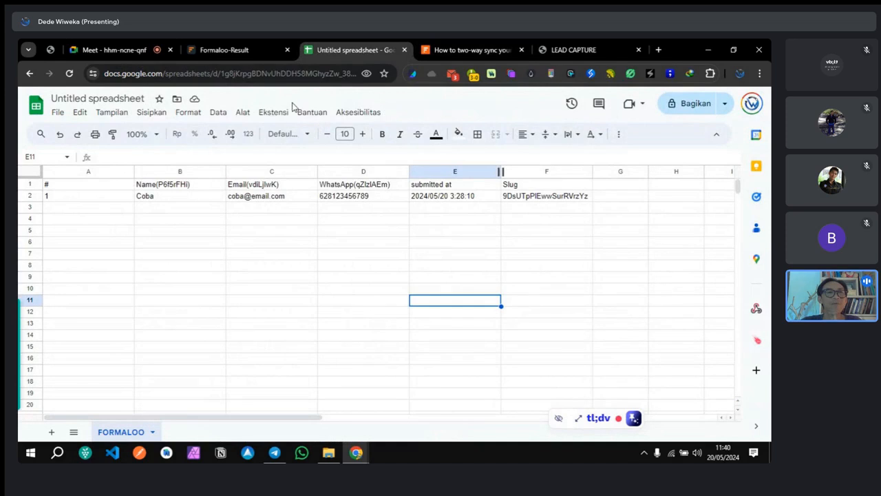
Step: From the FORMALOO spreadsheet, launch a new bound project via Ekstensi > Apps Script
{"action": "left_click", "coordinate": [451, 54]}
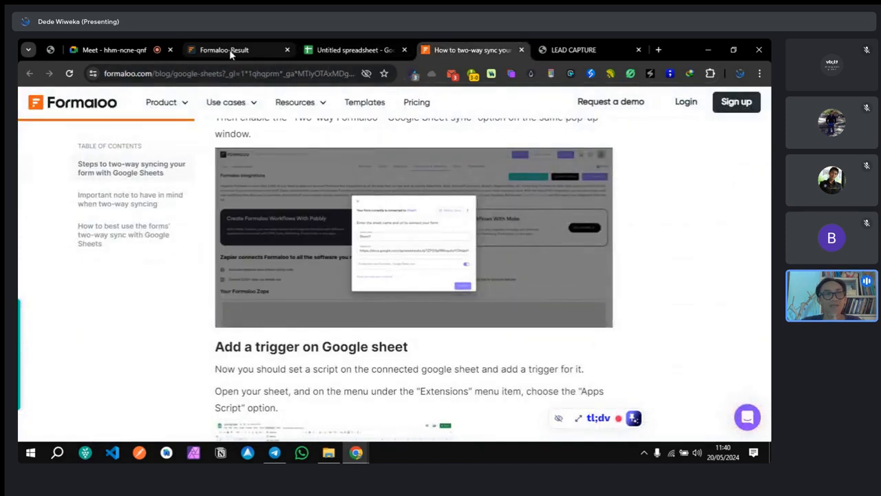
{"action": "left_click", "coordinate": [229, 50]}
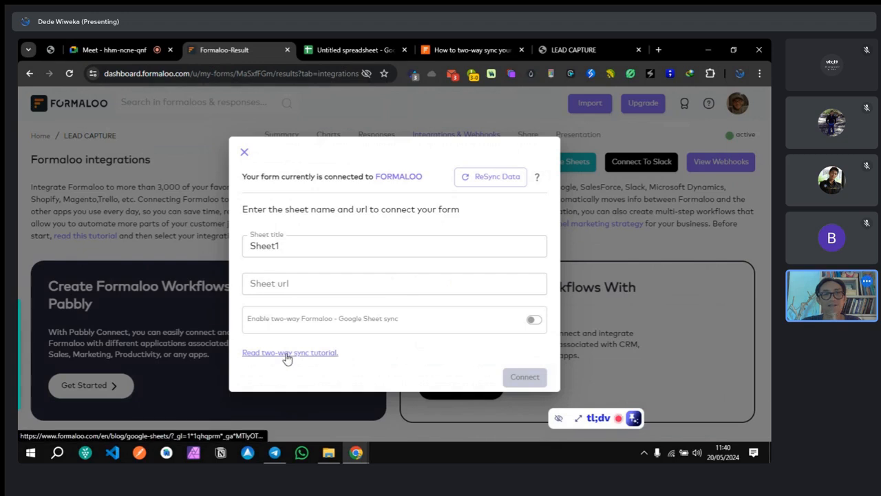
{"action": "left_click", "coordinate": [443, 49]}
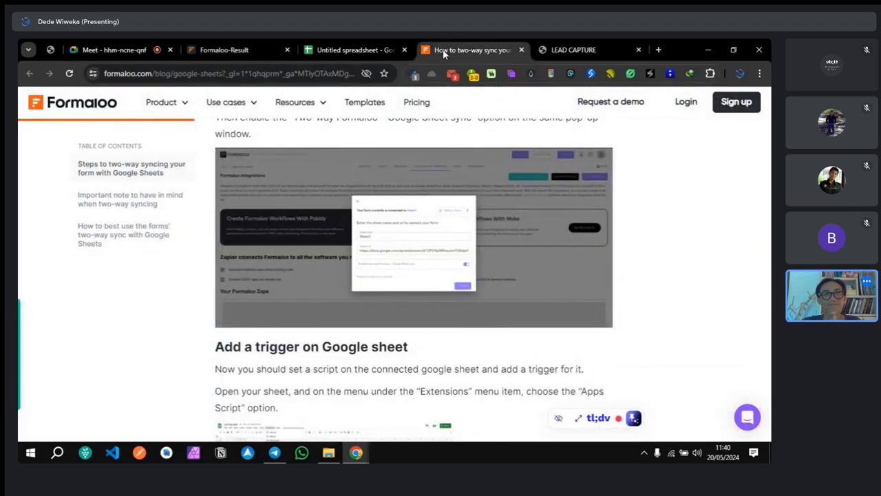
{"action": "left_click", "coordinate": [355, 50]}
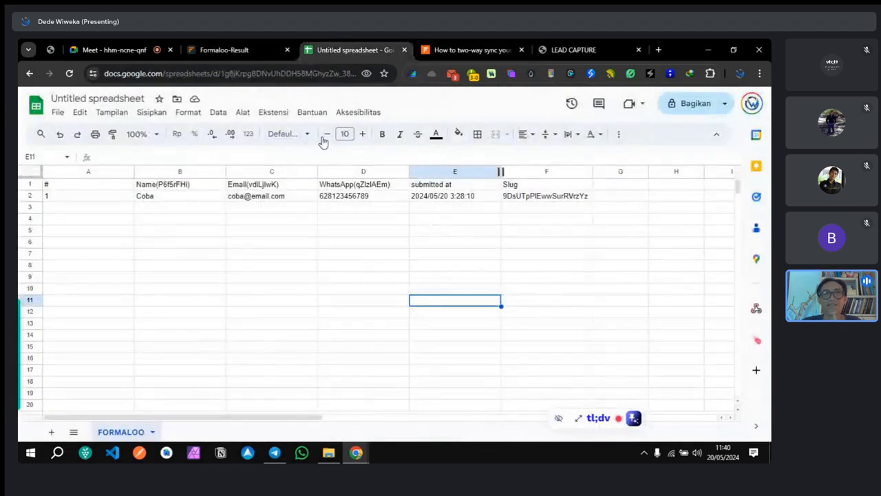
{"action": "left_click", "coordinate": [267, 113]}
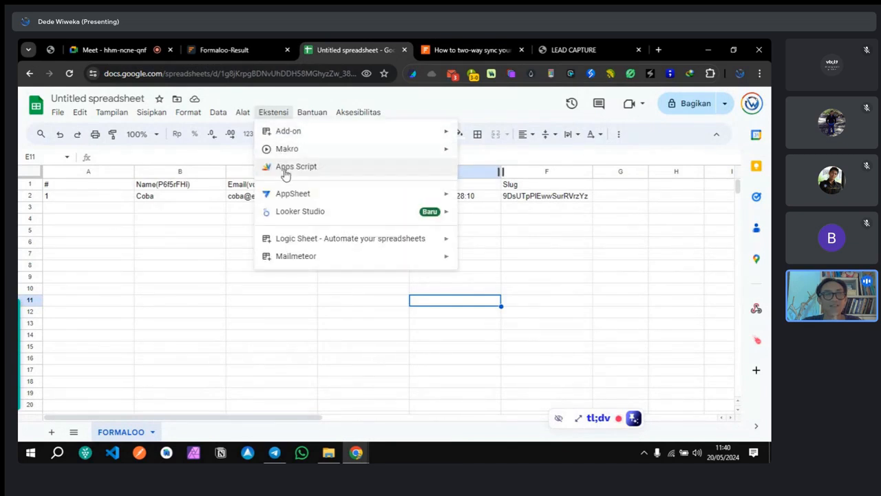
{"action": "left_click", "coordinate": [285, 169]}
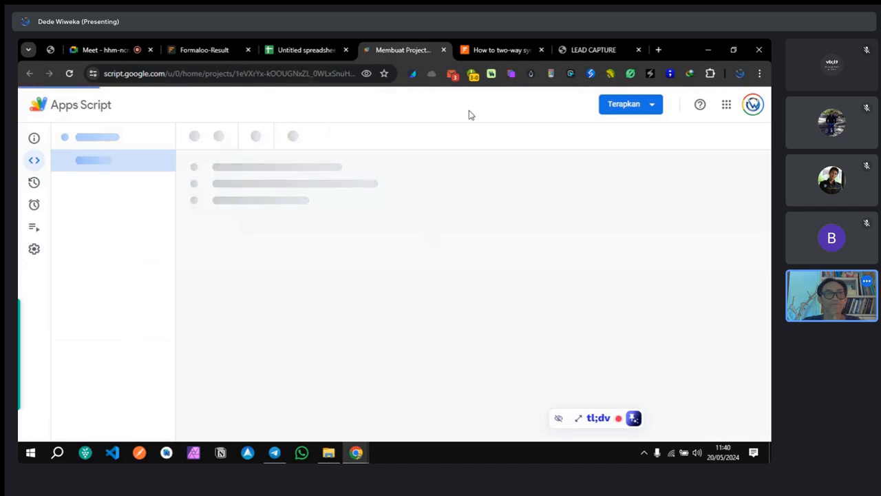
Step: Copy the tutorial's formalooSyncOnEdit code block and go back to the 'Project tak berjudul' tab
{"action": "left_click", "coordinate": [488, 48]}
{"action": "scroll", "coordinate": [404, 232], "scroll_direction": "down", "scroll_amount": 4}
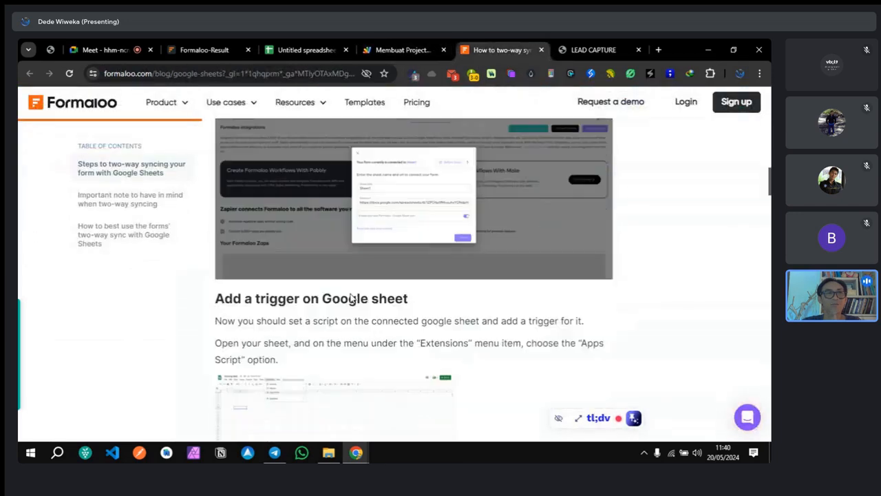
{"action": "scroll", "coordinate": [351, 213], "scroll_direction": "down", "scroll_amount": 1}
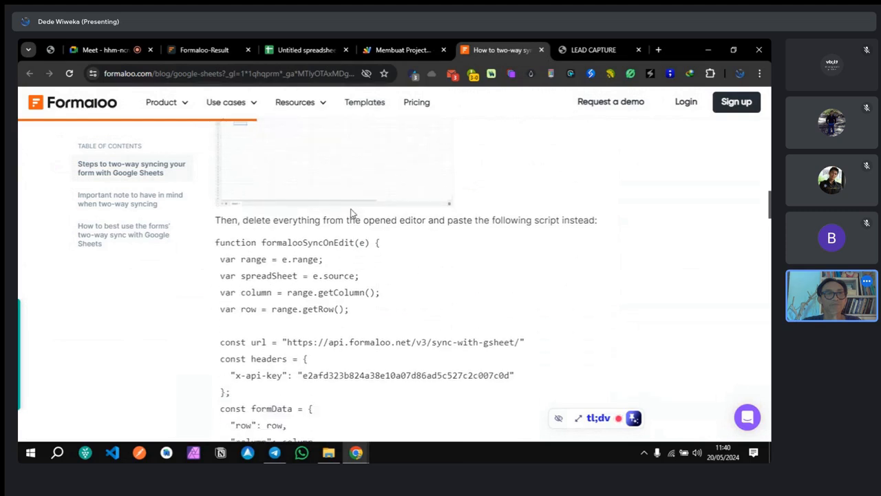
{"action": "scroll", "coordinate": [321, 232], "scroll_direction": "down", "scroll_amount": 1}
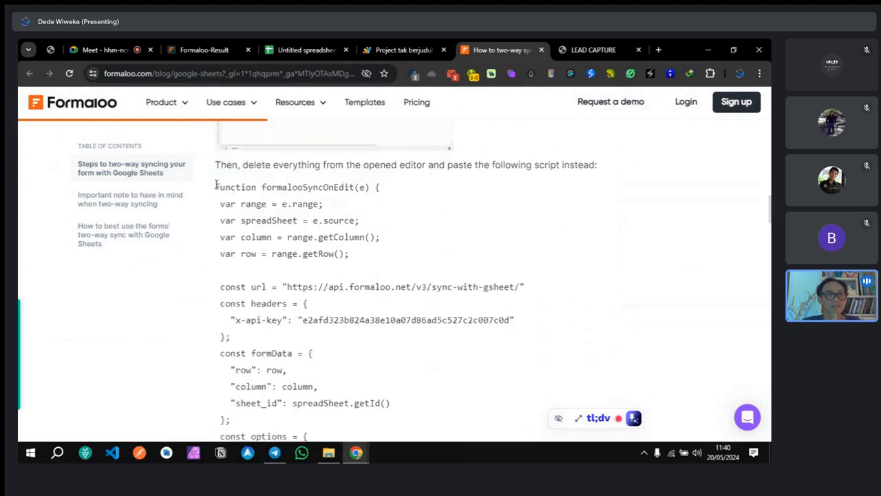
{"action": "left_click_drag", "start_coordinate": [215, 186], "coordinate": [234, 227]}
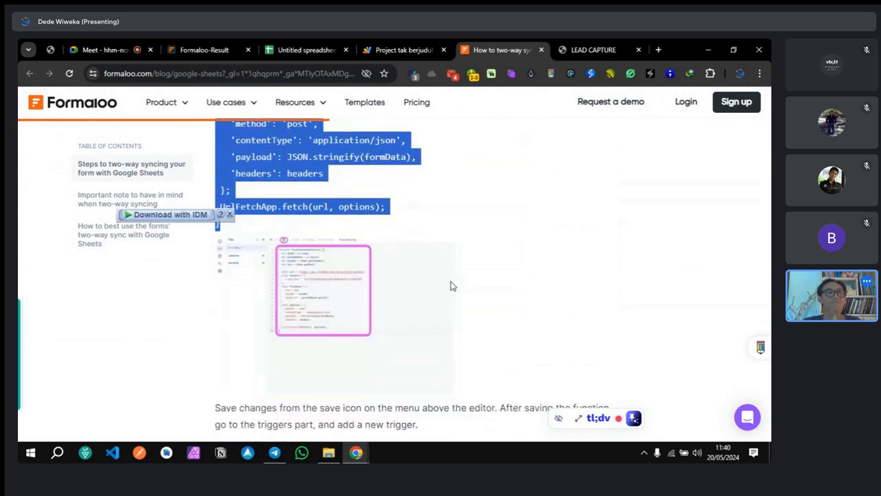
{"action": "scroll", "coordinate": [449, 285], "scroll_direction": "up", "scroll_amount": 3}
{"action": "scroll", "coordinate": [327, 241], "scroll_direction": "up", "scroll_amount": 2}
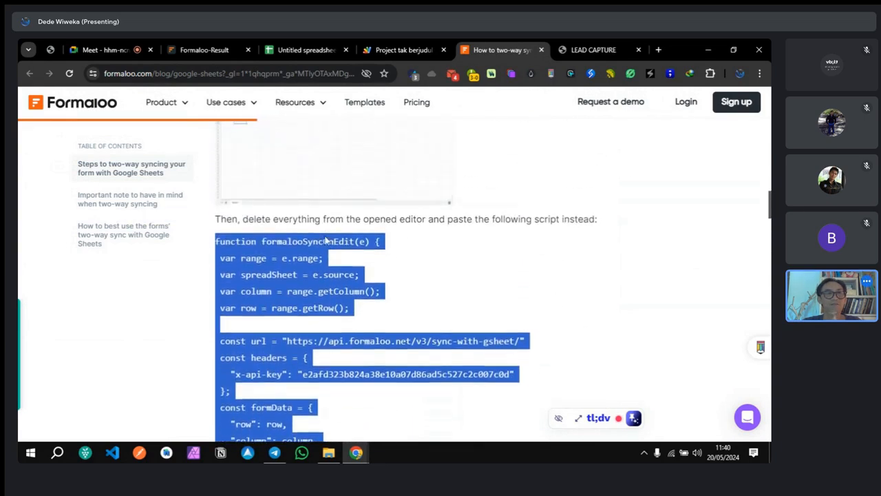
{"action": "scroll", "coordinate": [309, 218], "scroll_direction": "down", "scroll_amount": 4}
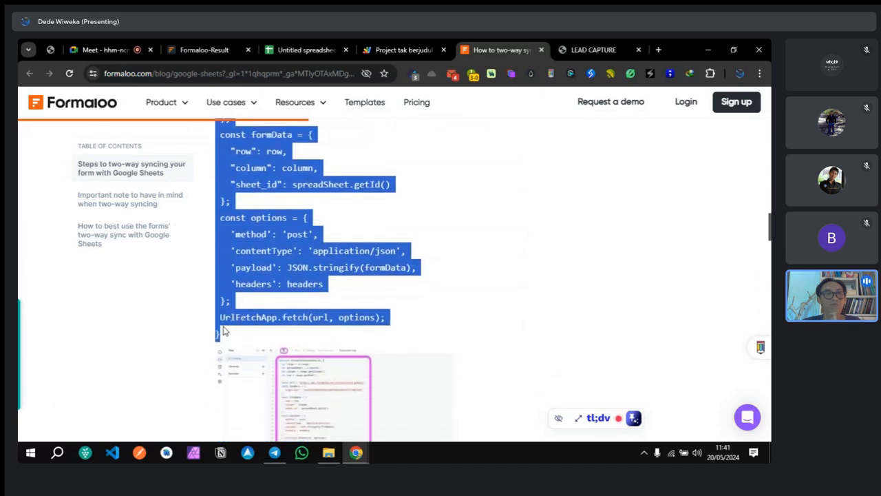
{"action": "scroll", "coordinate": [262, 244], "scroll_direction": "up", "scroll_amount": 3}
{"action": "right_click", "coordinate": [261, 244]}
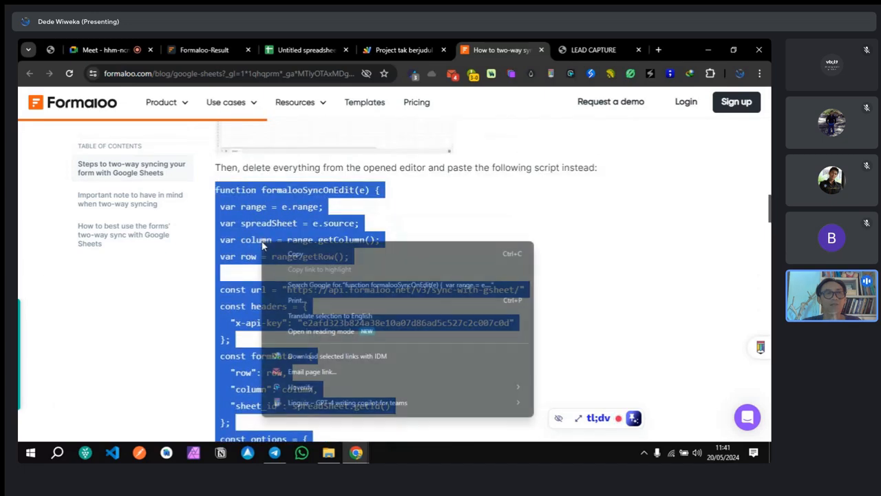
{"action": "left_click", "coordinate": [291, 259]}
{"action": "left_click", "coordinate": [391, 48]}
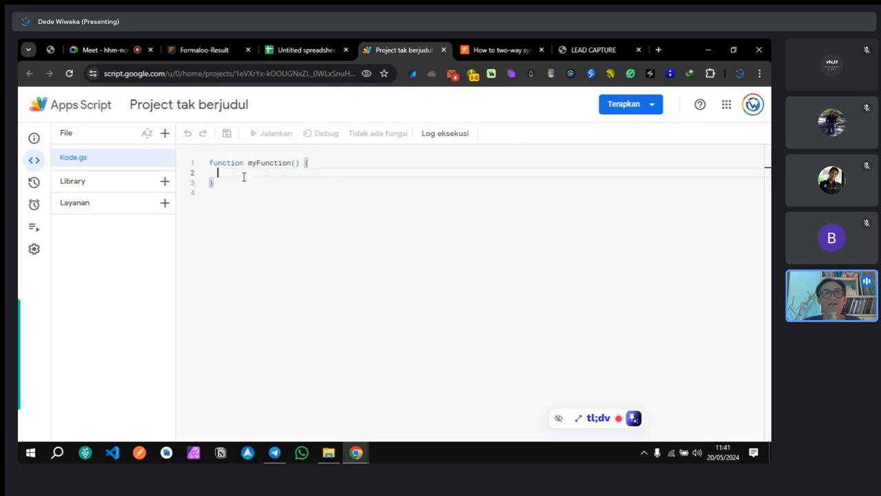
Step: Swap Kode.gs's default myFunction for the pasted formalooSyncOnEdit script and save the project
{"action": "left_click_drag", "start_coordinate": [235, 190], "coordinate": [209, 162]}
{"action": "key", "text": "BackSpace"}
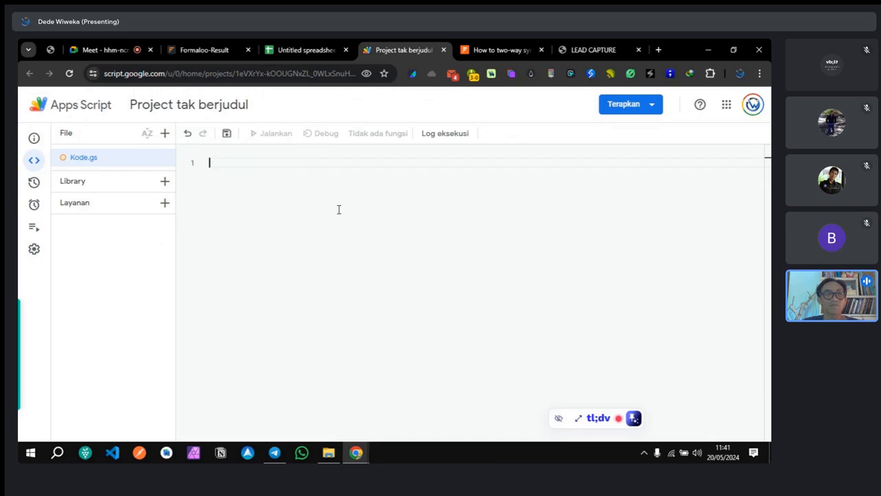
{"action": "right_click", "coordinate": [231, 166]}
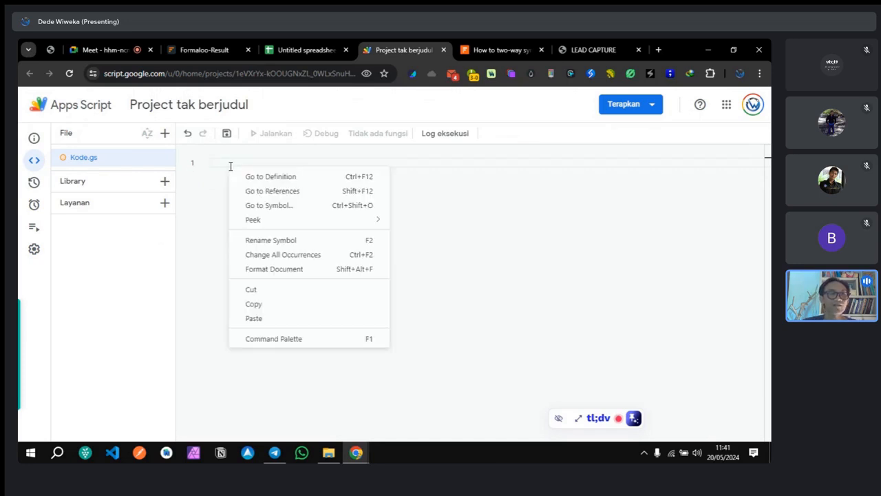
{"action": "mouse_move", "coordinate": [269, 224]}
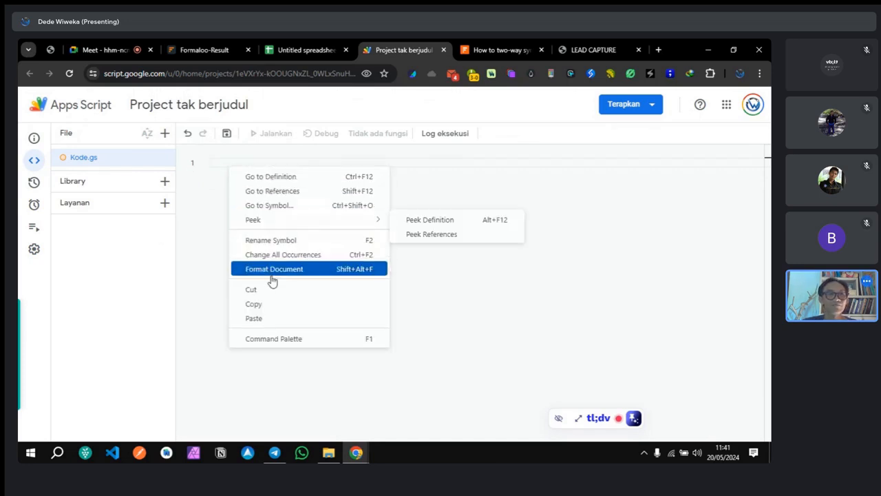
{"action": "left_click", "coordinate": [274, 319]}
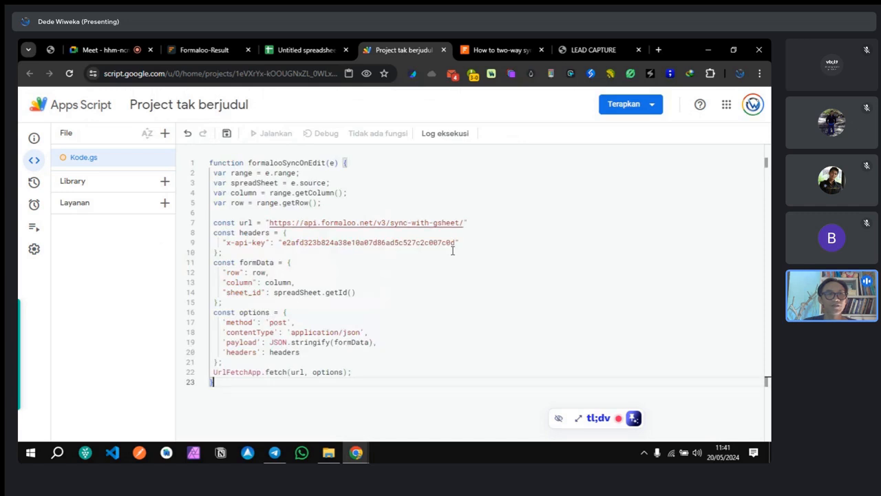
{"action": "left_click", "coordinate": [415, 364]}
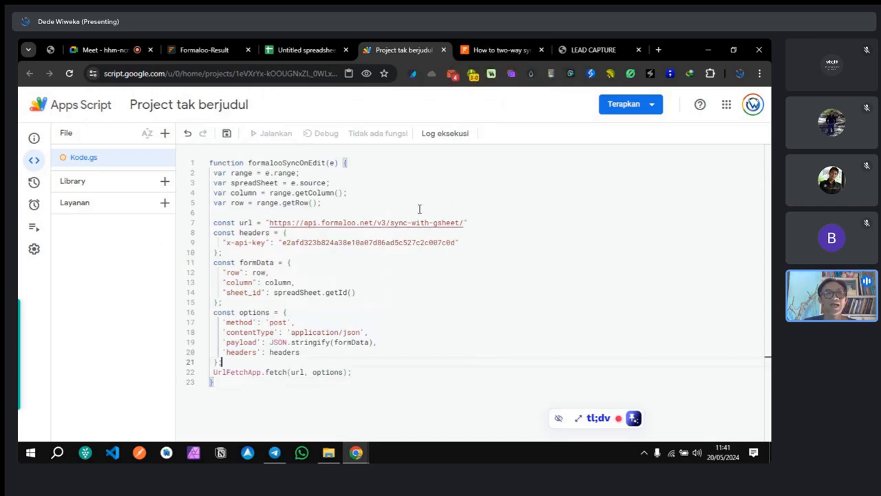
{"action": "left_click", "coordinate": [227, 133]}
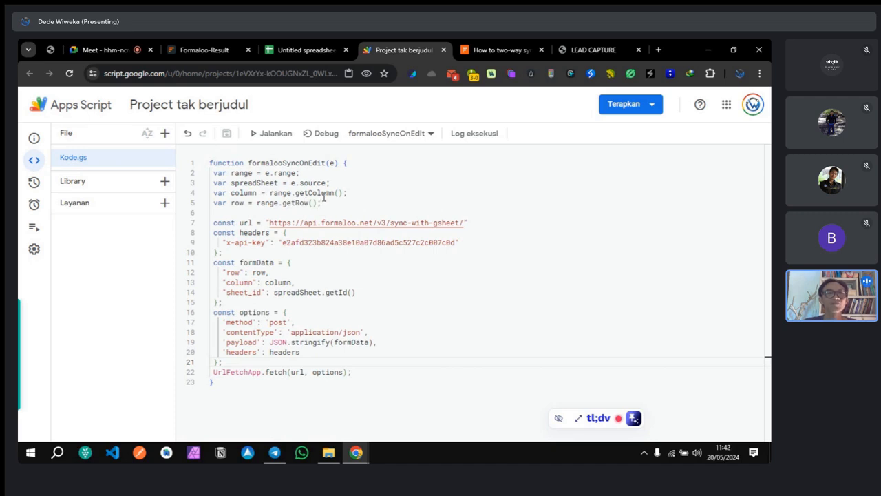
{"action": "left_click", "coordinate": [301, 50]}
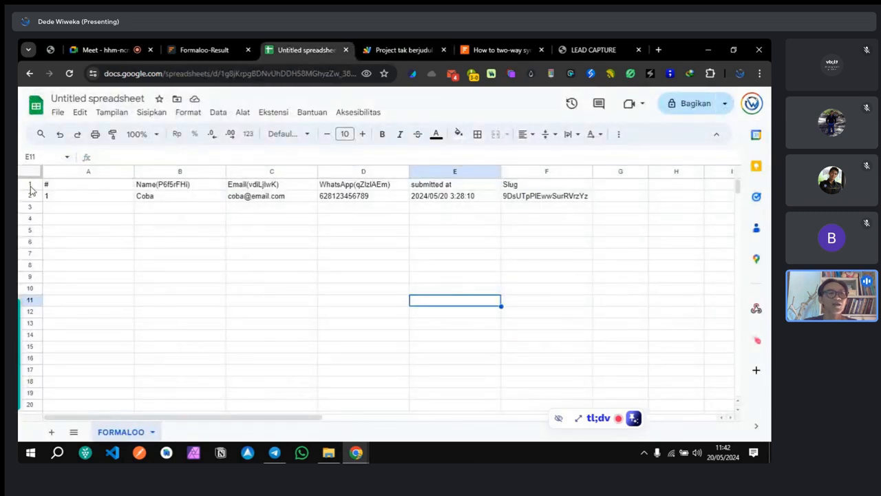
{"action": "left_click_drag", "start_coordinate": [29, 185], "coordinate": [30, 193]}
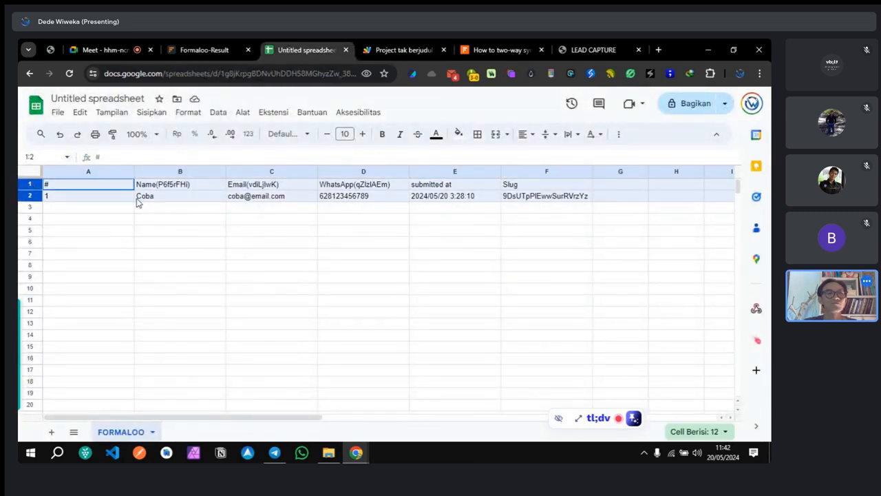
{"action": "left_click", "coordinate": [480, 196]}
{"action": "left_click_drag", "start_coordinate": [50, 186], "coordinate": [545, 199]}
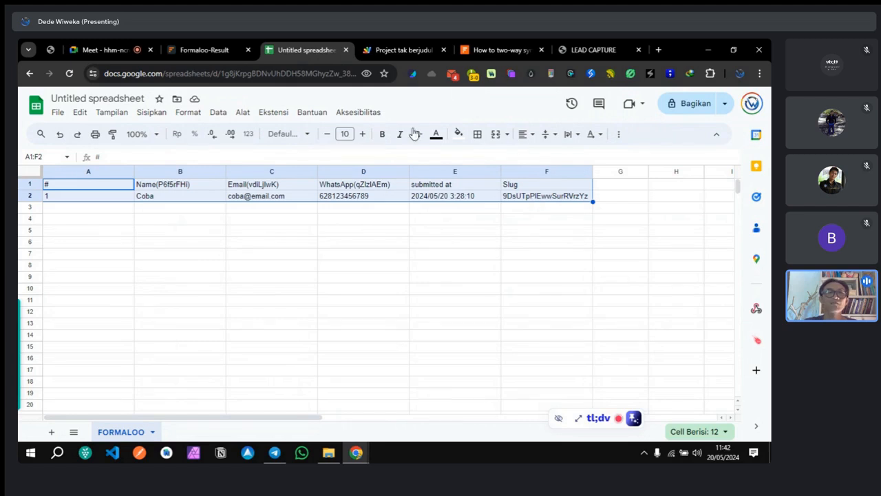
{"action": "left_click", "coordinate": [383, 53]}
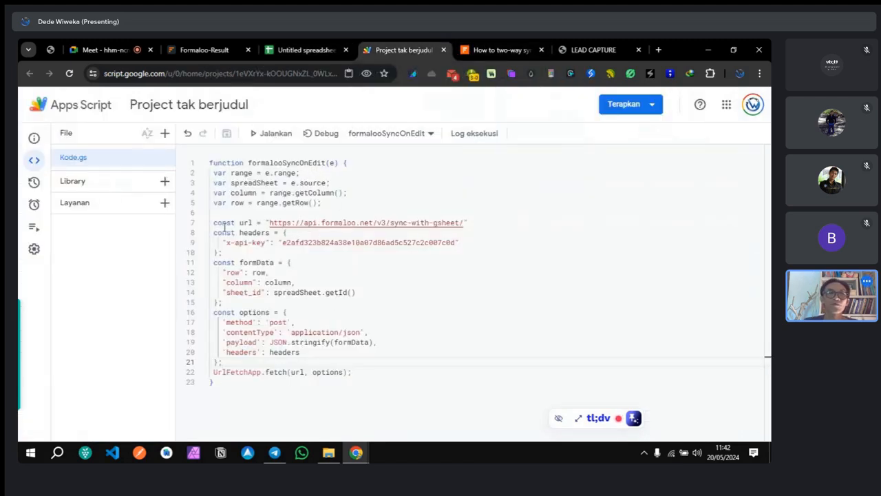
Step: Open the Terapkan deployment dropdown for the sync script project
{"action": "left_click", "coordinate": [296, 223]}
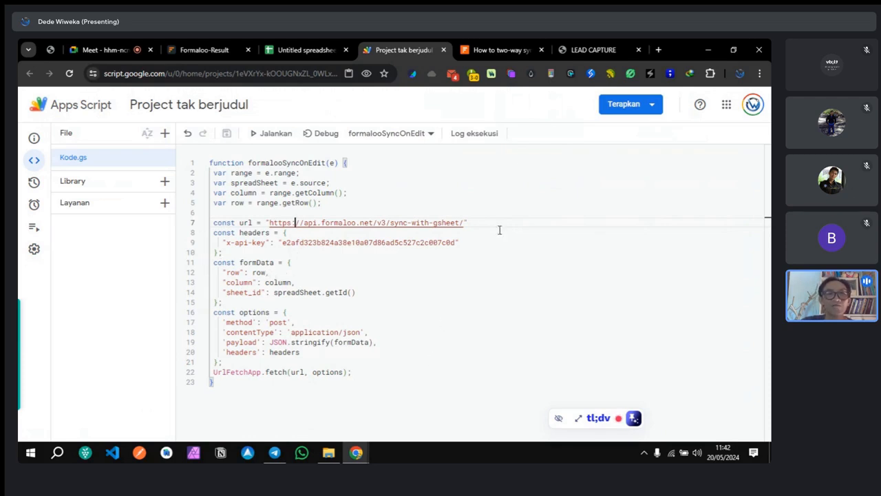
{"action": "left_click", "coordinate": [618, 111]}
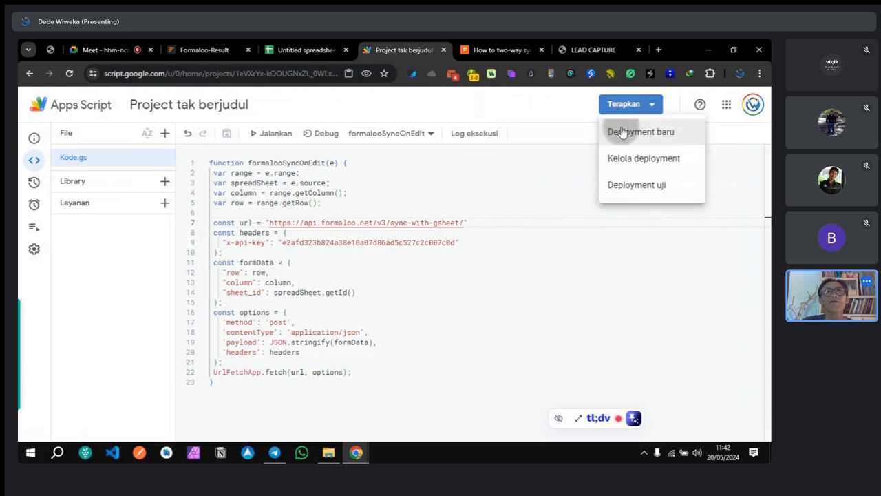
Step: Start a new deployment of type Web app
{"action": "left_click", "coordinate": [619, 130]}
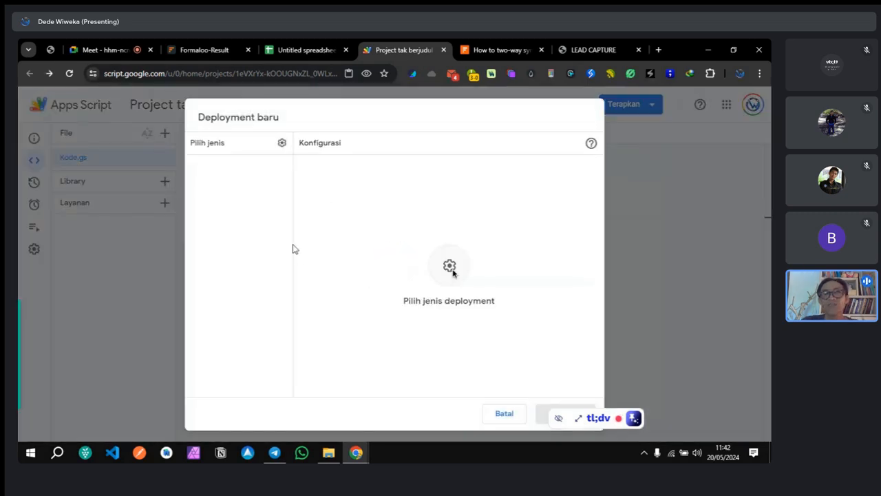
{"action": "left_click", "coordinate": [282, 143]}
{"action": "left_click", "coordinate": [320, 179]}
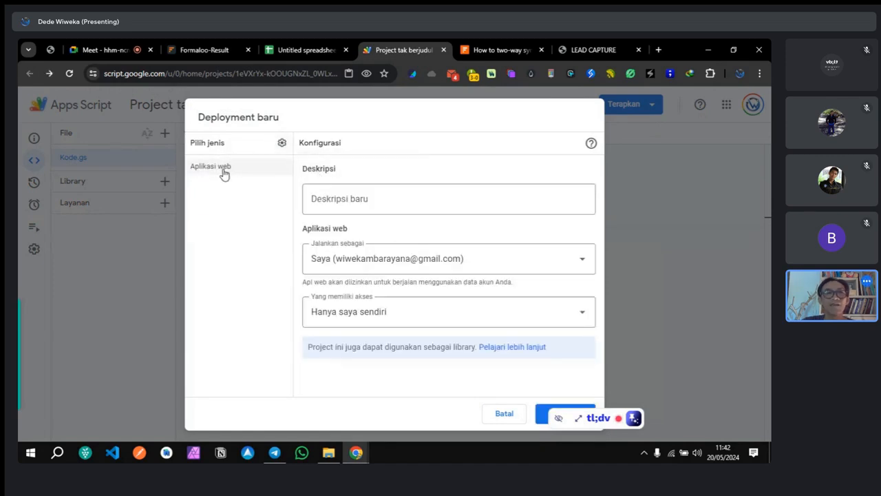
Step: Set access to Anyone, enter description '1', and deploy the web app
{"action": "left_click", "coordinate": [395, 319]}
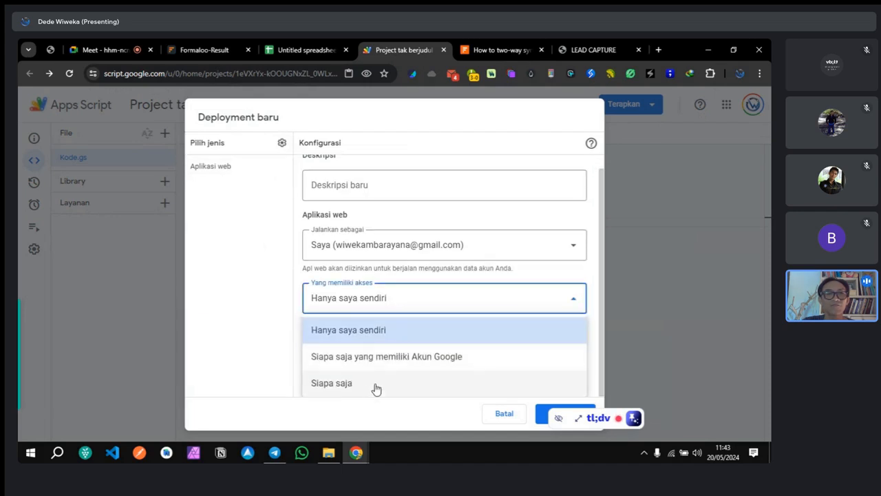
{"action": "left_click", "coordinate": [337, 389]}
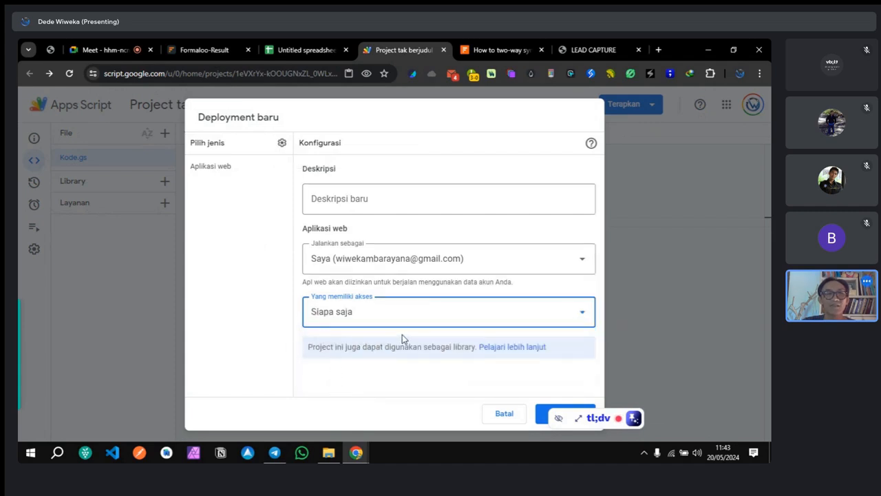
{"action": "left_click", "coordinate": [339, 196]}
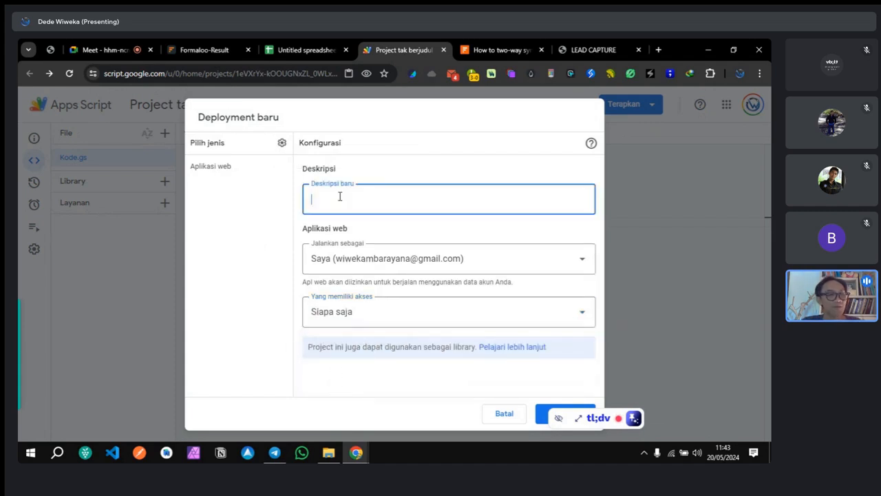
{"action": "type", "text": "1"}
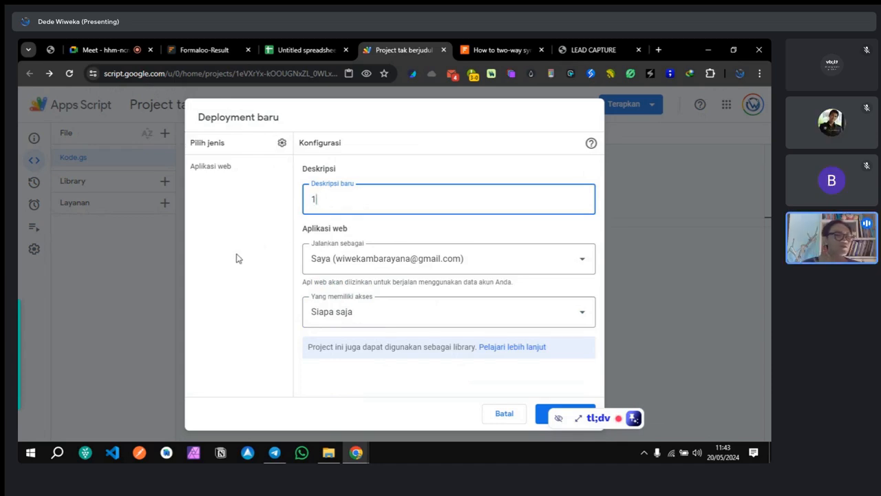
{"action": "left_click", "coordinate": [231, 240]}
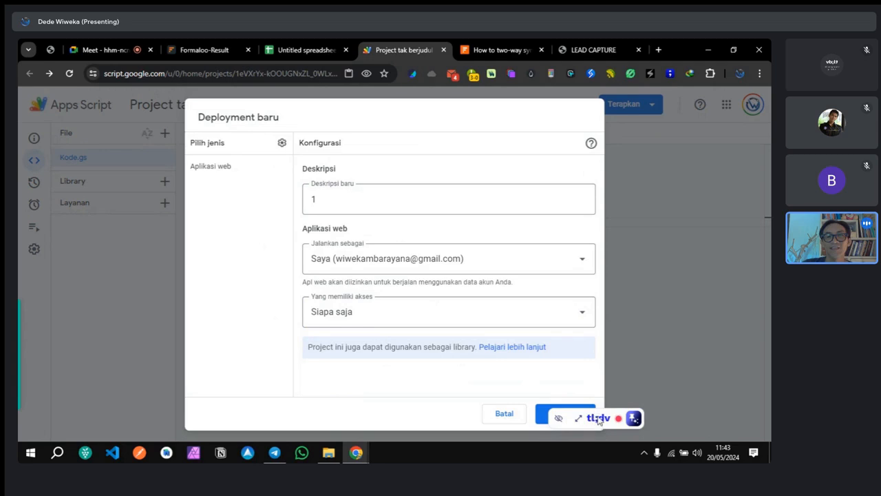
{"action": "left_click_drag", "start_coordinate": [597, 417], "coordinate": [669, 415]}
{"action": "left_click", "coordinate": [564, 415]}
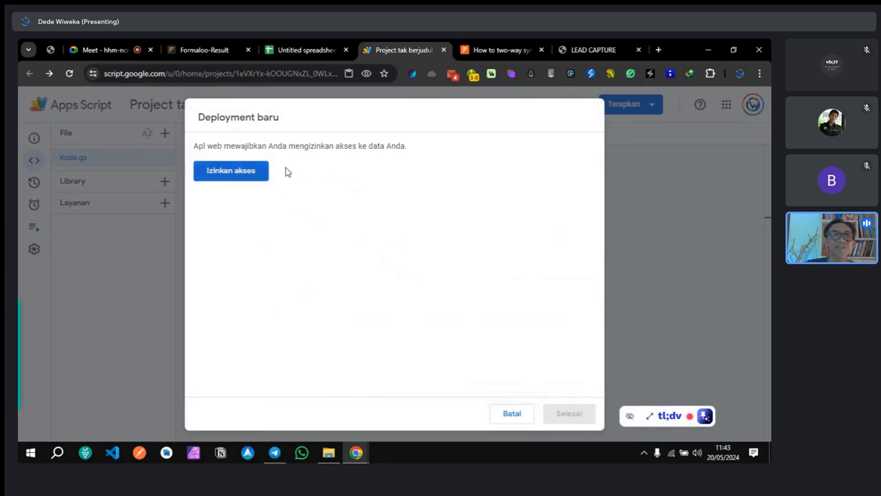
Step: Authorize the project with the Google account, proceeding past the unverified-app warning and allowing access
{"action": "left_click", "coordinate": [219, 178]}
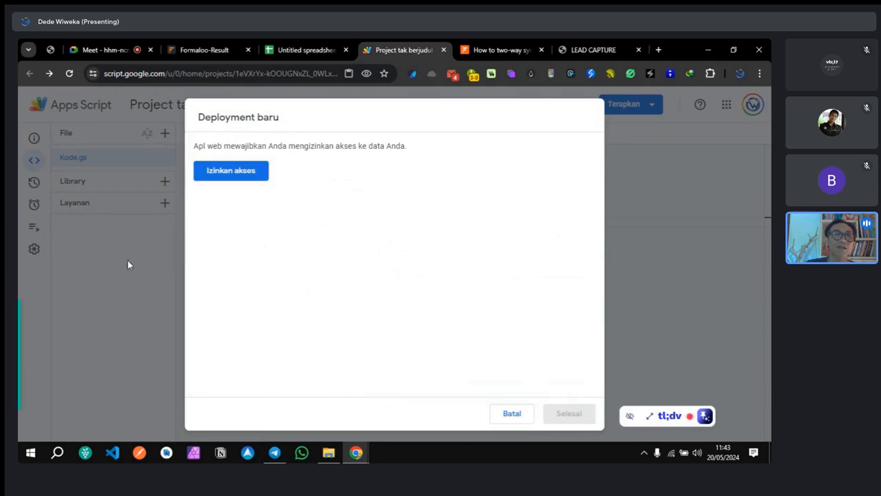
{"action": "left_click", "coordinate": [217, 178]}
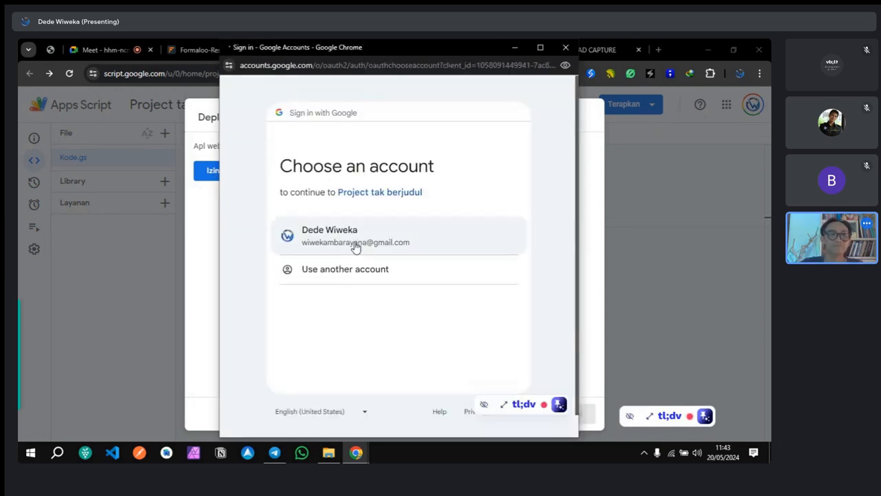
{"action": "left_click", "coordinate": [356, 241]}
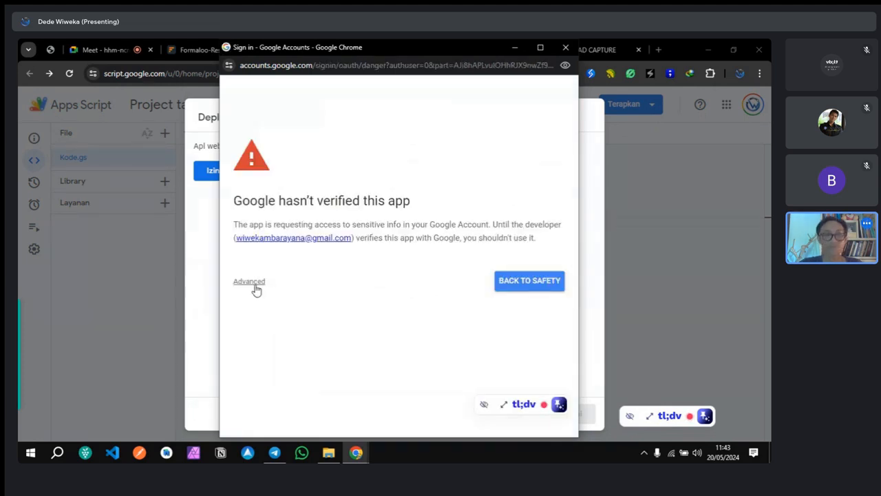
{"action": "left_click", "coordinate": [254, 288]}
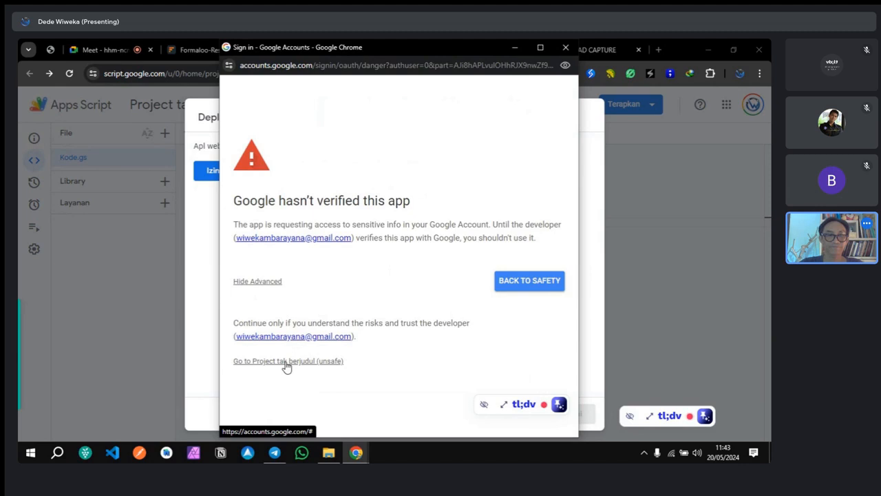
{"action": "left_click", "coordinate": [279, 287]}
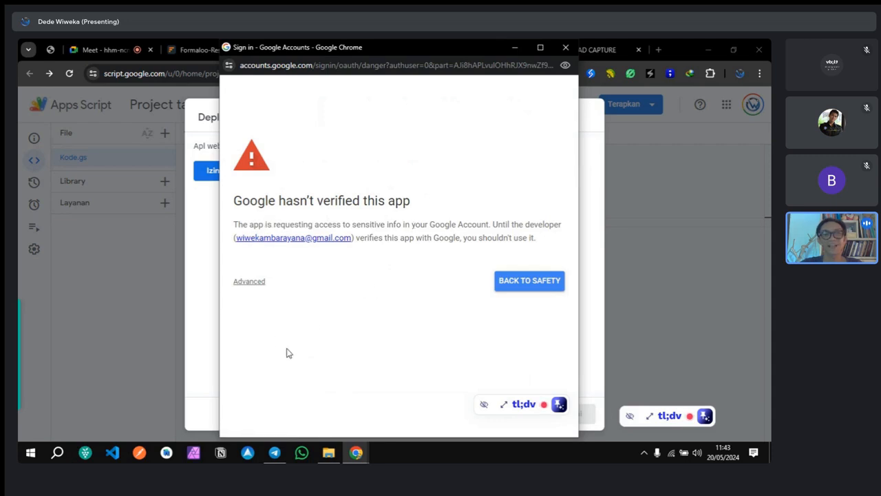
{"action": "left_click", "coordinate": [250, 281]}
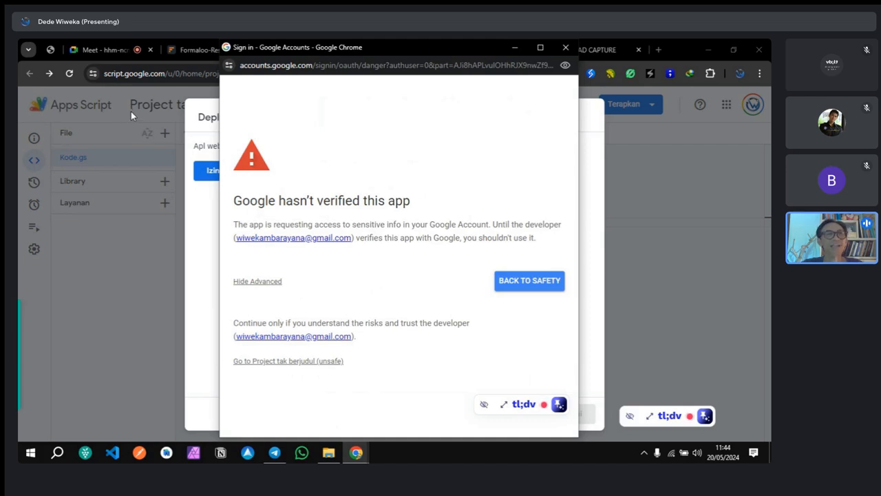
{"action": "left_click", "coordinate": [282, 364]}
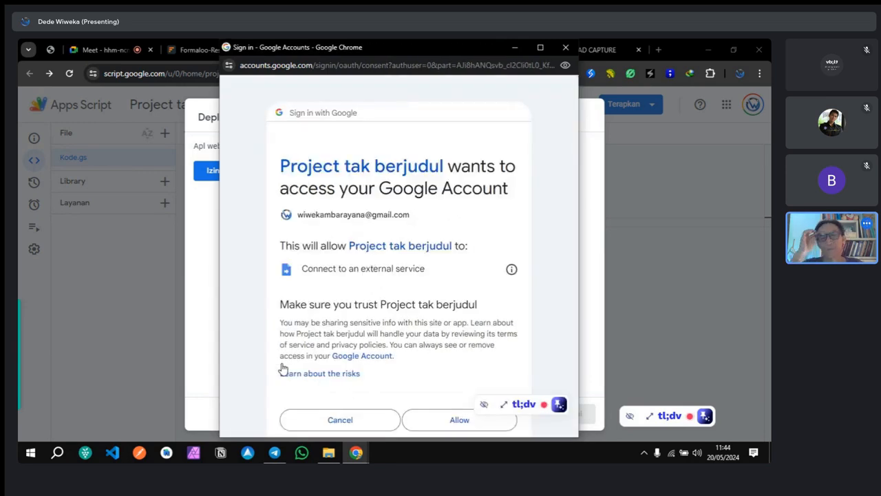
{"action": "scroll", "coordinate": [285, 367], "scroll_direction": "down", "scroll_amount": 2}
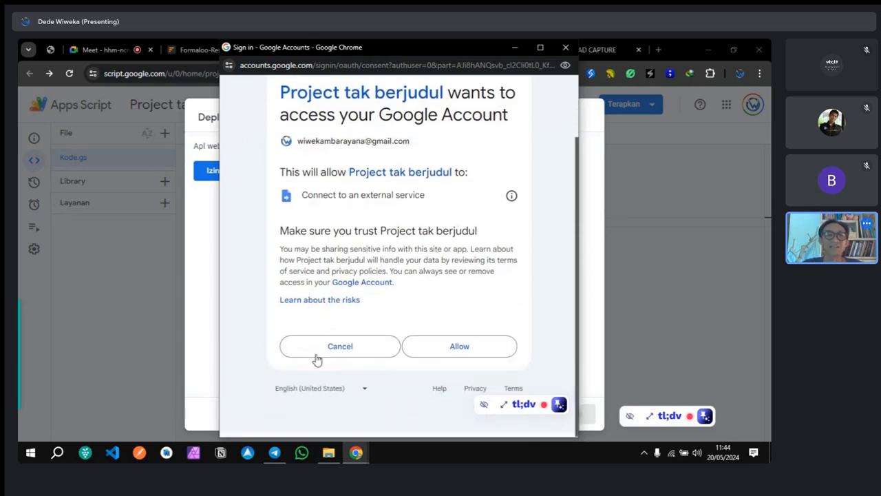
{"action": "left_click", "coordinate": [460, 352]}
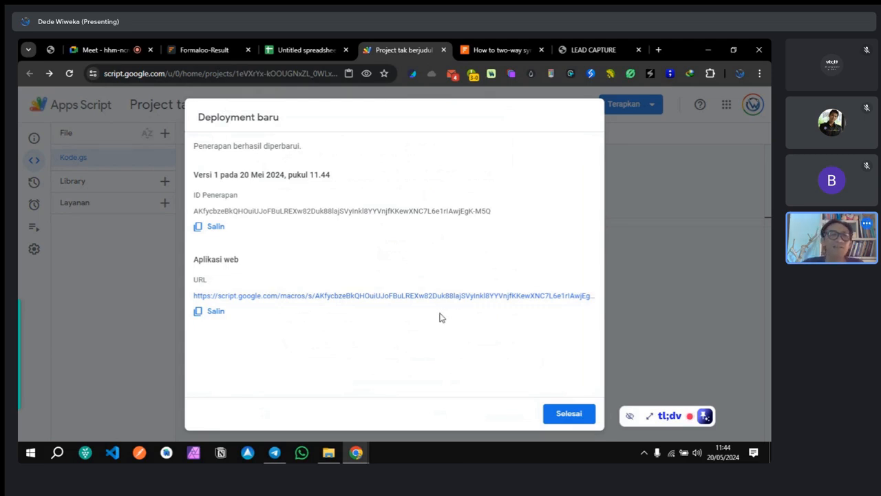
Step: Copy the Version 1 web app URL, close the deployment dialog, and return to Formaloo-Result
{"action": "left_click", "coordinate": [212, 313]}
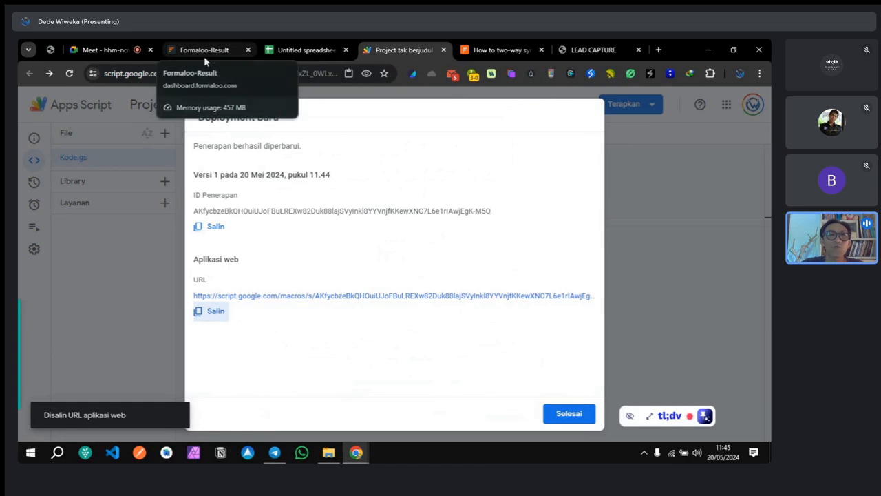
{"action": "left_click", "coordinate": [567, 414]}
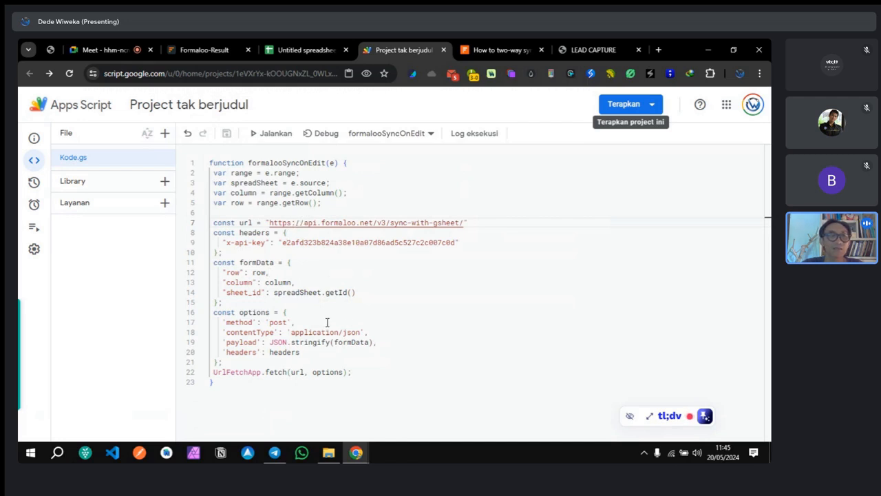
{"action": "double_click", "coordinate": [278, 323]}
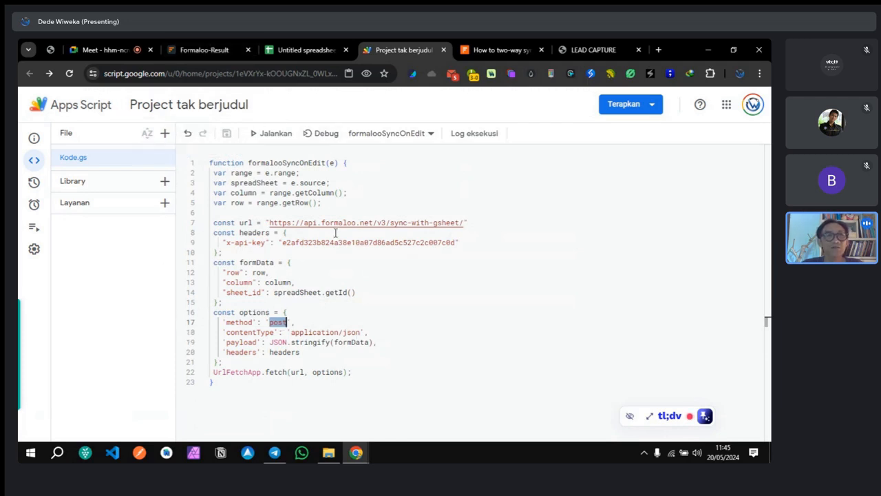
{"action": "left_click", "coordinate": [303, 322]}
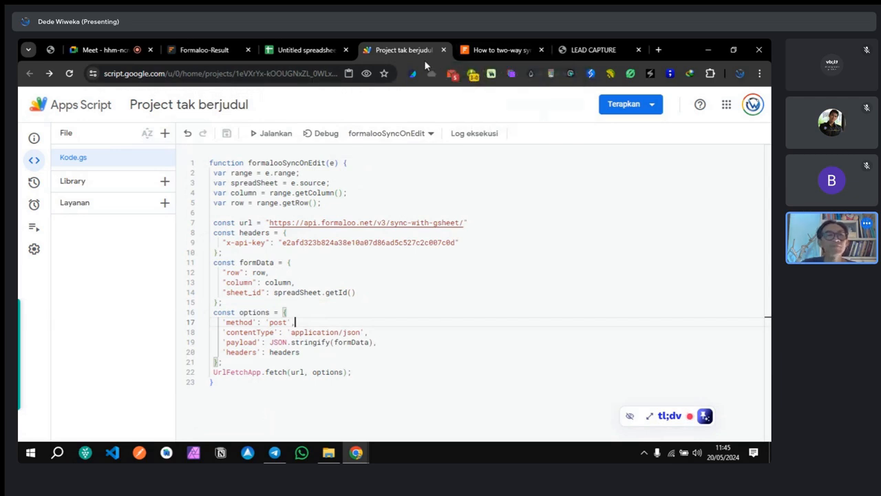
{"action": "left_click", "coordinate": [228, 50]}
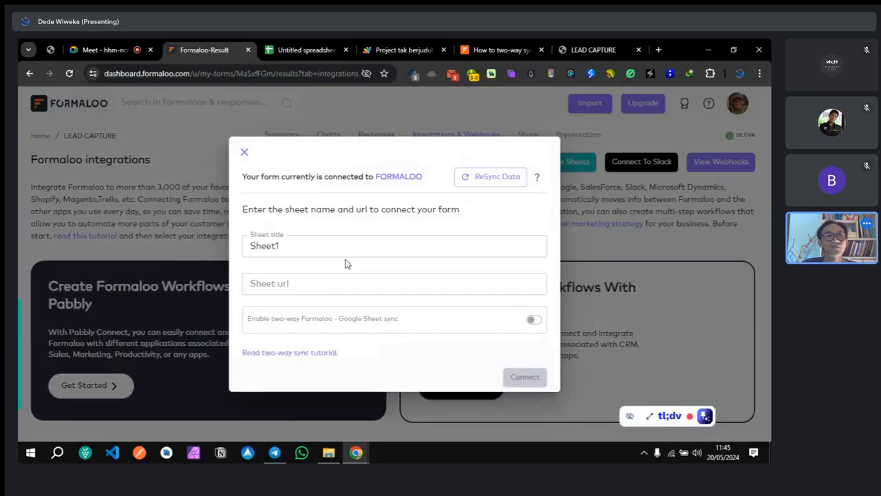
Step: Close the Google Sheets dialog and paste the Apps Script URL into a new webhook's Endpoint
{"action": "left_click", "coordinate": [245, 156]}
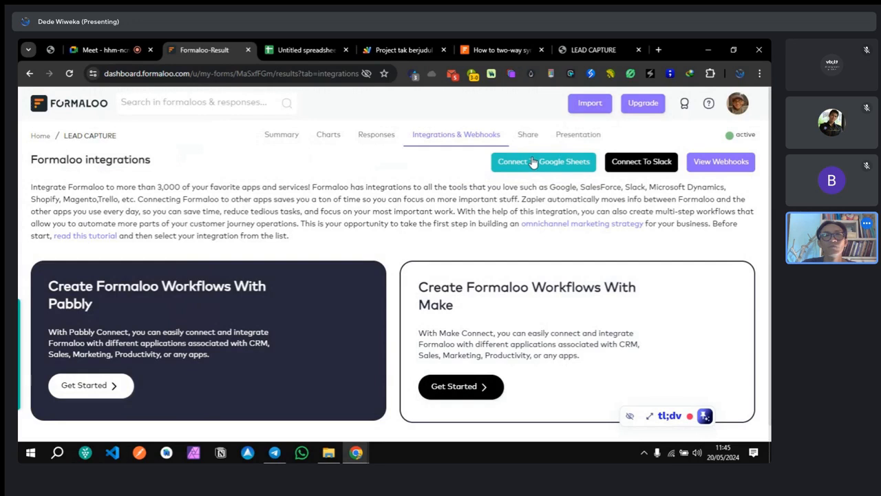
{"action": "left_click", "coordinate": [712, 165]}
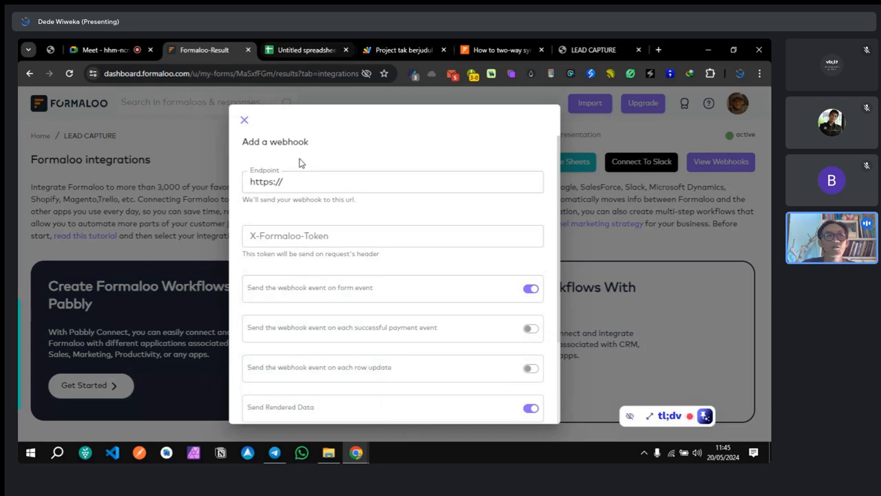
{"action": "left_click_drag", "start_coordinate": [301, 183], "coordinate": [221, 188]}
{"action": "key", "text": "ctrl+v"}
{"action": "left_click_drag", "start_coordinate": [336, 183], "coordinate": [247, 183]}
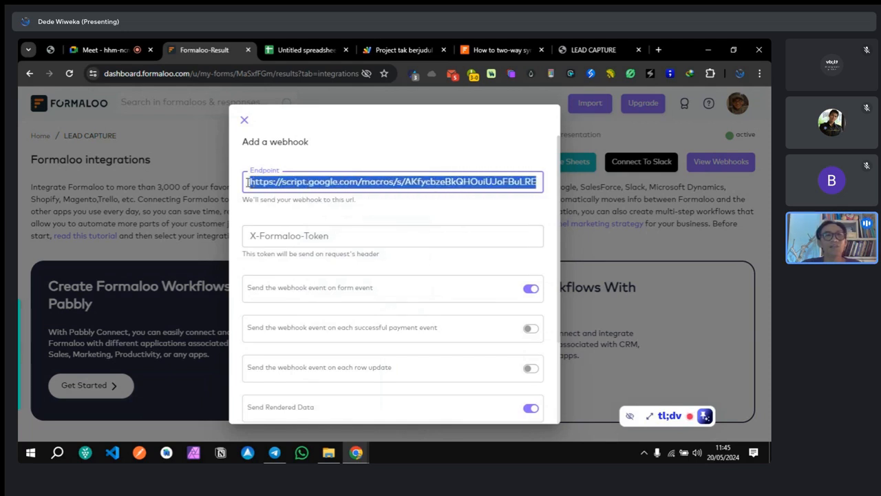
{"action": "left_click", "coordinate": [309, 185]}
{"action": "left_click_drag", "start_coordinate": [421, 178], "coordinate": [558, 205]}
{"action": "left_click", "coordinate": [521, 210]}
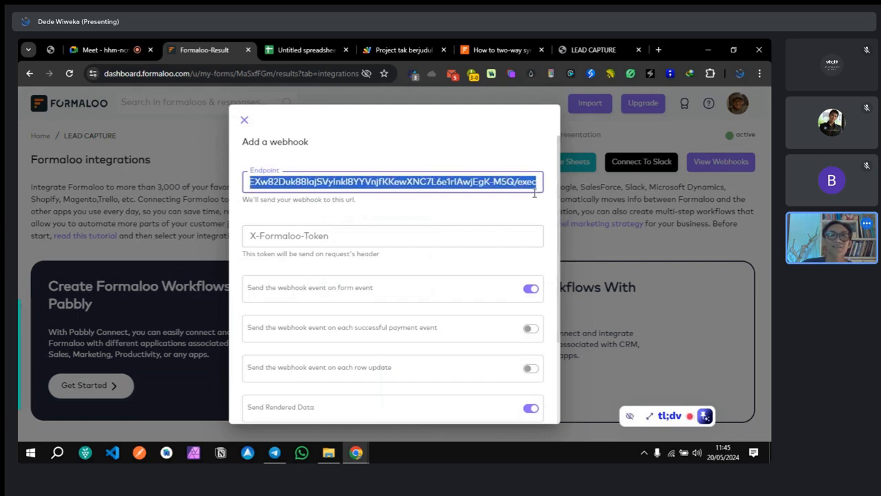
{"action": "left_click", "coordinate": [518, 207]}
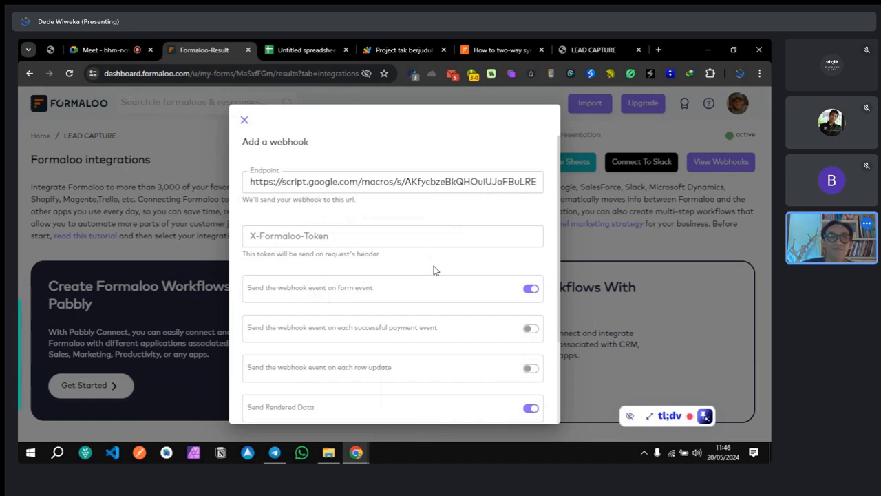
Step: Review the webhook toggles and the URL's /exec ending, then close the dialog unsaved
{"action": "scroll", "coordinate": [433, 270], "scroll_direction": "down", "scroll_amount": 3}
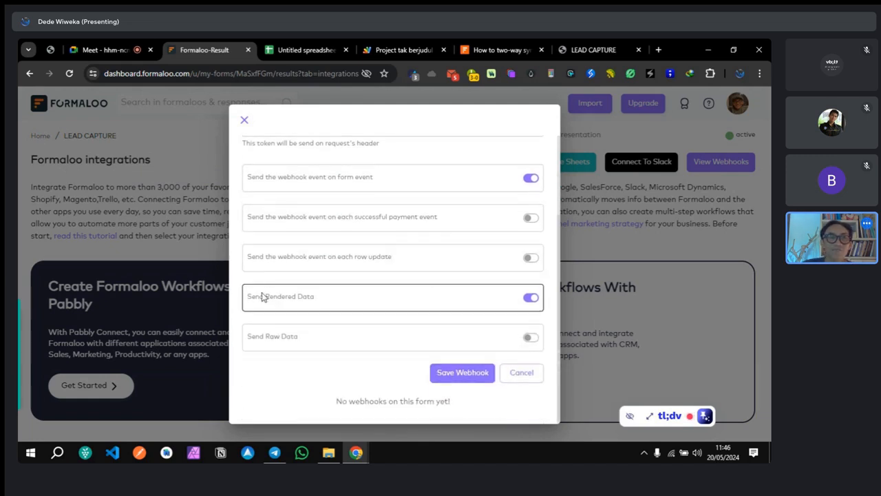
{"action": "scroll", "coordinate": [279, 354], "scroll_direction": "down", "scroll_amount": 1}
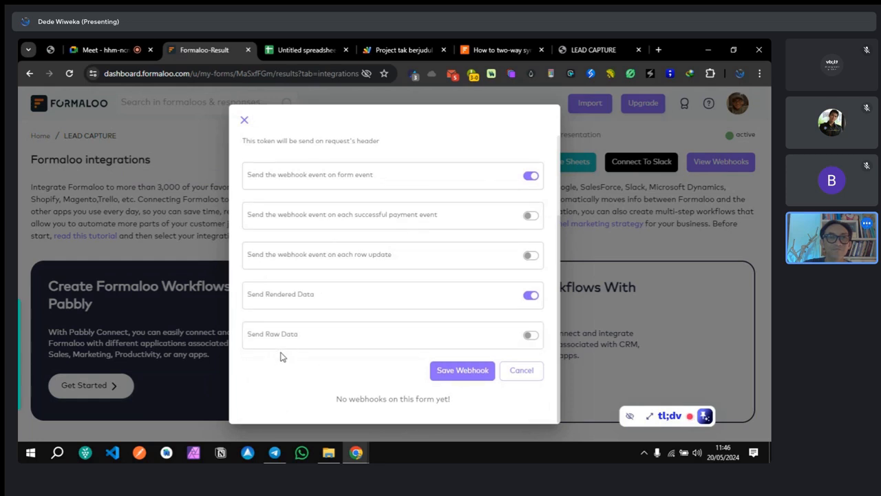
{"action": "scroll", "coordinate": [287, 353], "scroll_direction": "up", "scroll_amount": 3}
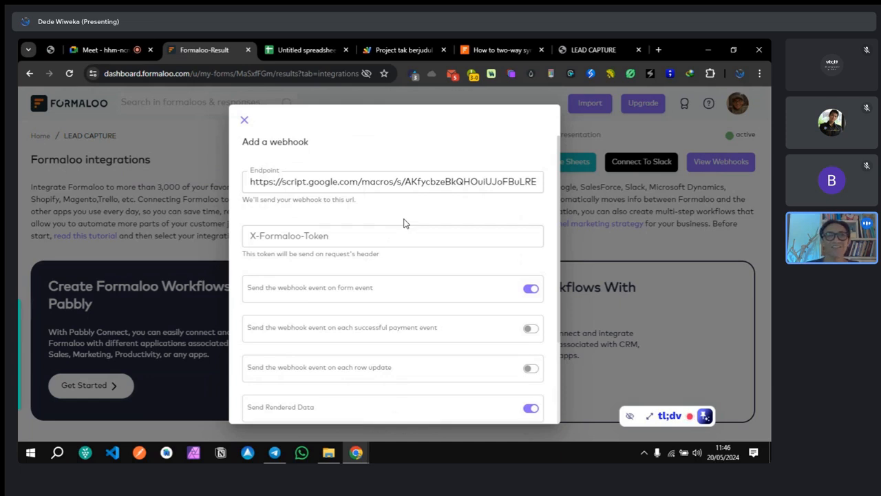
{"action": "left_click", "coordinate": [369, 189]}
{"action": "left_click_drag", "start_coordinate": [370, 189], "coordinate": [550, 193]}
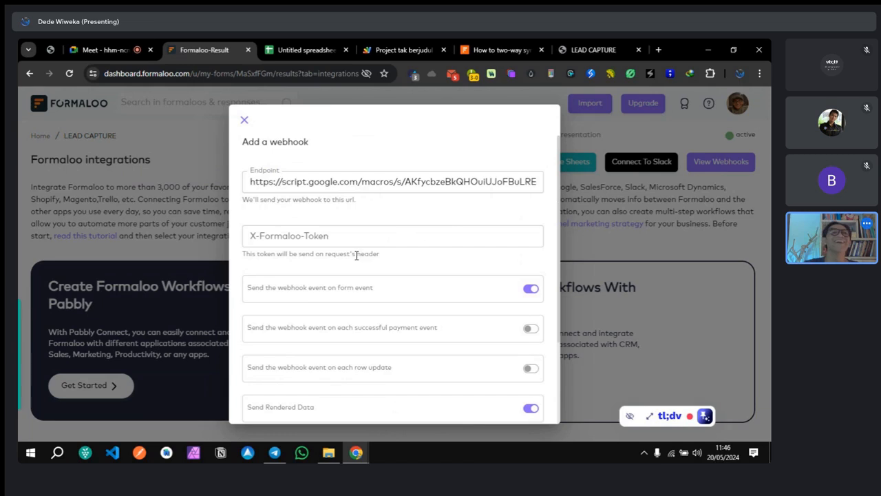
{"action": "left_click", "coordinate": [245, 121]}
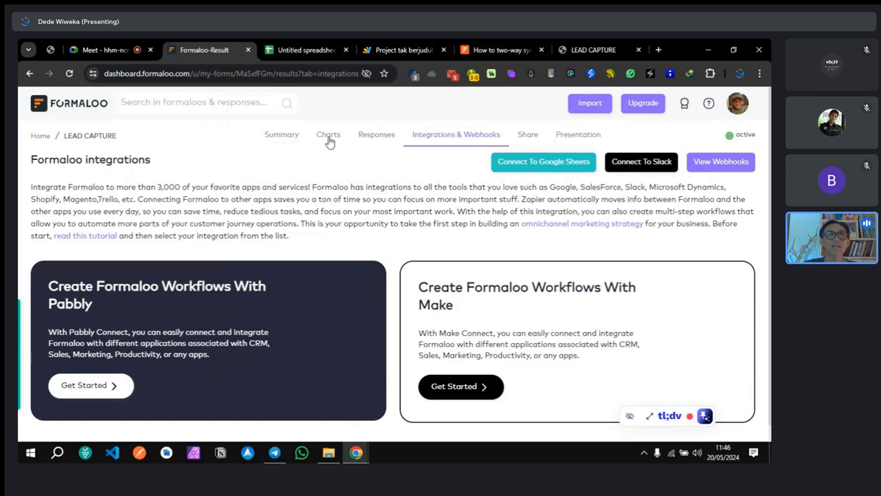
Step: Inspect the single synced Coba row in the FORMALOO sheet, then return to the Apps Script project
{"action": "left_click", "coordinate": [297, 47]}
{"action": "left_click", "coordinate": [168, 220]}
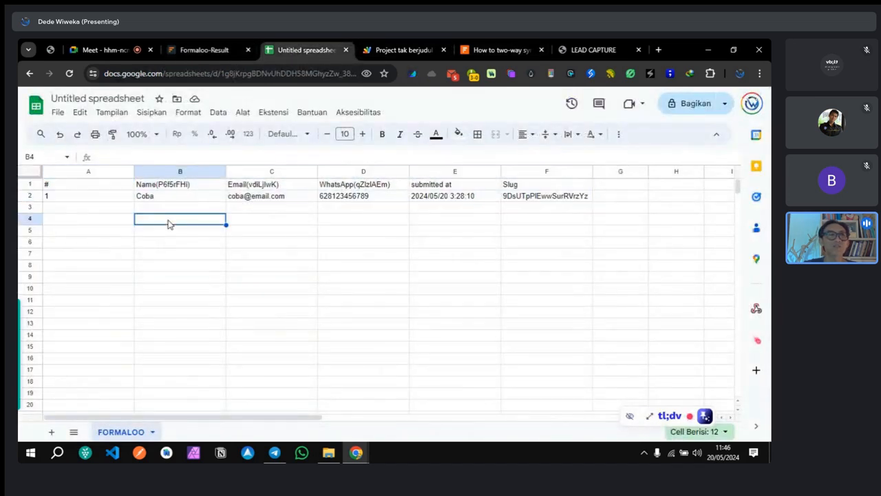
{"action": "left_click", "coordinate": [48, 199]}
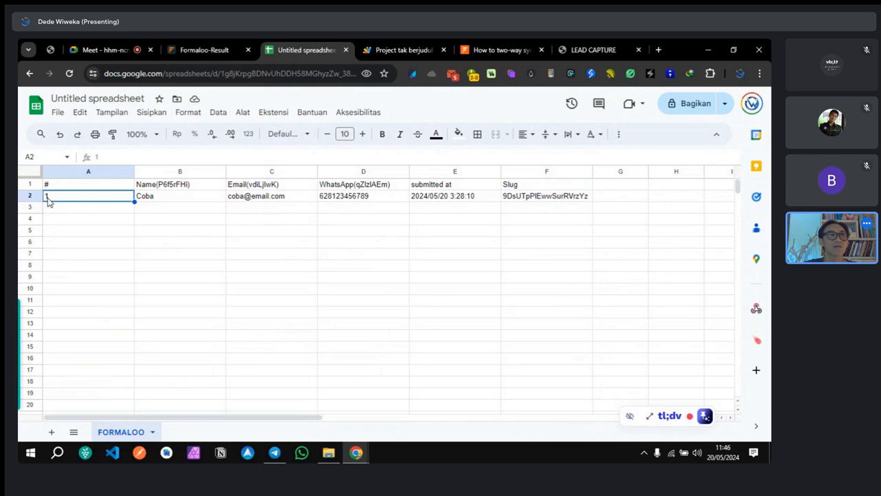
{"action": "left_click", "coordinate": [29, 208]}
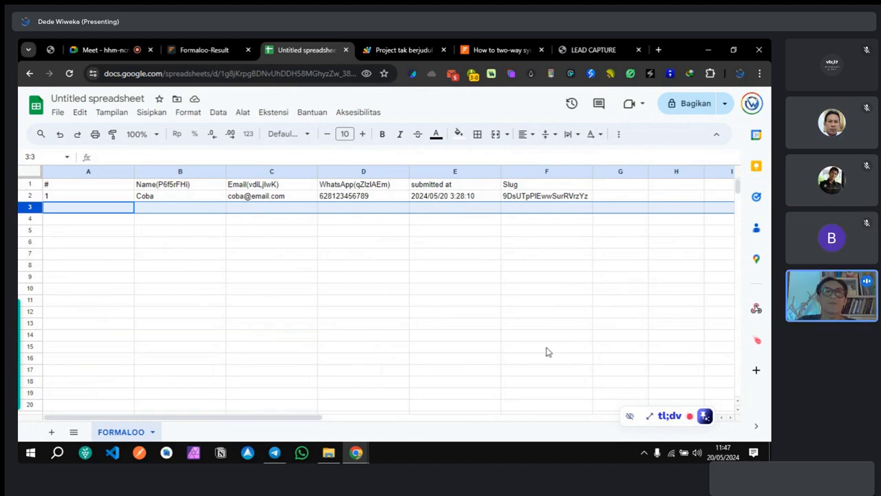
{"action": "left_click", "coordinate": [383, 52]}
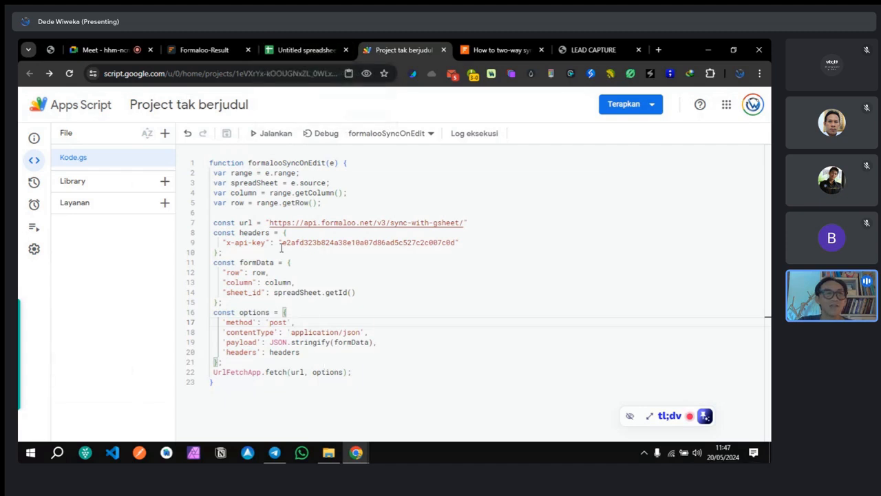
Step: Look over the 23-line formalooSyncOnEdit code in Kode.gs, glancing back at the synced sheet
{"action": "left_click", "coordinate": [226, 382]}
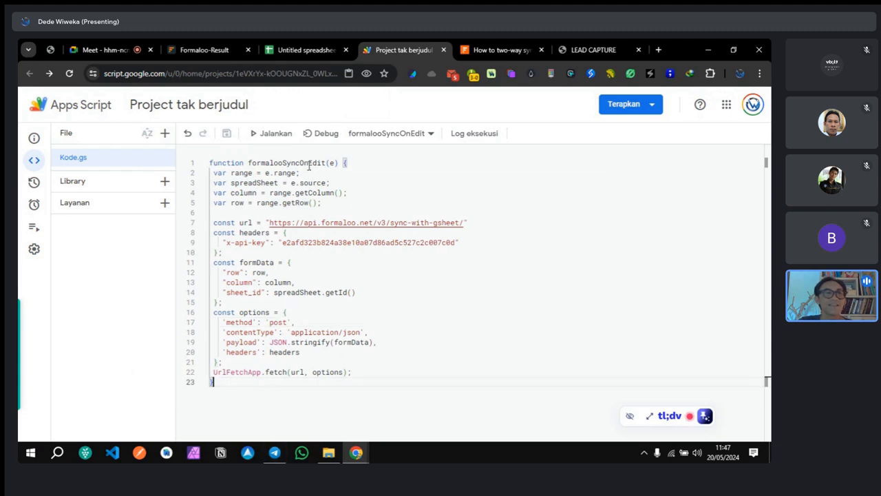
{"action": "left_click", "coordinate": [308, 48]}
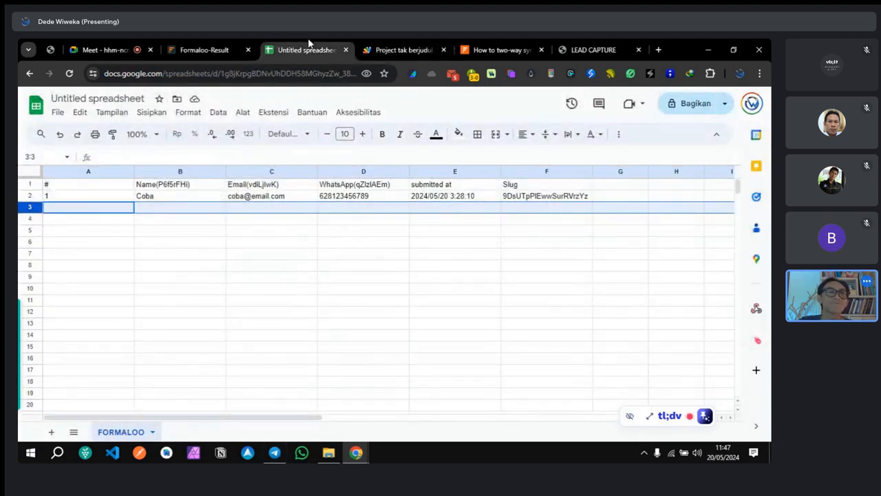
{"action": "left_click", "coordinate": [412, 48]}
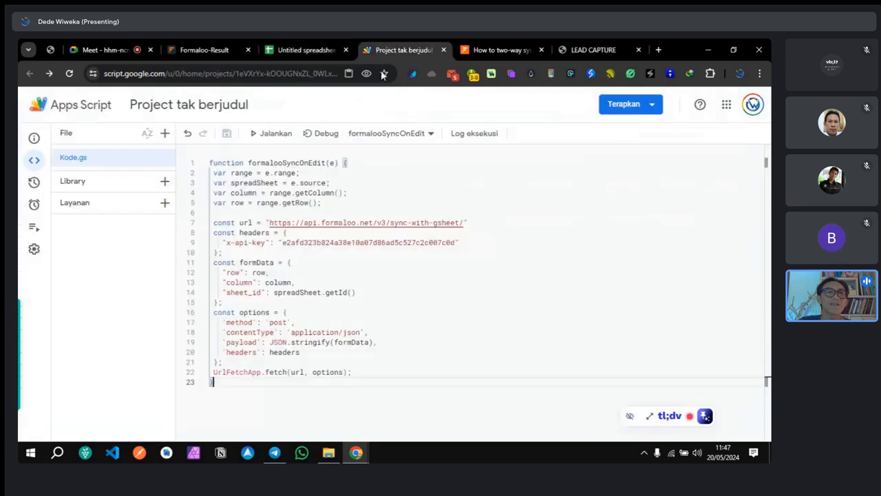
{"action": "left_click_drag", "start_coordinate": [211, 164], "coordinate": [266, 389]}
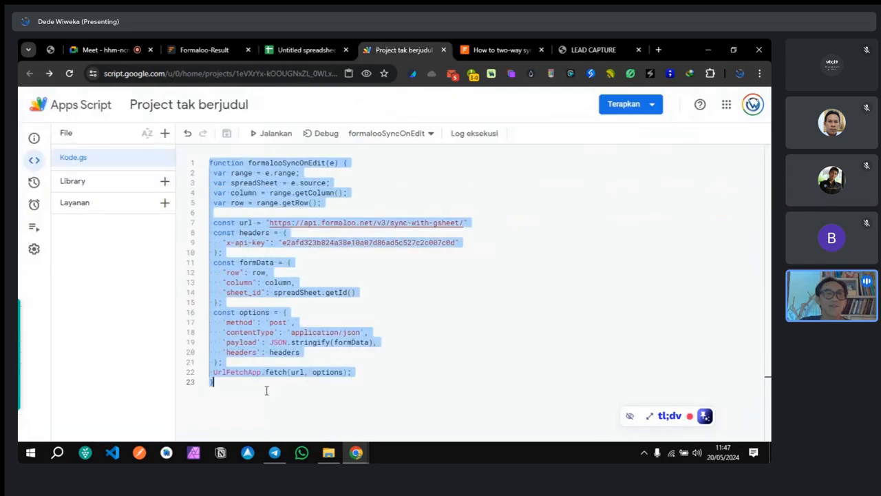
{"action": "left_click", "coordinate": [363, 284]}
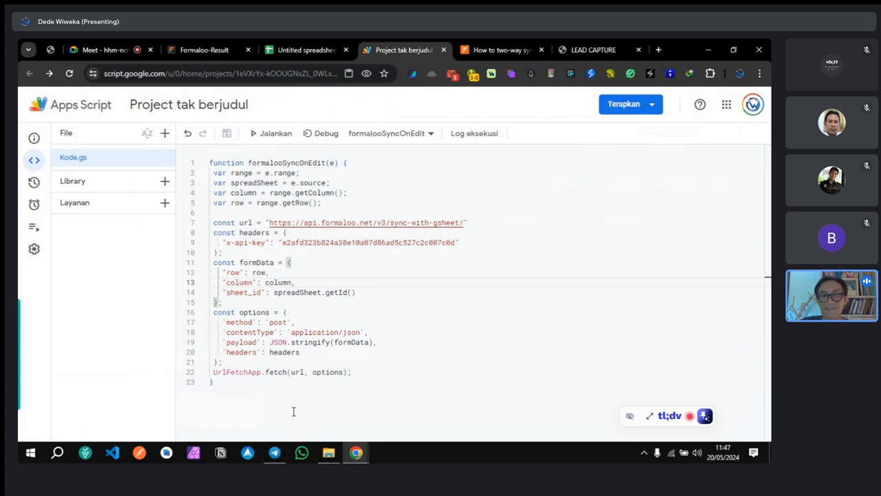
Step: Dismiss the sync tutorial and enter the test lead's name (Coba 2) and a test email
{"action": "left_click", "coordinate": [491, 51]}
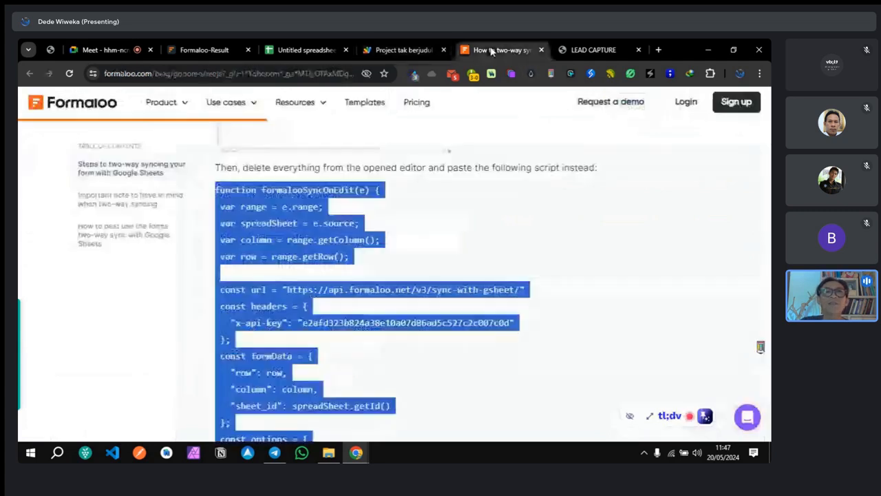
{"action": "left_click", "coordinate": [541, 50]}
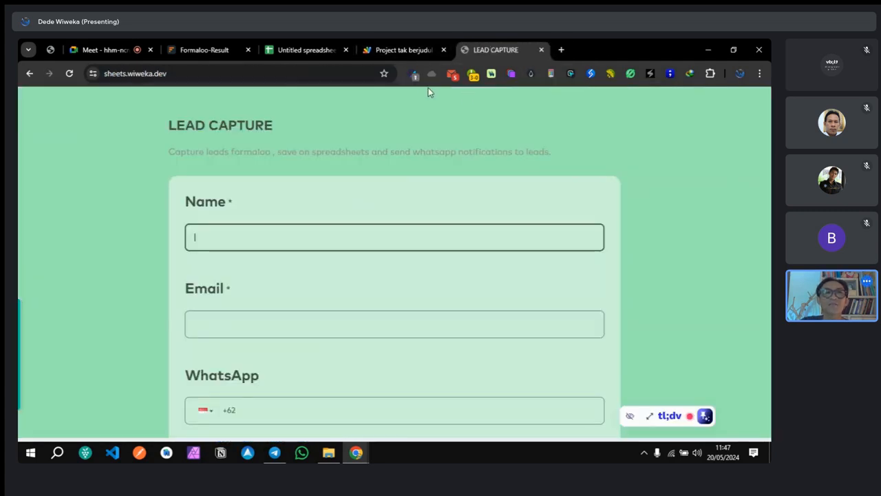
{"action": "left_click", "coordinate": [322, 234]}
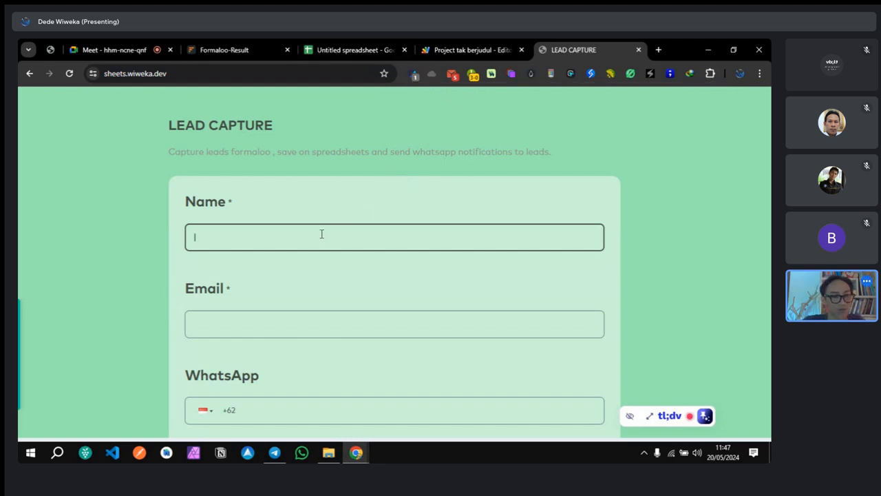
{"action": "type", "text": "q"}
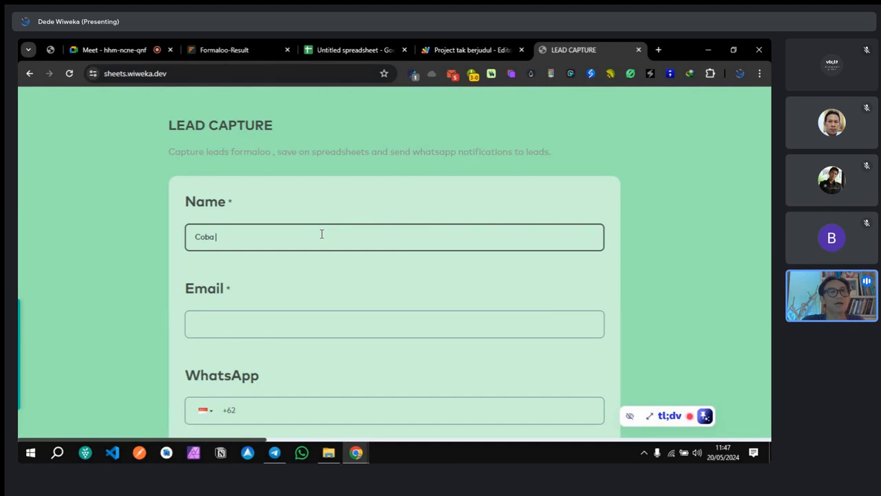
{"action": "left_click", "coordinate": [303, 323]}
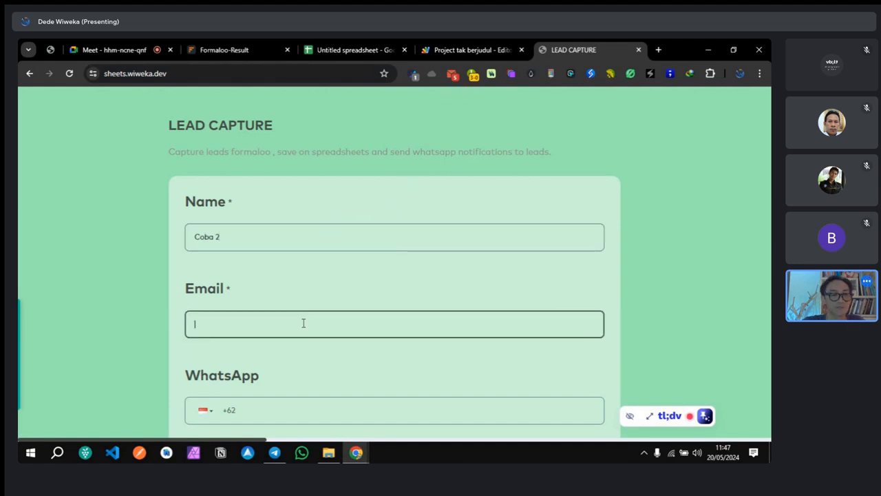
{"action": "type", "text": "coba2@co"}
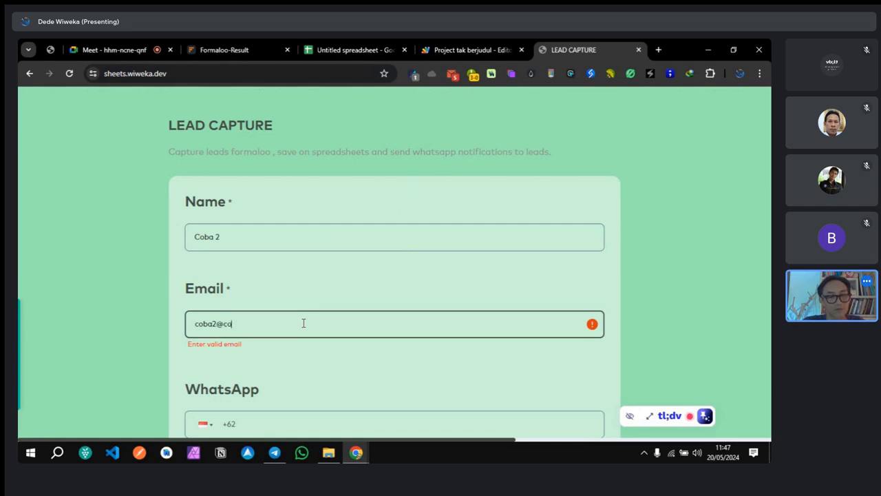
{"action": "type", "text": "ba.com"}
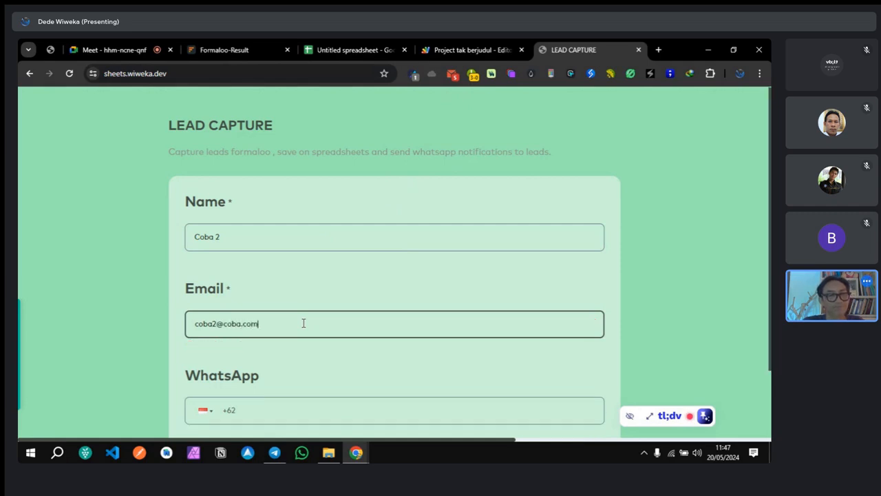
Step: Enter the WhatsApp number and submit the LEAD CAPTURE entry with KIRIM
{"action": "scroll", "coordinate": [309, 333], "scroll_direction": "down", "scroll_amount": 2}
{"action": "left_click", "coordinate": [309, 330]}
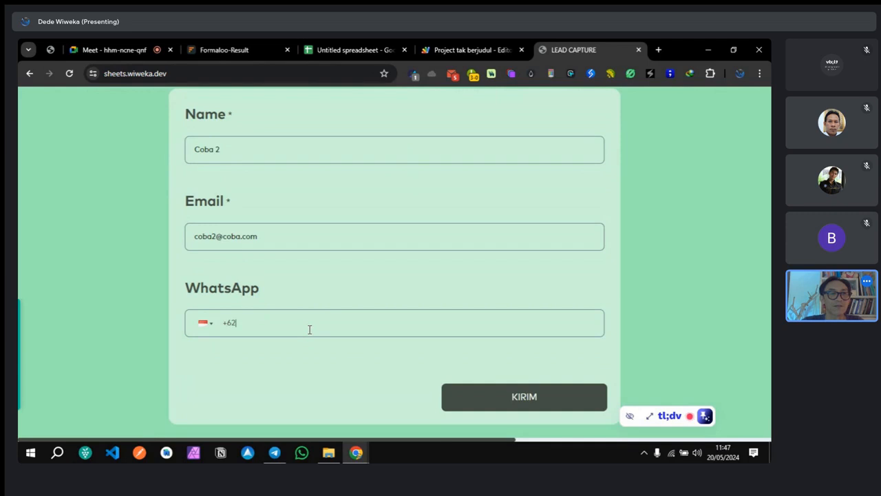
{"action": "type", "text": "81235678900"}
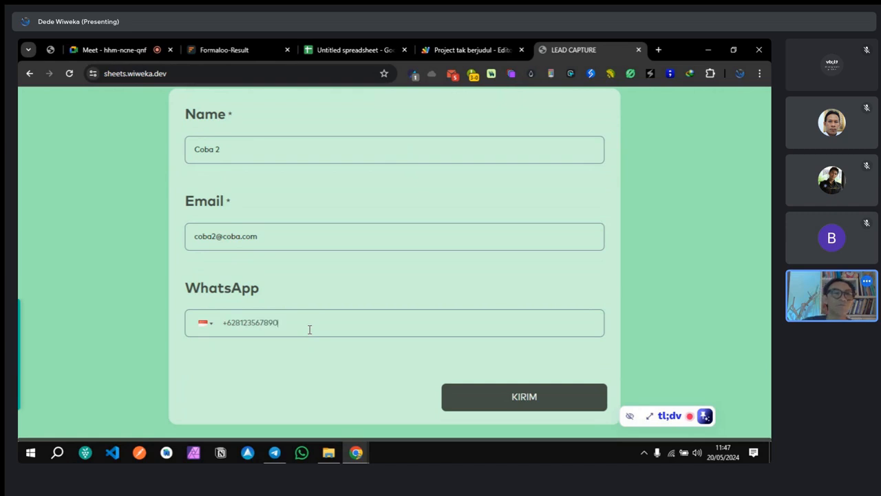
{"action": "left_click", "coordinate": [544, 400]}
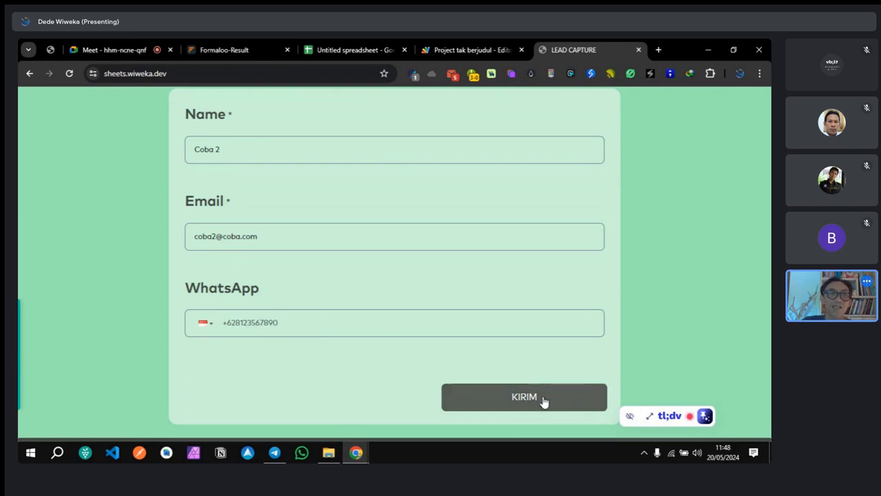
{"action": "left_click", "coordinate": [544, 400]}
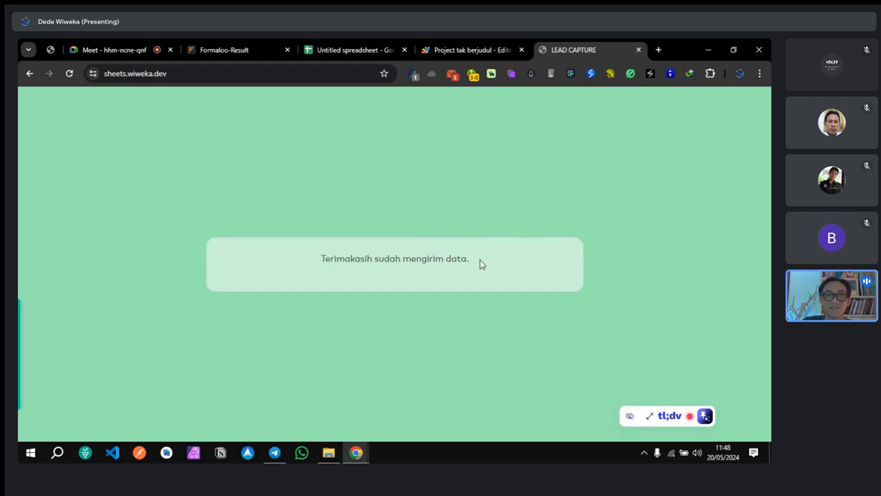
Step: Verify Coba 2 appears in row 3 of the spreadsheet, then view Formaloo's LEAD CAPTURE responses
{"action": "left_click", "coordinate": [361, 58]}
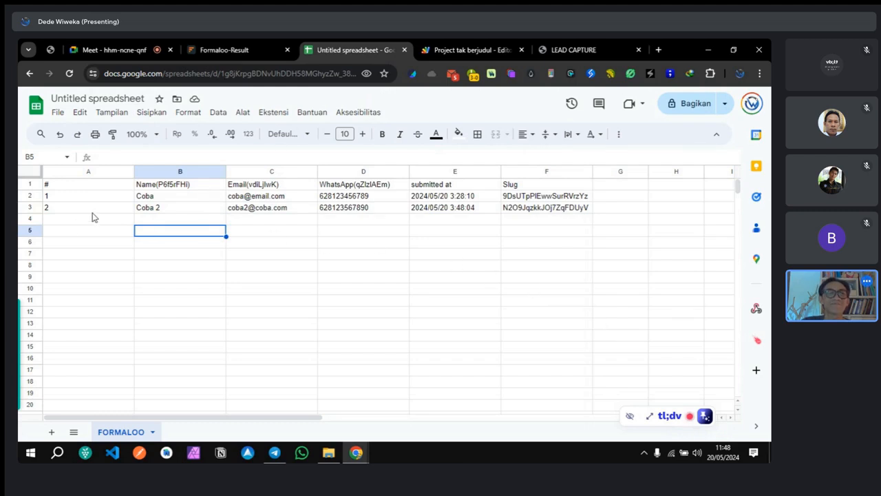
{"action": "left_click", "coordinate": [66, 254]}
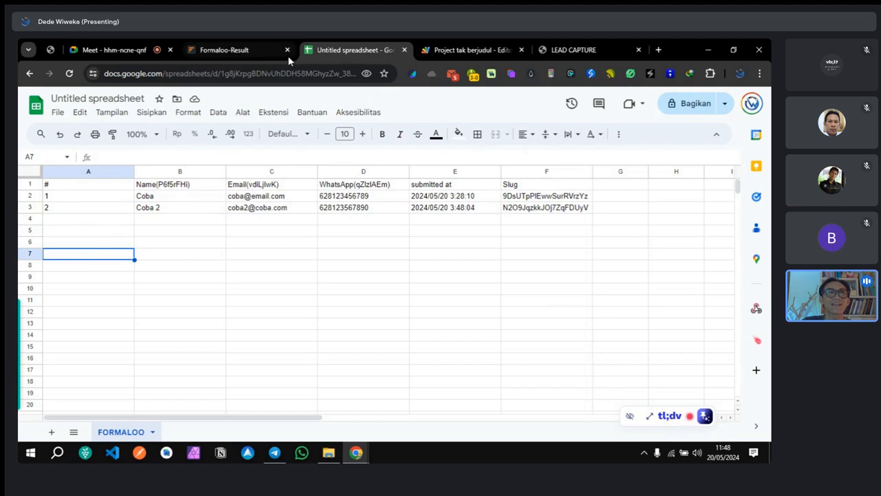
{"action": "left_click", "coordinate": [238, 49]}
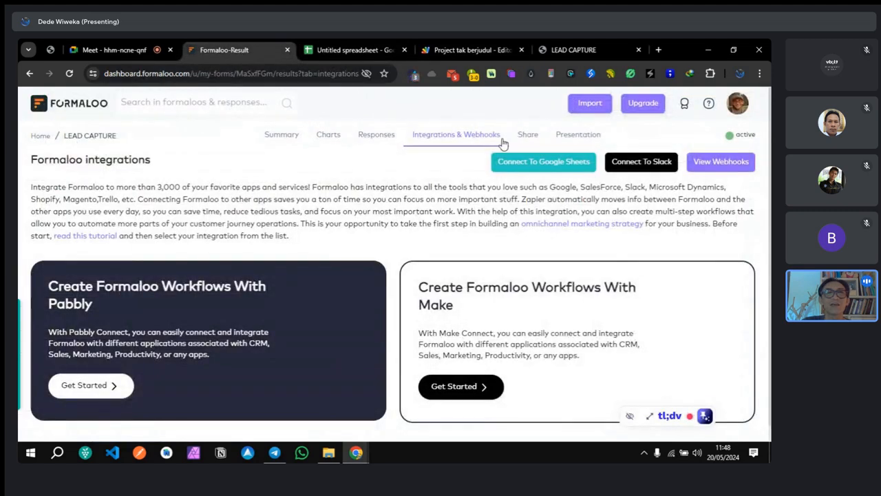
{"action": "left_click", "coordinate": [376, 137]}
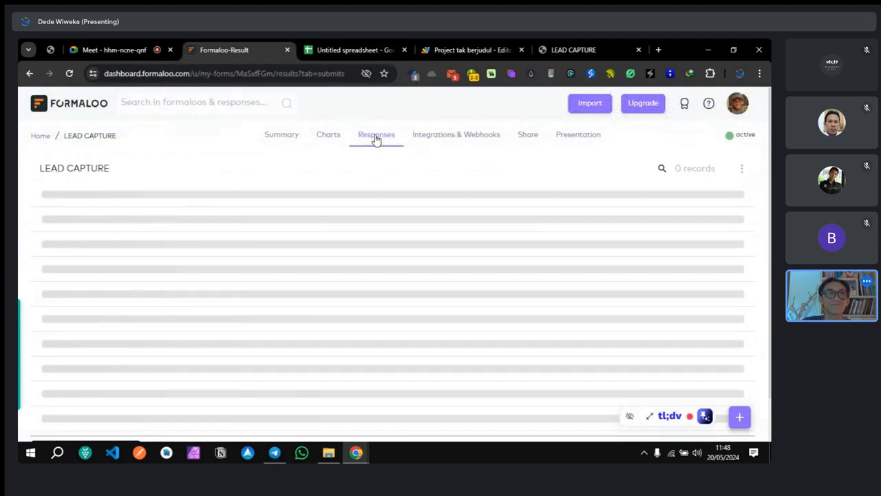
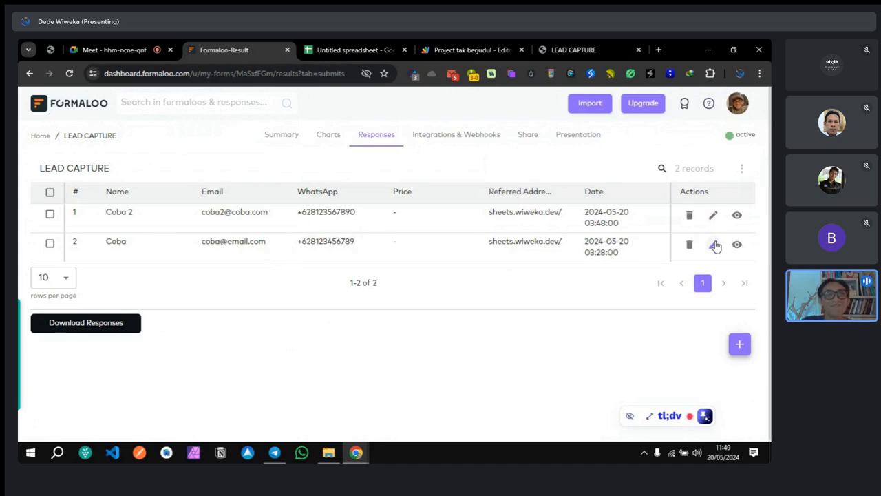
Step: Check the Gmail inbox for new submission notifications
{"action": "left_click", "coordinate": [452, 76]}
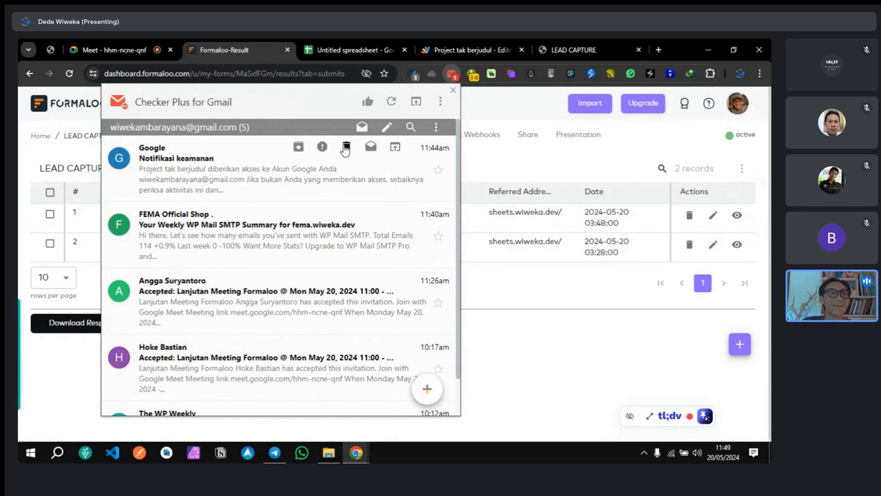
{"action": "left_click", "coordinate": [391, 103]}
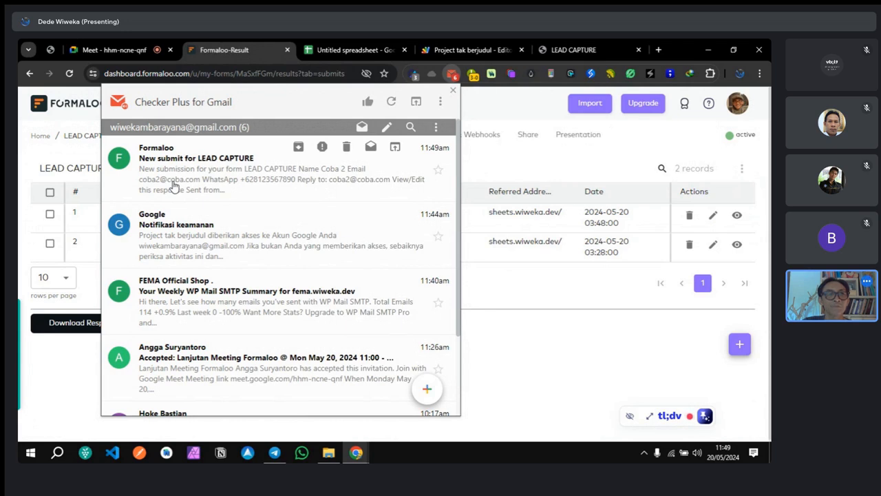
{"action": "left_click", "coordinate": [491, 103]}
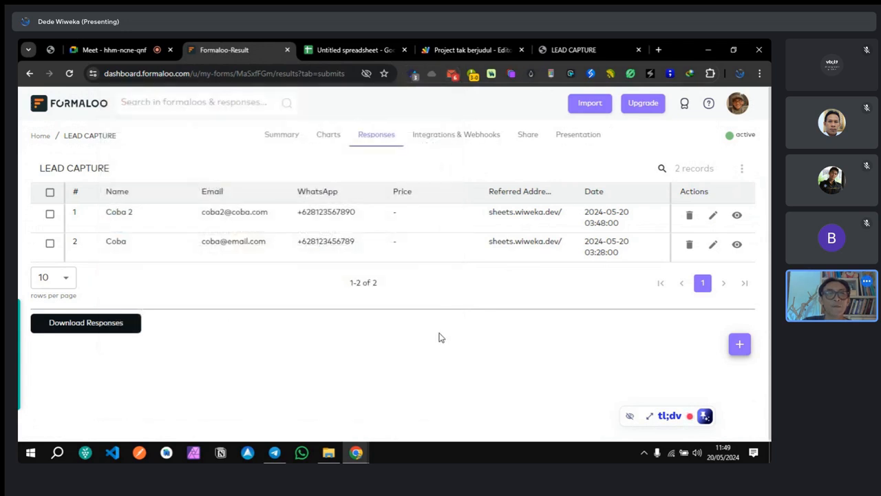
Step: Append 3 to the Coba response's WhatsApp number and save the entry
{"action": "left_click", "coordinate": [713, 250]}
{"action": "scroll", "coordinate": [427, 252], "scroll_direction": "down", "scroll_amount": 2}
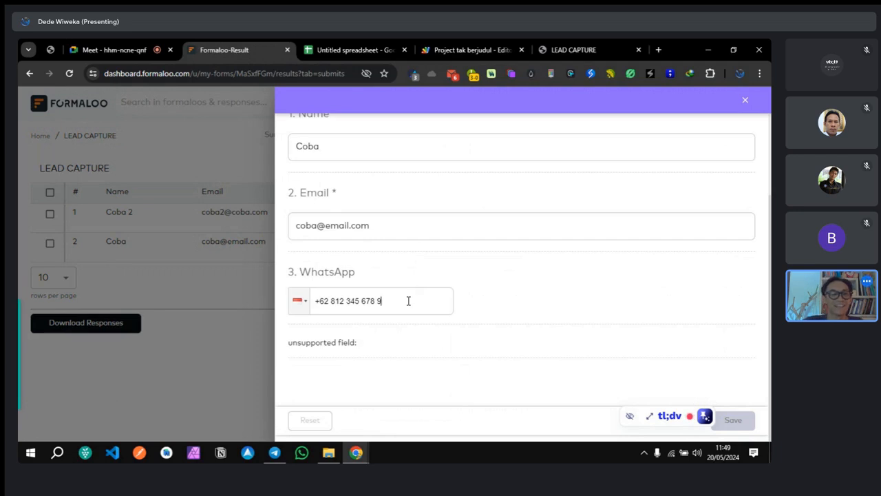
{"action": "type", "text": "3"}
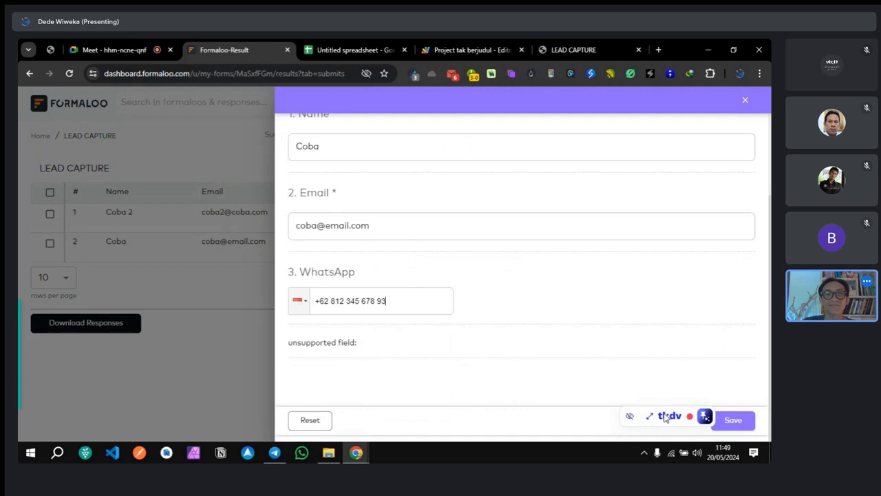
{"action": "left_click", "coordinate": [733, 421]}
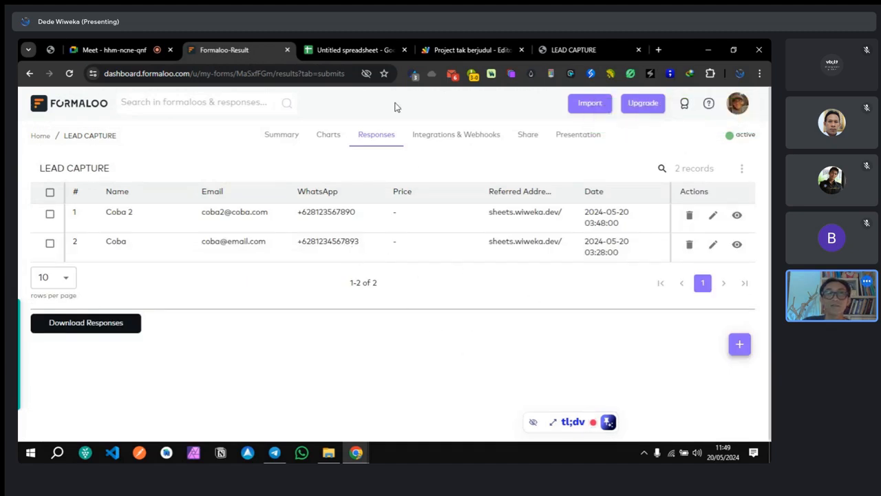
Step: Inspect the WhatsApp numbers in D2 and D3, then reload the spreadsheet
{"action": "left_click", "coordinate": [350, 46]}
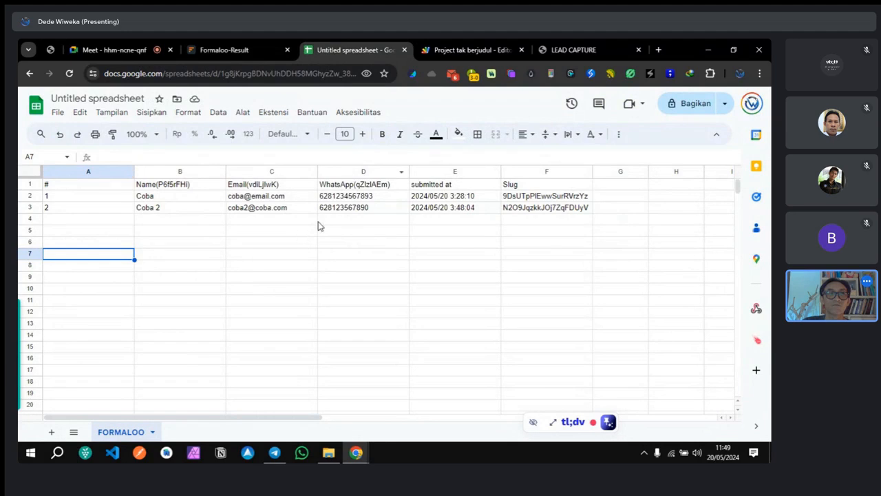
{"action": "left_click", "coordinate": [371, 198]}
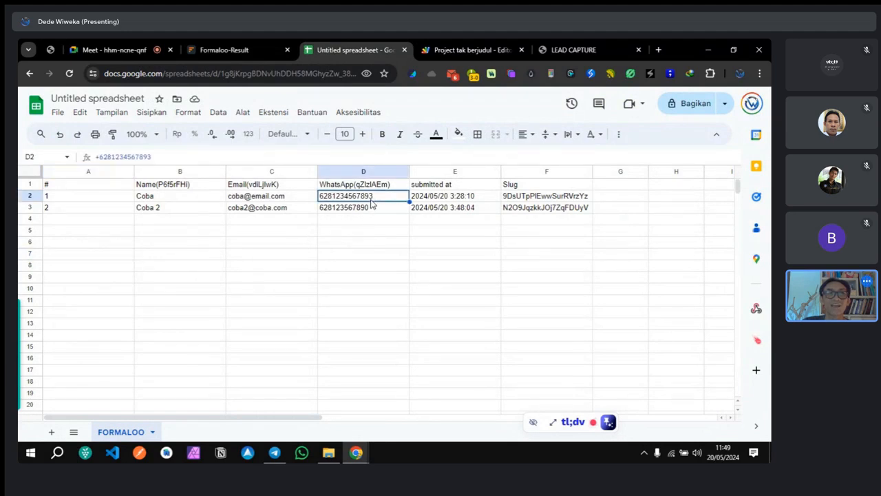
{"action": "left_click", "coordinate": [366, 211]}
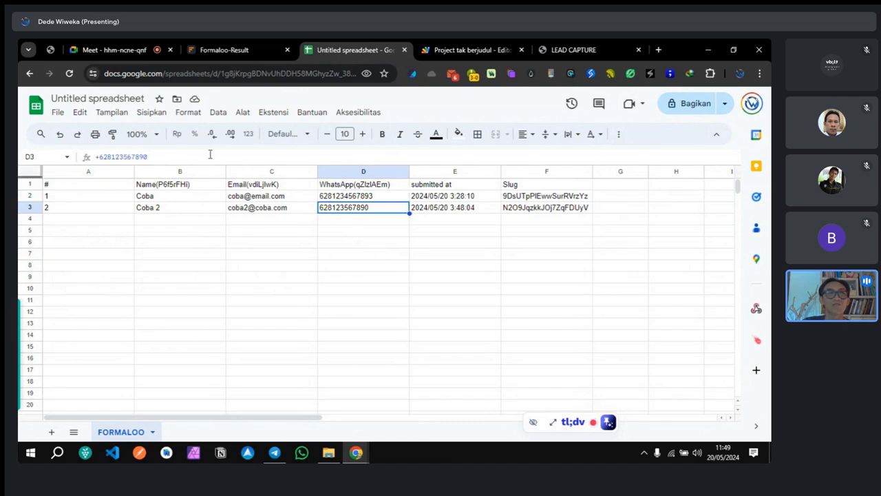
{"action": "left_click", "coordinate": [68, 73]}
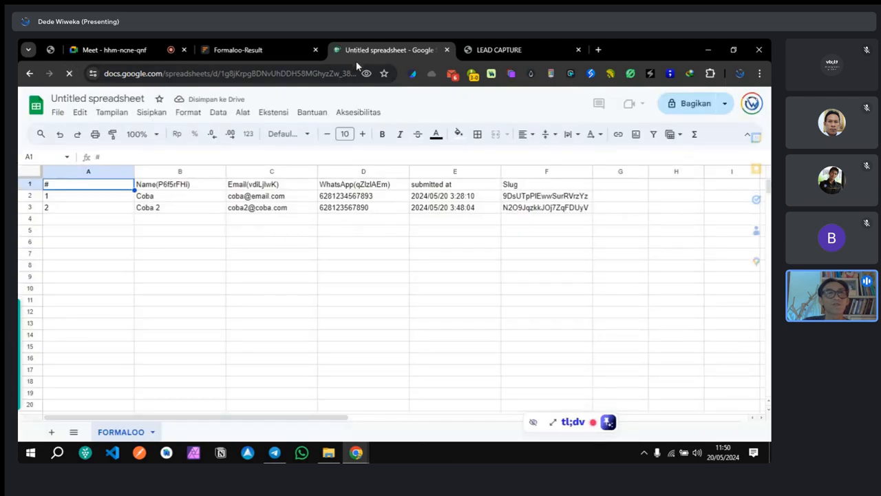
Step: Compare the reloaded sheet against the Formaloo LEAD CAPTURE responses
{"action": "left_click", "coordinate": [268, 47]}
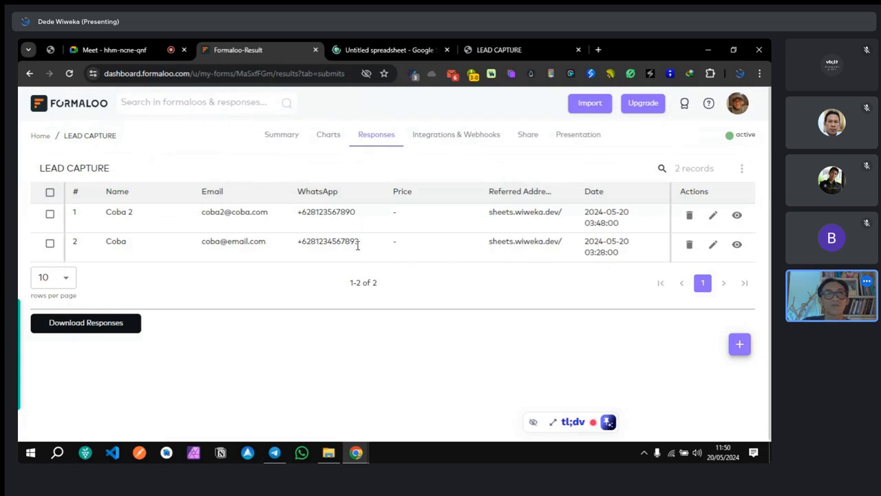
{"action": "left_click", "coordinate": [388, 50]}
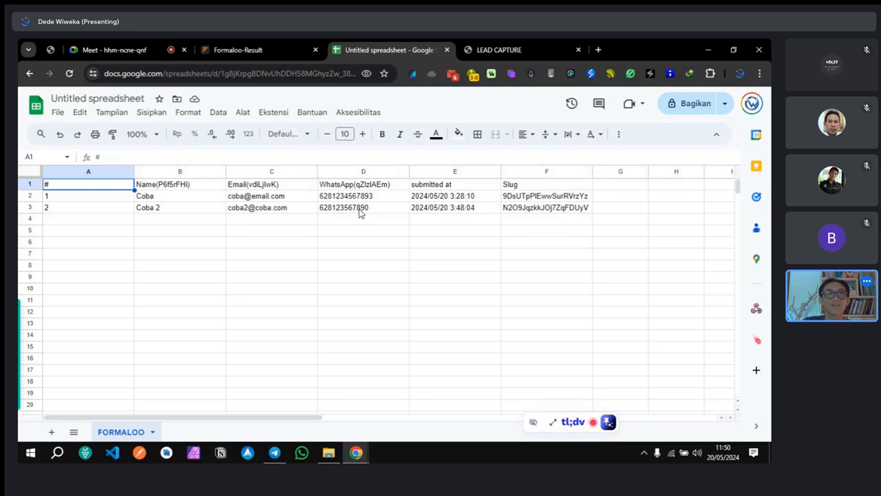
{"action": "left_click", "coordinate": [238, 50]}
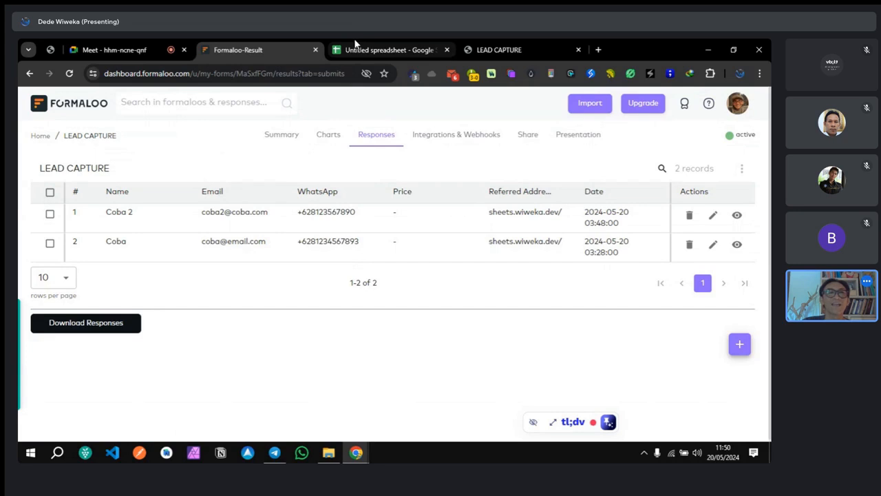
{"action": "left_click", "coordinate": [384, 53]}
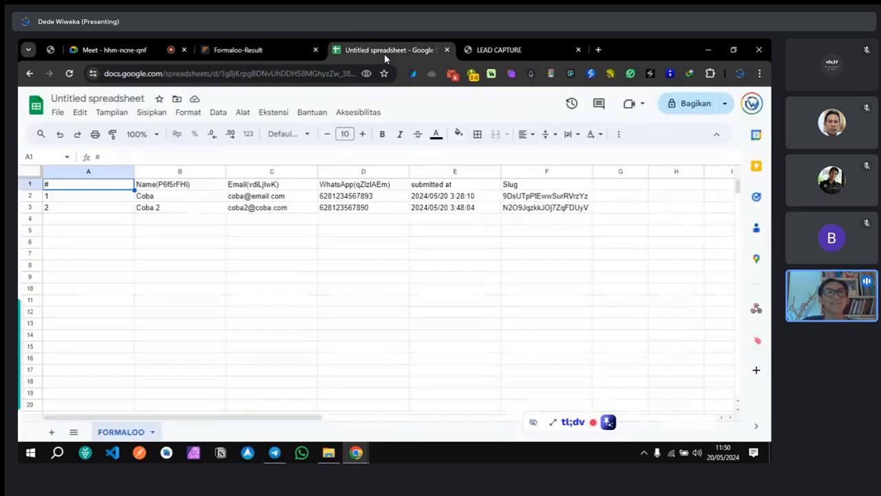
Step: Change the last digit of D2's WhatsApp number to 6, then reload Formaloo's responses
{"action": "double_click", "coordinate": [372, 197]}
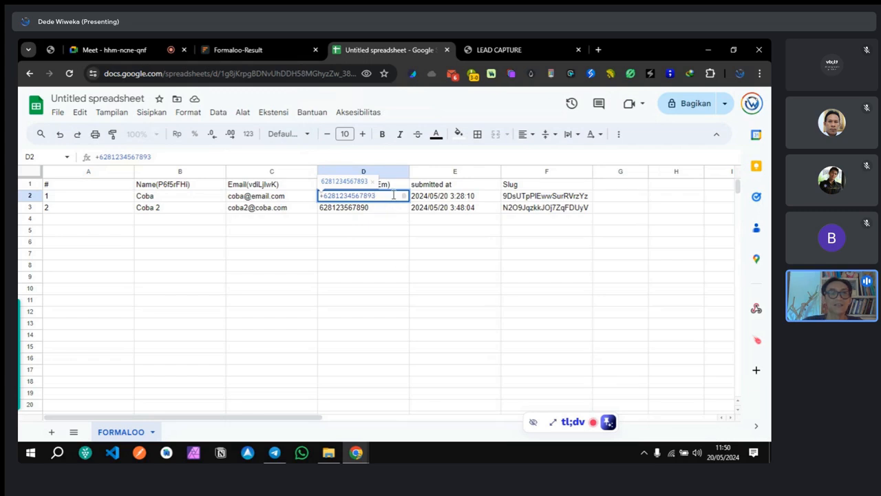
{"action": "key", "text": "BackSpace"}
{"action": "type", "text": "6"}
{"action": "left_click", "coordinate": [588, 300]}
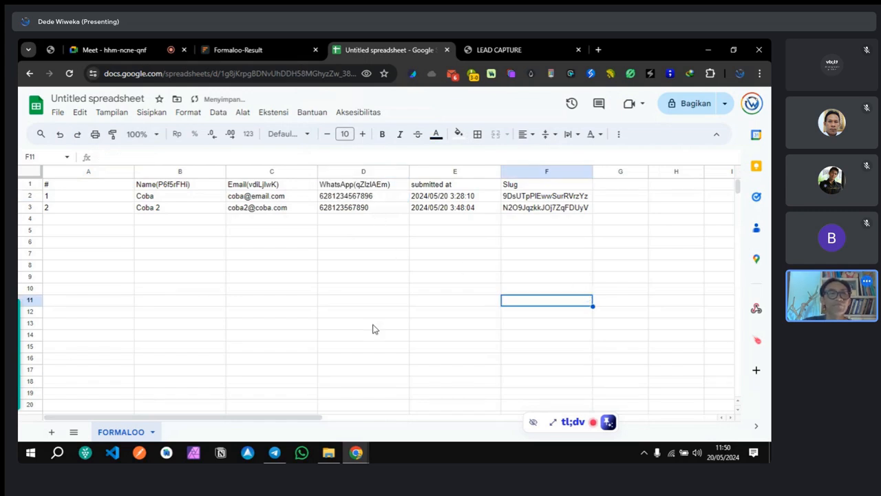
{"action": "left_click", "coordinate": [245, 52]}
{"action": "left_click", "coordinate": [69, 73]}
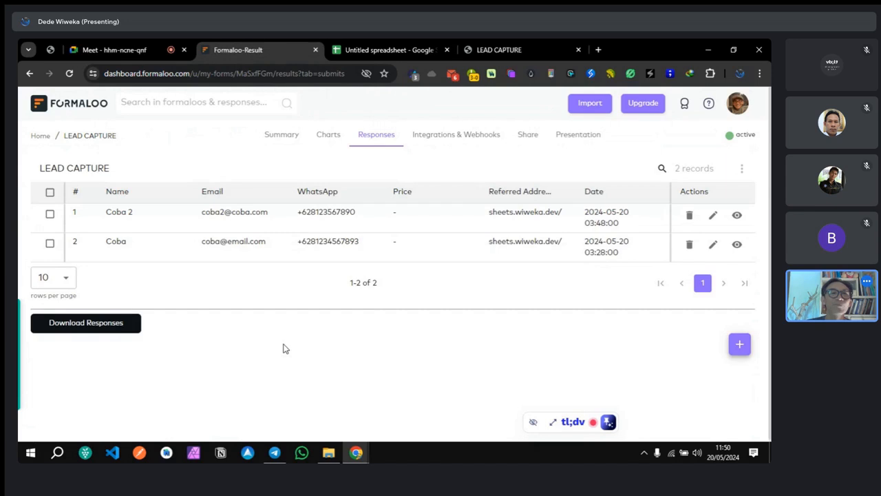
Step: Open the spreadsheet's bound project via Ekstensi > Apps Script
{"action": "left_click", "coordinate": [369, 48]}
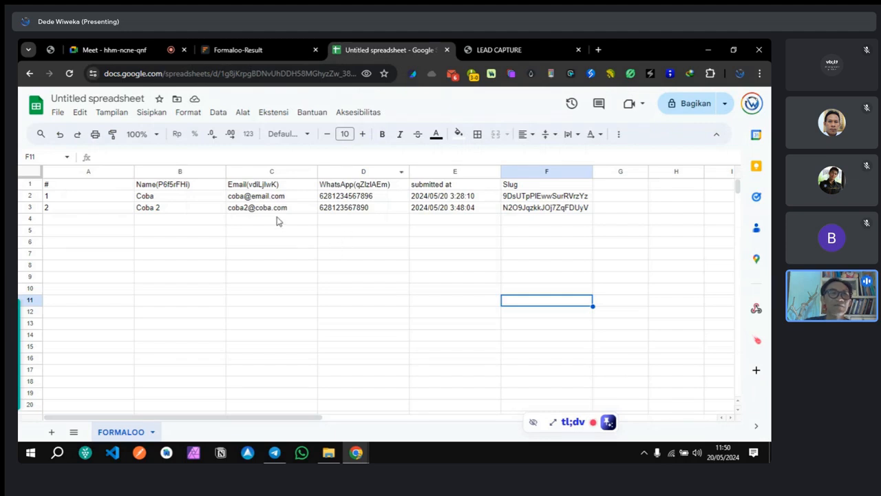
{"action": "mouse_move", "coordinate": [266, 214]}
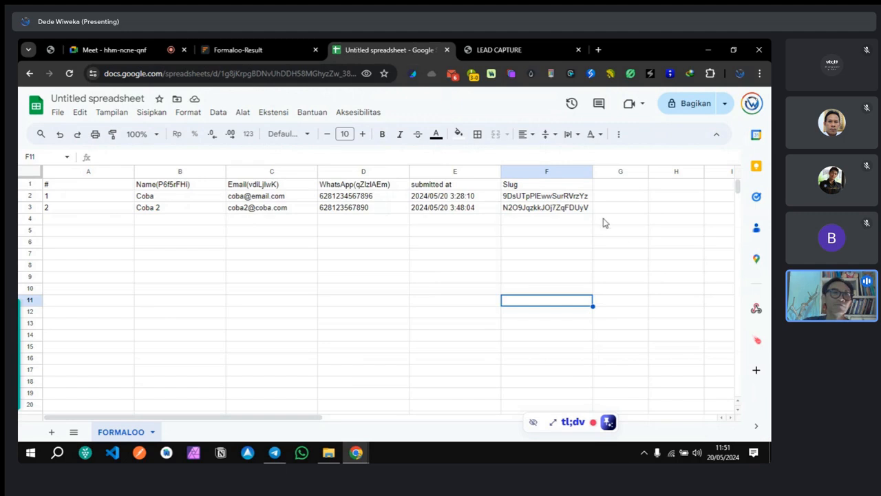
{"action": "left_click", "coordinate": [269, 114]}
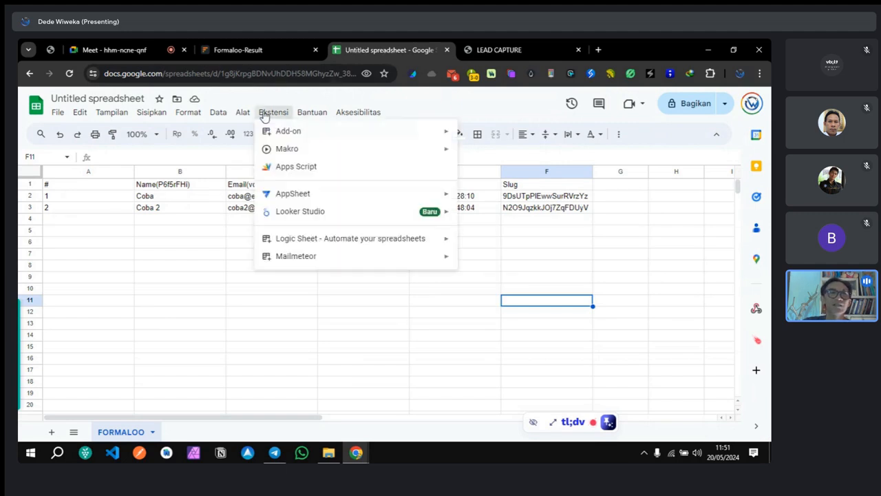
{"action": "left_click", "coordinate": [295, 167]}
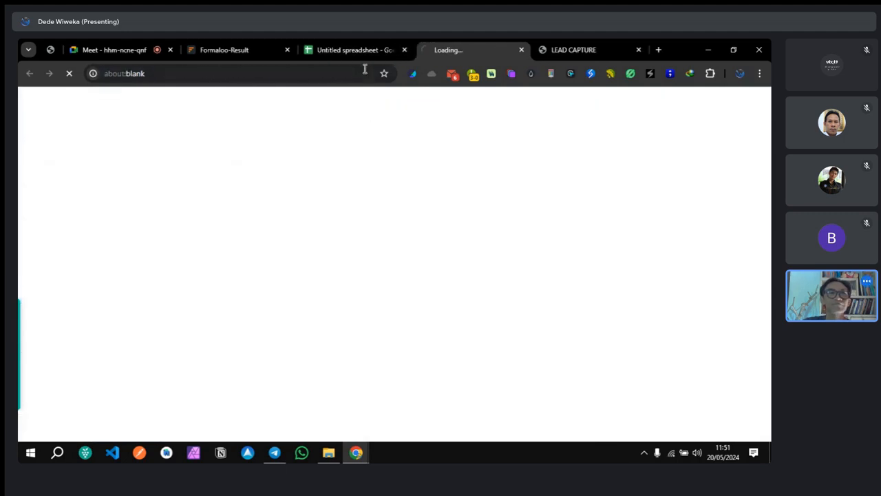
Step: Recheck Coba's WhatsApp number in D2, then go to the Apps Script project
{"action": "left_click", "coordinate": [362, 50]}
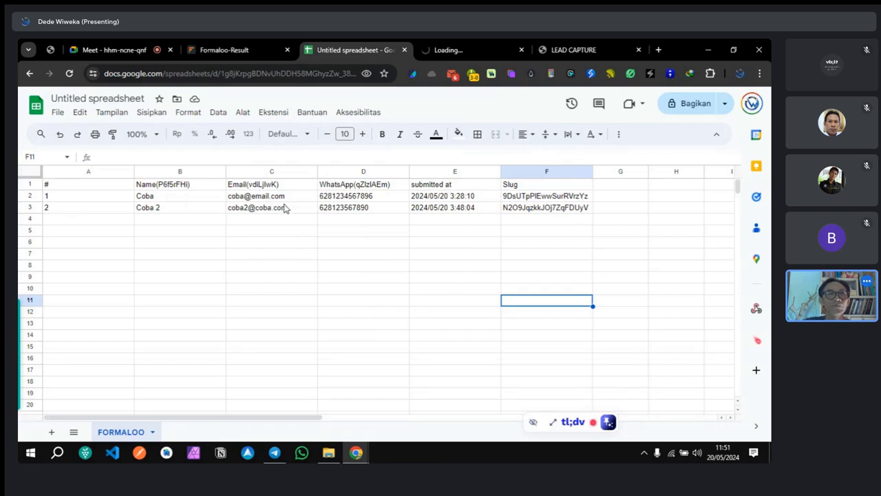
{"action": "left_click", "coordinate": [373, 197]}
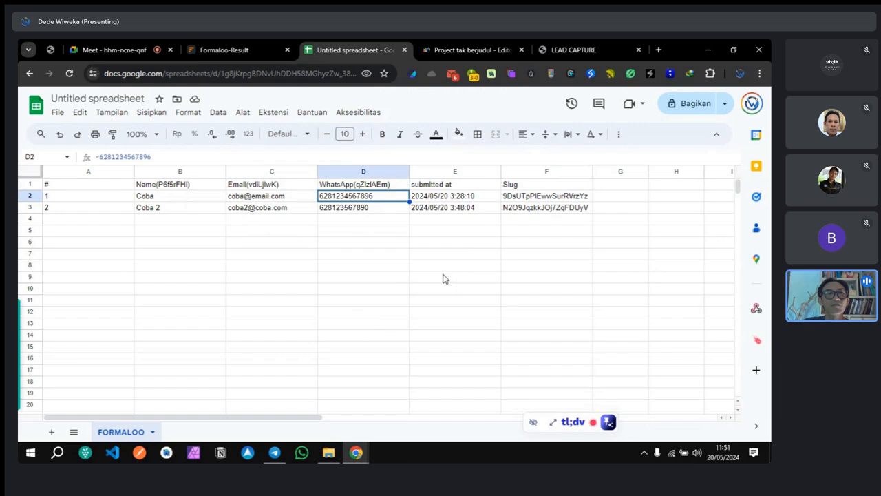
{"action": "left_click", "coordinate": [382, 277]}
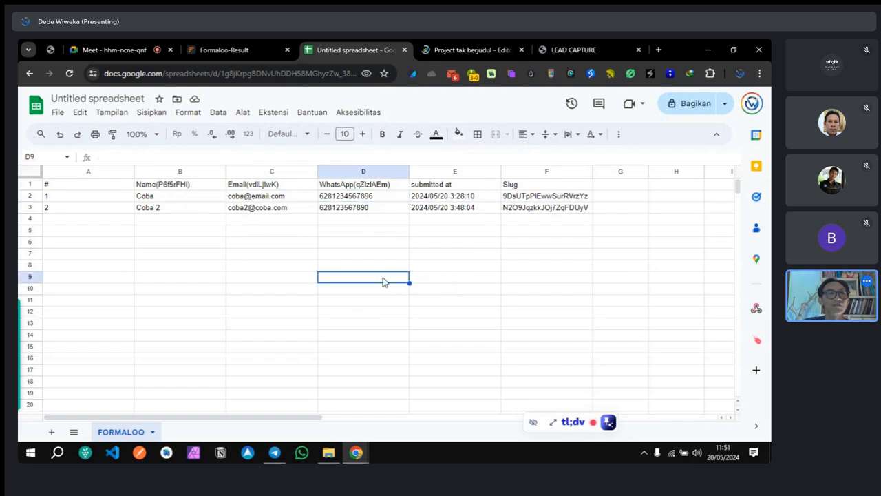
{"action": "left_click", "coordinate": [282, 113]}
{"action": "left_click", "coordinate": [173, 254]}
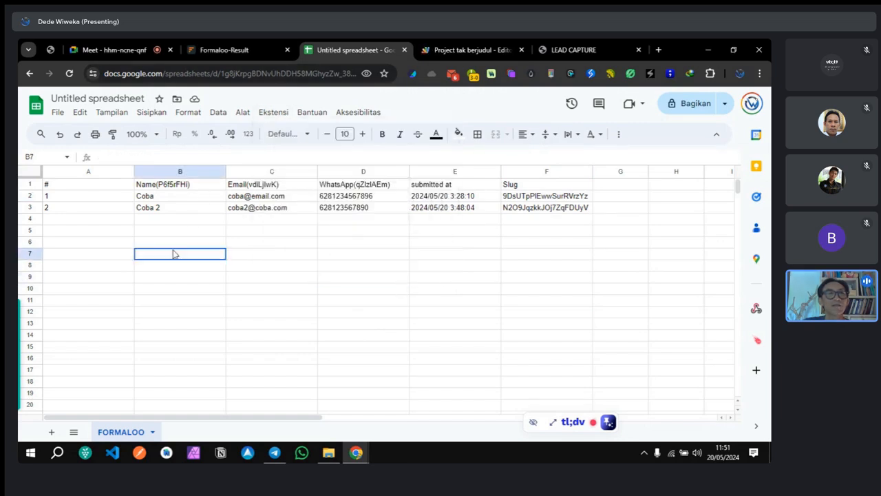
{"action": "left_click", "coordinate": [451, 49]}
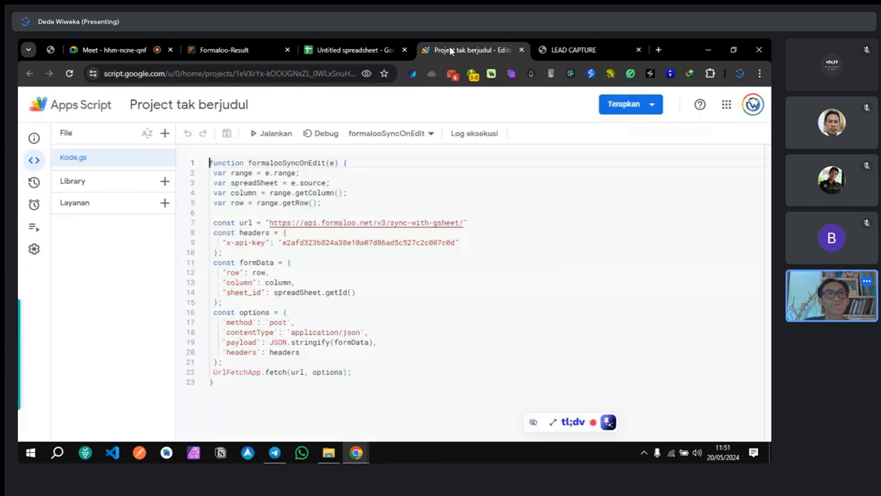
Step: Reload Formaloo's responses, glance at the sync script, and return to the spreadsheet
{"action": "left_click", "coordinate": [230, 51]}
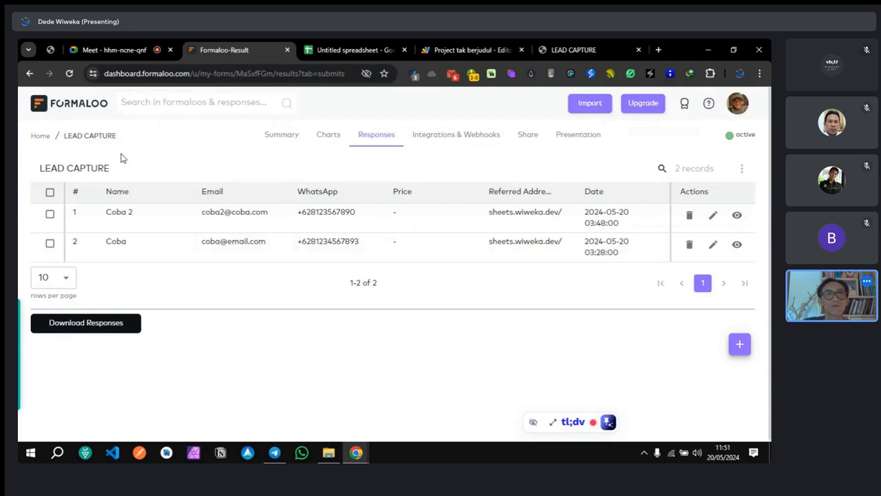
{"action": "left_click", "coordinate": [68, 74]}
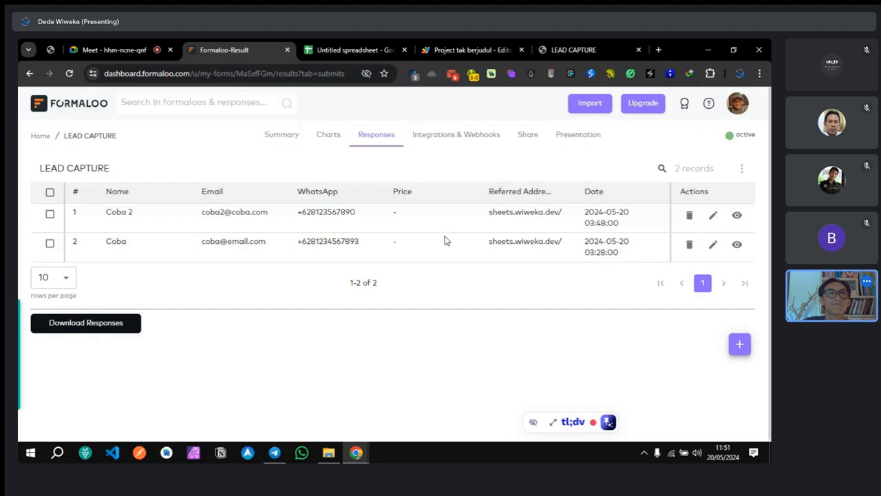
{"action": "left_click", "coordinate": [470, 50]}
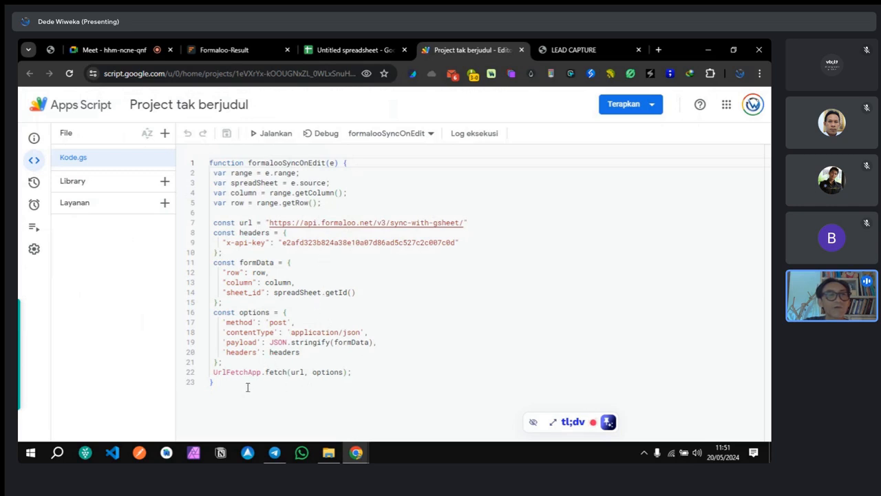
{"action": "left_click", "coordinate": [351, 49]}
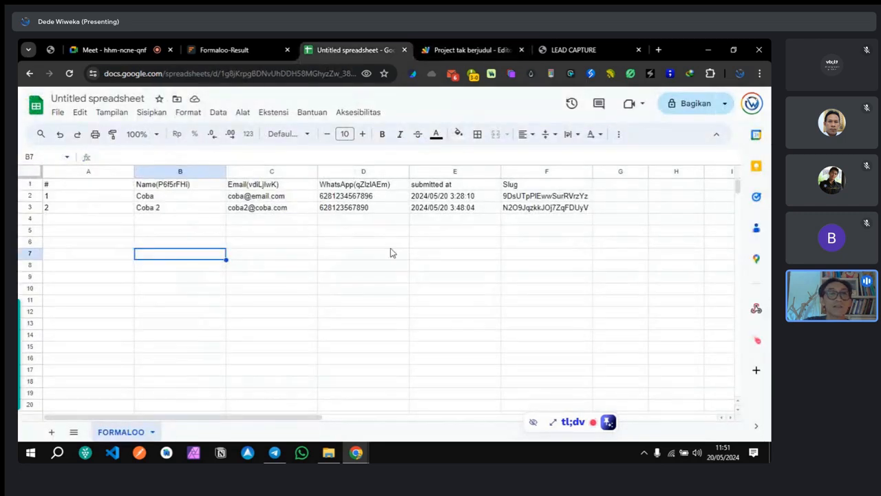
Step: Reselect Coba's WhatsApp number in cell D2
{"action": "left_click", "coordinate": [358, 198]}
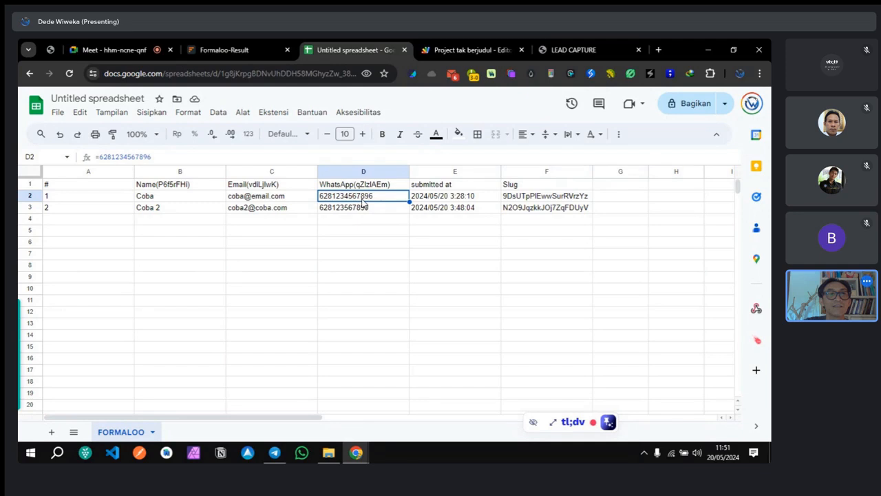
{"action": "left_click_drag", "start_coordinate": [332, 276], "coordinate": [335, 270]}
{"action": "left_click", "coordinate": [360, 199]}
Step: Reload Formaloo's responses, then return to the sheet and the formalooSyncOnEdit script
{"action": "left_click", "coordinate": [242, 48]}
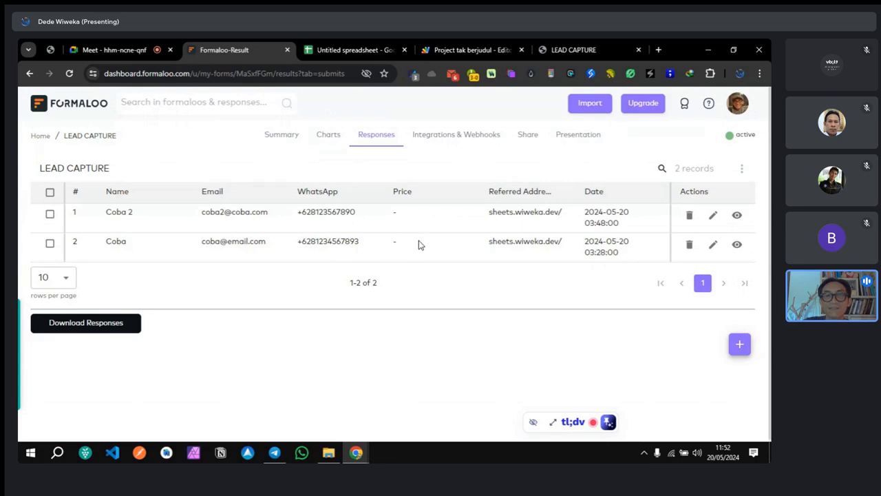
{"action": "left_click", "coordinate": [69, 73]}
{"action": "left_click", "coordinate": [333, 43]}
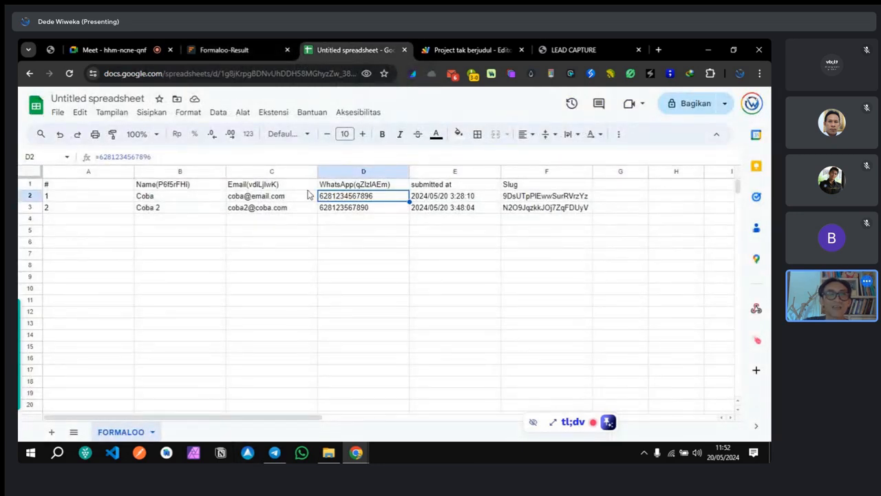
{"action": "left_click", "coordinate": [472, 50]}
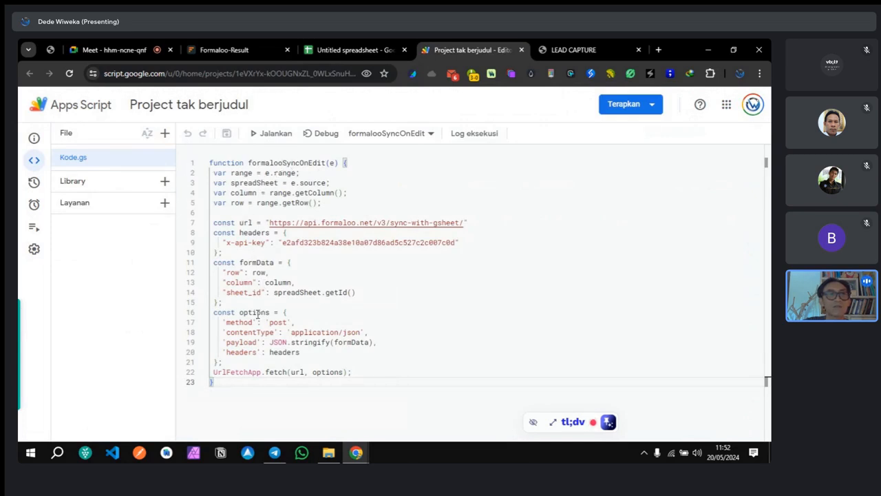
{"action": "double_click", "coordinate": [278, 322]}
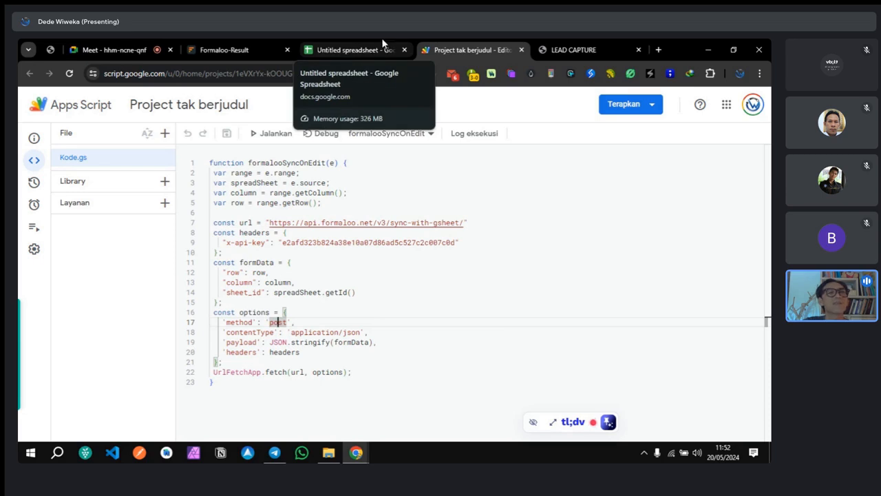
{"action": "left_click", "coordinate": [358, 51]}
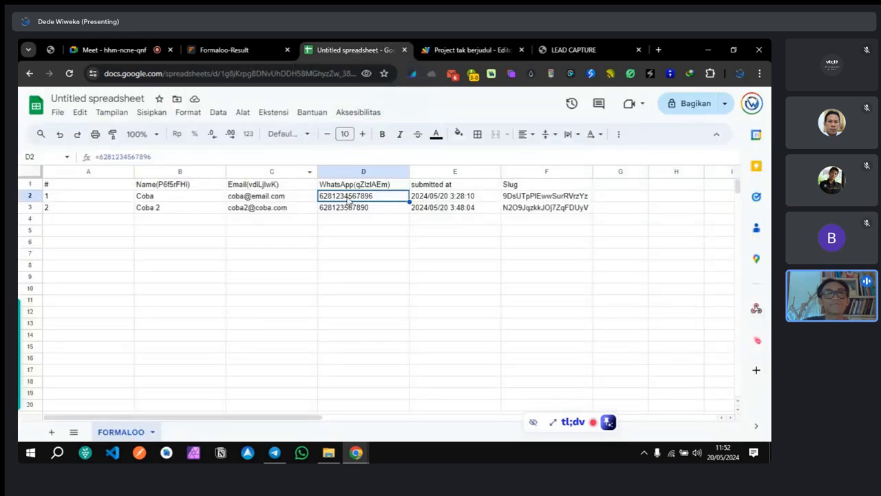
{"action": "double_click", "coordinate": [378, 200]}
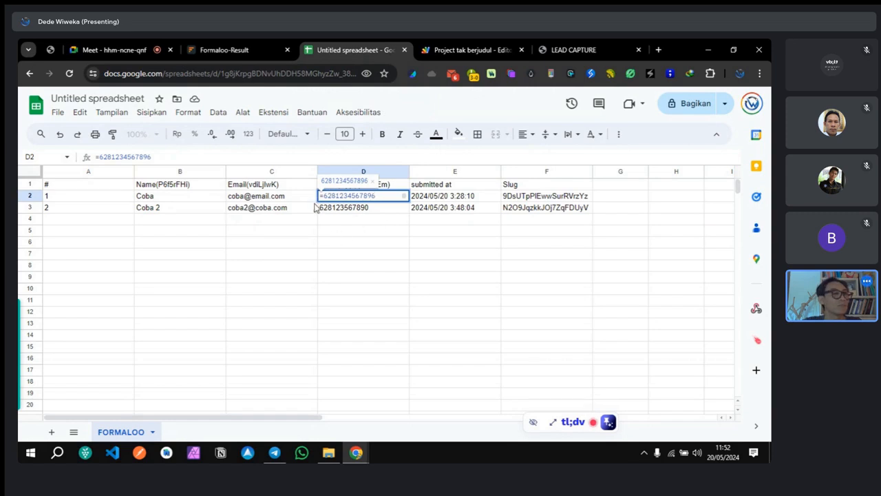
{"action": "mouse_move", "coordinate": [313, 207]}
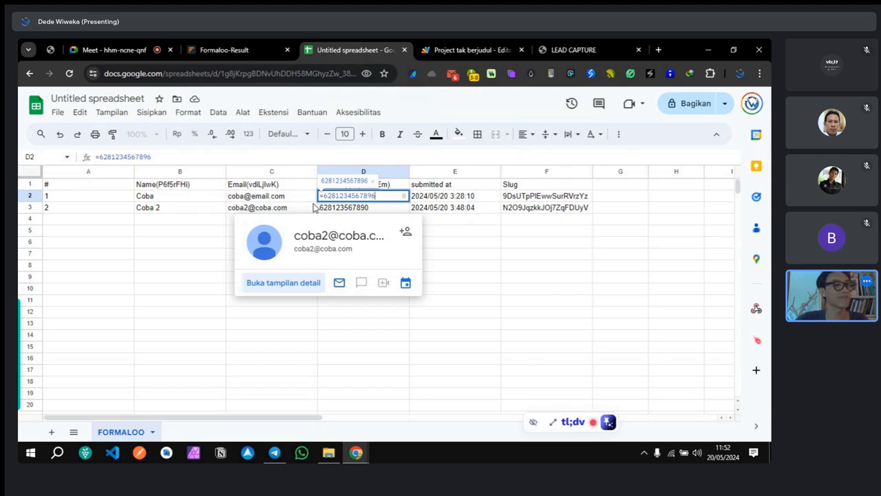
Step: Reselect D2 and open its Format options
{"action": "left_click", "coordinate": [494, 253]}
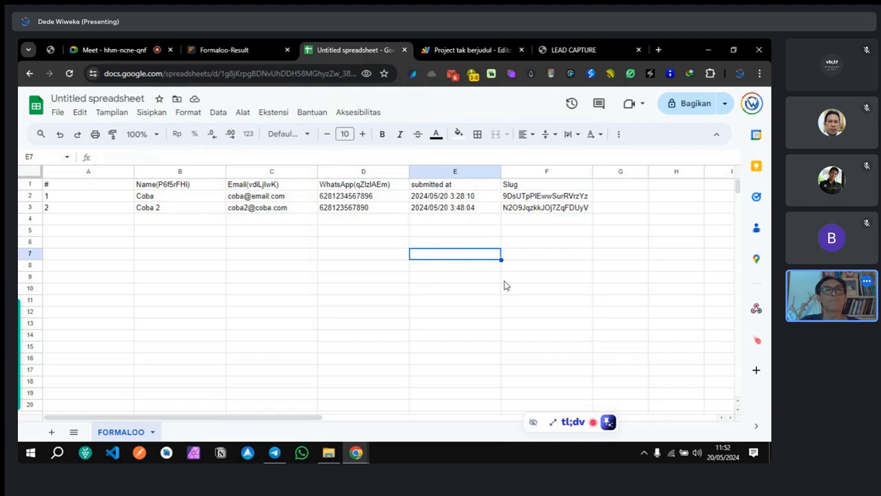
{"action": "left_click", "coordinate": [370, 200]}
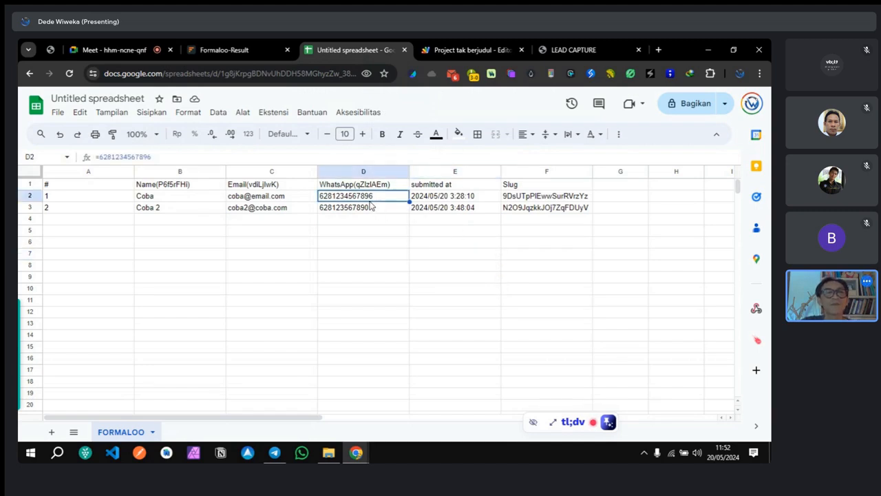
{"action": "left_click", "coordinate": [492, 269]}
{"action": "left_click", "coordinate": [364, 198]}
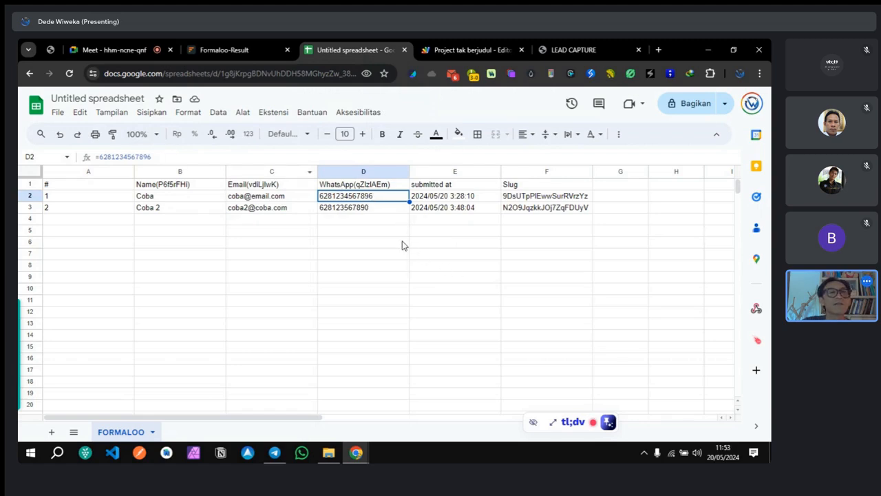
{"action": "left_click", "coordinate": [188, 111]}
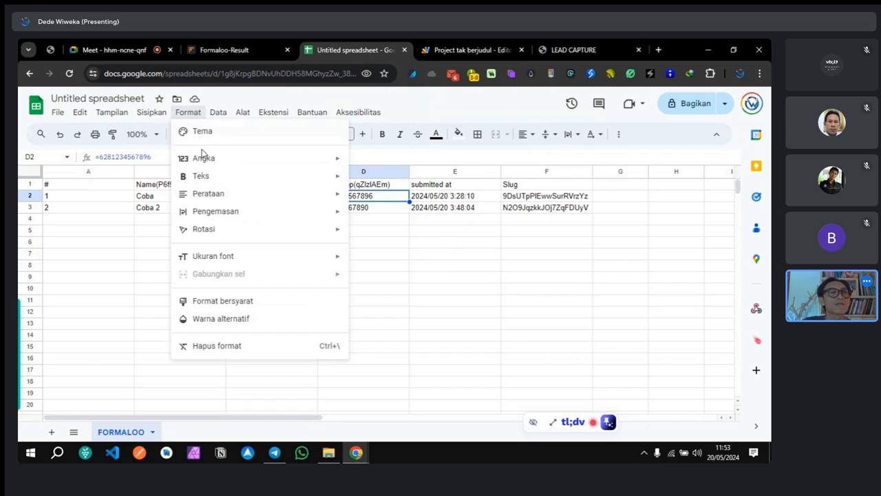
Step: Close Format > Angka unchanged, then check the script, thank-you page and Formaloo responses
{"action": "mouse_move", "coordinate": [204, 159]}
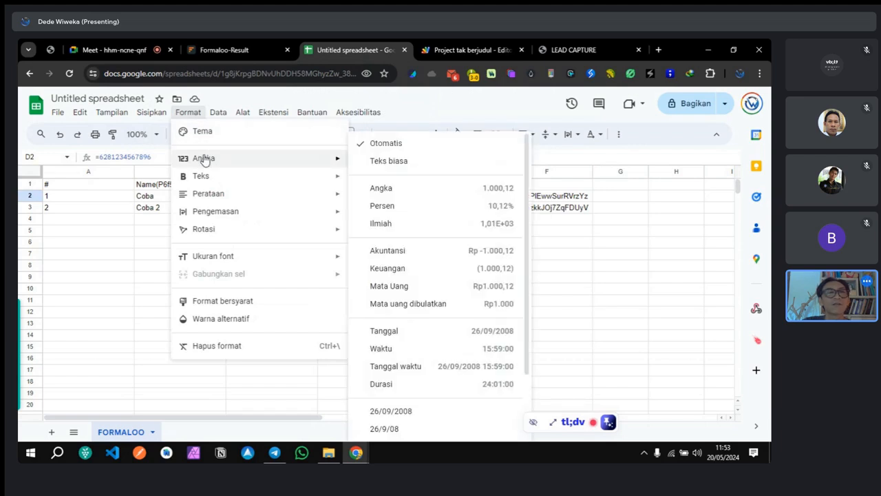
{"action": "left_click", "coordinate": [99, 263]}
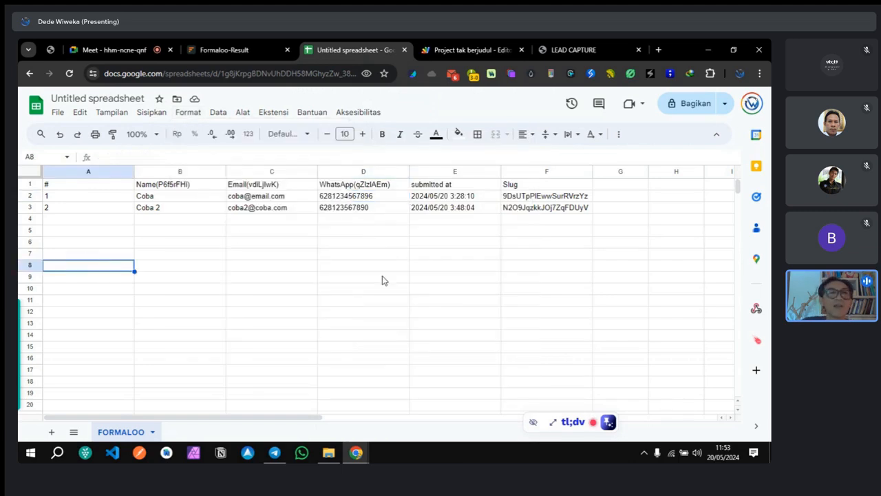
{"action": "left_click", "coordinate": [454, 45]}
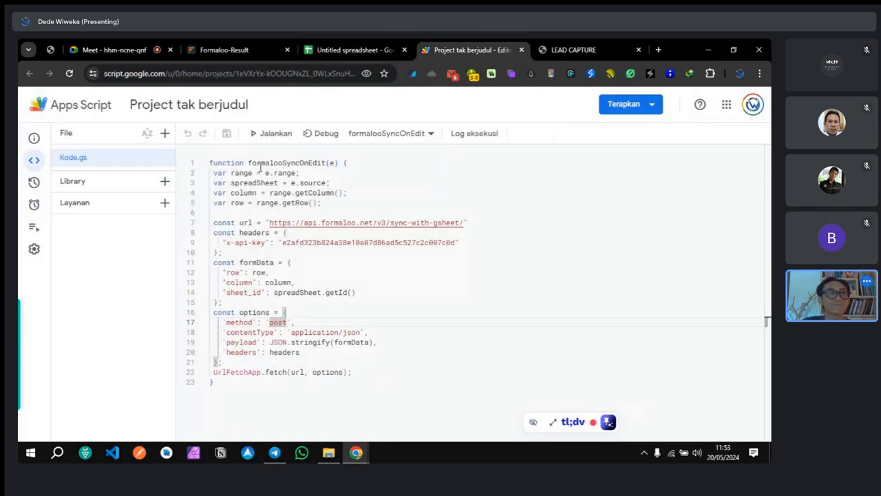
{"action": "left_click", "coordinate": [573, 50]}
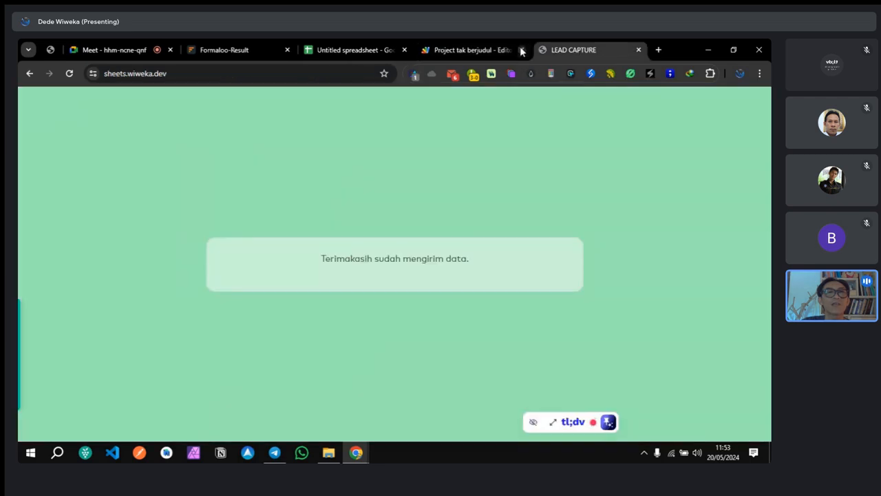
{"action": "left_click", "coordinate": [342, 50]}
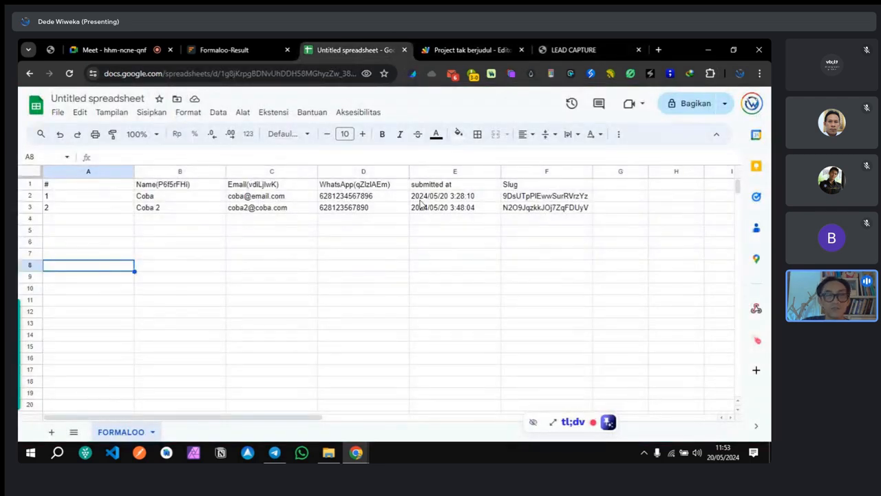
{"action": "left_click", "coordinate": [232, 51]}
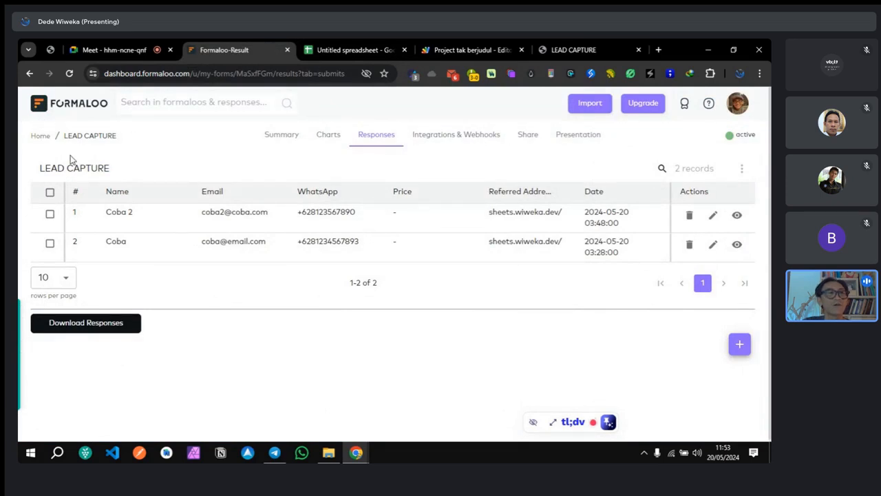
Step: Reopen LEAD CAPTURE's Responses via the dashboard card's ••• menu, then return to the sheet
{"action": "left_click", "coordinate": [40, 136]}
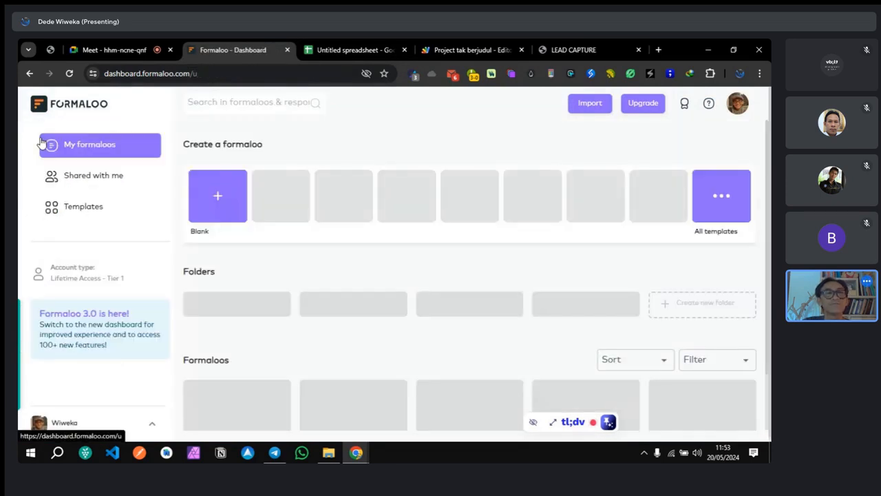
{"action": "scroll", "coordinate": [303, 358], "scroll_direction": "down", "scroll_amount": 1}
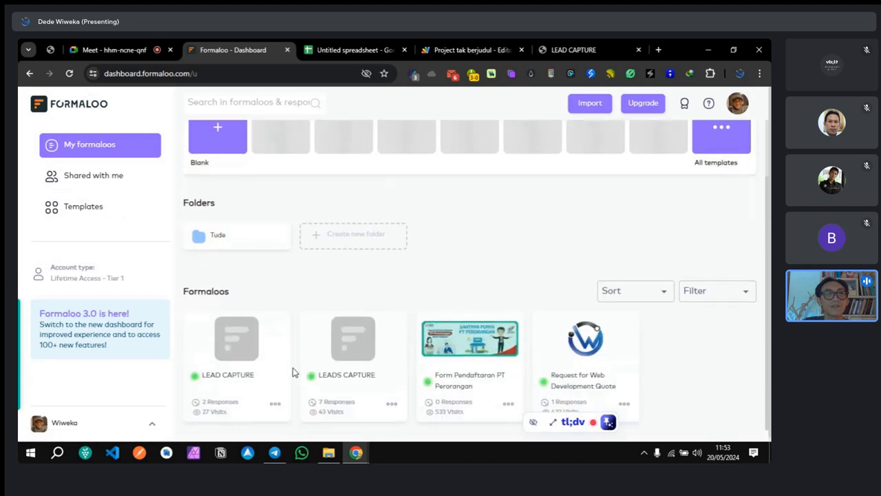
{"action": "left_click", "coordinate": [275, 403]}
{"action": "left_click", "coordinate": [304, 258]}
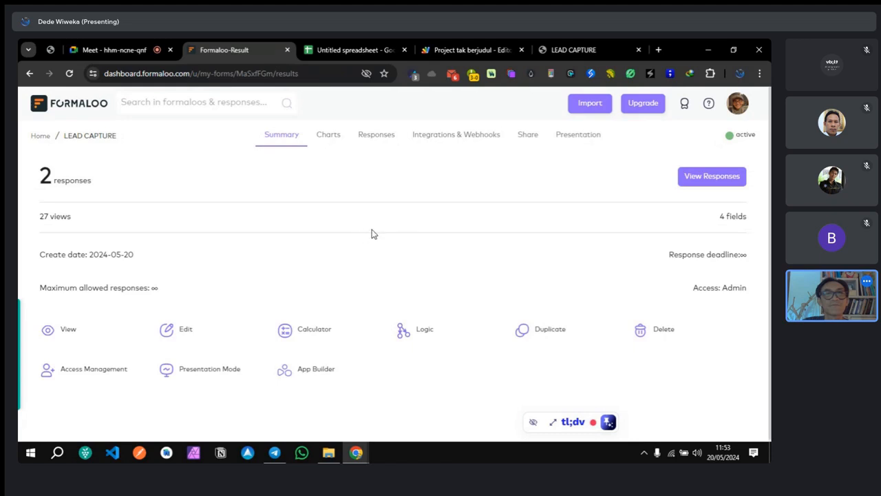
{"action": "left_click", "coordinate": [722, 177]}
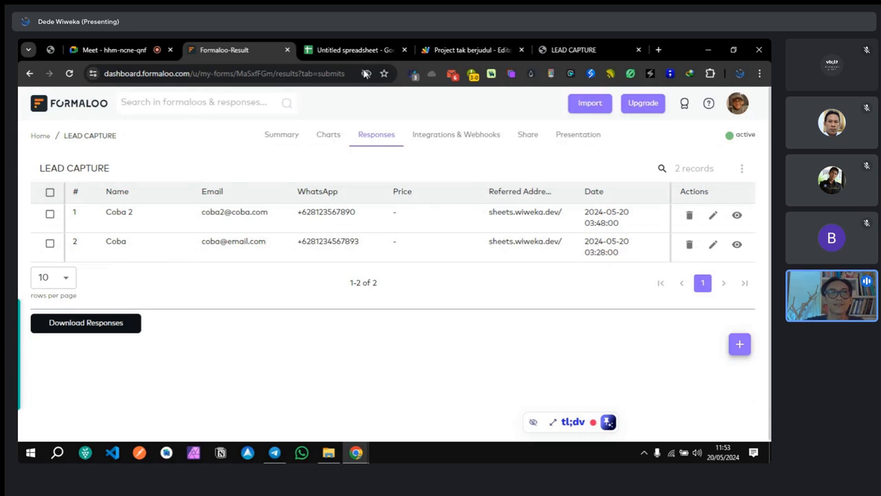
{"action": "left_click", "coordinate": [371, 44]}
Step: Change the first lead's email in C2 to end in .dev instead of .com
{"action": "left_click", "coordinate": [281, 197]}
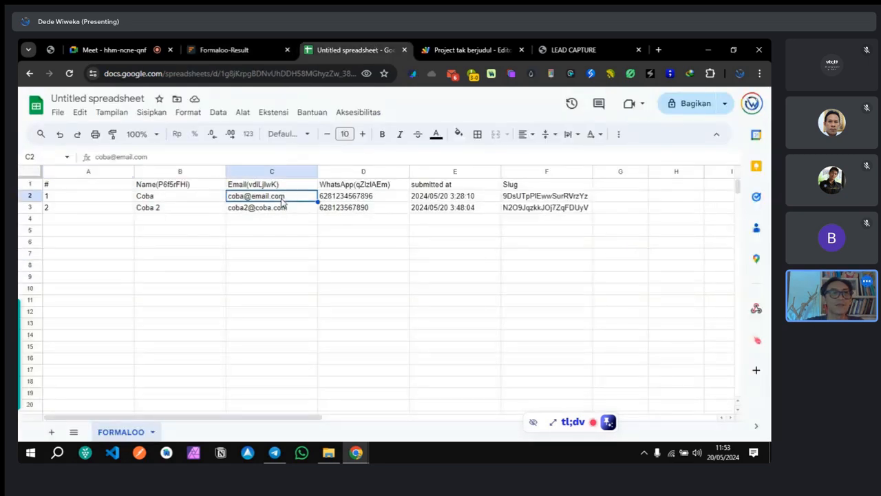
{"action": "double_click", "coordinate": [281, 197]}
{"action": "key", "text": "BackSpace"}
{"action": "key", "text": "BackSpace"}
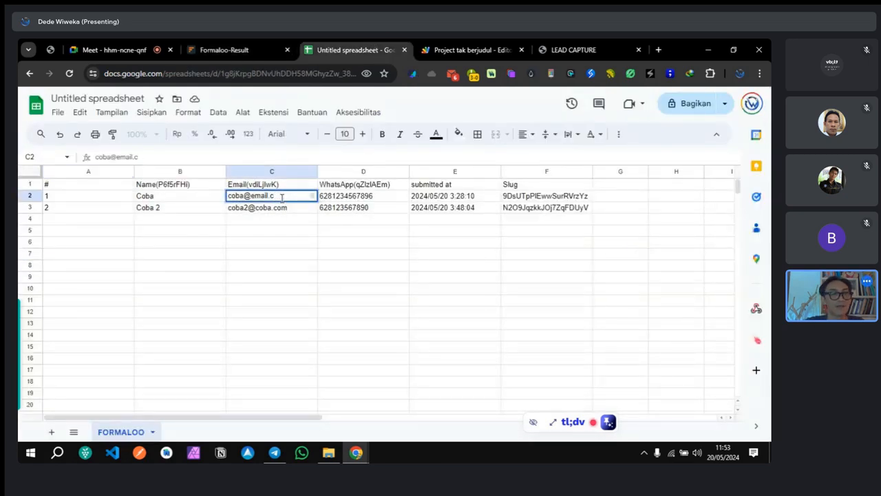
{"action": "key", "text": "BackSpace"}
{"action": "type", "text": "dev"}
{"action": "left_click", "coordinate": [342, 298]}
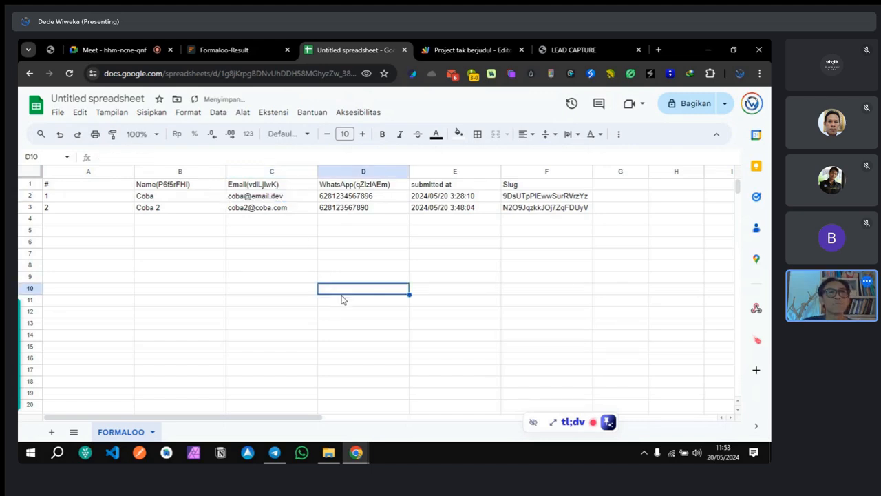
{"action": "left_click", "coordinate": [286, 198]}
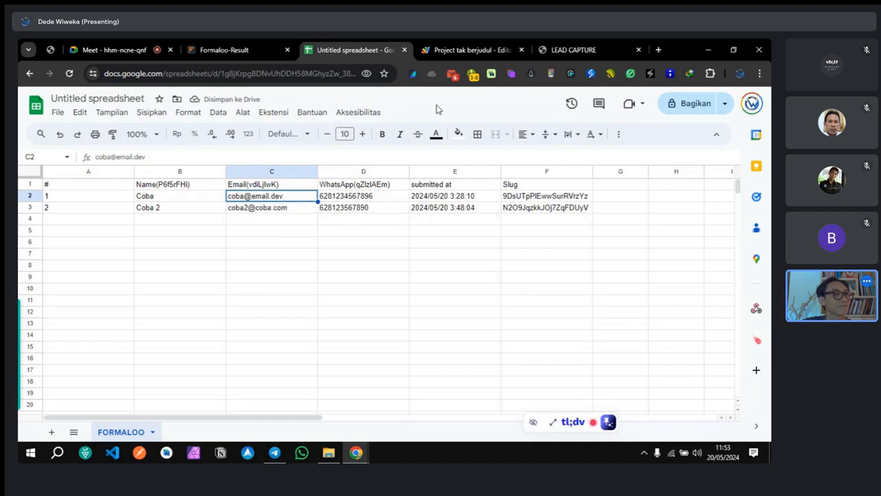
Step: Reload Formaloo's responses and the spreadsheet to check whether the email edit synced
{"action": "left_click", "coordinate": [444, 50]}
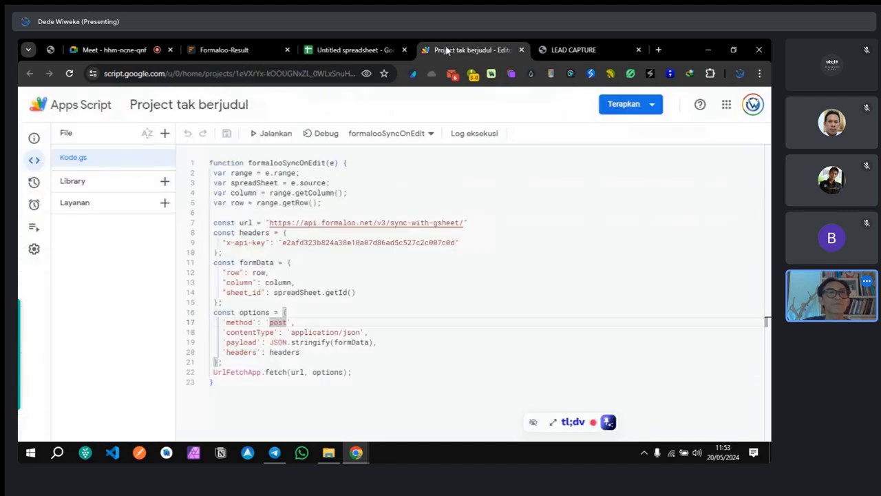
{"action": "left_click", "coordinate": [215, 49]}
{"action": "left_click", "coordinate": [71, 74]}
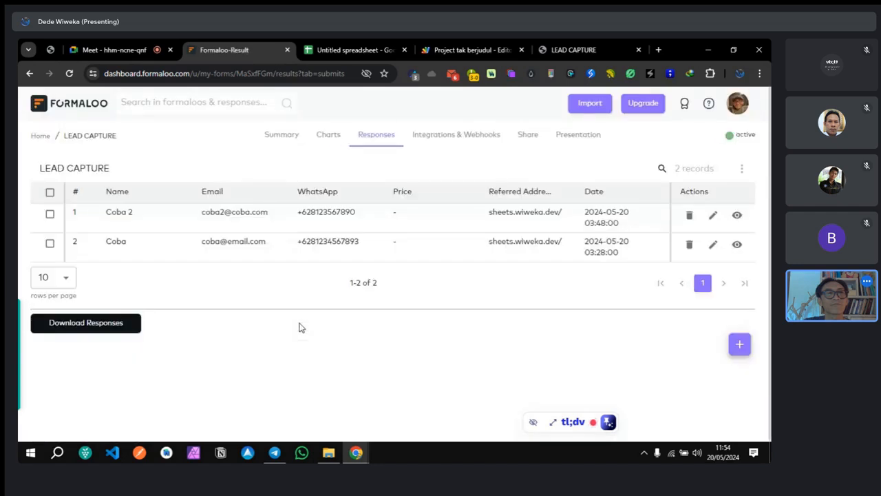
{"action": "left_click", "coordinate": [350, 52]}
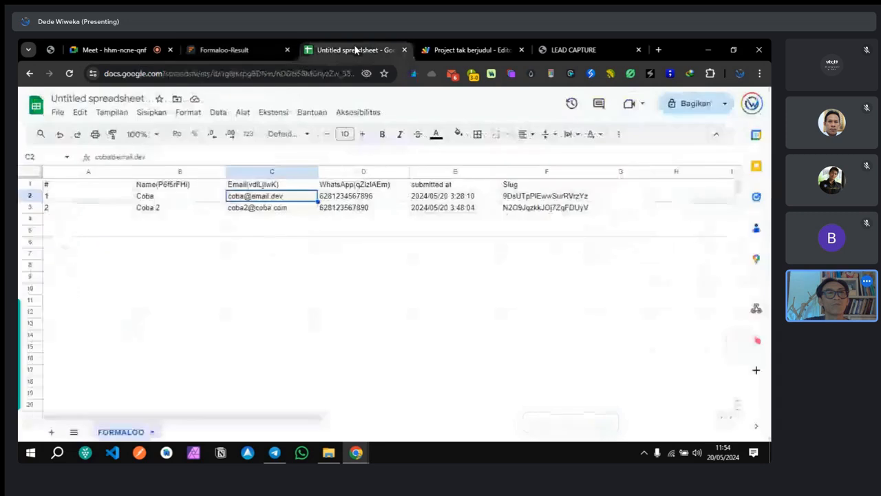
{"action": "left_click", "coordinate": [68, 73]}
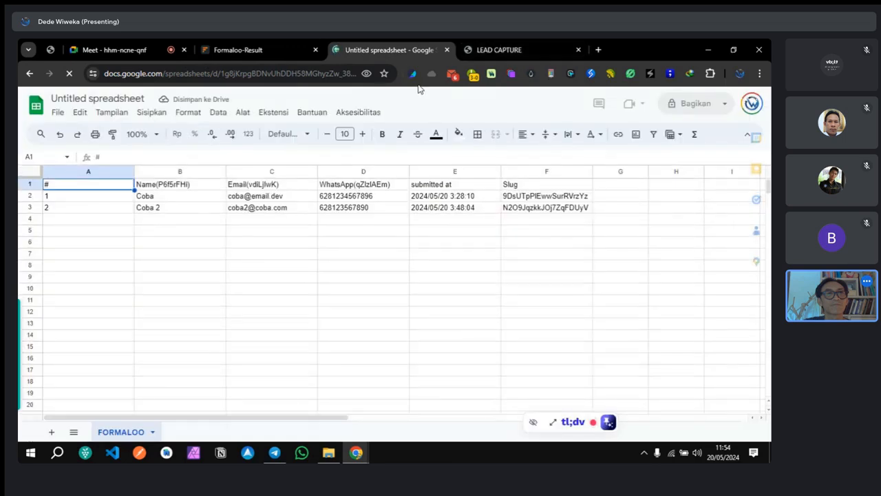
{"action": "left_click", "coordinate": [263, 50]}
Step: Reload the responses, then open the two-way sync tutorial from the Google Sheets integration settings
{"action": "left_click", "coordinate": [71, 74]}
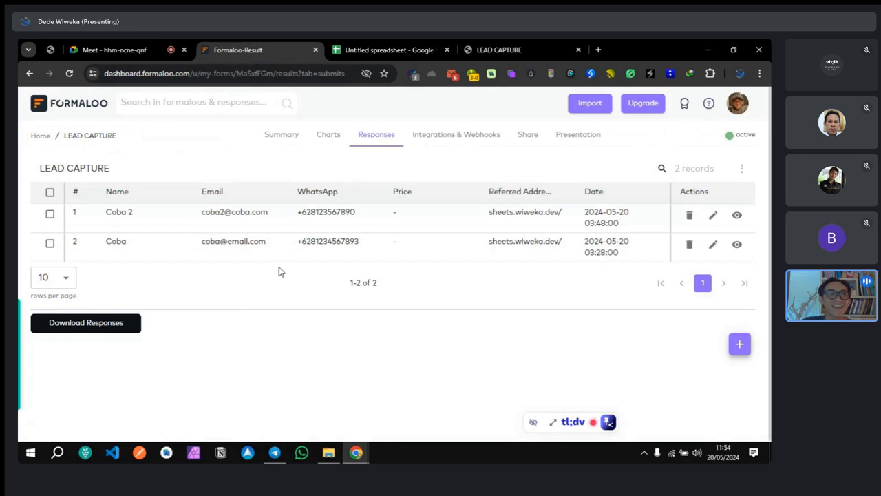
{"action": "left_click", "coordinate": [469, 139]}
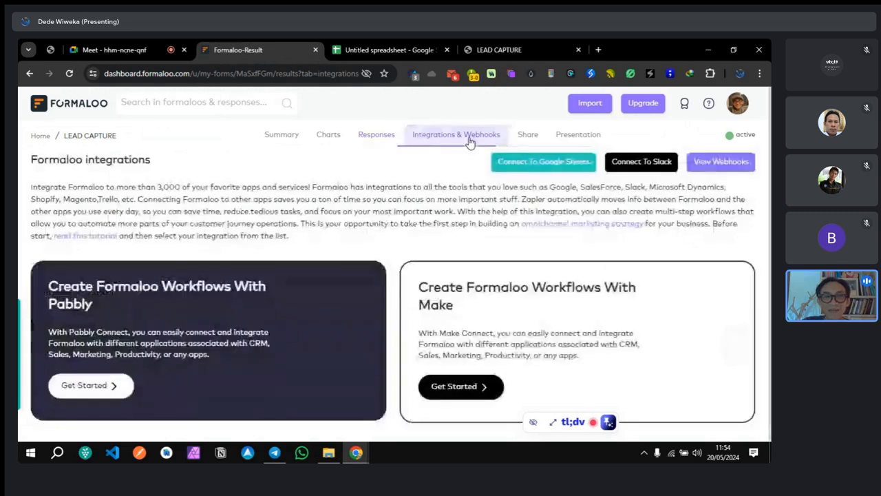
{"action": "left_click", "coordinate": [522, 168]}
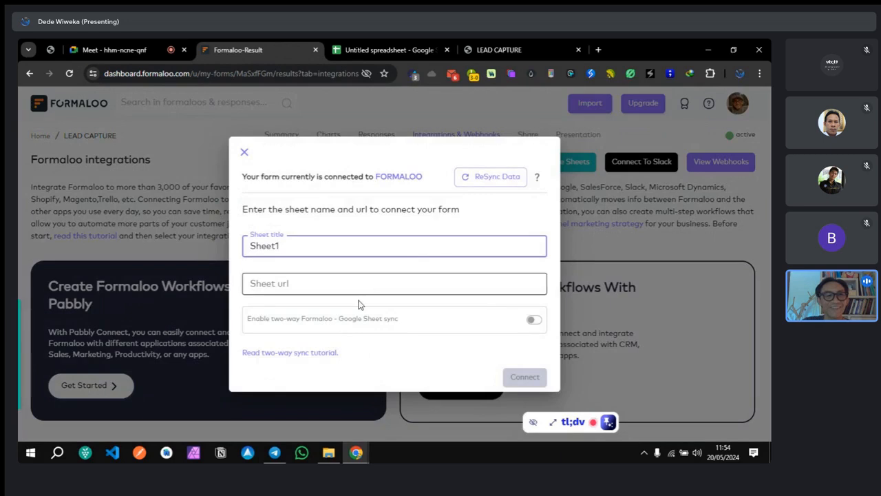
{"action": "left_click", "coordinate": [318, 354]}
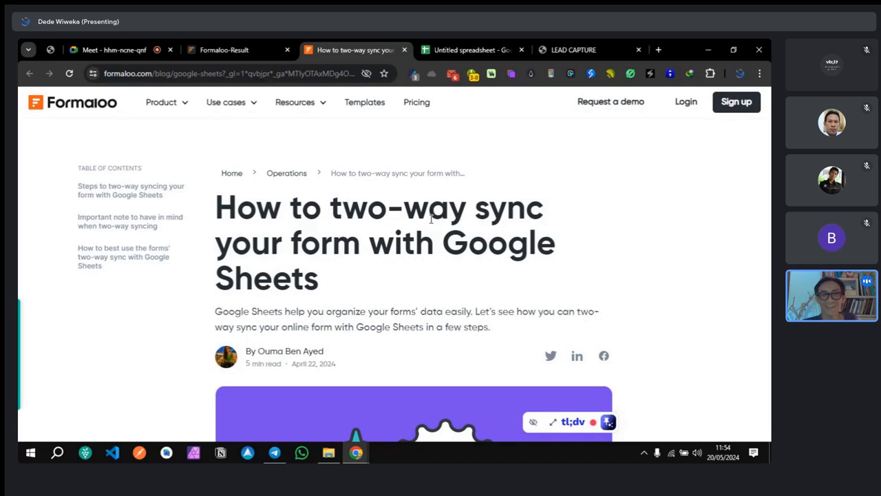
{"action": "scroll", "coordinate": [432, 219], "scroll_direction": "down", "scroll_amount": 2}
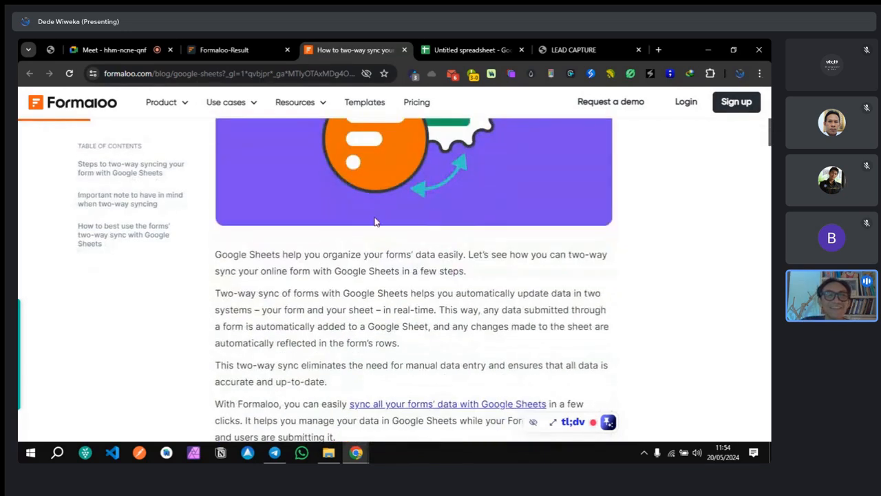
{"action": "scroll", "coordinate": [377, 235], "scroll_direction": "down", "scroll_amount": 1}
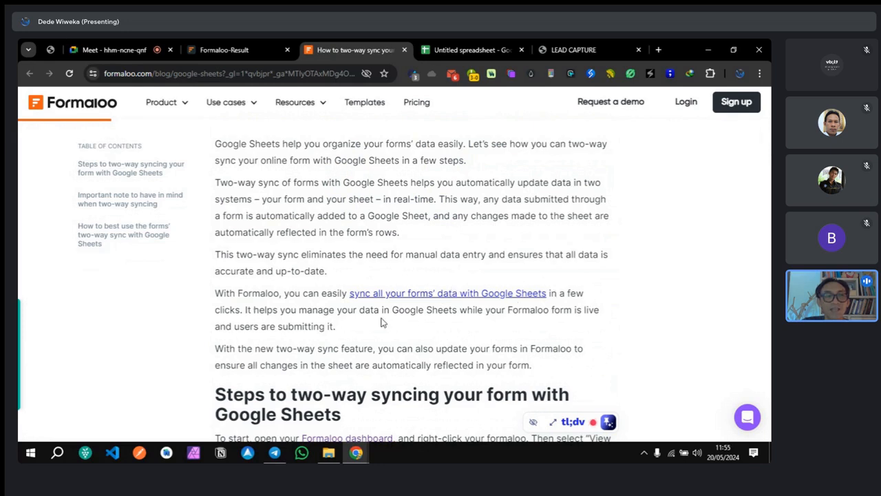
{"action": "scroll", "coordinate": [624, 331], "scroll_direction": "down", "scroll_amount": 5}
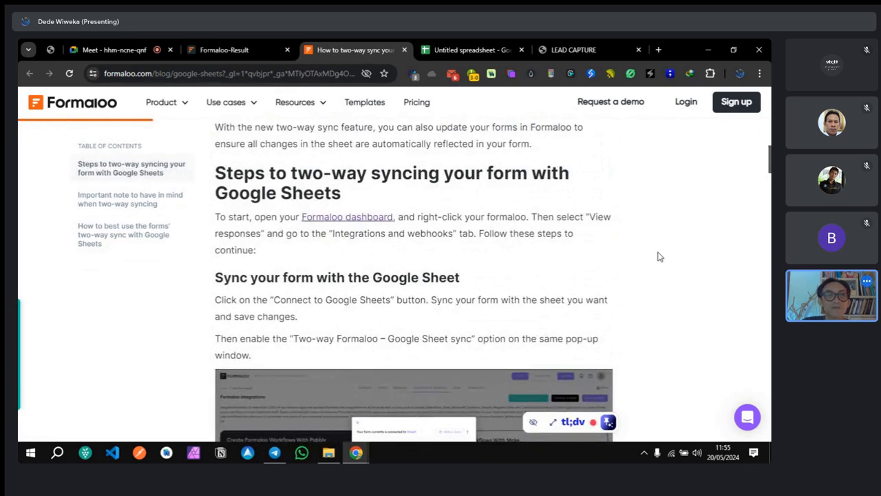
{"action": "scroll", "coordinate": [657, 255], "scroll_direction": "down", "scroll_amount": 2}
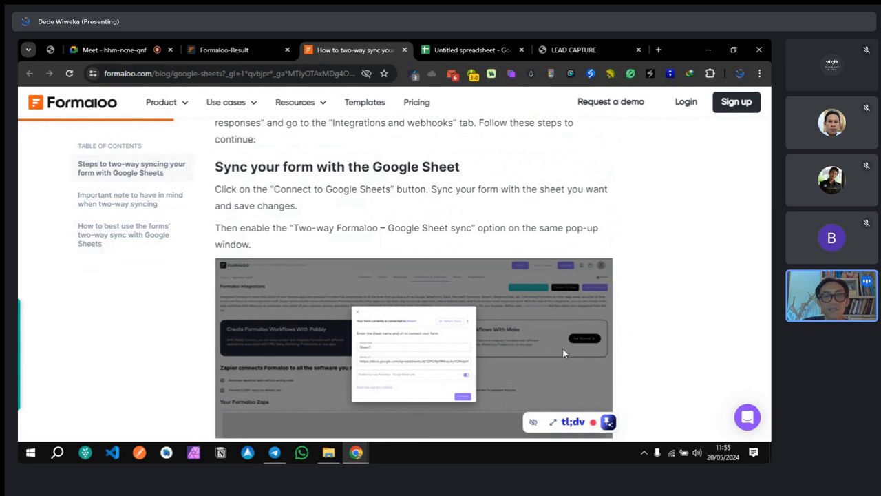
{"action": "scroll", "coordinate": [666, 280], "scroll_direction": "down", "scroll_amount": 3}
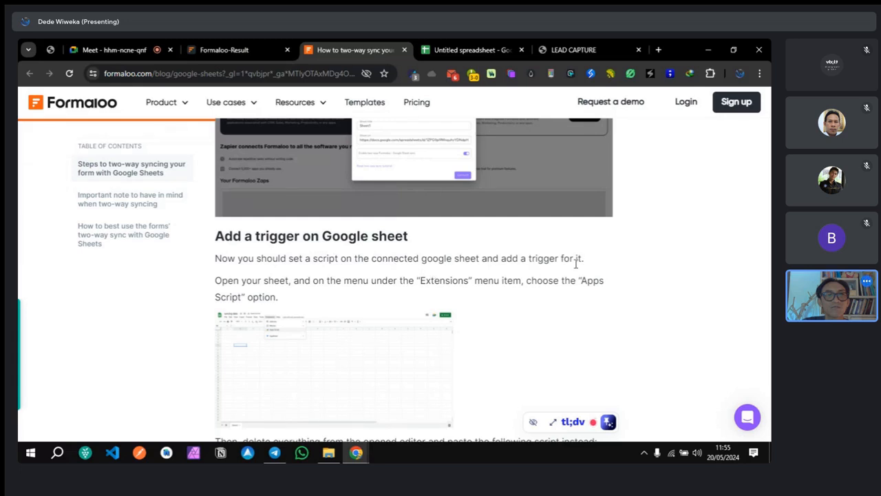
{"action": "scroll", "coordinate": [577, 264], "scroll_direction": "down", "scroll_amount": 6}
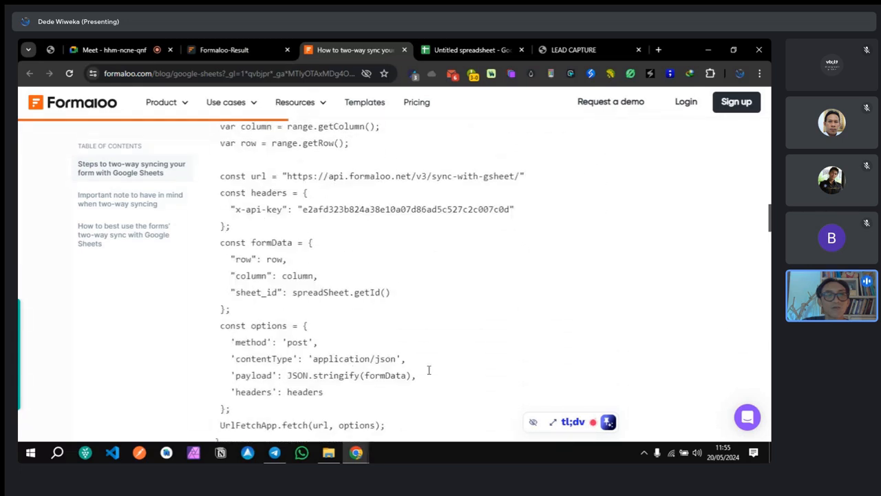
{"action": "scroll", "coordinate": [481, 344], "scroll_direction": "down", "scroll_amount": 3}
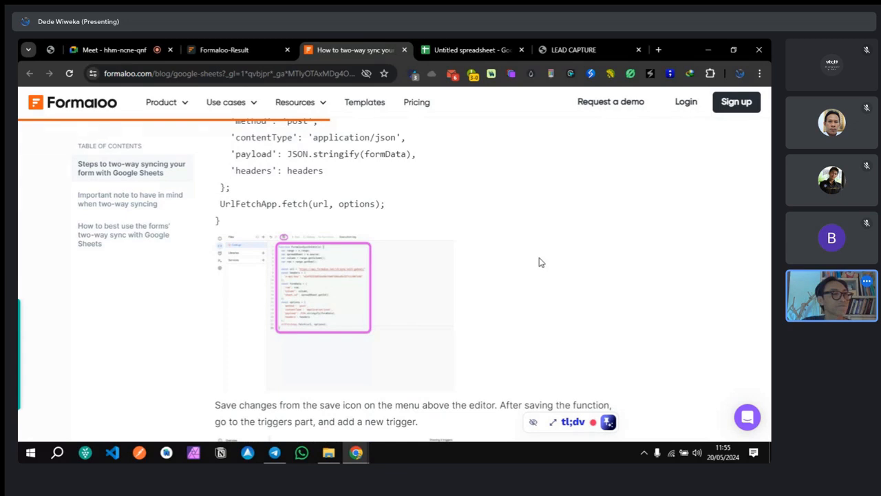
{"action": "scroll", "coordinate": [540, 262], "scroll_direction": "down", "scroll_amount": 1}
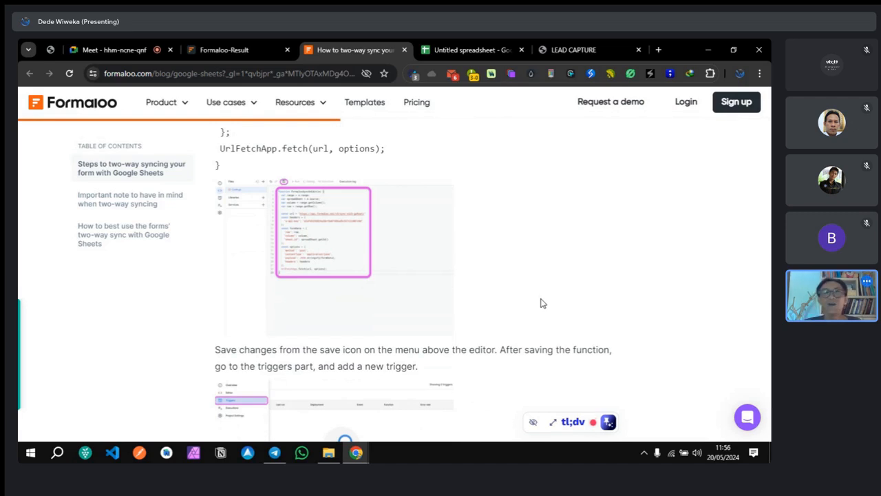
{"action": "scroll", "coordinate": [541, 303], "scroll_direction": "down", "scroll_amount": 5}
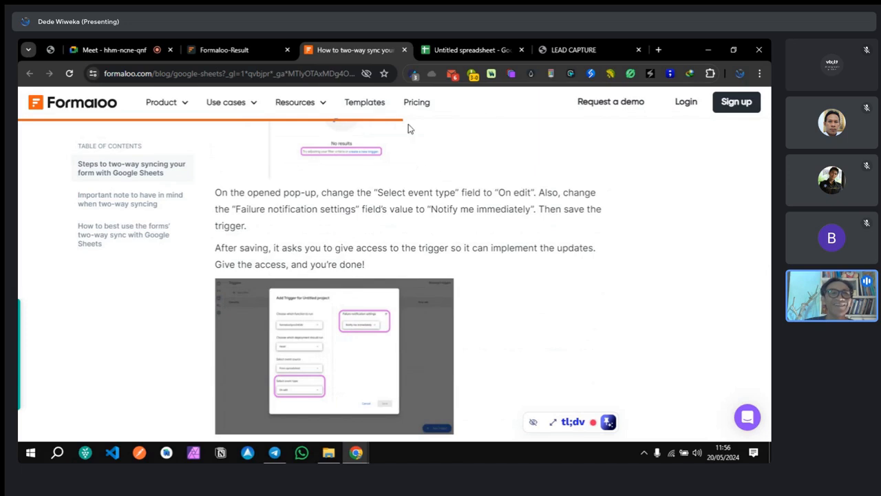
Step: From the synced spreadsheet, open its bound project via Ekstensi > Apps Script
{"action": "left_click", "coordinate": [223, 48]}
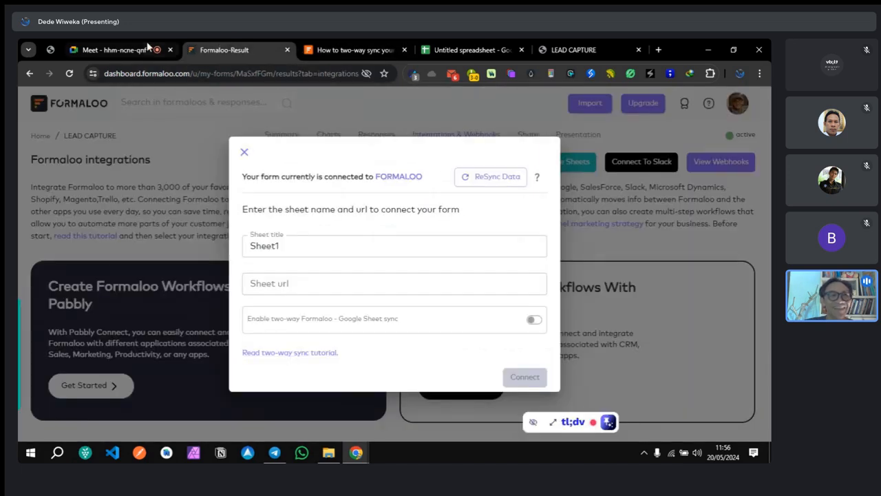
{"action": "left_click", "coordinate": [436, 48]}
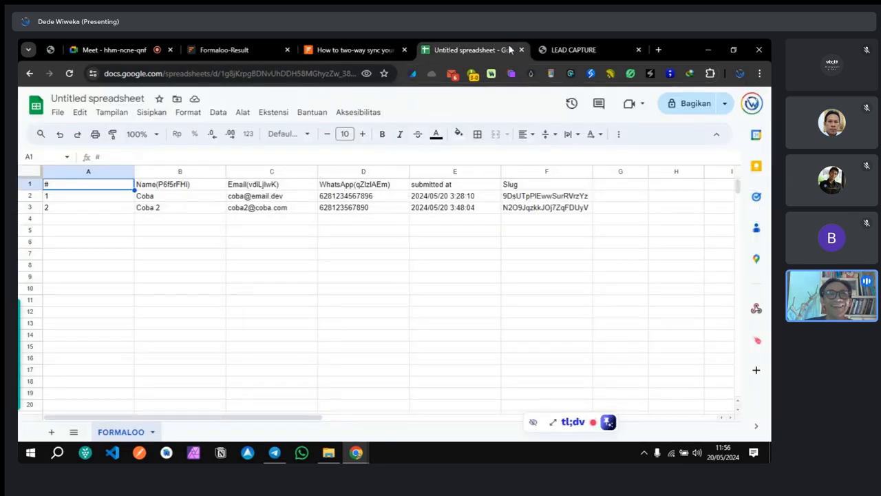
{"action": "left_click", "coordinate": [272, 114]}
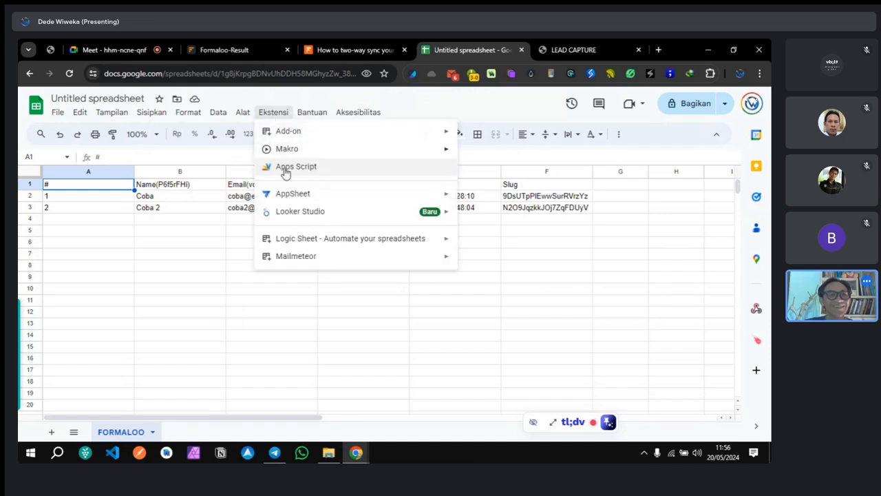
{"action": "left_click", "coordinate": [287, 172]}
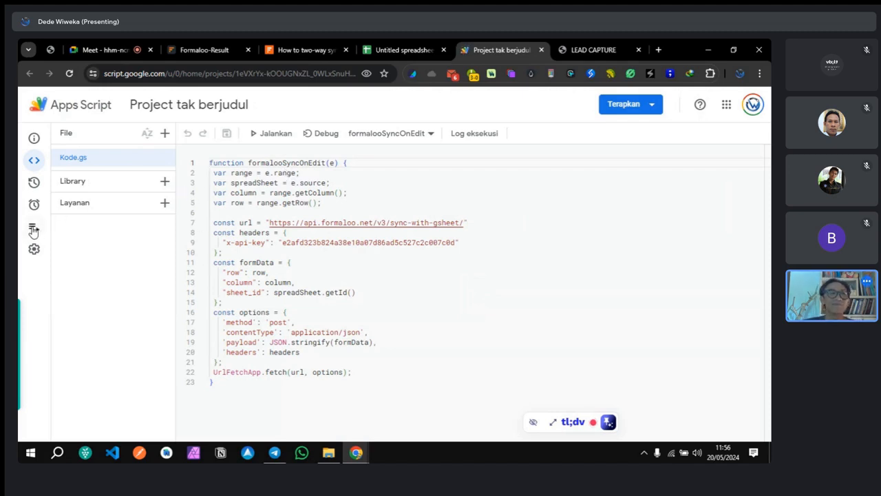
Step: Go through Setelan Project and Eksekusi to the empty Pemicu (Triggers) list
{"action": "mouse_move", "coordinate": [33, 232]}
{"action": "left_click", "coordinate": [45, 251]}
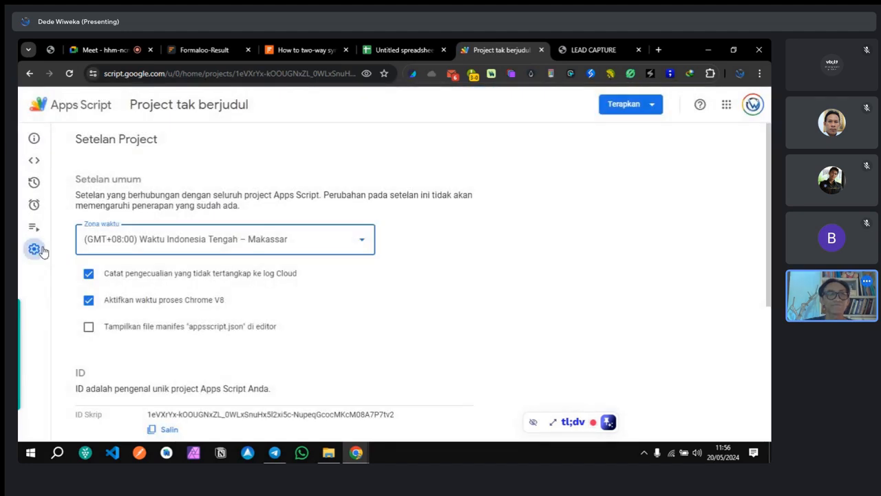
{"action": "scroll", "coordinate": [177, 299], "scroll_direction": "down", "scroll_amount": 4}
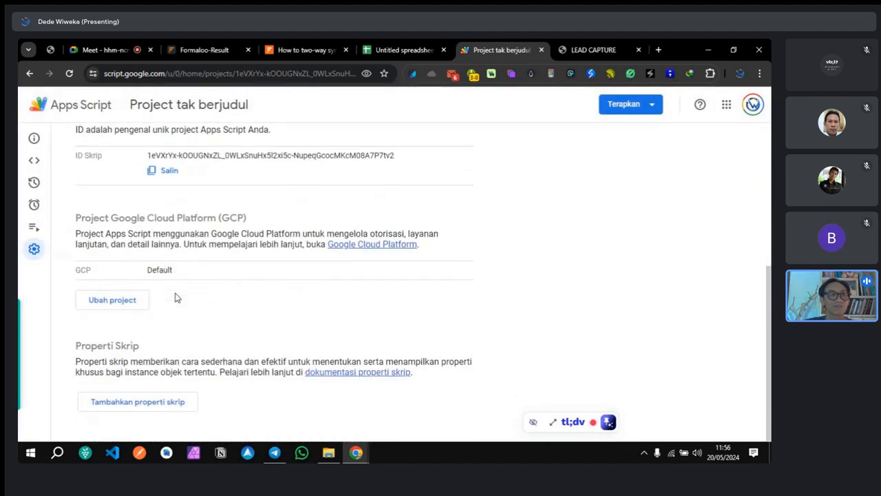
{"action": "mouse_move", "coordinate": [32, 227]}
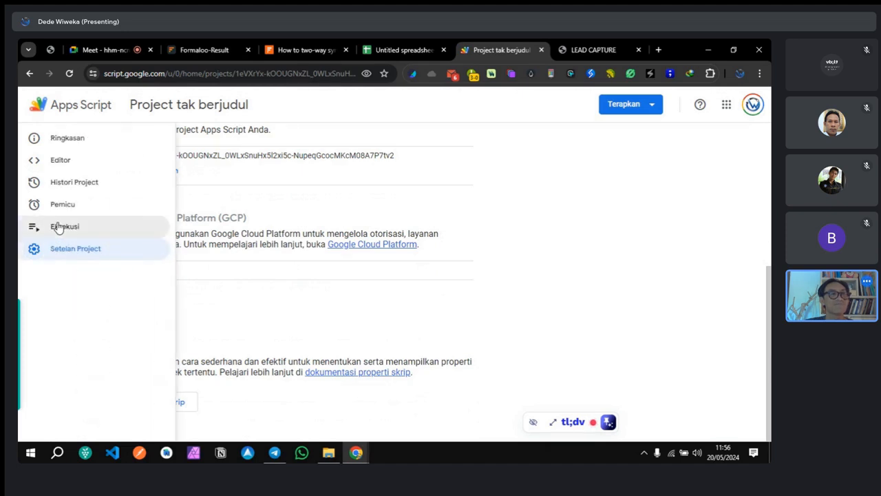
{"action": "left_click", "coordinate": [58, 226]}
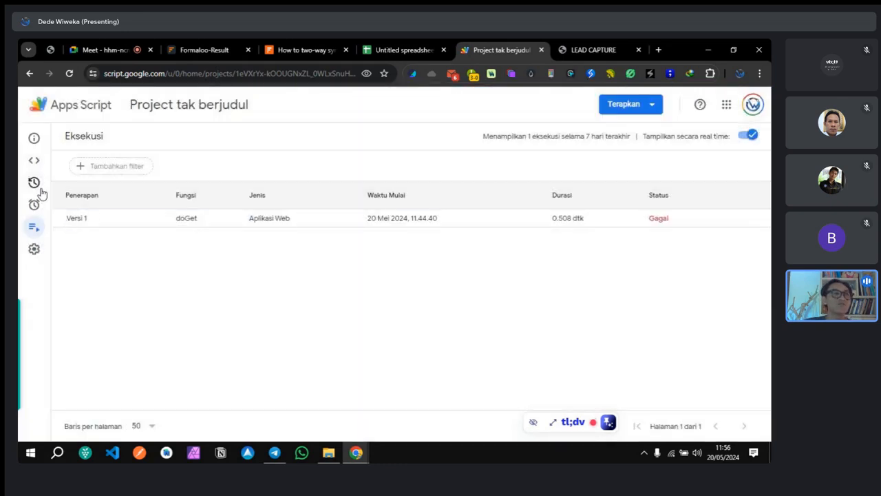
{"action": "mouse_move", "coordinate": [40, 194]}
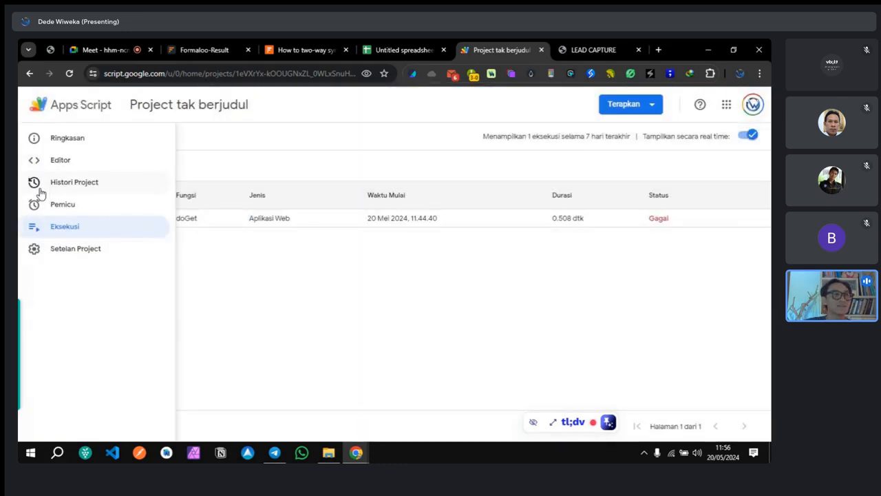
{"action": "left_click", "coordinate": [60, 210]}
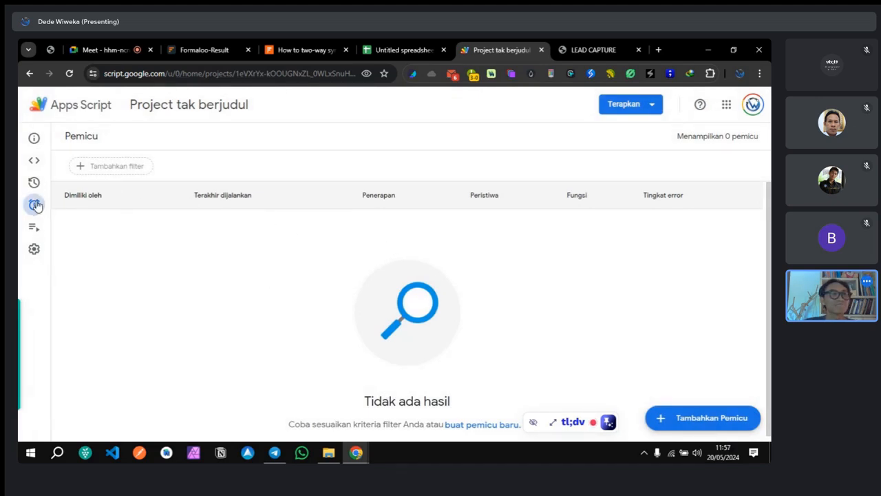
{"action": "mouse_move", "coordinate": [37, 205]}
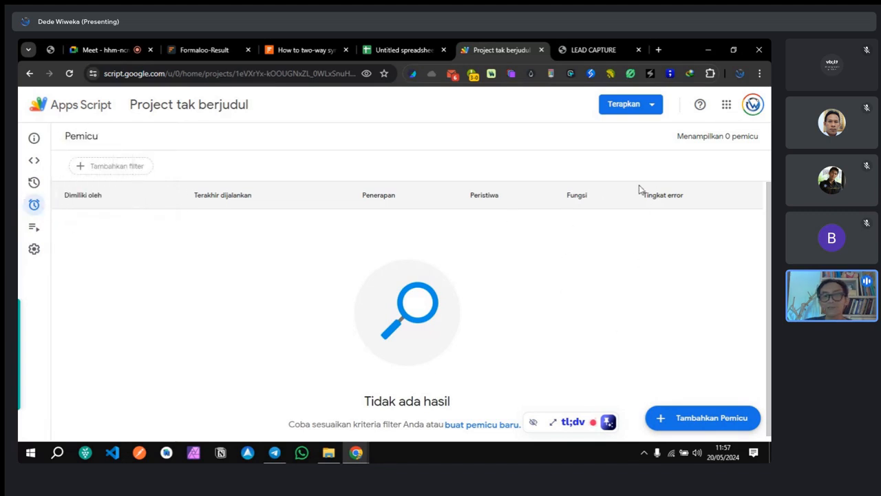
Step: Start a new trigger, checking the two-way sync tutorial for the required settings
{"action": "left_click", "coordinate": [699, 420]}
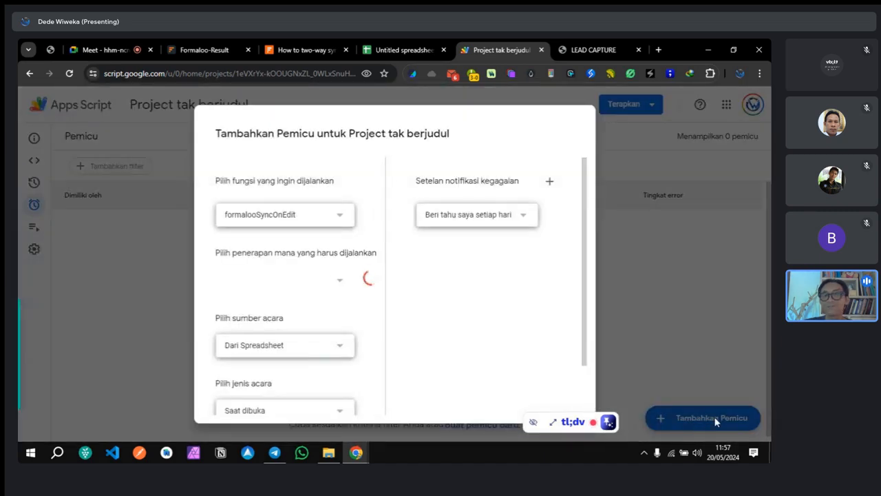
{"action": "left_click", "coordinate": [634, 162]}
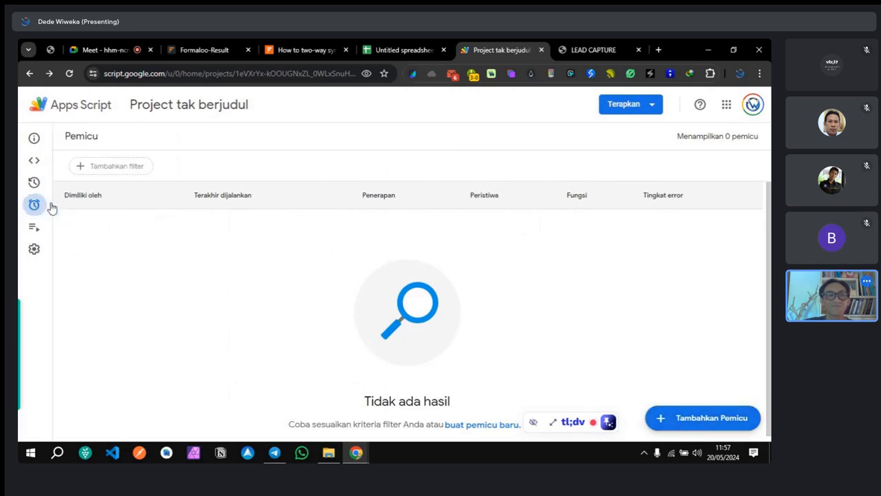
{"action": "left_click", "coordinate": [687, 420]}
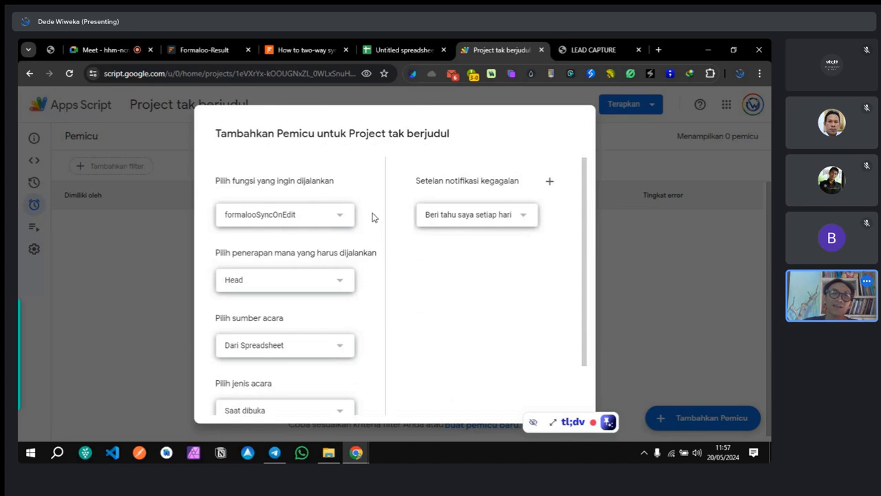
{"action": "scroll", "coordinate": [366, 219], "scroll_direction": "down", "scroll_amount": 2}
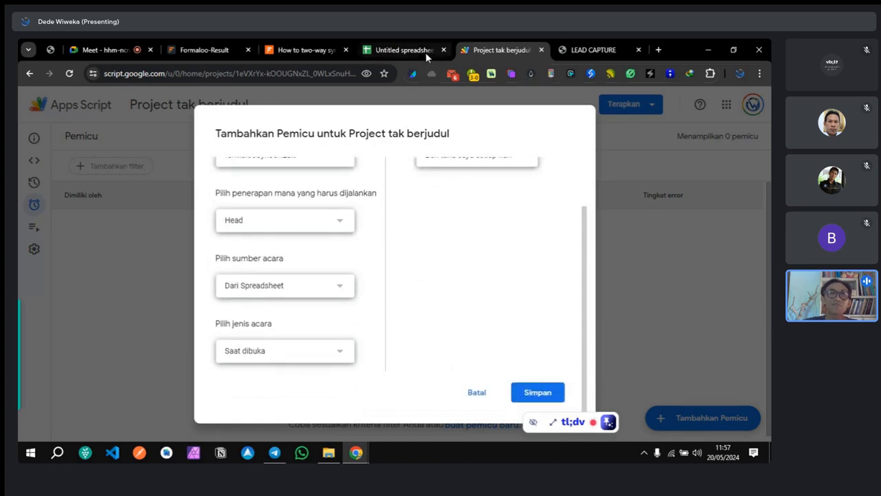
{"action": "left_click", "coordinate": [303, 51]}
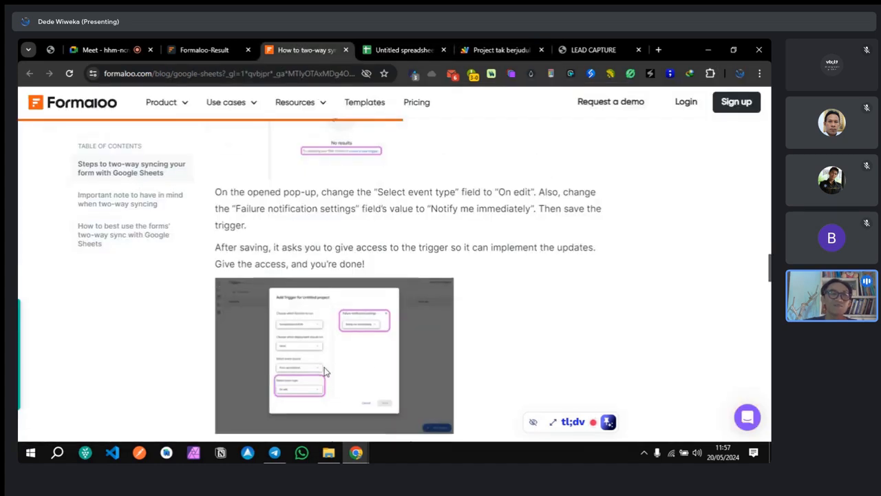
{"action": "scroll", "coordinate": [407, 339], "scroll_direction": "down", "scroll_amount": 1}
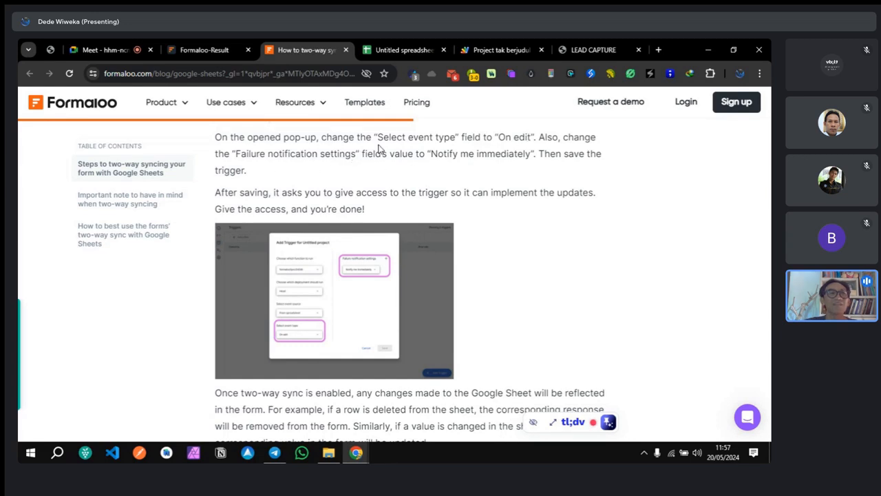
{"action": "left_click", "coordinate": [471, 50]}
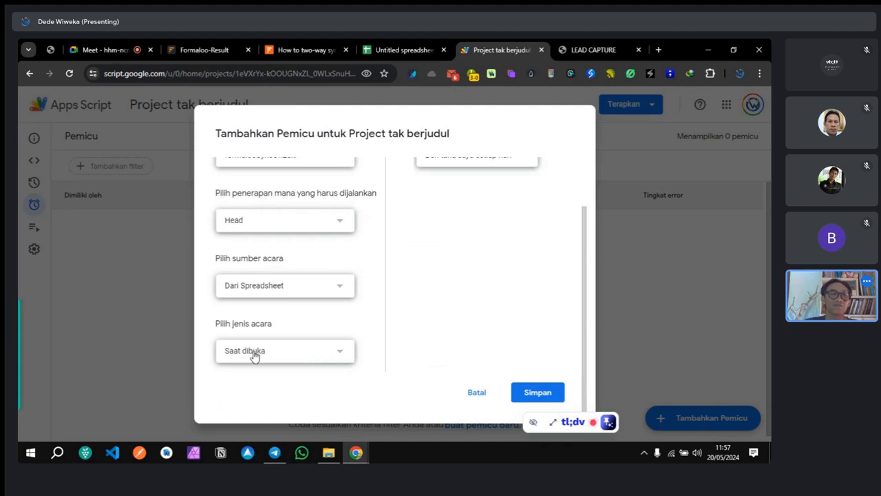
Step: Set the trigger's event type to Saat diedit (On edit)
{"action": "left_click", "coordinate": [293, 356]}
{"action": "left_click", "coordinate": [366, 323]}
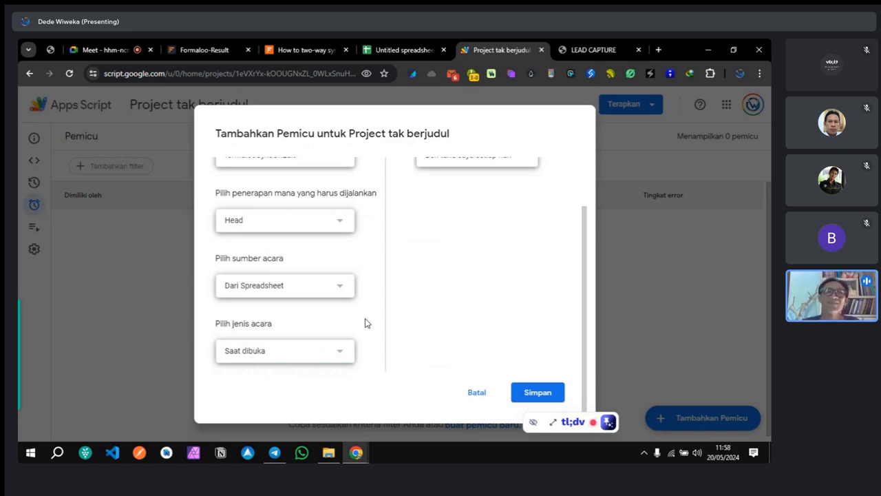
{"action": "left_click", "coordinate": [341, 355]}
{"action": "left_click", "coordinate": [275, 370]}
{"action": "scroll", "coordinate": [340, 307], "scroll_direction": "up", "scroll_amount": 2}
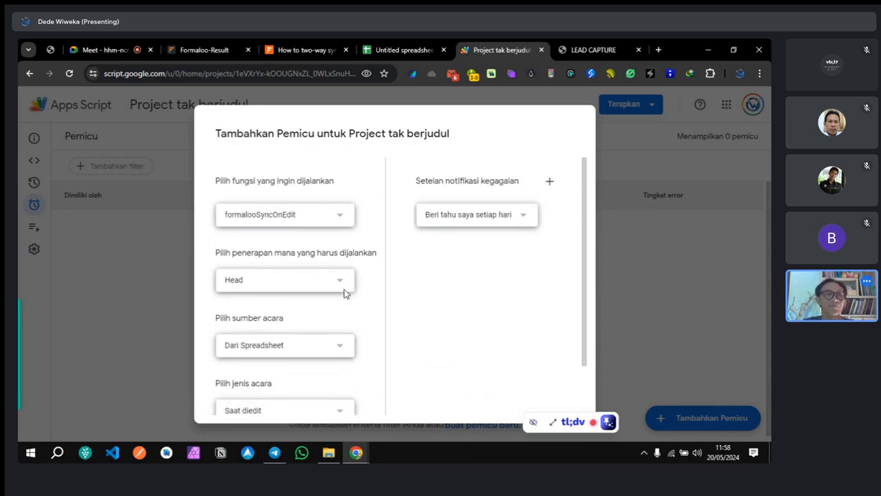
{"action": "scroll", "coordinate": [382, 254], "scroll_direction": "down", "scroll_amount": 2}
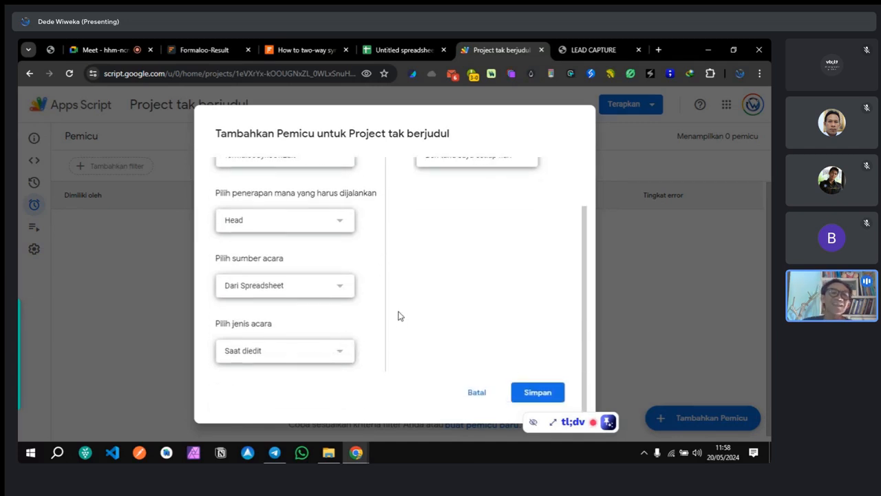
{"action": "scroll", "coordinate": [398, 315], "scroll_direction": "up", "scroll_amount": 2}
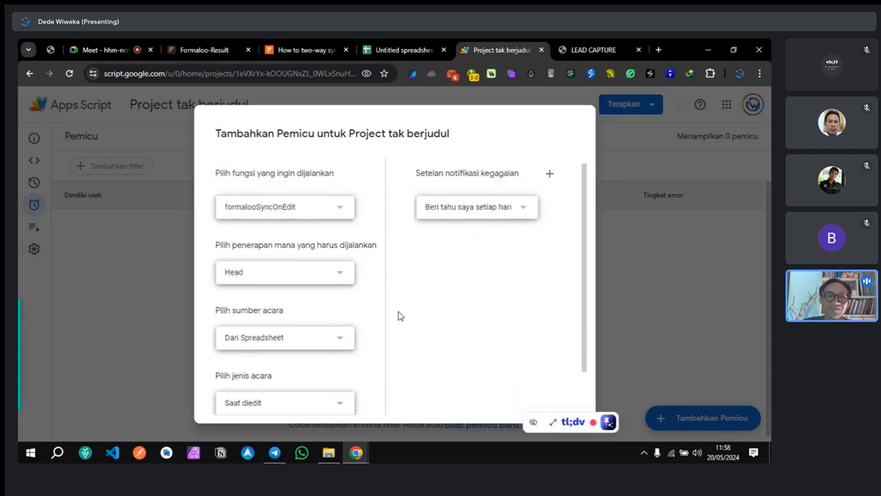
Step: Set failure notifications to 'Beri tahu saya segera' and save the trigger
{"action": "left_click", "coordinate": [478, 223]}
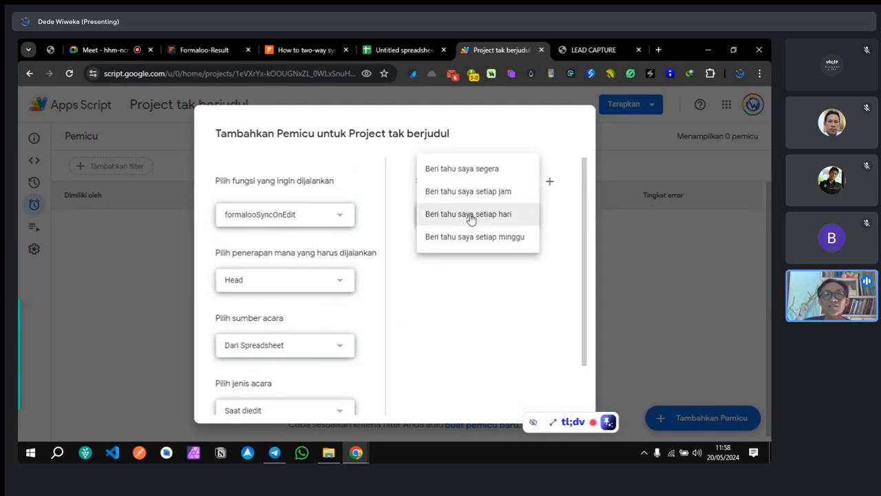
{"action": "left_click", "coordinate": [472, 177]}
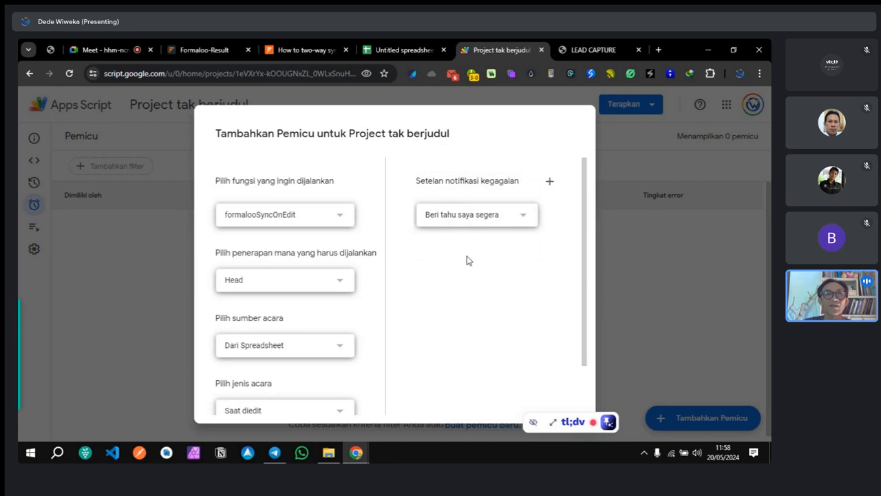
{"action": "scroll", "coordinate": [461, 272], "scroll_direction": "down", "scroll_amount": 2}
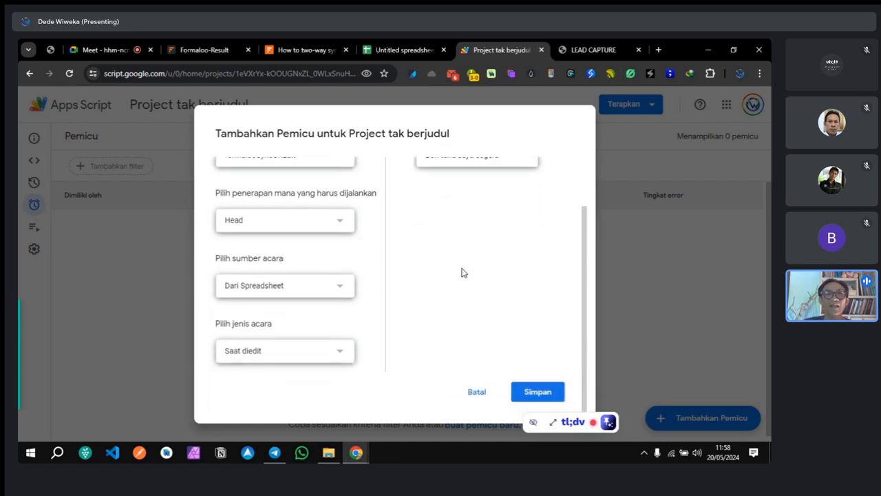
{"action": "left_click", "coordinate": [540, 392]}
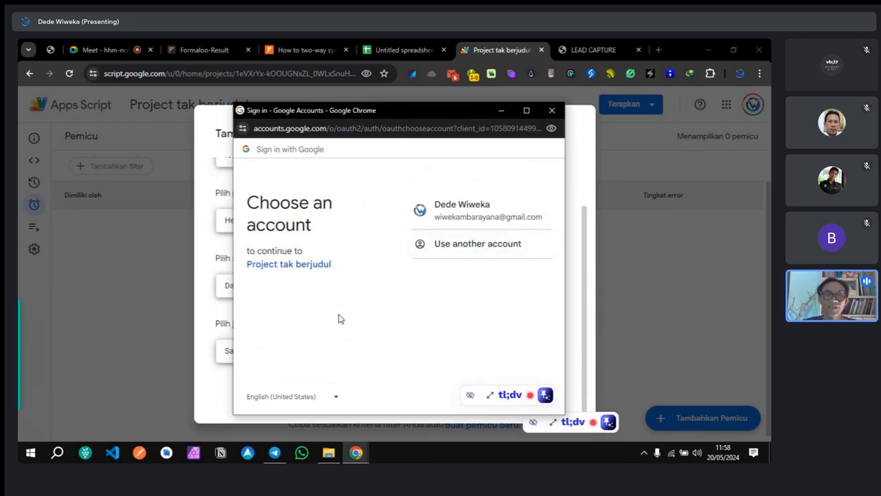
Step: Pick the Google account, proceed past the unverified Project tak berjudul warning, and allow access
{"action": "left_click", "coordinate": [465, 219]}
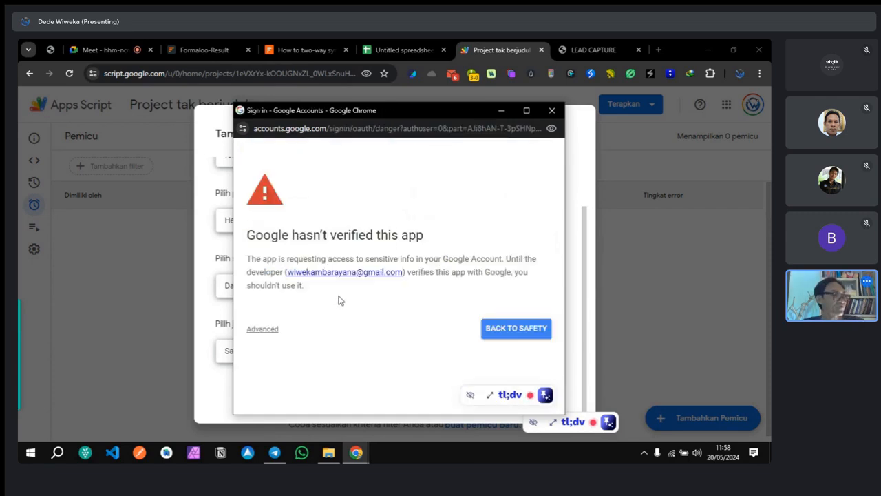
{"action": "left_click", "coordinate": [263, 330]}
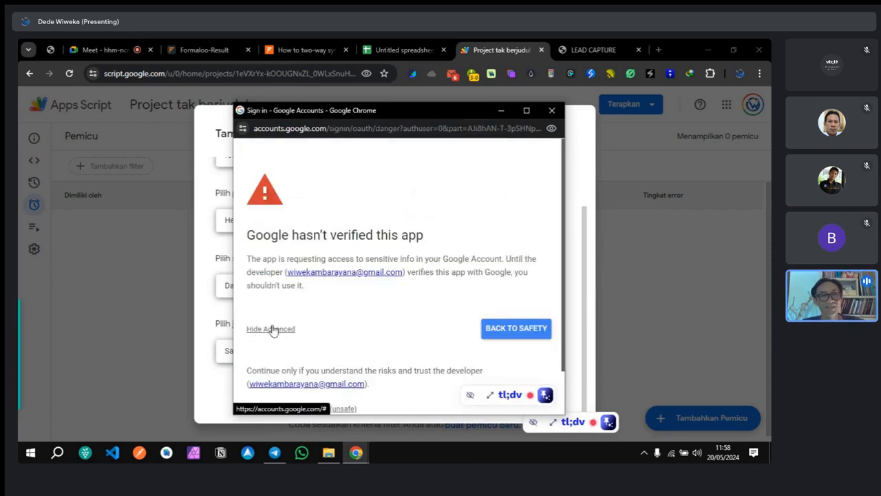
{"action": "scroll", "coordinate": [344, 315], "scroll_direction": "down", "scroll_amount": 1}
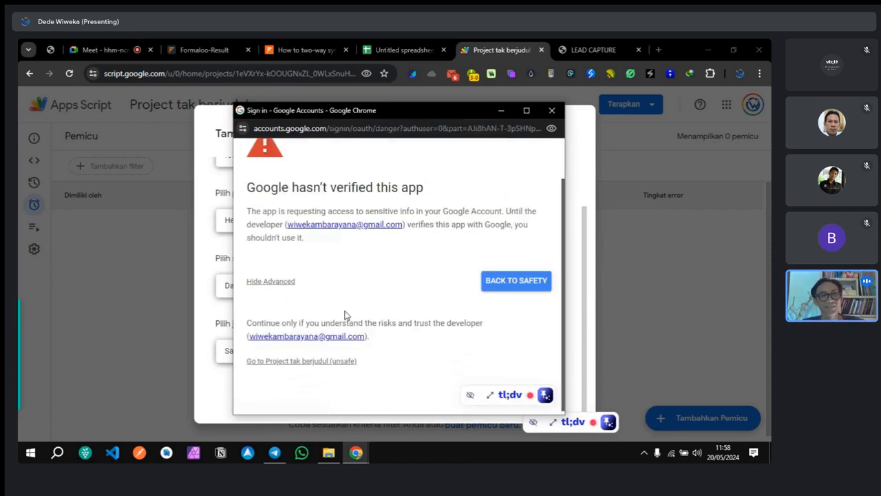
{"action": "left_click", "coordinate": [308, 359]}
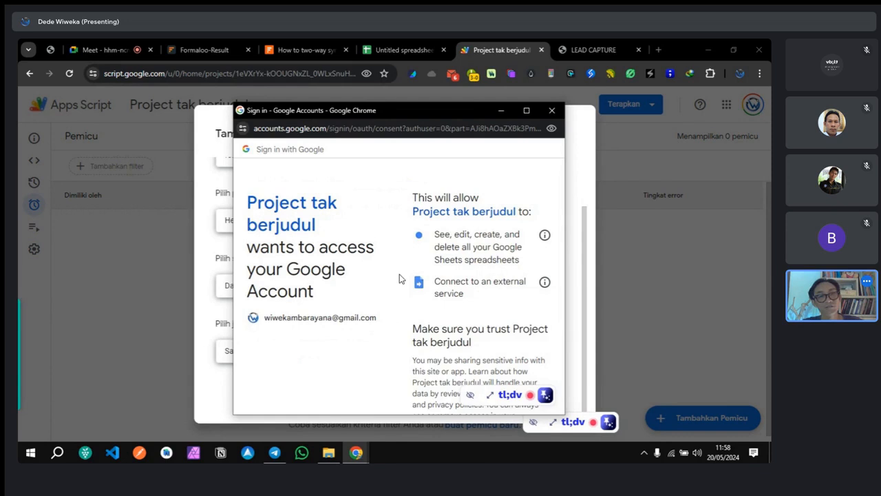
{"action": "scroll", "coordinate": [413, 289], "scroll_direction": "down", "scroll_amount": 3}
{"action": "left_click", "coordinate": [476, 344]}
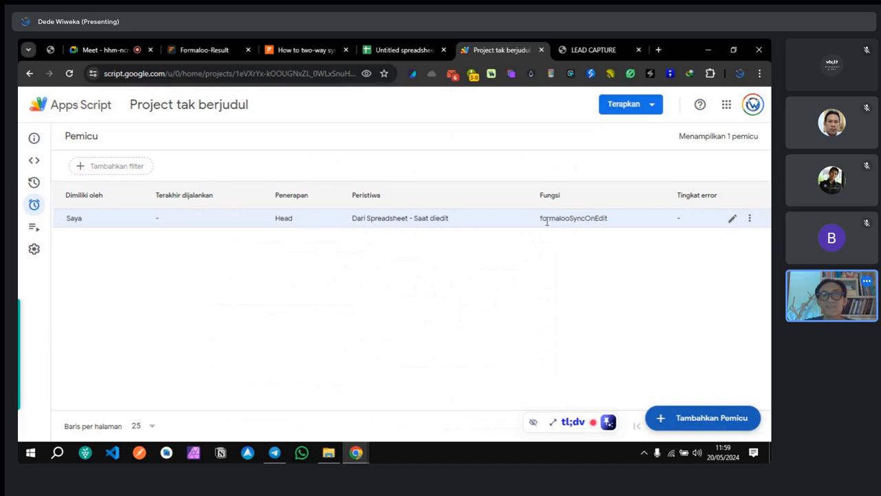
Step: Note the formalooSyncOnEdit trigger function and glance at the Gmail access notification
{"action": "left_click_drag", "start_coordinate": [541, 219], "coordinate": [610, 226]}
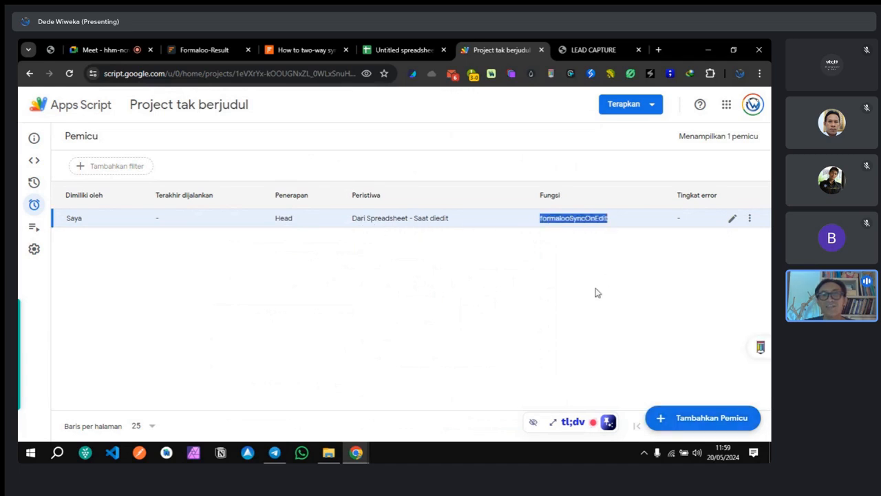
{"action": "left_click", "coordinate": [510, 286]}
{"action": "left_click", "coordinate": [34, 160]}
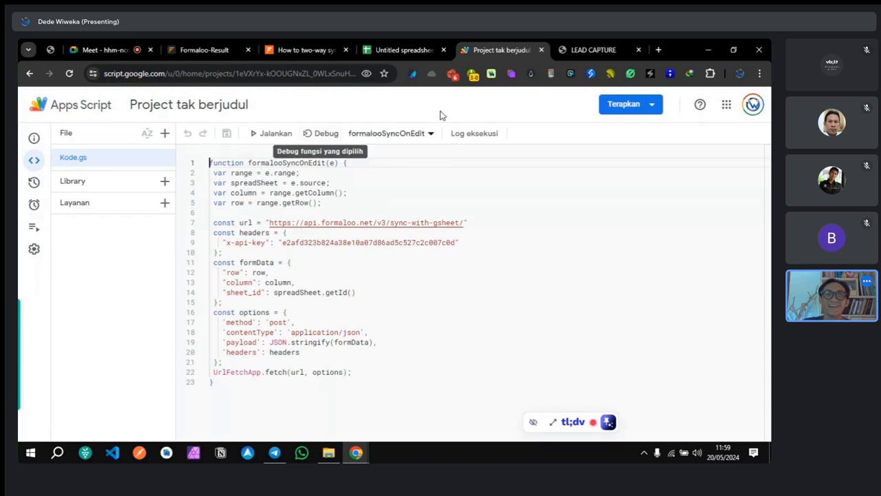
{"action": "left_click", "coordinate": [452, 74]}
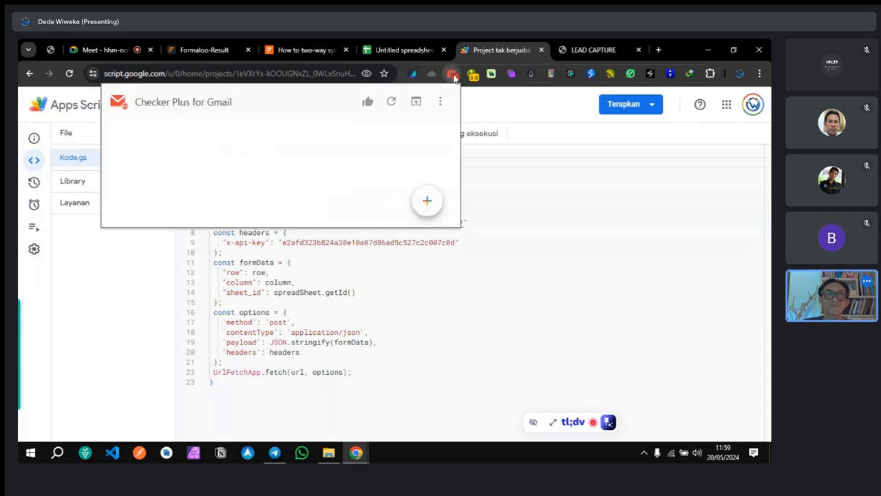
{"action": "left_click", "coordinate": [619, 254]}
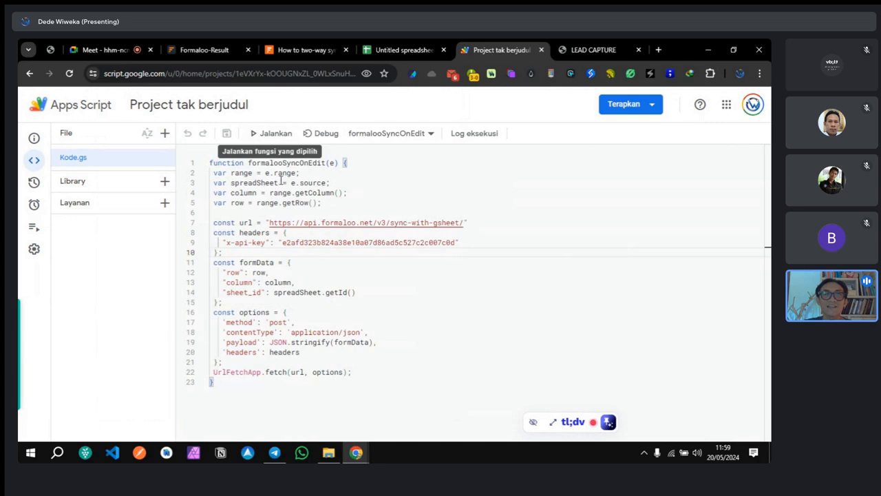
Step: Skim the function code, then return to the Untitled spreadsheet
{"action": "left_click_drag", "start_coordinate": [299, 162], "coordinate": [323, 164]}
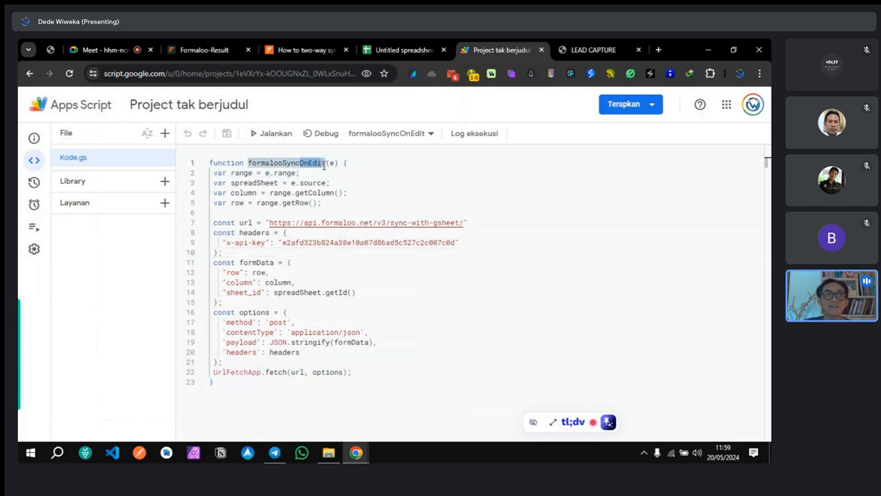
{"action": "left_click", "coordinate": [286, 232]}
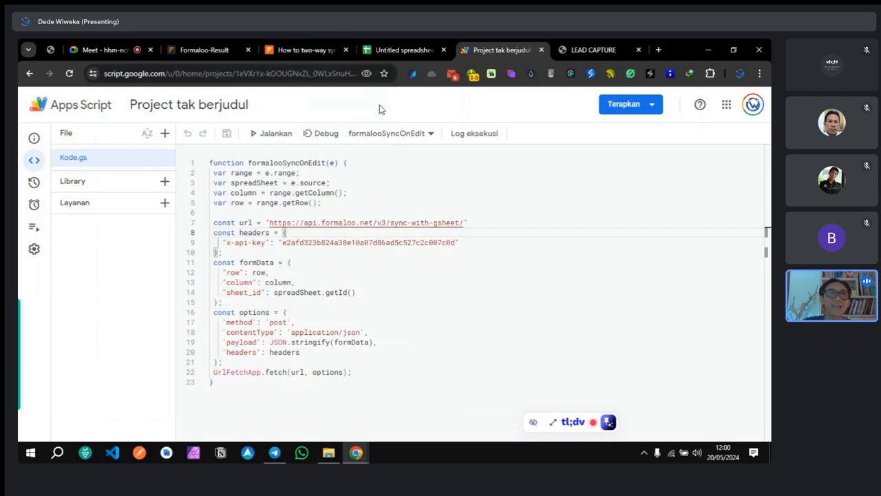
{"action": "left_click", "coordinate": [384, 50]}
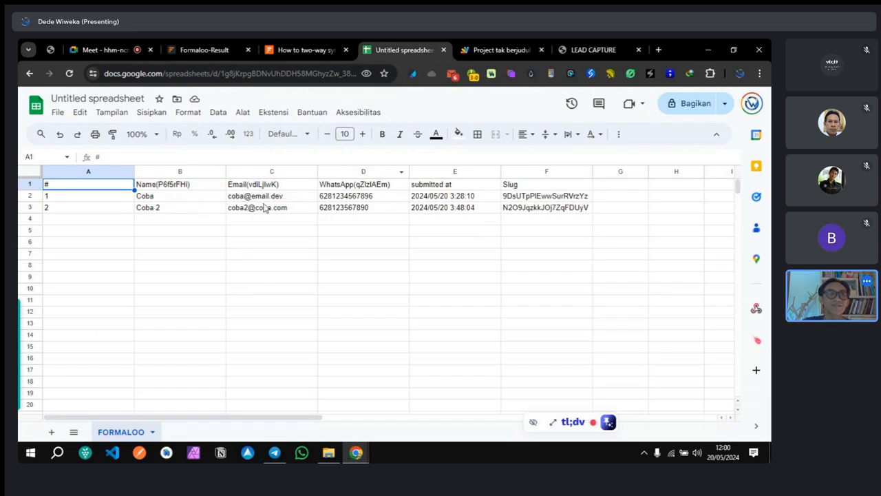
Step: Shorten the email domain ending of the first submission in C2
{"action": "left_click", "coordinate": [290, 198]}
{"action": "double_click", "coordinate": [290, 197]}
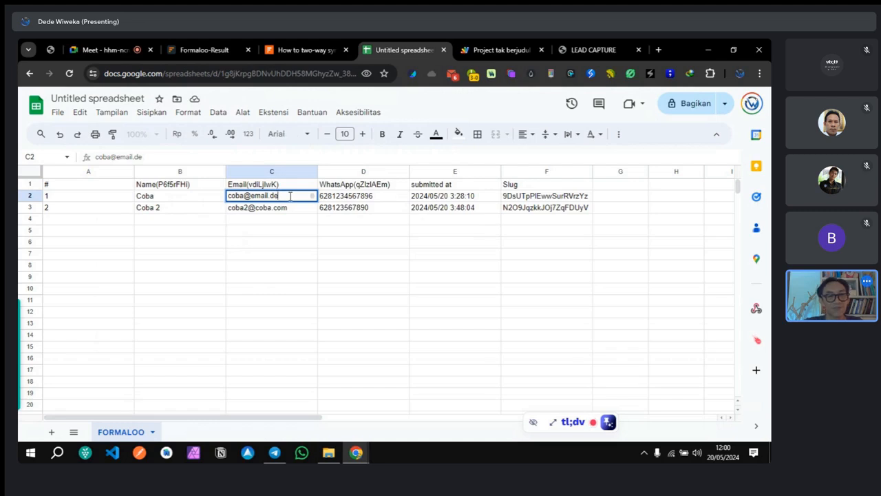
{"action": "key", "text": "BackSpace"}
{"action": "left_click", "coordinate": [365, 197]}
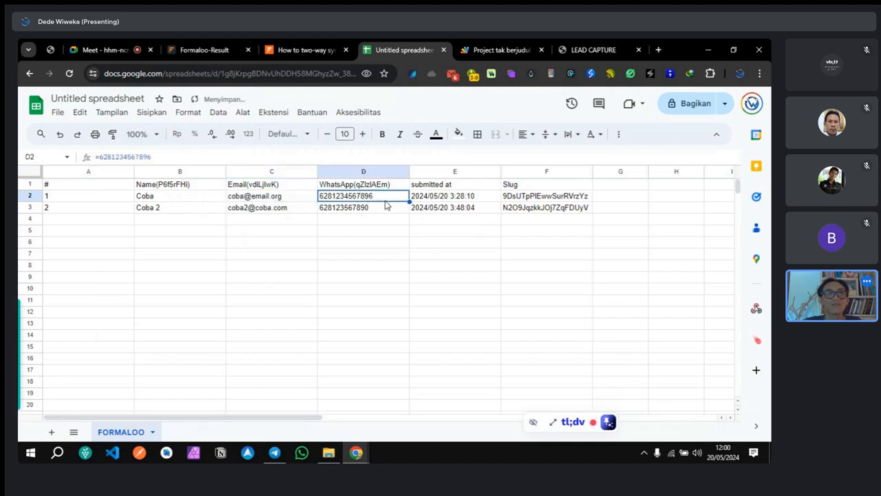
Step: Change D2's WhatsApp number to end in 32 and edit D3's number
{"action": "double_click", "coordinate": [387, 196]}
{"action": "key", "text": "BackSpace"}
{"action": "type", "text": "32"}
{"action": "left_click", "coordinate": [377, 213]}
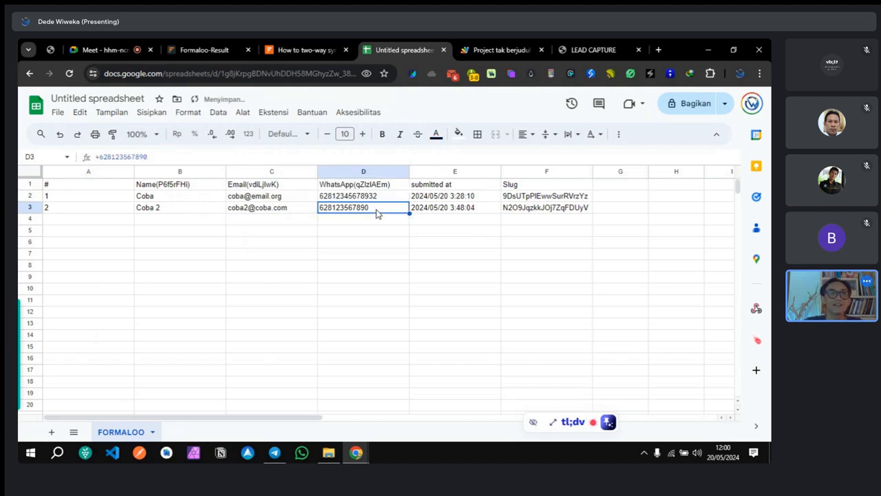
{"action": "double_click", "coordinate": [376, 209]}
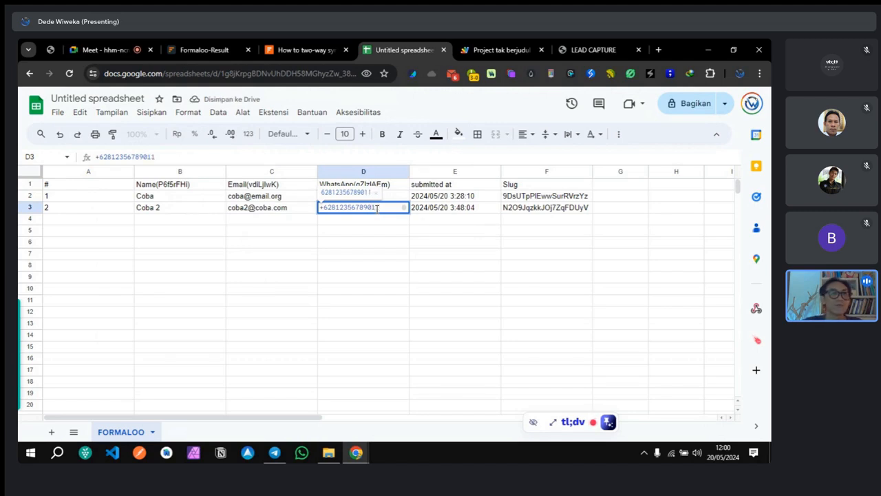
{"action": "left_click", "coordinate": [353, 281]}
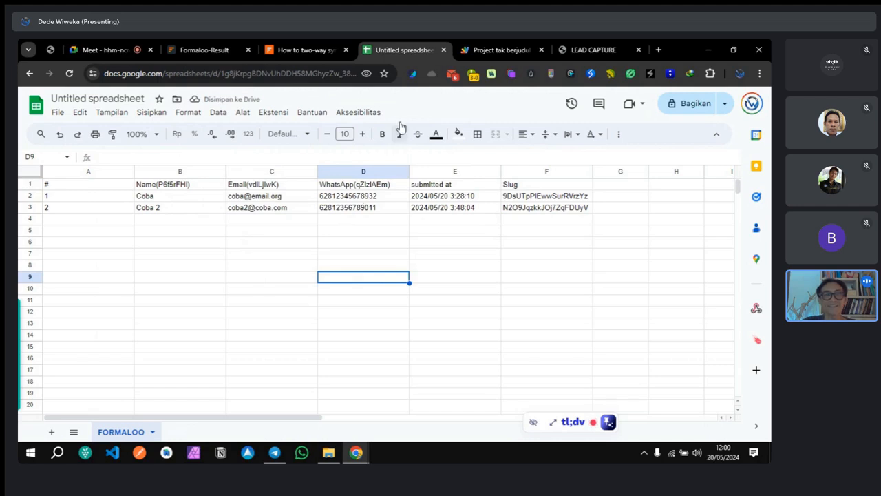
Step: Show the LEAD CAPTURE responses with the edited email and WhatsApp numbers
{"action": "left_click", "coordinate": [200, 51]}
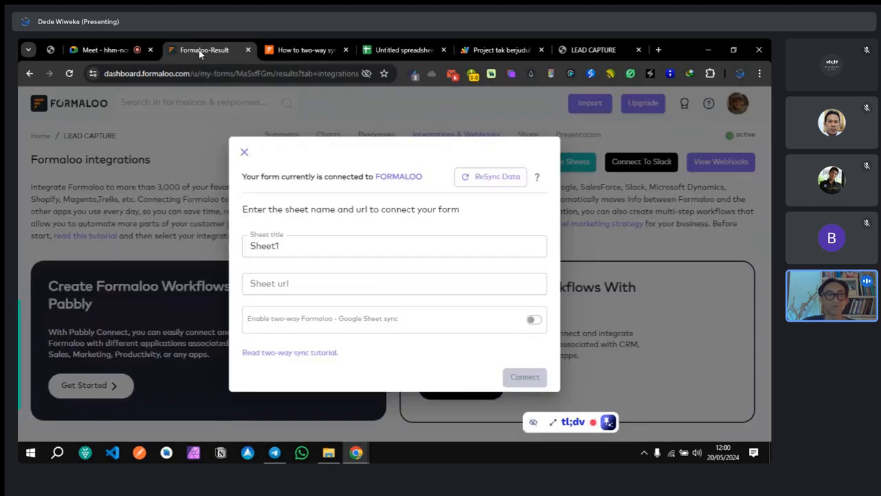
{"action": "left_click", "coordinate": [245, 151]}
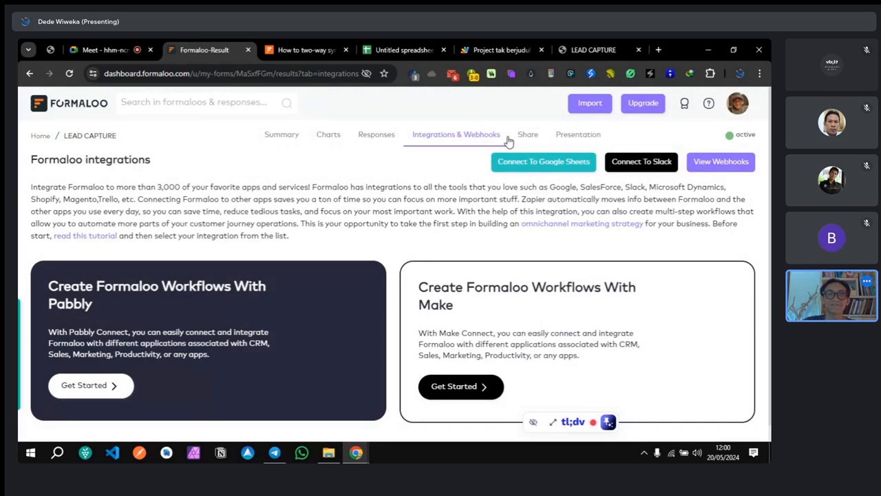
{"action": "left_click", "coordinate": [365, 136]}
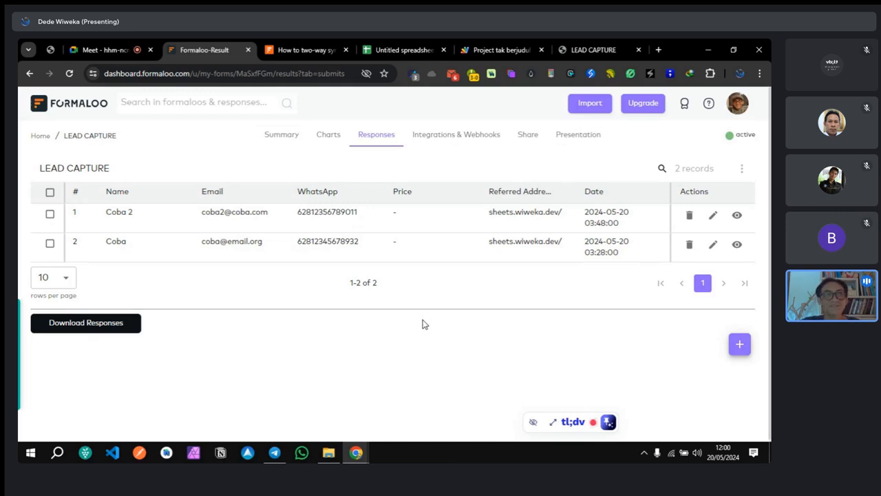
Step: Compare the responses against the two-way sync article, ending on the article
{"action": "left_click", "coordinate": [292, 44]}
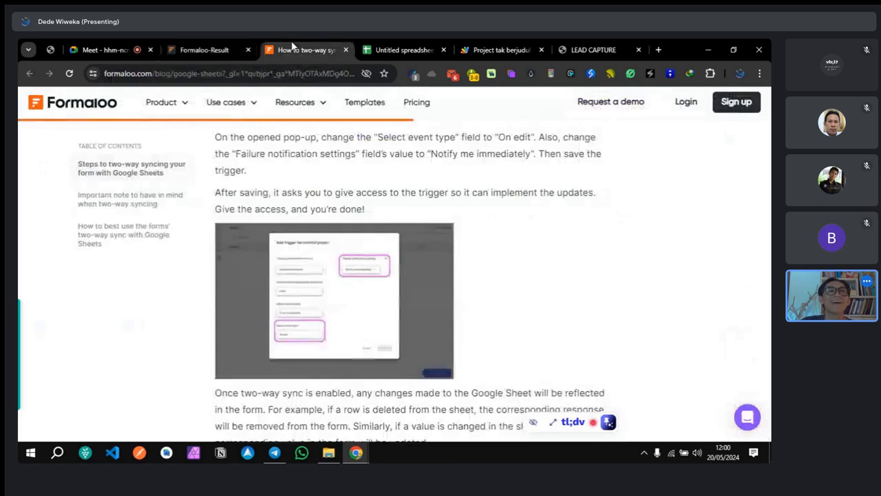
{"action": "left_click", "coordinate": [213, 49]}
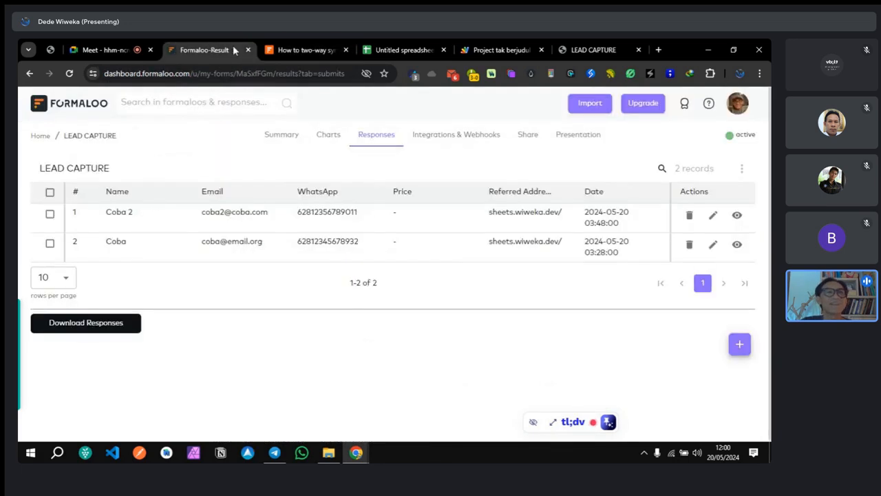
{"action": "left_click", "coordinate": [306, 50]}
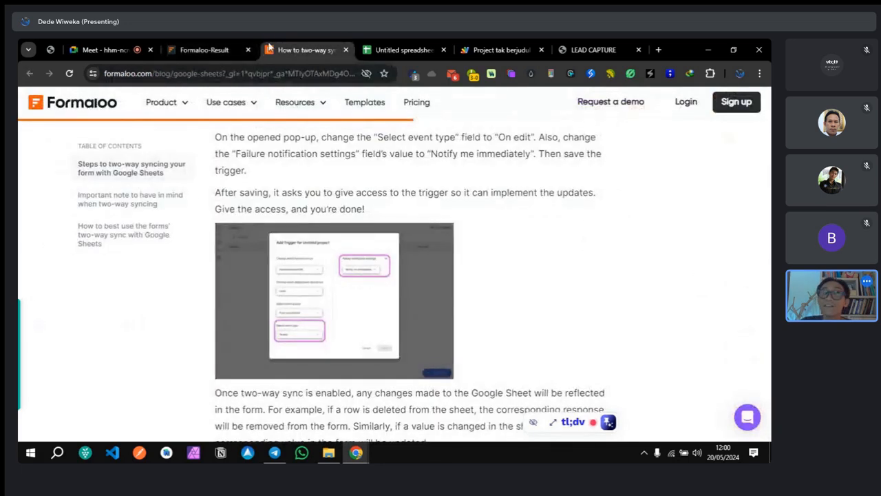
{"action": "mouse_move", "coordinate": [309, 120]}
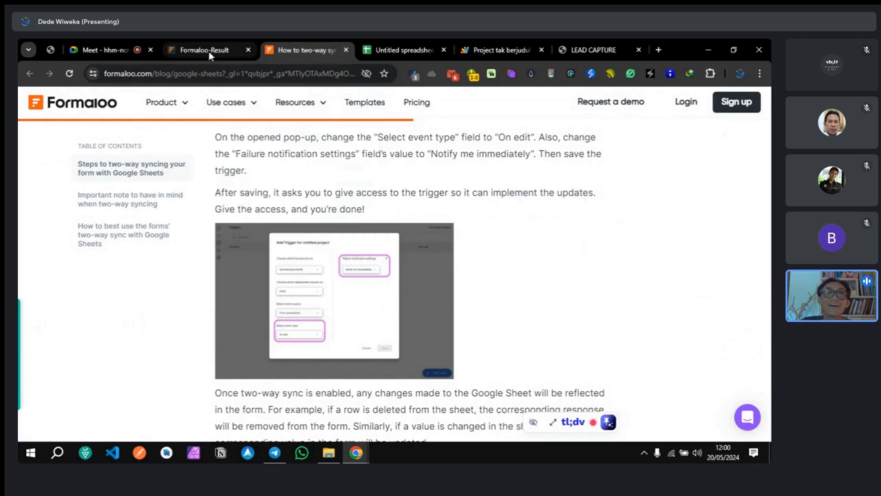
{"action": "left_click", "coordinate": [210, 54]}
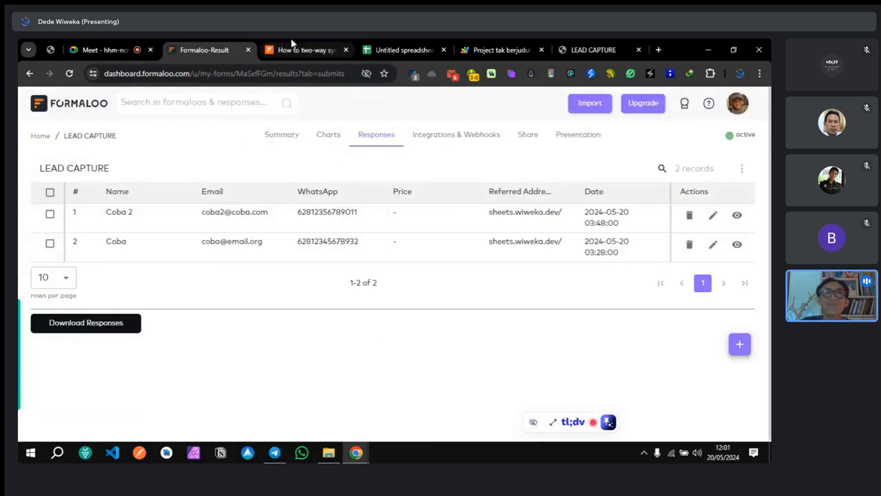
{"action": "left_click", "coordinate": [303, 50]}
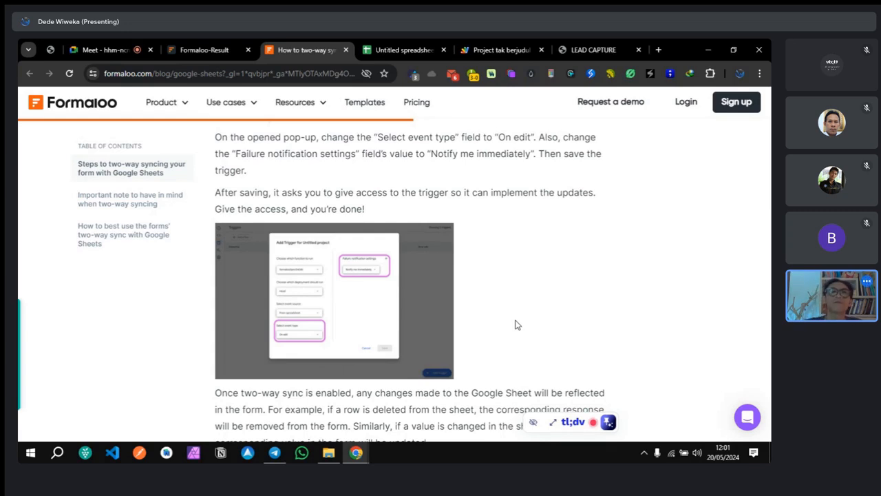
Step: Close the blog article and verify the Coba and Coba 2 emails and WhatsApp numbers match Formaloo
{"action": "scroll", "coordinate": [477, 329], "scroll_direction": "up", "scroll_amount": 5}
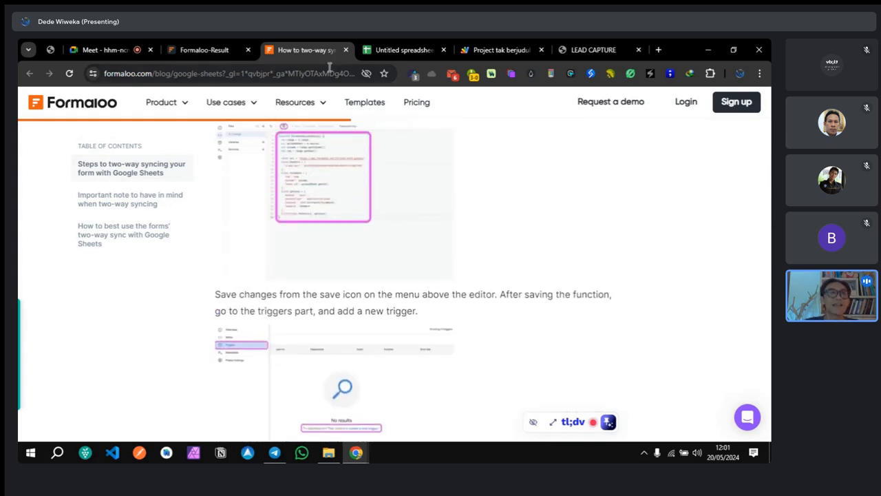
{"action": "left_click", "coordinate": [347, 49]}
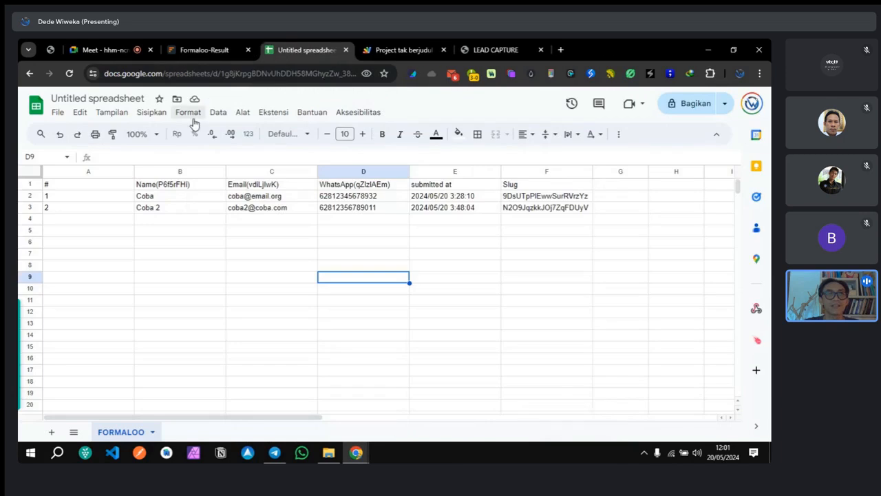
{"action": "left_click", "coordinate": [212, 46]}
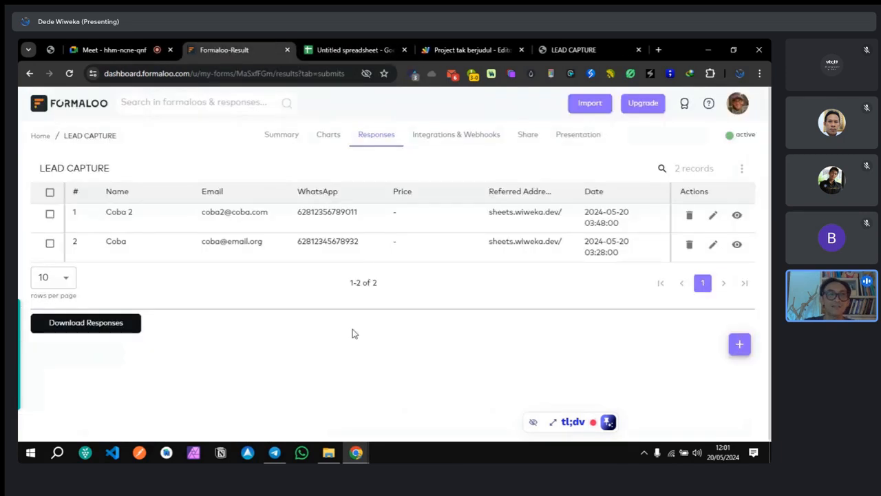
{"action": "left_click", "coordinate": [321, 51]}
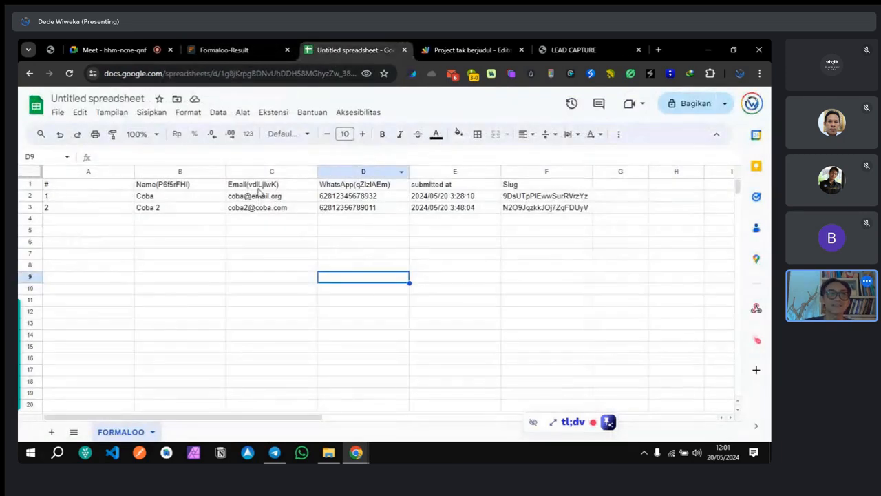
{"action": "left_click", "coordinate": [251, 46]}
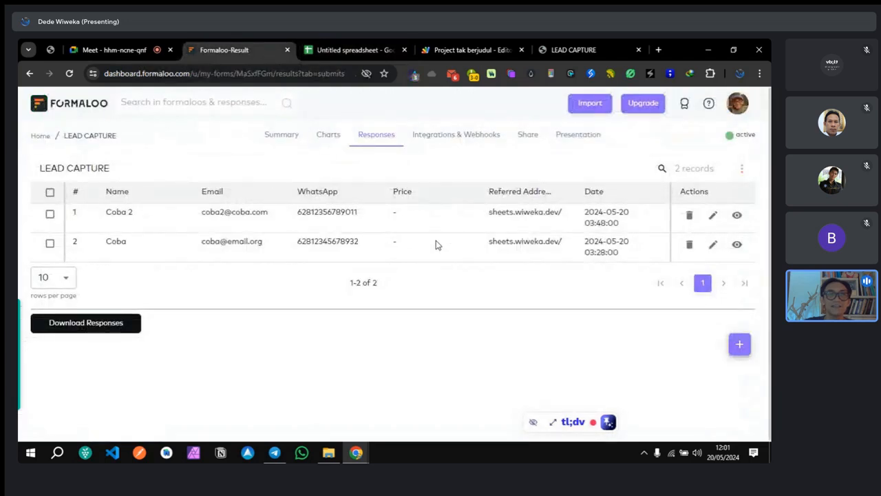
{"action": "left_click", "coordinate": [351, 50]}
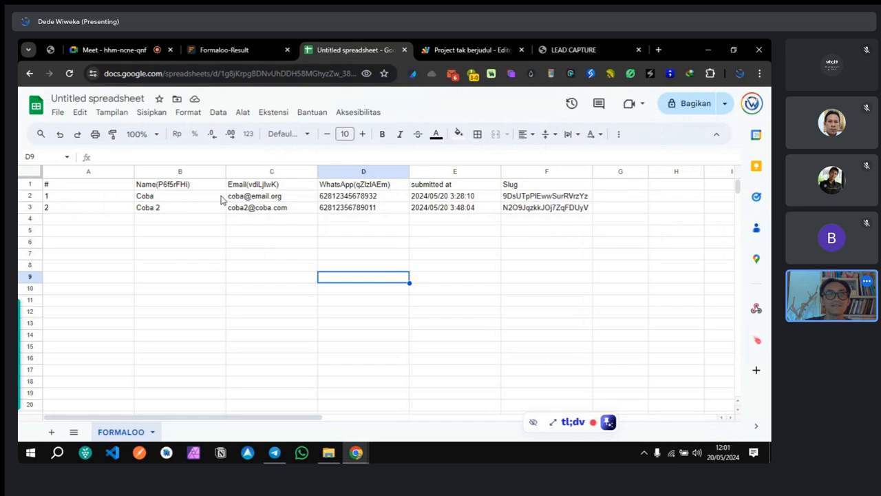
{"action": "left_click", "coordinate": [222, 52]}
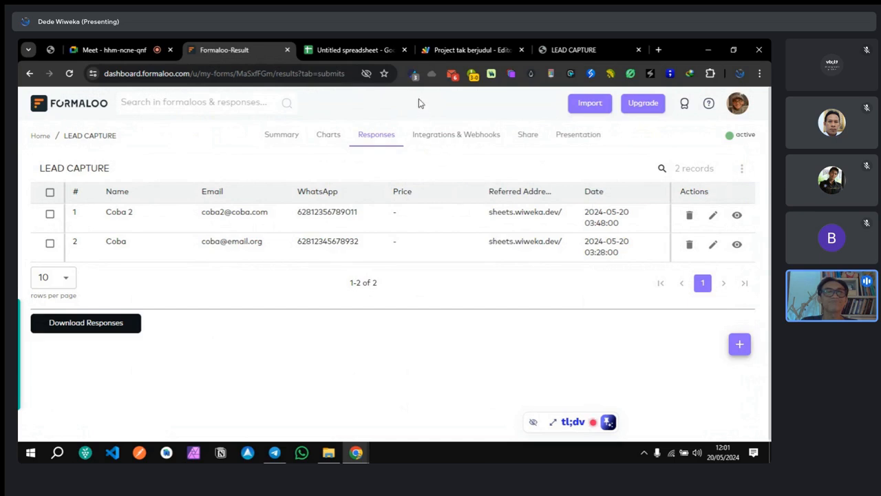
{"action": "left_click", "coordinate": [345, 51]}
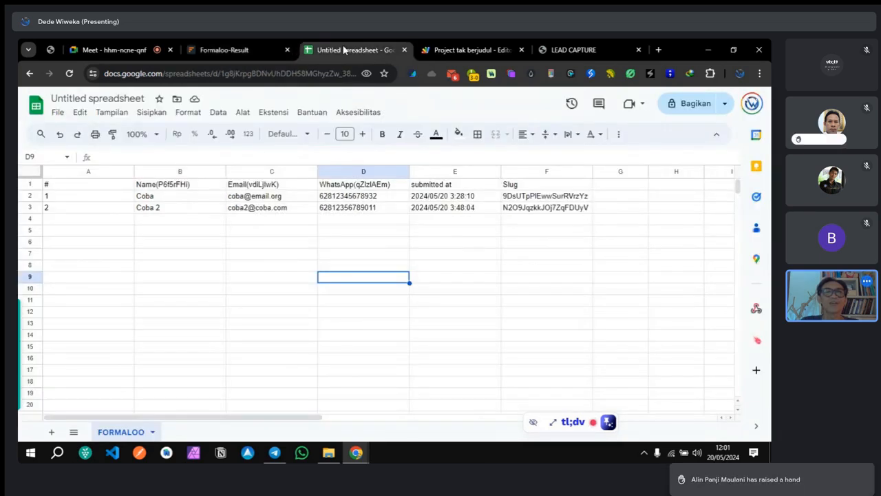
Step: Scan the Meet participant list for the raised hand among 6 contributors, then return to Formaloo
{"action": "left_click", "coordinate": [124, 50]}
{"action": "mouse_move", "coordinate": [704, 289]}
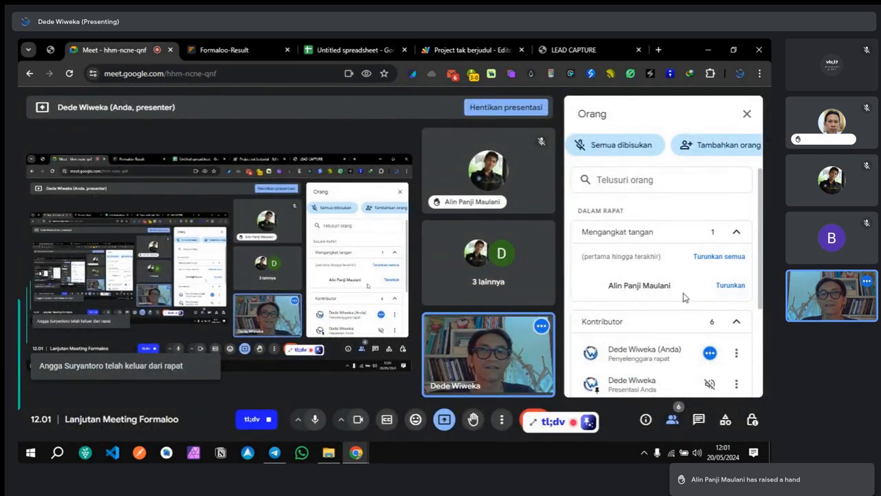
{"action": "scroll", "coordinate": [659, 291], "scroll_direction": "down", "scroll_amount": 3}
{"action": "scroll", "coordinate": [660, 292], "scroll_direction": "down", "scroll_amount": 1}
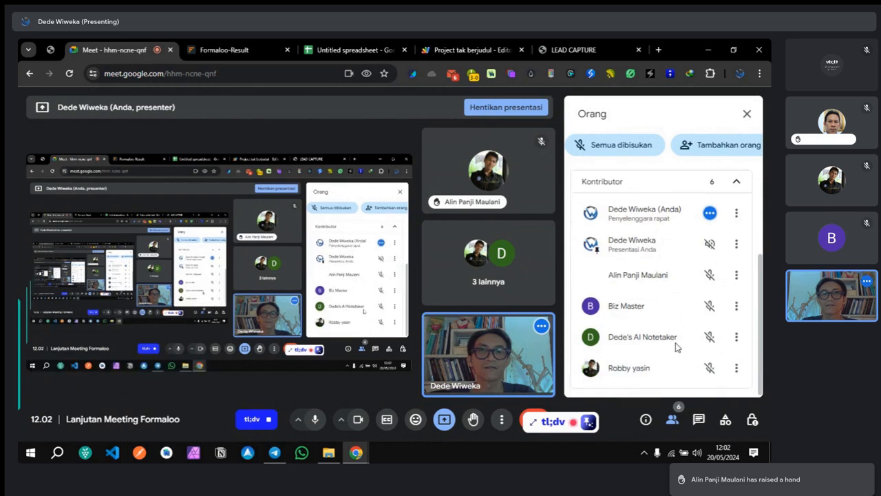
{"action": "scroll", "coordinate": [682, 351], "scroll_direction": "up", "scroll_amount": 5}
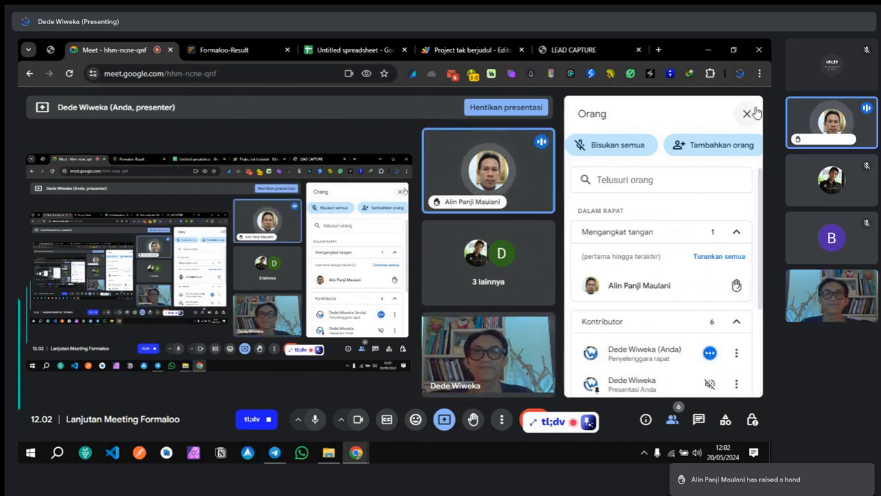
{"action": "left_click", "coordinate": [224, 49]}
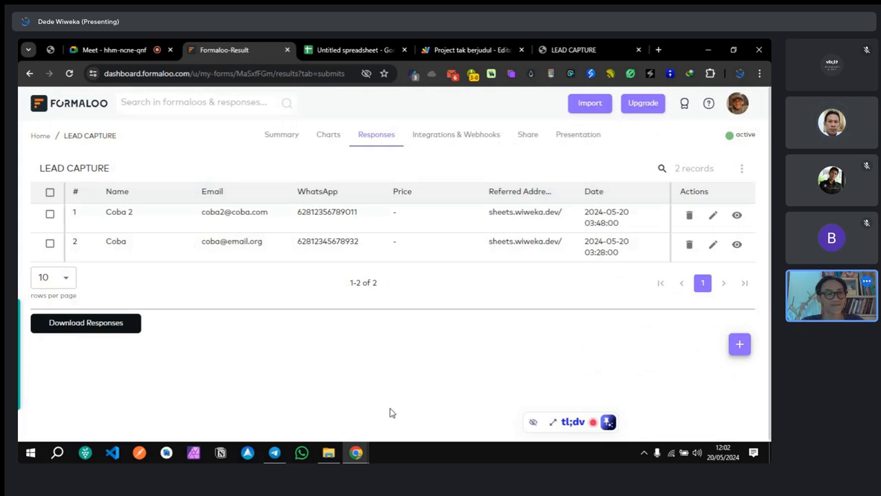
Step: From the Formaloo home, choose Edit in the LEAD CAPTURE card's ... menu
{"action": "key", "text": "XF86AudioLowerVolume"}
{"action": "key", "text": "XF86AudioLowerVolume"}
{"action": "key", "text": "XF86AudioLowerVolume"}
{"action": "key", "text": "XF86AudioLowerVolume"}
{"action": "key", "text": "XF86AudioLowerVolume"}
{"action": "key", "text": "XF86AudioLowerVolume"}
{"action": "key", "text": "XF86AudioLowerVolume"}
{"action": "key", "text": "XF86AudioLowerVolume"}
{"action": "key", "text": "XF86AudioLowerVolume"}
{"action": "key", "text": "XF86AudioLowerVolume"}
{"action": "key", "text": "XF86AudioLowerVolume"}
{"action": "key", "text": "XF86AudioLowerVolume"}
{"action": "key", "text": "XF86AudioLowerVolume"}
{"action": "key", "text": "XF86AudioLowerVolume"}
{"action": "key", "text": "XF86AudioLowerVolume"}
{"action": "key", "text": "XF86AudioLowerVolume"}
{"action": "key", "text": "XF86AudioLowerVolume"}
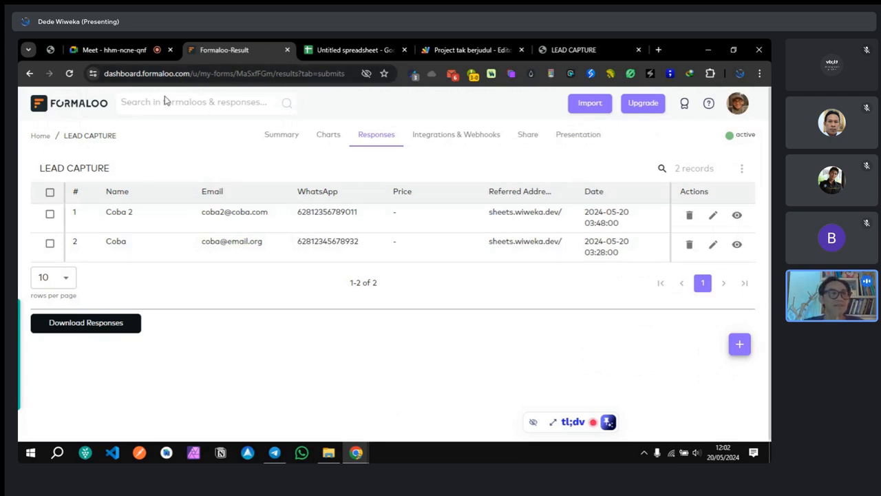
{"action": "left_click", "coordinate": [40, 140]}
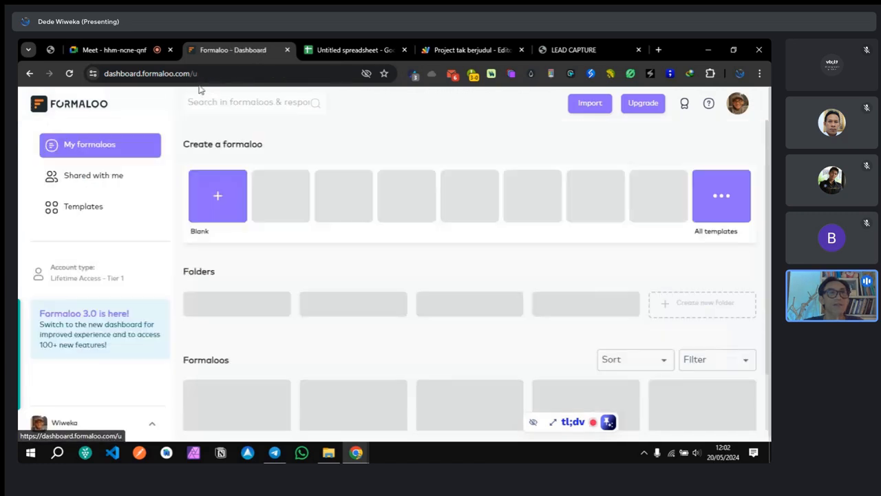
{"action": "scroll", "coordinate": [251, 329], "scroll_direction": "down", "scroll_amount": 1}
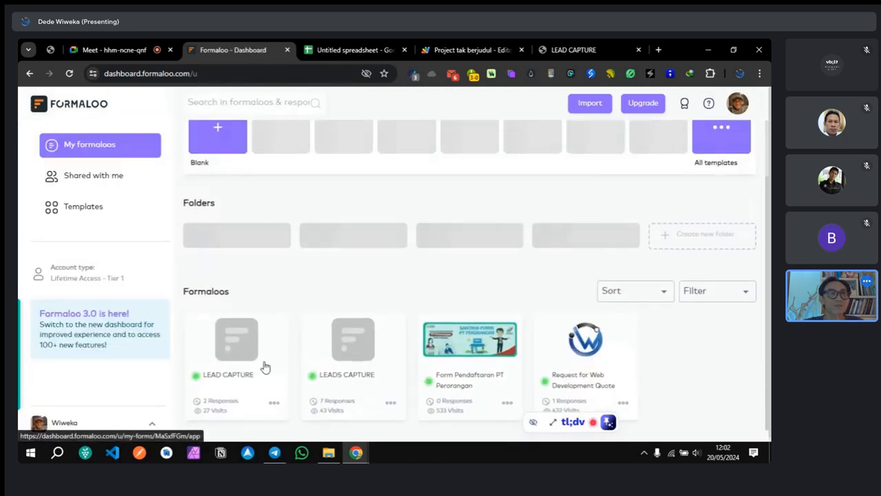
{"action": "left_click", "coordinate": [275, 403]}
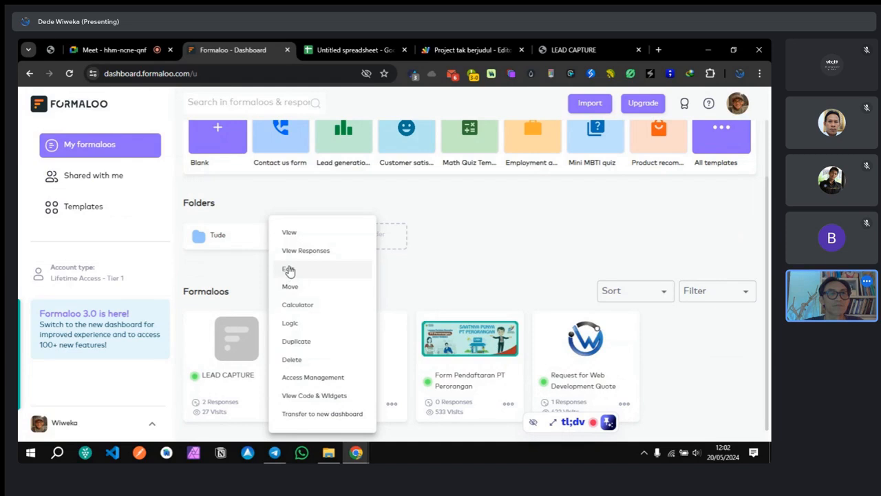
{"action": "left_click", "coordinate": [287, 270]}
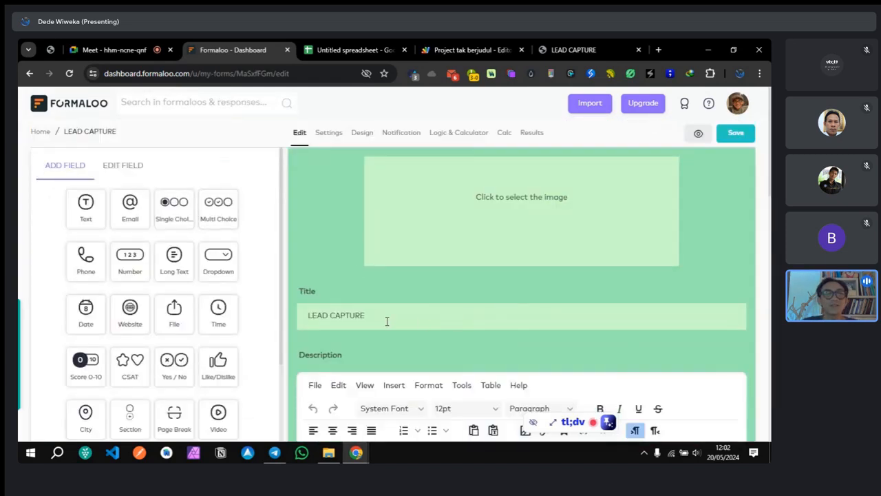
{"action": "scroll", "coordinate": [386, 321], "scroll_direction": "down", "scroll_amount": 3}
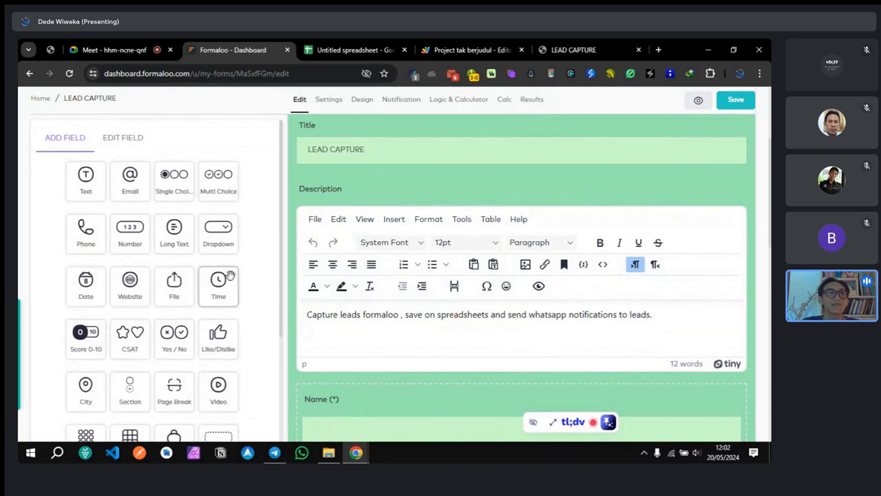
{"action": "left_click", "coordinate": [328, 100]}
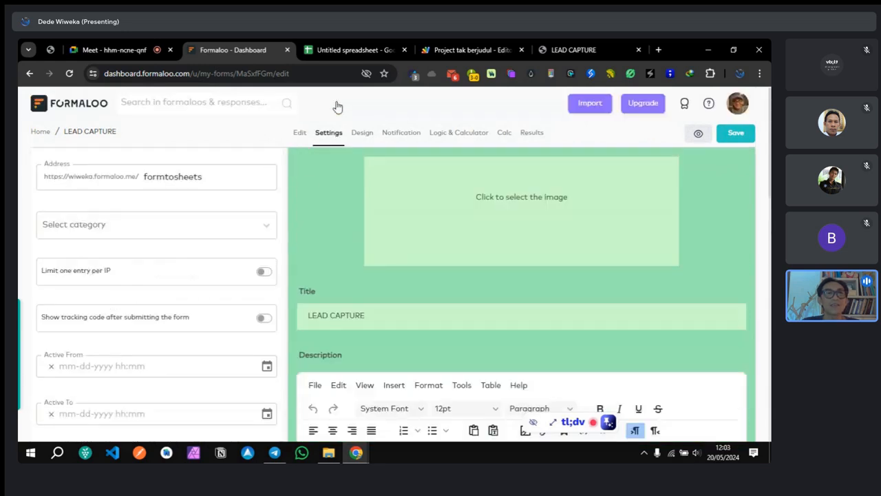
{"action": "scroll", "coordinate": [191, 315], "scroll_direction": "down", "scroll_amount": 5}
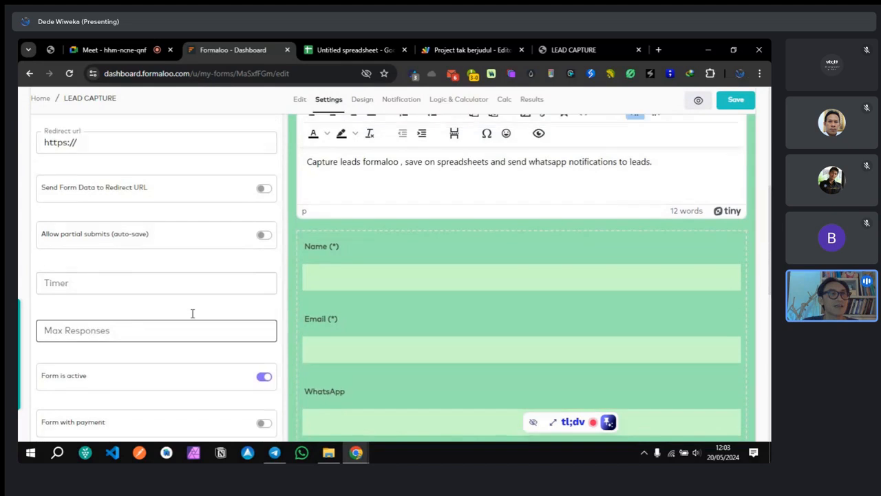
{"action": "scroll", "coordinate": [192, 313], "scroll_direction": "up", "scroll_amount": 1}
{"action": "left_click", "coordinate": [104, 183]}
{"action": "triple_click", "coordinate": [104, 182]}
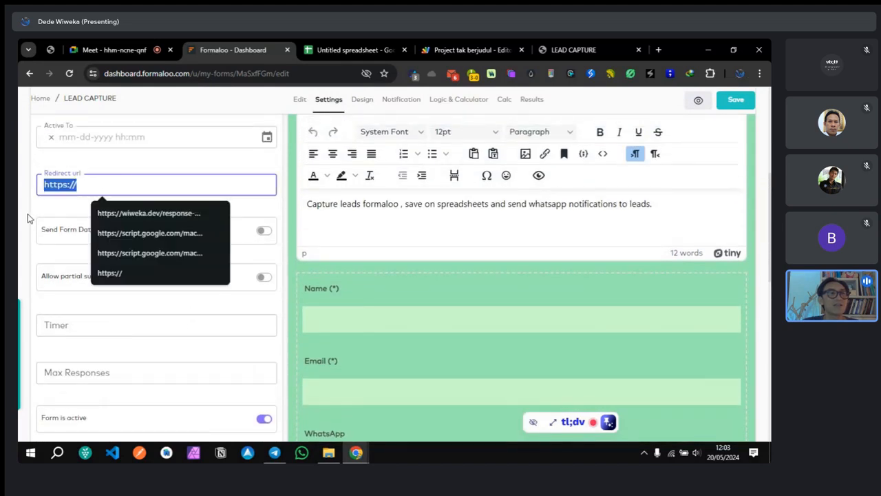
{"action": "left_click", "coordinate": [47, 209]}
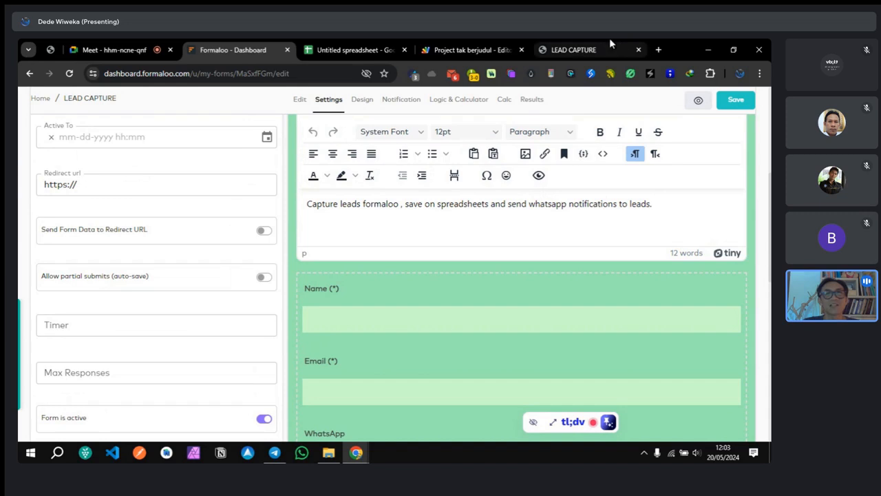
Step: In a new browser tab, load the site's /wp-admin dashboard
{"action": "left_click", "coordinate": [658, 51]}
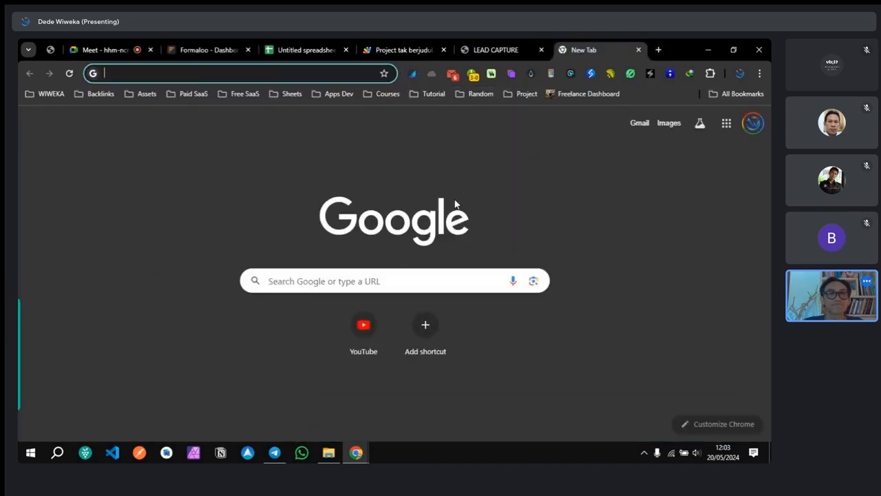
{"action": "type", "text": "cp"}
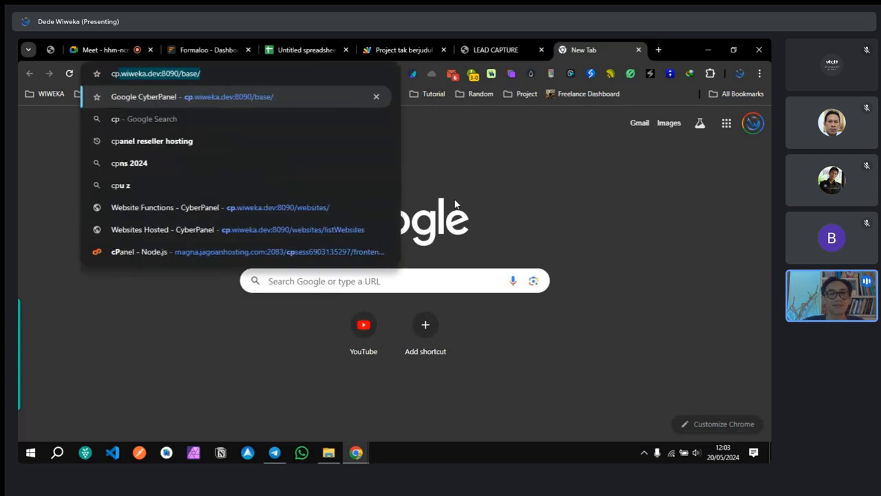
{"action": "key", "text": "BackSpace"}
{"action": "key", "text": "BackSpace"}
{"action": "key", "text": "BackSpace"}
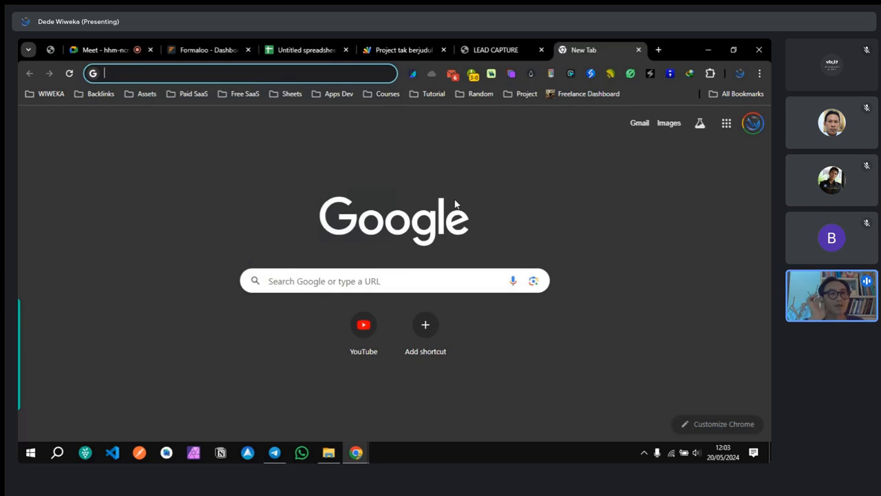
{"action": "type", "text": "wiweka.dev"}
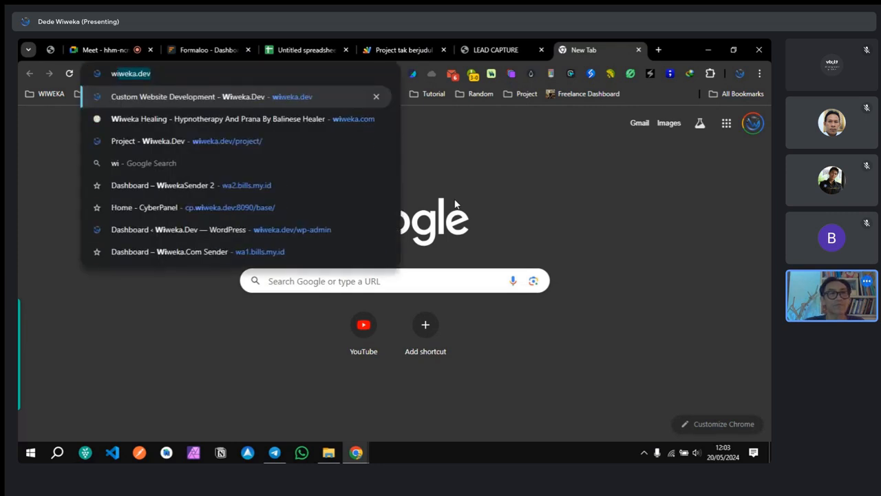
{"action": "key", "text": "Right"}
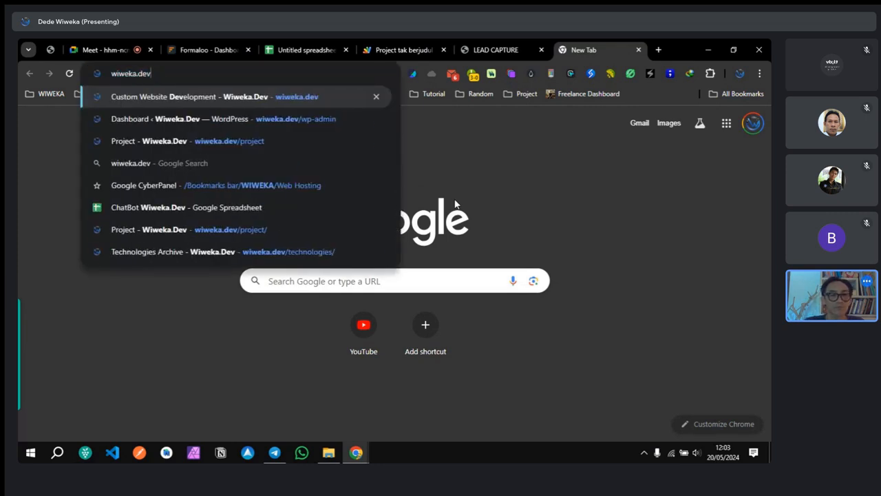
{"action": "type", "text": "/p"}
{"action": "key", "text": "BackSpace"}
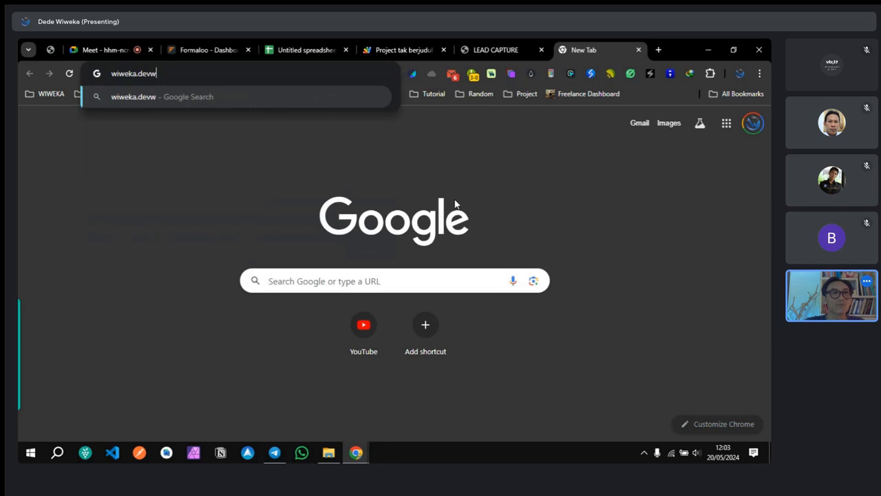
{"action": "key", "text": "BackSpace"}
{"action": "type", "text": "/wp"}
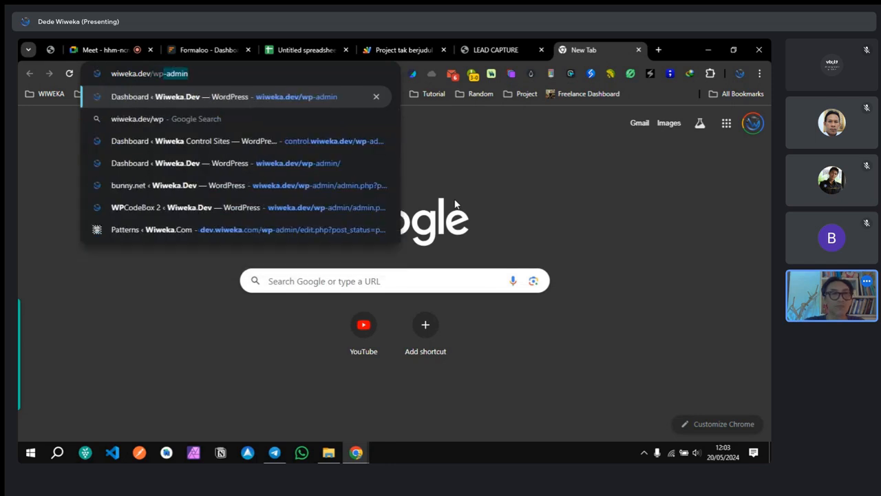
{"action": "key", "text": "Return"}
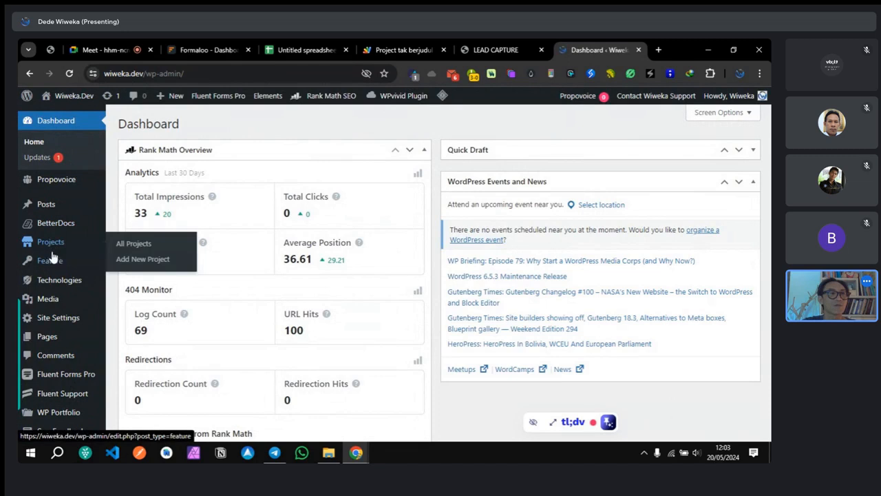
Step: Go to Media > Add New Media File
{"action": "mouse_move", "coordinate": [62, 224]}
{"action": "scroll", "coordinate": [62, 225], "scroll_direction": "down", "scroll_amount": 1}
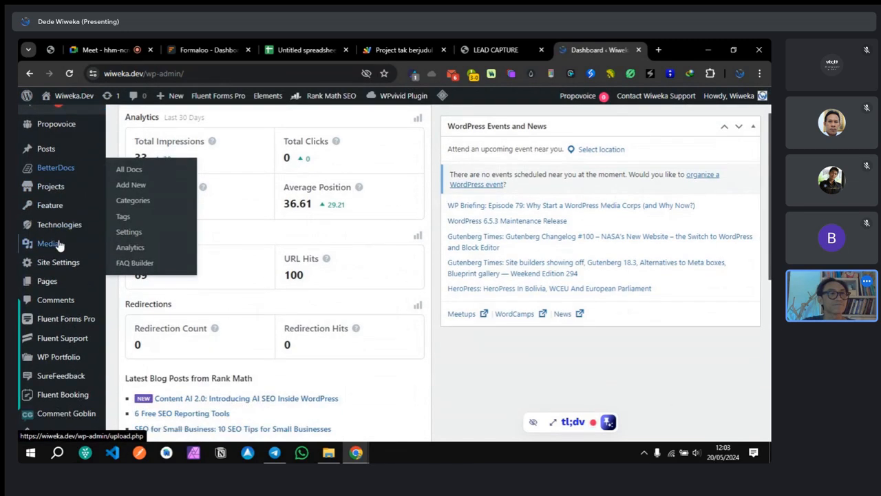
{"action": "left_click", "coordinate": [129, 261]}
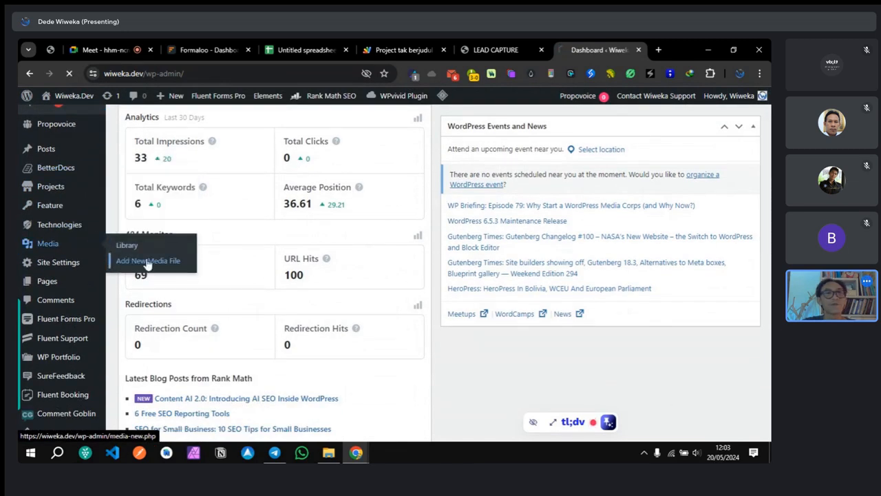
Step: In File Explorer's Downloads folder, copy the ipay88-e-wallet-for-woocommerce-v4-v1.0.3 zip
{"action": "key", "text": "alt+Tab"}
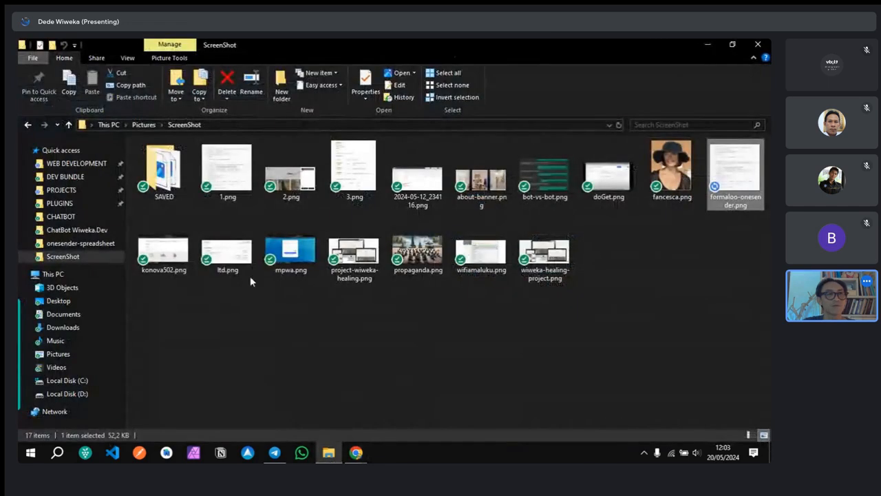
{"action": "left_click", "coordinate": [90, 205]}
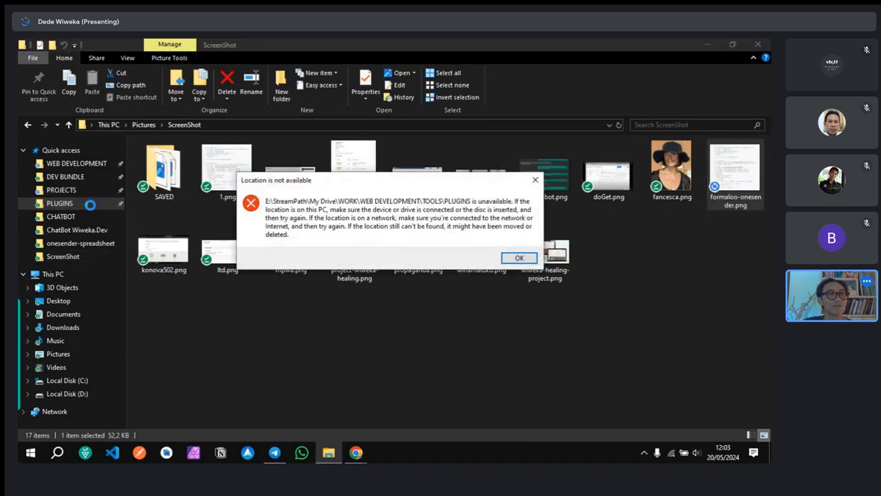
{"action": "left_click", "coordinate": [513, 258]}
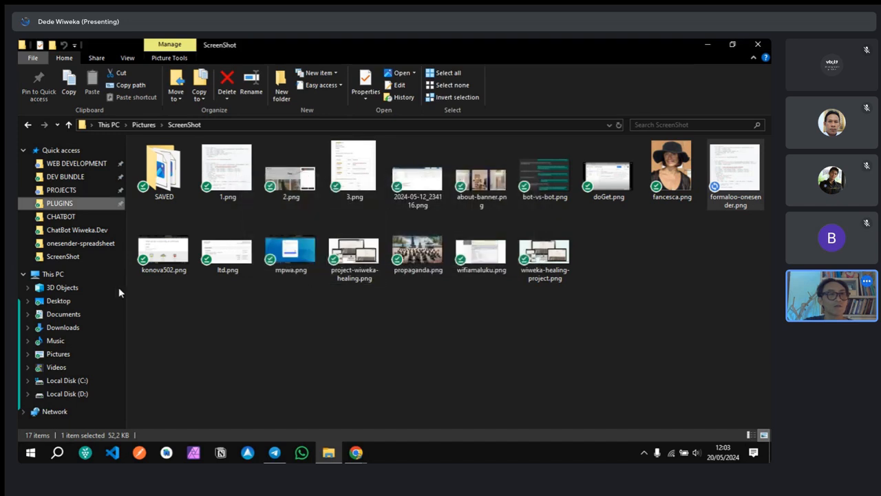
{"action": "left_click", "coordinate": [79, 328]}
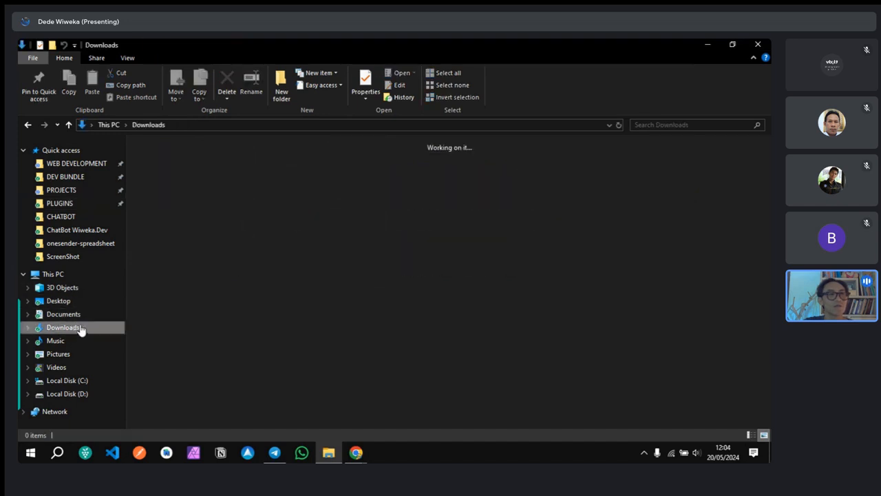
{"action": "scroll", "coordinate": [438, 310], "scroll_direction": "down", "scroll_amount": 10}
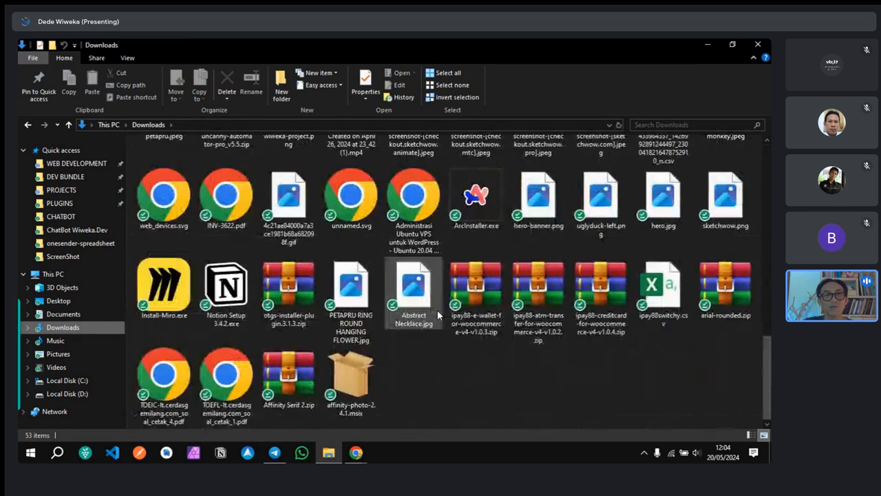
{"action": "left_click", "coordinate": [715, 294]}
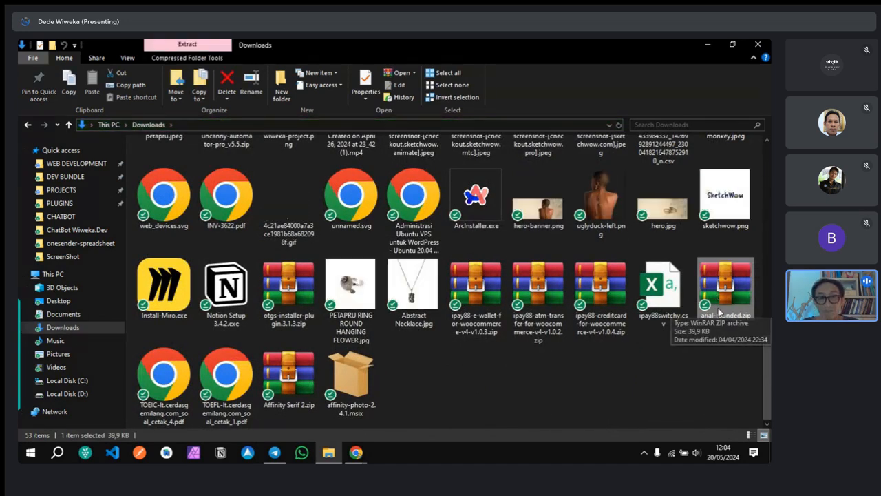
{"action": "left_click", "coordinate": [487, 301]}
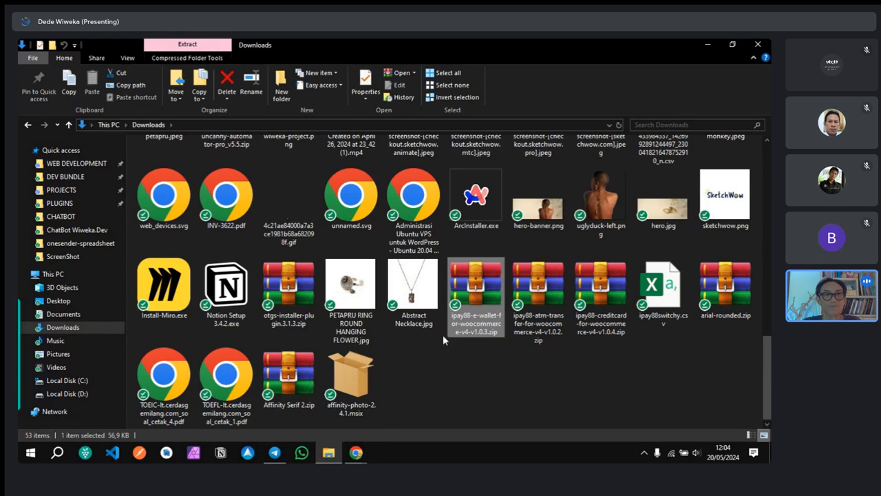
{"action": "right_click", "coordinate": [460, 316]}
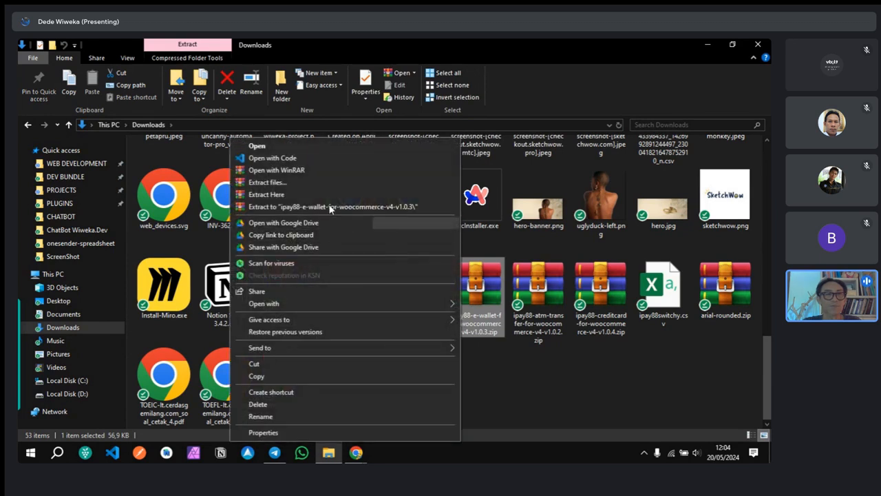
{"action": "left_click", "coordinate": [283, 376]}
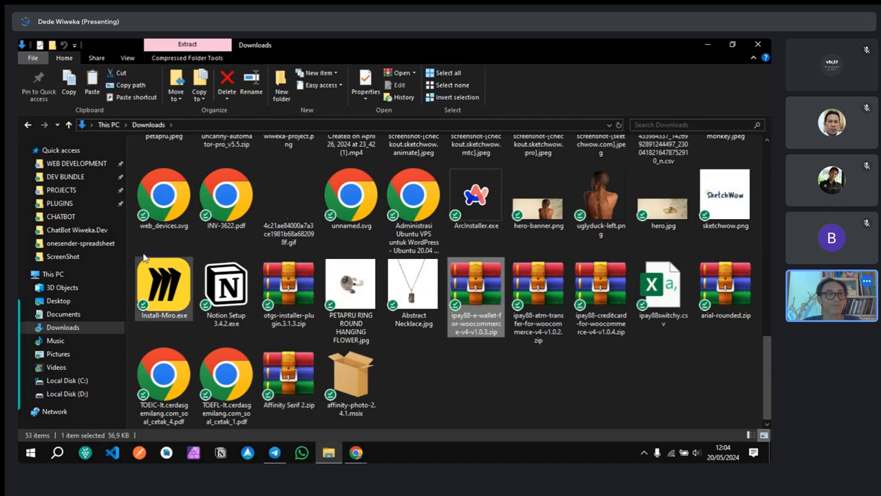
Step: Paste the ipay88 zip into the Desktop folder
{"action": "left_click", "coordinate": [152, 124]}
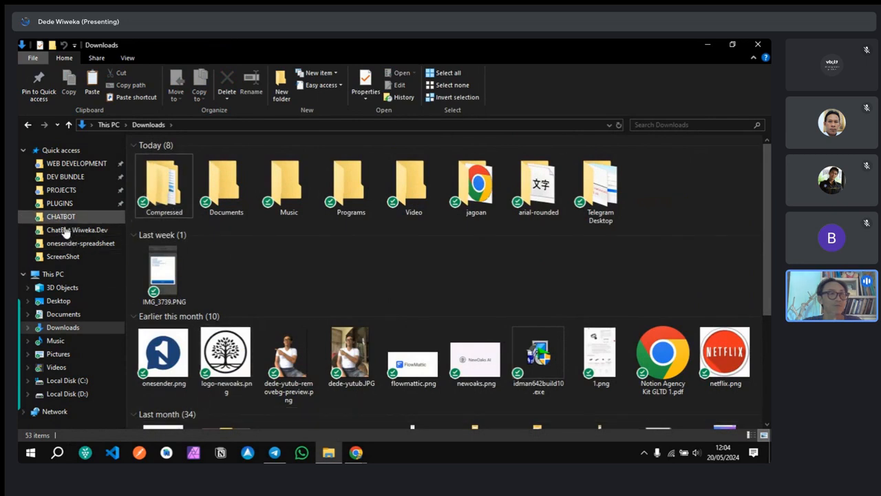
{"action": "left_click", "coordinate": [61, 301]}
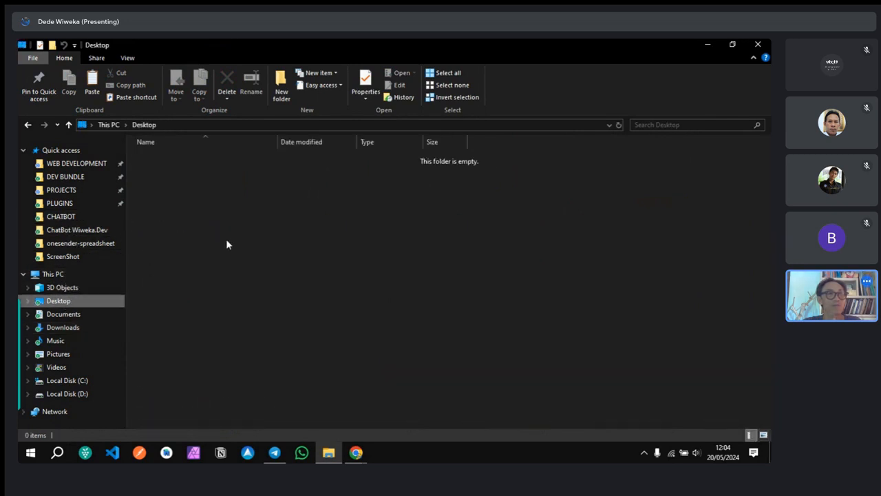
{"action": "left_click", "coordinate": [230, 244]}
{"action": "key", "text": "ctrl+v"}
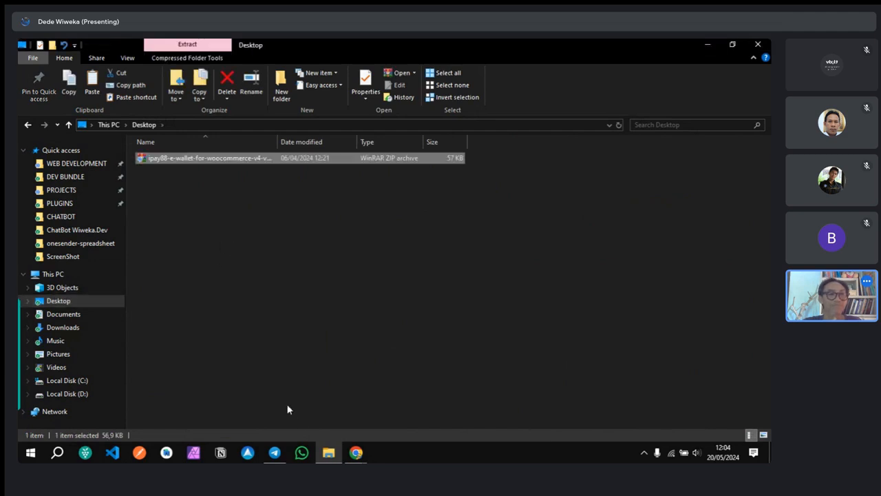
Step: Upload ipay88-e-wallet-for-woocommerce-v4-v1.0.3.zip from the Desktop and copy its media URL
{"action": "mouse_move", "coordinate": [356, 453]}
{"action": "left_click", "coordinate": [320, 404]}
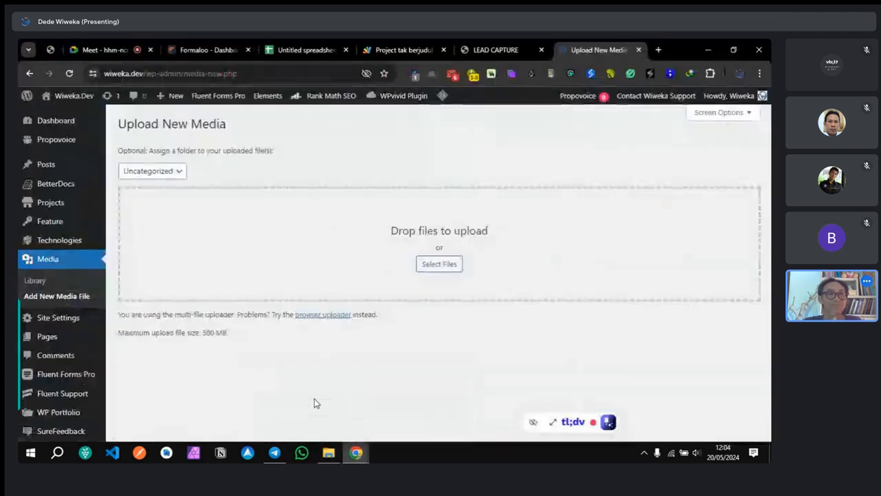
{"action": "left_click", "coordinate": [427, 265]}
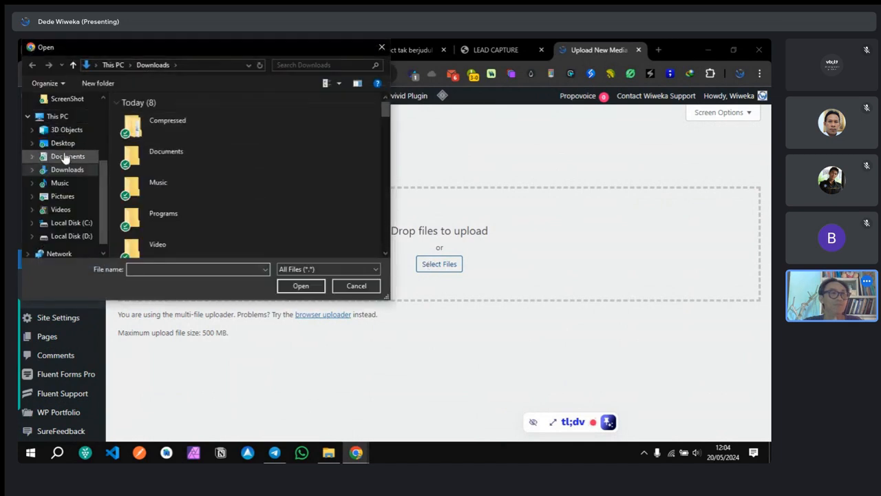
{"action": "left_click", "coordinate": [52, 144]}
{"action": "double_click", "coordinate": [174, 118]}
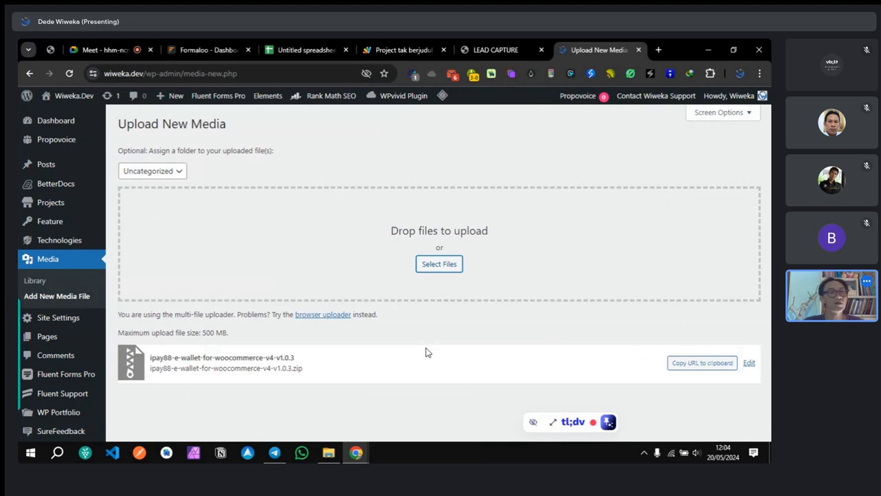
{"action": "left_click", "coordinate": [702, 365]}
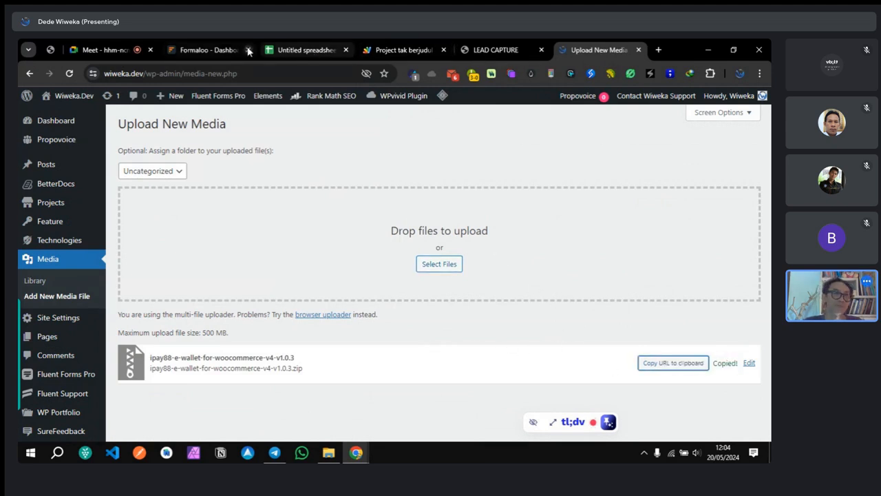
{"action": "left_click", "coordinate": [189, 50]}
Step: Replace the Redirect url with the pasted zip file URL and save the form settings
{"action": "left_click", "coordinate": [113, 181]}
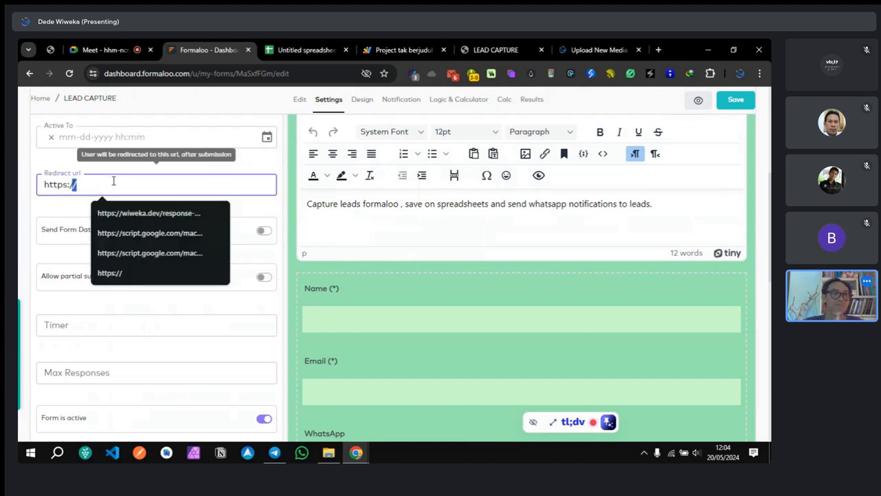
{"action": "key", "text": "ctrl+a"}
{"action": "key", "text": "ctrl+v"}
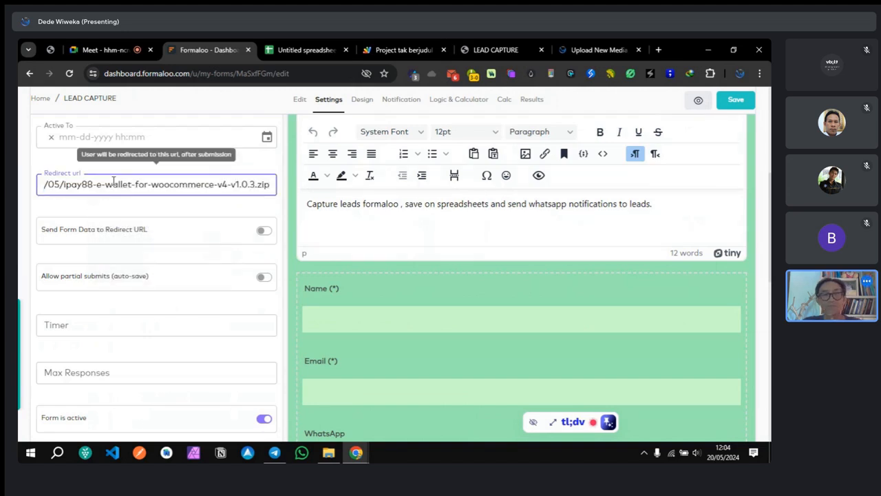
{"action": "left_click", "coordinate": [145, 214]}
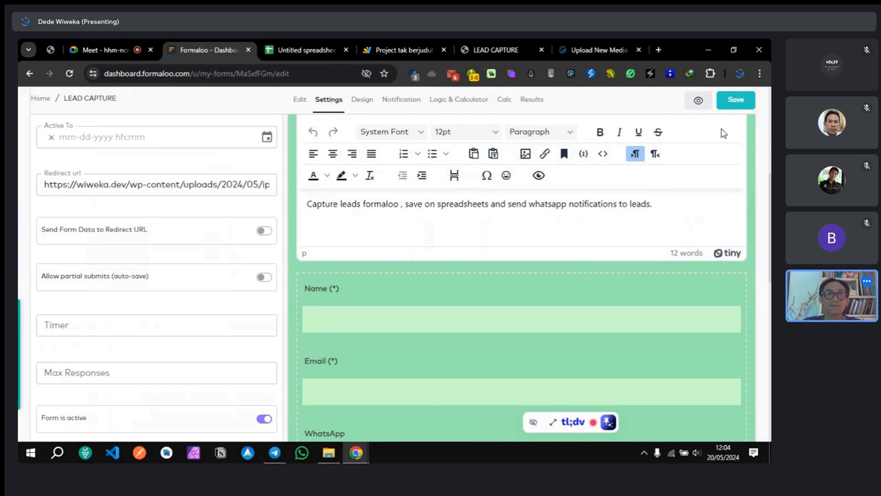
{"action": "left_click", "coordinate": [735, 103]}
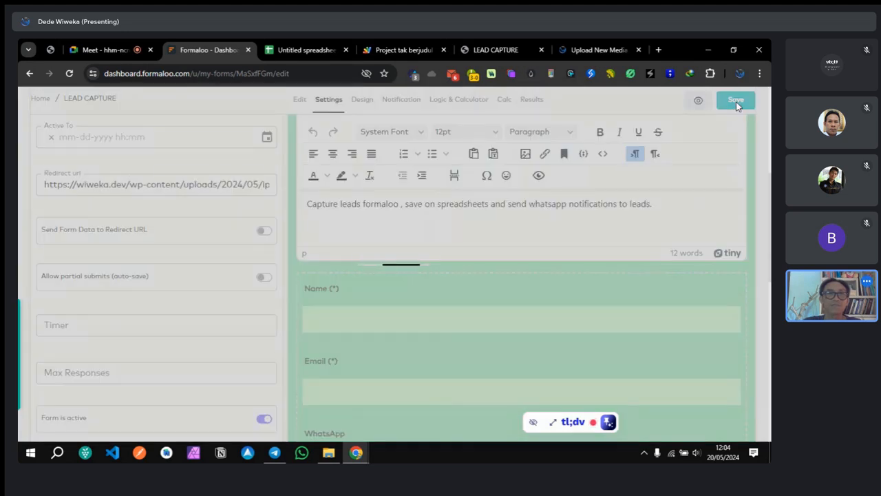
Step: Switch to the live LEAD CAPTURE form page
{"action": "left_click", "coordinate": [510, 51]}
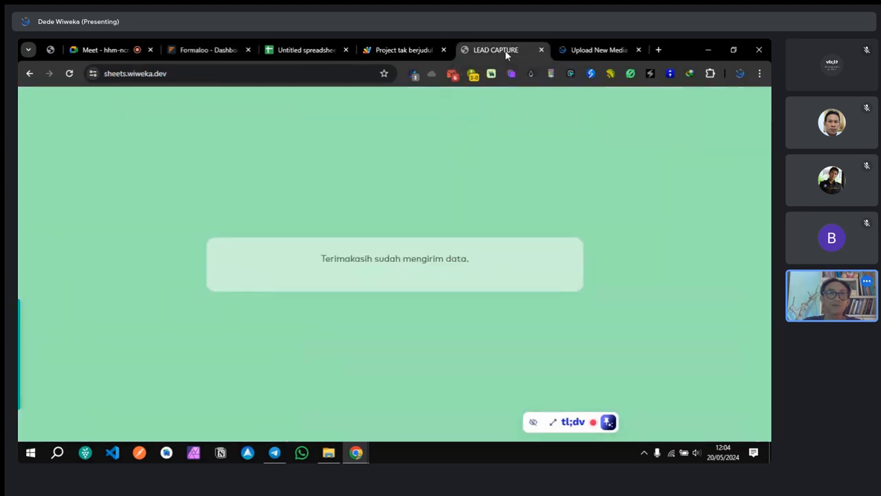
{"action": "left_click", "coordinate": [219, 52]}
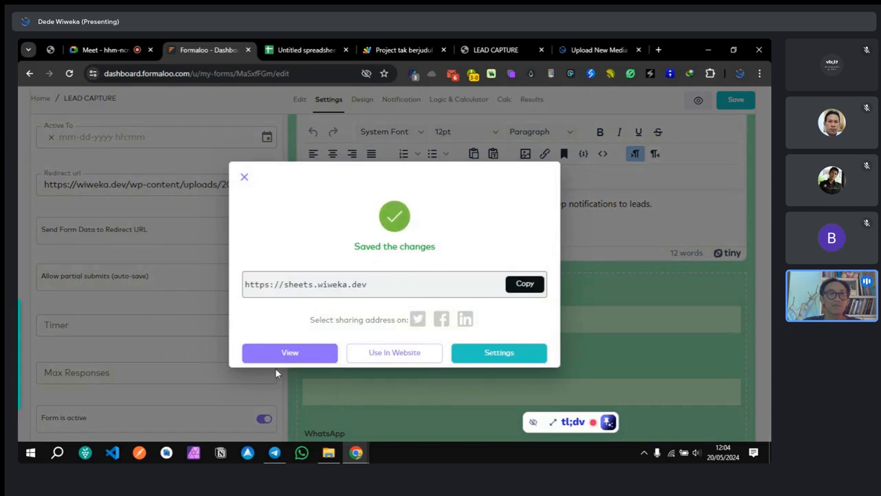
{"action": "left_click", "coordinate": [488, 50]}
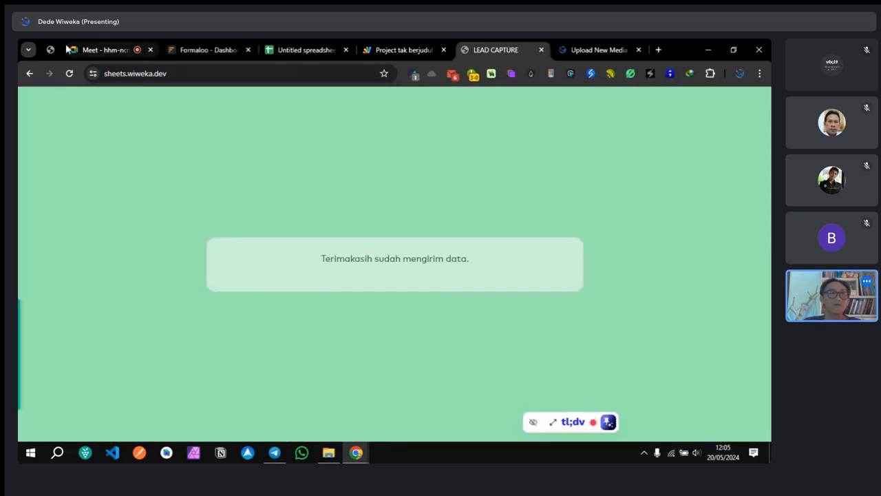
Step: Reload the live form and submit a test lead with a name, e-mail and WhatsApp number via KIRIM
{"action": "left_click", "coordinate": [68, 73]}
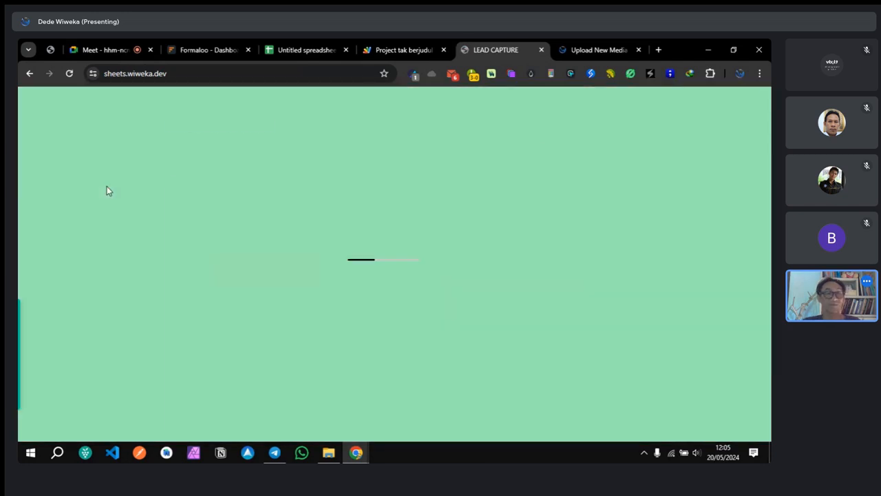
{"action": "left_click", "coordinate": [247, 245]}
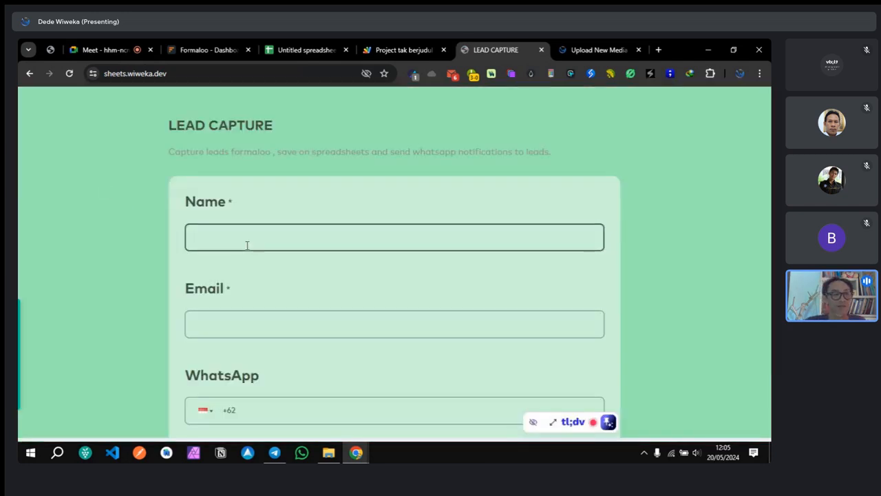
{"action": "type", "text": "Dede"}
{"action": "left_click", "coordinate": [252, 314]}
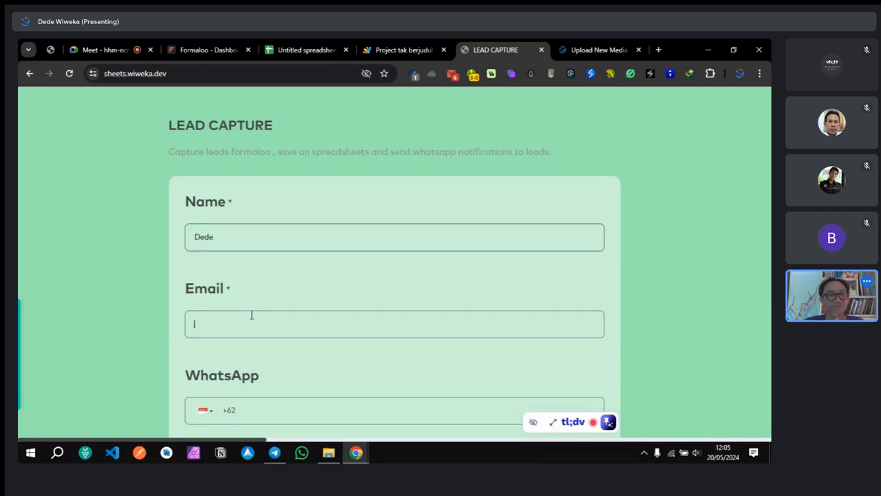
{"action": "type", "text": "dede@l"}
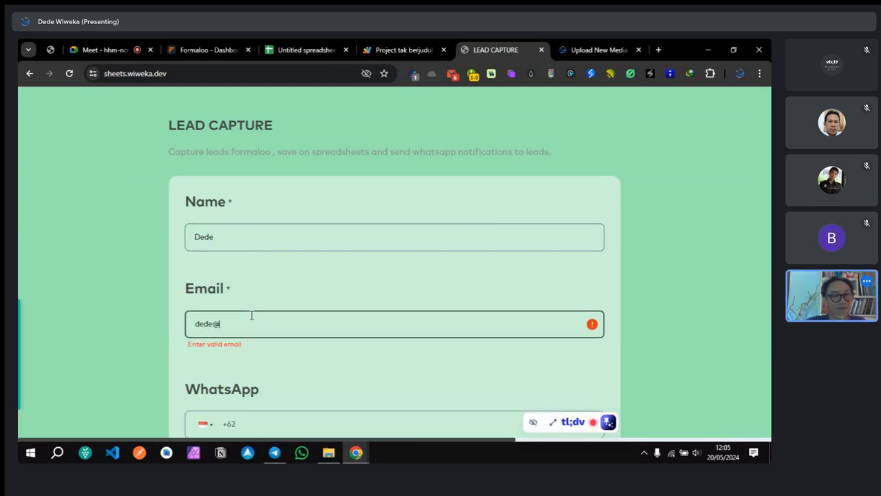
{"action": "type", "text": "oba"}
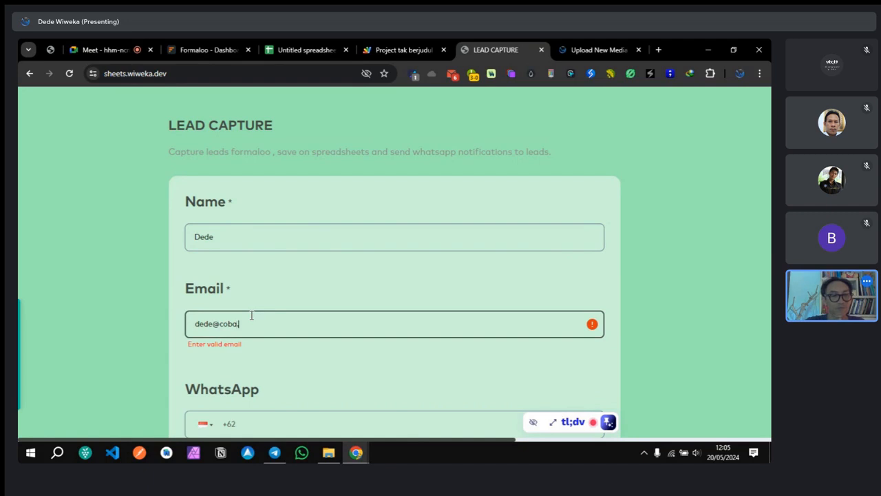
{"action": "type", "text": ".com"}
{"action": "scroll", "coordinate": [252, 315], "scroll_direction": "down", "scroll_amount": 2}
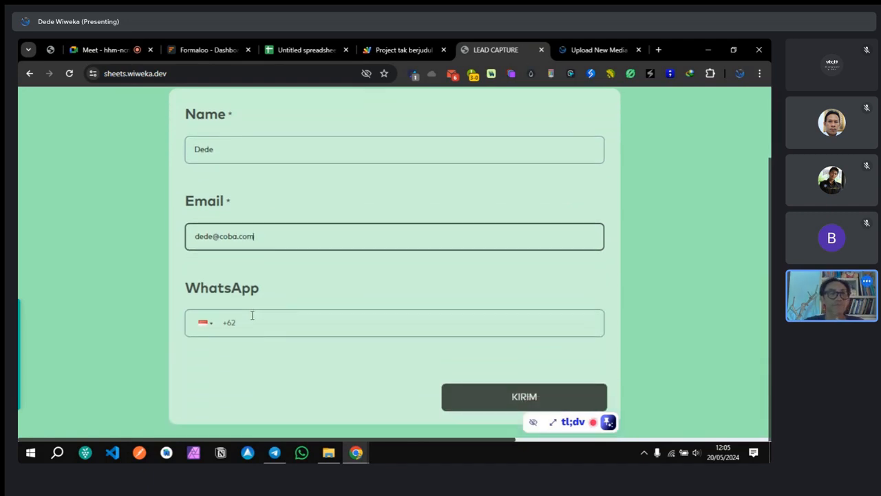
{"action": "left_click", "coordinate": [252, 315]}
{"action": "type", "text": "81"}
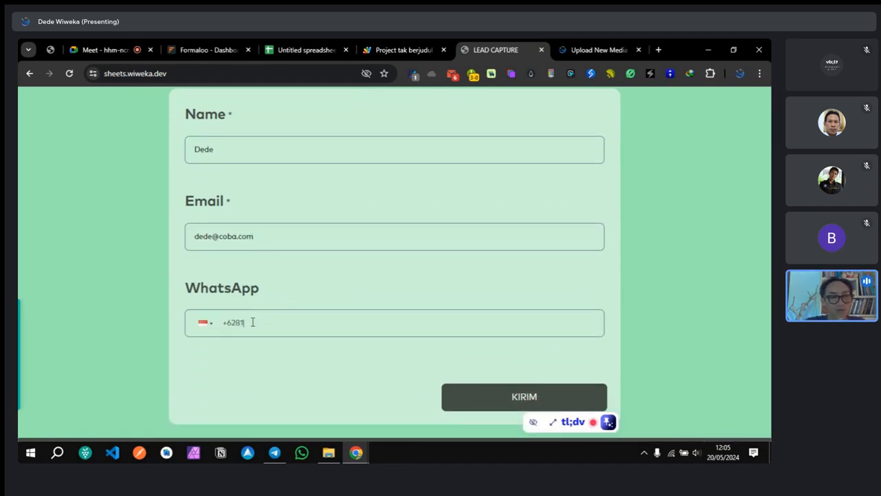
{"action": "type", "text": "1111111111"}
{"action": "left_click", "coordinate": [510, 397]}
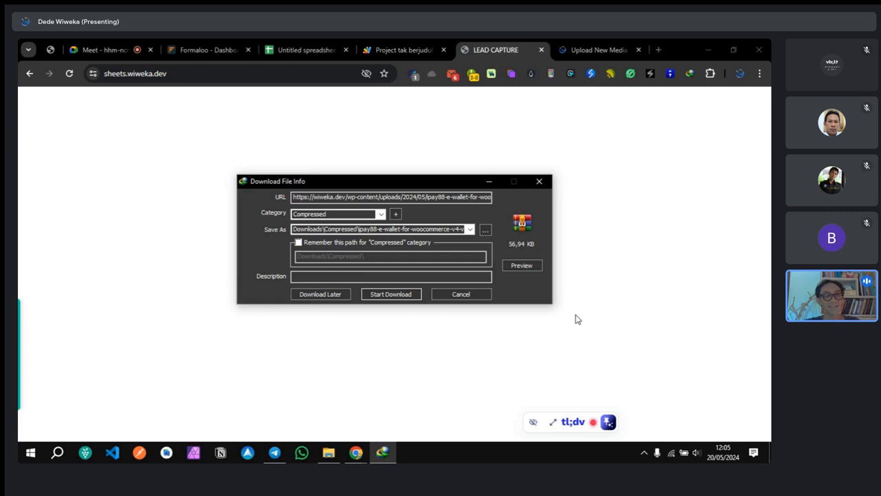
Step: Cancel the IDM download prompt and close Formaloo's saved-changes confirmation
{"action": "key", "text": "XF86AudioRaiseVolume"}
{"action": "key", "text": "XF86AudioRaiseVolume"}
{"action": "key", "text": "XF86AudioRaiseVolume"}
{"action": "key", "text": "XF86AudioRaiseVolume"}
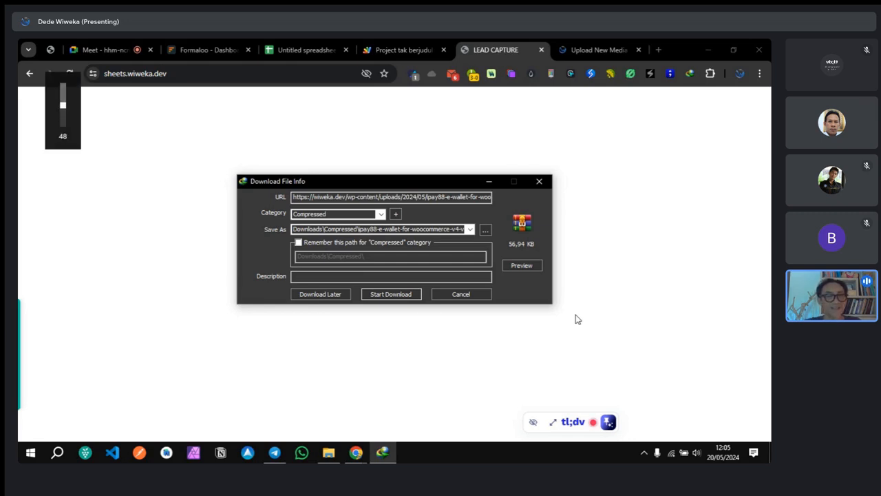
{"action": "key", "text": "XF86AudioRaiseVolume"}
{"action": "key", "text": "XF86AudioRaiseVolume"}
{"action": "key", "text": "XF86AudioRaiseVolume"}
{"action": "key", "text": "XF86AudioRaiseVolume"}
{"action": "key", "text": "XF86AudioRaiseVolume"}
{"action": "key", "text": "XF86AudioRaiseVolume"}
{"action": "key", "text": "XF86AudioRaiseVolume"}
{"action": "key", "text": "XF86AudioRaiseVolume"}
{"action": "key", "text": "XF86AudioRaiseVolume"}
{"action": "key", "text": "XF86AudioRaiseVolume"}
{"action": "key", "text": "XF86AudioRaiseVolume"}
{"action": "key", "text": "XF86AudioRaiseVolume"}
{"action": "key", "text": "XF86AudioRaiseVolume"}
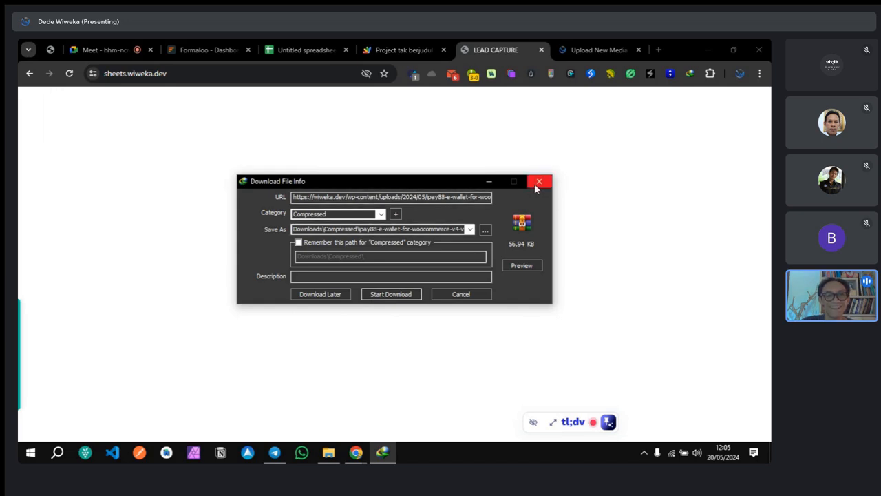
{"action": "left_click", "coordinate": [472, 294]}
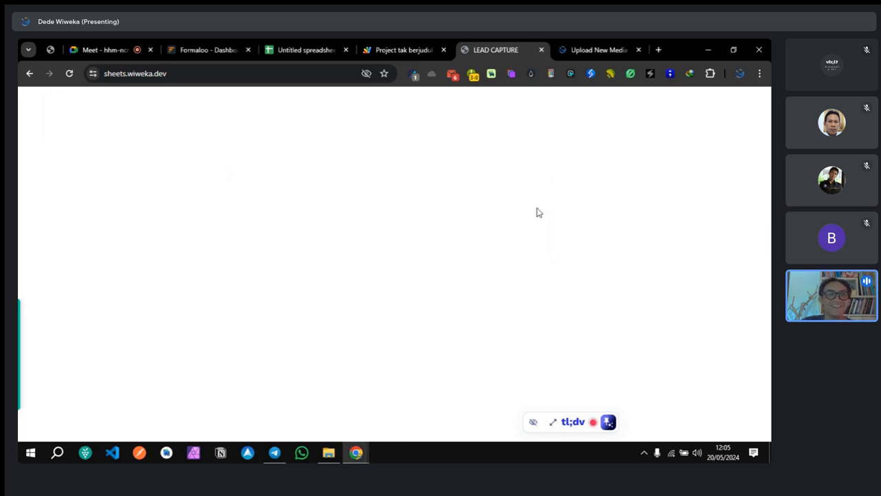
{"action": "left_click", "coordinate": [209, 55]}
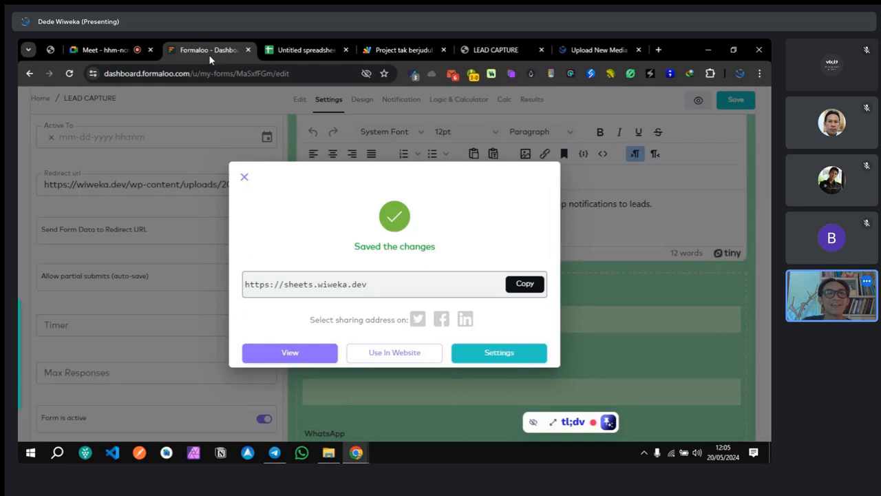
{"action": "left_click", "coordinate": [245, 177]}
{"action": "left_click_drag", "start_coordinate": [45, 185], "coordinate": [290, 192]}
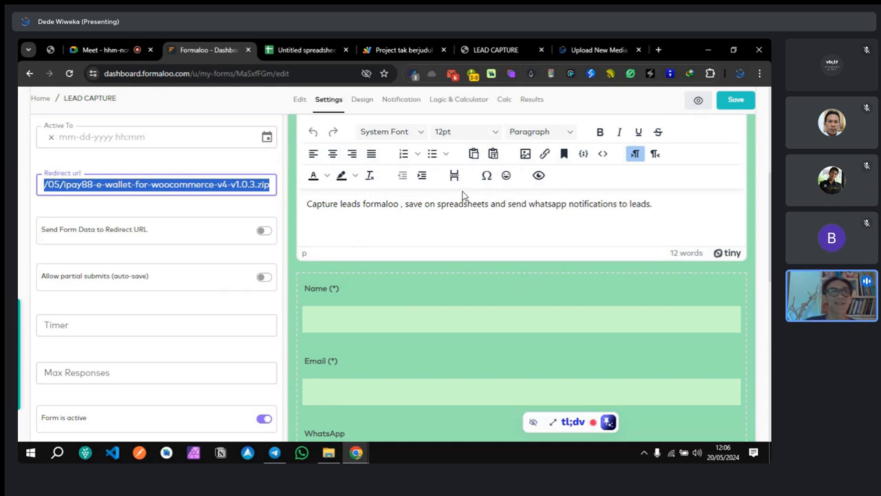
Step: Open a new browser tab
{"action": "left_click", "coordinate": [583, 51]}
{"action": "left_click", "coordinate": [486, 53]}
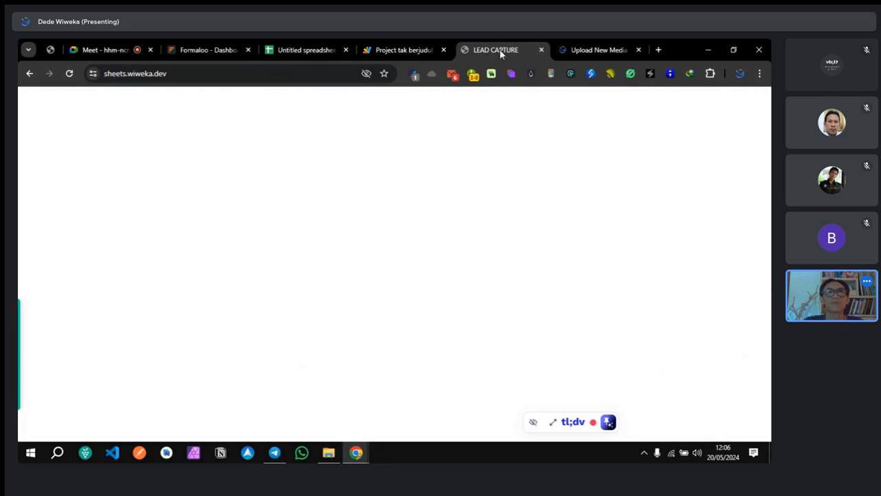
{"action": "left_click", "coordinate": [654, 52]}
Step: Load drive.google.com and open the WORK folder
{"action": "type", "text": "drive.google.com"}
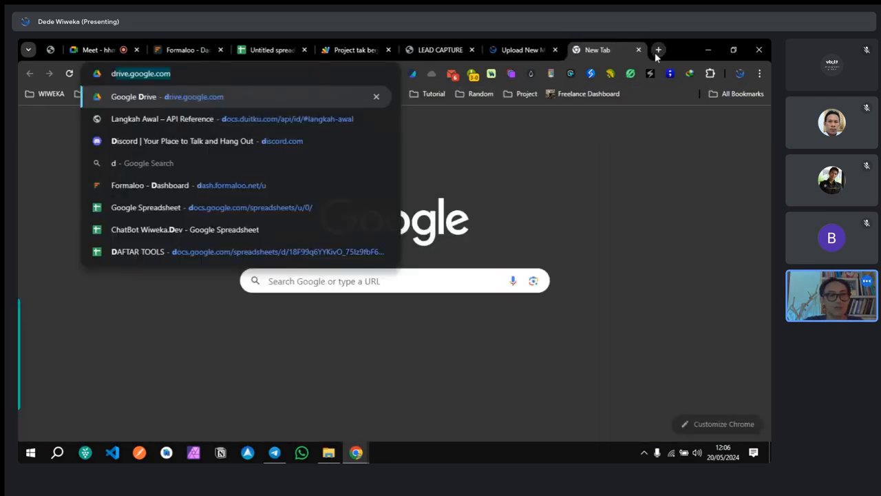
{"action": "key", "text": "Return"}
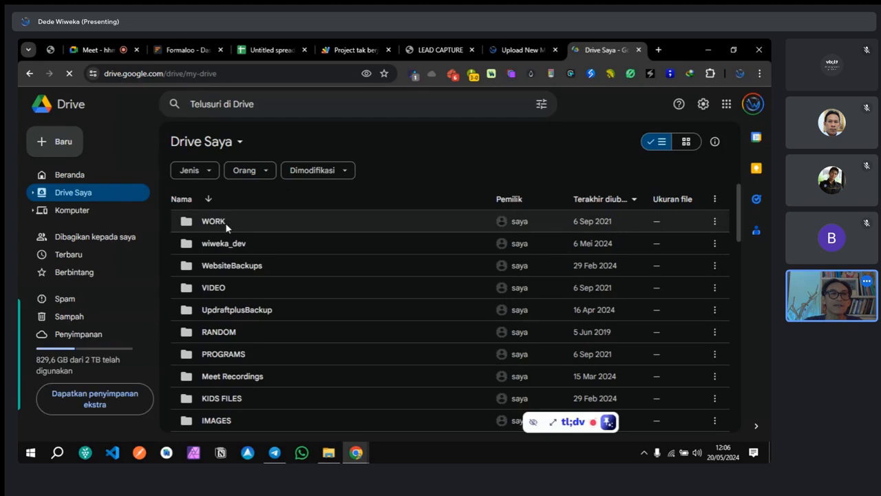
{"action": "scroll", "coordinate": [273, 334], "scroll_direction": "down", "scroll_amount": 10}
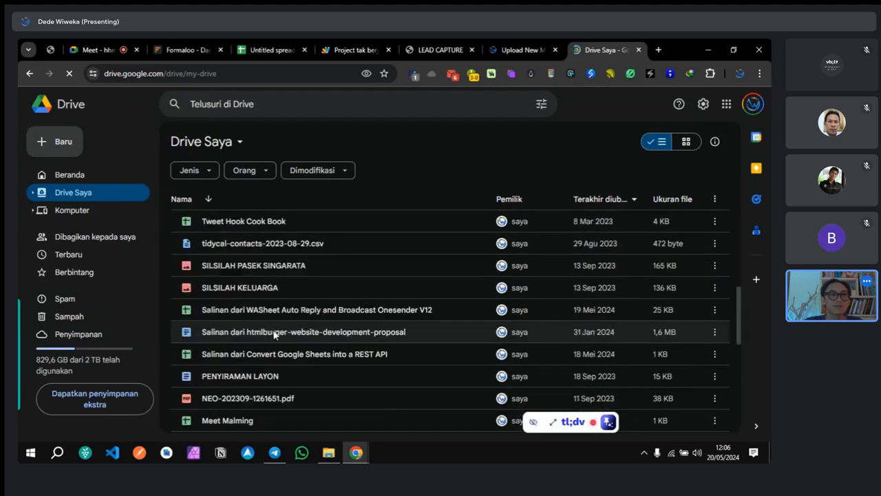
{"action": "scroll", "coordinate": [274, 333], "scroll_direction": "down", "scroll_amount": 2}
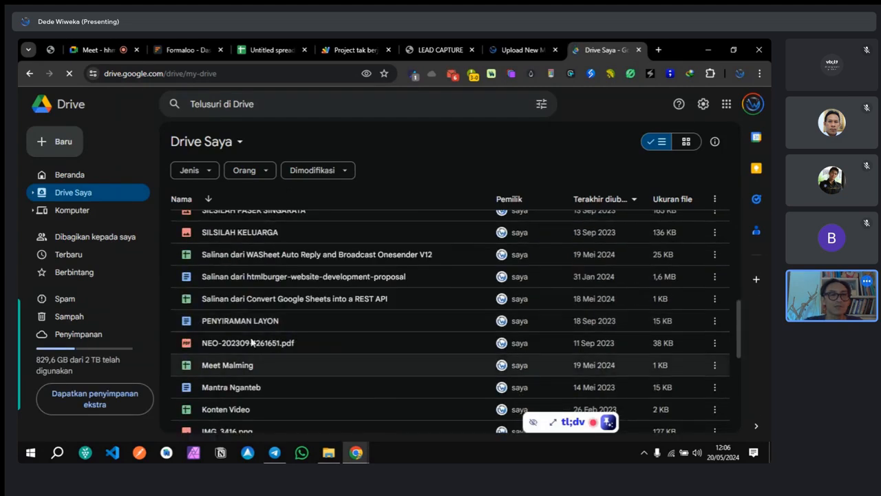
{"action": "left_click", "coordinate": [254, 258]}
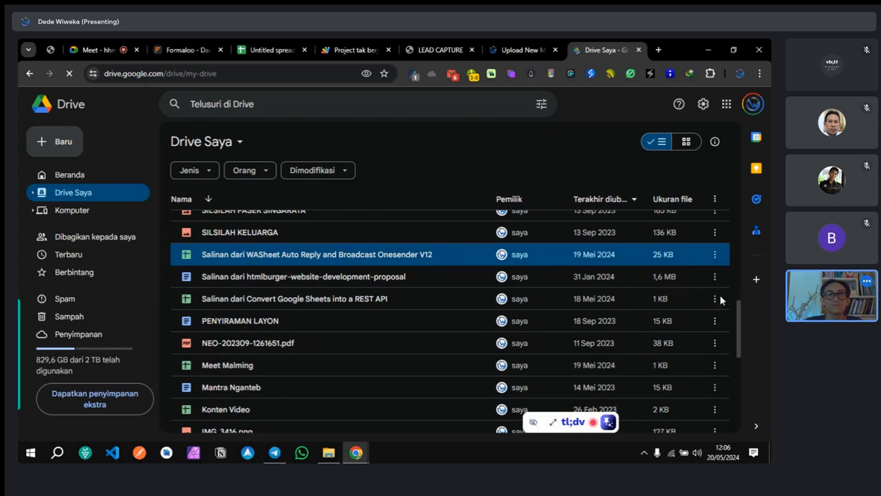
{"action": "scroll", "coordinate": [730, 306], "scroll_direction": "up", "scroll_amount": 15}
{"action": "scroll", "coordinate": [259, 305], "scroll_direction": "down", "scroll_amount": 1}
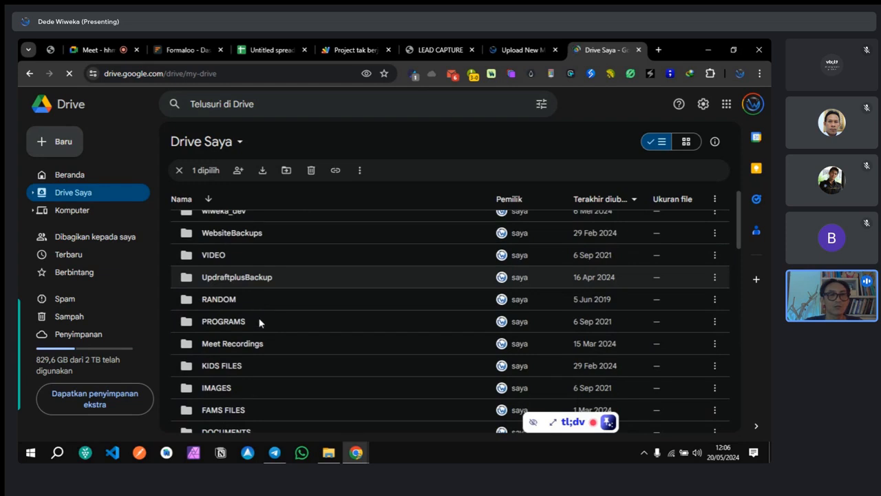
{"action": "scroll", "coordinate": [259, 322], "scroll_direction": "down", "scroll_amount": 3}
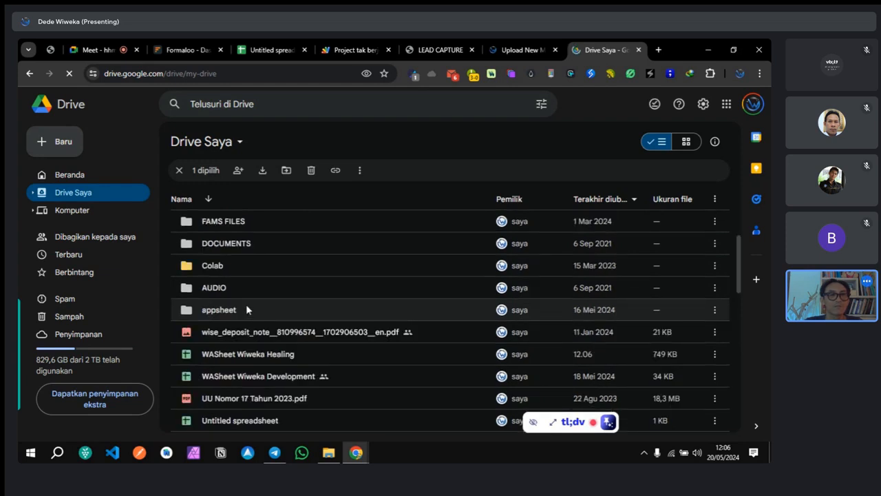
{"action": "scroll", "coordinate": [246, 304], "scroll_direction": "up", "scroll_amount": 4}
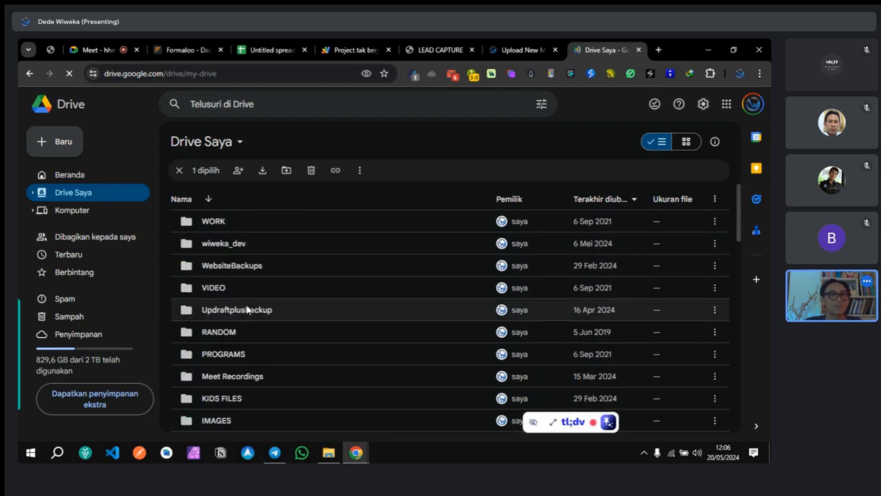
{"action": "double_click", "coordinate": [220, 224]}
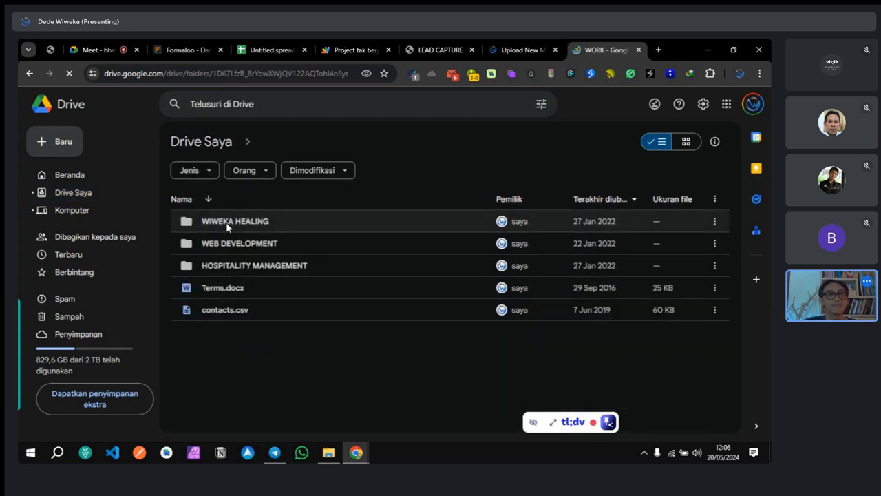
Step: Share Terms.docx with 'Siapa saja yang memiliki link' as viewer and copy the link
{"action": "left_click", "coordinate": [233, 290]}
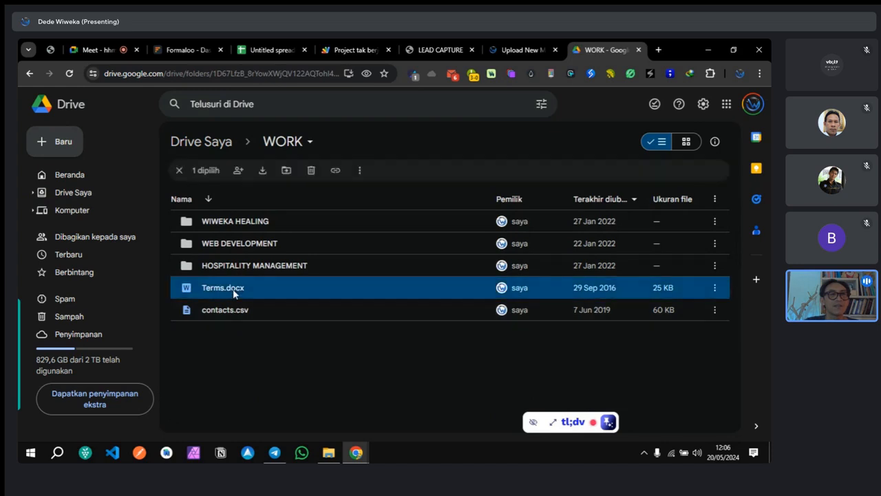
{"action": "left_click", "coordinate": [716, 289]}
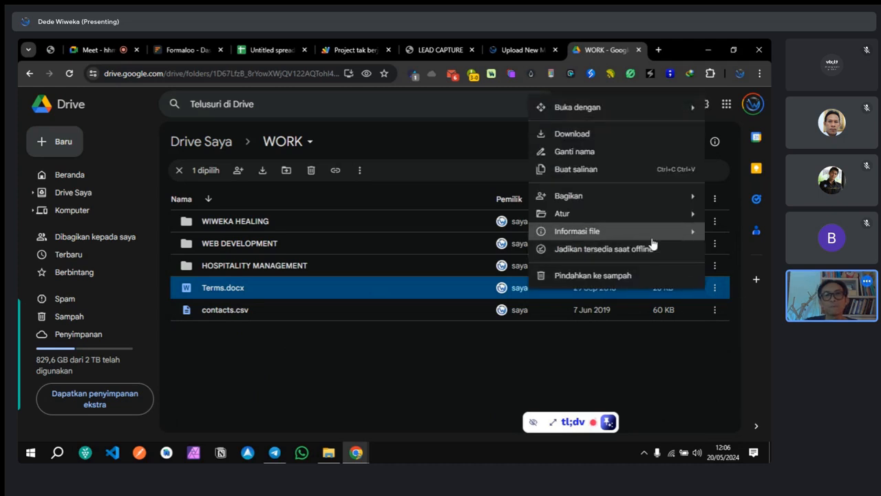
{"action": "mouse_move", "coordinate": [638, 237]}
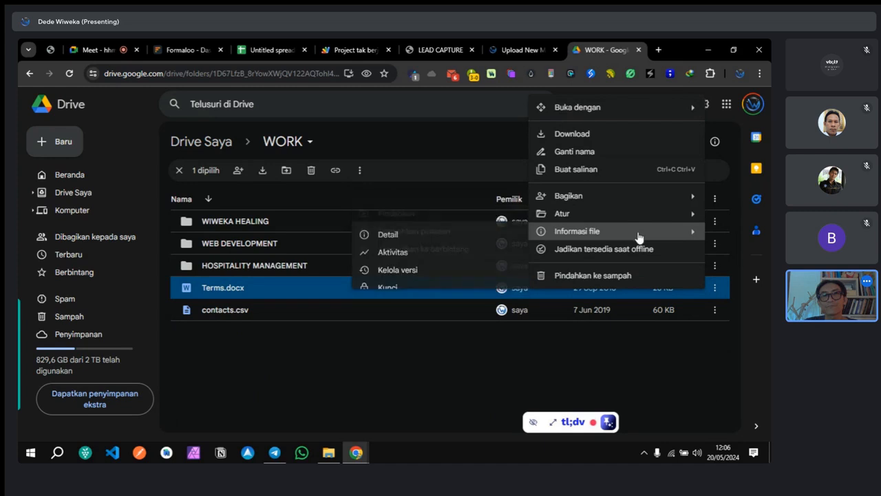
{"action": "mouse_move", "coordinate": [637, 204]}
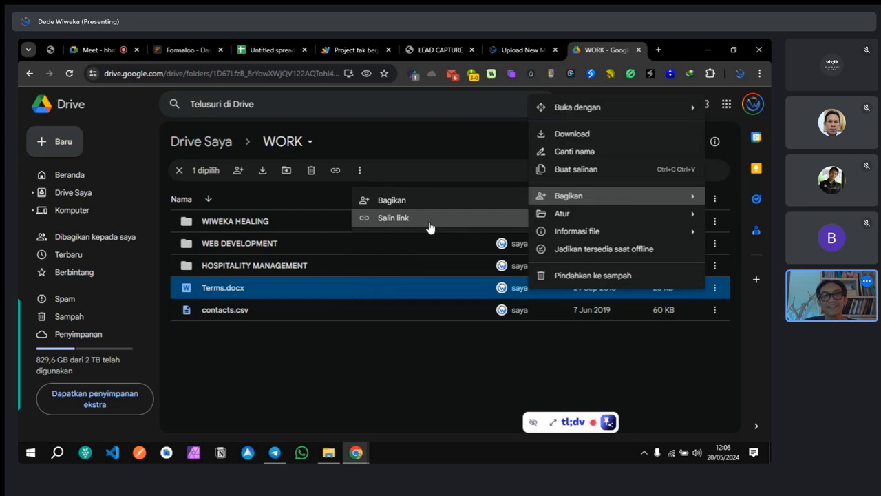
{"action": "left_click", "coordinate": [416, 202]}
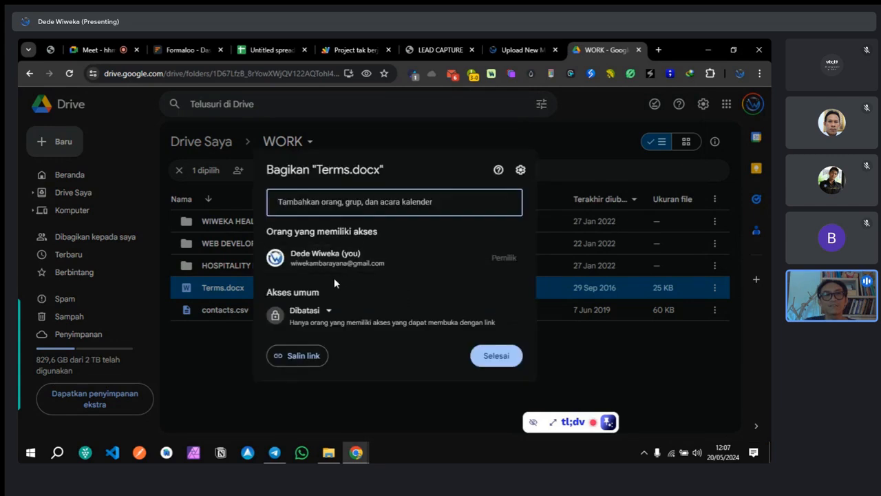
{"action": "left_click", "coordinate": [317, 313]}
{"action": "left_click", "coordinate": [349, 359]}
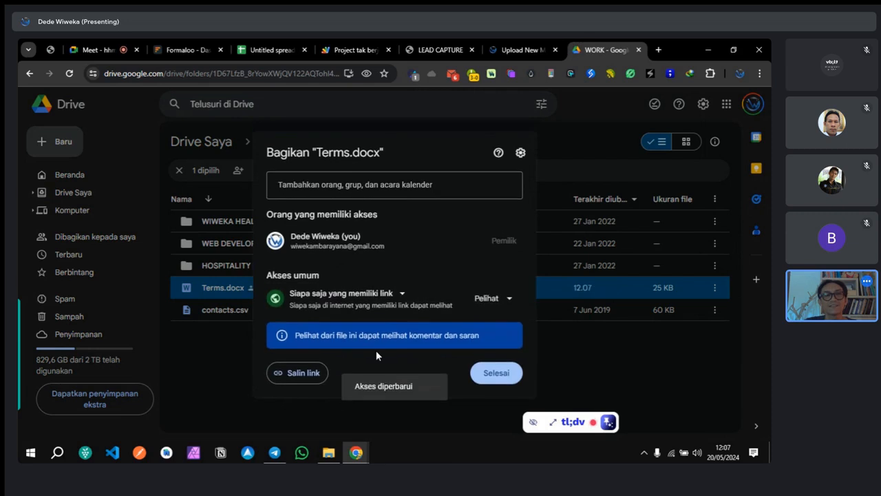
{"action": "left_click", "coordinate": [320, 372]}
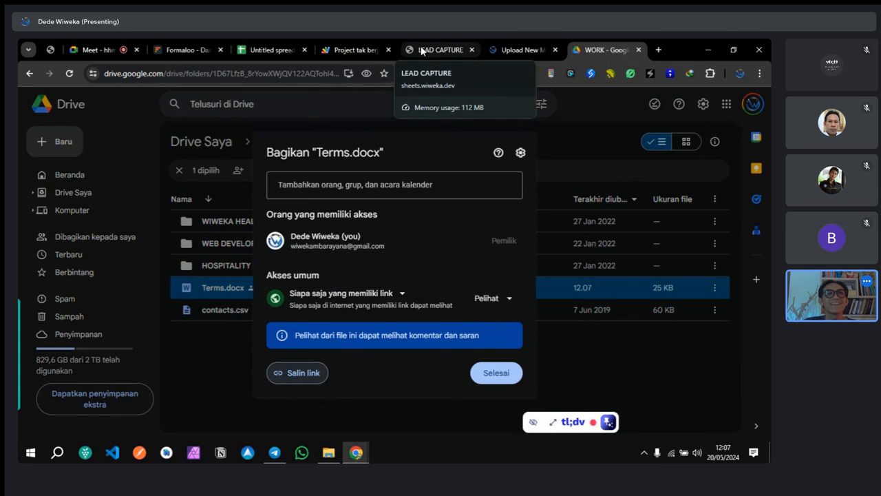
{"action": "left_click", "coordinate": [200, 51]}
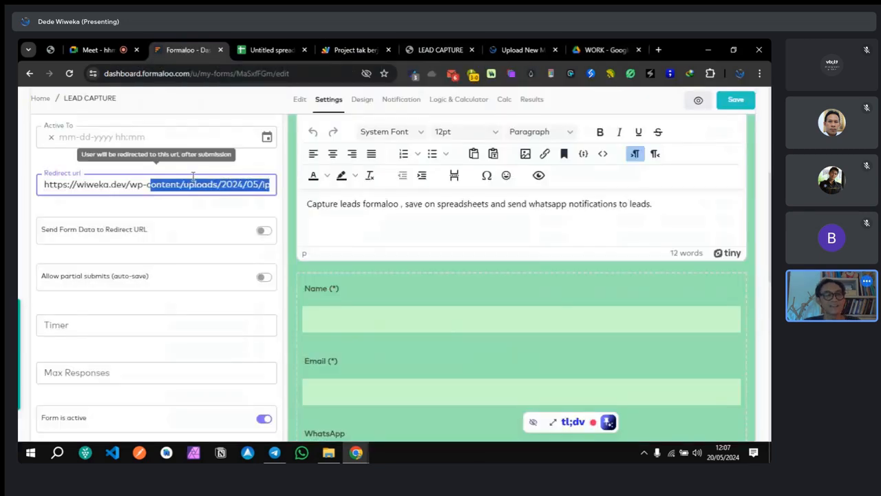
Step: Replace the Redirect url with the copied Terms.docx Google Docs link
{"action": "key", "text": "ctrl+a"}
{"action": "key", "text": "ctrl+v"}
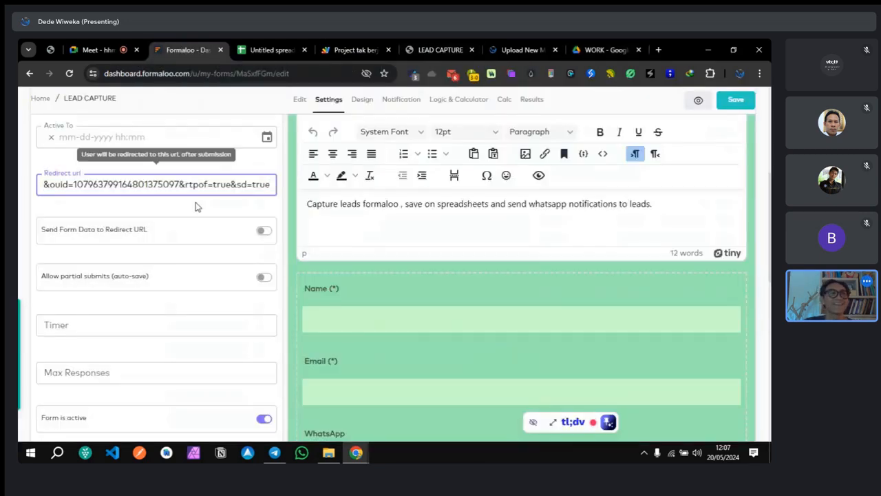
{"action": "left_click", "coordinate": [198, 206]}
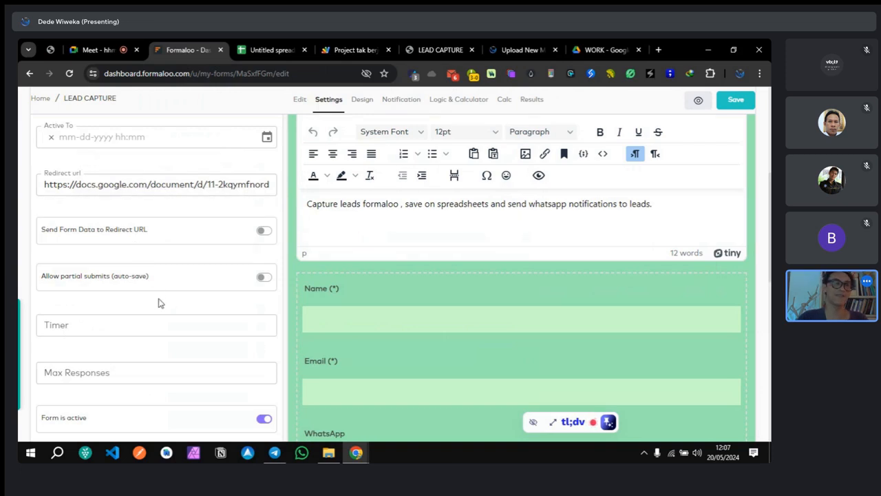
{"action": "scroll", "coordinate": [159, 303], "scroll_direction": "down", "scroll_amount": 3}
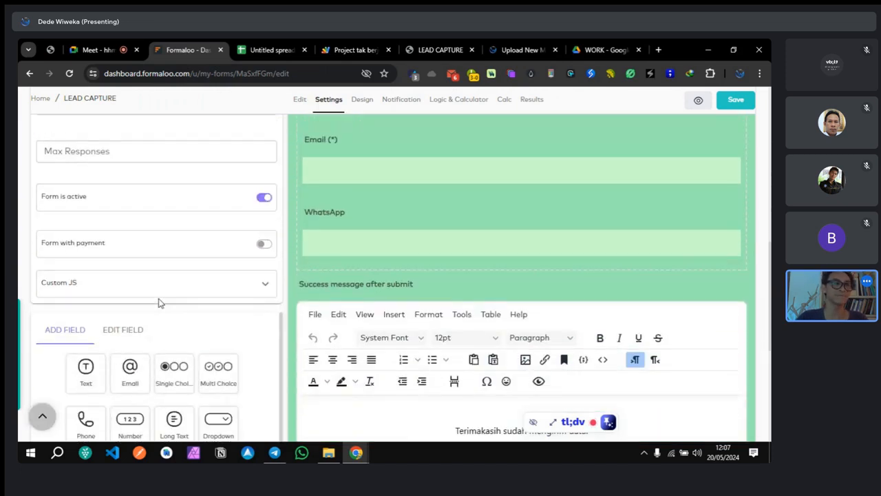
{"action": "scroll", "coordinate": [158, 303], "scroll_direction": "up", "scroll_amount": 5}
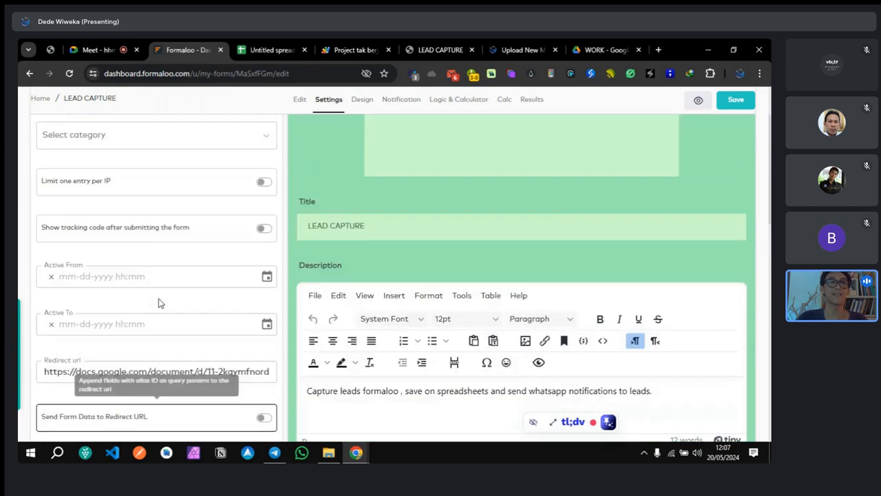
Step: Close the Google Drive tab
{"action": "left_click", "coordinate": [638, 50]}
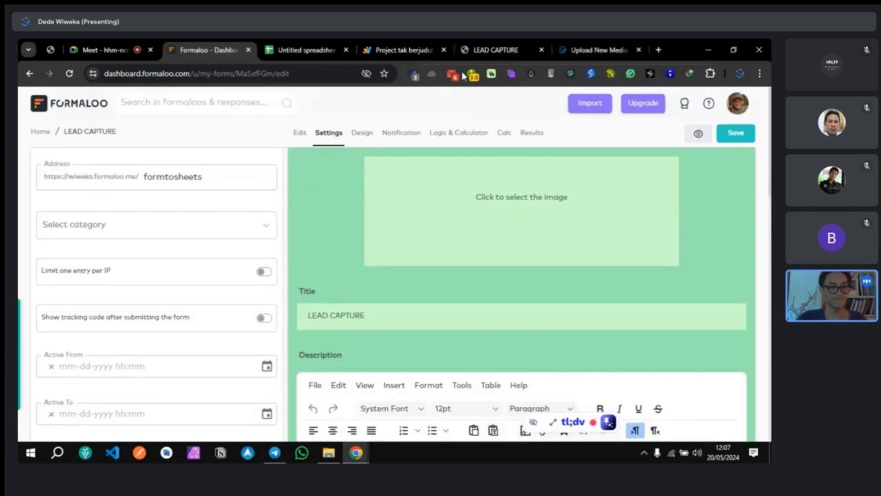
{"action": "key", "text": "XF86AudioLowerVolume"}
{"action": "key", "text": "XF86AudioRaiseVolume"}
{"action": "key", "text": "XF86AudioRaiseVolume"}
{"action": "key", "text": "XF86AudioRaiseVolume"}
{"action": "key", "text": "XF86AudioRaiseVolume"}
{"action": "key", "text": "XF86AudioRaiseVolume"}
{"action": "key", "text": "XF86AudioRaiseVolume"}
{"action": "key", "text": "XF86AudioRaiseVolume"}
{"action": "key", "text": "XF86AudioRaiseVolume"}
{"action": "key", "text": "XF86AudioRaiseVolume"}
{"action": "key", "text": "XF86AudioRaiseVolume"}
{"action": "key", "text": "XF86AudioRaiseVolume"}
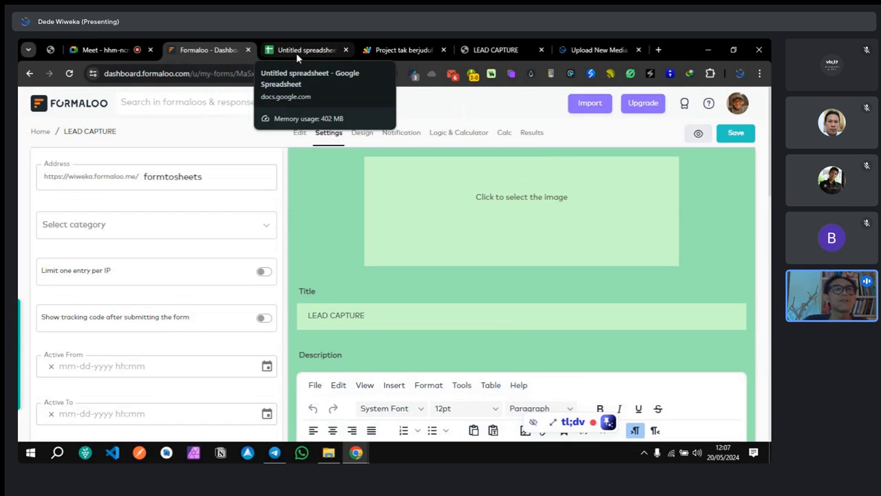
Step: Review the formalooSyncOnEdit function in Apps Script, then move the Formaloo tab beside the script project
{"action": "left_click", "coordinate": [393, 48]}
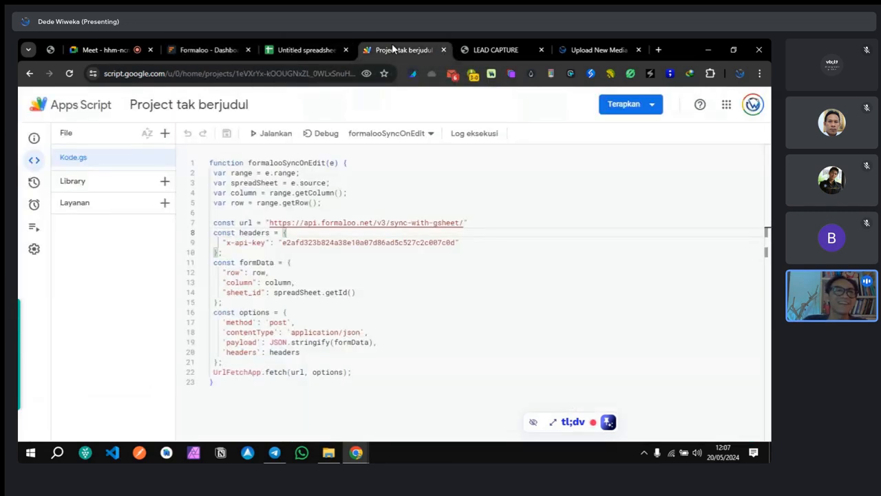
{"action": "left_click", "coordinate": [213, 163]}
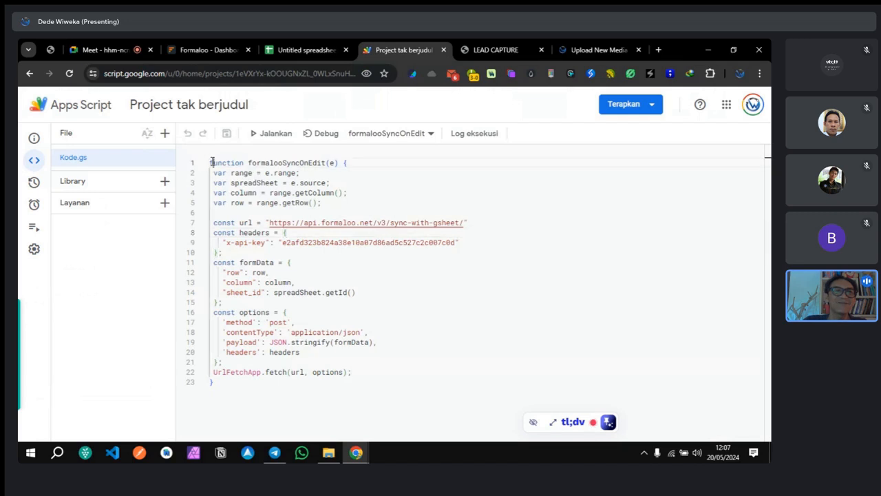
{"action": "left_click_drag", "start_coordinate": [212, 162], "coordinate": [351, 371]}
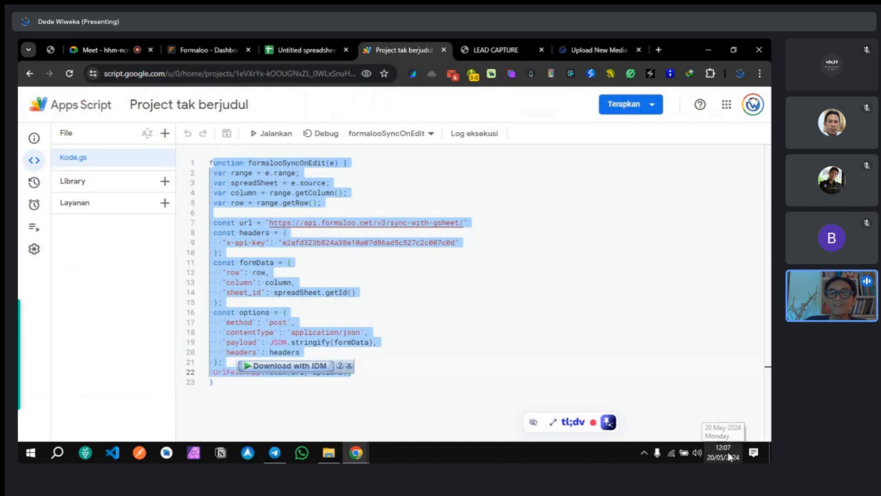
{"action": "left_click", "coordinate": [418, 175]}
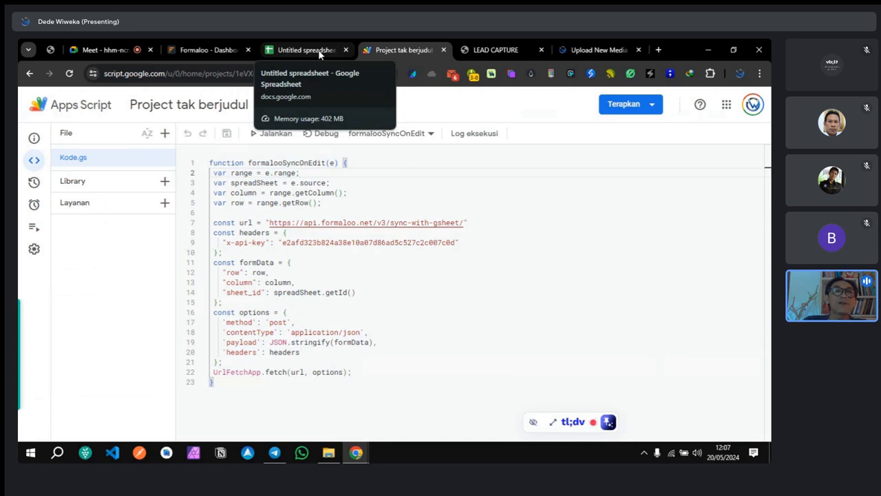
{"action": "left_click_drag", "start_coordinate": [215, 49], "coordinate": [404, 50]}
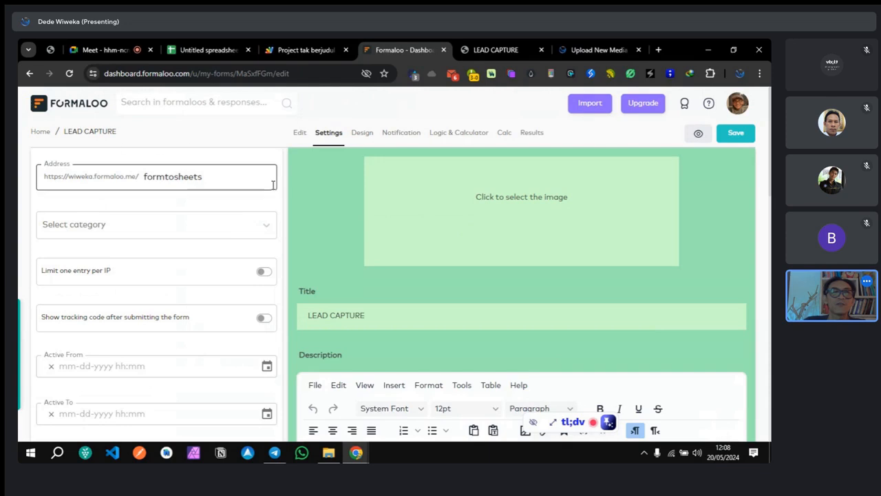
{"action": "scroll", "coordinate": [172, 296], "scroll_direction": "down", "scroll_amount": 3}
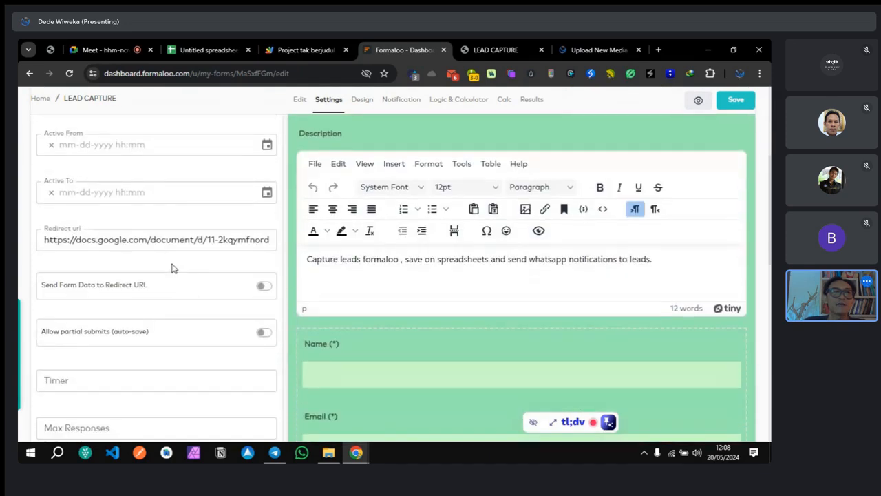
{"action": "left_click_drag", "start_coordinate": [44, 239], "coordinate": [290, 259]}
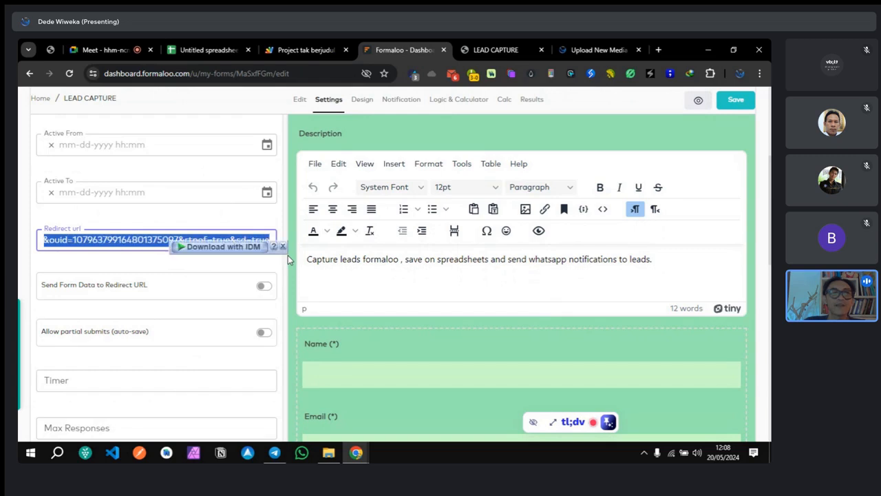
{"action": "type", "text": "https://"}
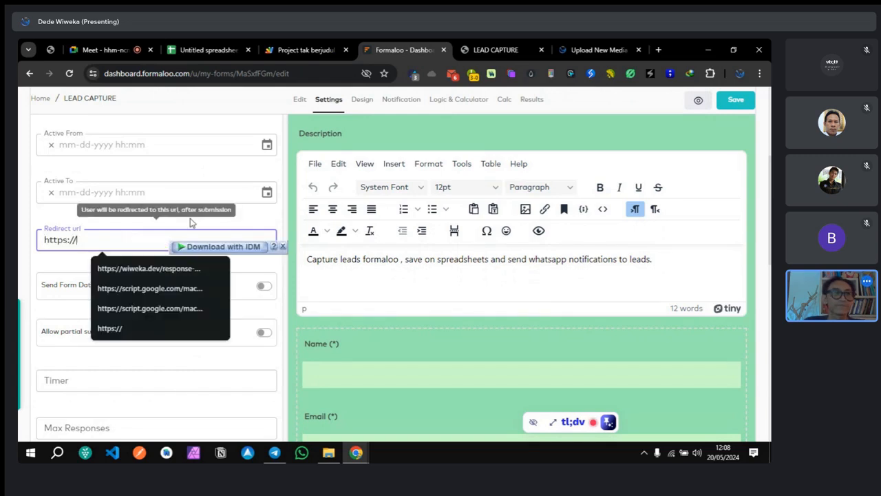
{"action": "left_click", "coordinate": [191, 222]}
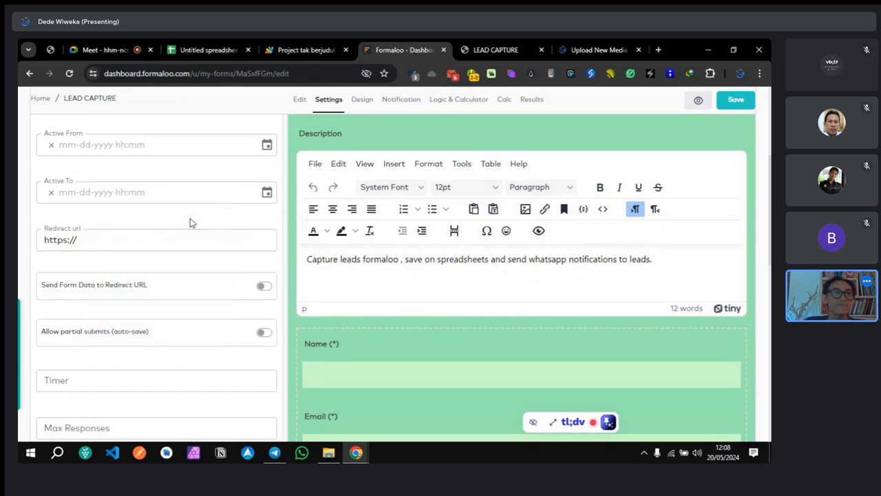
{"action": "left_click", "coordinate": [729, 100]}
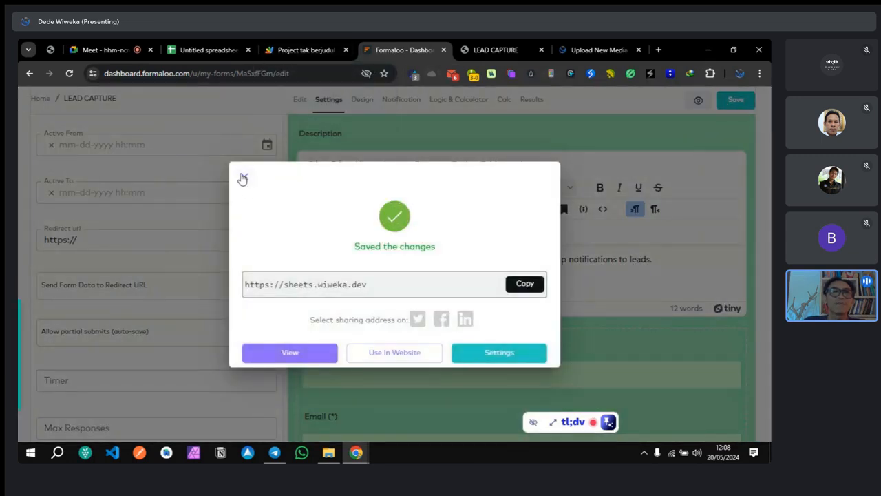
{"action": "left_click", "coordinate": [242, 178]}
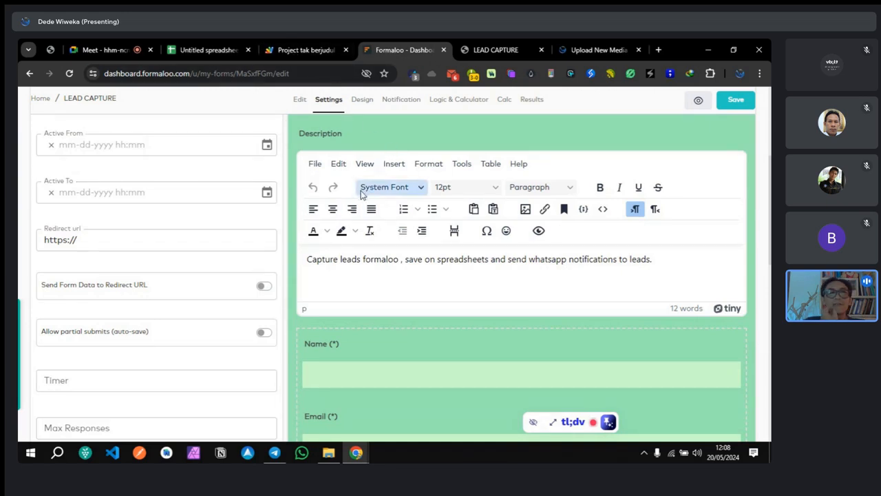
Step: Return to the Apps Script project showing the formalooSyncOnEdit code
{"action": "scroll", "coordinate": [192, 256], "scroll_direction": "down", "scroll_amount": 3}
{"action": "scroll", "coordinate": [192, 256], "scroll_direction": "down", "scroll_amount": 5}
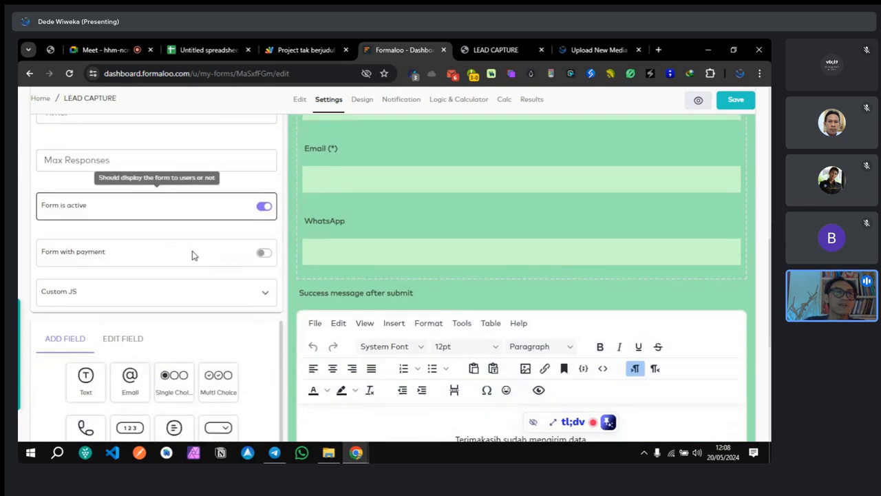
{"action": "scroll", "coordinate": [246, 281], "scroll_direction": "down", "scroll_amount": 3}
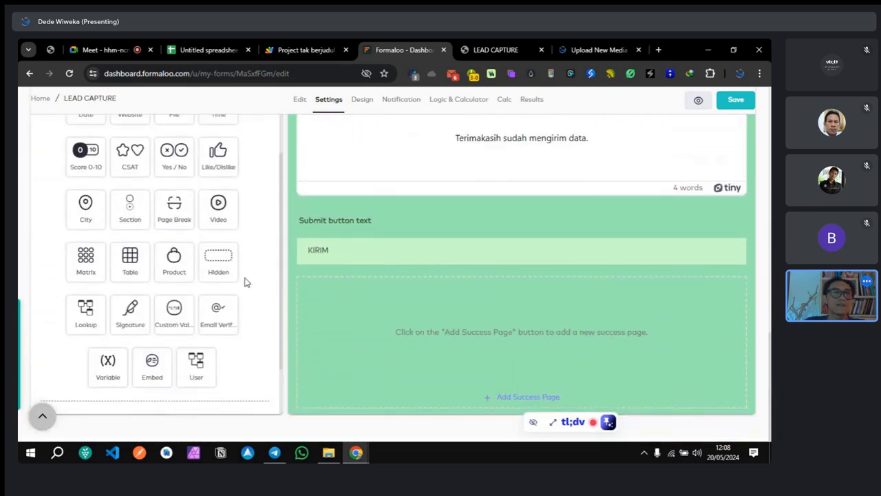
{"action": "scroll", "coordinate": [247, 281], "scroll_direction": "up", "scroll_amount": 3}
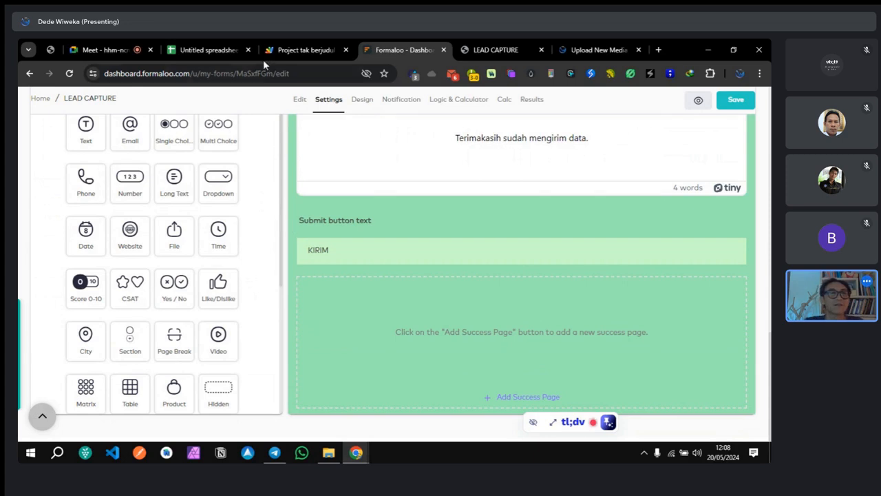
{"action": "left_click", "coordinate": [296, 51]}
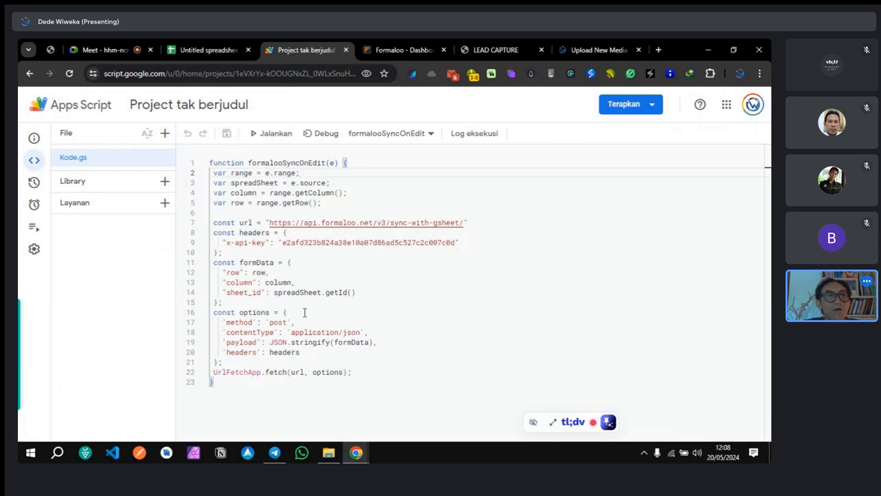
Step: Copy the web app URL from Manage deployments and open a blank browser tab
{"action": "left_click", "coordinate": [297, 232]}
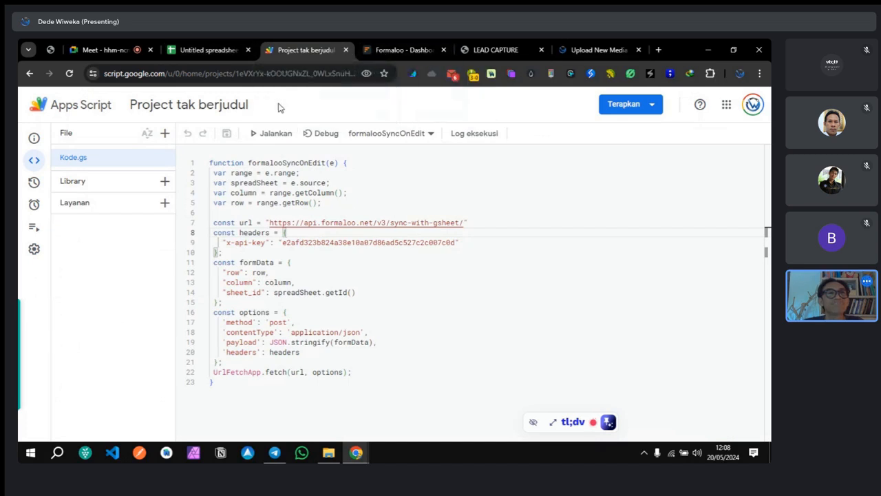
{"action": "left_click", "coordinate": [647, 104]}
{"action": "left_click", "coordinate": [643, 157]}
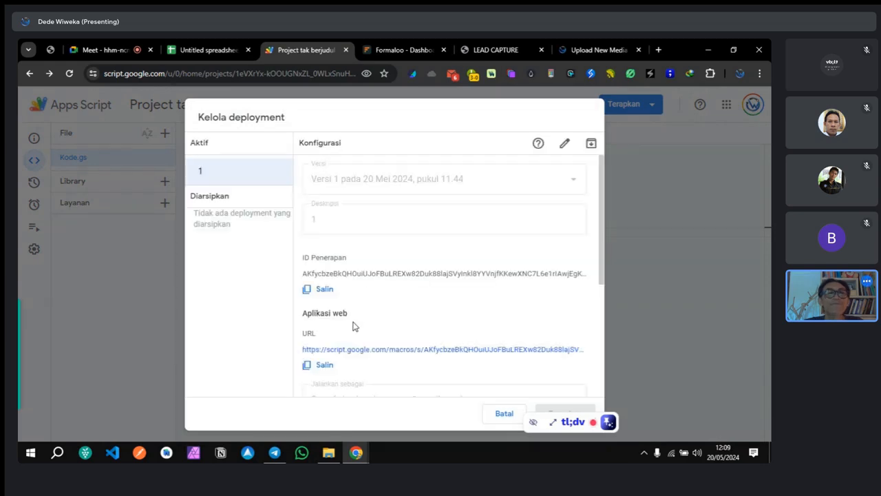
{"action": "left_click", "coordinate": [318, 365]}
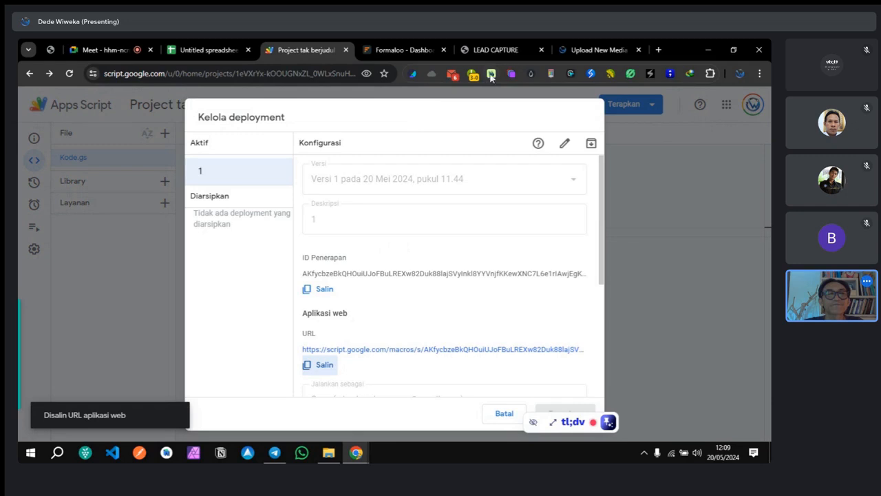
{"action": "left_click", "coordinate": [659, 51]}
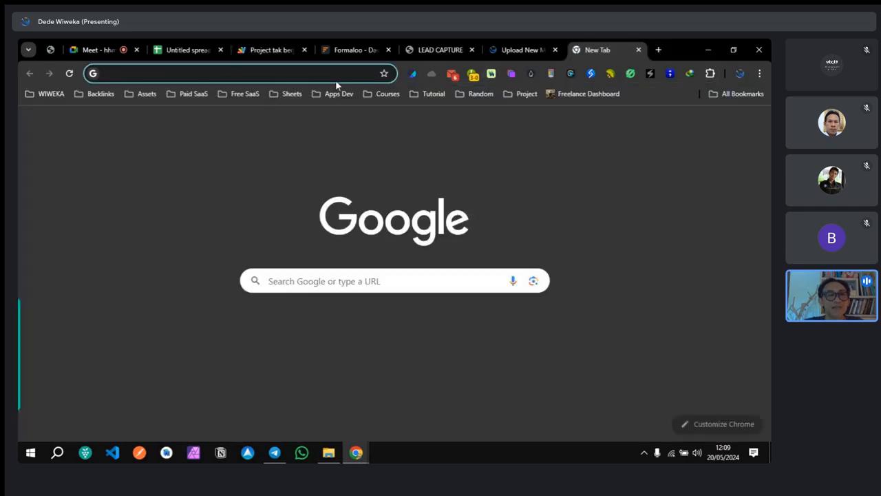
Step: Paste the web app URL into the new tab and append ?name after /exec
{"action": "mouse_move", "coordinate": [390, 78]}
{"action": "left_mouse_down"}
{"action": "mouse_move", "coordinate": [83, 77]}
{"action": "mouse_move", "coordinate": [396, 81]}
{"action": "left_mouse_up"}
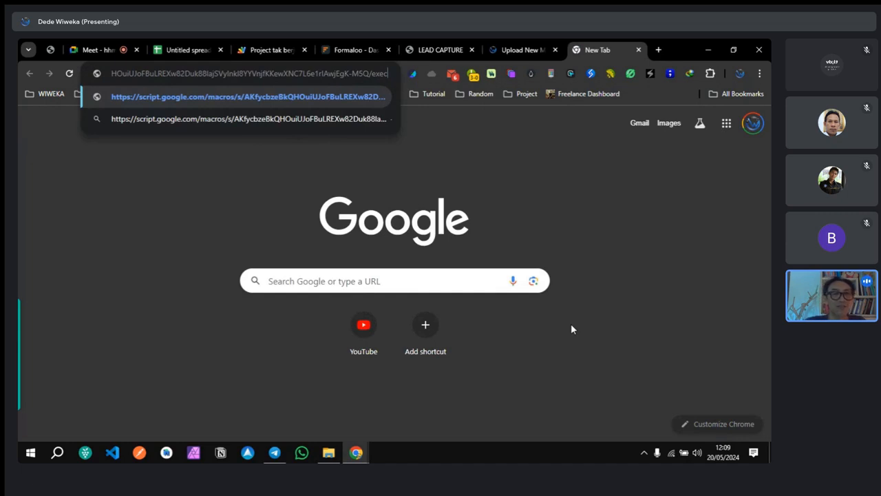
{"action": "type", "text": "?"}
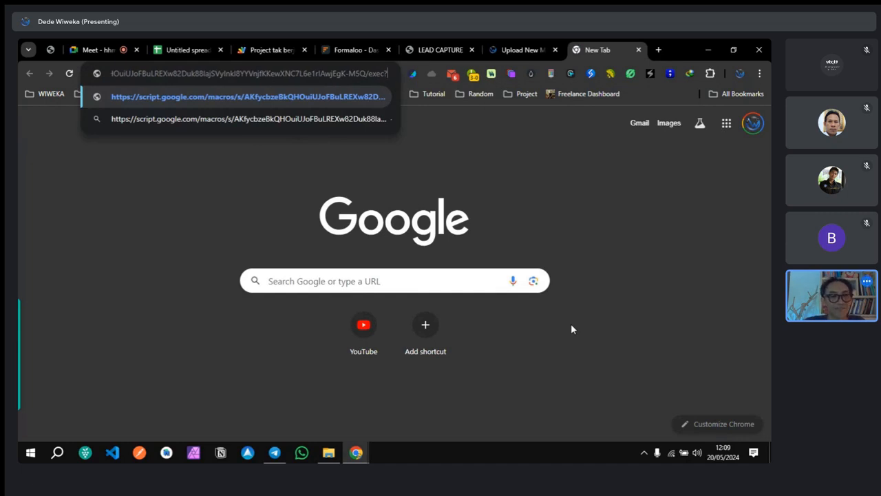
{"action": "type", "text": "name"}
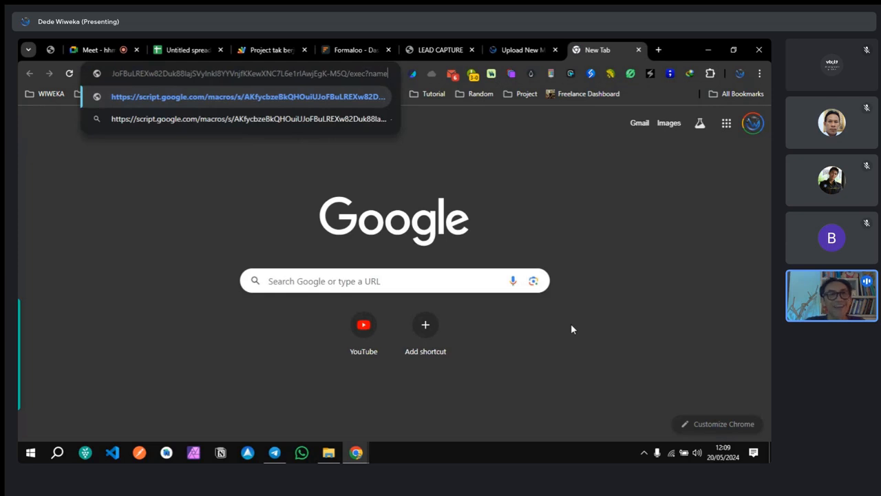
{"action": "left_click", "coordinate": [356, 51]}
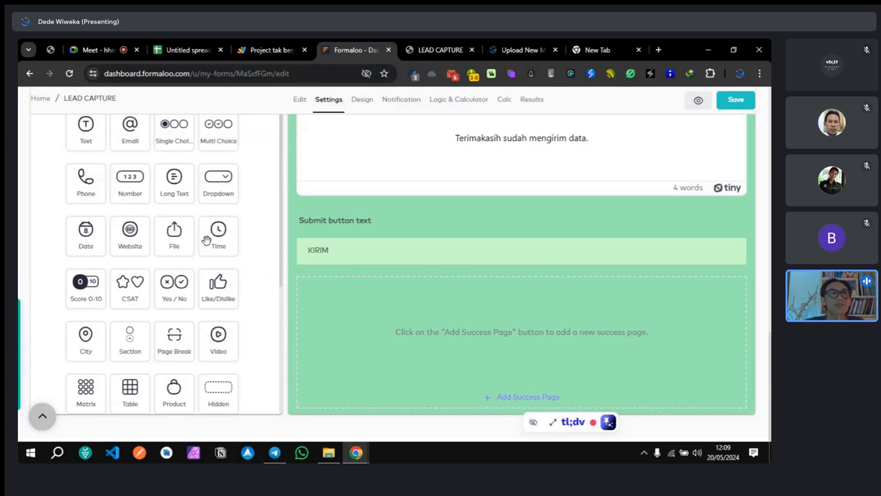
{"action": "scroll", "coordinate": [367, 221], "scroll_direction": "up", "scroll_amount": 15}
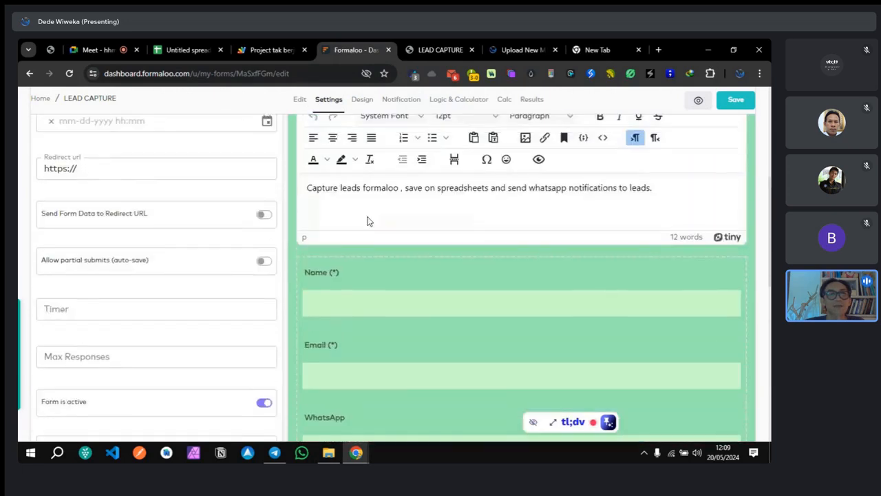
{"action": "scroll", "coordinate": [367, 221], "scroll_direction": "down", "scroll_amount": 5}
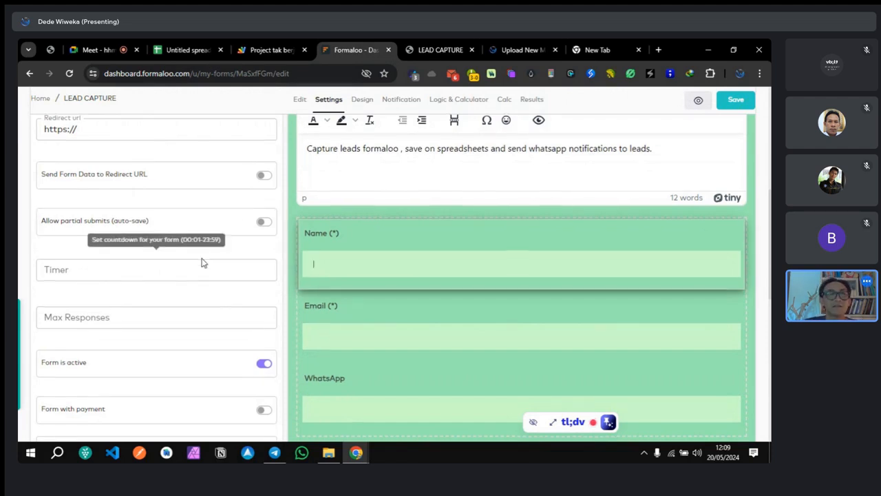
{"action": "scroll", "coordinate": [202, 258], "scroll_direction": "down", "scroll_amount": 1}
{"action": "scroll", "coordinate": [202, 258], "scroll_direction": "down", "scroll_amount": 1}
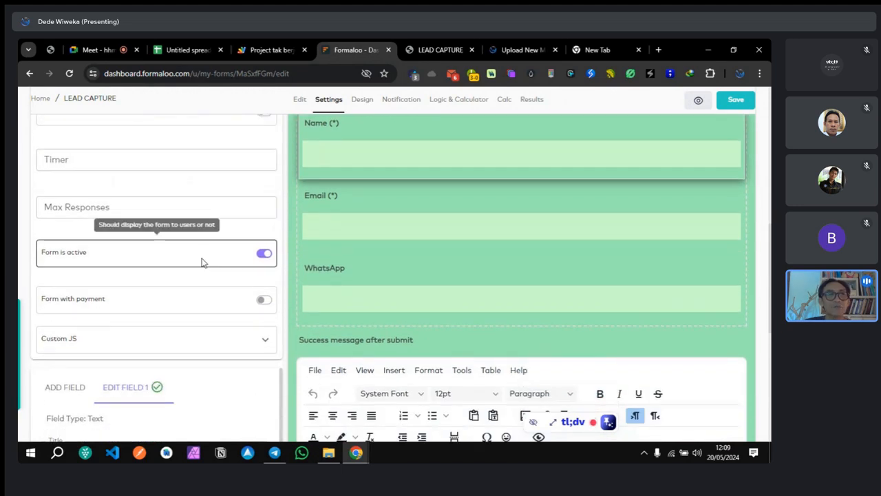
{"action": "scroll", "coordinate": [202, 262], "scroll_direction": "down", "scroll_amount": 1}
{"action": "scroll", "coordinate": [200, 258], "scroll_direction": "up", "scroll_amount": 2}
{"action": "scroll", "coordinate": [200, 262], "scroll_direction": "down", "scroll_amount": 5}
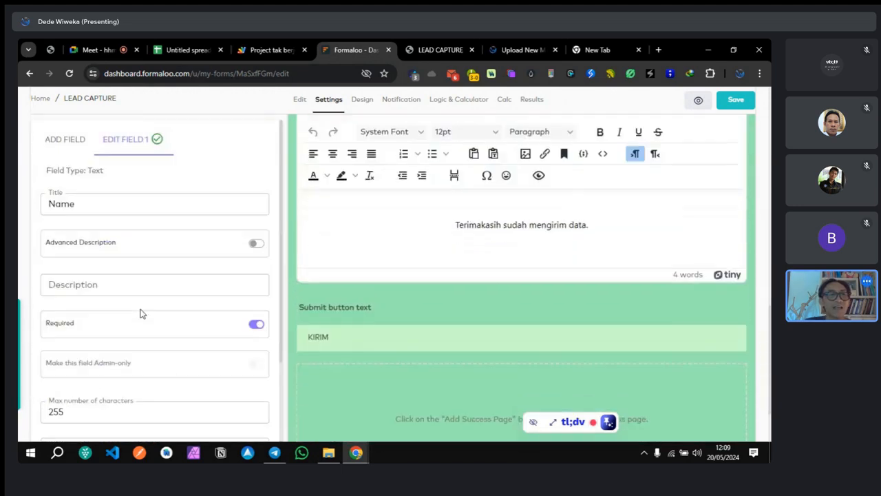
{"action": "scroll", "coordinate": [140, 314], "scroll_direction": "down", "scroll_amount": 1}
{"action": "scroll", "coordinate": [113, 389], "scroll_direction": "down", "scroll_amount": 3}
{"action": "left_click", "coordinate": [82, 359]}
{"action": "left_click_drag", "start_coordinate": [82, 359], "coordinate": [40, 368]}
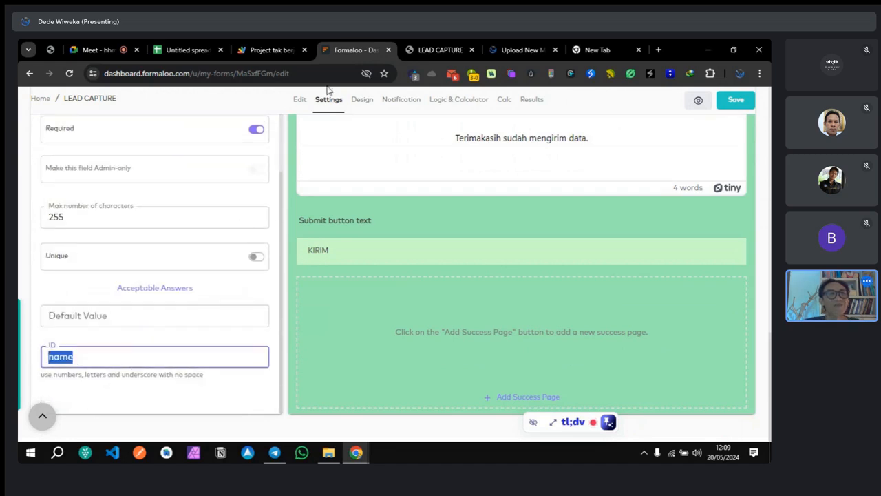
{"action": "left_click", "coordinate": [594, 50]}
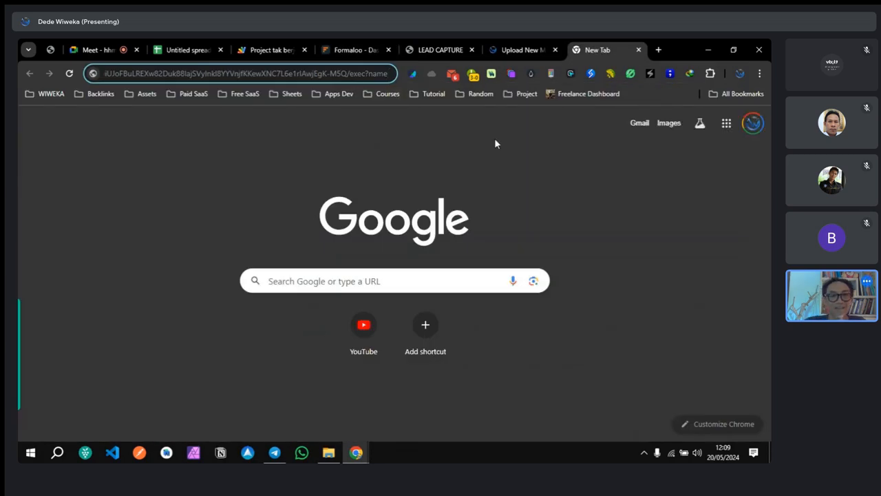
Step: Extend the URL query with a test name value, a test email value and &phone
{"action": "type", "text": "="}
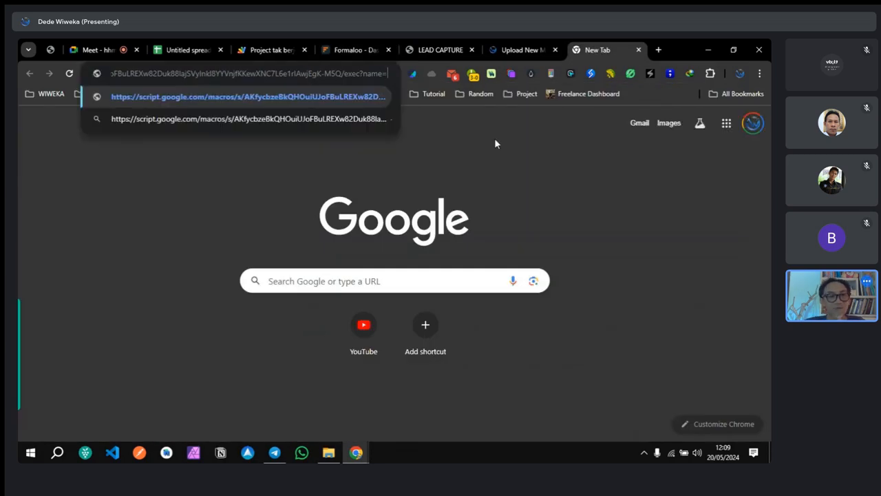
{"action": "type", "text": "Dede"}
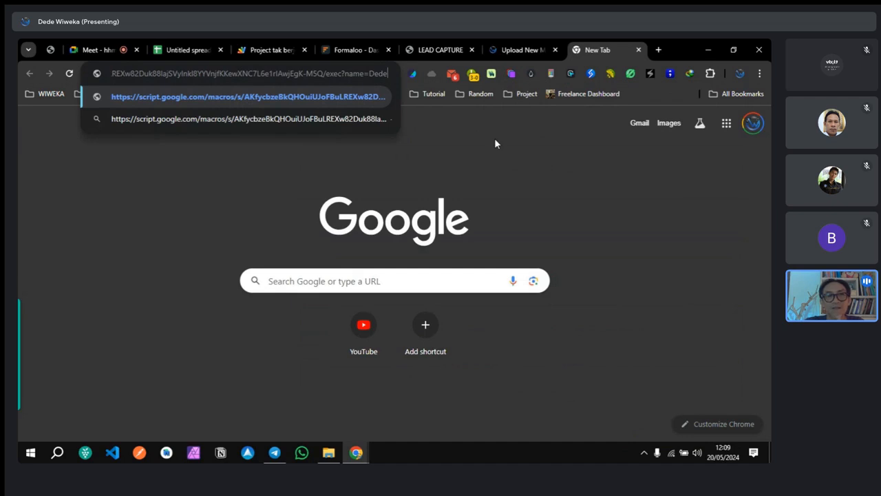
{"action": "type", "text": "&"}
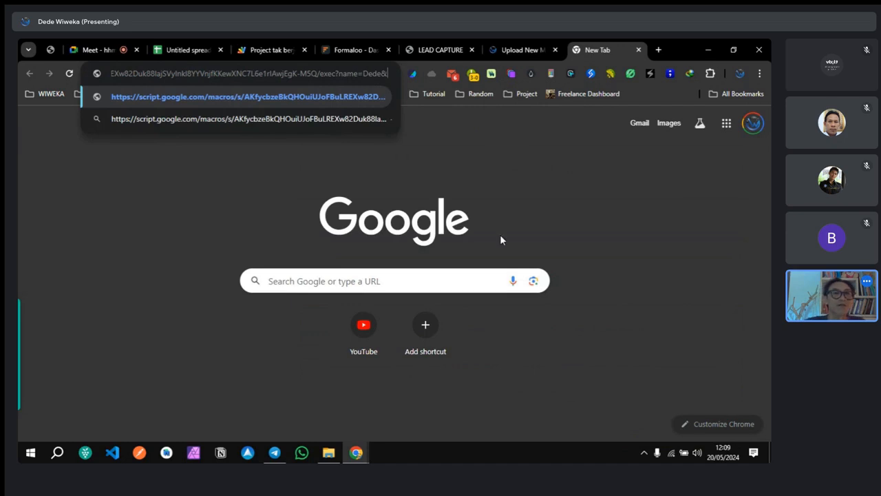
{"action": "type", "text": "email=dede"}
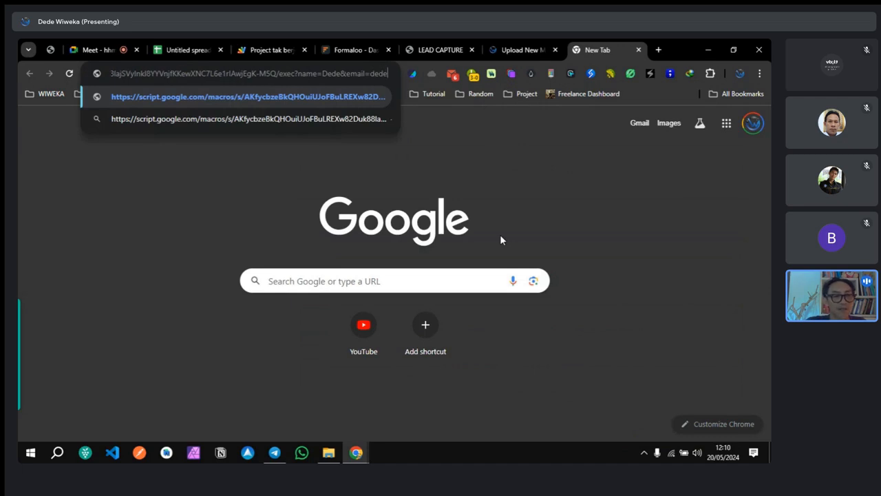
{"action": "type", "text": "@coba"}
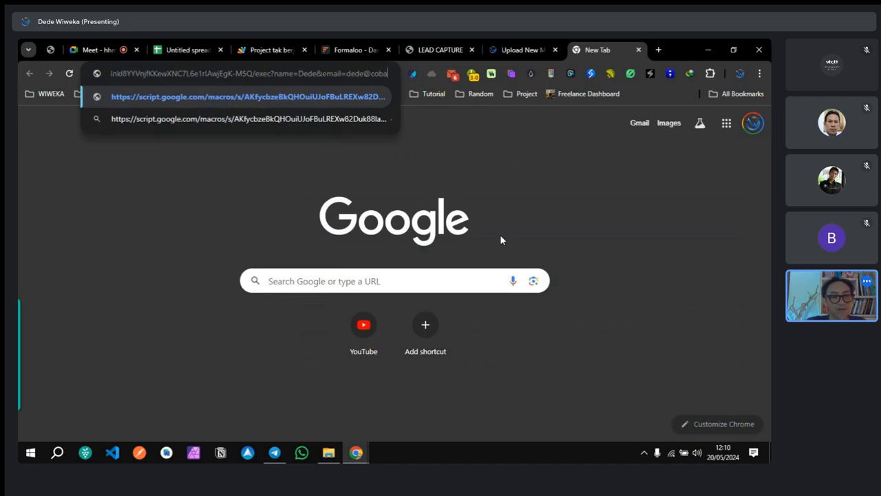
{"action": "type", "text": ".com"}
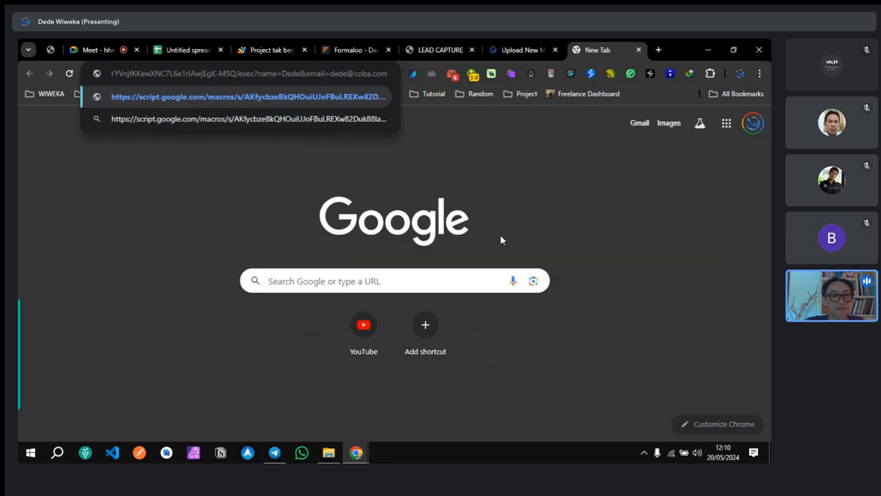
{"action": "type", "text": "&"}
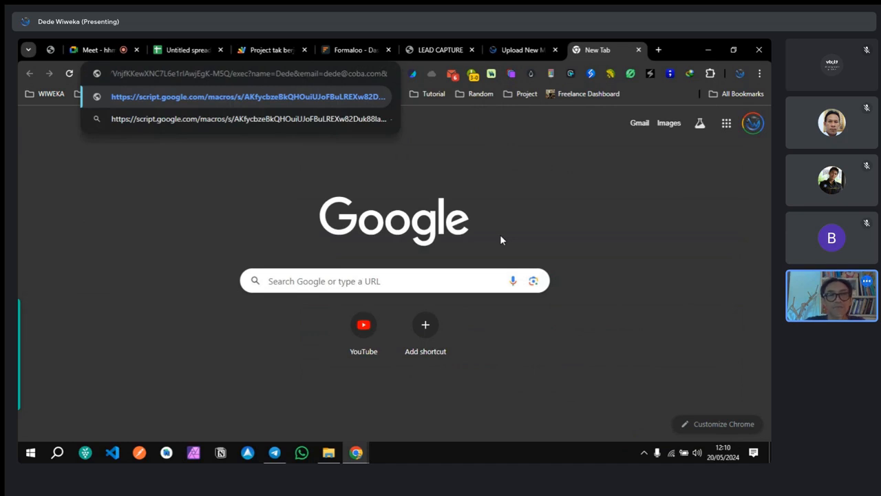
{"action": "type", "text": "phone"}
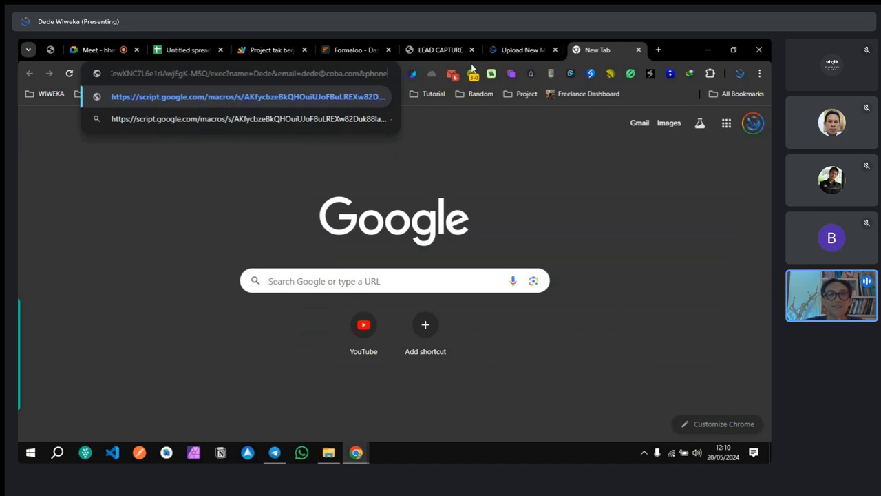
{"action": "left_click", "coordinate": [355, 49]}
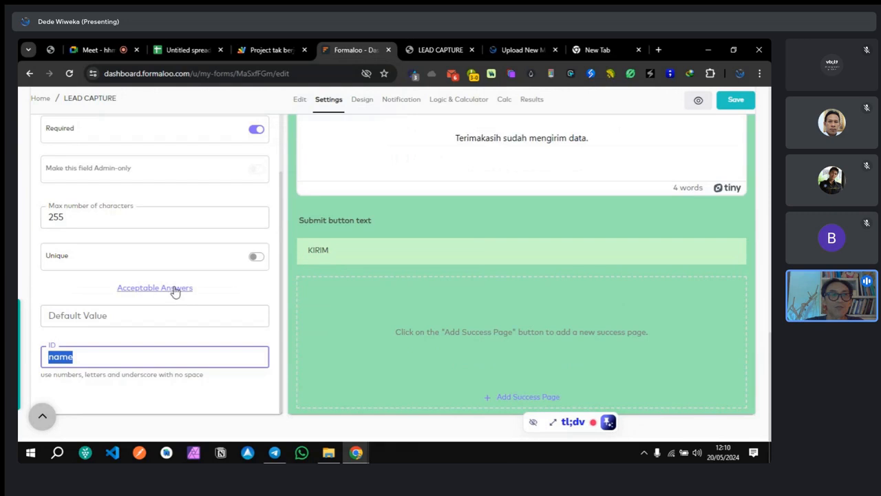
Step: Confirm in the Formaloo editor that the WhatsApp field's ID is phone
{"action": "scroll", "coordinate": [424, 238], "scroll_direction": "up", "scroll_amount": 5}
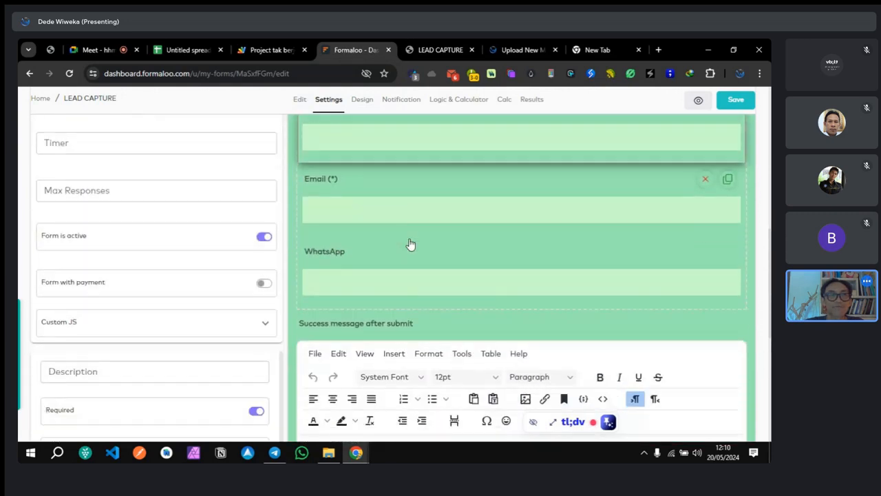
{"action": "left_click", "coordinate": [404, 262]}
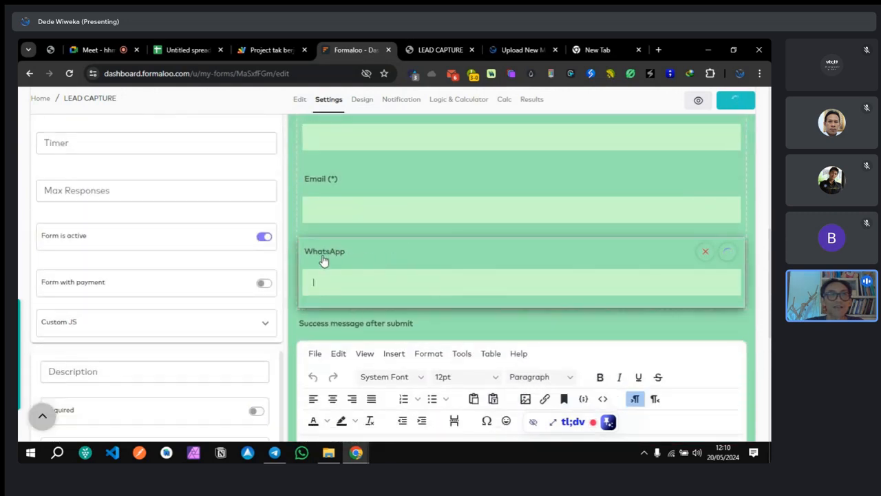
{"action": "scroll", "coordinate": [111, 239], "scroll_direction": "up", "scroll_amount": 10}
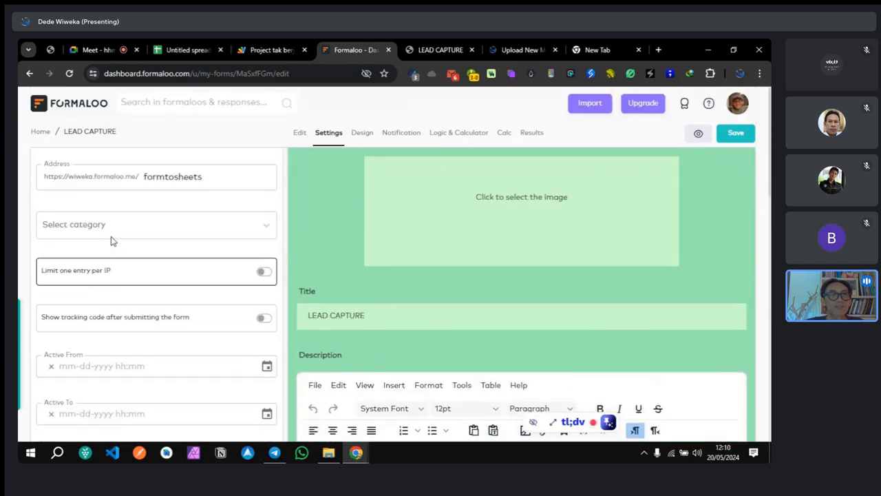
{"action": "scroll", "coordinate": [156, 218], "scroll_direction": "down", "scroll_amount": 10}
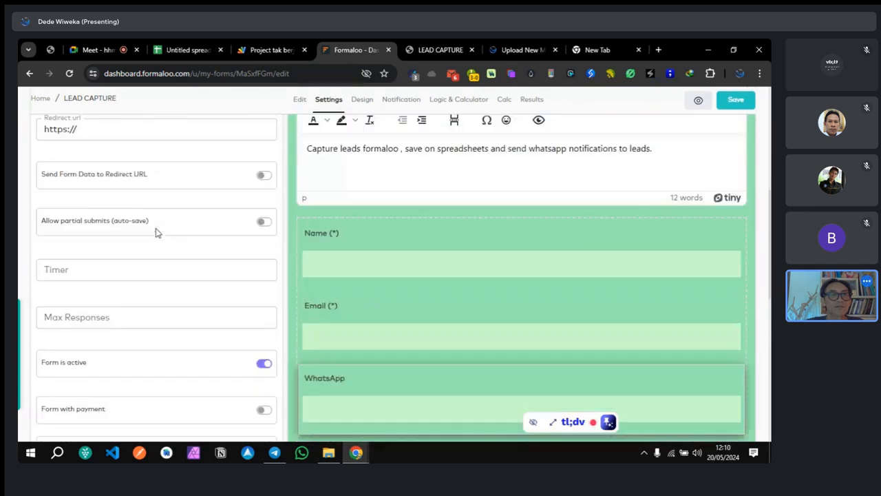
{"action": "scroll", "coordinate": [189, 248], "scroll_direction": "up", "scroll_amount": 3}
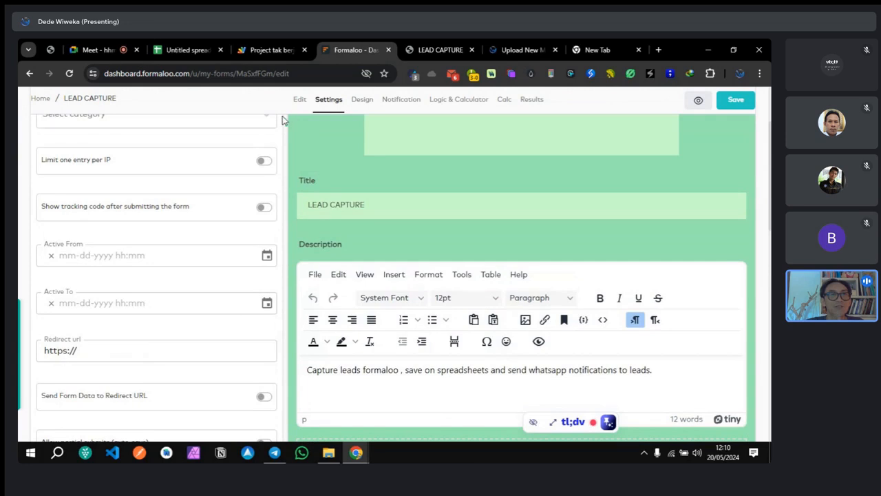
{"action": "left_click", "coordinate": [297, 101]}
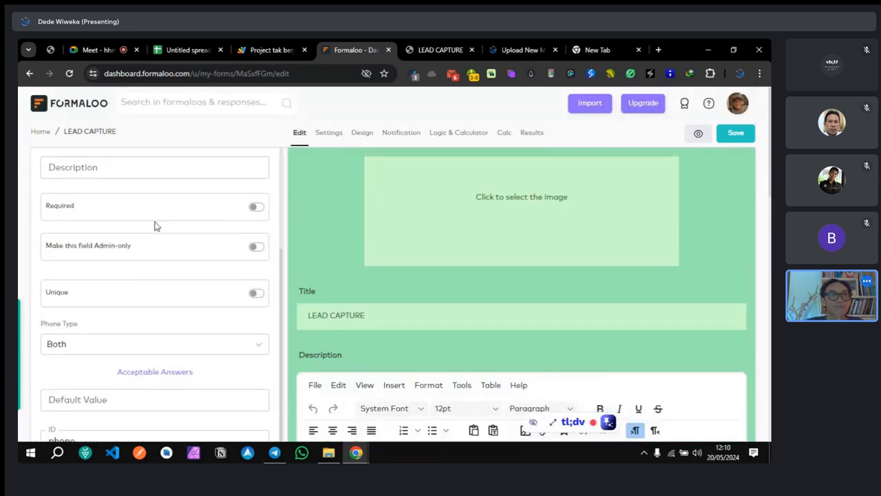
{"action": "scroll", "coordinate": [136, 276], "scroll_direction": "up", "scroll_amount": 3}
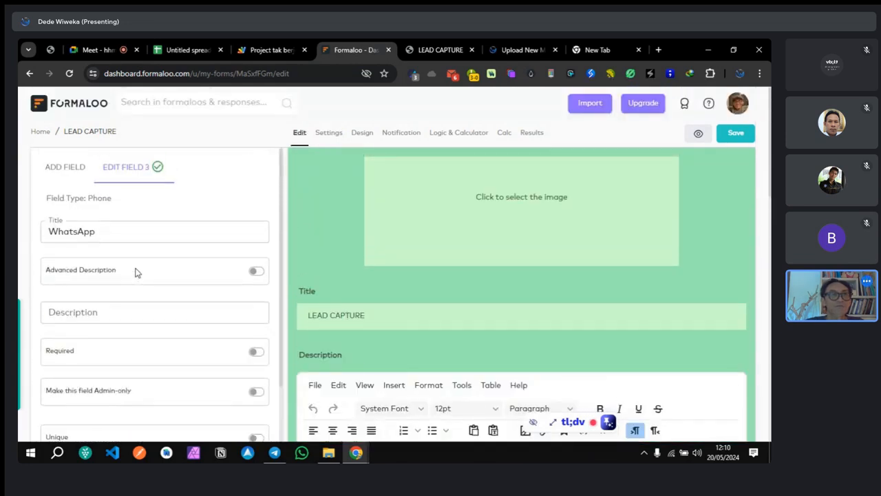
{"action": "scroll", "coordinate": [132, 228], "scroll_direction": "down", "scroll_amount": 3}
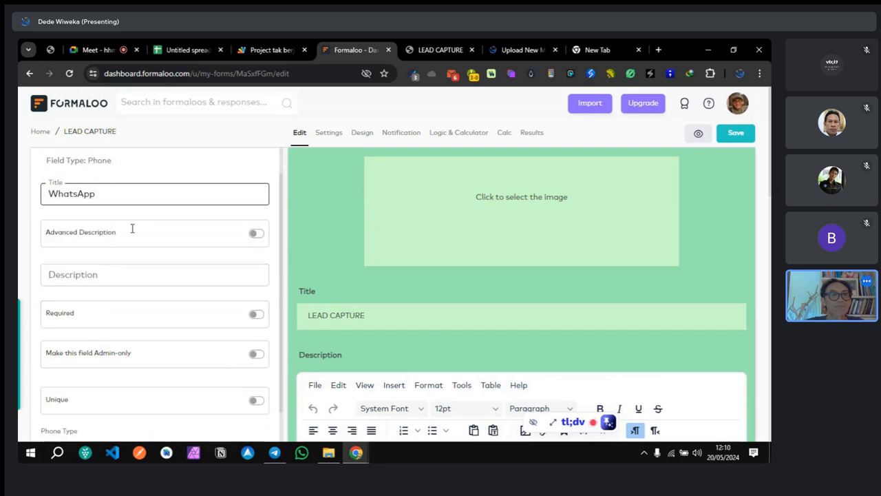
{"action": "left_click_drag", "start_coordinate": [97, 433], "coordinate": [30, 437]}
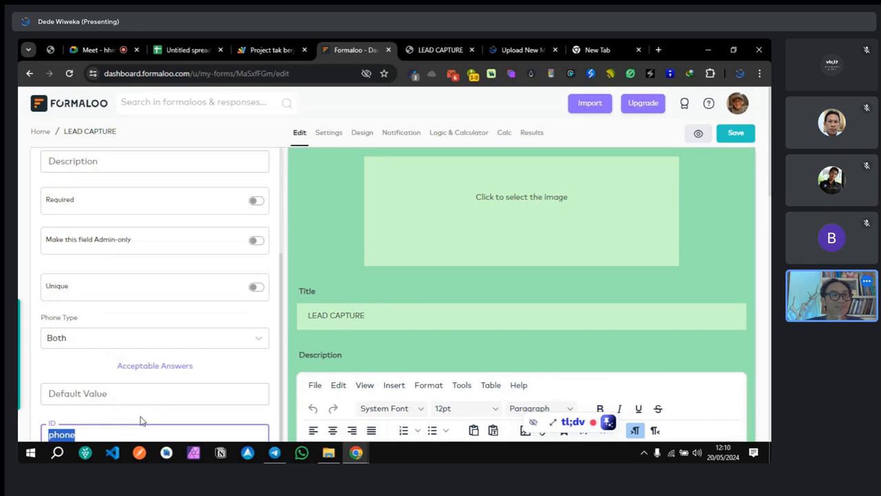
{"action": "left_click", "coordinate": [99, 418]}
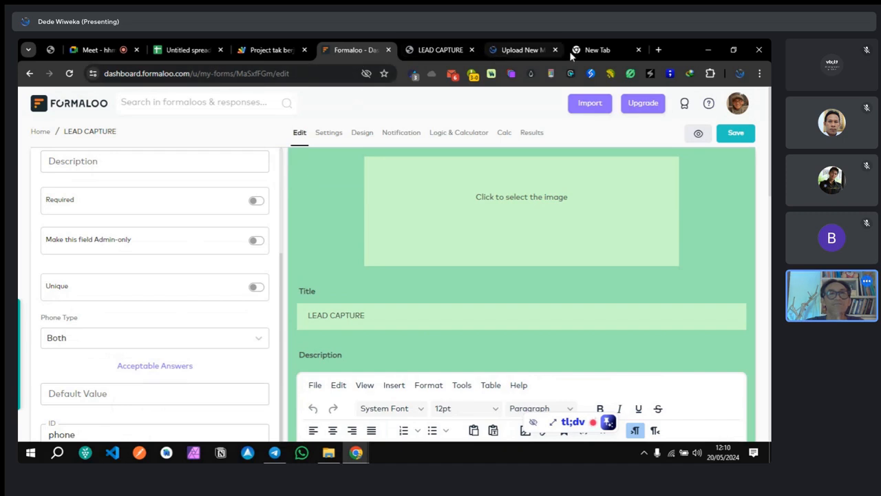
{"action": "left_click", "coordinate": [598, 49]}
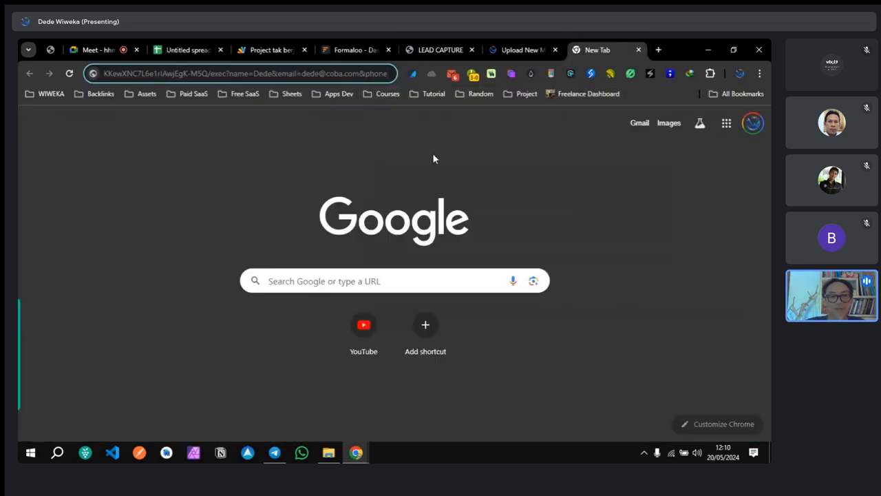
Step: Set the URL's phone parameter to a test WhatsApp number starting with +62
{"action": "type", "text": "="}
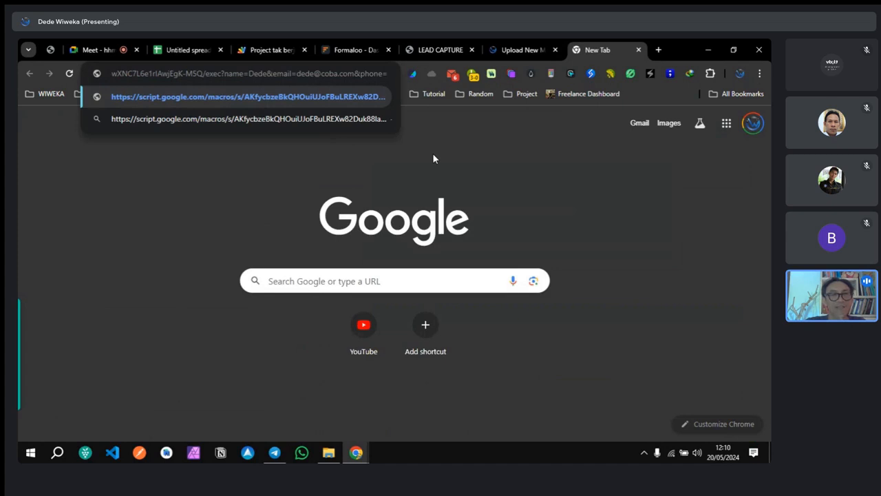
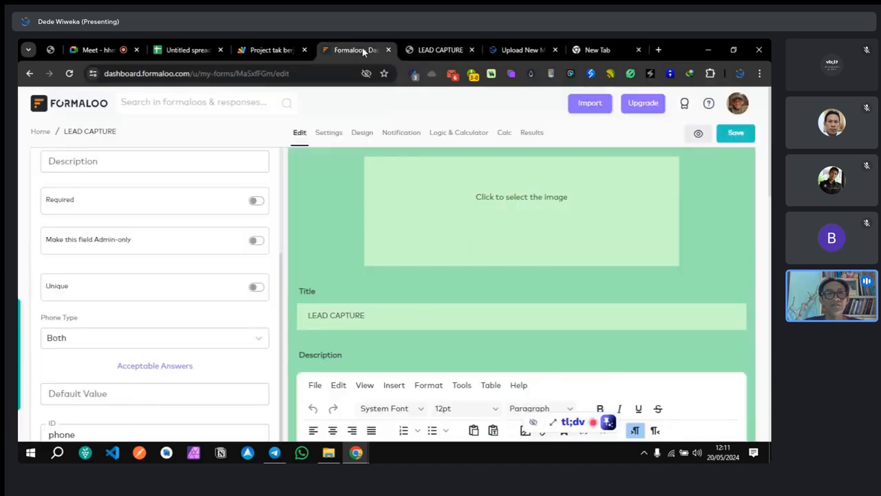
{"action": "left_click", "coordinate": [365, 51]}
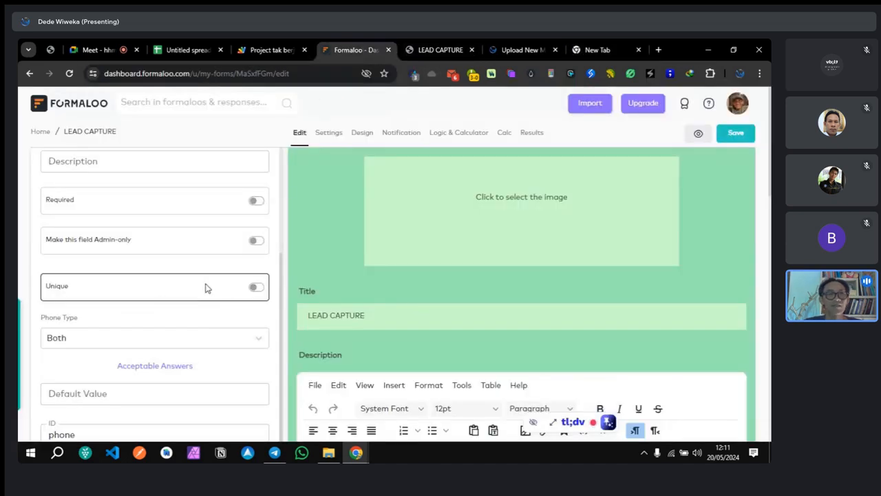
Step: Reload the published LEAD CAPTURE form and inspect the WhatsApp field's +62 country-code prefix
{"action": "left_click", "coordinate": [429, 51]}
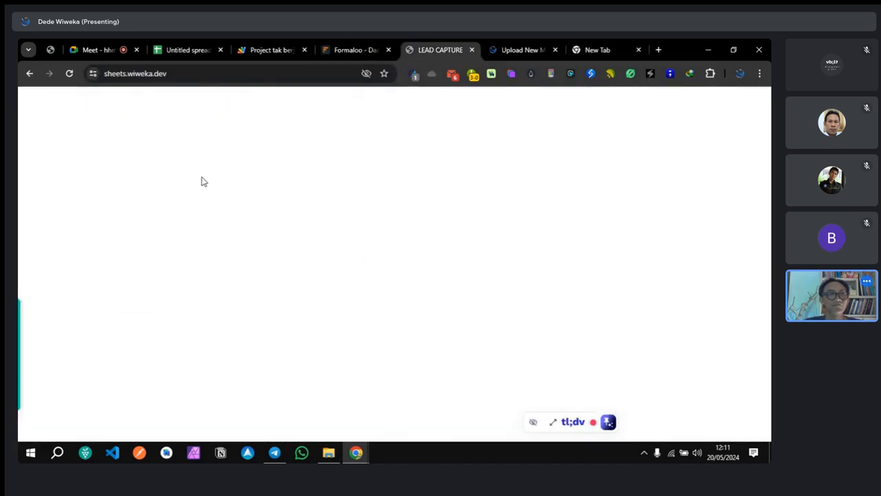
{"action": "left_click", "coordinate": [28, 73]}
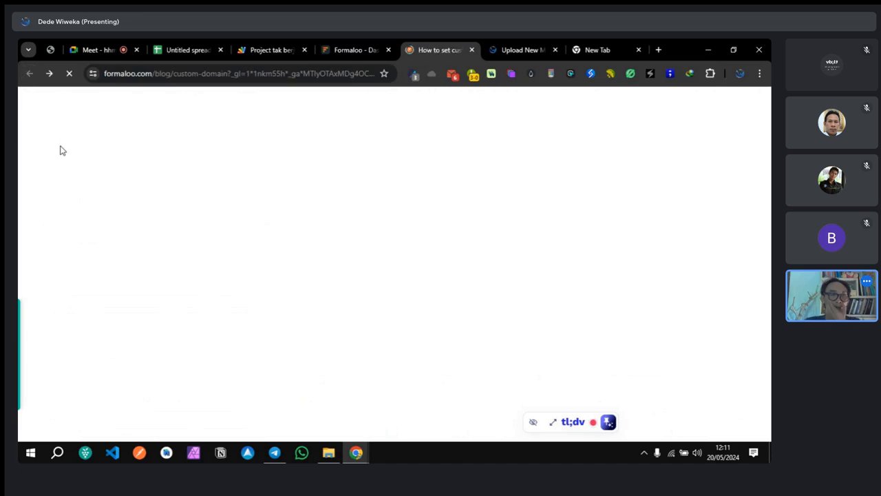
{"action": "left_click", "coordinate": [50, 73]}
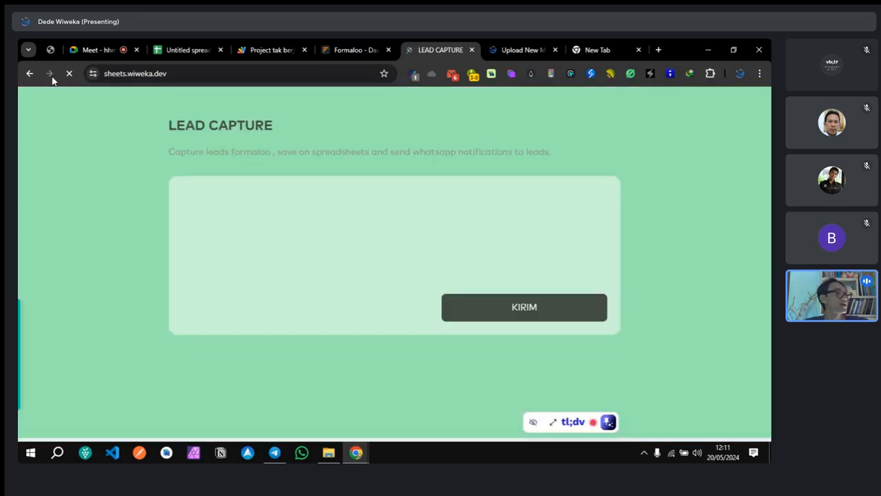
{"action": "scroll", "coordinate": [244, 307], "scroll_direction": "down", "scroll_amount": 2}
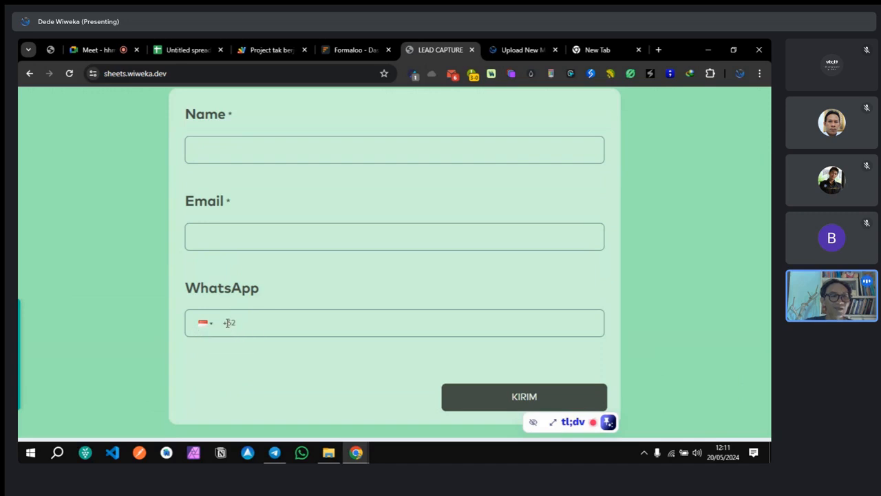
{"action": "left_click_drag", "start_coordinate": [224, 322], "coordinate": [242, 322]}
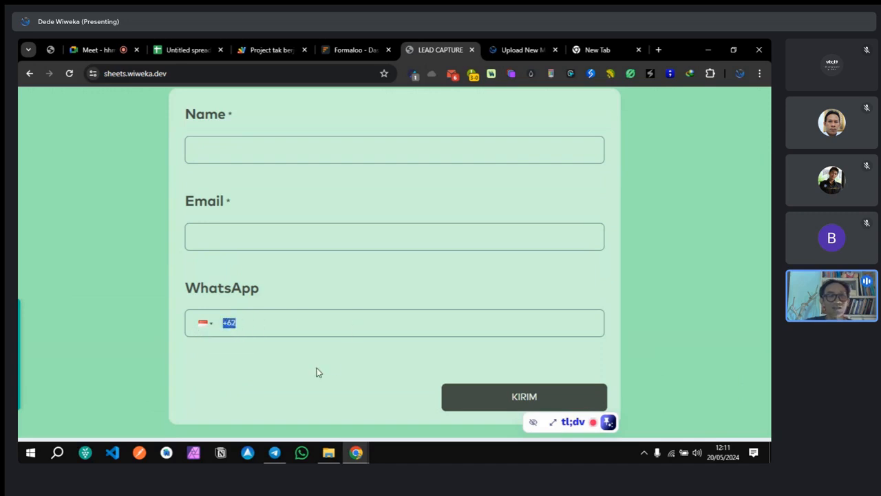
{"action": "key", "text": "BackSpace"}
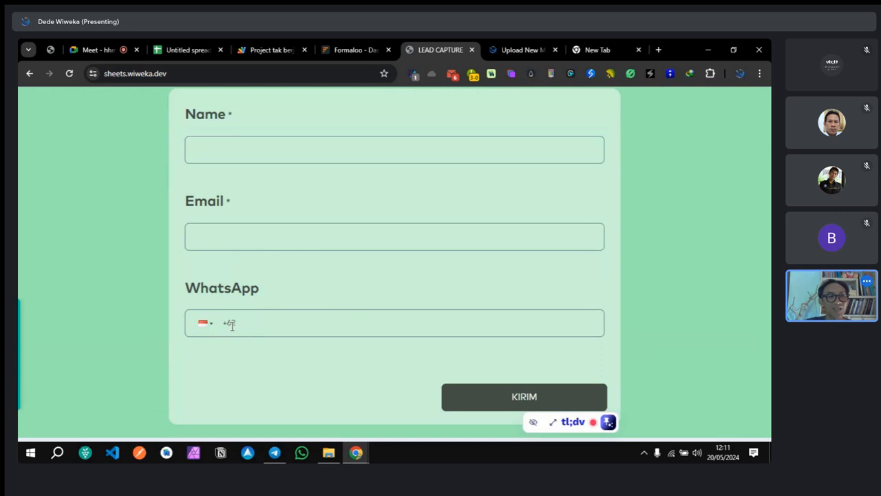
{"action": "left_click_drag", "start_coordinate": [226, 322], "coordinate": [241, 318]}
{"action": "left_click", "coordinate": [227, 322]}
{"action": "double_click", "coordinate": [229, 322]}
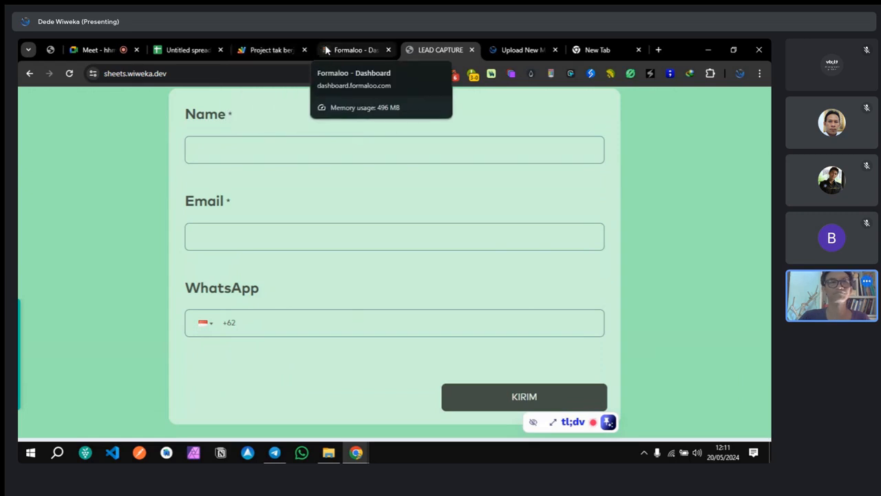
Step: Review the Apps Script deployment URL and the live form before returning to the test URL
{"action": "left_click", "coordinate": [93, 49]}
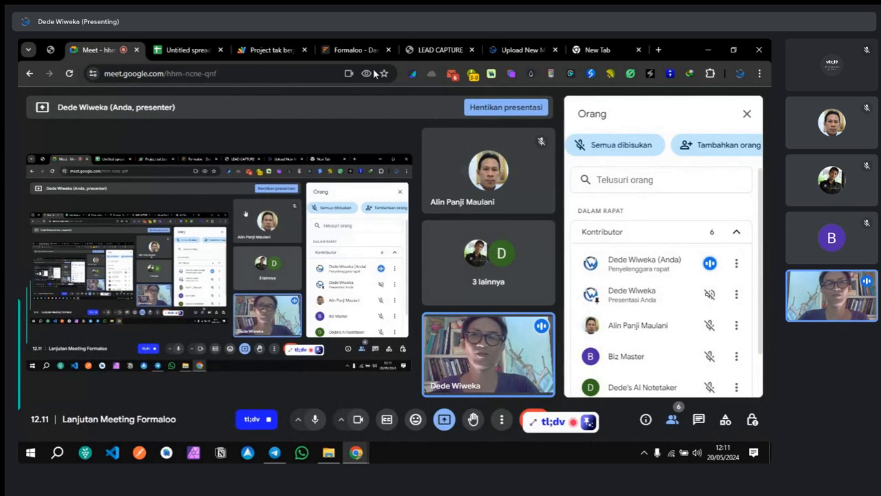
{"action": "left_click", "coordinate": [352, 50]}
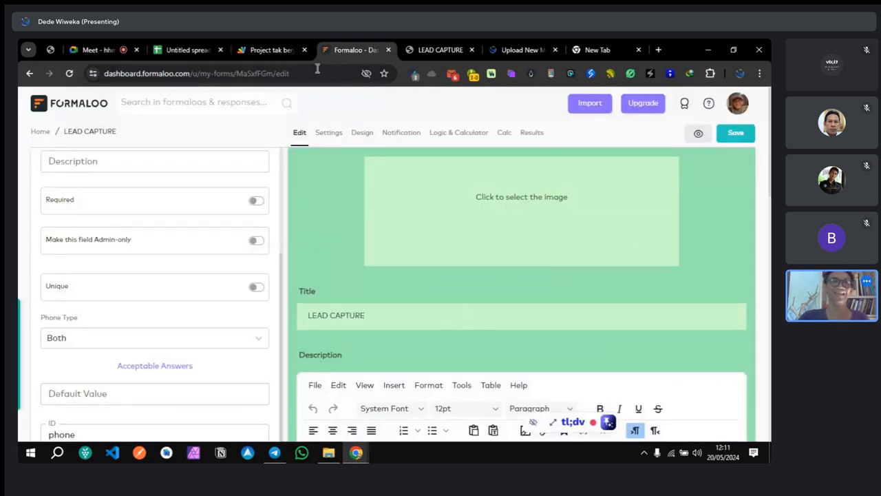
{"action": "left_click", "coordinate": [269, 50]}
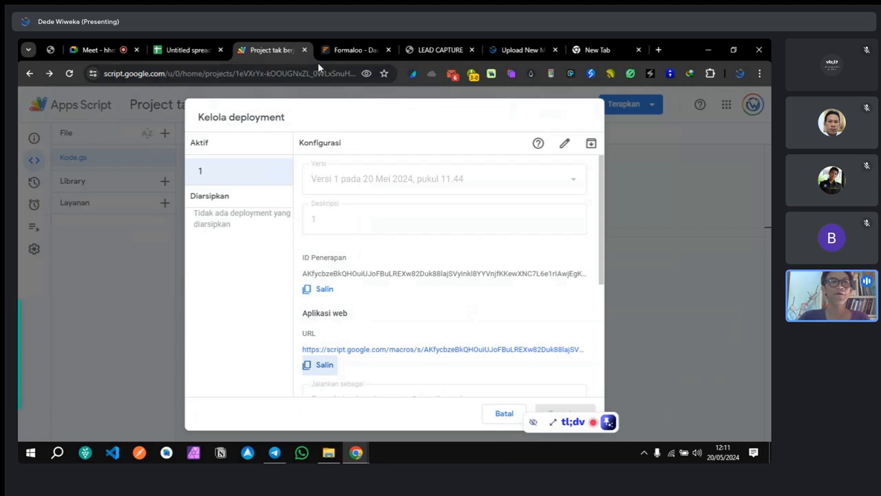
{"action": "left_click", "coordinate": [441, 51]}
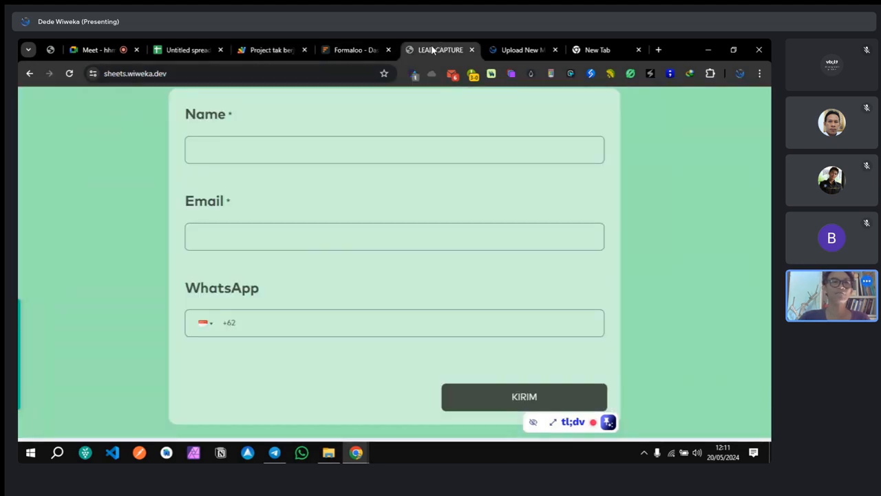
{"action": "scroll", "coordinate": [327, 102], "scroll_direction": "up", "scroll_amount": 2}
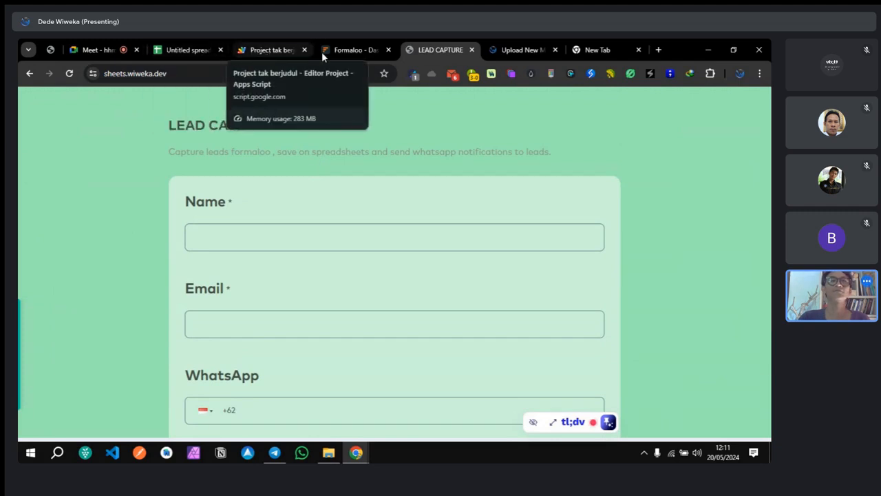
{"action": "left_click", "coordinate": [596, 50]}
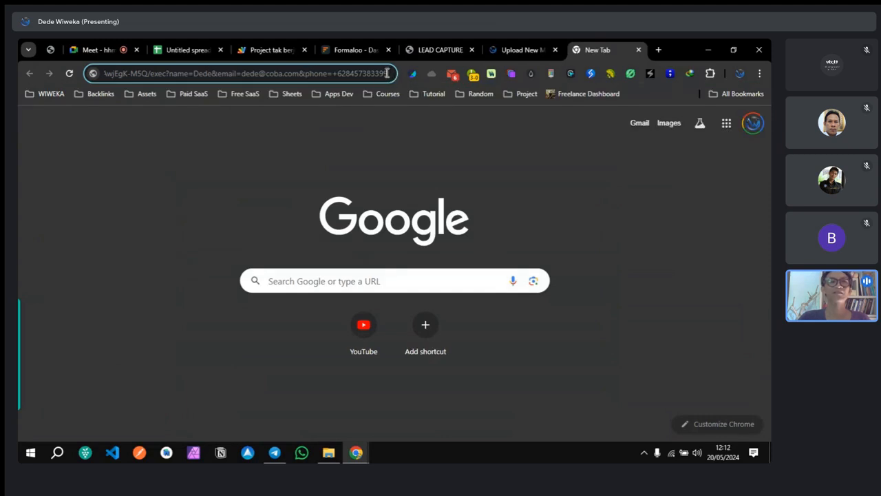
{"action": "left_click_drag", "start_coordinate": [389, 75], "coordinate": [170, 95]}
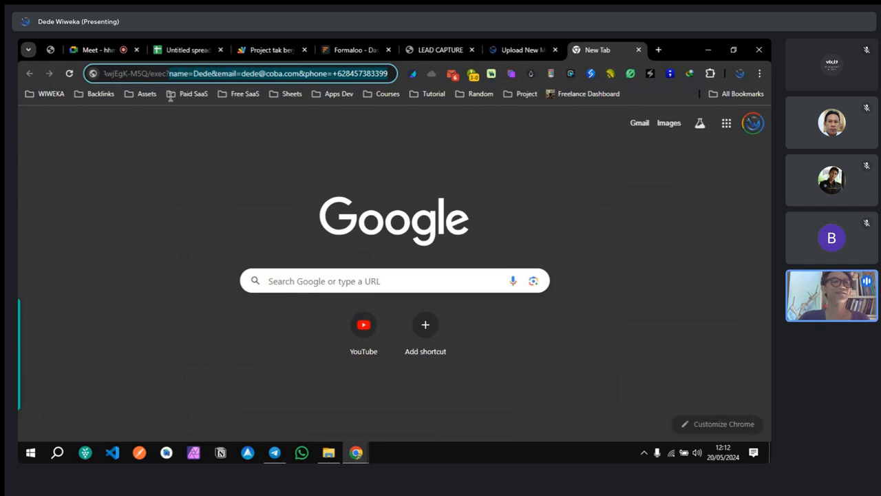
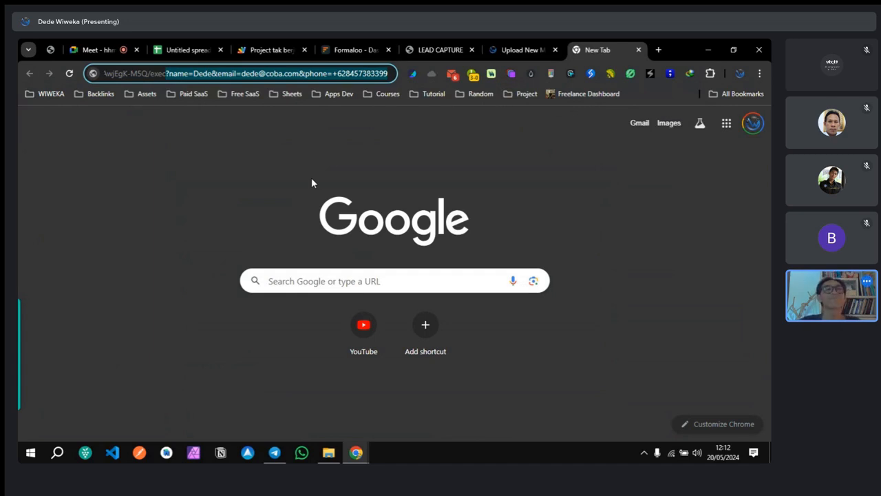
Step: In Apps Script, close Manage deployments and insert blank lines above formalooSyncOnEdit in Kode.gs
{"action": "left_click", "coordinate": [259, 50]}
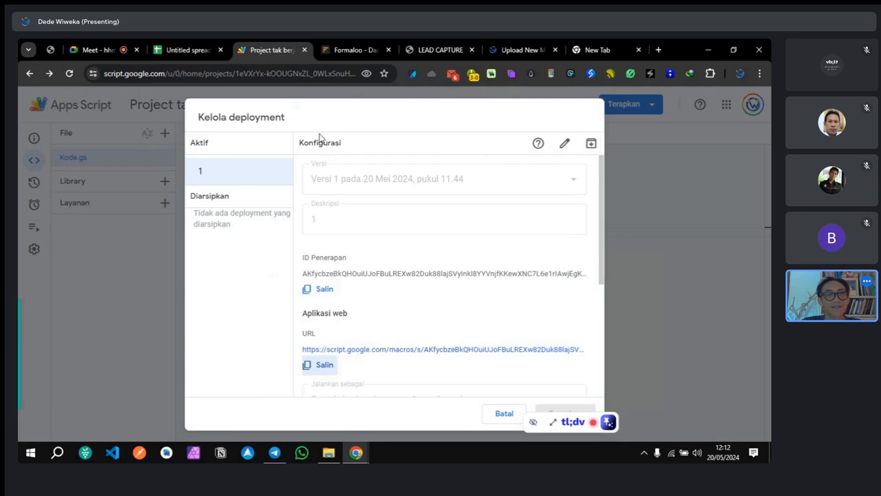
{"action": "left_click", "coordinate": [693, 298]}
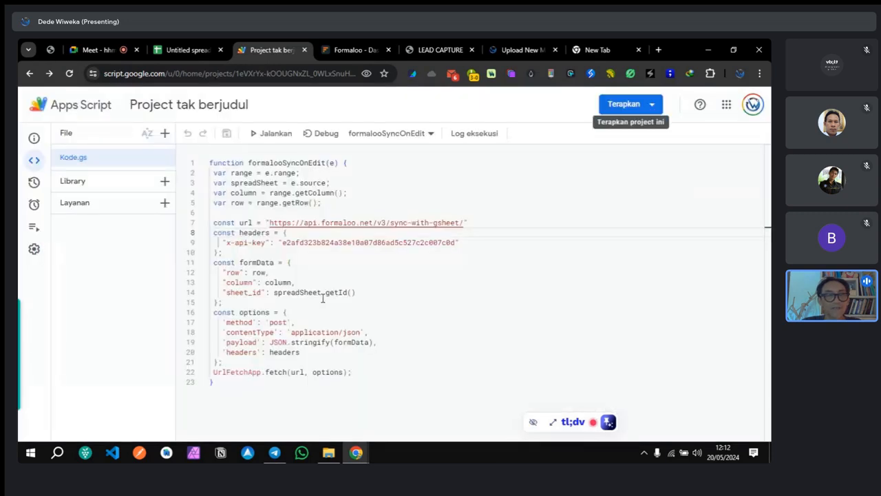
{"action": "left_click", "coordinate": [210, 162]}
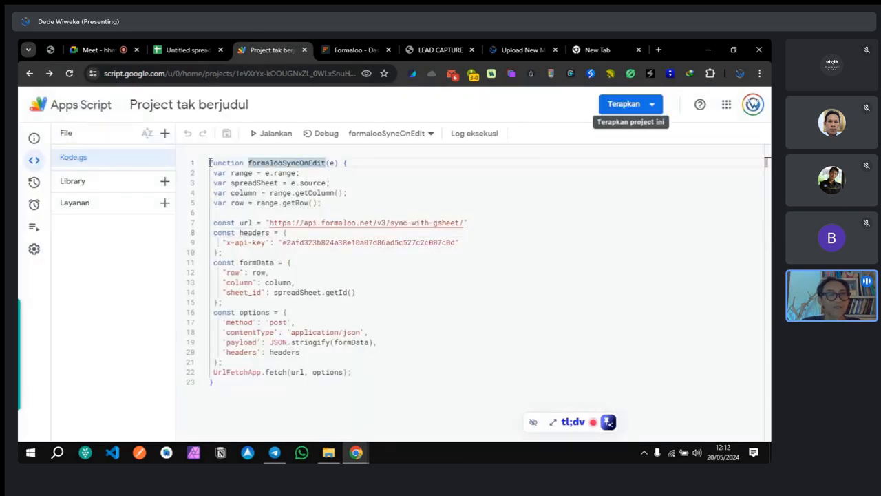
{"action": "key", "text": "Return"}
{"action": "key", "text": "Return"}
{"action": "key", "text": "Return"}
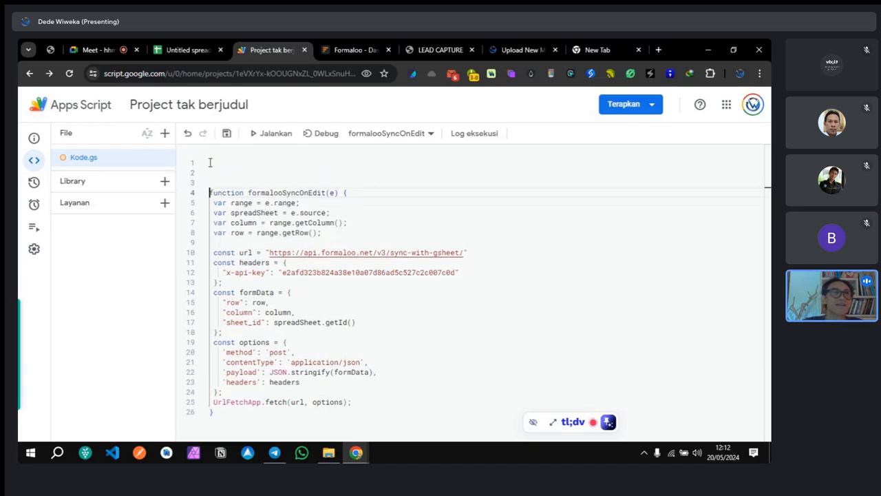
{"action": "left_click", "coordinate": [210, 162]}
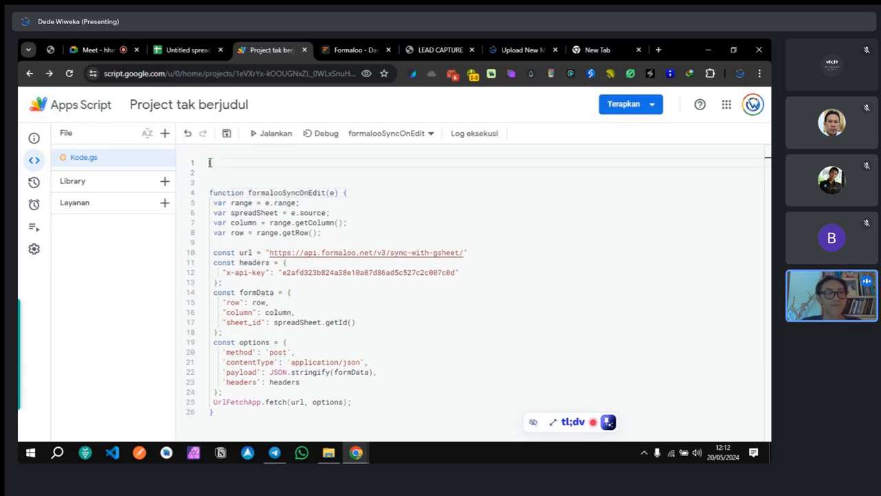
Step: Add a sheet, rename it from Sheet2 to LEADS, and drag its tab left of FORMALOO
{"action": "left_click", "coordinate": [177, 52]}
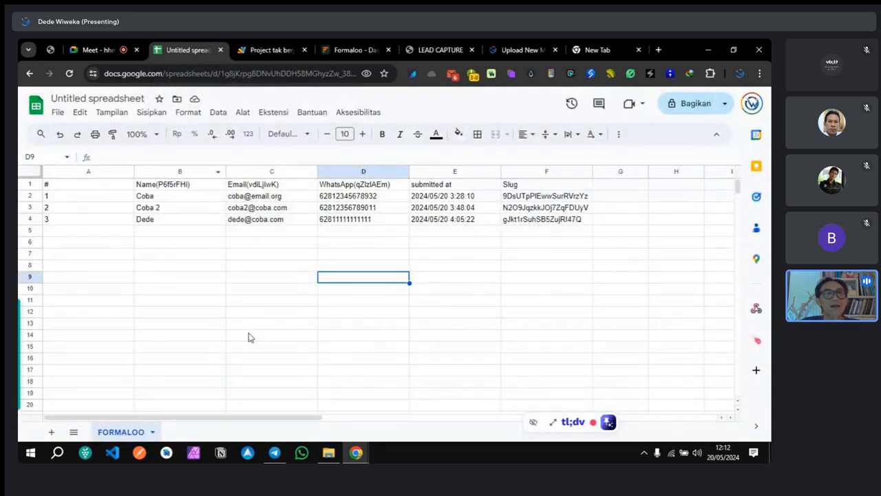
{"action": "left_click", "coordinate": [267, 269]}
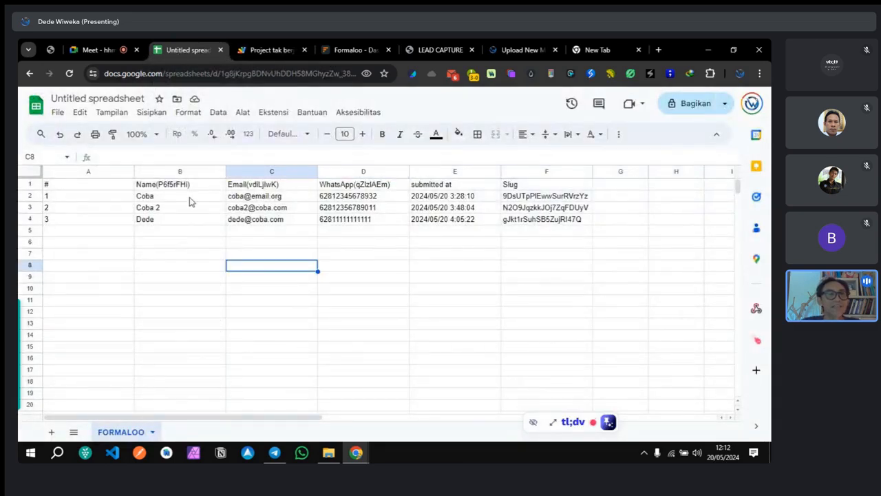
{"action": "left_click", "coordinate": [52, 432]}
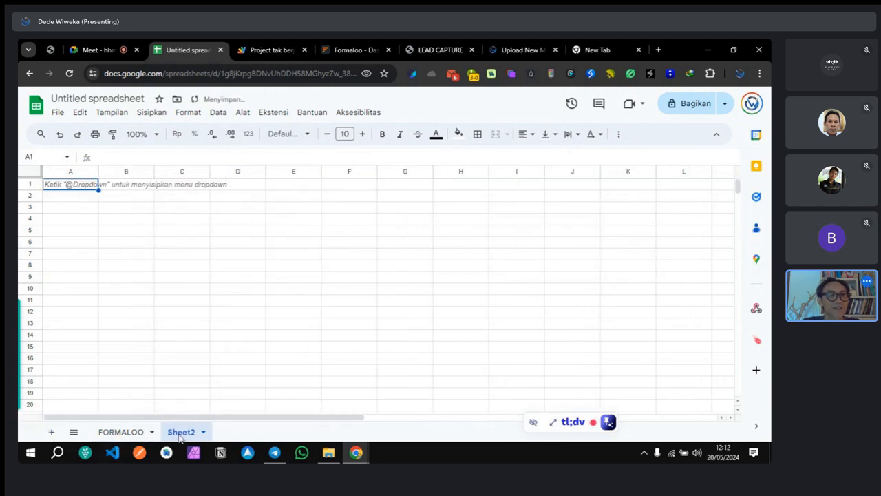
{"action": "double_click", "coordinate": [179, 433]}
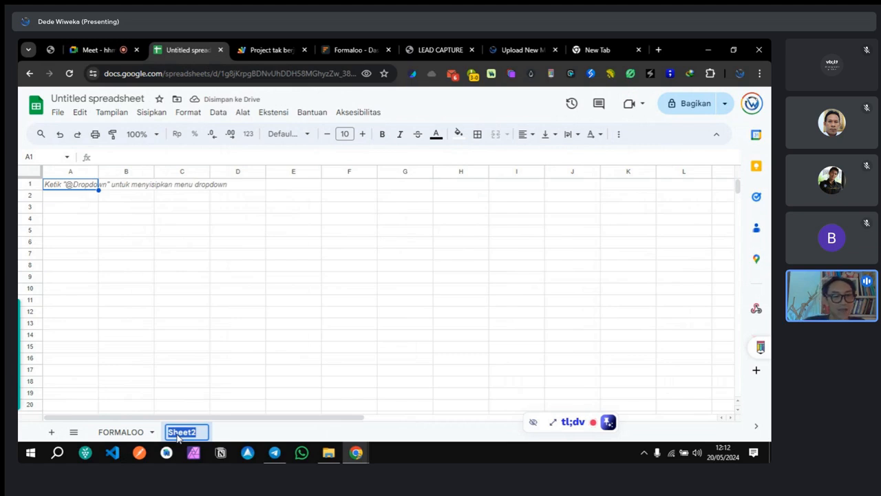
{"action": "type", "text": "LEADS"}
{"action": "left_click", "coordinate": [242, 364]}
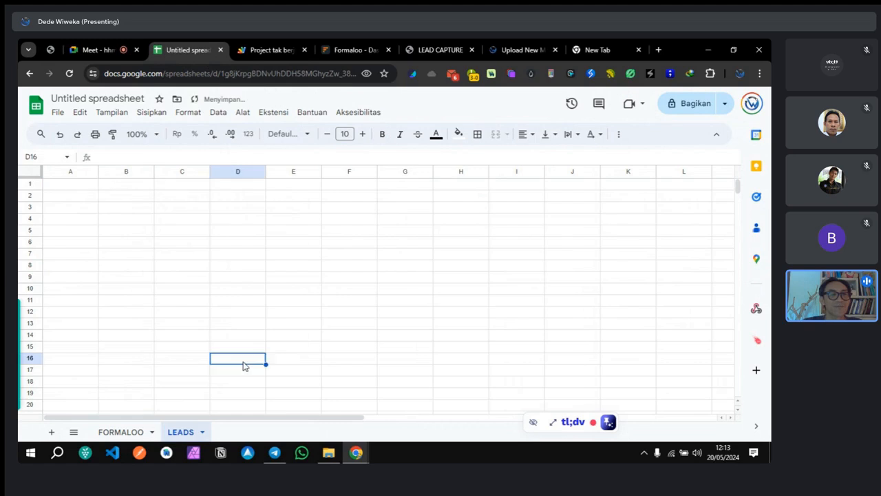
{"action": "left_click_drag", "start_coordinate": [181, 435], "coordinate": [96, 434]}
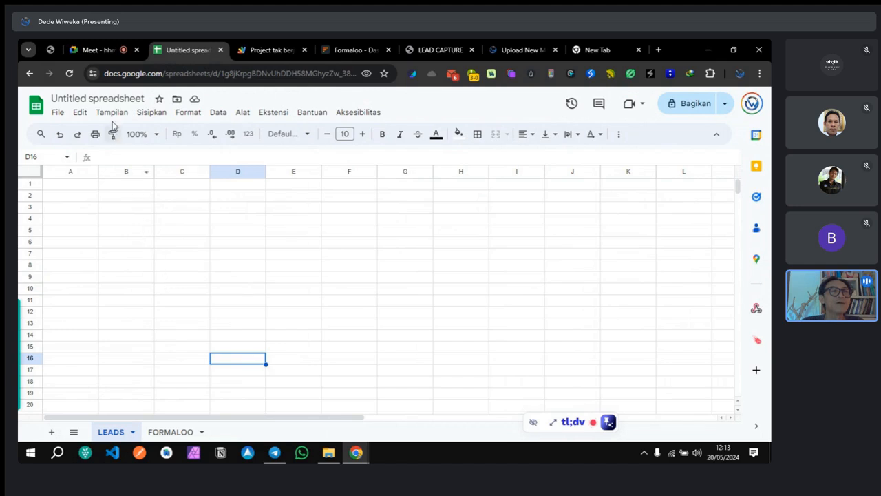
Step: Start a doPost(e) function on line 1 of Kode.gs whose body begins with const
{"action": "left_click", "coordinate": [253, 50]}
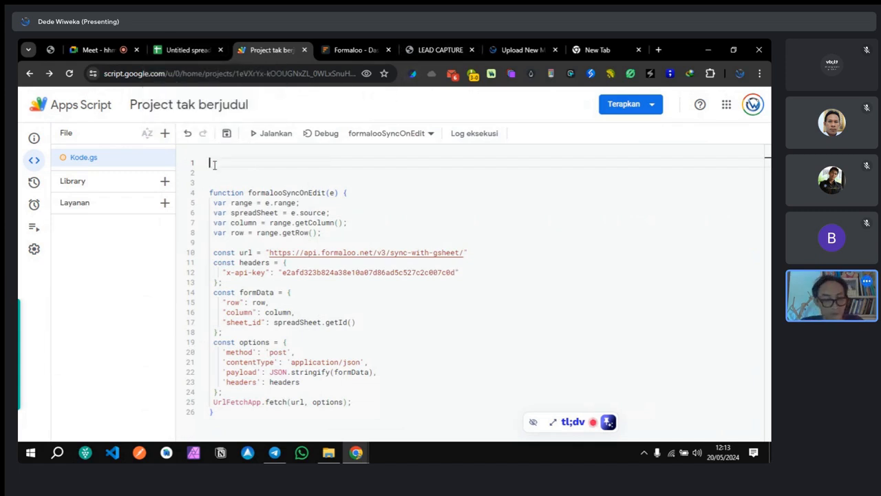
{"action": "type", "text": "fun"}
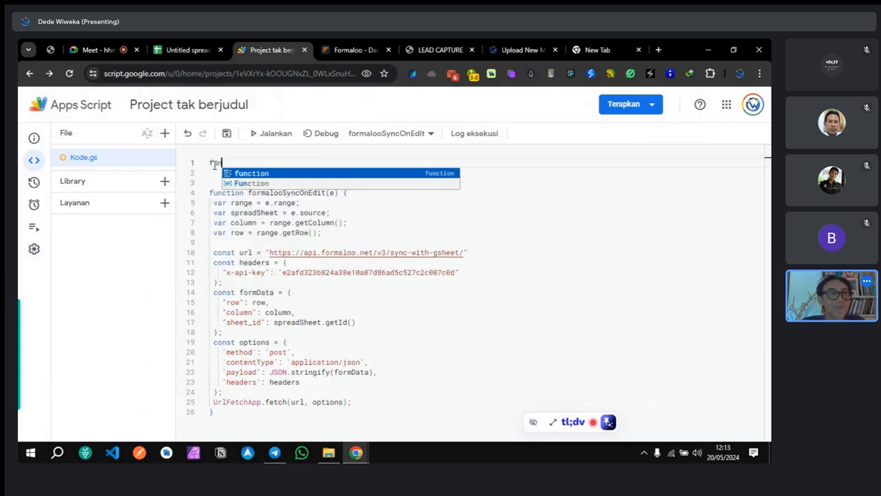
{"action": "key", "text": "Return"}
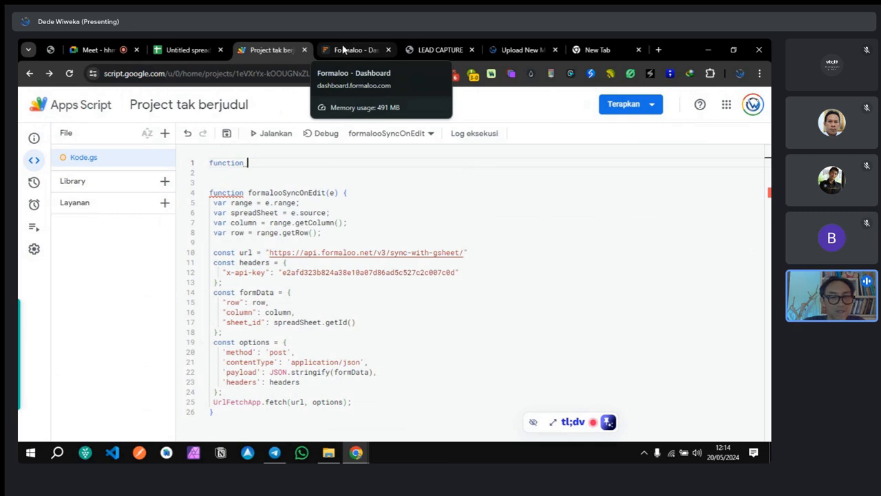
{"action": "type", "text": "doPost"}
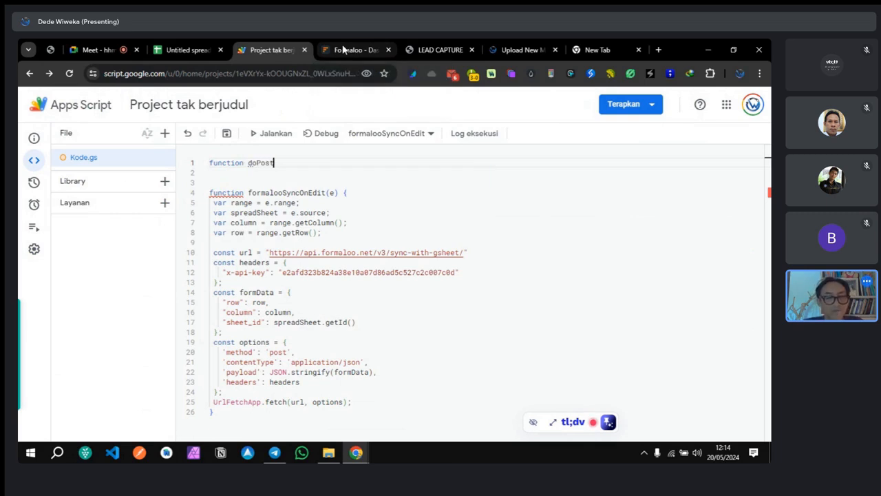
{"action": "type", "text": "()"}
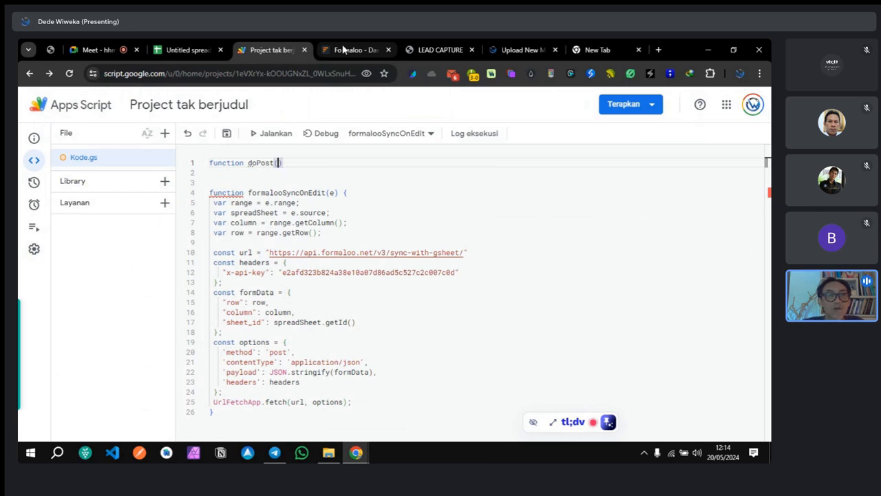
{"action": "type", "text": "e"}
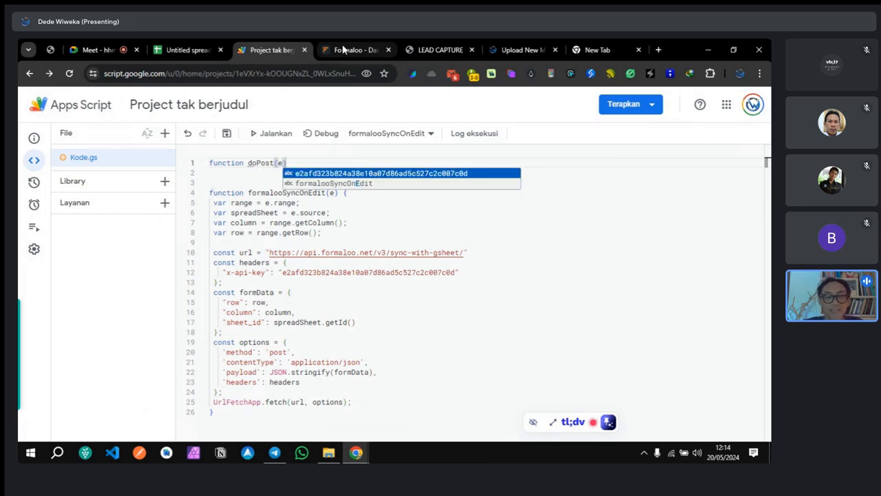
{"action": "key", "text": "Right"}
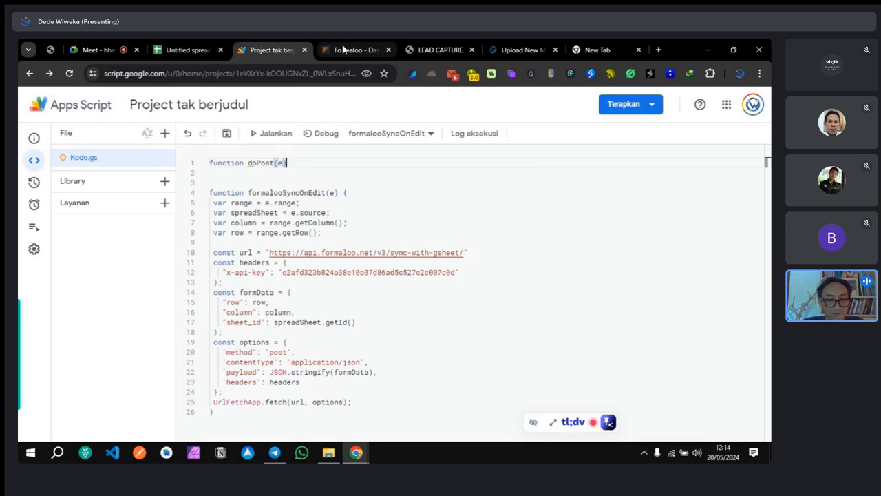
{"action": "type", "text": "{"}
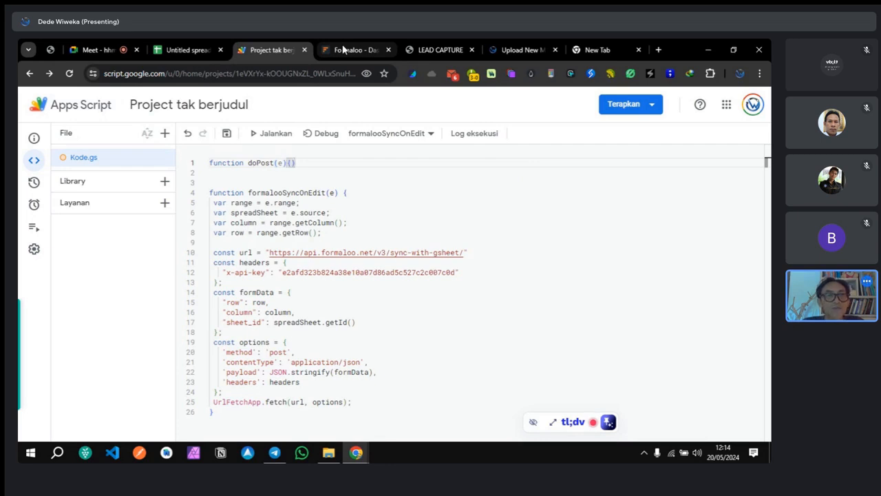
{"action": "key", "text": "Return"}
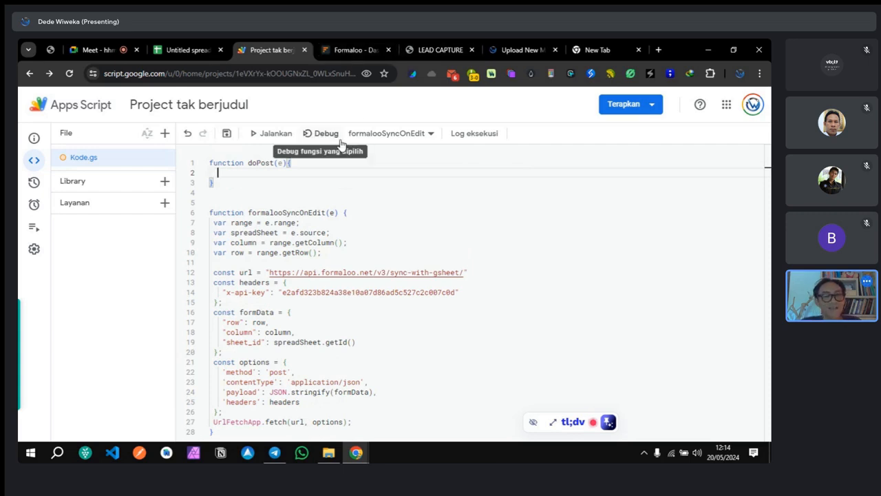
{"action": "type", "text": "const"}
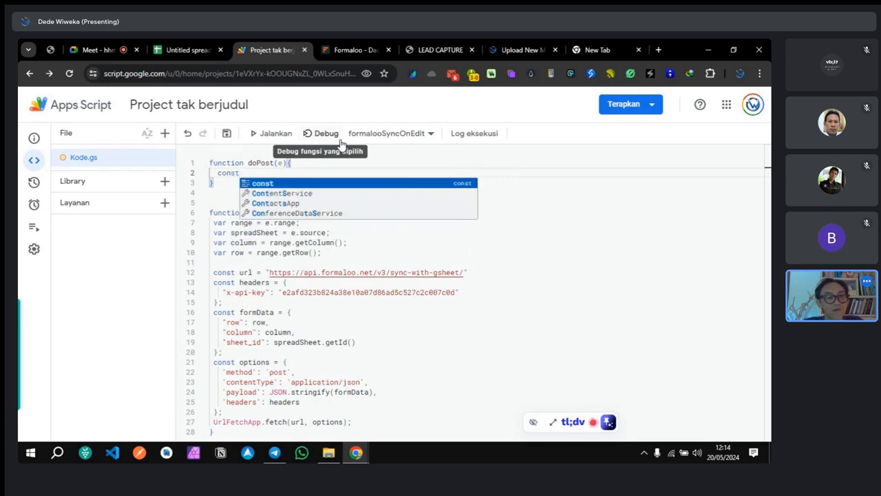
{"action": "key", "text": "Escape"}
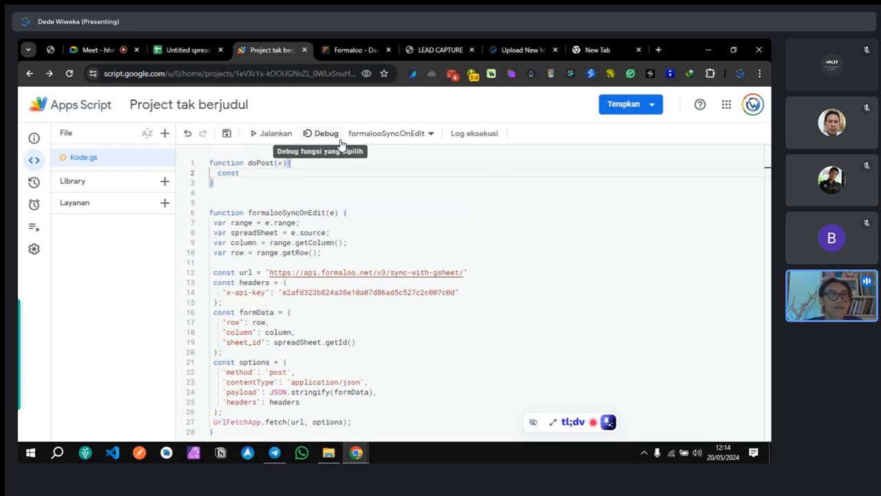
{"action": "left_click", "coordinate": [175, 49]}
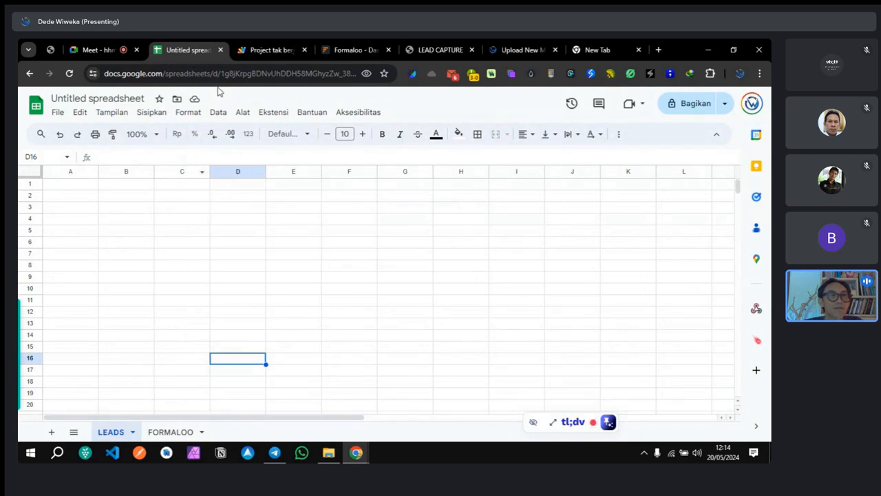
Step: Write const sheet = SpreadsheetApp.getActiveSpreadsheet().getSheetByName(' on doPost's second line
{"action": "left_click", "coordinate": [243, 50]}
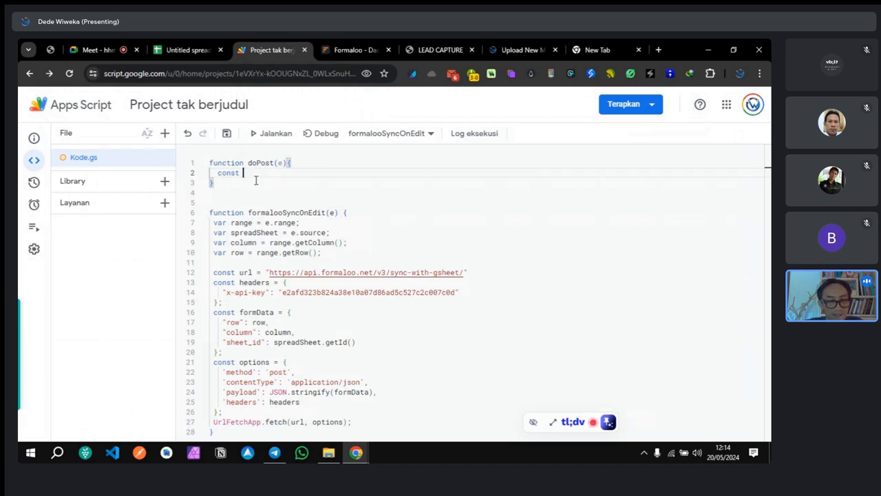
{"action": "type", "text": "sheet"}
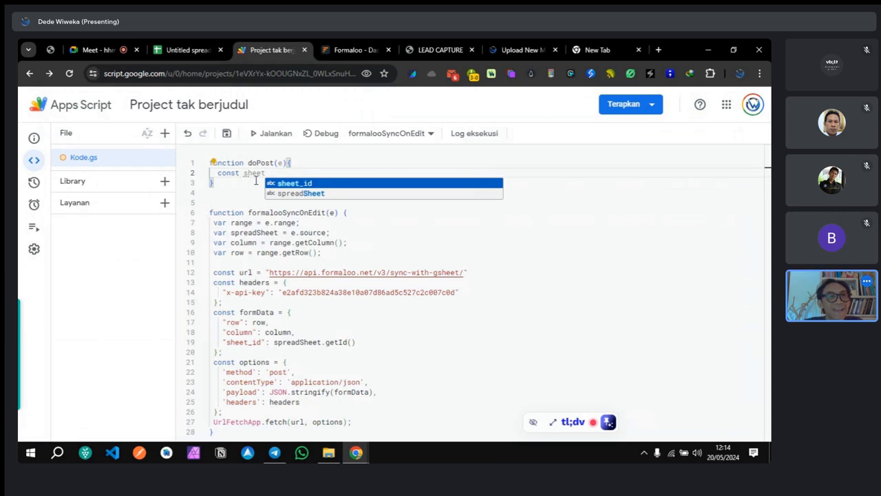
{"action": "type", "text": " = "}
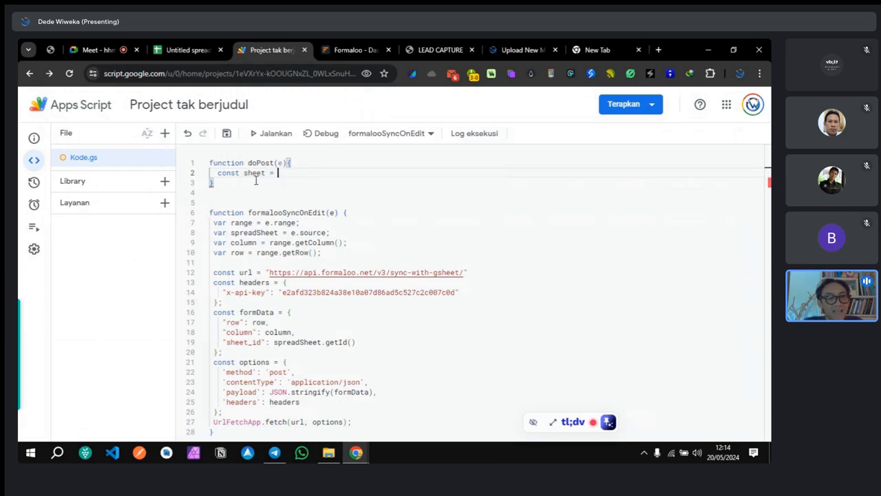
{"action": "type", "text": "S"}
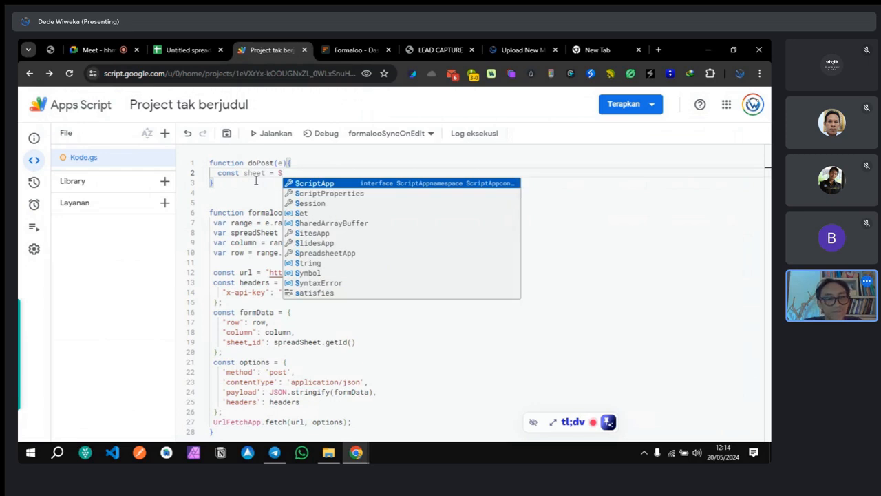
{"action": "type", "text": "pre"}
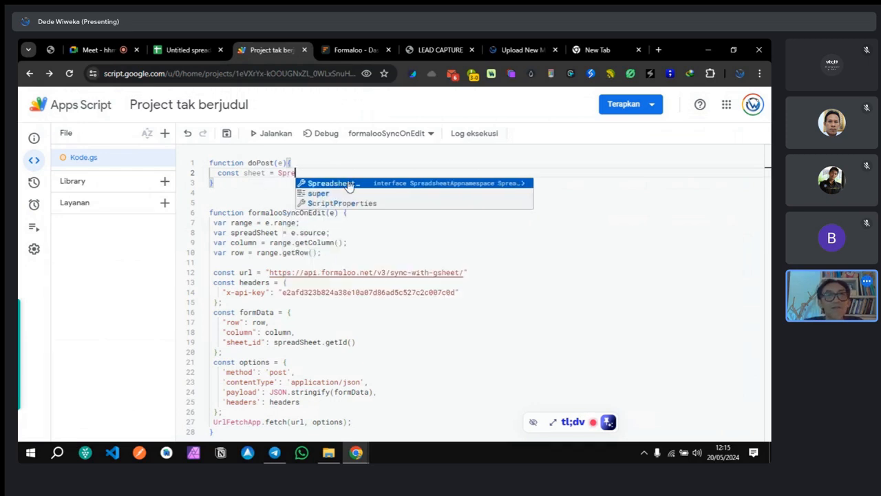
{"action": "left_click", "coordinate": [360, 184]}
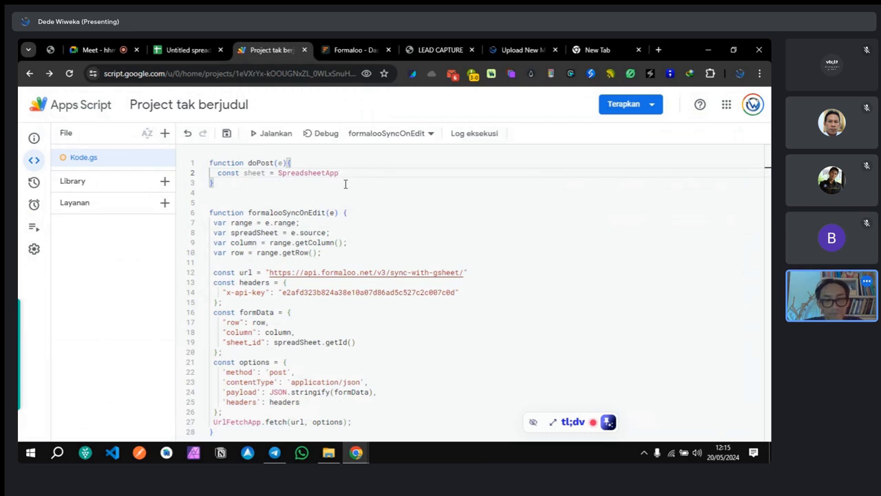
{"action": "type", "text": "."}
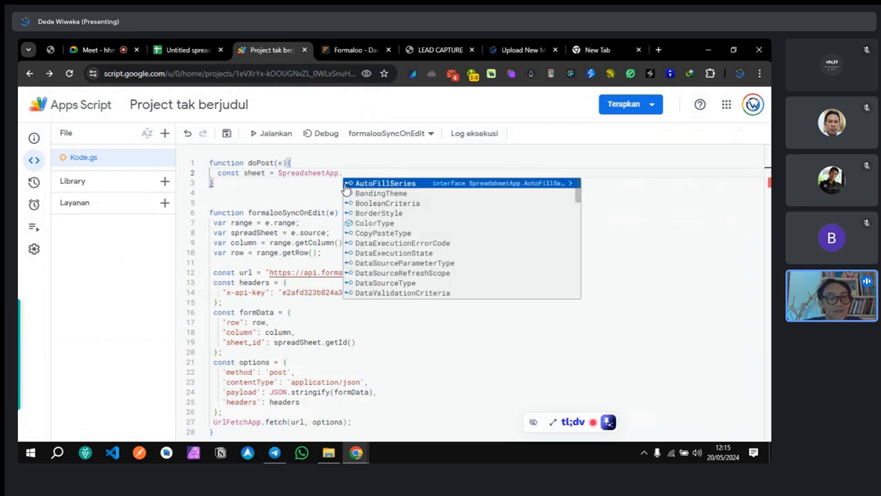
{"action": "type", "text": "get"}
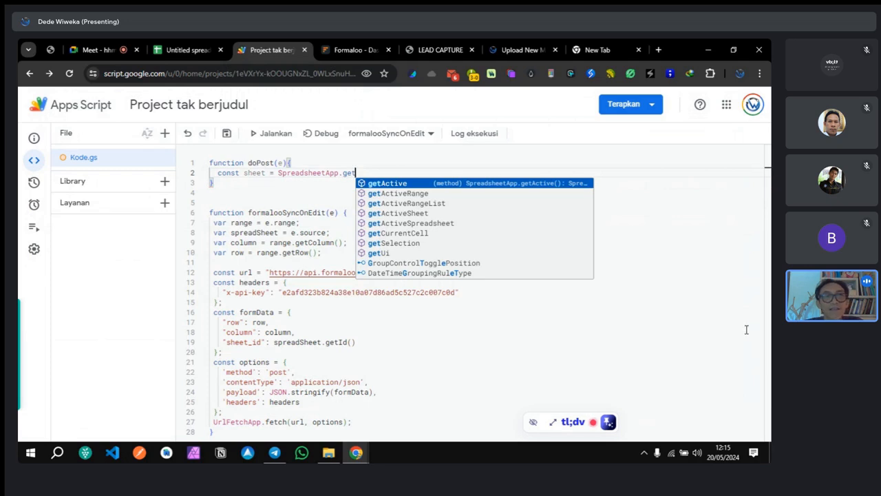
{"action": "left_click", "coordinate": [417, 222]}
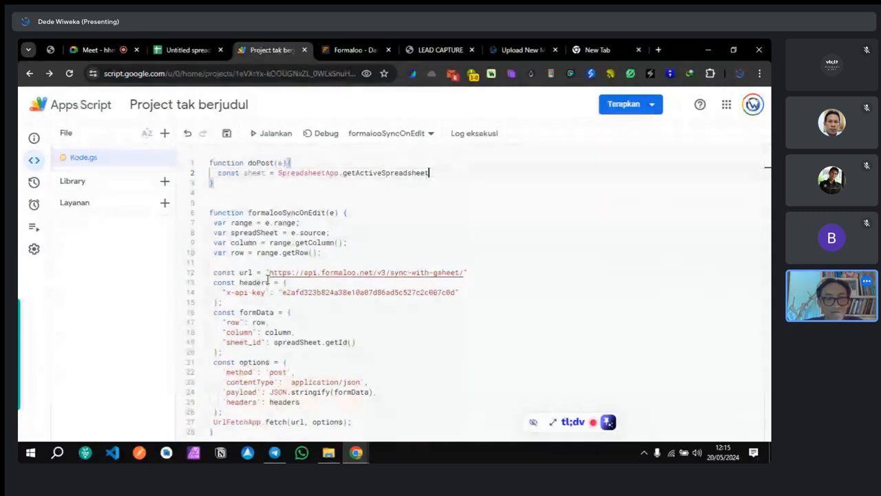
{"action": "type", "text": "().get"}
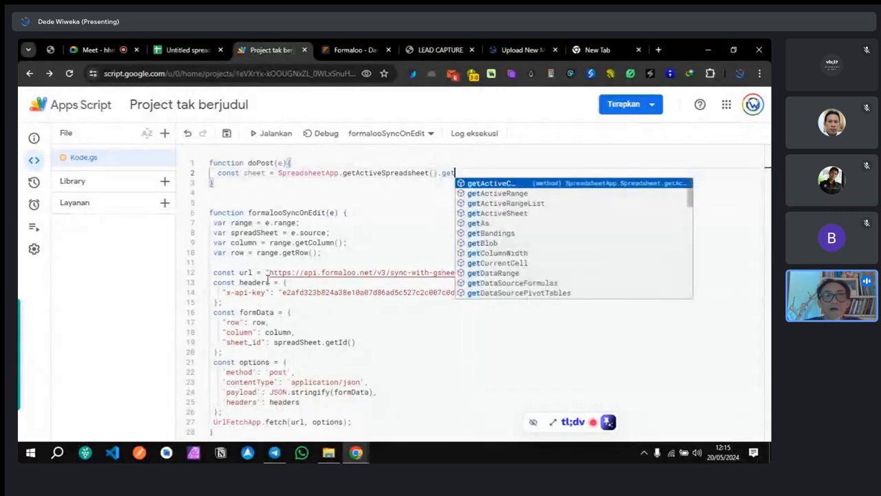
{"action": "scroll", "coordinate": [516, 251], "scroll_direction": "down", "scroll_amount": 1}
{"action": "scroll", "coordinate": [516, 251], "scroll_direction": "down", "scroll_amount": 2}
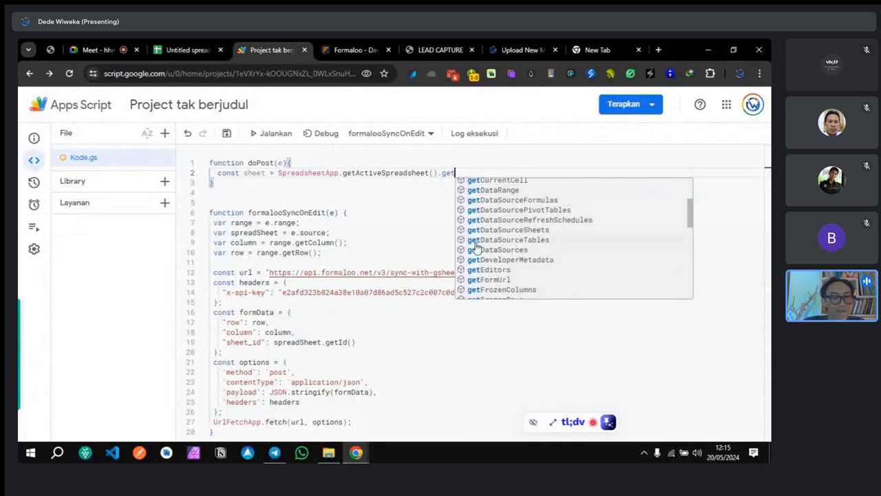
{"action": "type", "text": "Sheet"}
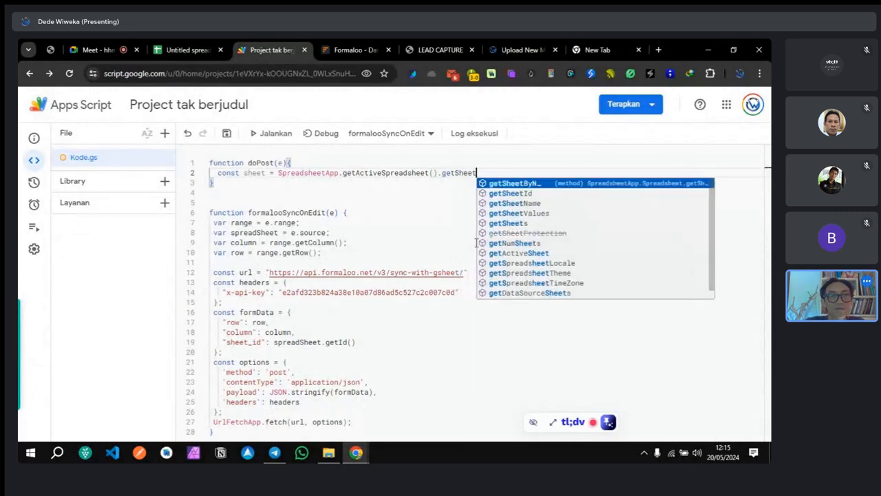
{"action": "type", "text": "By"}
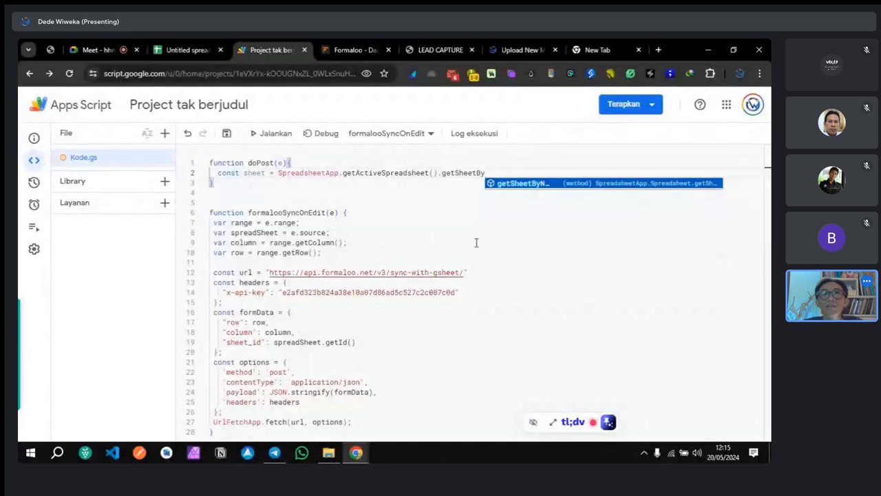
{"action": "left_click", "coordinate": [525, 185]}
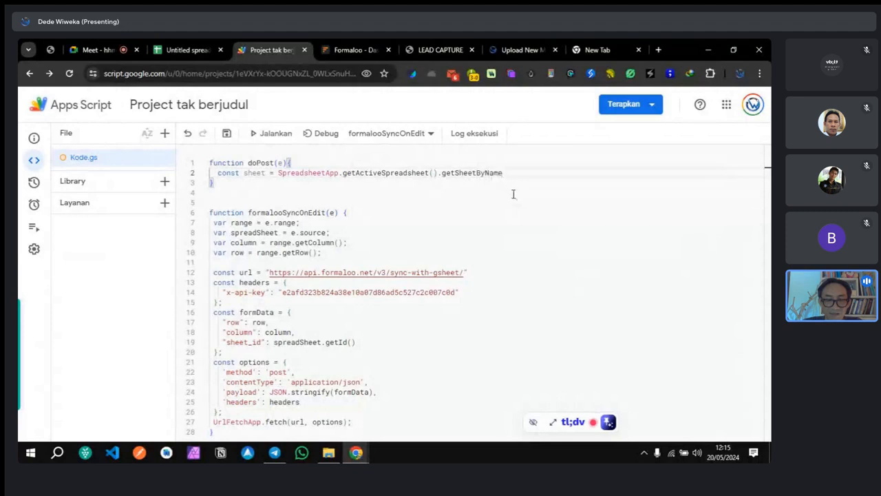
{"action": "type", "text": "('"}
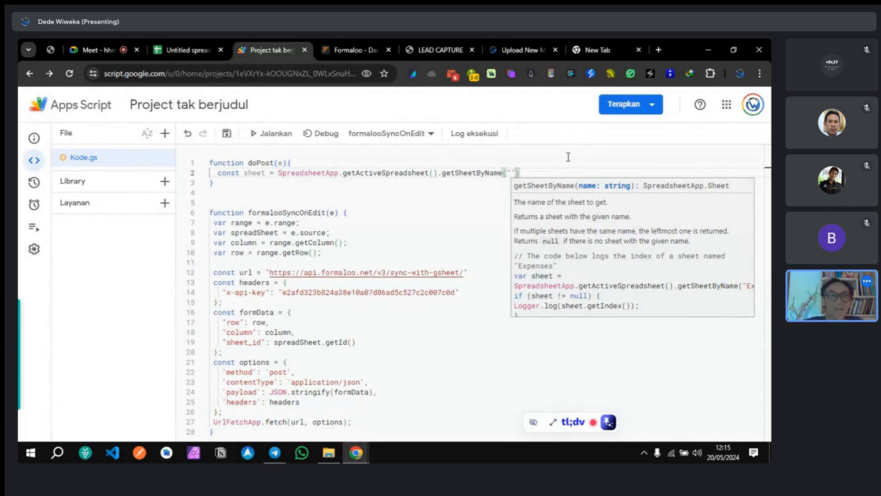
Step: Copy the LEADS tab name and paste it inside getSheetByName's quotes
{"action": "left_click", "coordinate": [194, 50]}
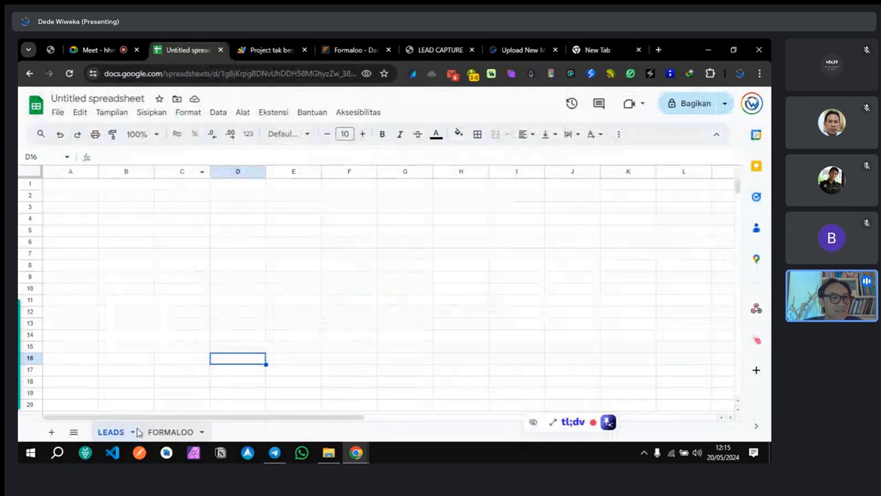
{"action": "double_click", "coordinate": [112, 432]}
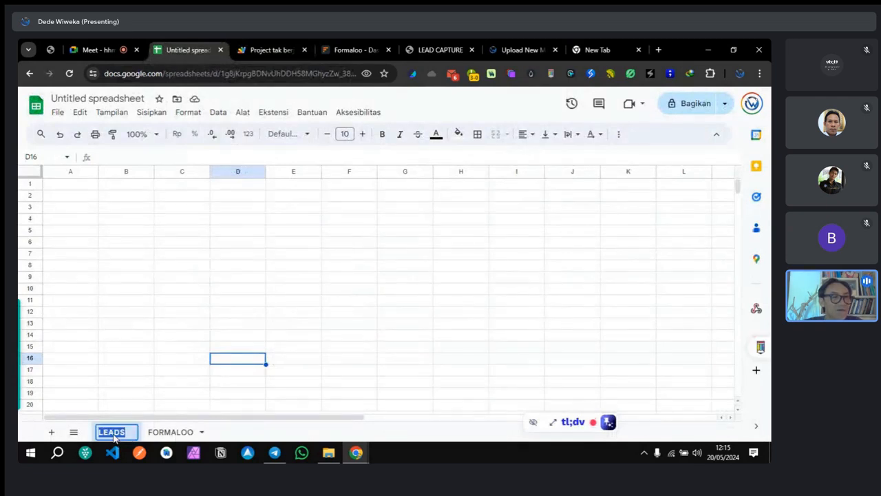
{"action": "right_click", "coordinate": [113, 433]}
{"action": "left_click", "coordinate": [156, 141]}
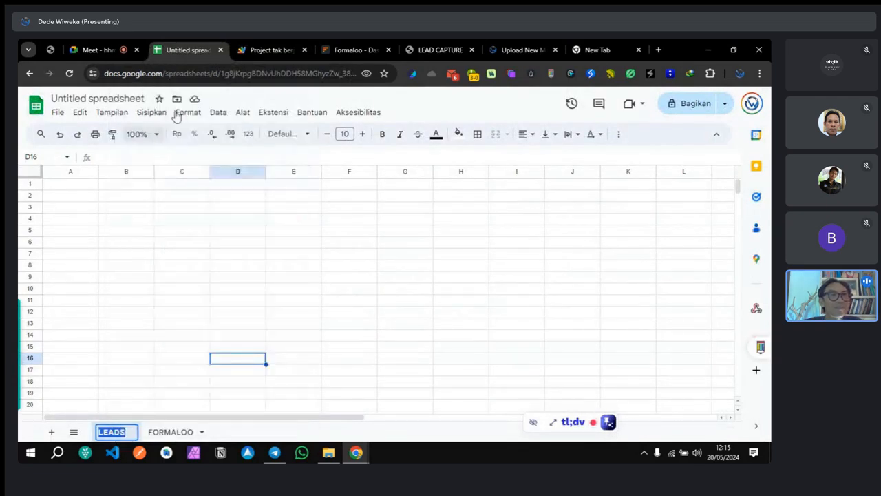
{"action": "left_click", "coordinate": [260, 49]}
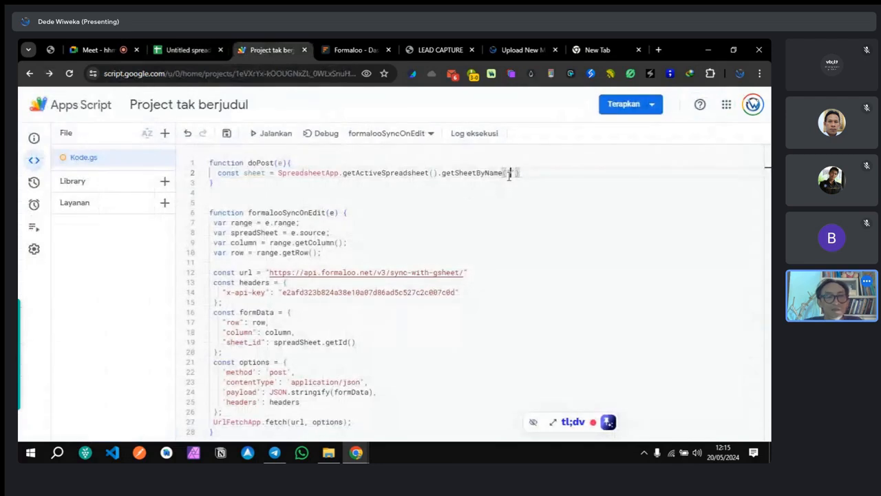
{"action": "right_click", "coordinate": [510, 174]}
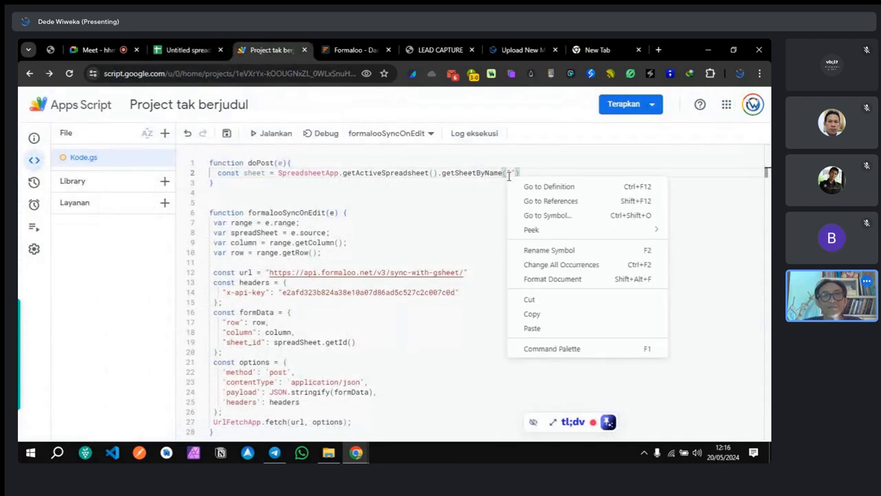
{"action": "left_click", "coordinate": [511, 174]}
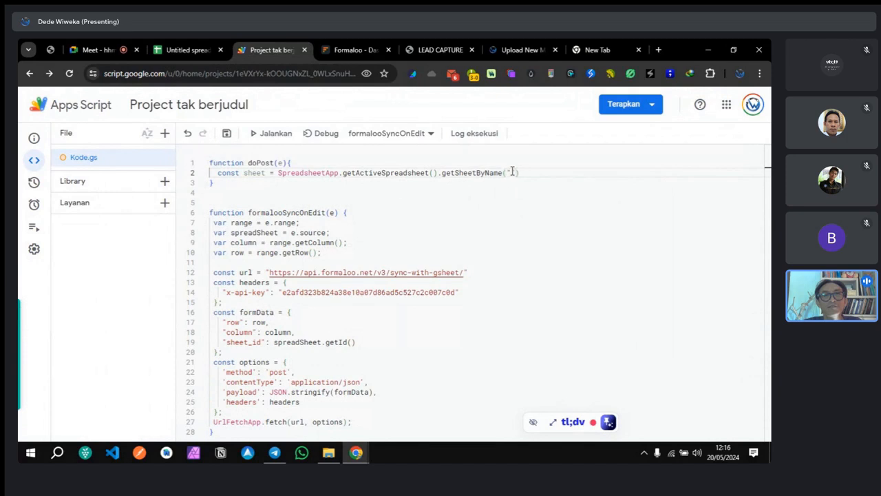
{"action": "right_click", "coordinate": [513, 171]}
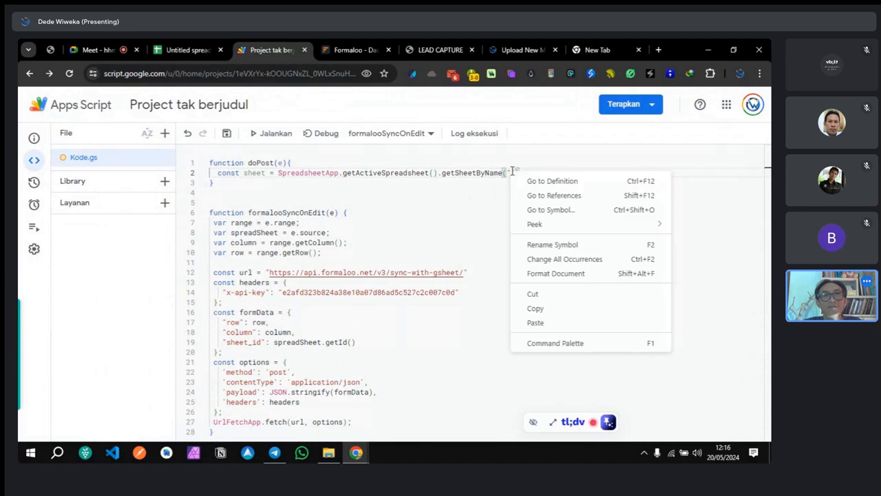
{"action": "left_click", "coordinate": [548, 323]}
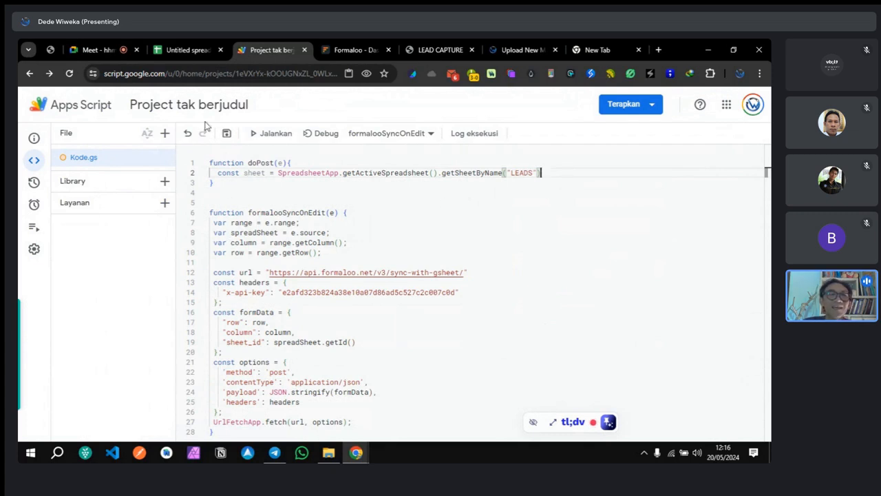
Step: Close the getSheetByName line with ');' and review the unused sheet variable's suggested fixes
{"action": "left_click", "coordinate": [185, 49]}
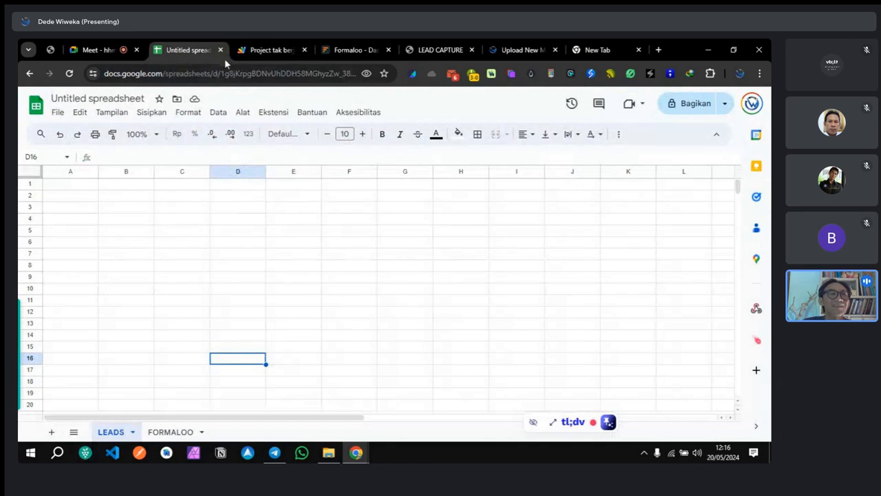
{"action": "left_click", "coordinate": [255, 51]}
{"action": "type", "text": ");"}
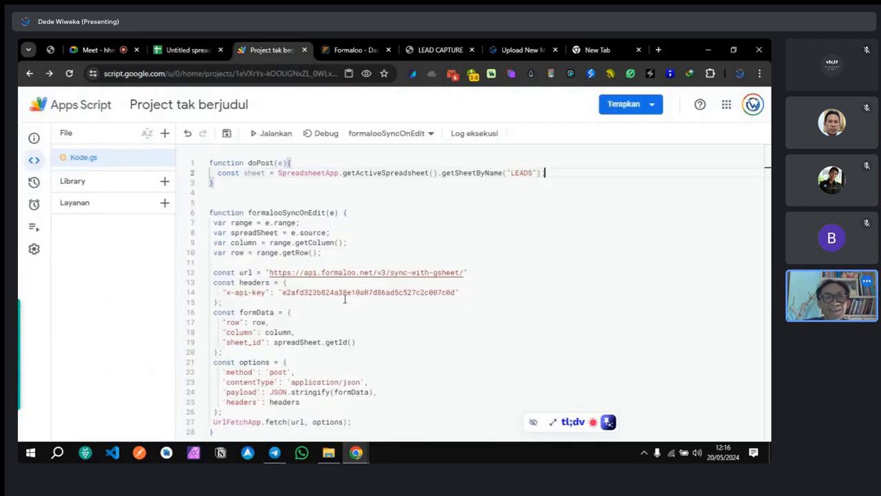
{"action": "double_click", "coordinate": [248, 173]}
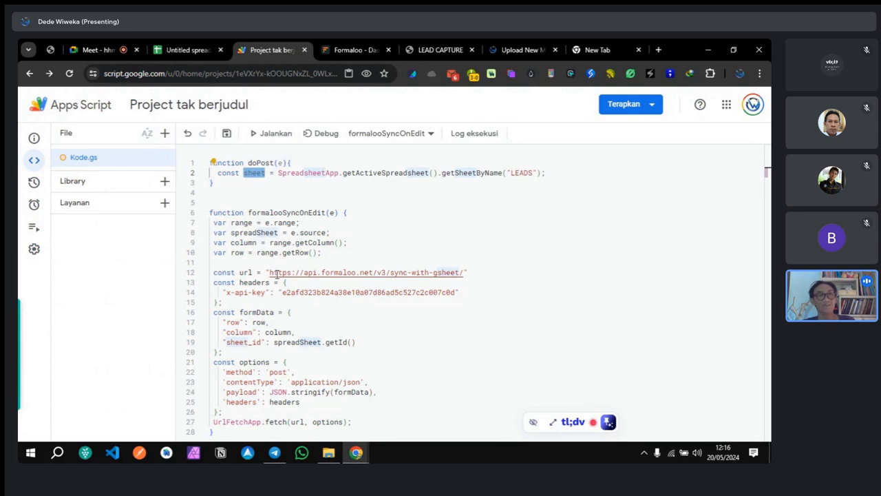
{"action": "left_click", "coordinate": [214, 163]}
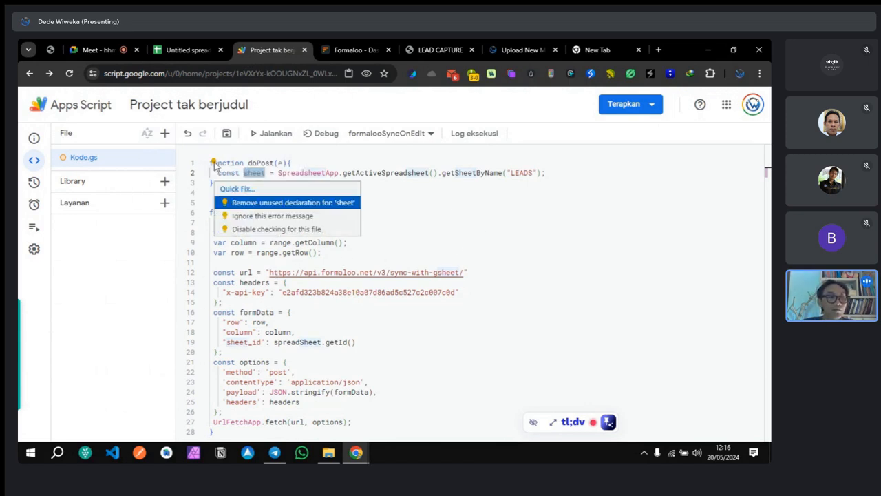
{"action": "left_click", "coordinate": [255, 173]}
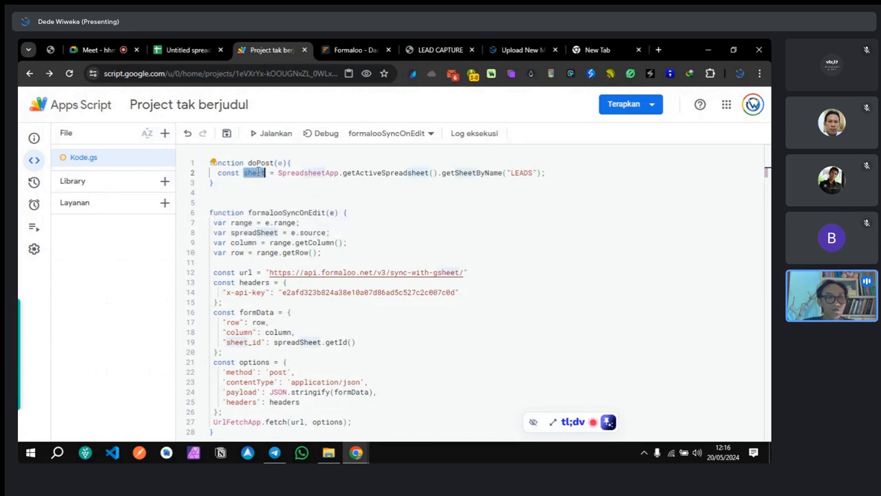
{"action": "left_click", "coordinate": [360, 202]}
Step: Add line 3 to doPost: const name = e.parameter.name
{"action": "left_click", "coordinate": [566, 172]}
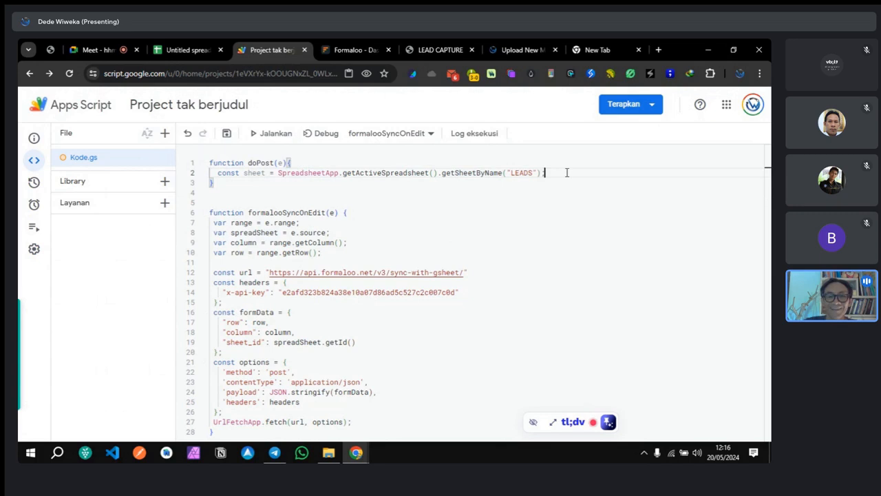
{"action": "key", "text": "Return"}
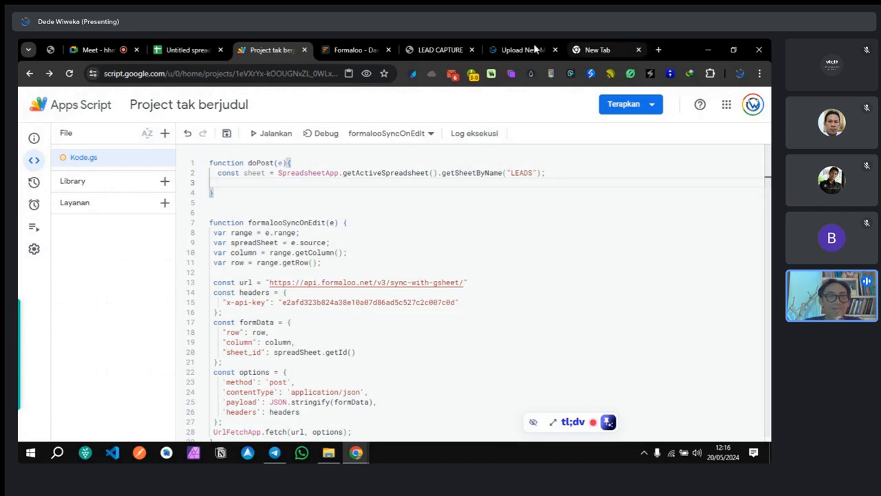
{"action": "type", "text": "c"}
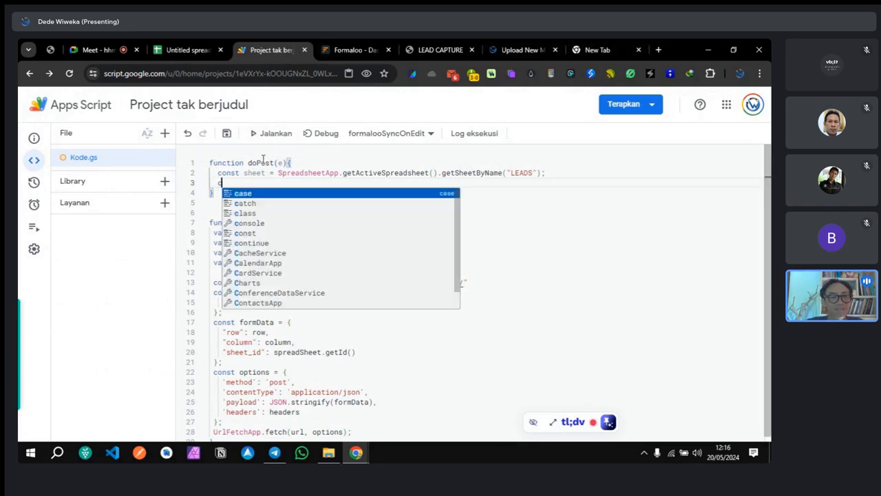
{"action": "type", "text": "ons"}
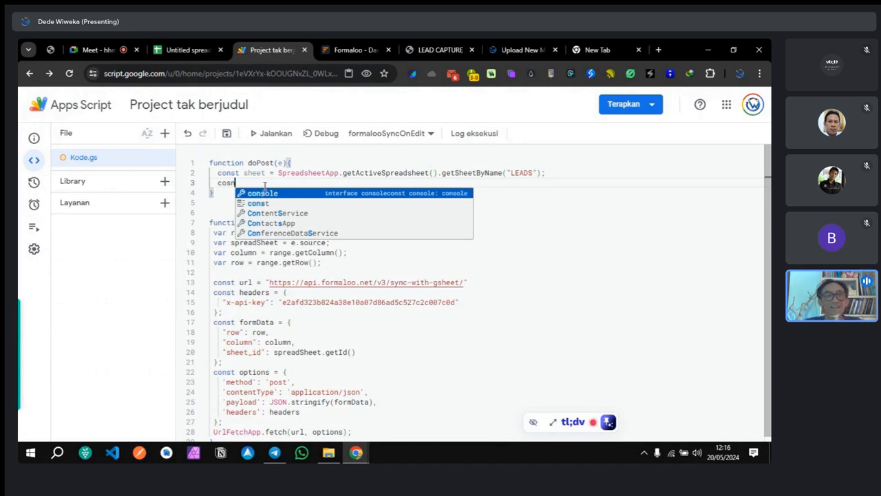
{"action": "key", "text": "Down"}
{"action": "key", "text": "Return"}
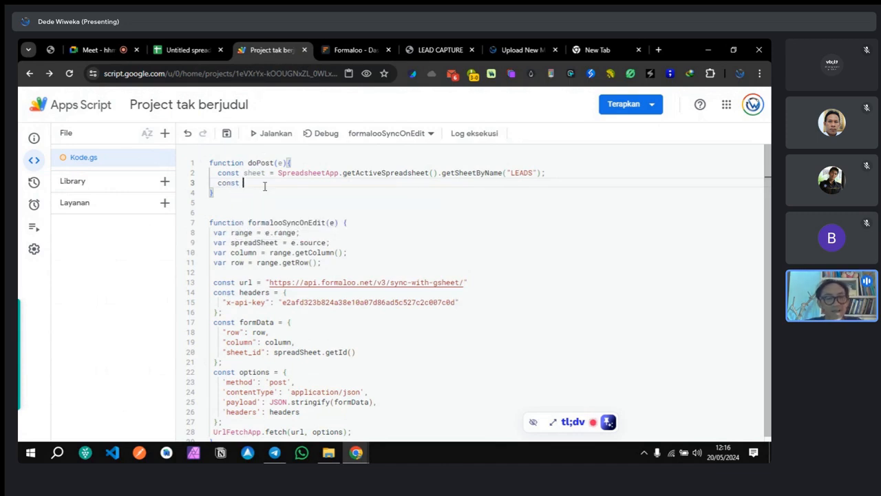
{"action": "type", "text": "name"}
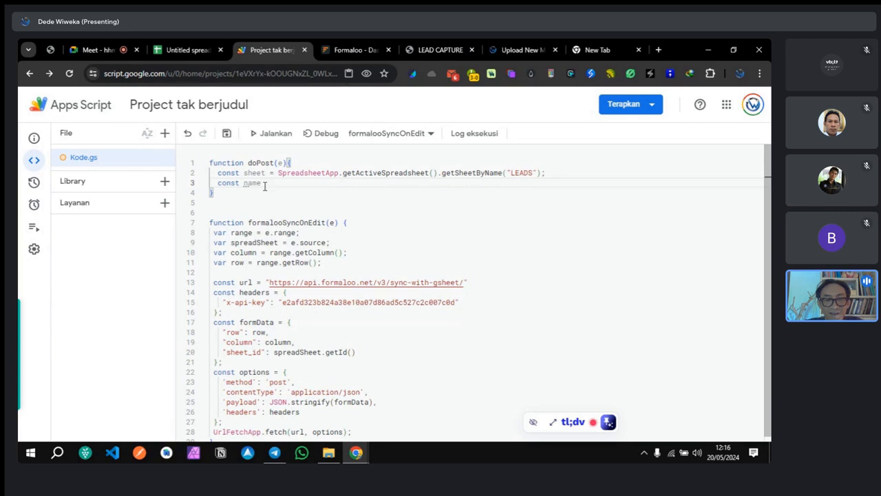
{"action": "type", "text": " ="}
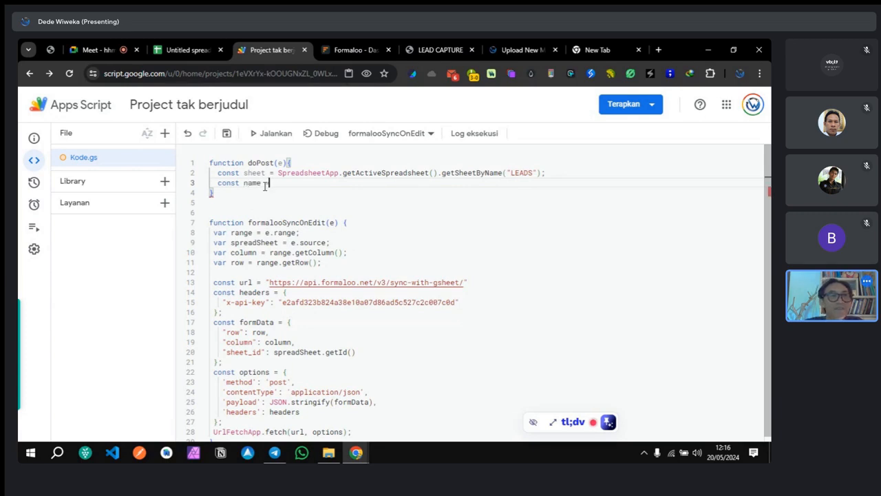
{"action": "double_click", "coordinate": [281, 162]}
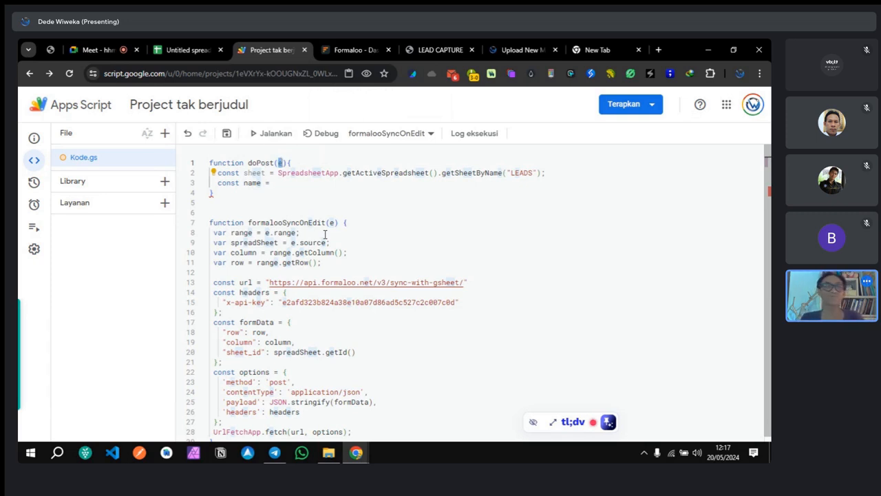
{"action": "left_click", "coordinate": [292, 188]}
{"action": "left_click", "coordinate": [291, 180]}
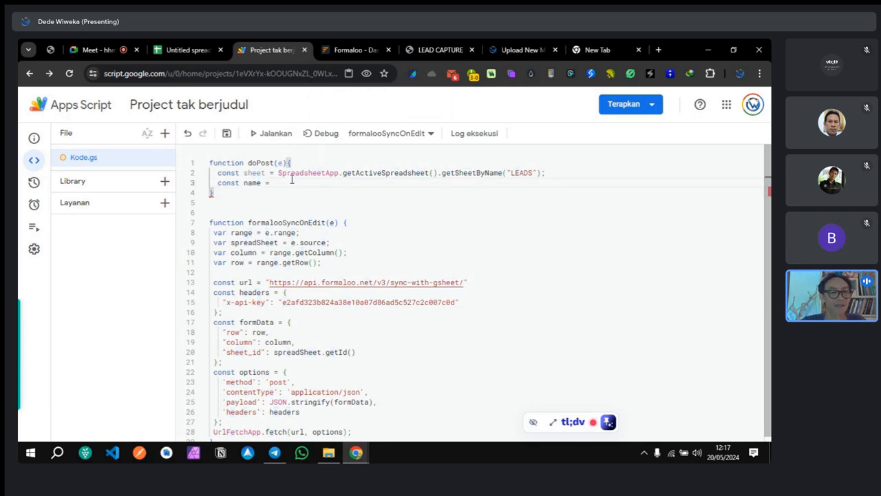
{"action": "type", "text": "e."}
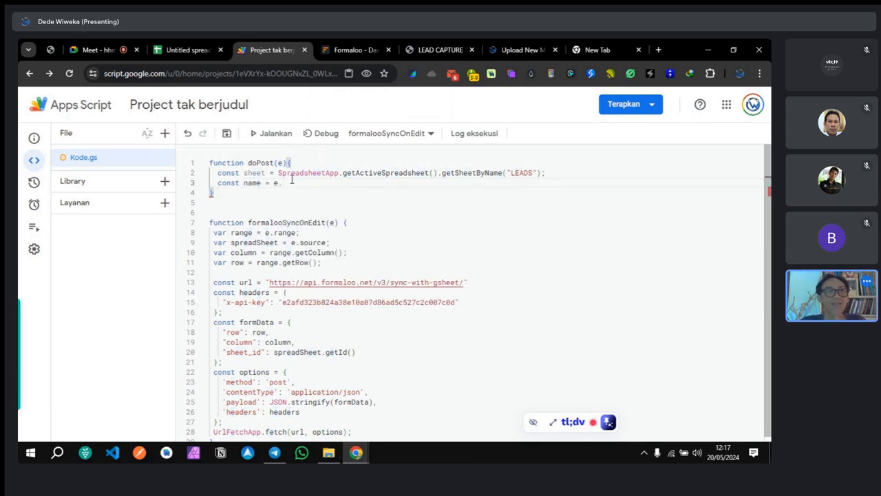
{"action": "type", "text": "pa"}
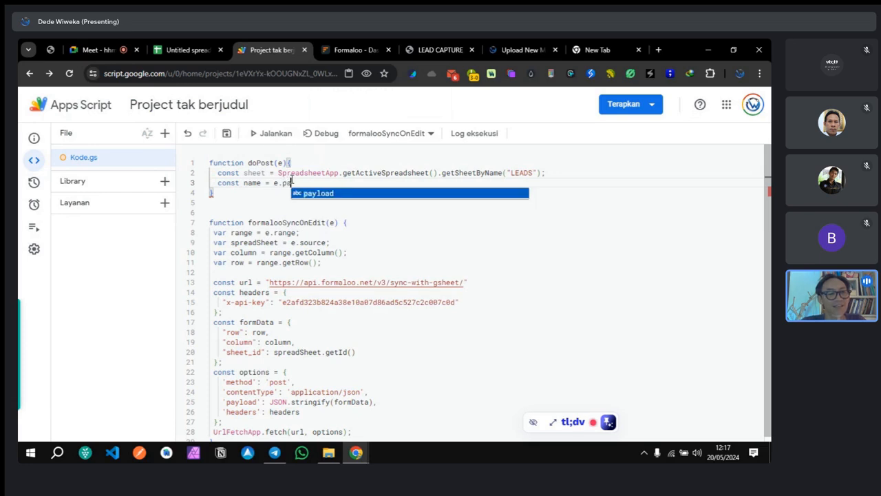
{"action": "type", "text": "ram"}
{"action": "type", "text": "eter"}
{"action": "type", "text": "."}
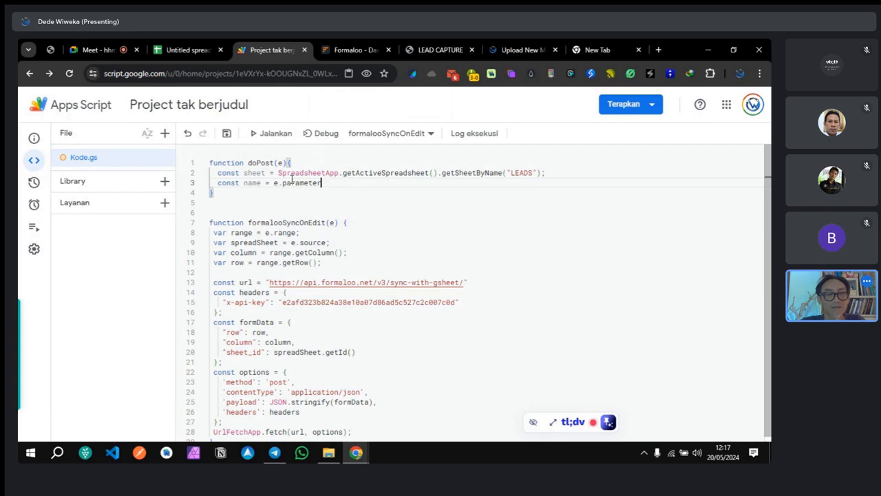
{"action": "type", "text": "name"}
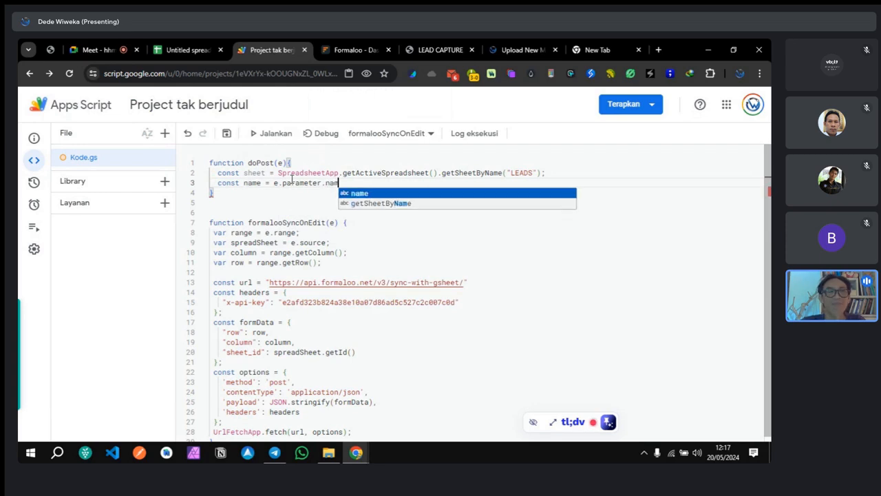
{"action": "left_click", "coordinate": [581, 49]}
{"action": "left_click", "coordinate": [231, 74]}
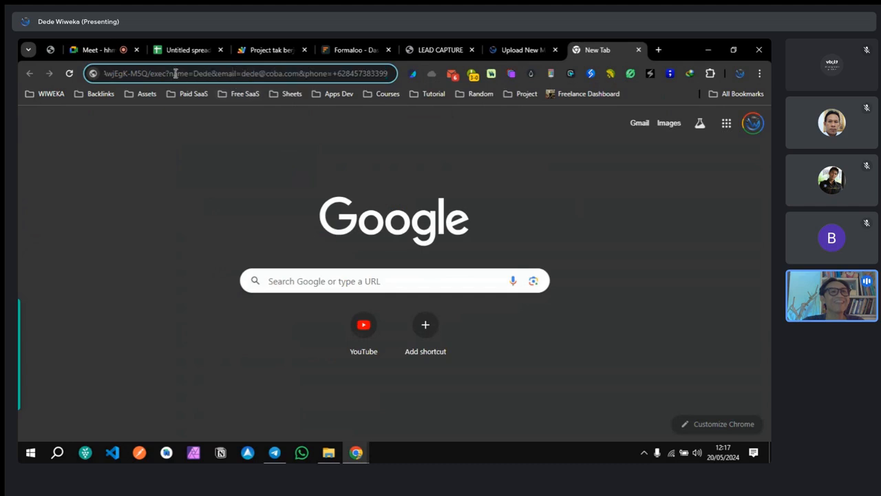
{"action": "left_click_drag", "start_coordinate": [171, 74], "coordinate": [188, 74]}
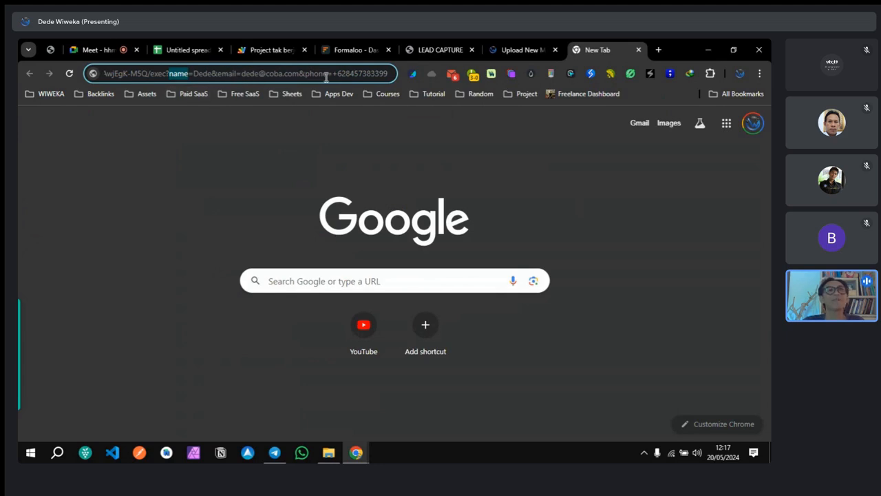
{"action": "left_click", "coordinate": [263, 49]}
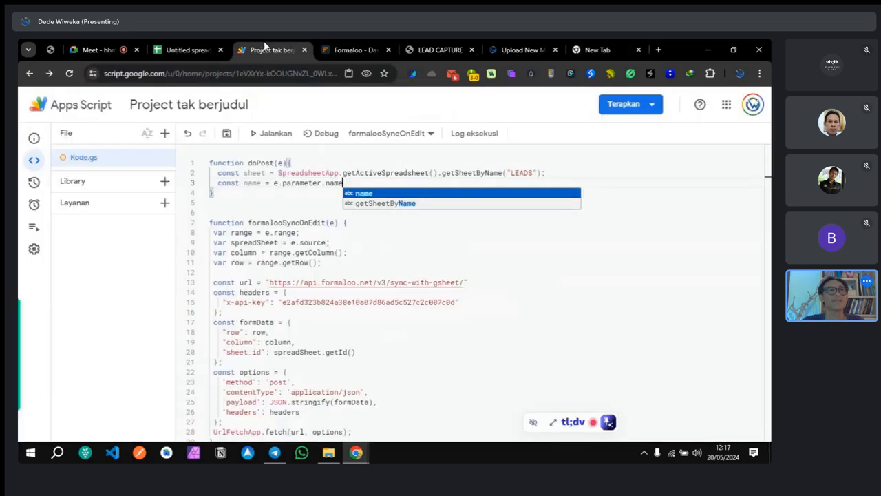
Step: Duplicate the name line twice, changing the copies to read e.parameter.email and e.parameter.phone
{"action": "left_click_drag", "start_coordinate": [343, 183], "coordinate": [218, 182]}
{"action": "key", "text": "ctrl+c"}
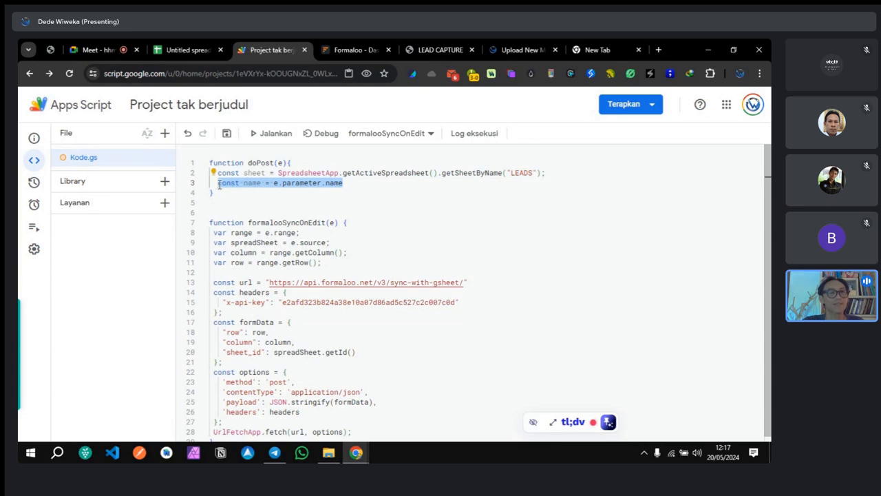
{"action": "left_click", "coordinate": [372, 183]}
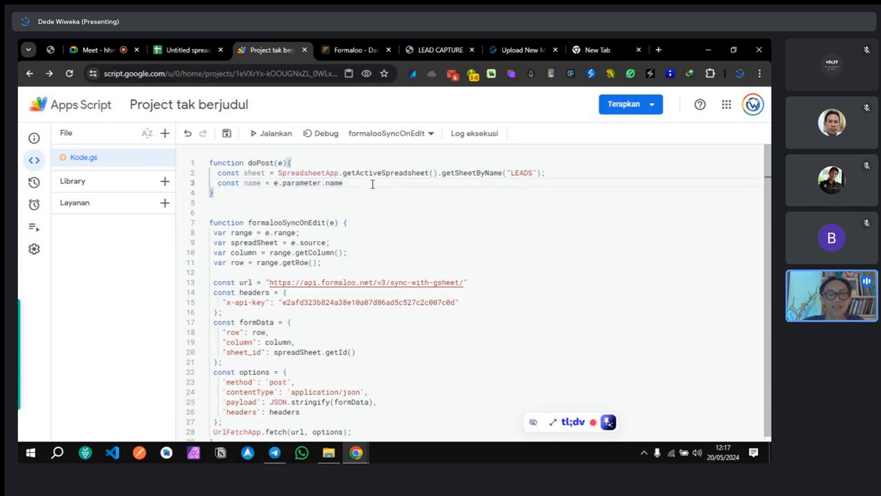
{"action": "key", "text": "Return"}
{"action": "key", "text": "ctrl+v"}
{"action": "key", "text": "Return"}
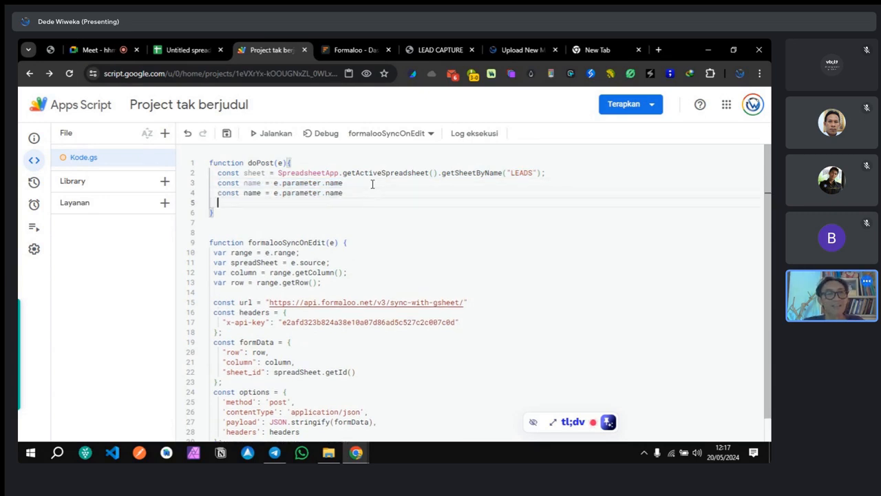
{"action": "key", "text": "ctrl+v"}
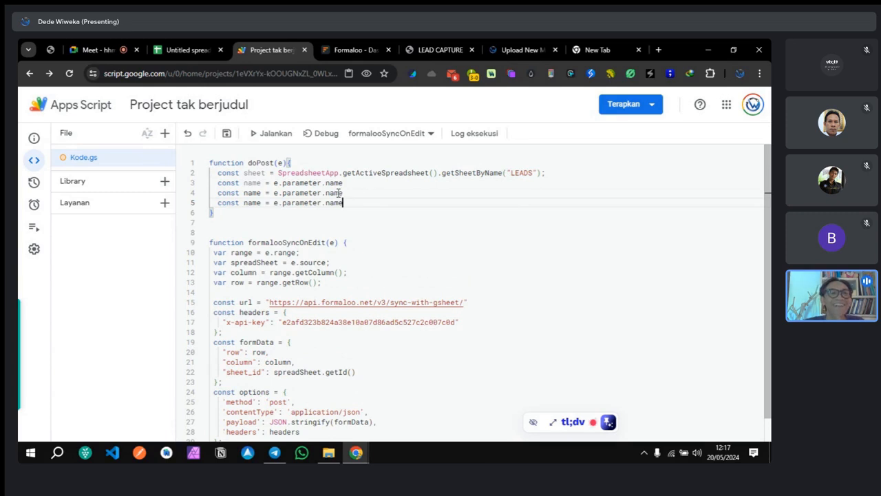
{"action": "double_click", "coordinate": [337, 193]}
{"action": "type", "text": "email"}
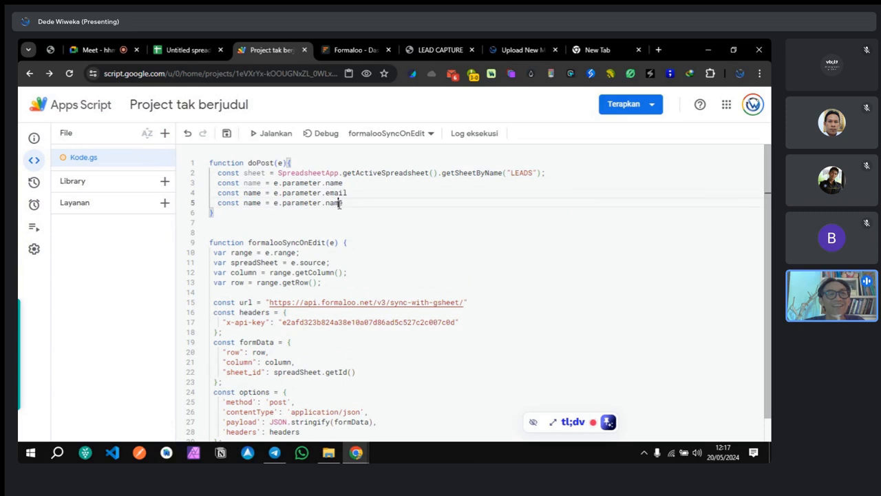
{"action": "double_click", "coordinate": [336, 203]}
{"action": "type", "text": "phone"}
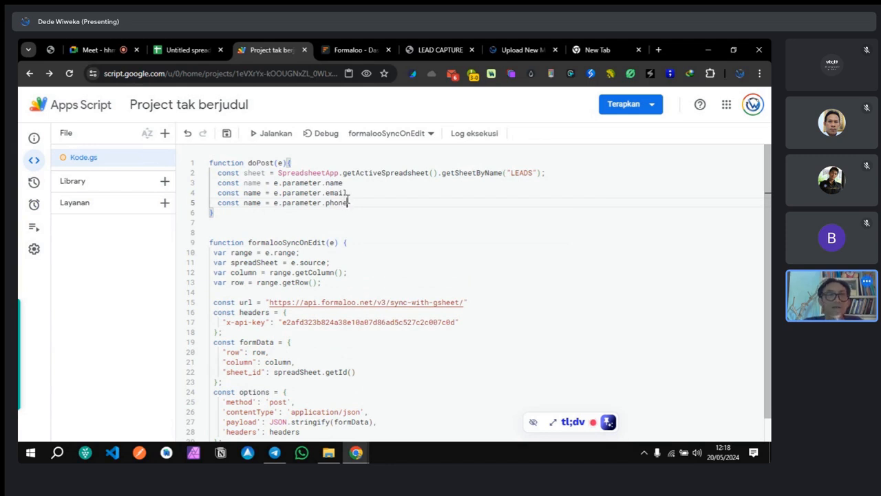
{"action": "key", "text": "Return"}
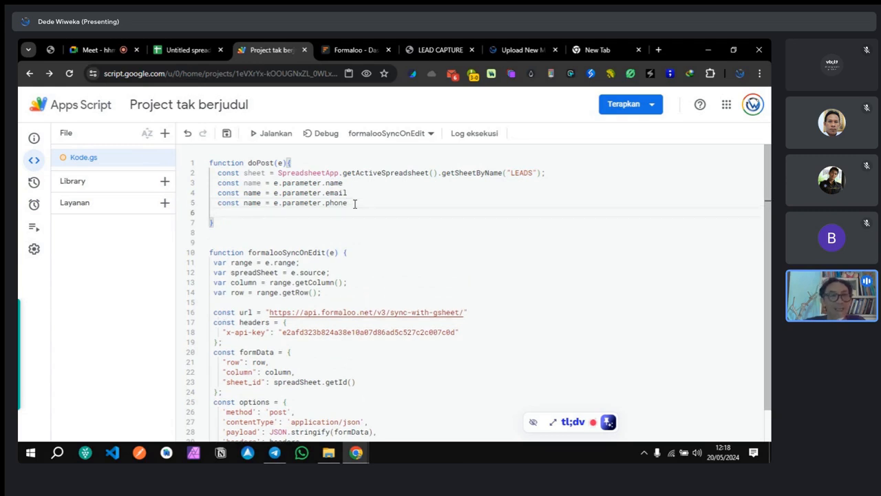
Step: Write sheet.appendRow([name, email, phone]) on line 6 of doPost
{"action": "double_click", "coordinate": [255, 173]}
{"action": "key", "text": "ctrl+c"}
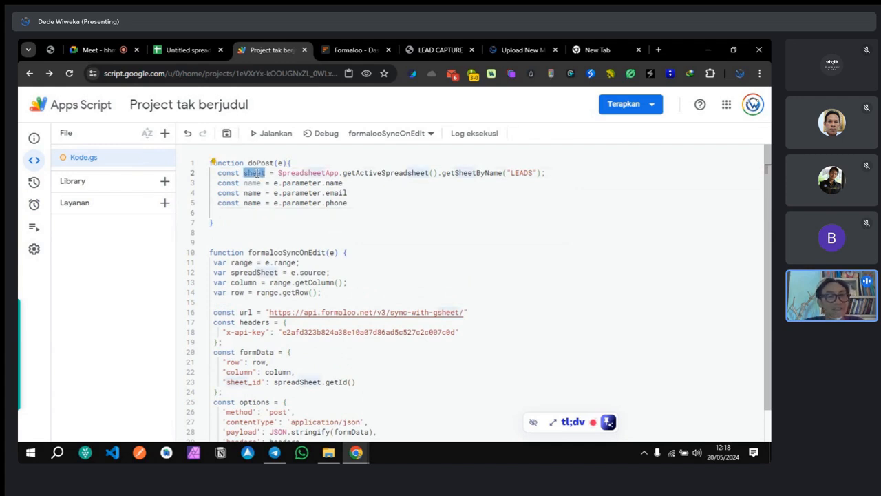
{"action": "left_click", "coordinate": [248, 212]}
{"action": "key", "text": "ctrl+v"}
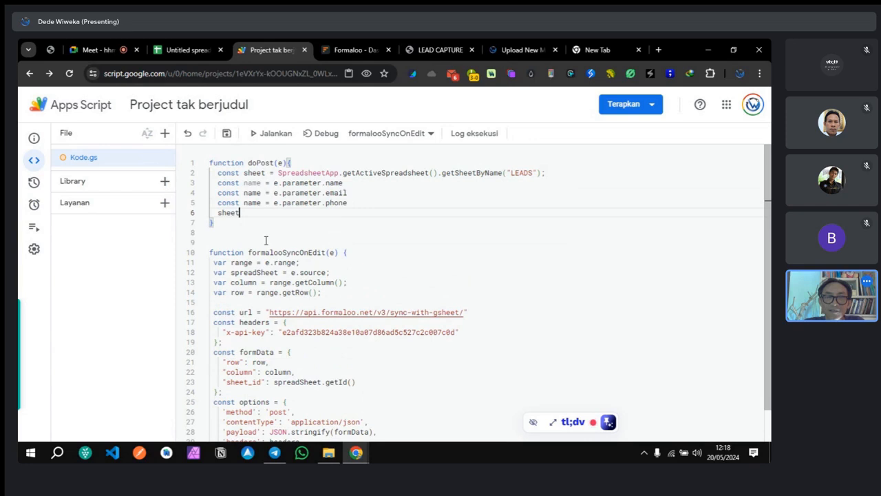
{"action": "type", "text": "."}
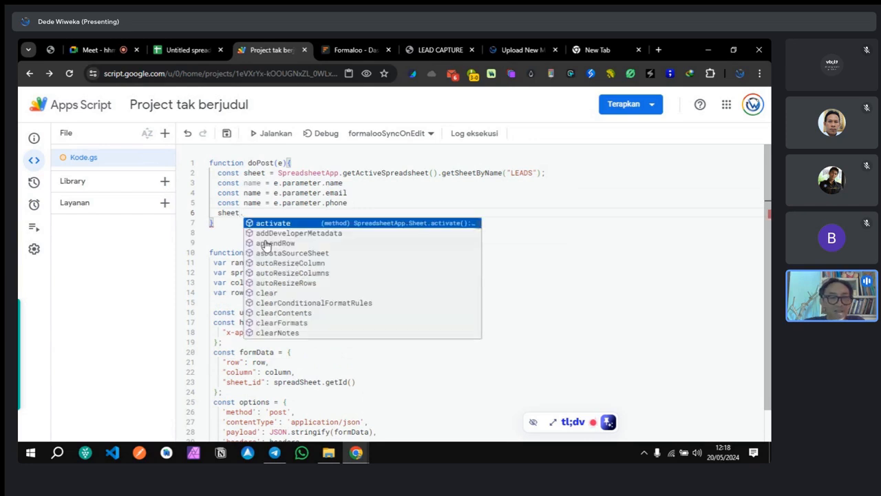
{"action": "type", "text": "appen"}
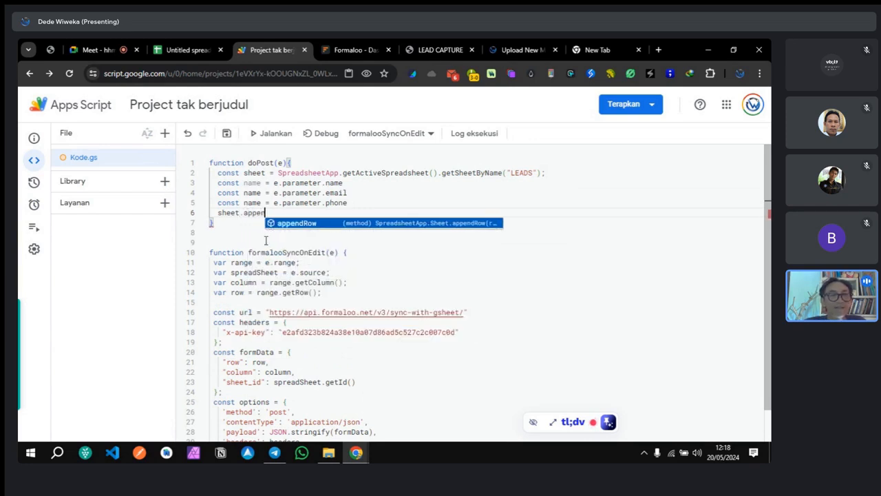
{"action": "left_click", "coordinate": [288, 224]}
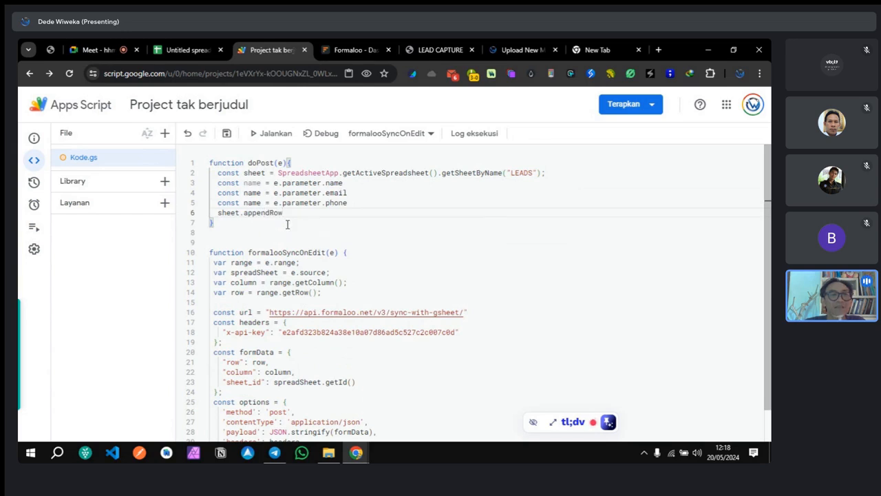
{"action": "type", "text": "("}
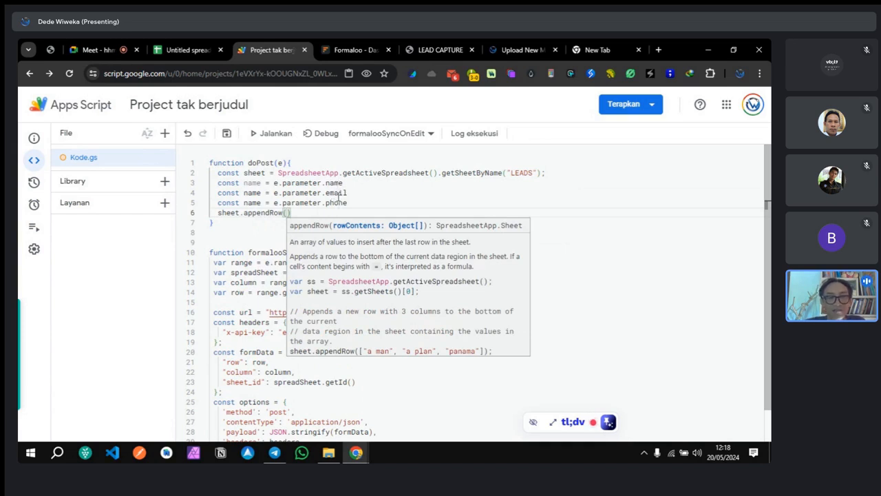
{"action": "type", "text": "["}
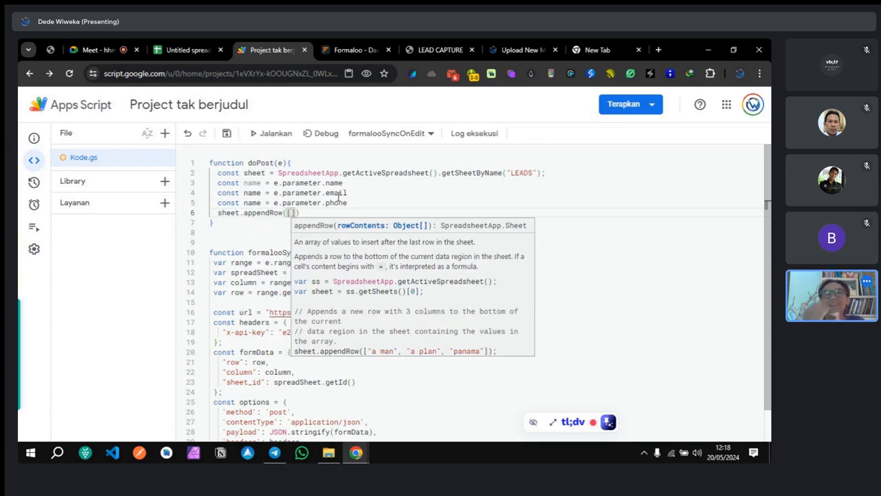
{"action": "type", "text": "name"}
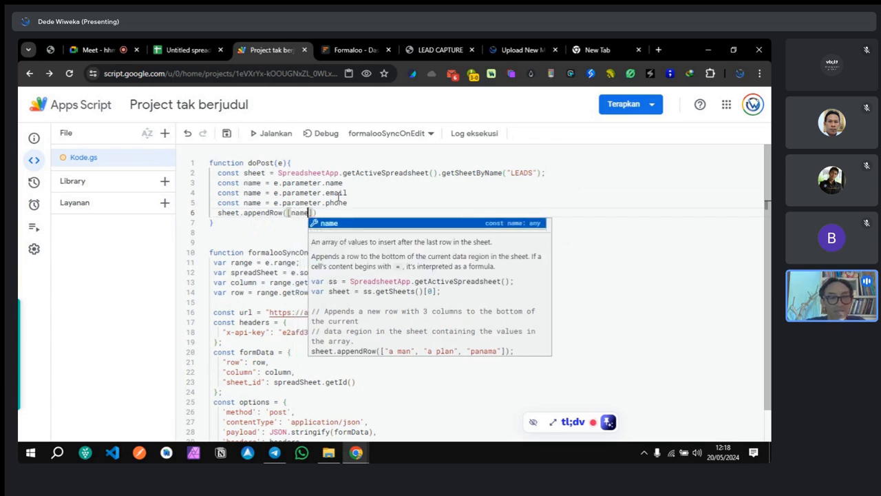
{"action": "type", "text": ", email"}
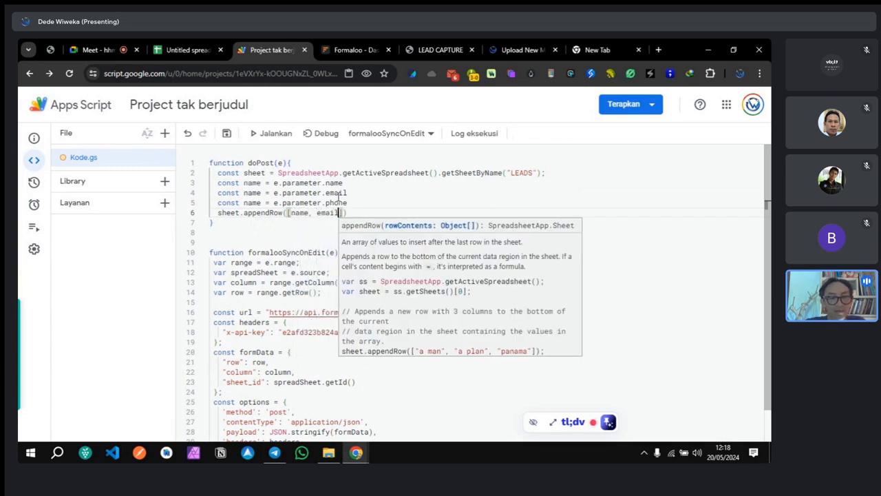
{"action": "type", "text": ", phone"}
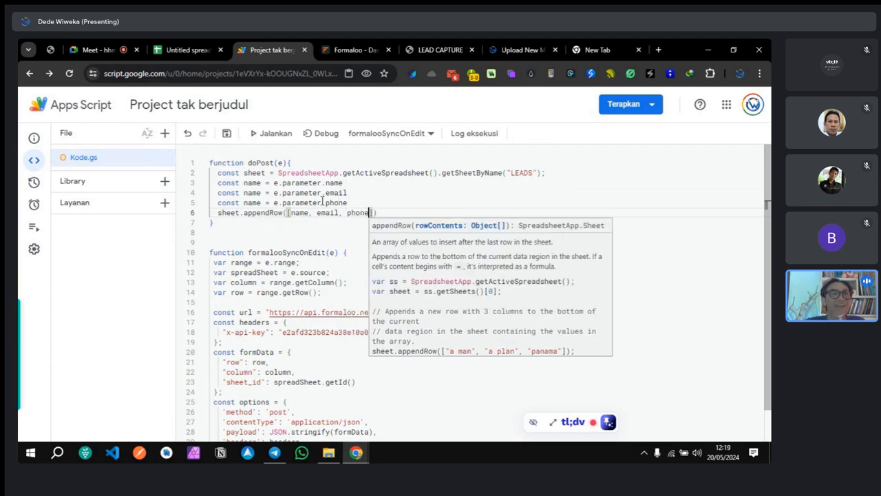
{"action": "left_click", "coordinate": [291, 252]}
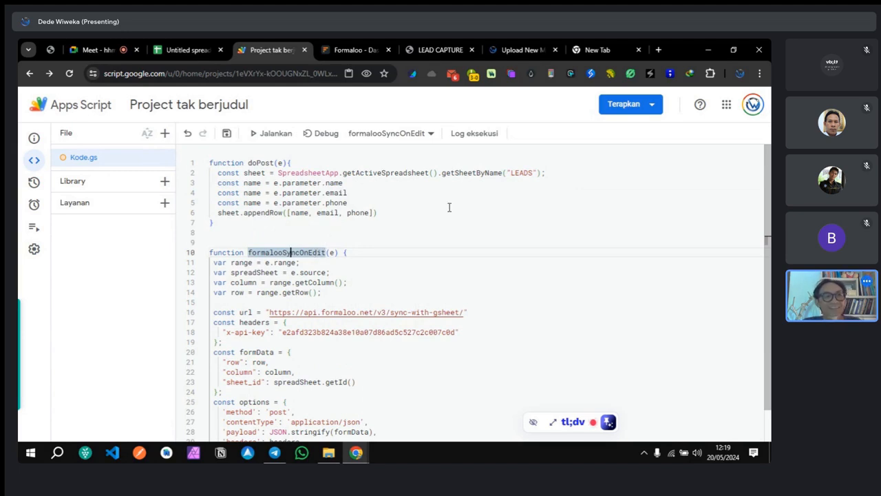
Step: Add return ContentService.createTextOutput(200) as line 7 of doPost and save the project
{"action": "left_click", "coordinate": [398, 213]}
{"action": "key", "text": "Return"}
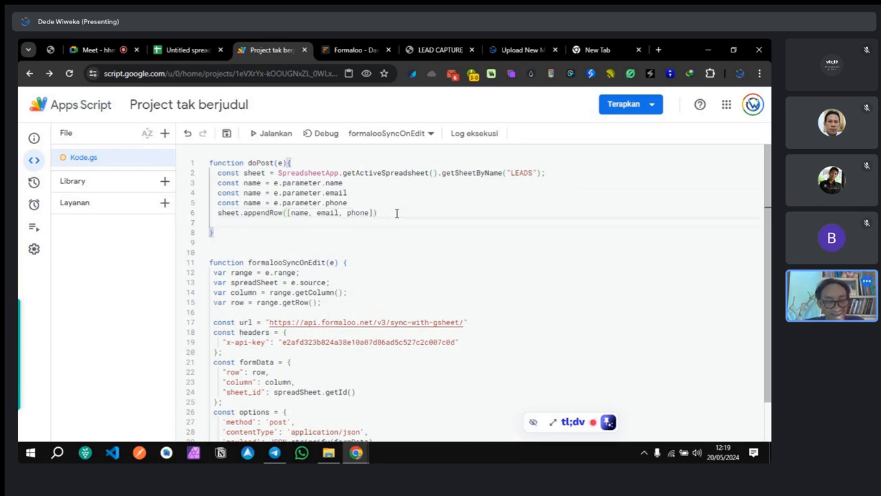
{"action": "type", "text": "retur"}
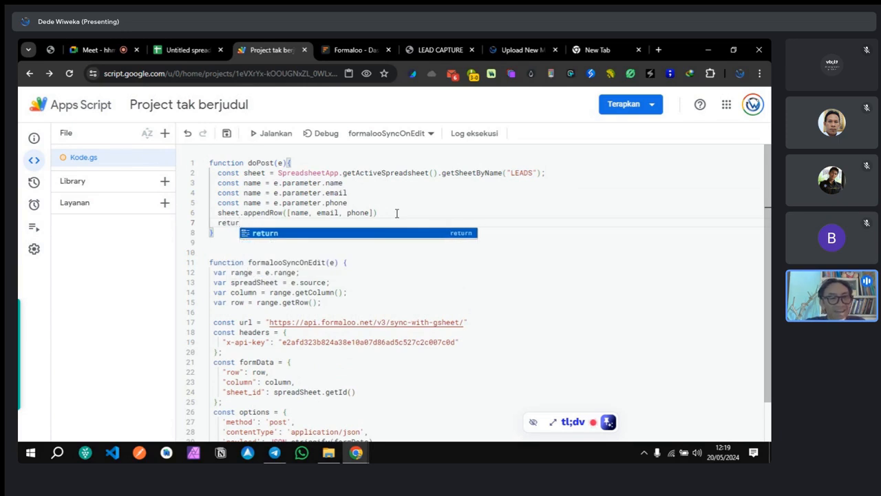
{"action": "type", "text": "n"}
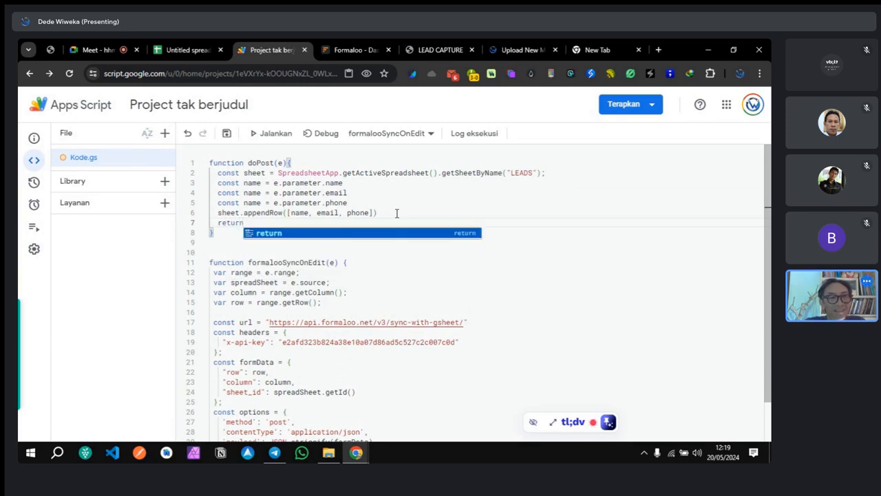
{"action": "type", "text": "(200)"}
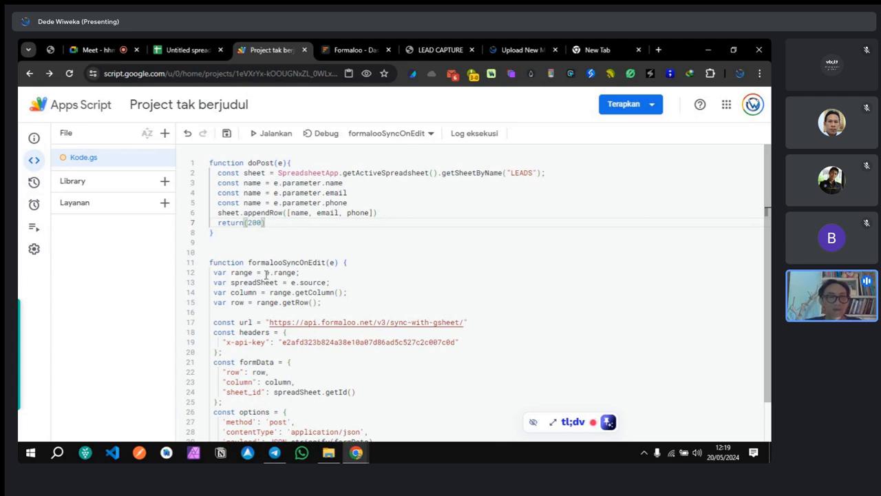
{"action": "left_click", "coordinate": [243, 222]}
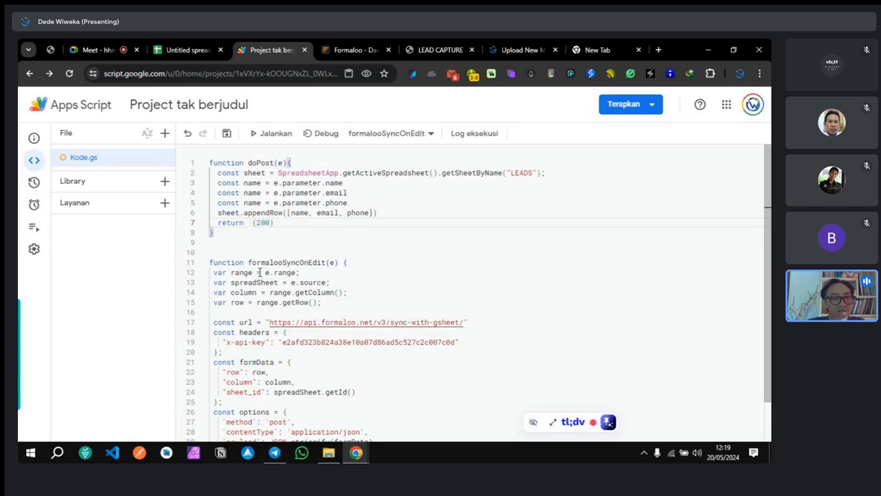
{"action": "type", "text": "Con"}
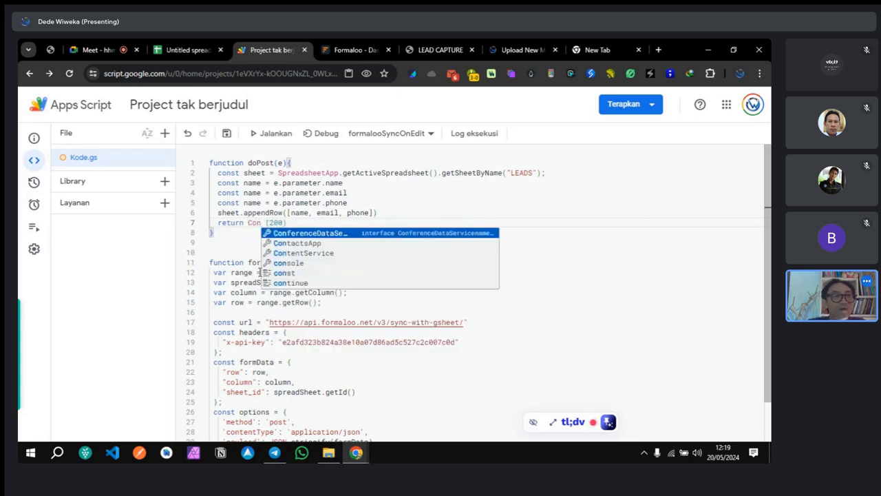
{"action": "type", "text": "ten"}
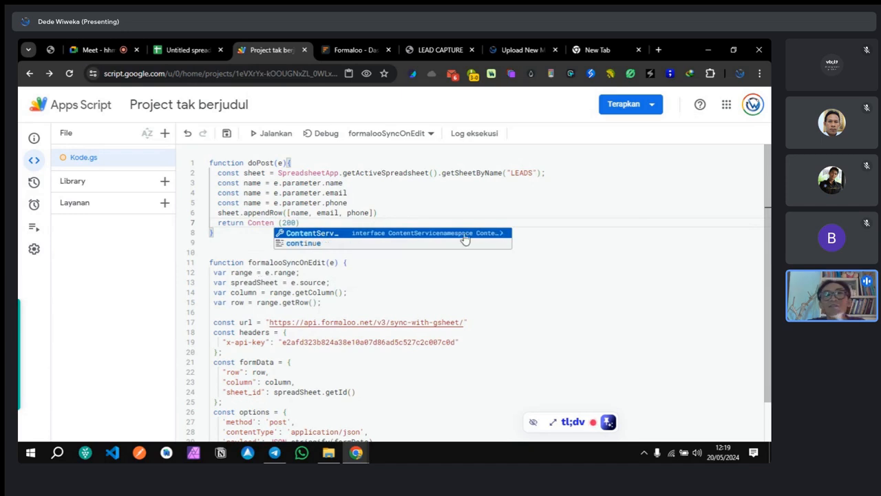
{"action": "left_click", "coordinate": [427, 233]}
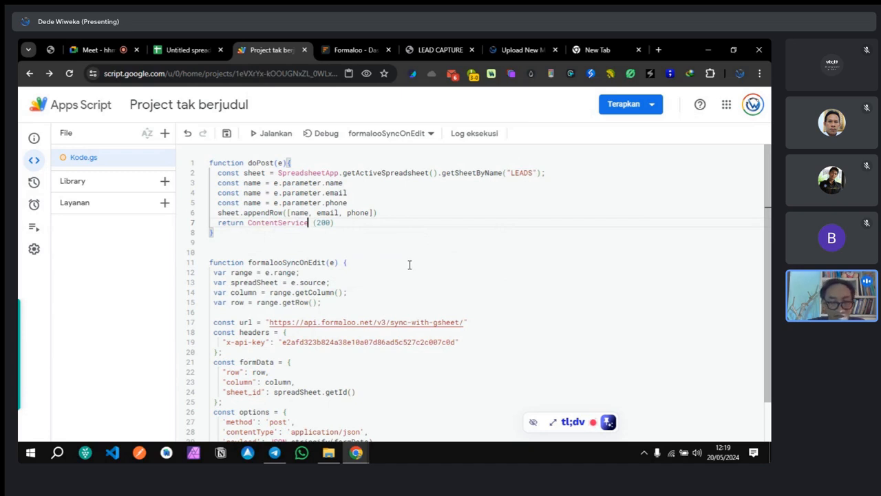
{"action": "type", "text": "."}
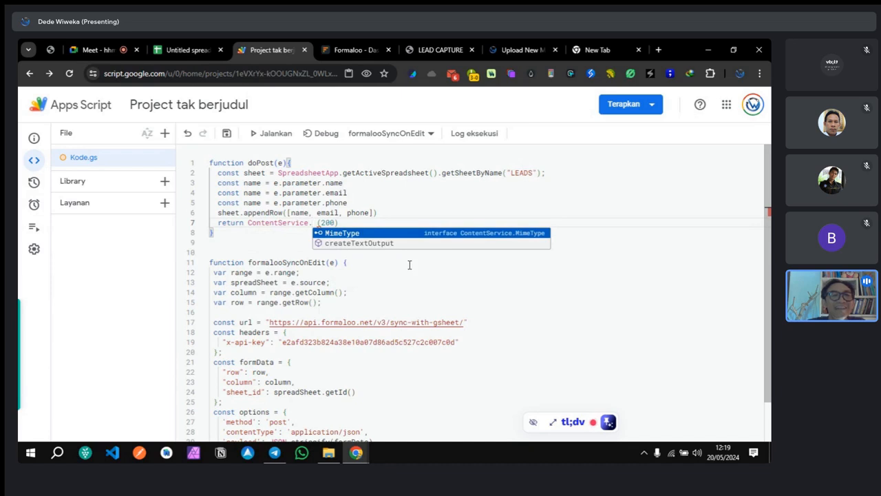
{"action": "left_click", "coordinate": [347, 244]}
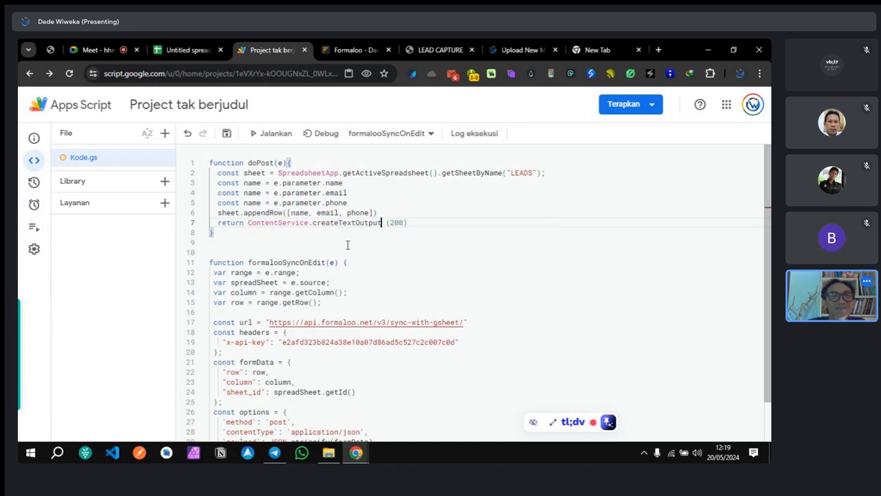
{"action": "key", "text": "BackSpace"}
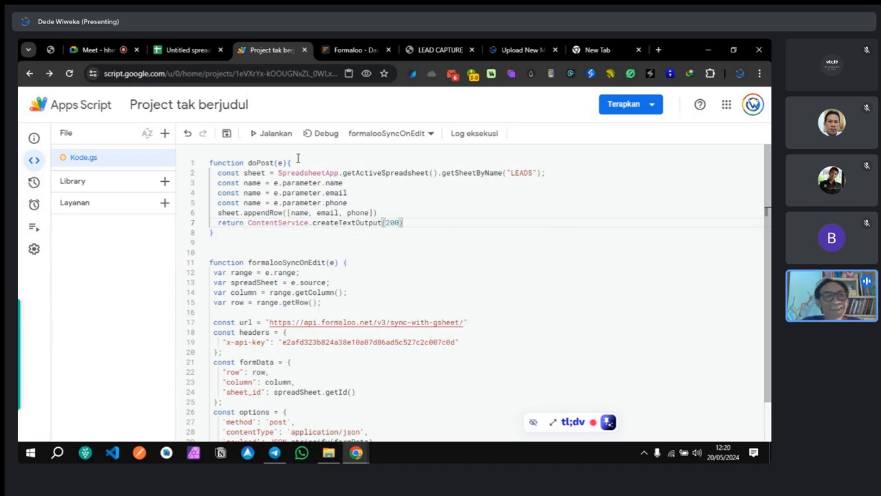
{"action": "left_click", "coordinate": [226, 133]}
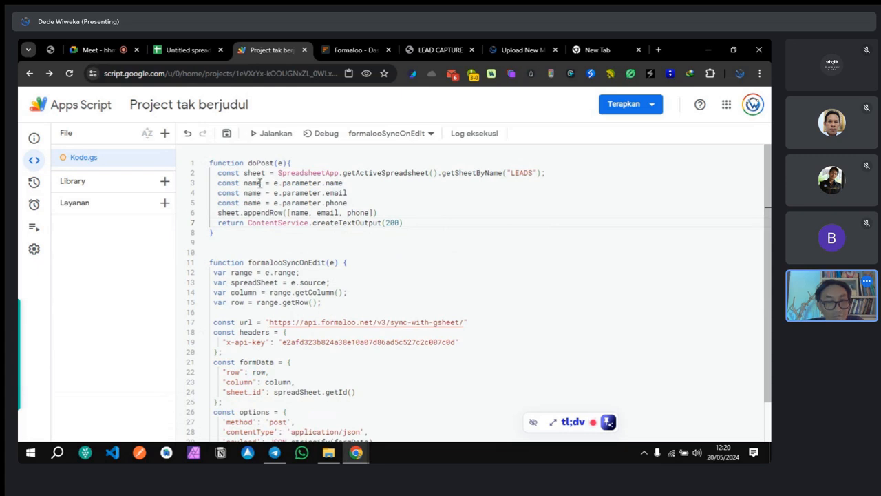
Step: Rename the duplicate const name on lines 4 and 5 to email and phone, then save
{"action": "double_click", "coordinate": [252, 193]}
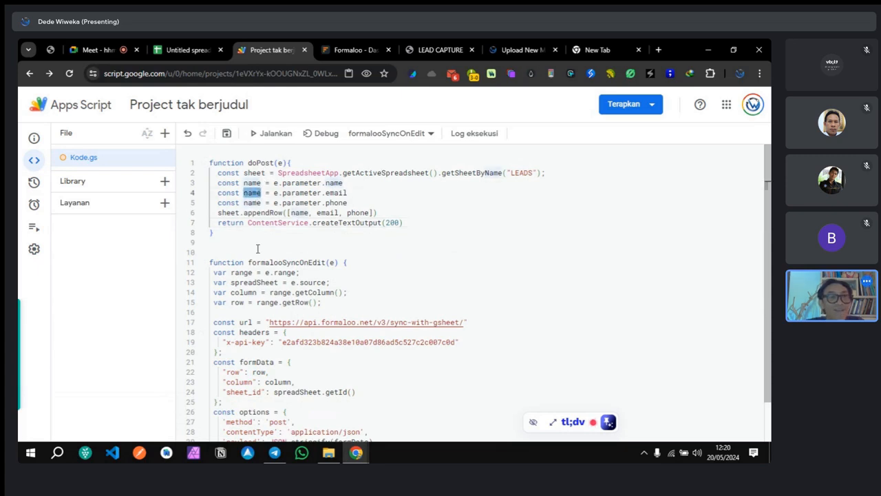
{"action": "type", "text": "email"}
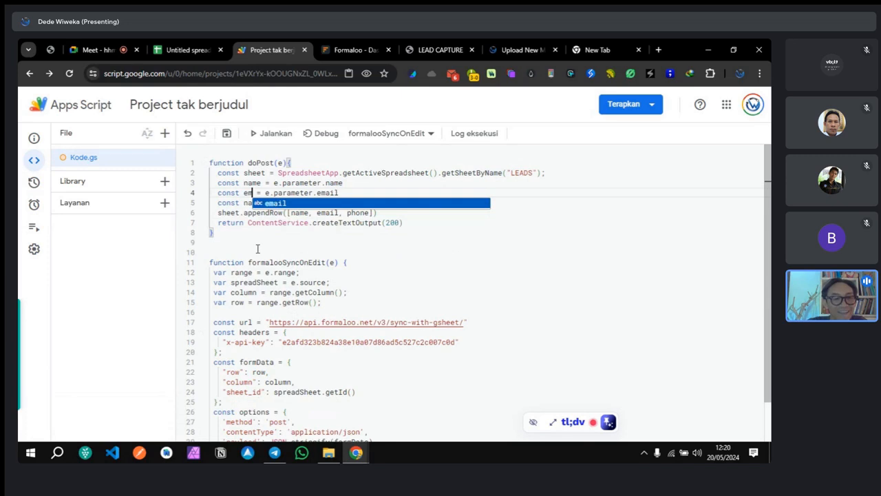
{"action": "double_click", "coordinate": [258, 202]}
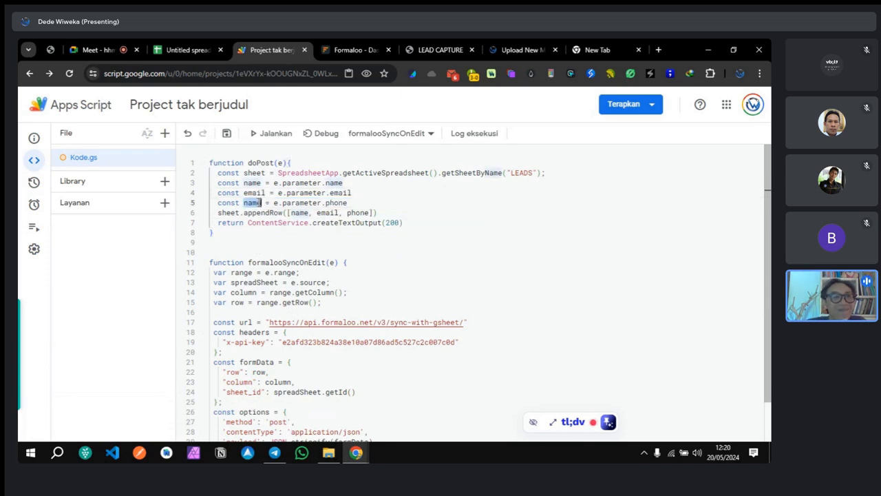
{"action": "type", "text": "phone"}
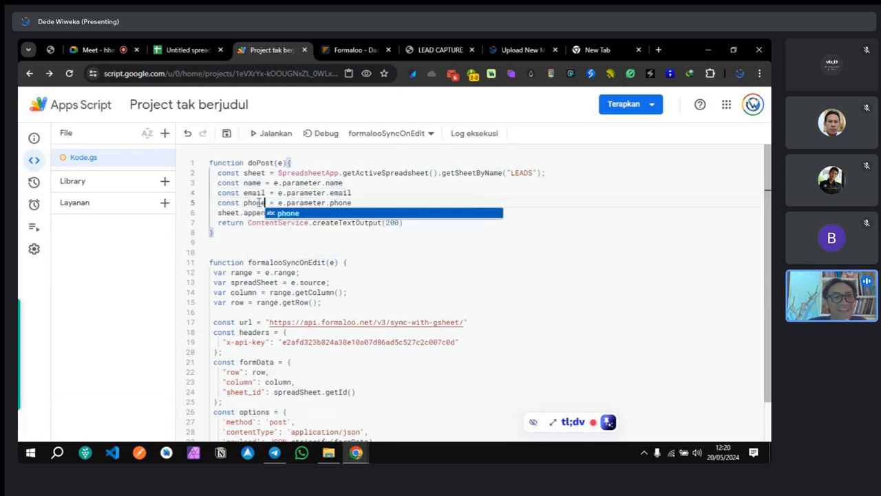
{"action": "left_click", "coordinate": [282, 256]}
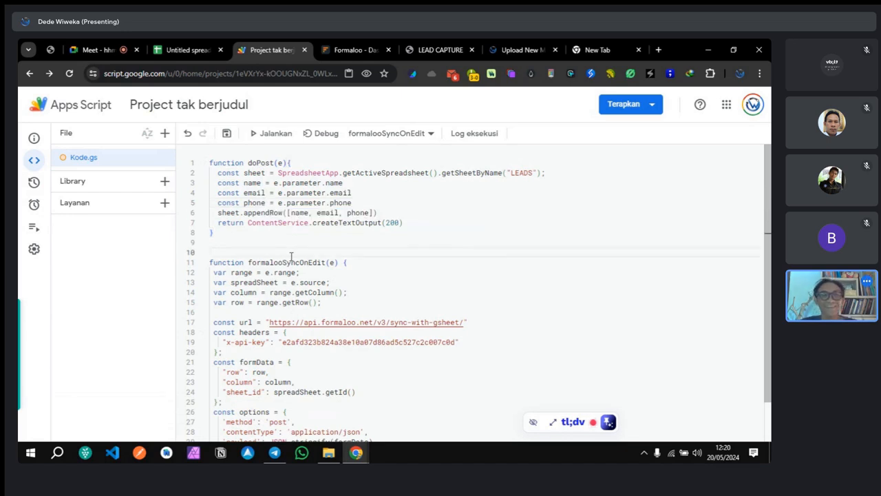
{"action": "left_click", "coordinate": [228, 134]}
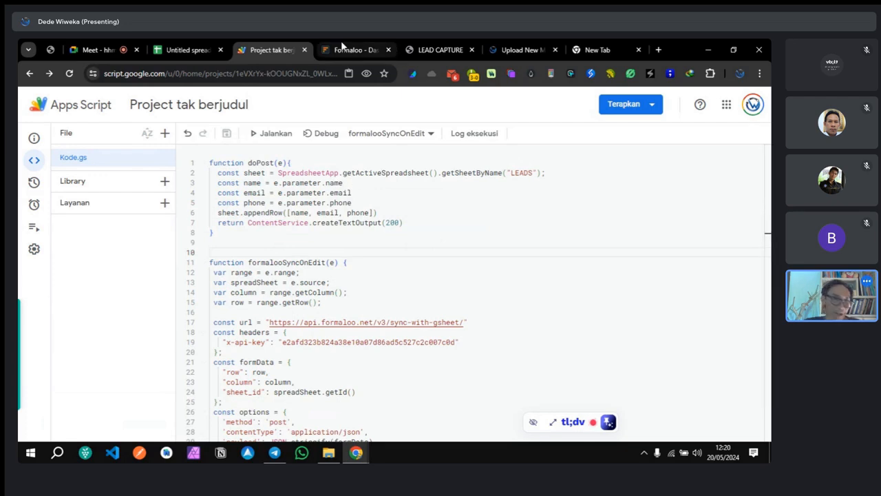
Step: Enter the headers Name, Email and Phone in cells A1 to C1 of the LEADS sheet
{"action": "left_click", "coordinate": [442, 52]}
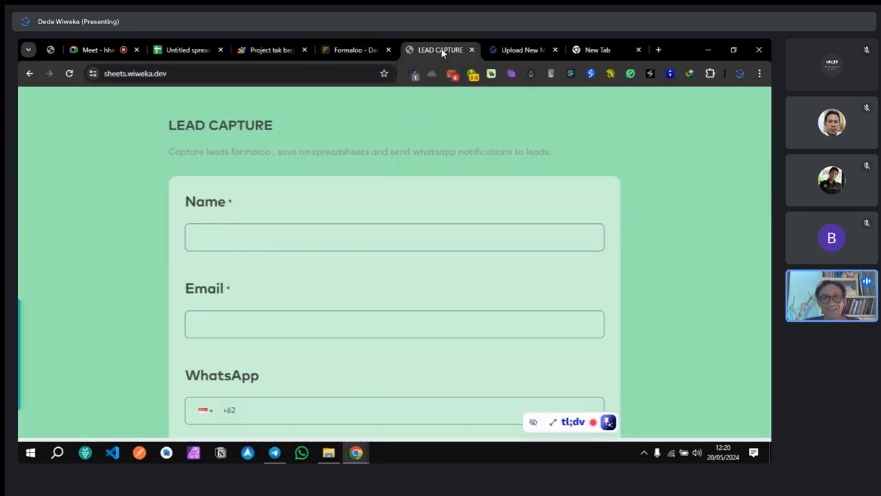
{"action": "left_click", "coordinate": [186, 50]}
{"action": "left_click", "coordinate": [112, 232]}
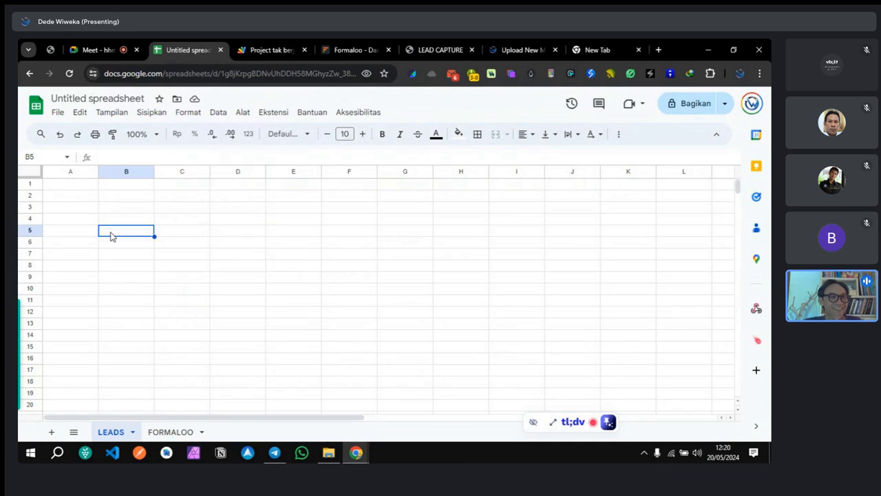
{"action": "left_click", "coordinate": [77, 187]}
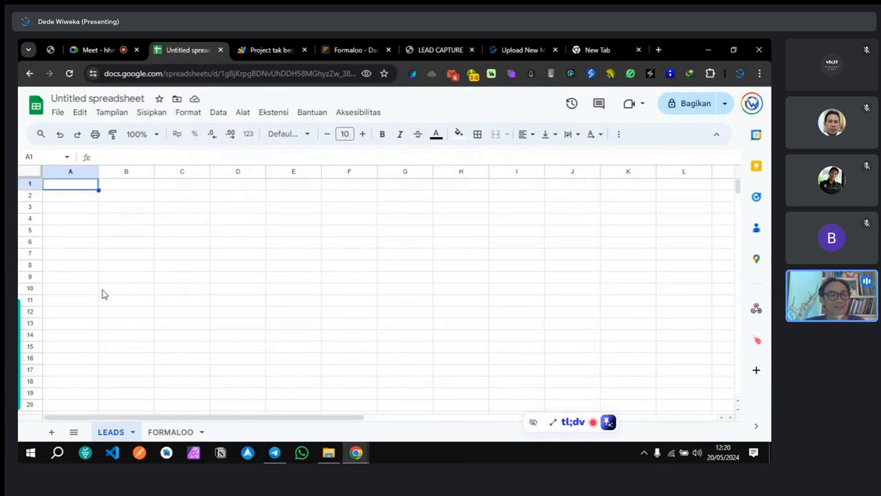
{"action": "type", "text": "Name"}
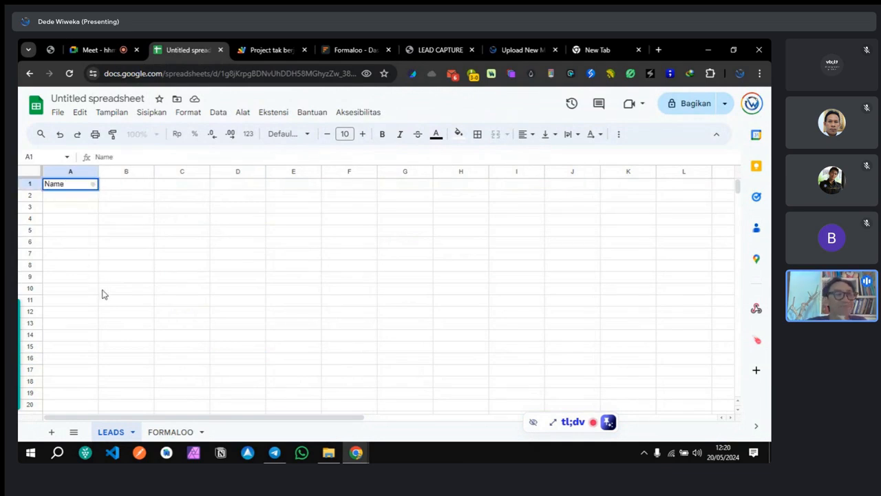
{"action": "left_click", "coordinate": [121, 188]}
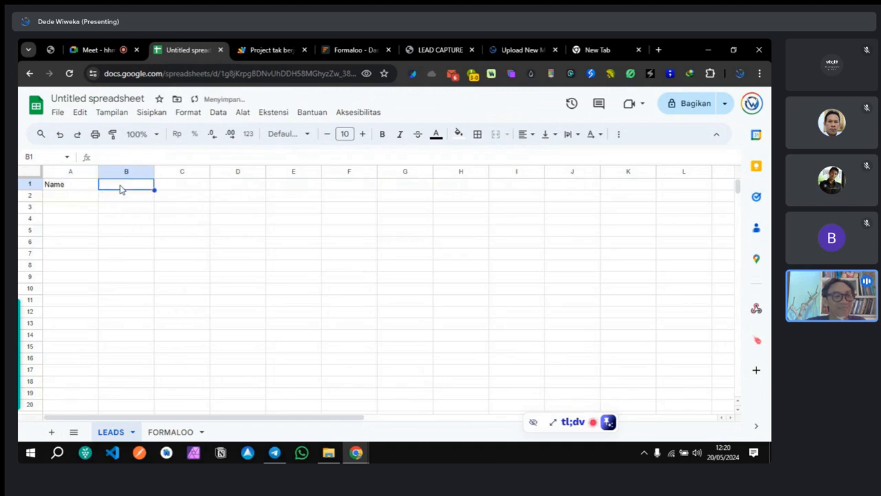
{"action": "type", "text": "Email"}
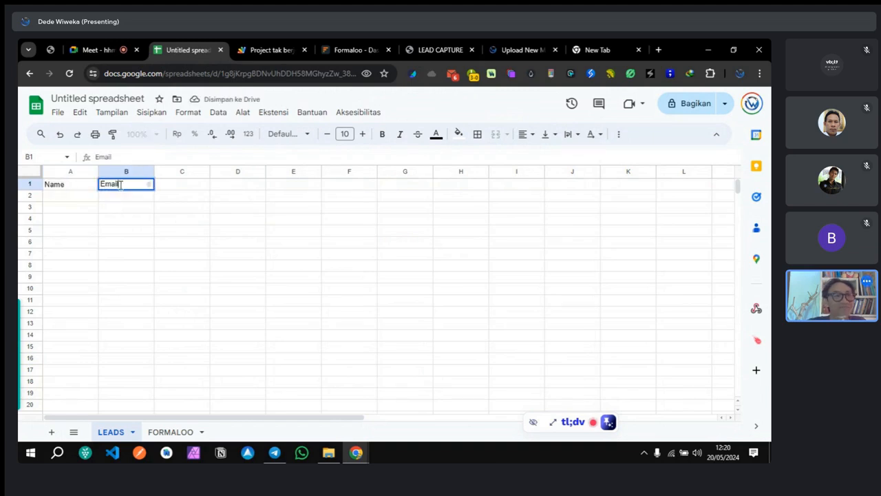
{"action": "left_click", "coordinate": [170, 186]}
{"action": "type", "text": "Phone"}
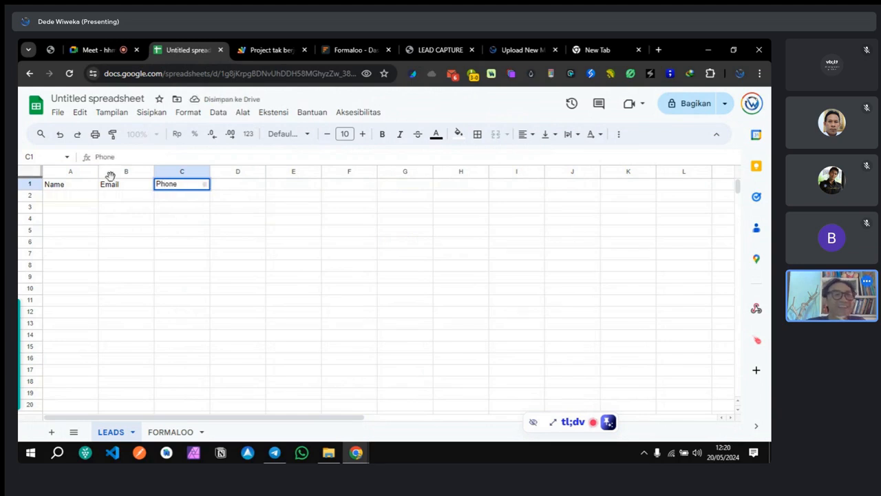
Step: Make header row 1 bold
{"action": "left_click_drag", "start_coordinate": [72, 172], "coordinate": [212, 172]}
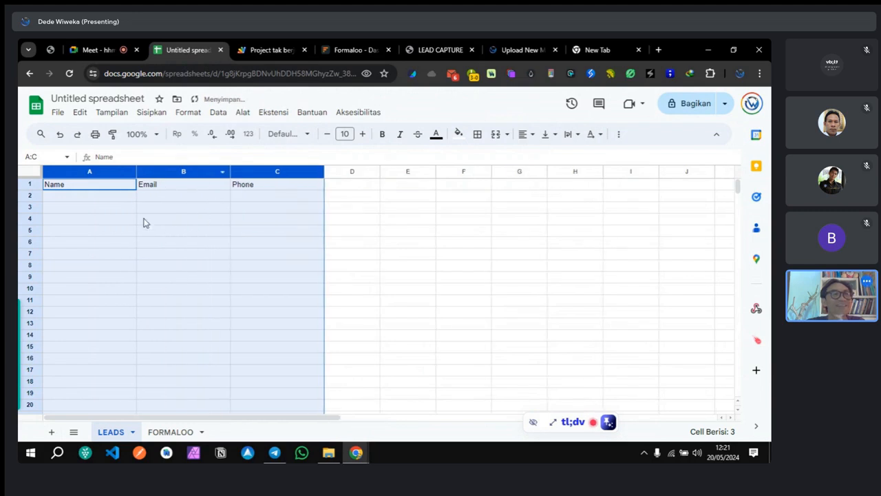
{"action": "left_click", "coordinate": [30, 184]}
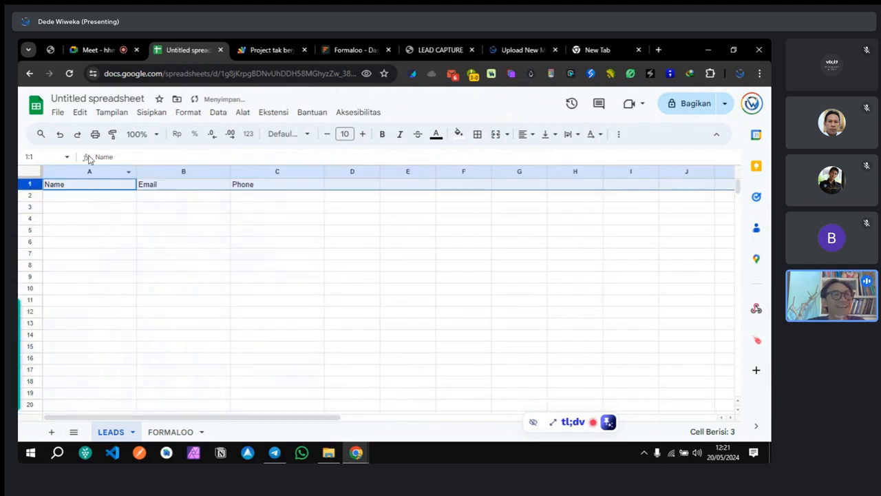
{"action": "left_click", "coordinate": [384, 134]}
{"action": "left_click", "coordinate": [389, 329]}
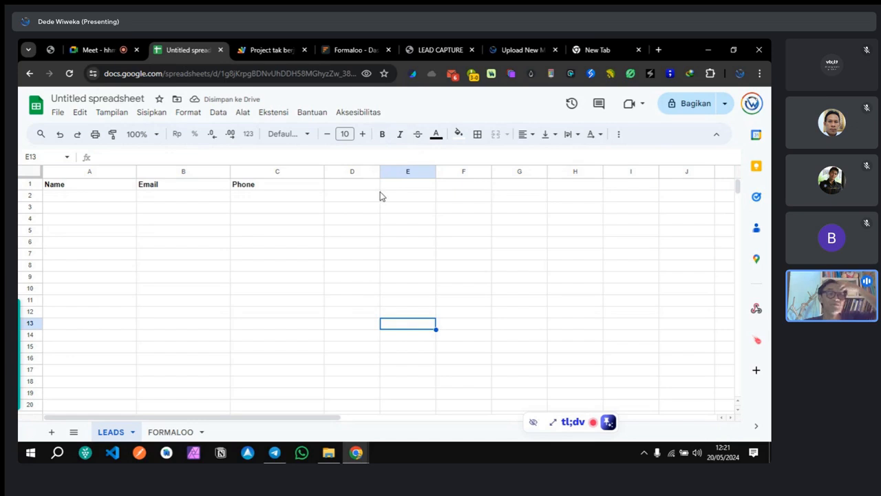
Step: Left-align every cell in the LEADS sheet
{"action": "left_click", "coordinate": [29, 171]}
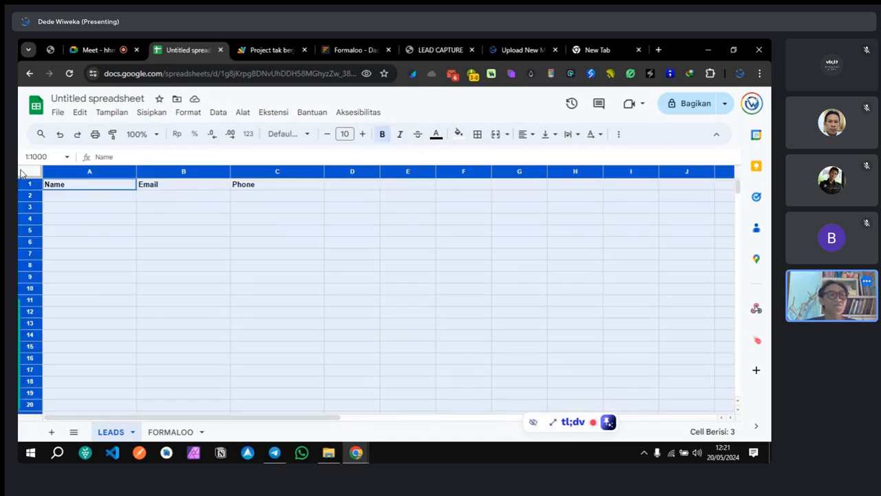
{"action": "left_click", "coordinate": [195, 115]}
{"action": "mouse_move", "coordinate": [155, 117]}
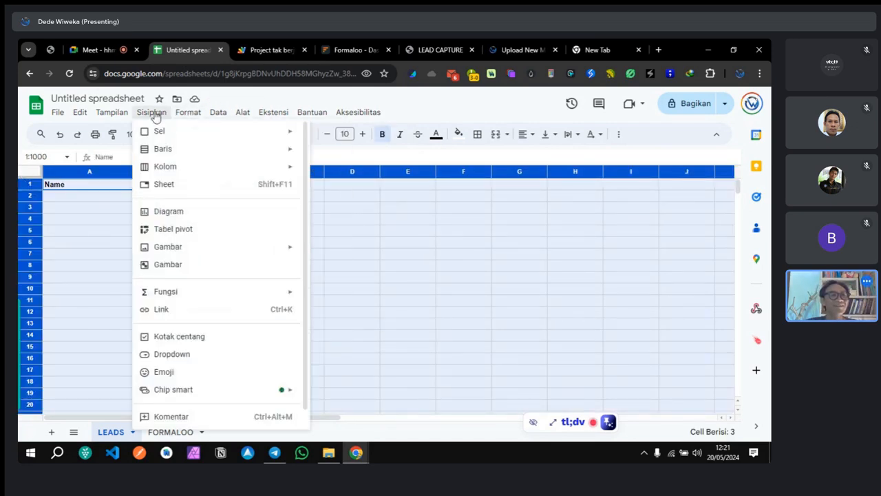
{"action": "mouse_move", "coordinate": [358, 112]}
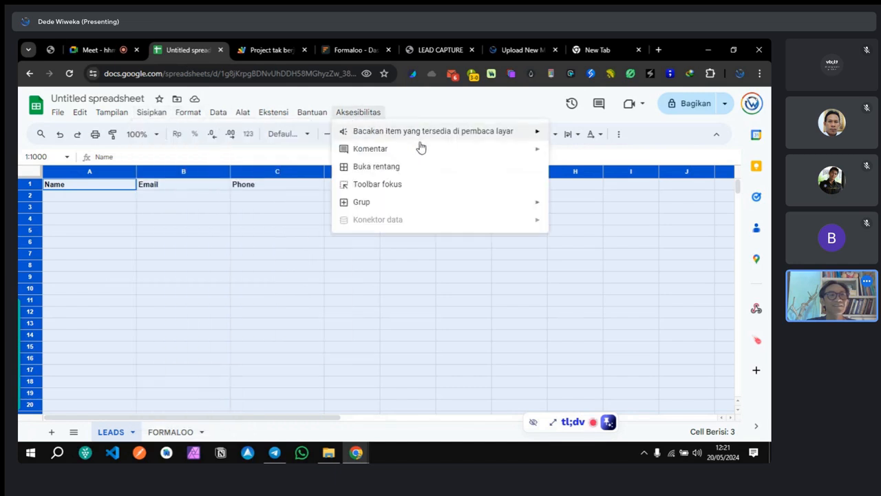
{"action": "left_click", "coordinate": [422, 109]}
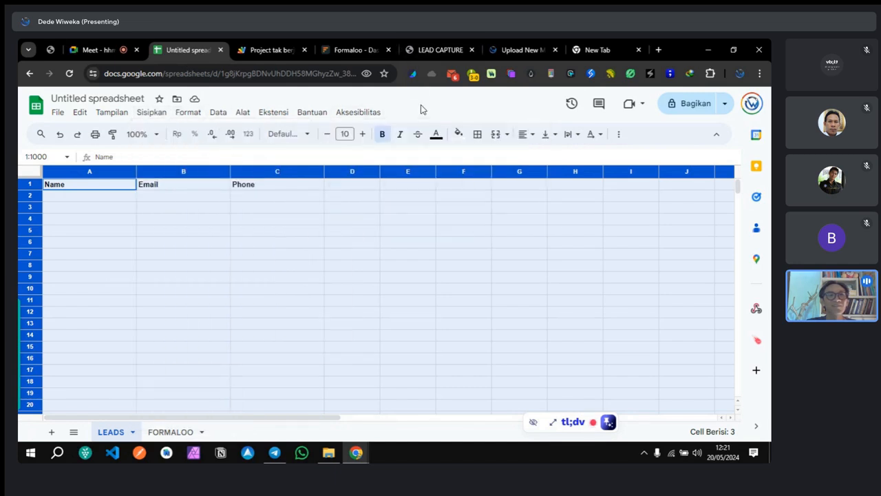
{"action": "left_click", "coordinate": [475, 138]}
{"action": "left_click", "coordinate": [525, 134]}
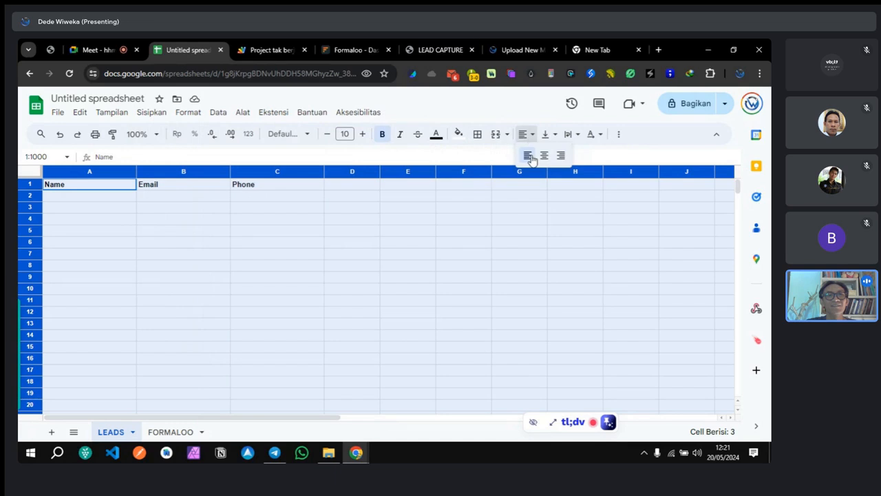
{"action": "left_click", "coordinate": [528, 157]}
{"action": "left_click", "coordinate": [495, 226]}
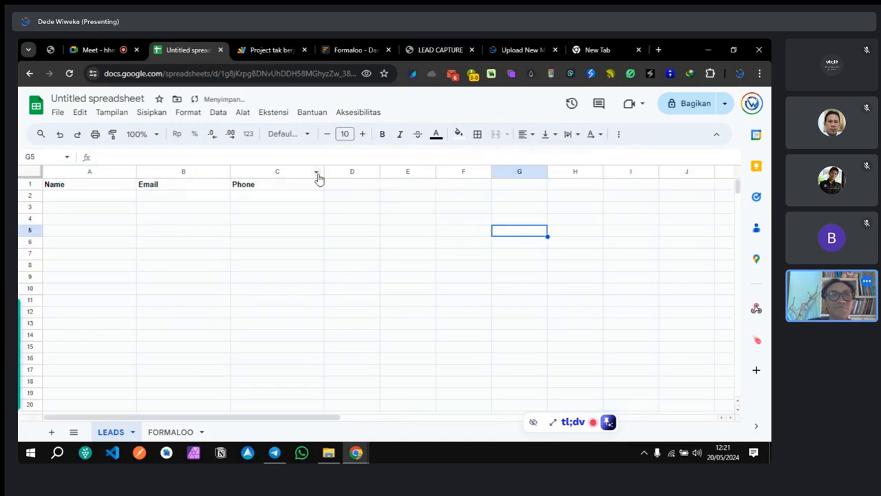
Step: Fill the live form's Name, Email and WhatsApp fields with test values and submit via KIRIM
{"action": "left_click", "coordinate": [420, 50]}
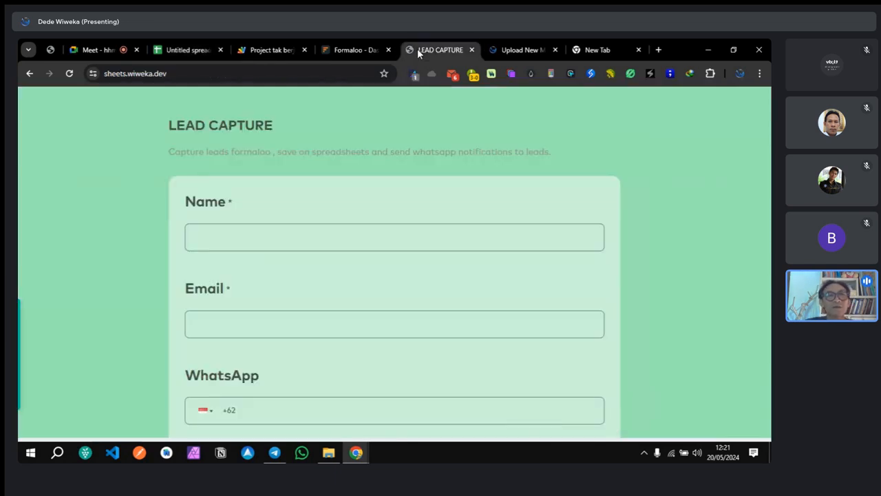
{"action": "left_click", "coordinate": [272, 243]}
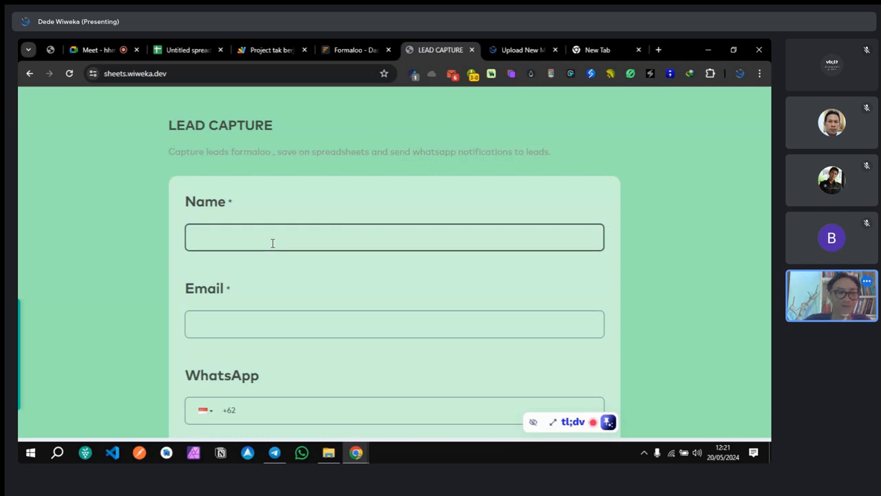
{"action": "type", "text": "Dede"}
{"action": "left_click", "coordinate": [299, 327]}
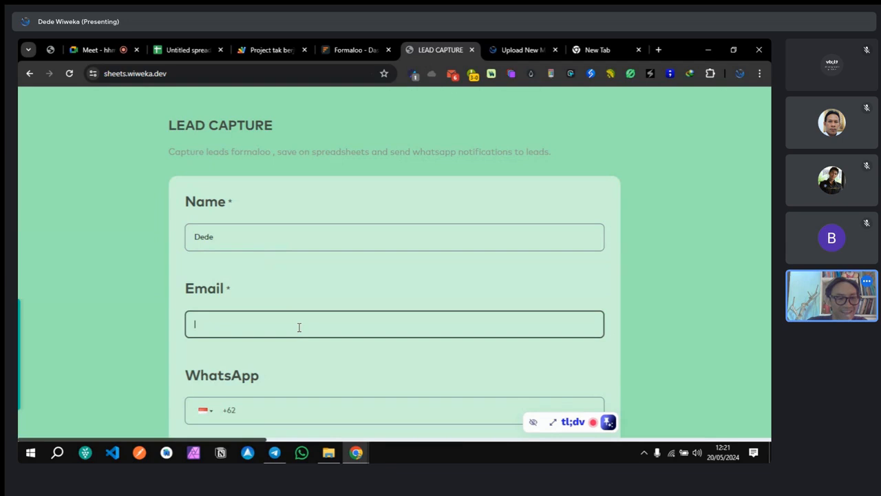
{"action": "type", "text": "coba"}
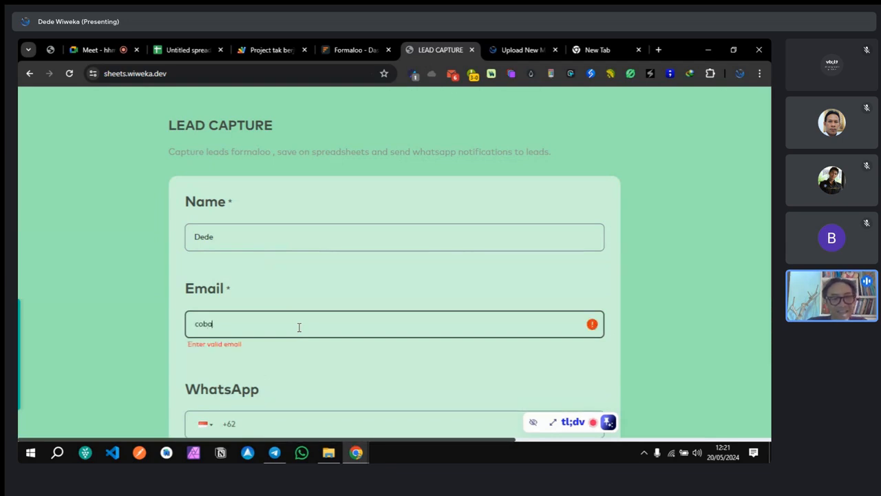
{"action": "type", "text": "3@coba.com"}
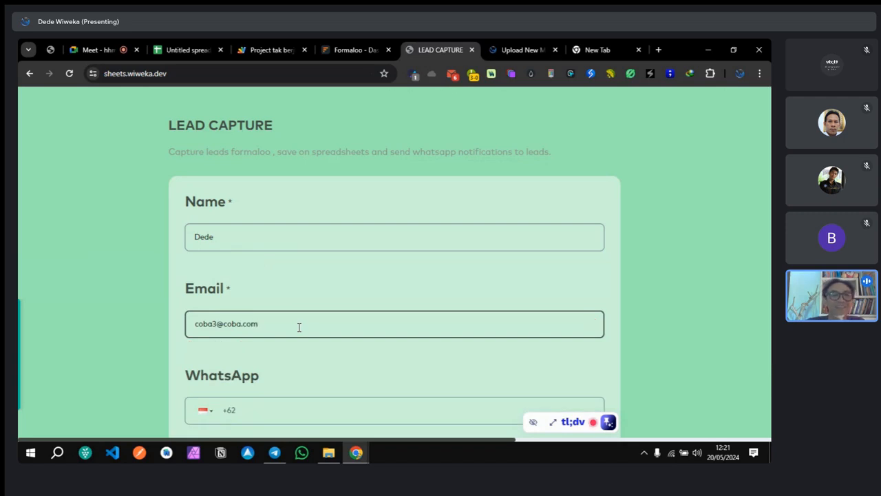
{"action": "scroll", "coordinate": [298, 327], "scroll_direction": "down", "scroll_amount": 2}
{"action": "left_click", "coordinate": [298, 327]}
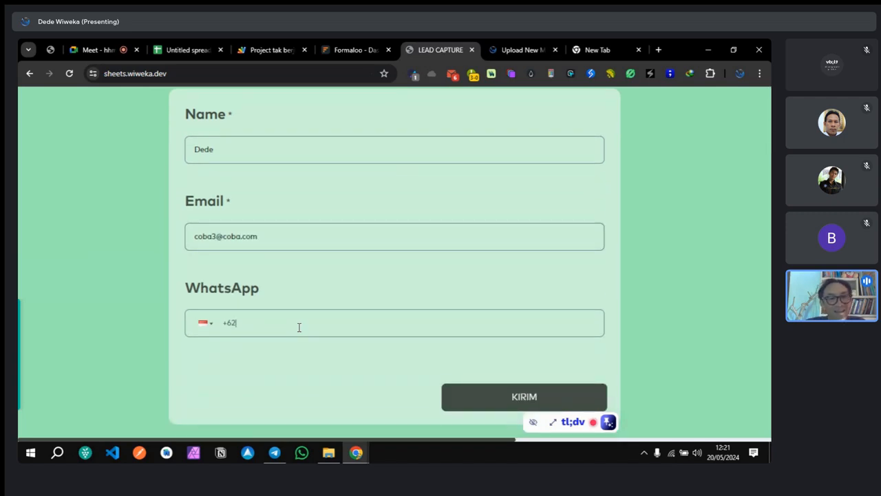
{"action": "type", "text": "8111111111111"}
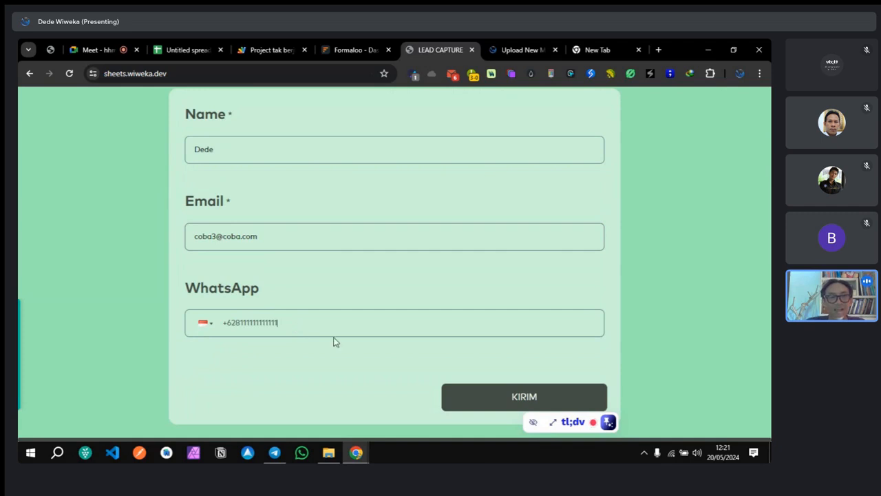
{"action": "left_click", "coordinate": [526, 398]}
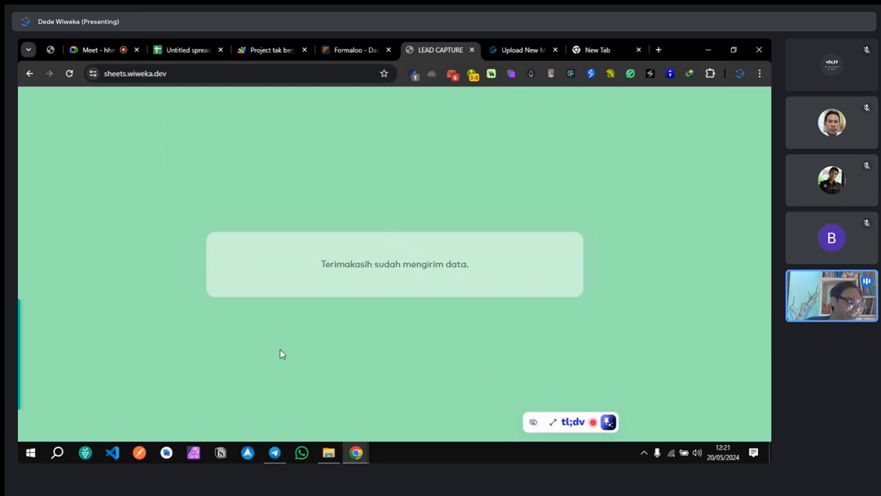
{"action": "left_click", "coordinate": [327, 48]}
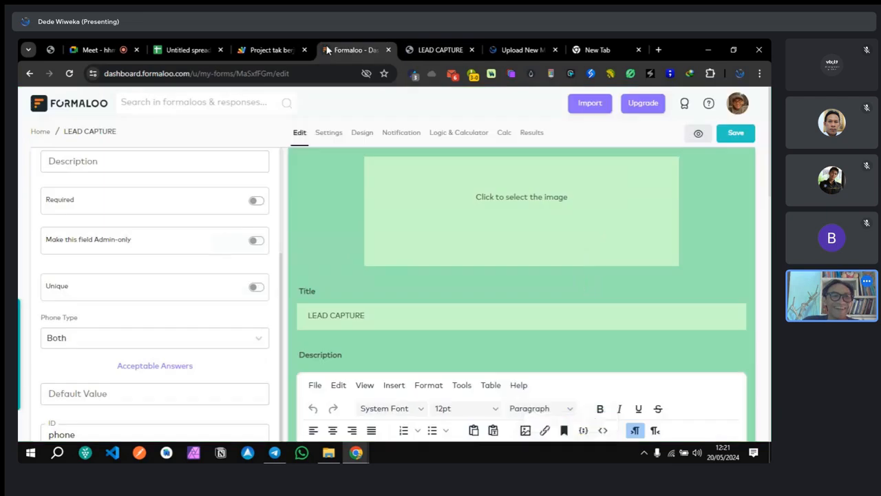
Step: Deploy the Apps Script as a new web app version 2 via Terapkan and copy its URL
{"action": "left_click", "coordinate": [272, 51]}
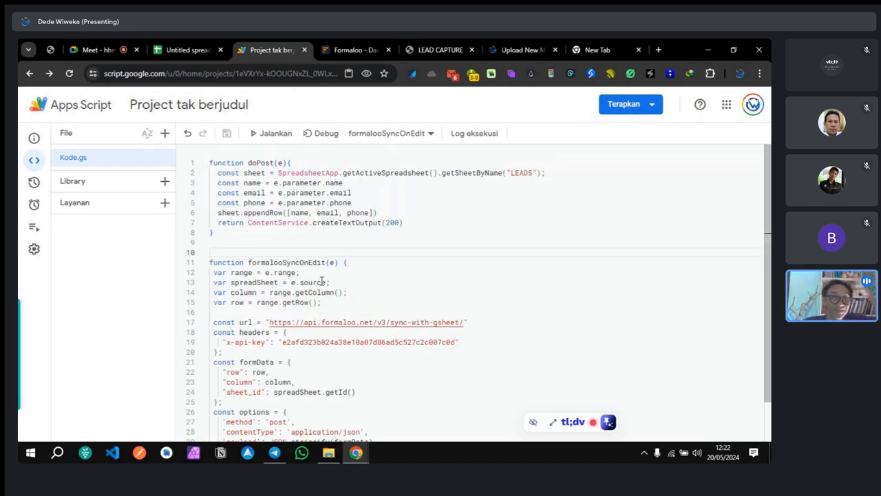
{"action": "left_click", "coordinate": [622, 106]}
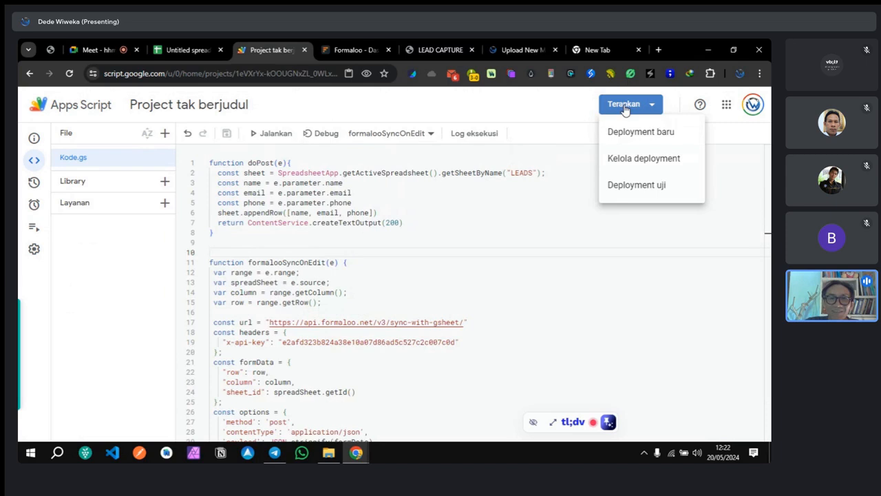
{"action": "left_click", "coordinate": [623, 133]}
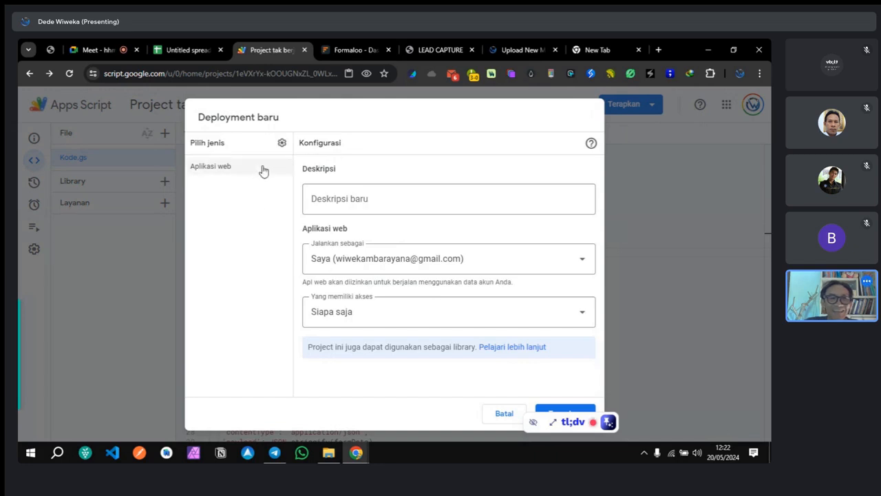
{"action": "left_click", "coordinate": [552, 413]}
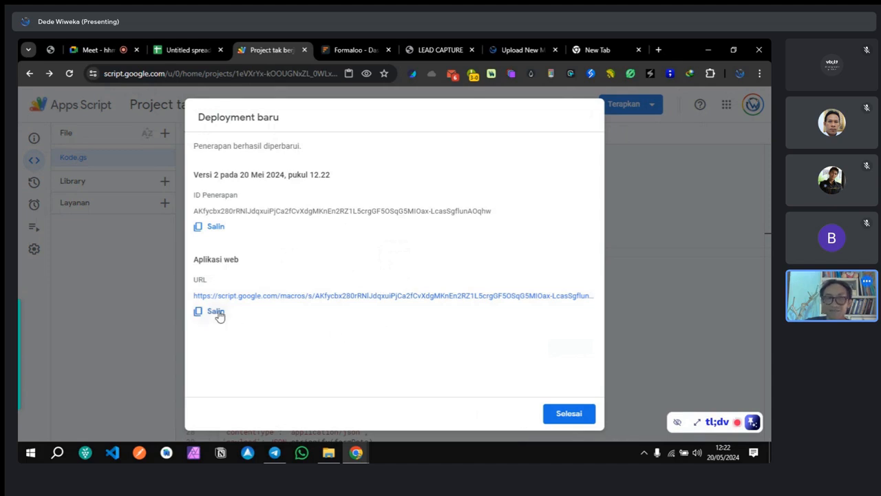
{"action": "left_click", "coordinate": [215, 311]}
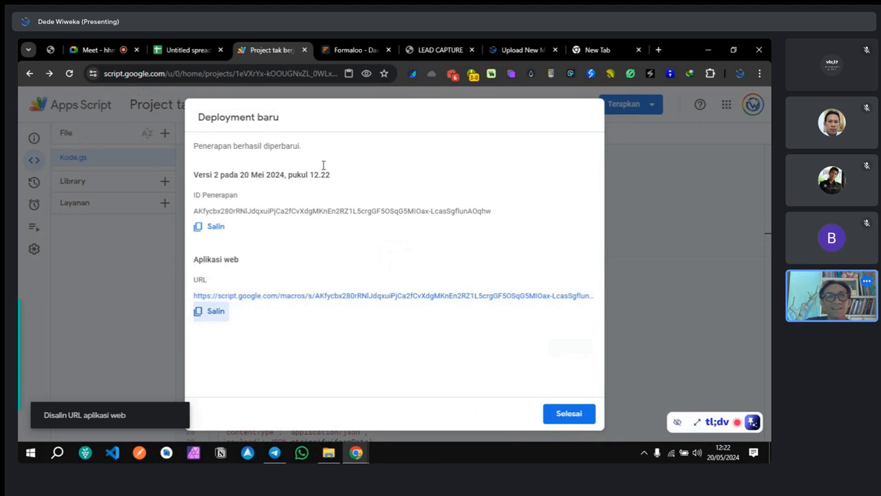
{"action": "left_click", "coordinate": [329, 50]}
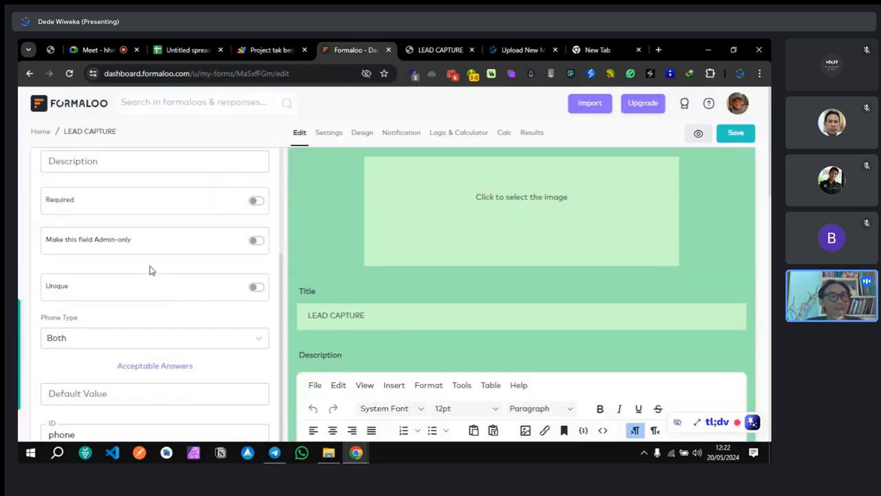
{"action": "scroll", "coordinate": [155, 270], "scroll_direction": "up", "scroll_amount": 3}
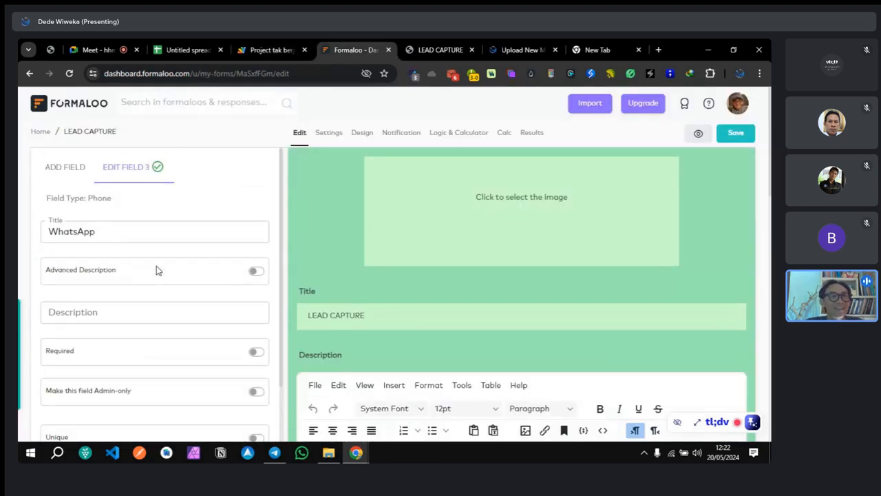
Step: Replace the form's Redirect url with the pasted Apps Script web app URL and save settings
{"action": "left_click", "coordinate": [328, 135]}
{"action": "scroll", "coordinate": [142, 297], "scroll_direction": "down", "scroll_amount": 4}
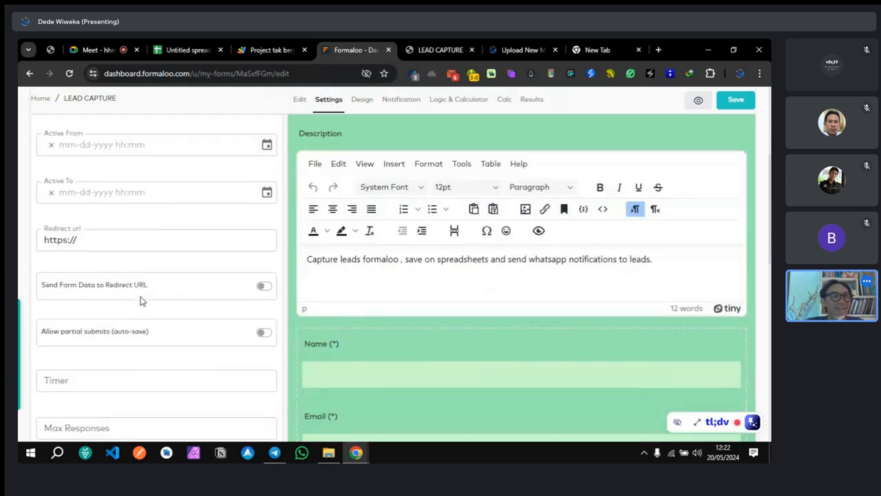
{"action": "left_click_drag", "start_coordinate": [103, 186], "coordinate": [19, 222]}
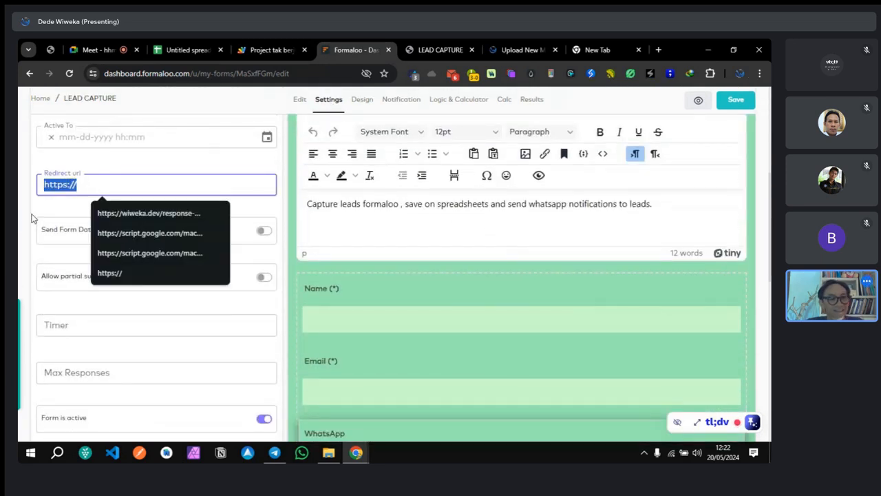
{"action": "key", "text": "ctrl+v"}
{"action": "left_click", "coordinate": [169, 166]}
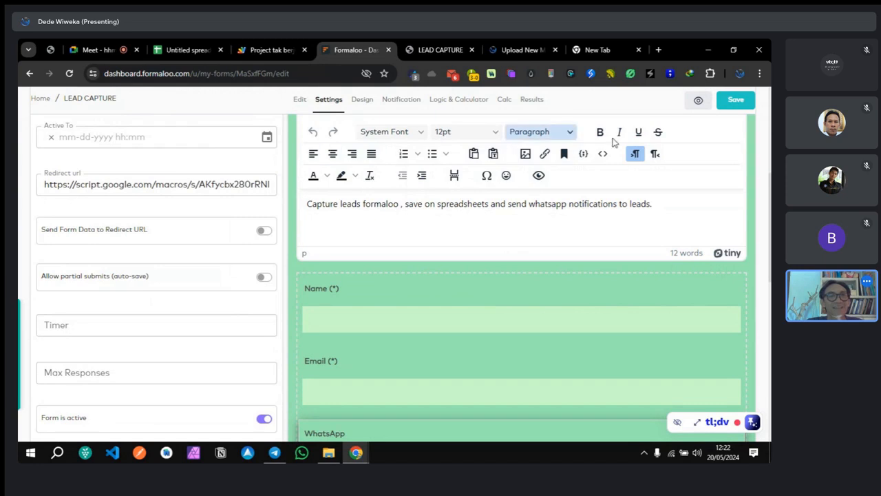
{"action": "left_click", "coordinate": [735, 107]}
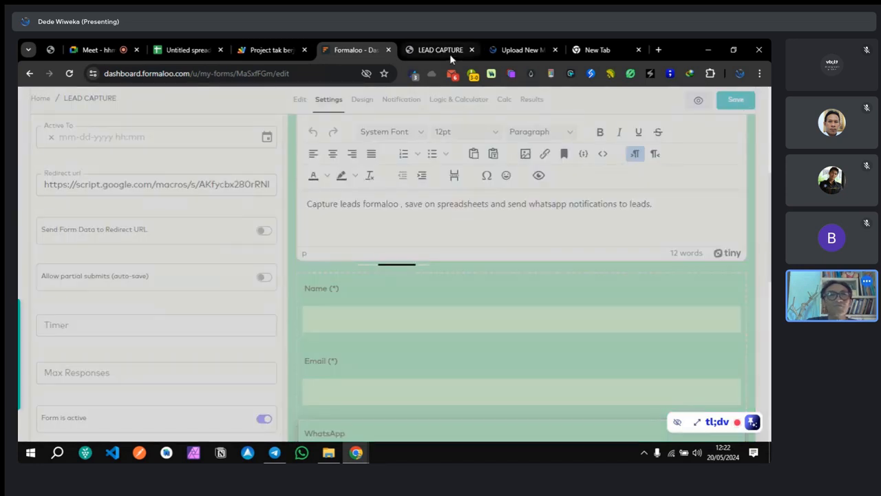
Step: Reload the live LEAD CAPTURE form page to pick up the new redirect
{"action": "left_click", "coordinate": [450, 53]}
{"action": "left_click", "coordinate": [69, 73]}
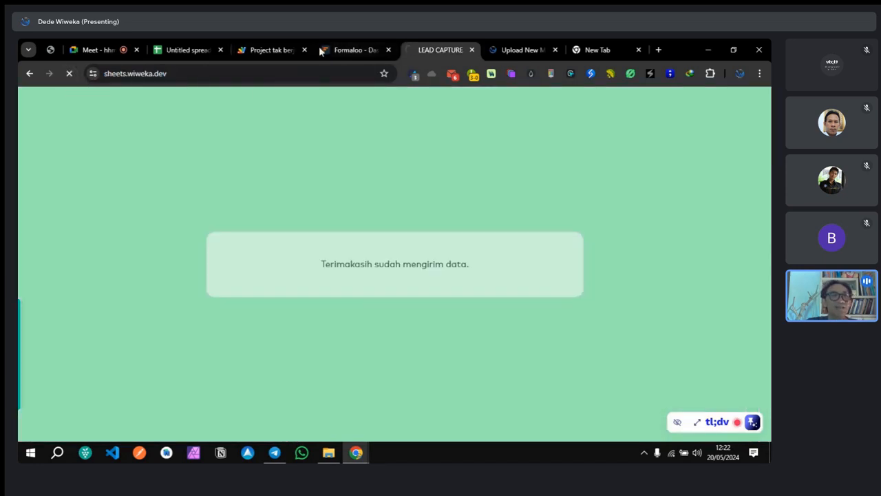
{"action": "left_click", "coordinate": [337, 48]}
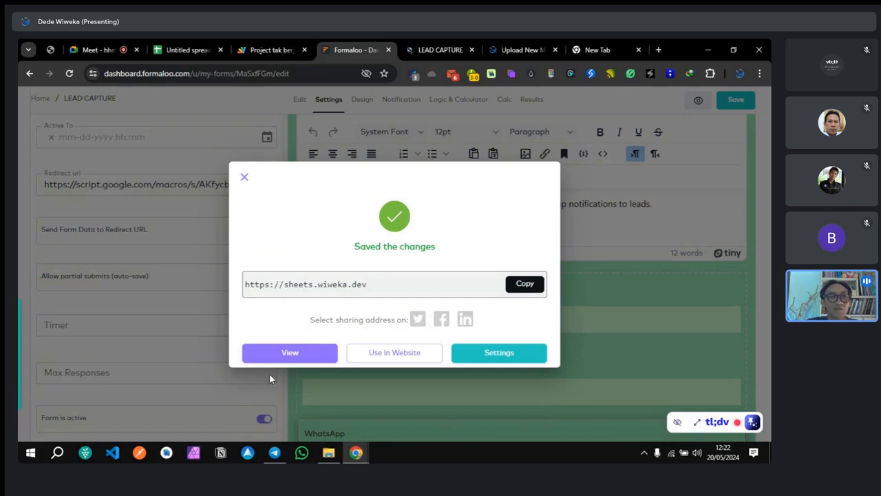
{"action": "left_click", "coordinate": [437, 50]}
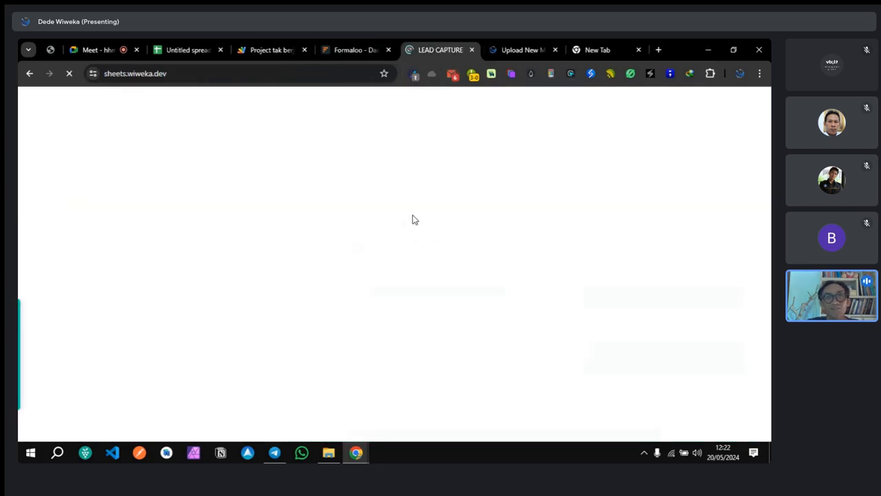
Step: Refresh the Checker Plus for Gmail inbox to find the new LEAD CAPTURE submission e-mail
{"action": "left_click", "coordinate": [371, 232]}
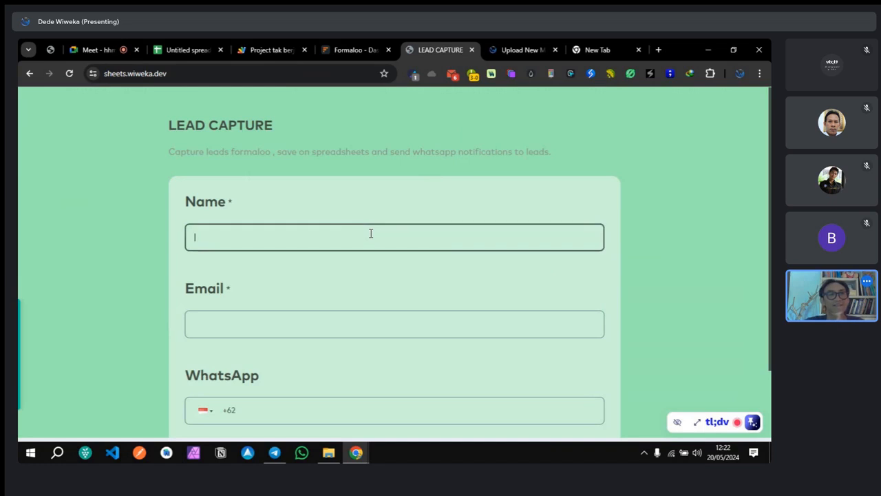
{"action": "left_click", "coordinate": [449, 76]}
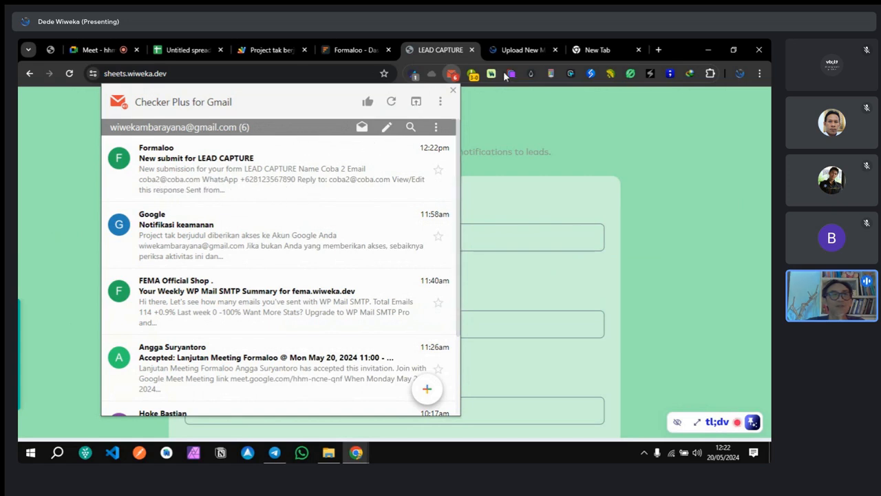
{"action": "left_click", "coordinate": [388, 108]}
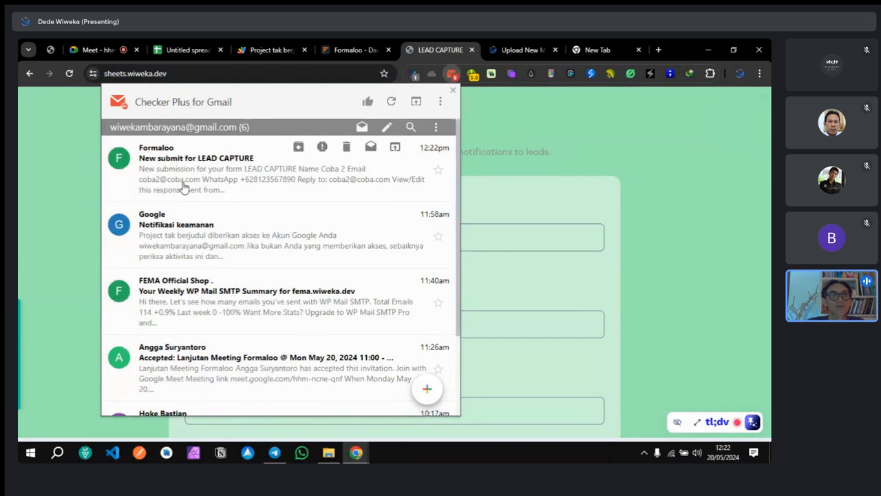
{"action": "left_click", "coordinate": [451, 92]}
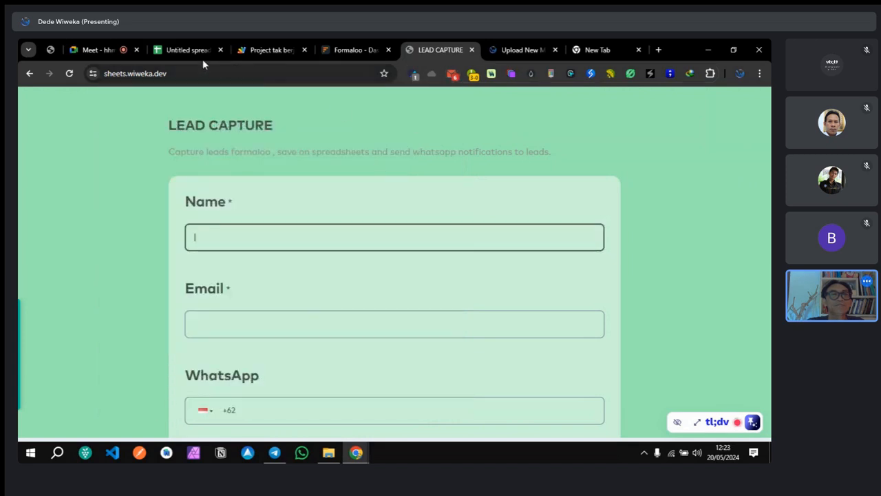
{"action": "left_click", "coordinate": [186, 51]}
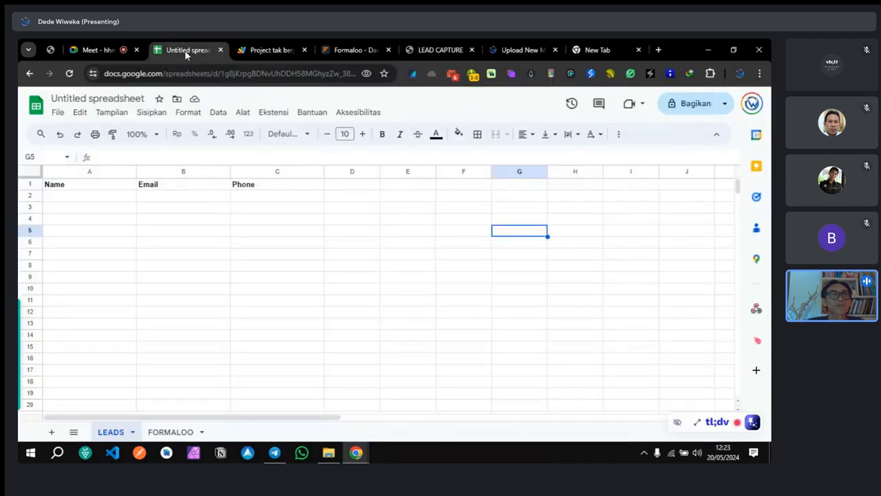
Step: Compare the four FORMALOO submissions against the header-only LEADS sheet
{"action": "left_click", "coordinate": [172, 431]}
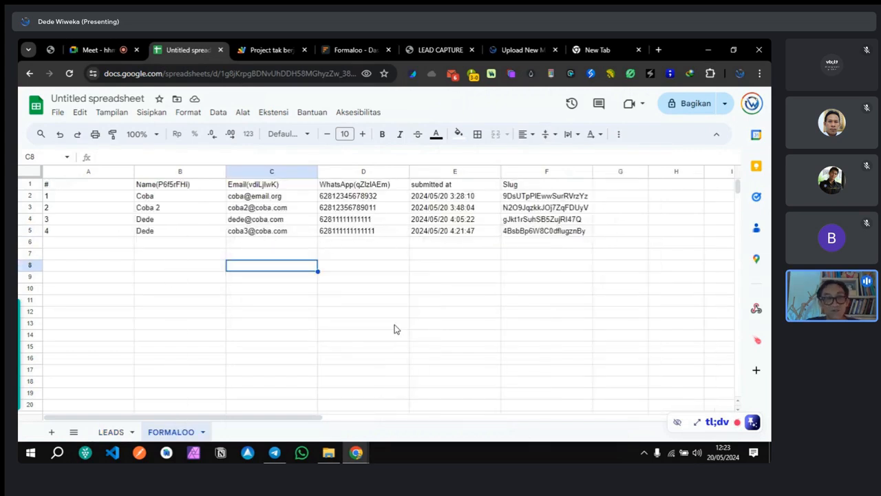
{"action": "left_click", "coordinate": [111, 431]}
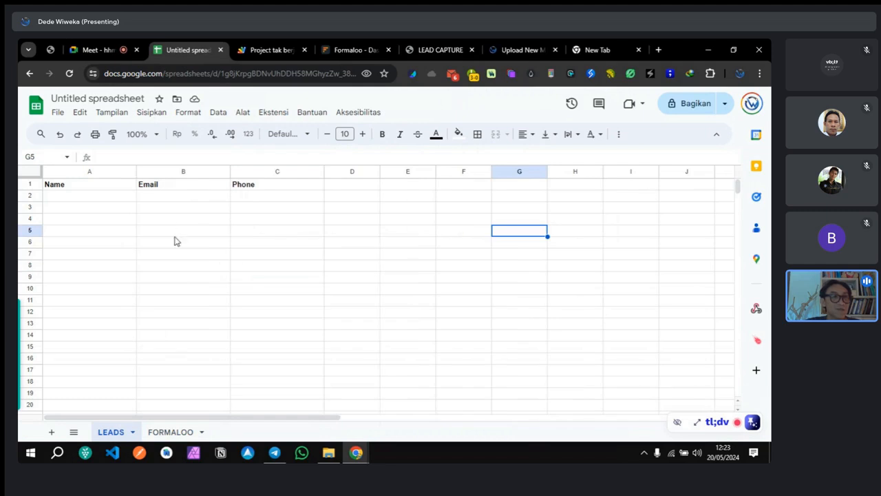
{"action": "left_click", "coordinate": [171, 431]}
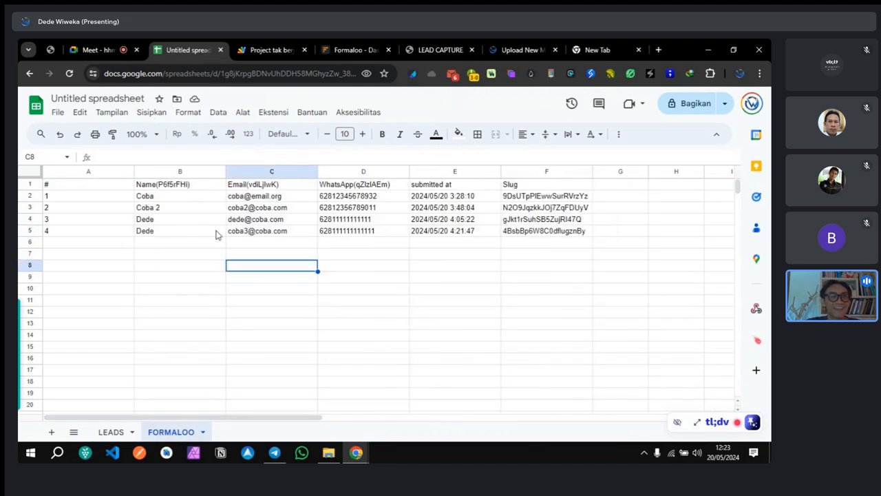
{"action": "left_click", "coordinate": [111, 431]}
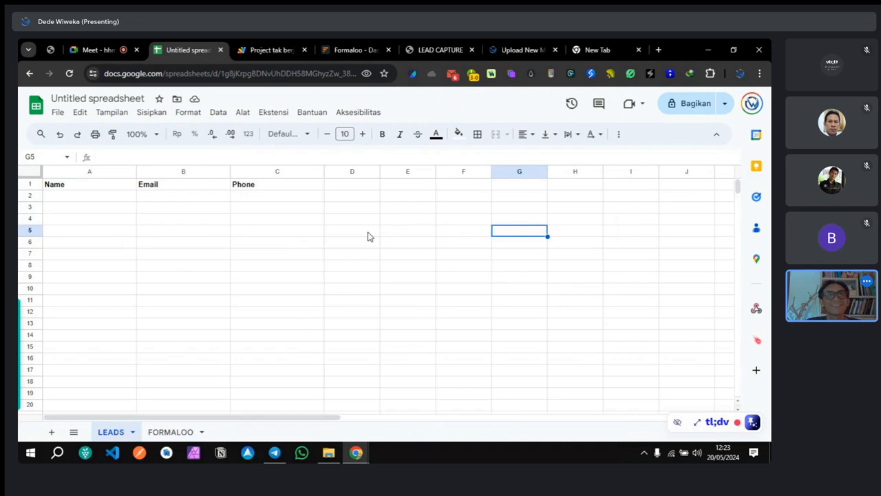
{"action": "left_click", "coordinate": [338, 49]}
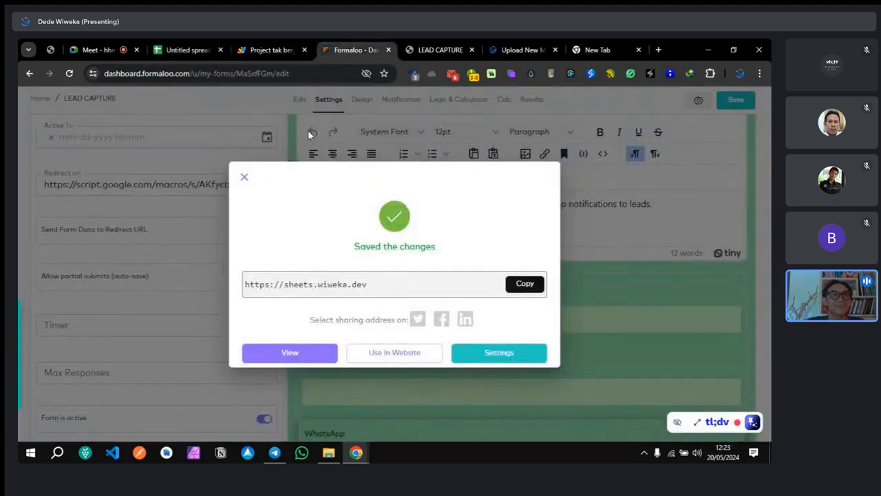
Step: Submit the live form as Coba 4 with a test e-mail and WhatsApp number via KIRIM
{"action": "left_click", "coordinate": [425, 55]}
{"action": "type", "text": "Ded"}
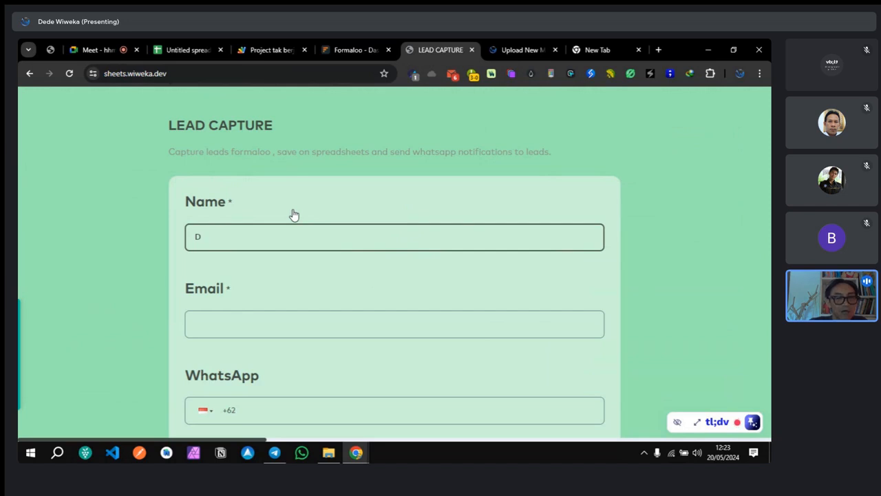
{"action": "key", "text": "BackSpace"}
{"action": "type", "text": "Coba 4"}
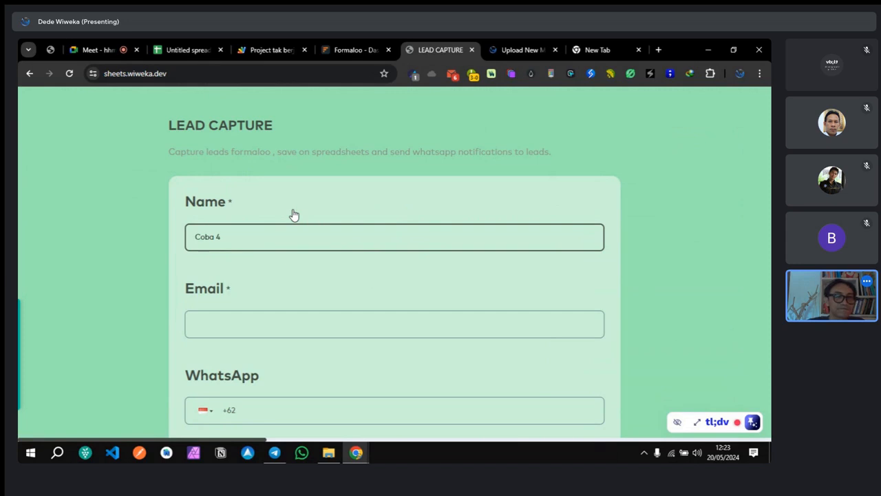
{"action": "left_click", "coordinate": [280, 319]}
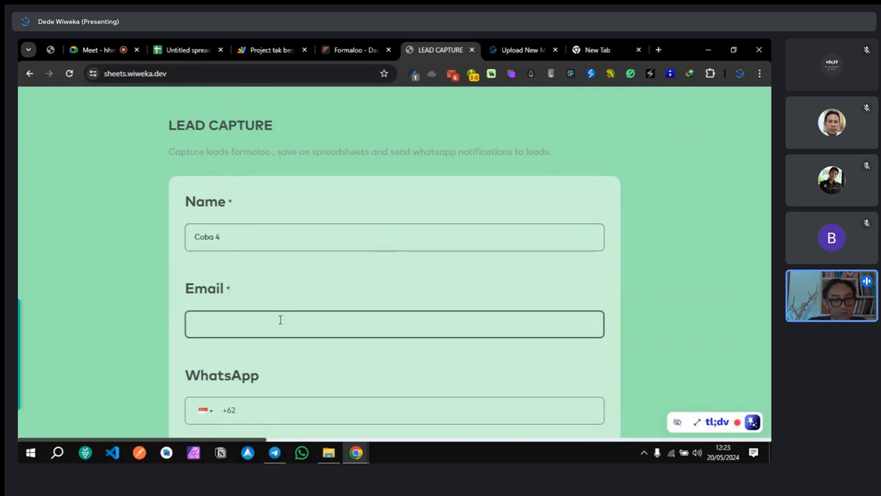
{"action": "type", "text": "coba4@dede.com"}
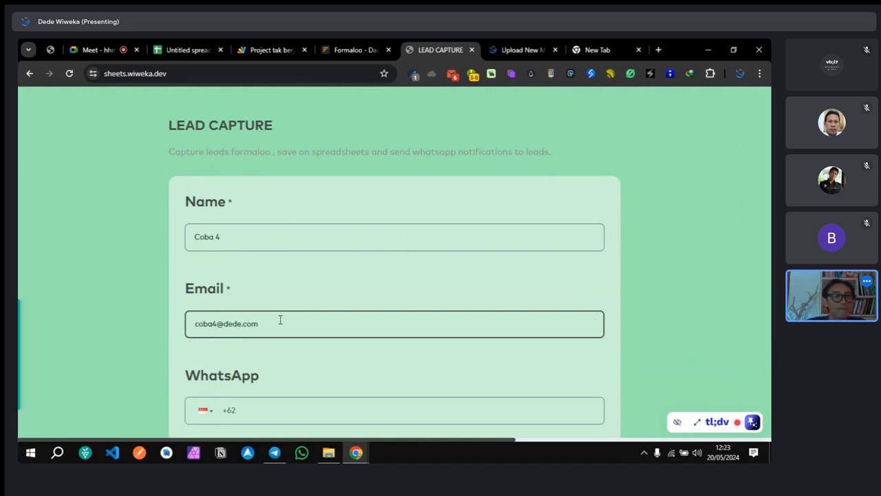
{"action": "scroll", "coordinate": [282, 335], "scroll_direction": "down", "scroll_amount": 2}
{"action": "left_click", "coordinate": [293, 324]}
{"action": "type", "text": "81"}
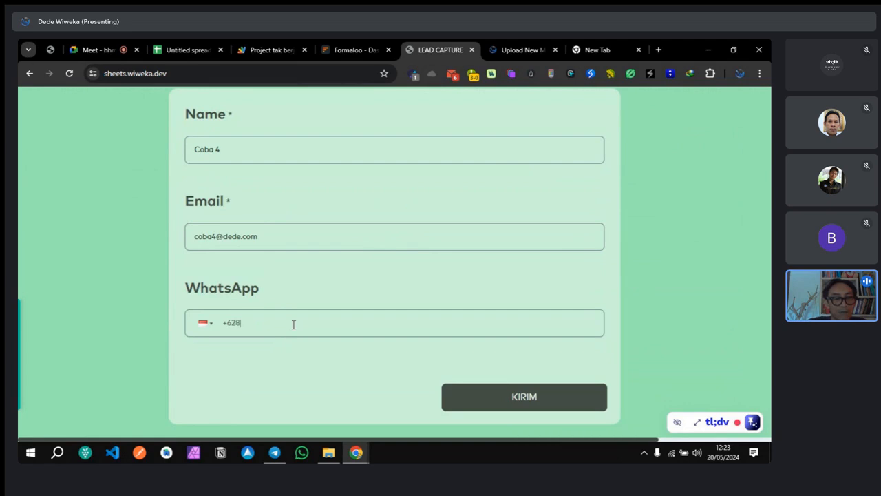
{"action": "type", "text": "11111111111111"}
{"action": "left_click", "coordinate": [520, 400]}
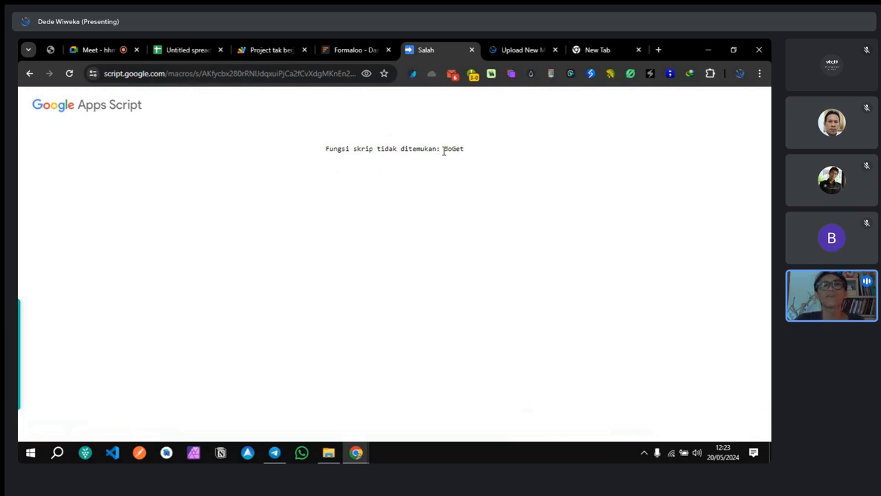
Step: Rename the doPost function to doGet on line 1 of the script
{"action": "left_click_drag", "start_coordinate": [443, 151], "coordinate": [482, 143]}
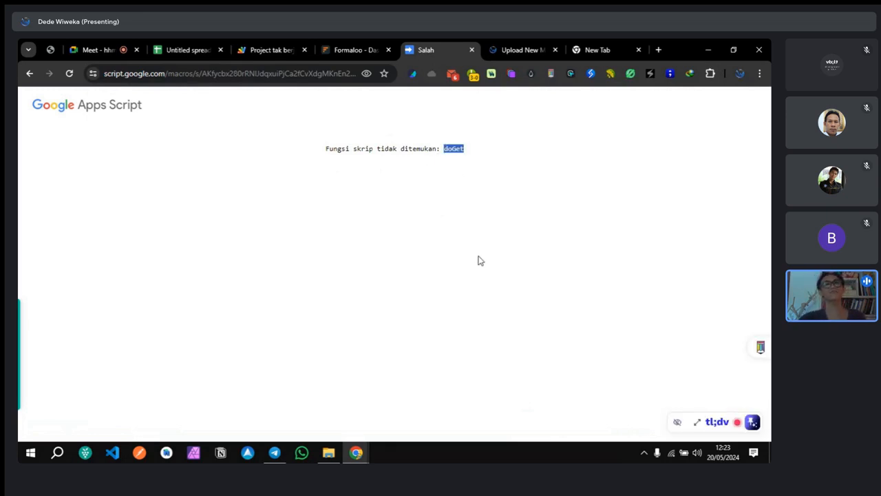
{"action": "left_click", "coordinate": [273, 53]}
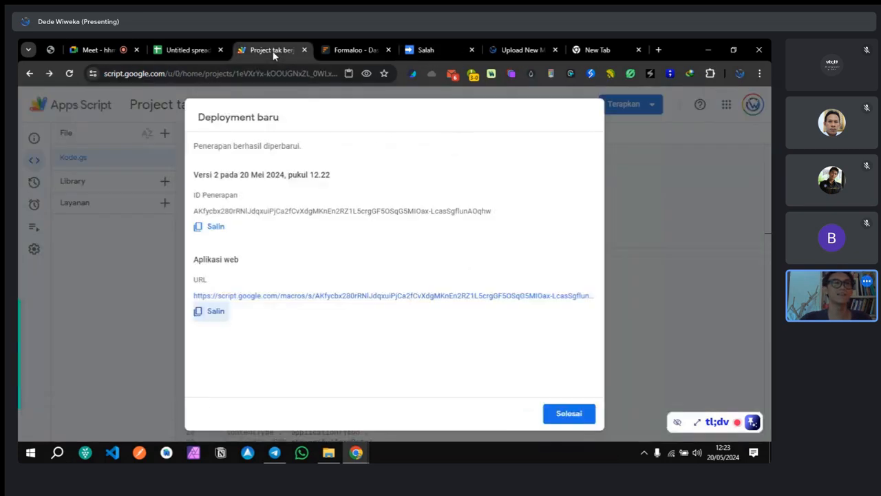
{"action": "left_click", "coordinate": [631, 199]}
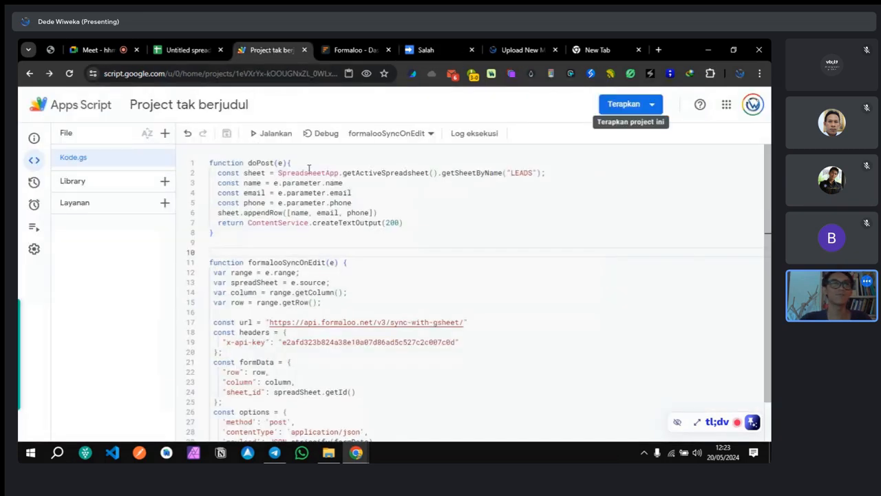
{"action": "key", "text": "BackSpace"}
{"action": "key", "text": "BackSpace"}
{"action": "key", "text": "BackSpace"}
{"action": "key", "text": "BackSpace"}
{"action": "type", "text": "Get"}
{"action": "left_click", "coordinate": [361, 232]}
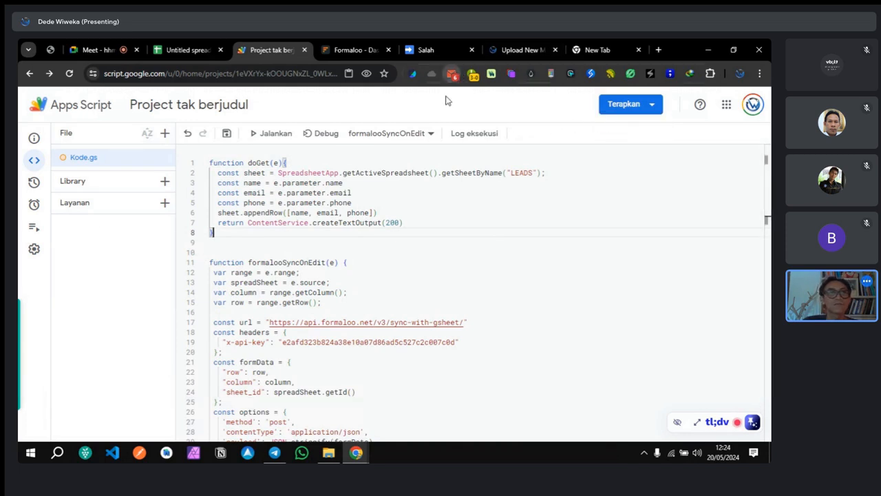
Step: Check the Gmail popup for the new submission e-mail, then open the spreadsheet
{"action": "left_click", "coordinate": [451, 73]}
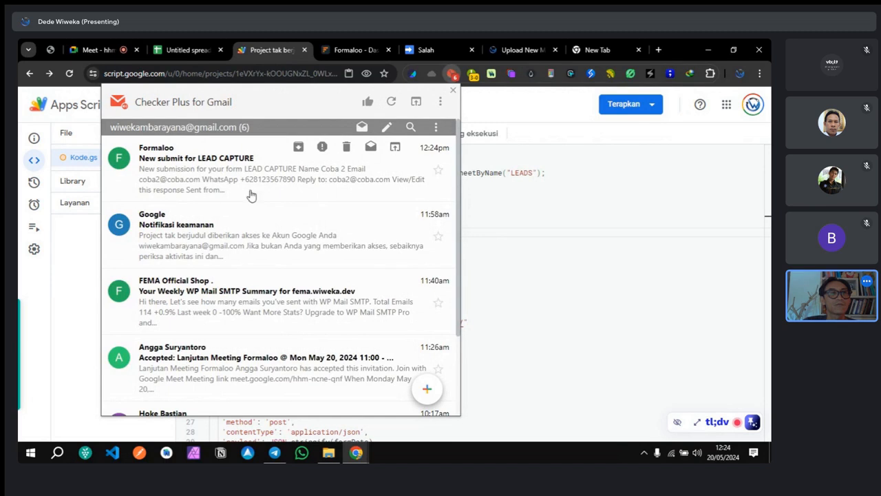
{"action": "left_click", "coordinate": [508, 111]}
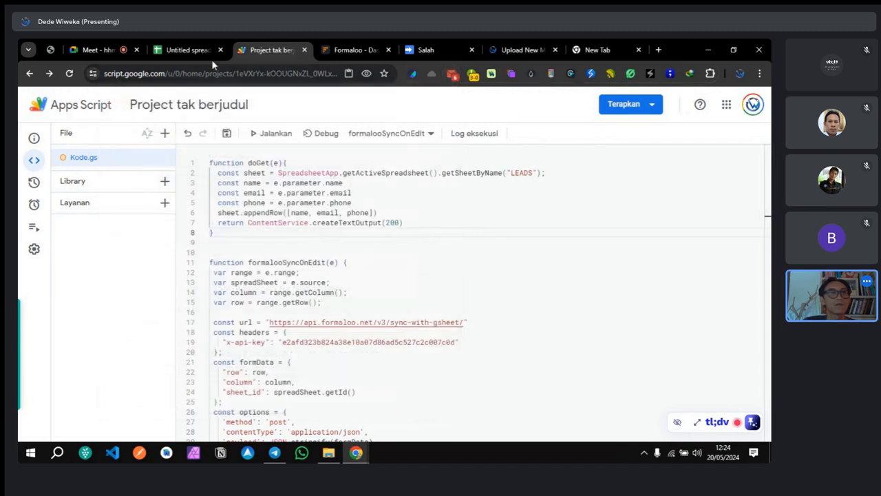
{"action": "left_click", "coordinate": [193, 51]}
Step: Verify Coba 4 appears on the FORMALOO sheet while LEADS still has only headers
{"action": "left_click", "coordinate": [180, 431]}
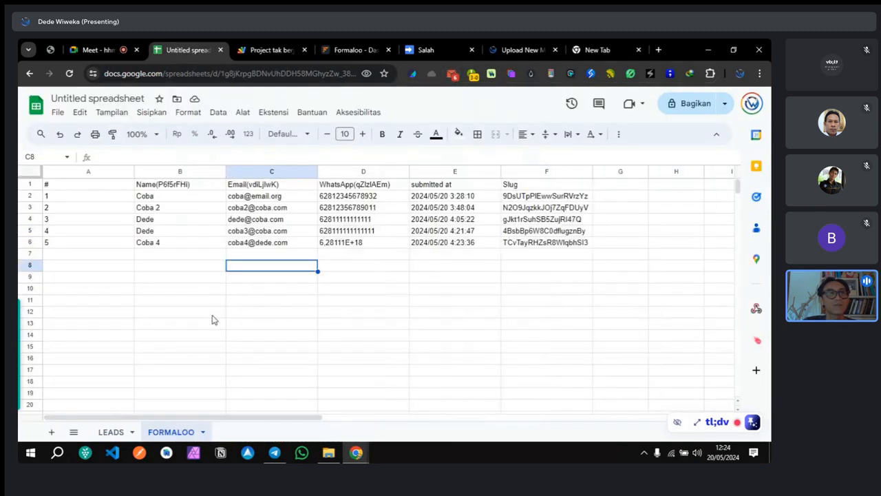
{"action": "mouse_move", "coordinate": [268, 247]}
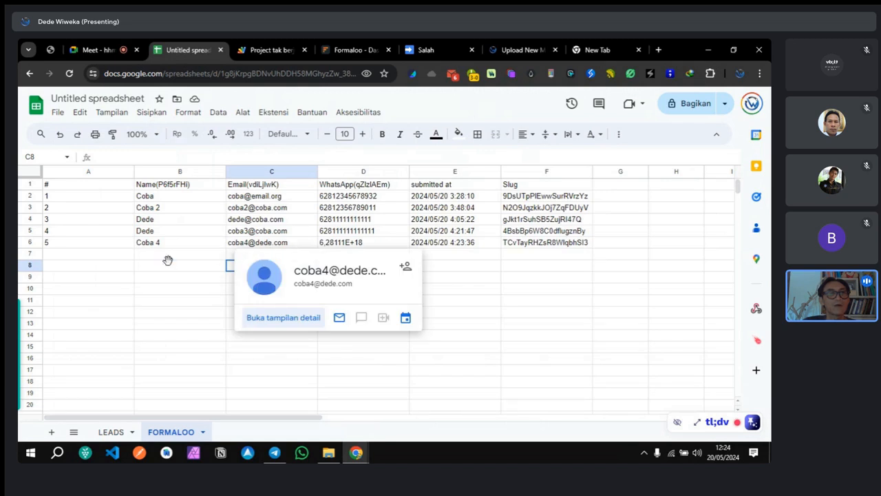
{"action": "left_click", "coordinate": [263, 47]}
{"action": "left_click", "coordinate": [197, 48]}
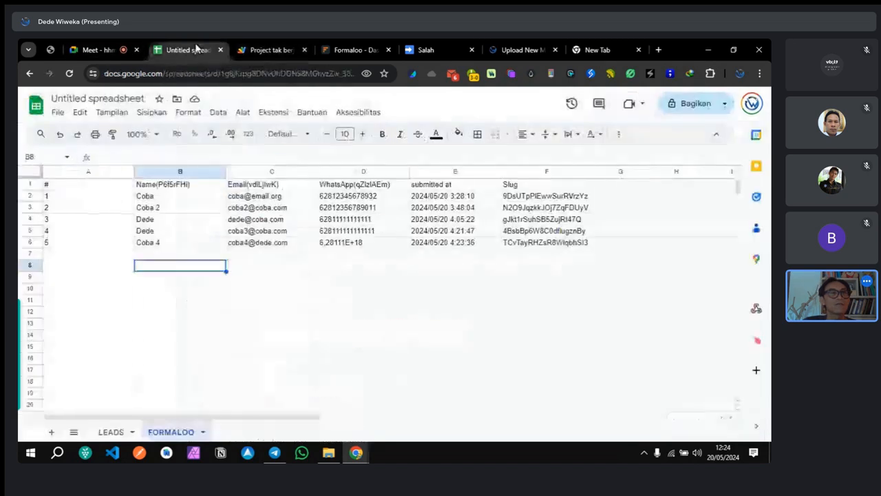
{"action": "left_click", "coordinate": [111, 432]}
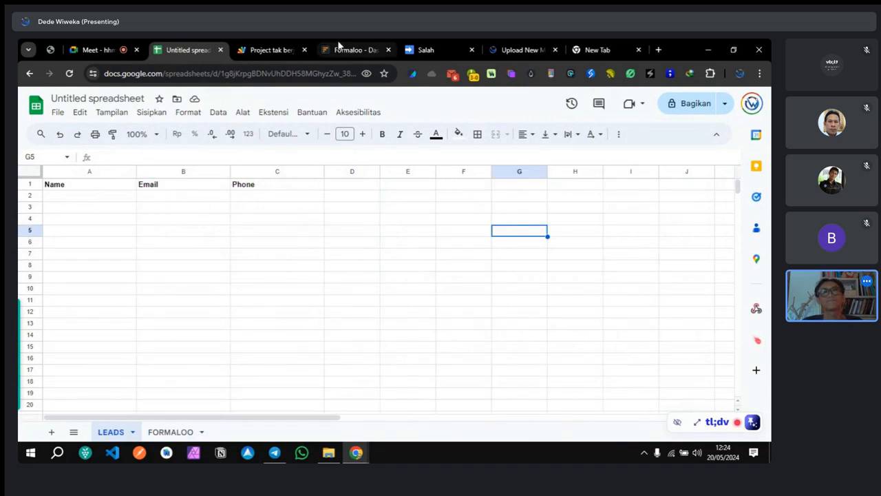
{"action": "left_click", "coordinate": [270, 49]}
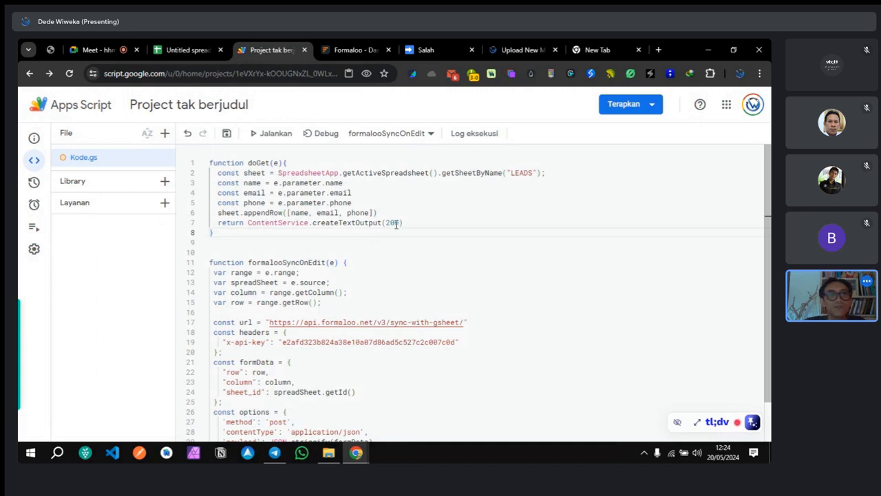
Step: Review the doGet(e) code against the error page, then open the Terapkan deployment menu
{"action": "left_click_drag", "start_coordinate": [385, 223], "coordinate": [395, 222]}
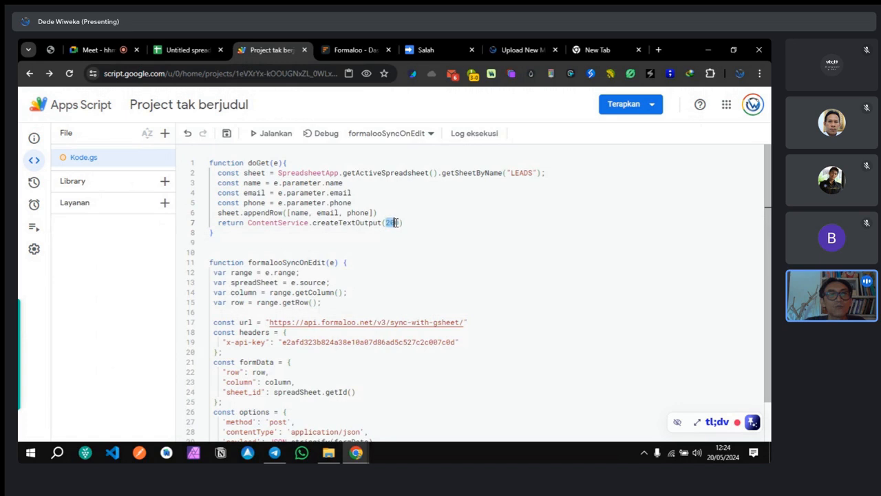
{"action": "left_click", "coordinate": [441, 49]}
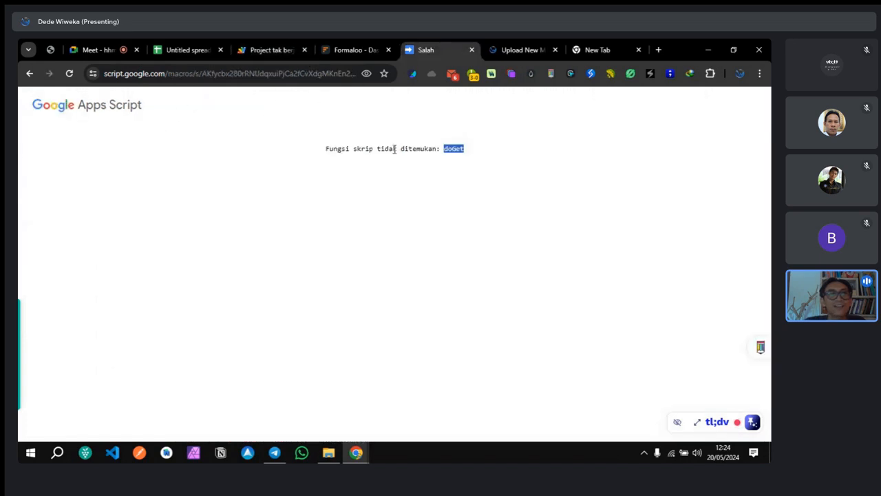
{"action": "left_click_drag", "start_coordinate": [449, 147], "coordinate": [476, 147]}
{"action": "left_click", "coordinate": [462, 167]}
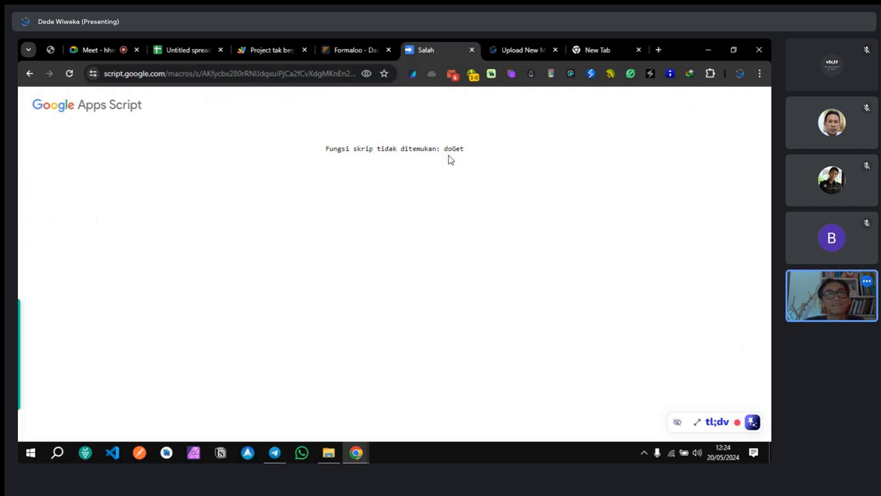
{"action": "left_click", "coordinate": [333, 52]}
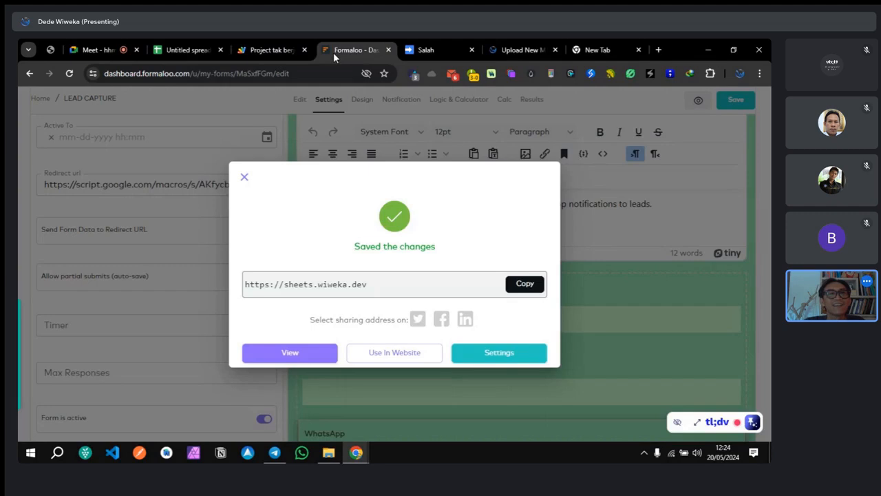
{"action": "left_click", "coordinate": [269, 51]}
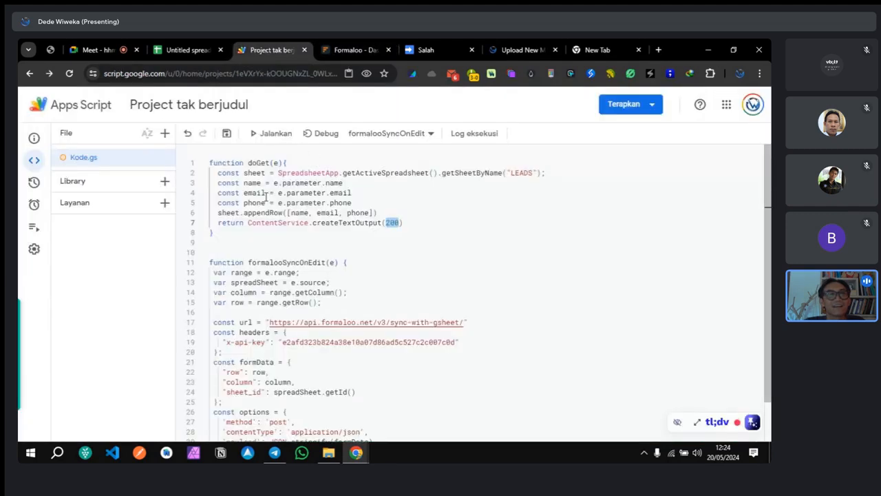
{"action": "double_click", "coordinate": [262, 162]}
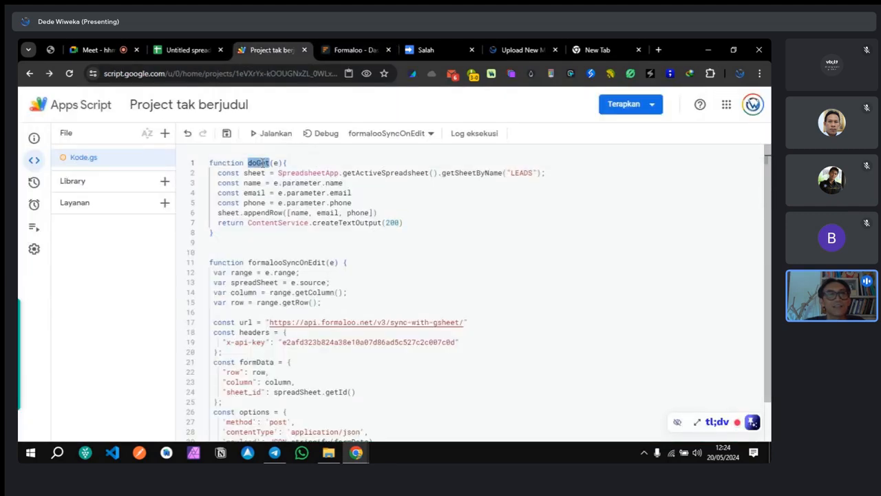
{"action": "left_click", "coordinate": [628, 105]}
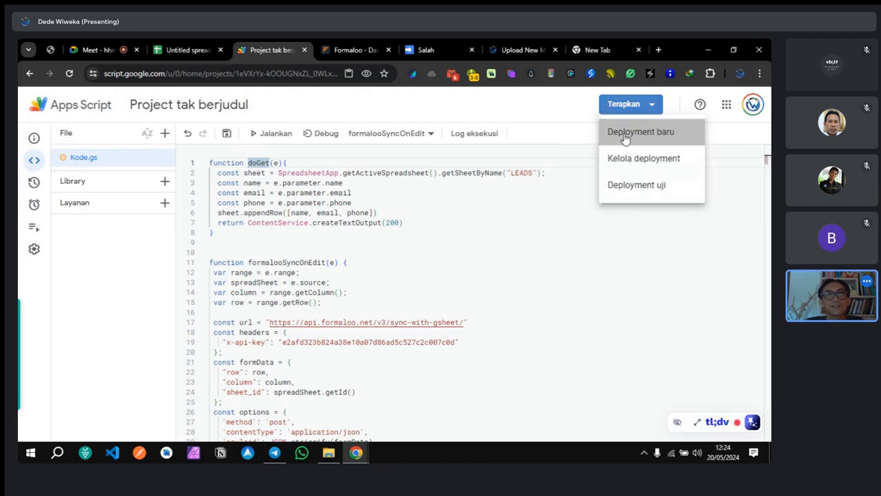
Step: Deploy the script as a new web app version and copy its URL
{"action": "left_click", "coordinate": [625, 134]}
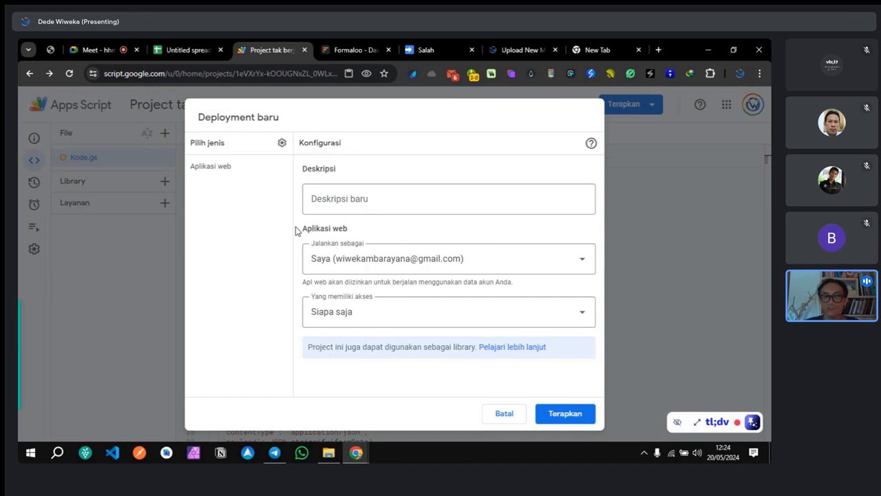
{"action": "left_click", "coordinate": [568, 413]}
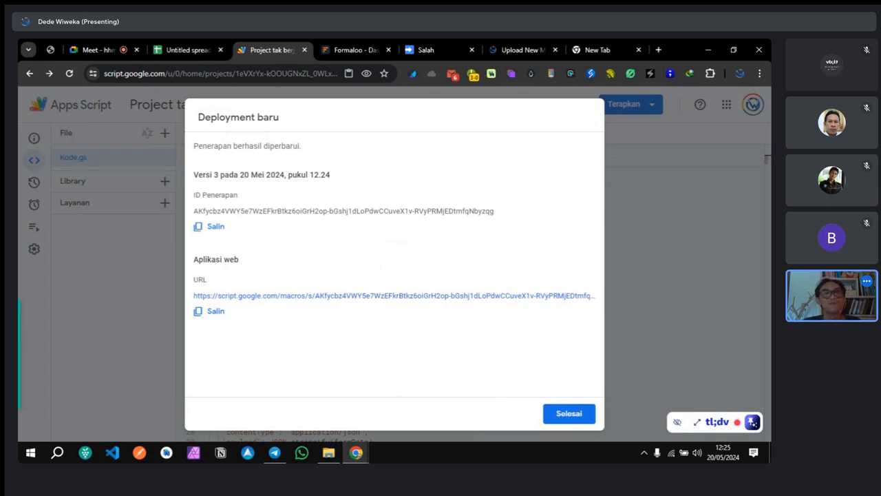
{"action": "left_click", "coordinate": [215, 316]}
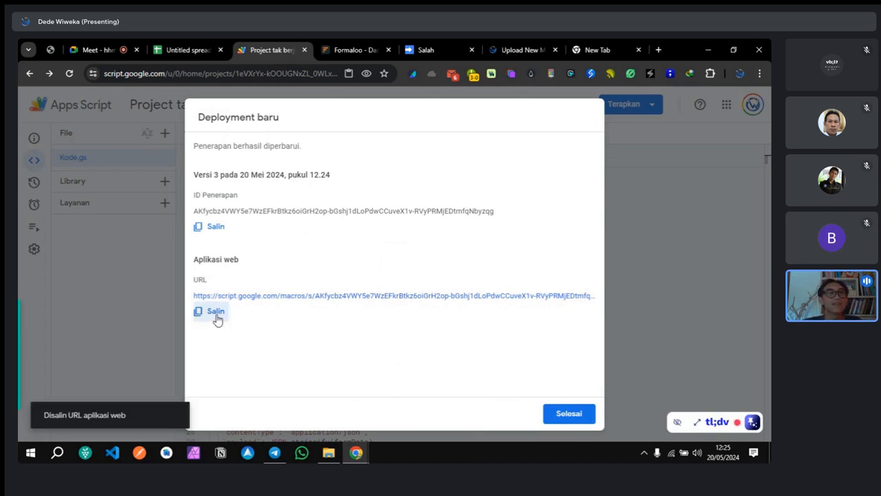
Step: In Formaloo's form settings, dismiss the saved-changes message and select the old redirect URL
{"action": "left_click", "coordinate": [355, 50]}
{"action": "left_click", "coordinate": [140, 240]}
{"action": "triple_click", "coordinate": [135, 185]}
Step: Save the new /exec URL as Redirect url, refresh the Apps Script page, then go to the live form
{"action": "key", "text": "ctrl+v"}
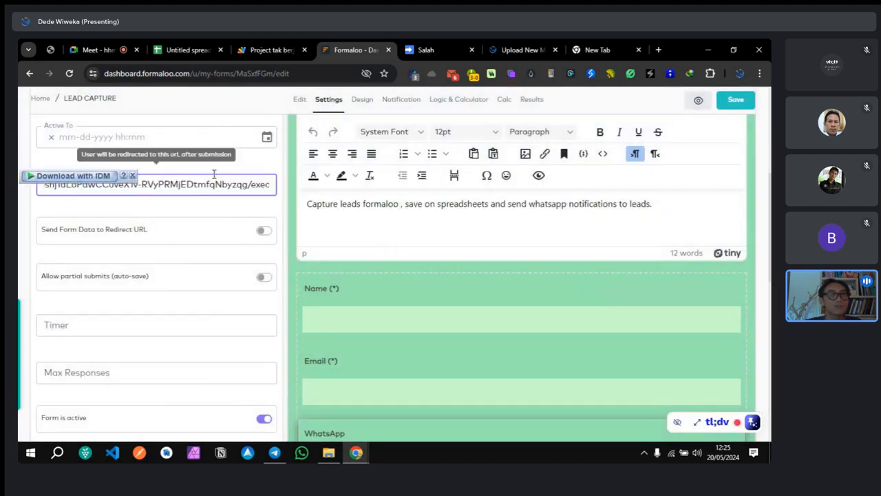
{"action": "left_click", "coordinate": [737, 101]}
{"action": "left_click", "coordinate": [433, 48]}
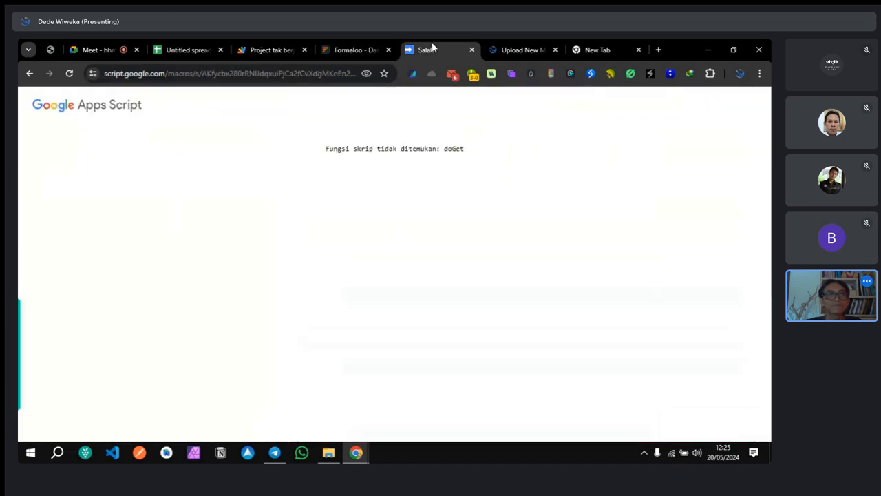
{"action": "left_click", "coordinate": [69, 73]}
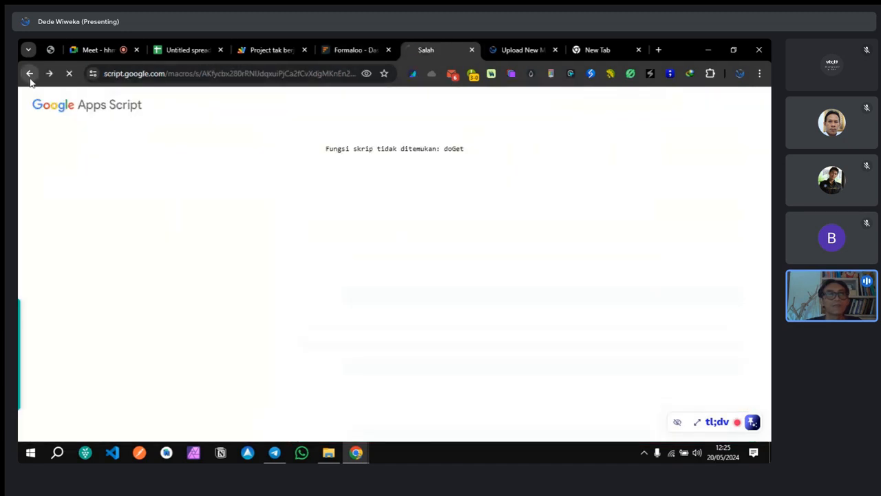
{"action": "left_click", "coordinate": [331, 48]}
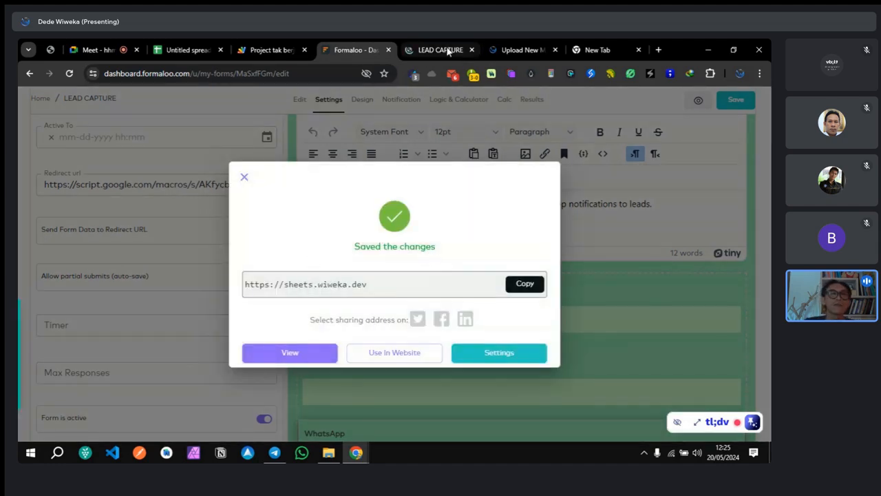
{"action": "left_click", "coordinate": [447, 51]}
Step: Fill the live form with name 'Co', a test email and a WhatsApp number, then submit with KIRIM
{"action": "left_click", "coordinate": [311, 239]}
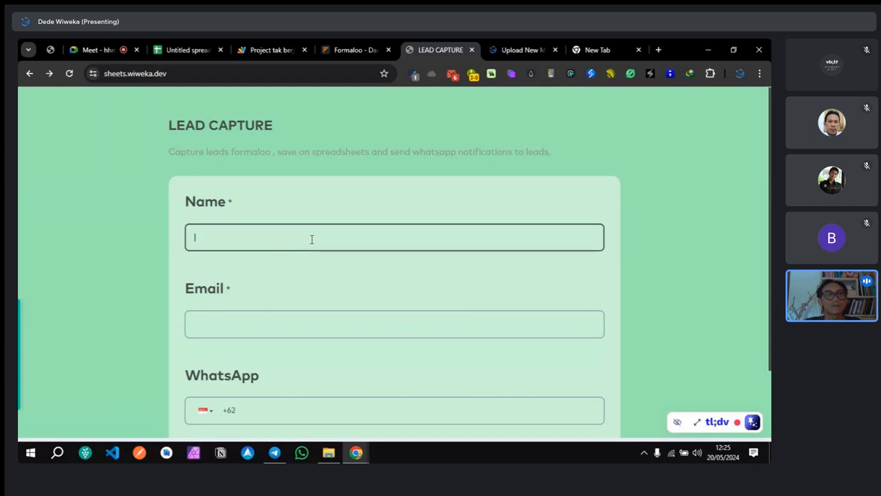
{"action": "type", "text": "Coba 5"}
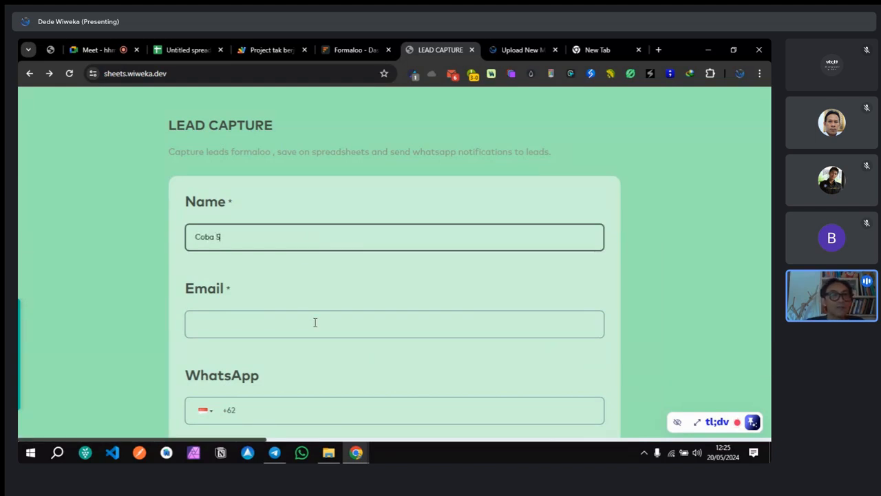
{"action": "left_click", "coordinate": [314, 322]}
{"action": "type", "text": "coba5@"}
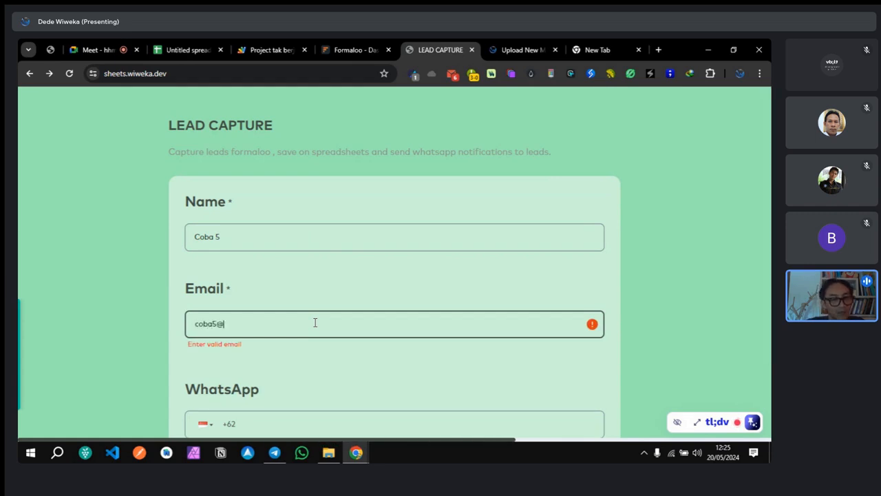
{"action": "type", "text": "ghdjdjd.com"}
{"action": "left_click", "coordinate": [300, 407]}
{"action": "type", "text": "811111111111"}
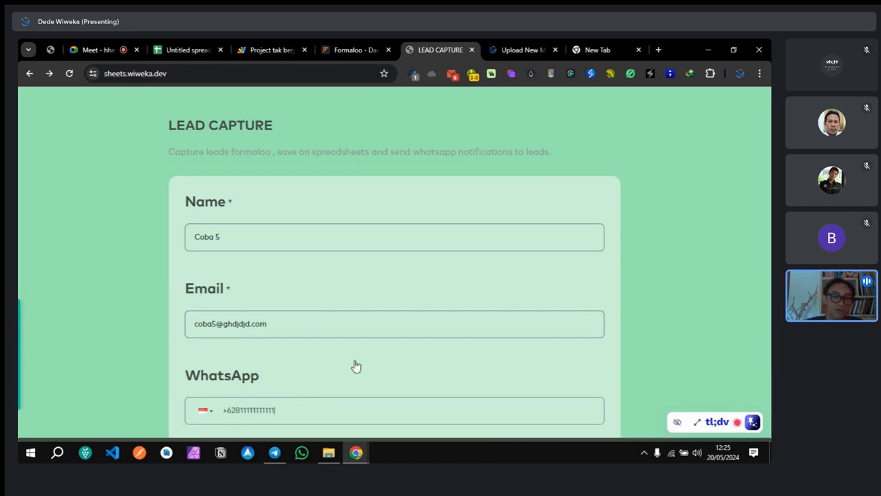
{"action": "scroll", "coordinate": [377, 347], "scroll_direction": "down", "scroll_amount": 1}
{"action": "left_click", "coordinate": [541, 392]}
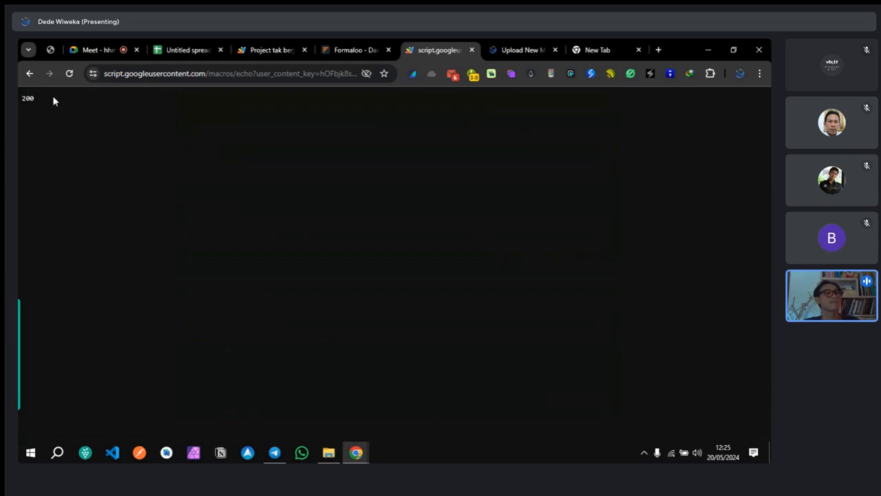
Step: Check the 200 web app response and the createTextOutput(200) return in doGet, then bring up LEADS
{"action": "left_click_drag", "start_coordinate": [53, 97], "coordinate": [18, 107]}
{"action": "left_click", "coordinate": [201, 169]}
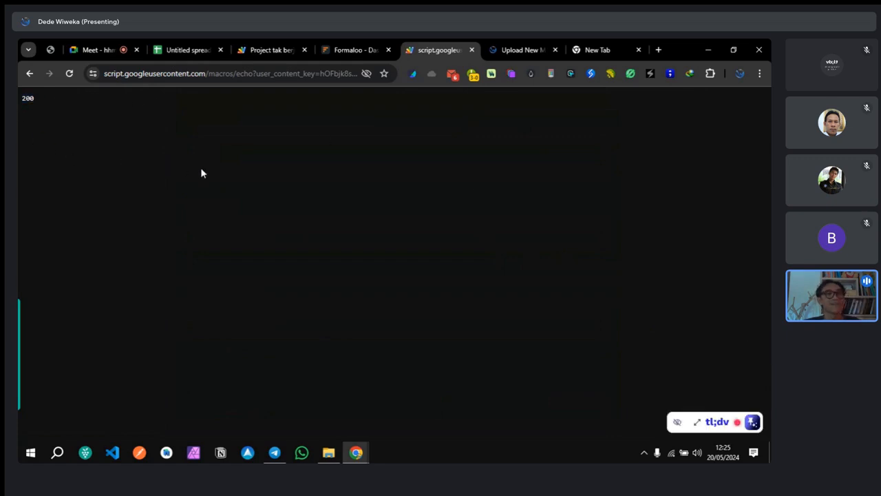
{"action": "left_click", "coordinate": [256, 50]}
{"action": "left_click", "coordinate": [660, 294]}
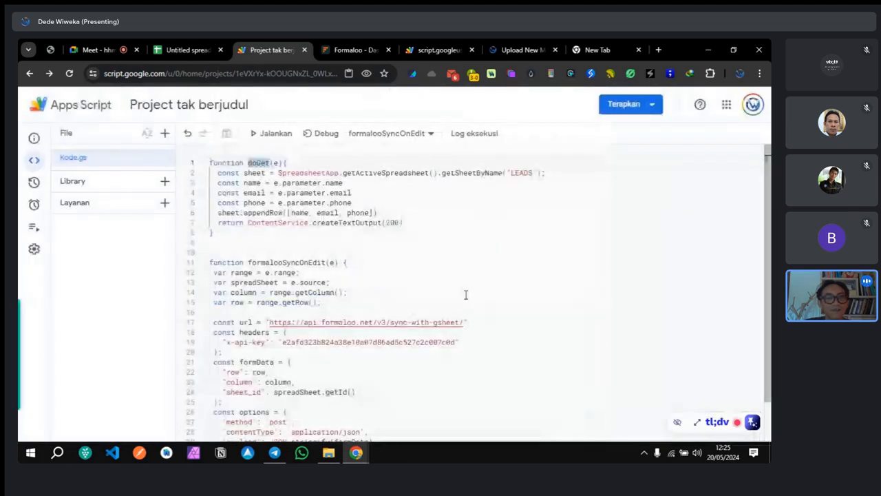
{"action": "double_click", "coordinate": [398, 222]}
{"action": "left_click", "coordinate": [466, 260]}
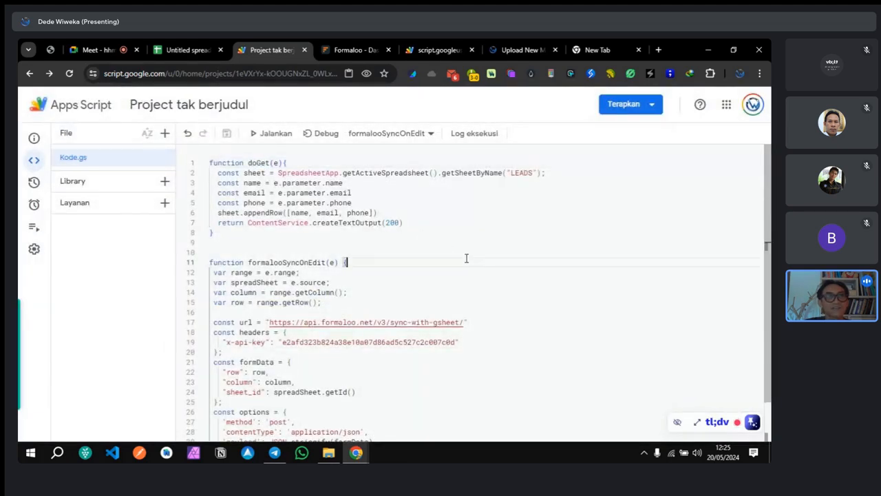
{"action": "left_click", "coordinate": [181, 49]}
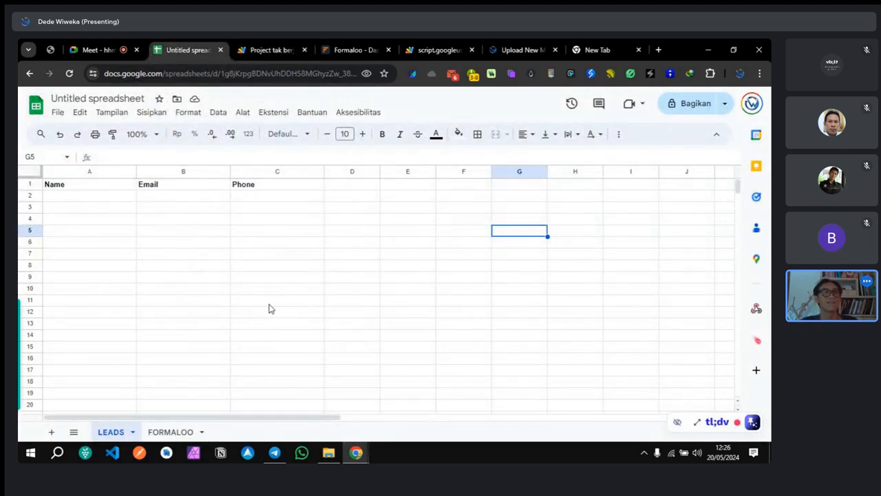
Step: Inspect cells B4 and B2 of LEADS, confirming no lead row was added, then return to the script
{"action": "left_click", "coordinate": [153, 221]}
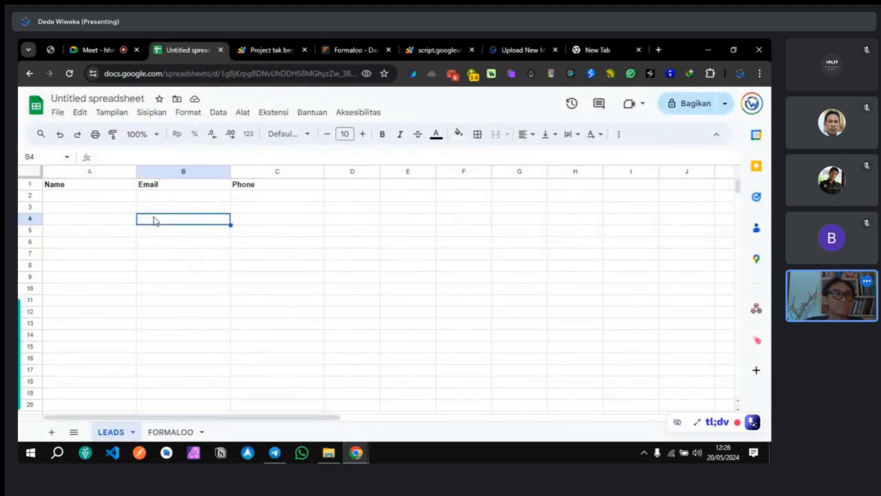
{"action": "left_click", "coordinate": [183, 197]}
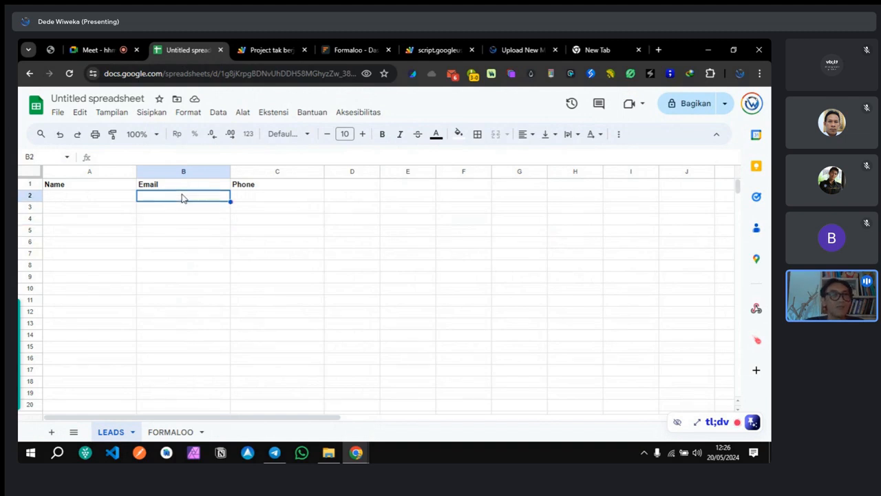
{"action": "left_click", "coordinate": [262, 52]}
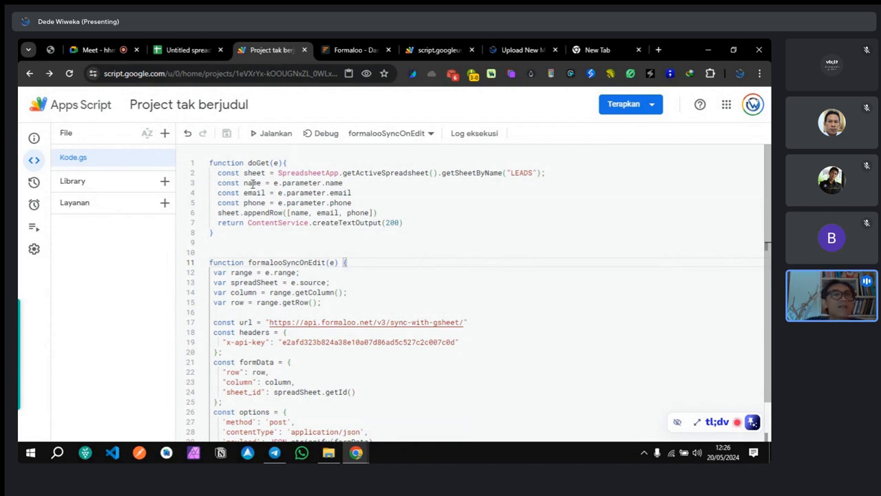
Step: Position the caret between ')' and '{' on doGet's first line in Kode.gs
{"action": "left_click", "coordinate": [321, 183]}
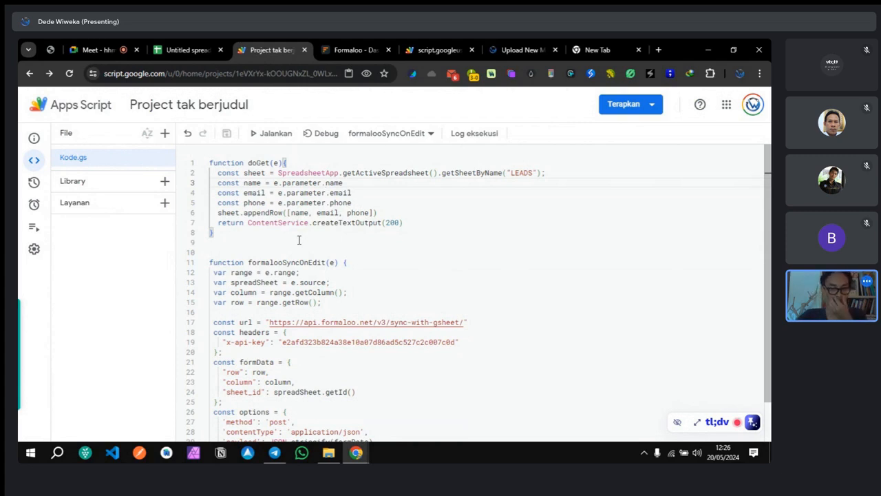
{"action": "left_click", "coordinate": [284, 164]}
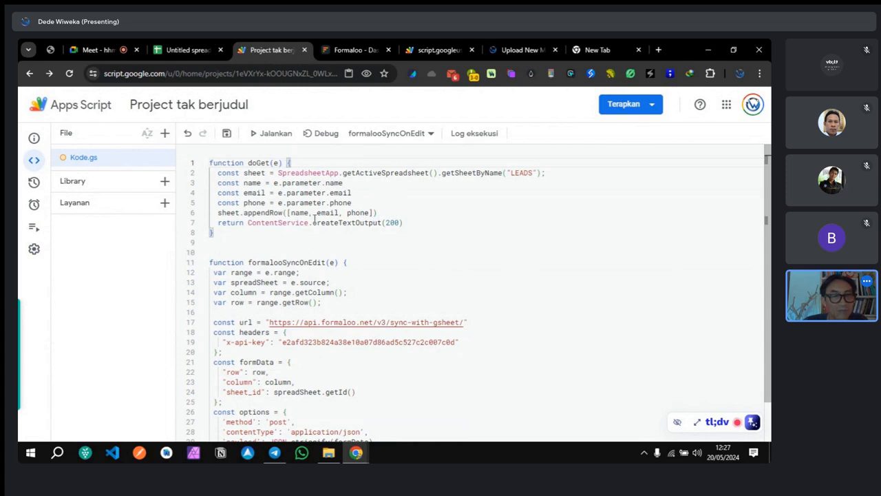
Step: Add an 'if (phone == null){' line after appendRow, keeping the return statement on its own line
{"action": "left_click", "coordinate": [380, 215]}
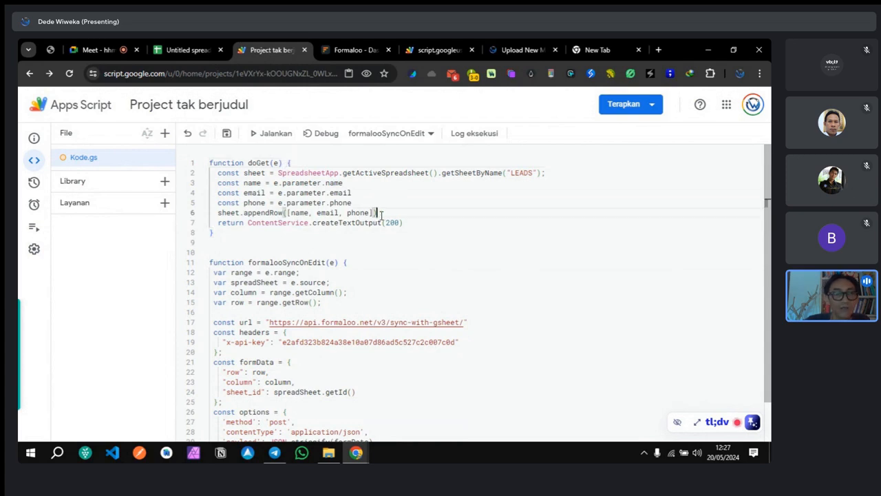
{"action": "key", "text": "Return"}
{"action": "type", "text": "if"}
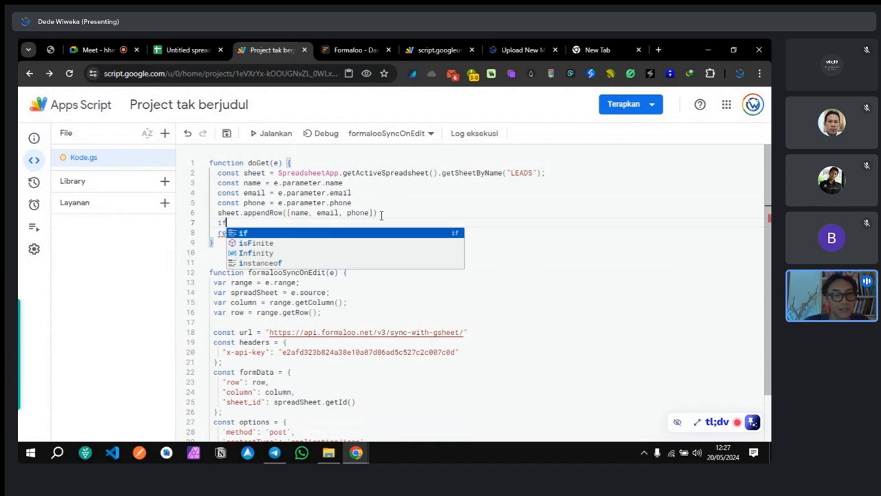
{"action": "key", "text": "Escape"}
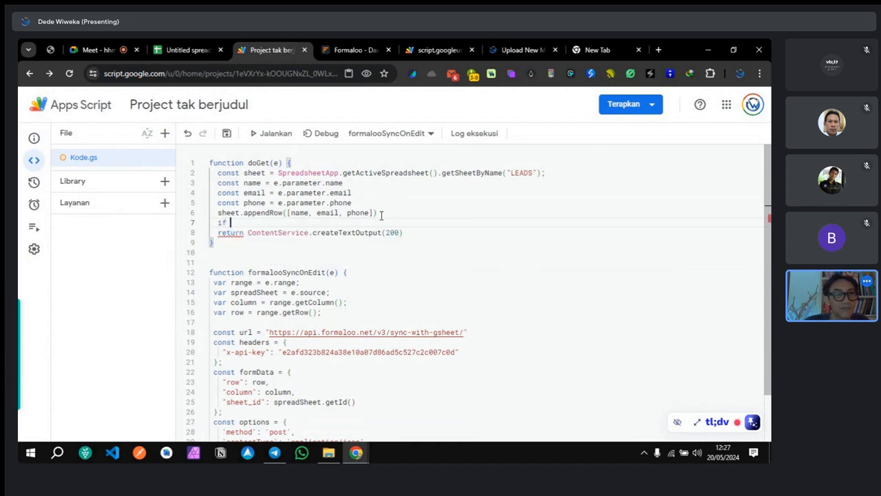
{"action": "double_click", "coordinate": [246, 203]}
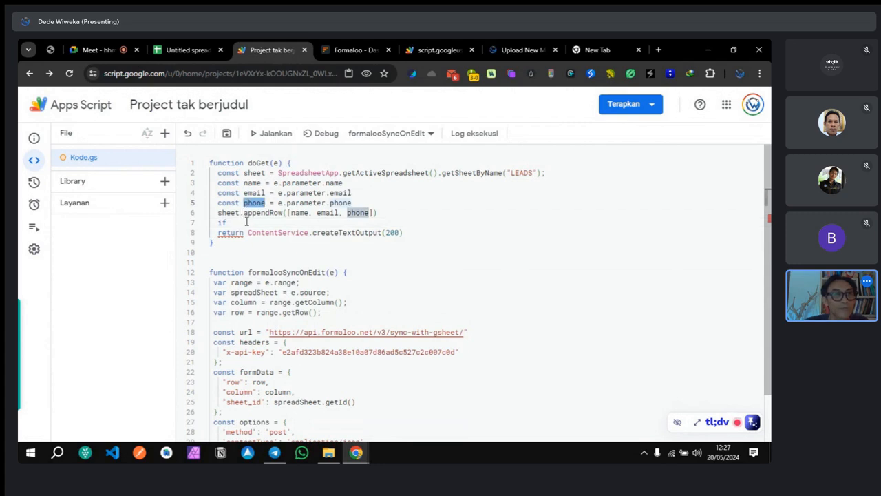
{"action": "left_click", "coordinate": [246, 222]}
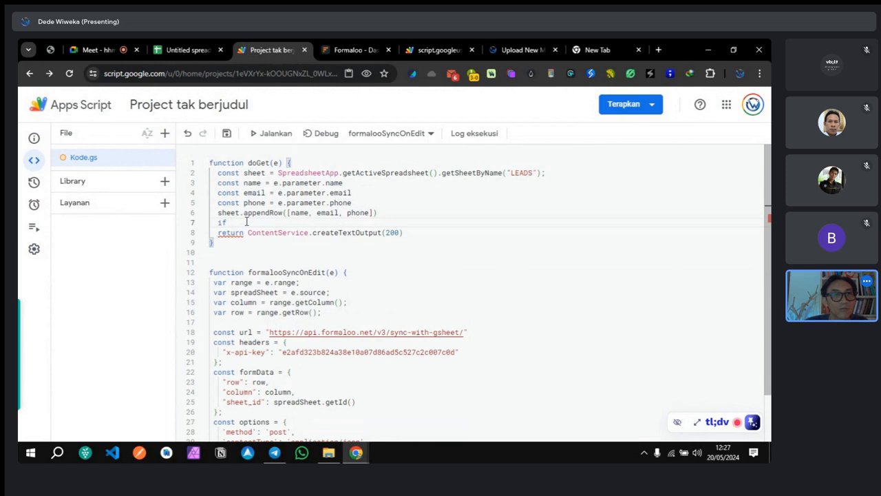
{"action": "type", "text": "phone"}
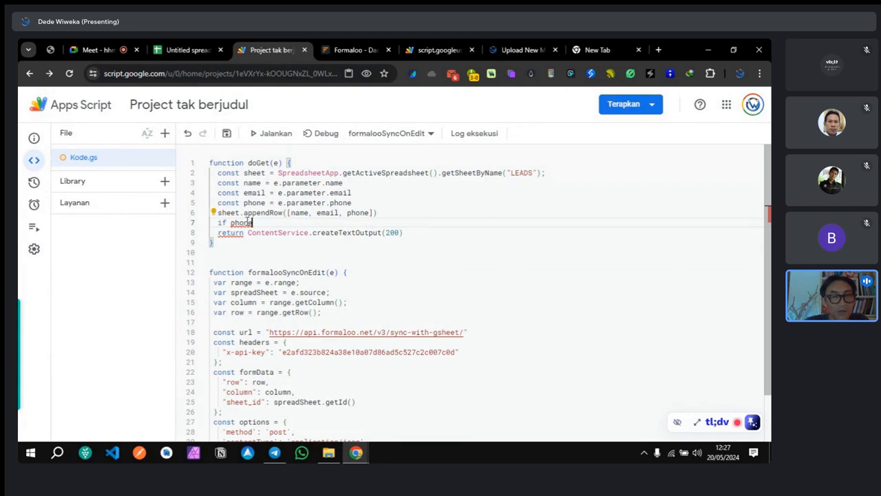
{"action": "key", "text": "Left"}
{"action": "key", "text": "Left"}
{"action": "key", "text": "Left"}
{"action": "key", "text": "Left"}
{"action": "key", "text": "Left"}
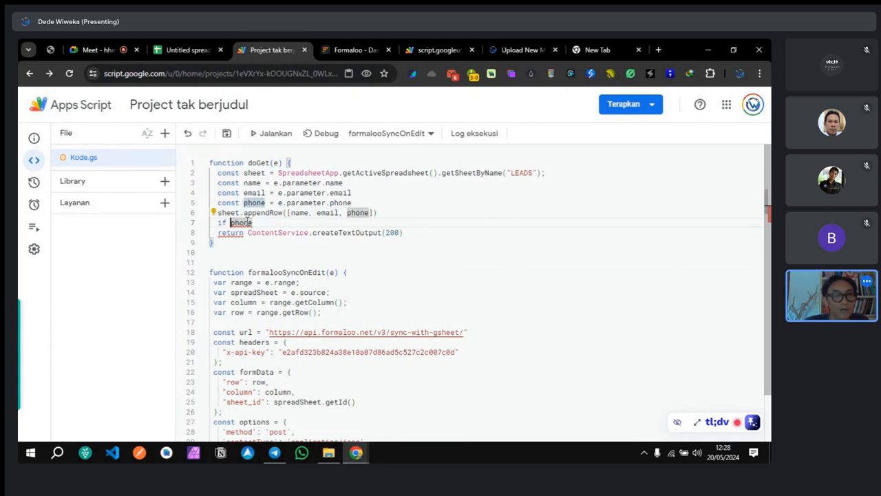
{"action": "type", "text": "("}
{"action": "key", "text": "BackSpace"}
{"action": "key", "text": "Delete"}
{"action": "key", "text": "Delete"}
{"action": "key", "text": "Delete"}
{"action": "key", "text": "Delete"}
{"action": "key", "text": "Delete"}
{"action": "key", "text": "Delete"}
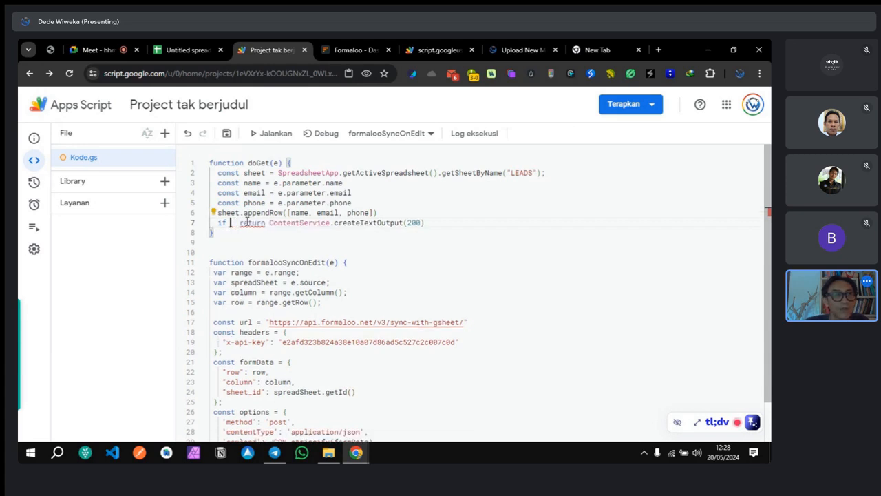
{"action": "key", "text": "Return"}
{"action": "key", "text": "BackSpace"}
{"action": "left_click", "coordinate": [246, 222]}
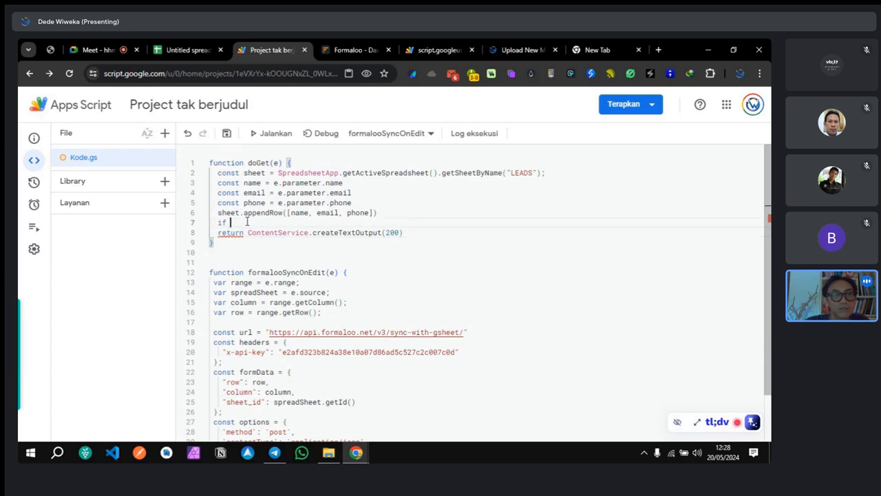
{"action": "type", "text": "(phone"}
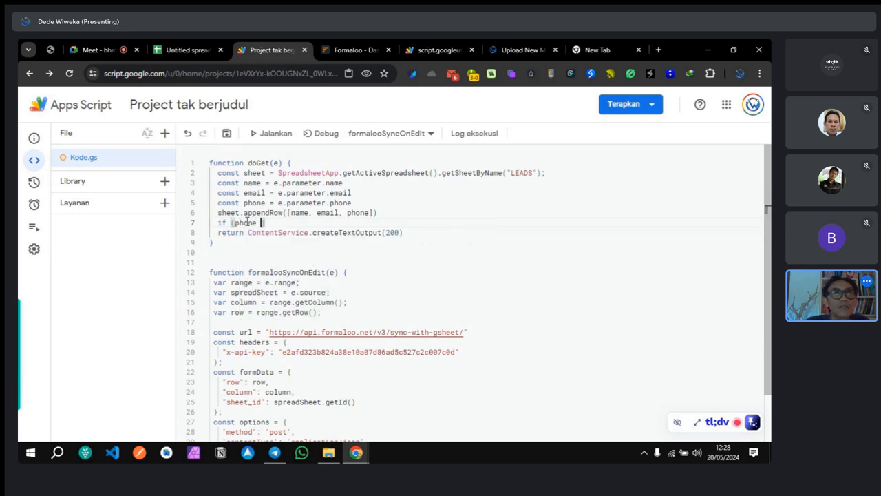
{"action": "type", "text": " ="}
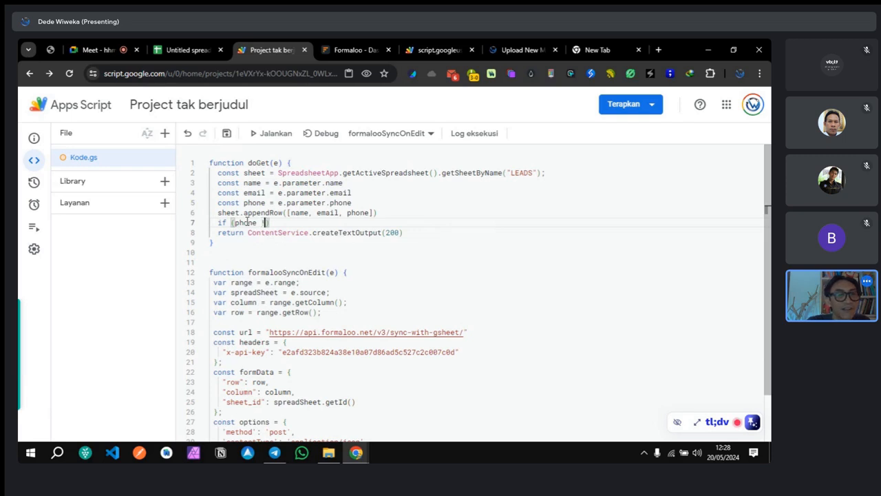
{"action": "type", "text": "="}
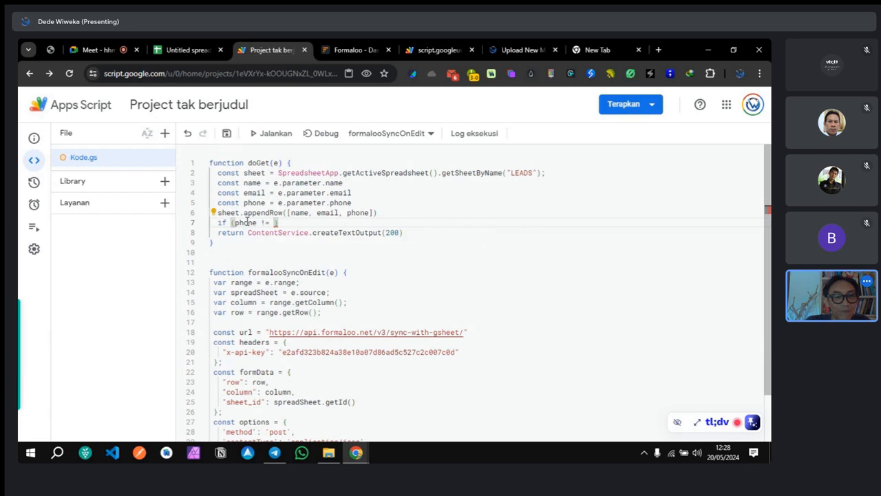
{"action": "type", "text": " null"}
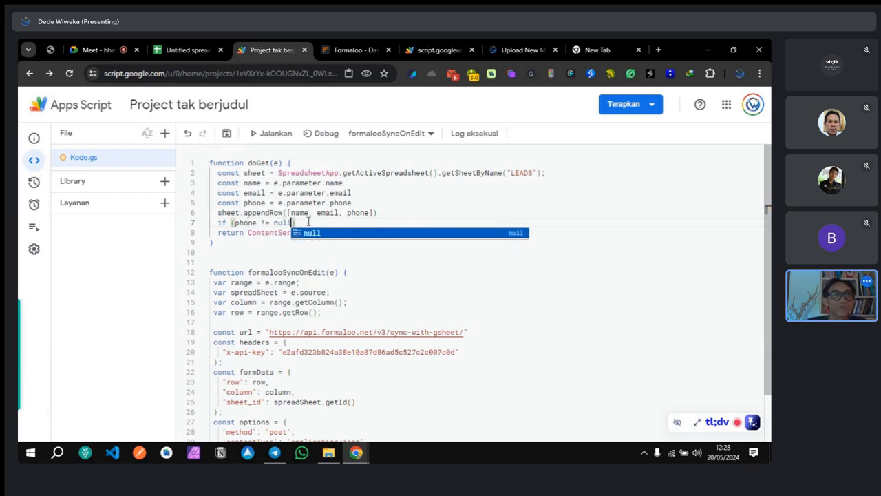
{"action": "type", "text": "){"}
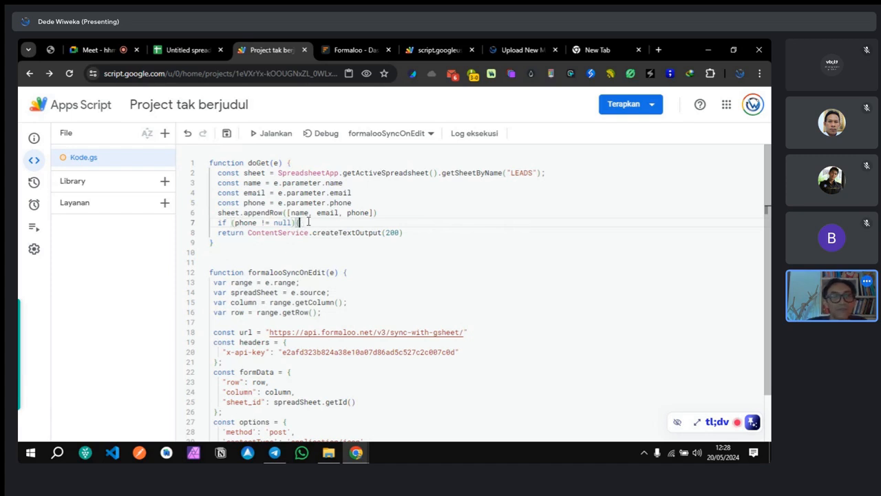
Step: Paste the return ContentService.createTextOutput(200) statement inside the new if block
{"action": "left_click", "coordinate": [446, 232]}
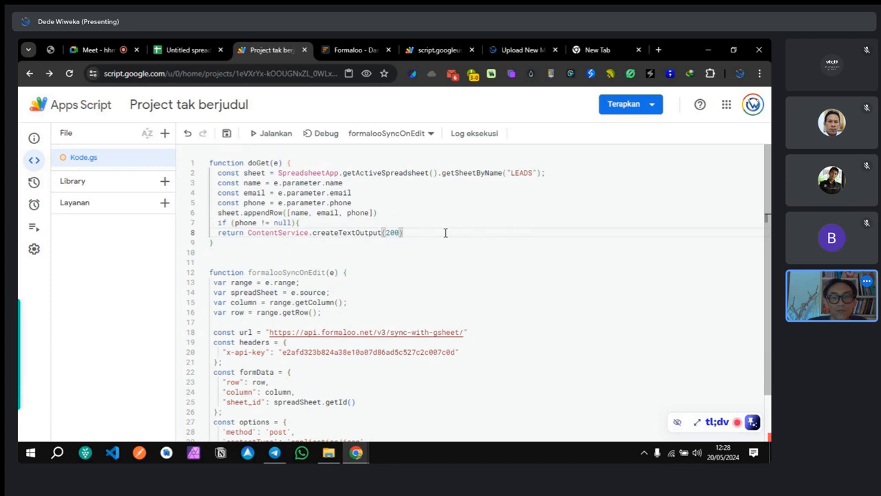
{"action": "key", "text": "Return"}
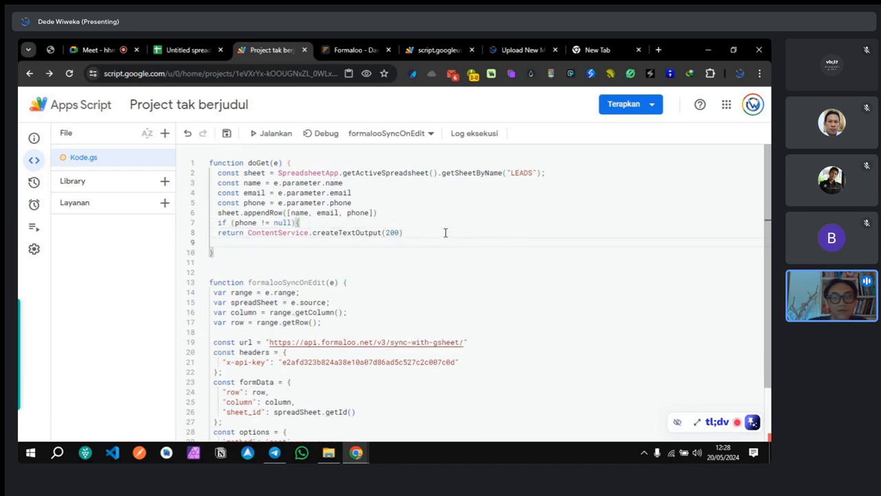
{"action": "left_click", "coordinate": [363, 222]}
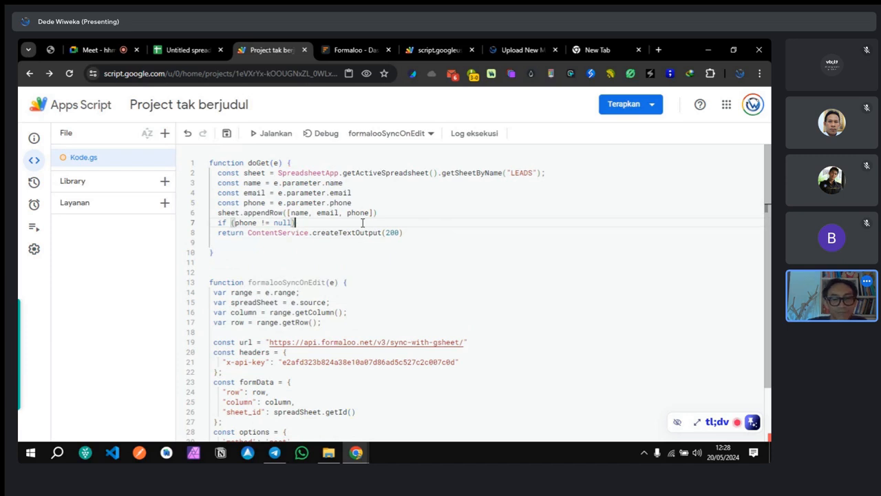
{"action": "key", "text": "Return"}
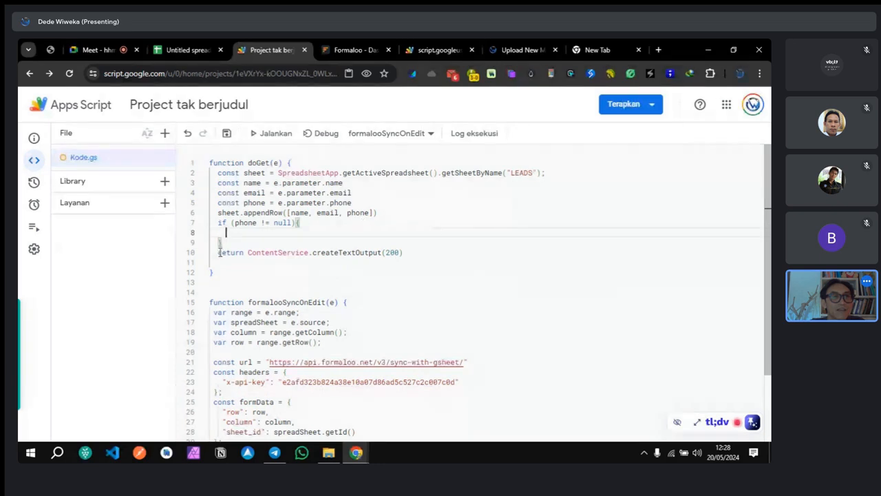
{"action": "left_click_drag", "start_coordinate": [218, 253], "coordinate": [404, 253]}
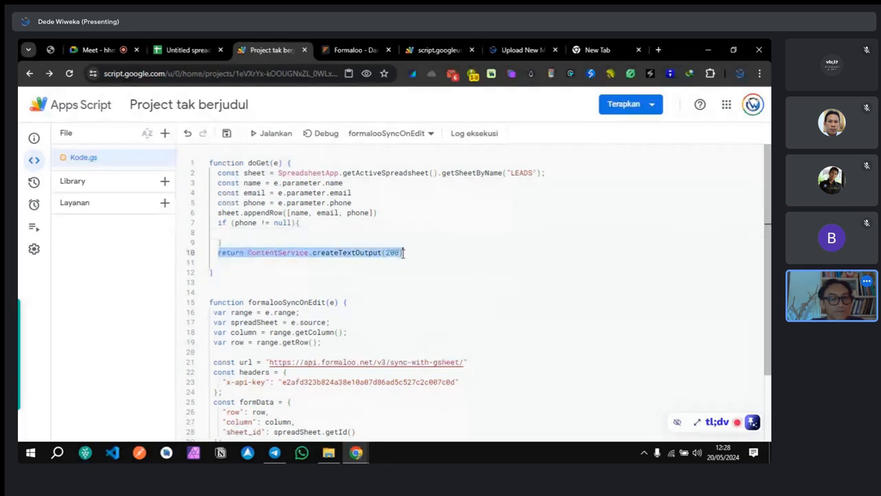
{"action": "left_click", "coordinate": [272, 234]}
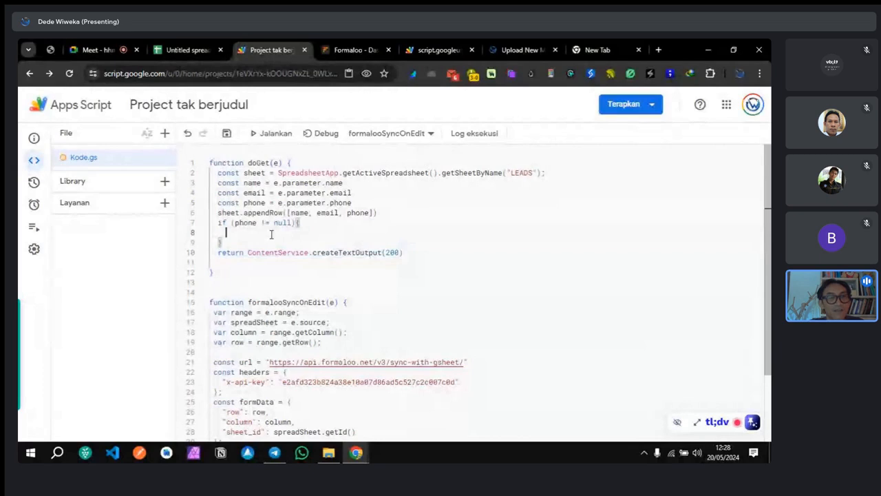
{"action": "type", "text": "return ContentService.createTextOutput(200)"}
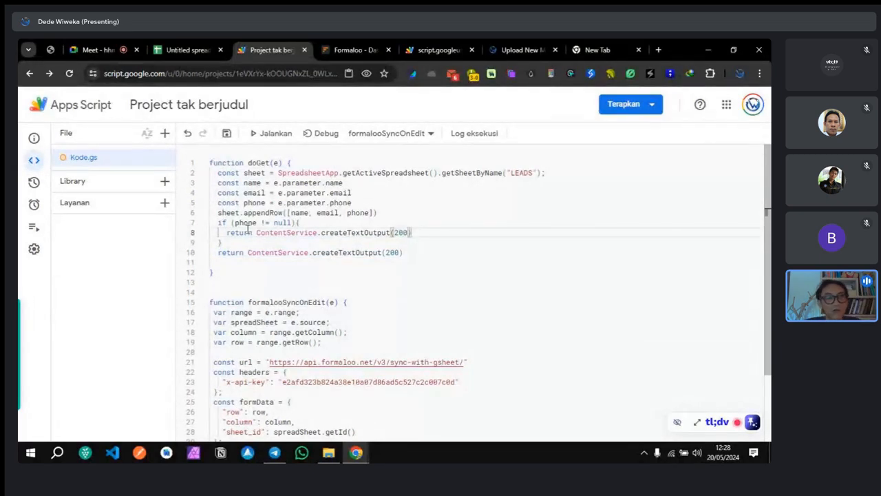
{"action": "left_click_drag", "start_coordinate": [228, 232], "coordinate": [413, 232]}
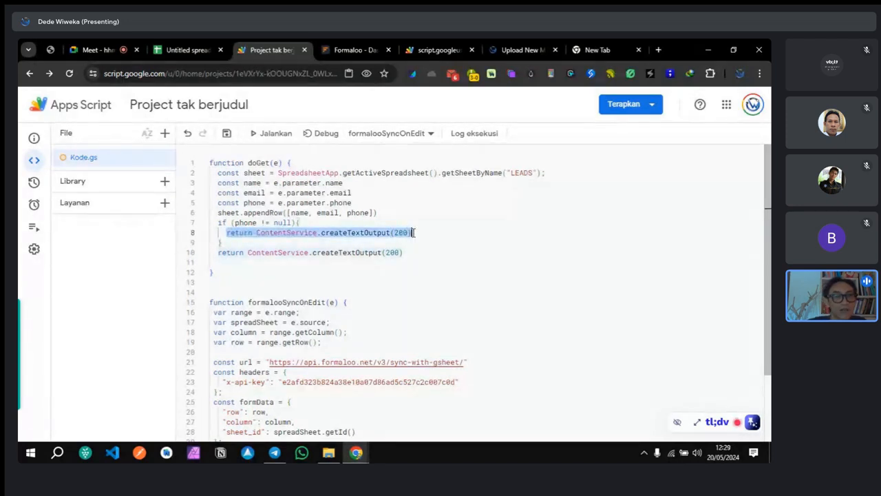
{"action": "left_click", "coordinate": [413, 232]}
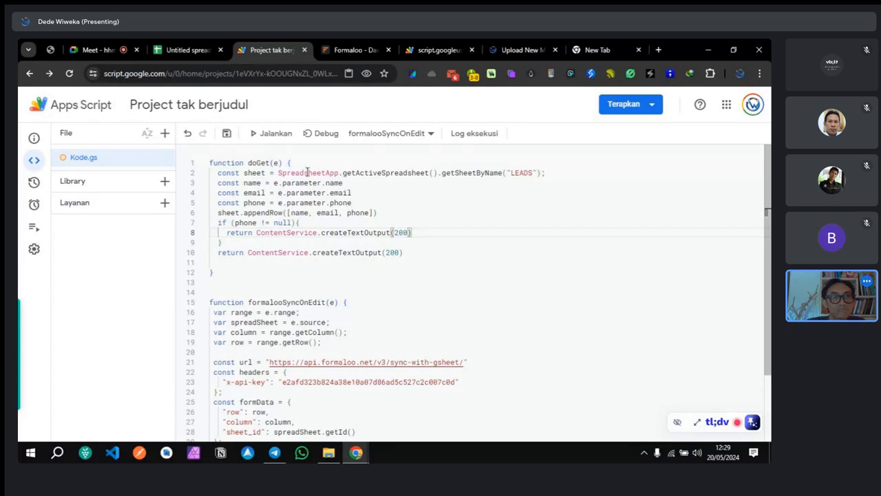
Step: Save Kode.gs and deploy it through Deployment baru as a new web app version
{"action": "left_click", "coordinate": [227, 134]}
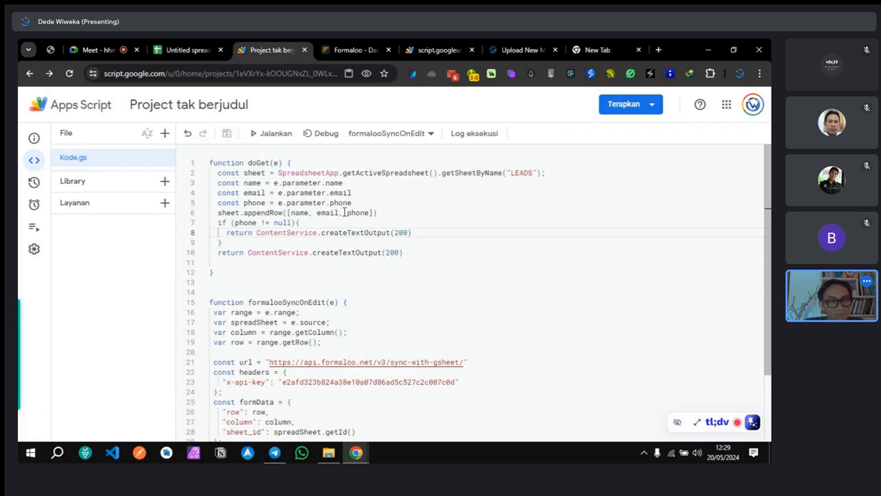
{"action": "left_click", "coordinate": [625, 105]}
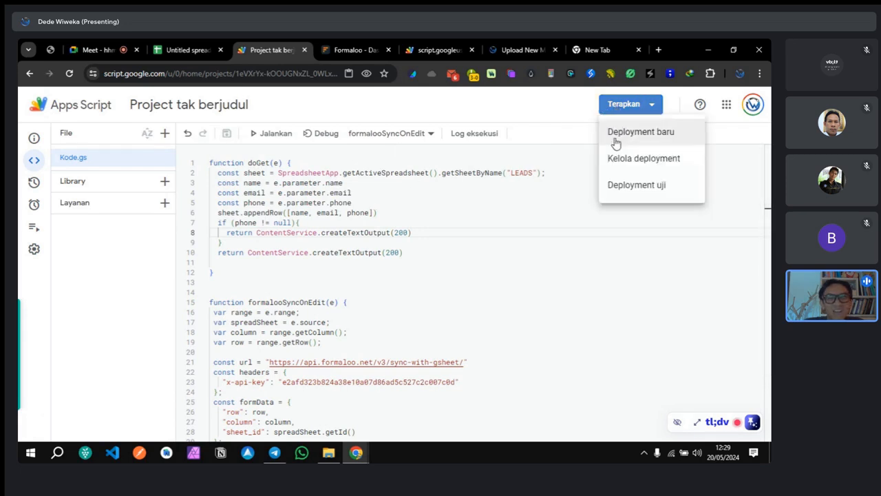
{"action": "left_click", "coordinate": [616, 141]}
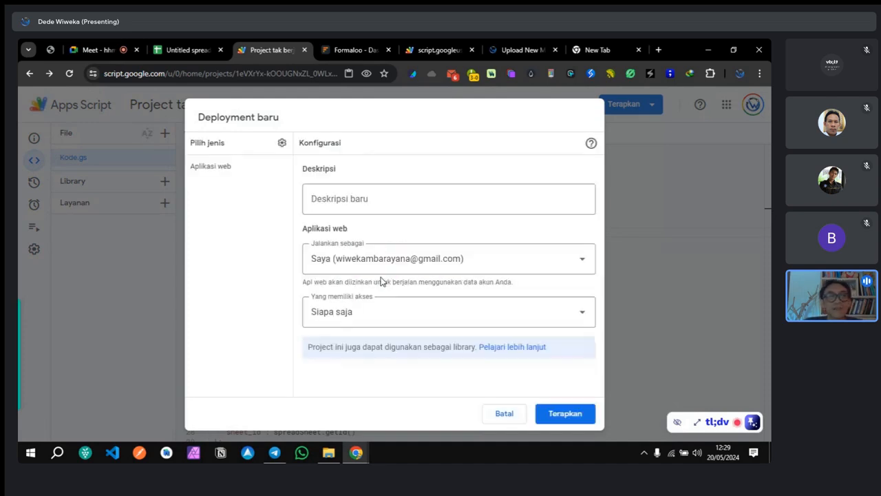
{"action": "left_click", "coordinate": [555, 414]}
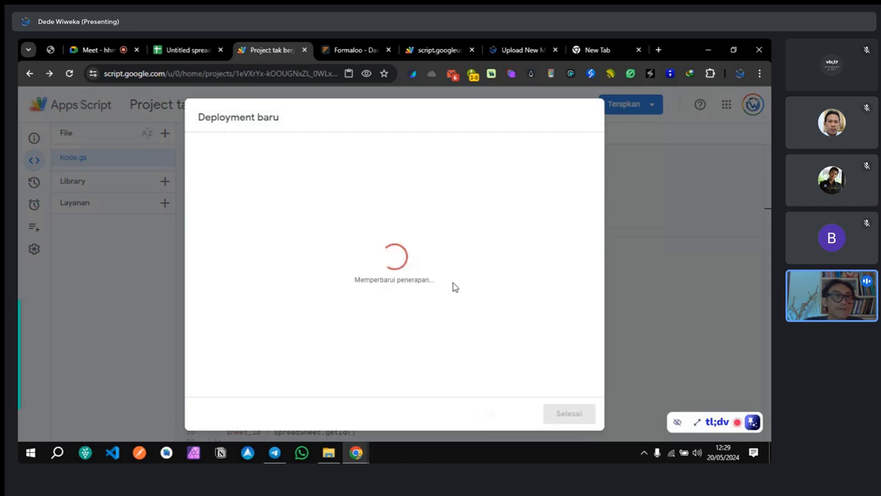
Step: Copy the newly deployed web app URL from the Apps Script deployment dialog
{"action": "left_click", "coordinate": [181, 53]}
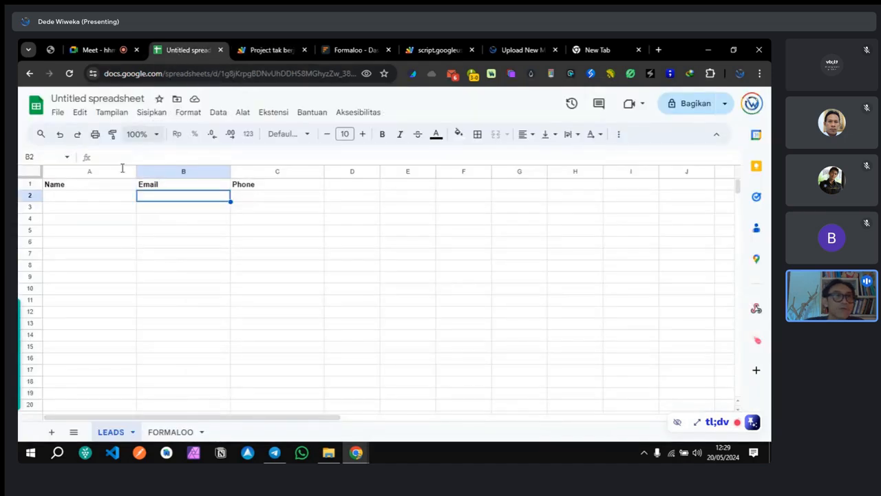
{"action": "left_click", "coordinate": [273, 52]}
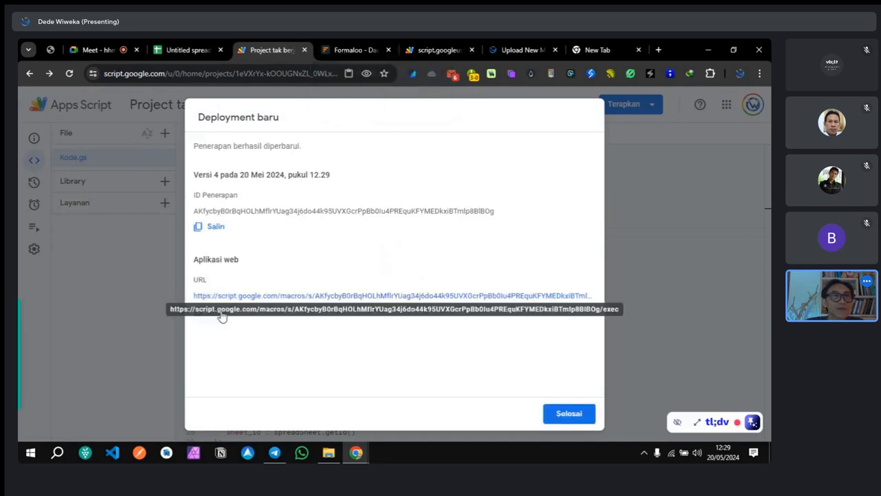
{"action": "left_click", "coordinate": [221, 316]}
Step: Replace Formaloo's Redirect url with the new web app URL and save the form settings
{"action": "left_click", "coordinate": [339, 49]}
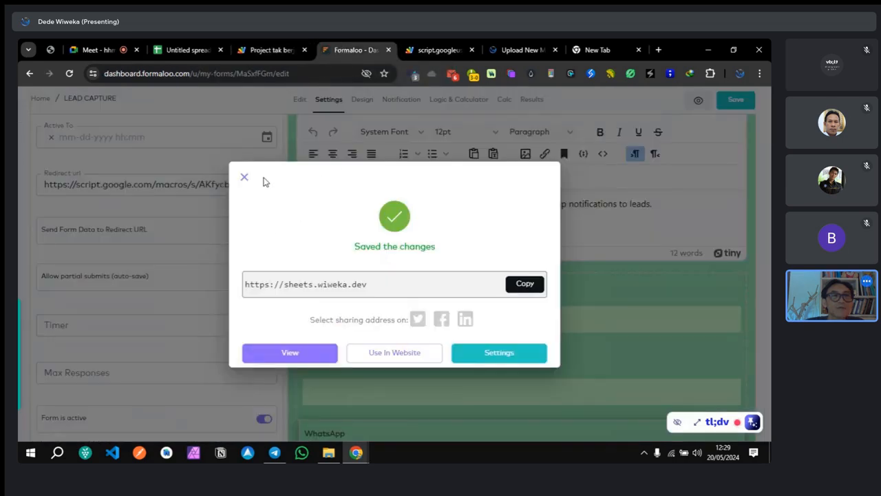
{"action": "left_click", "coordinate": [180, 184]}
{"action": "triple_click", "coordinate": [117, 185]}
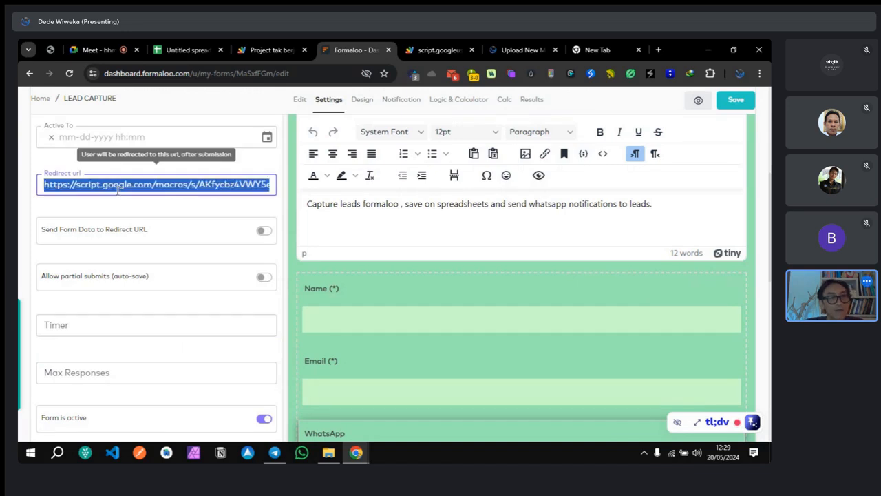
{"action": "key", "text": "ctrl+v"}
{"action": "left_click", "coordinate": [734, 101]}
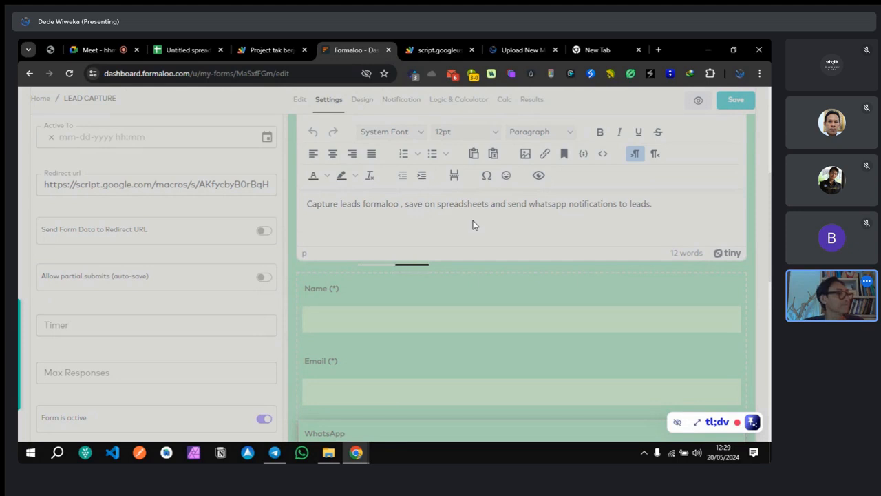
Step: Close the leftover script output and media upload tabs
{"action": "left_click", "coordinate": [435, 45]}
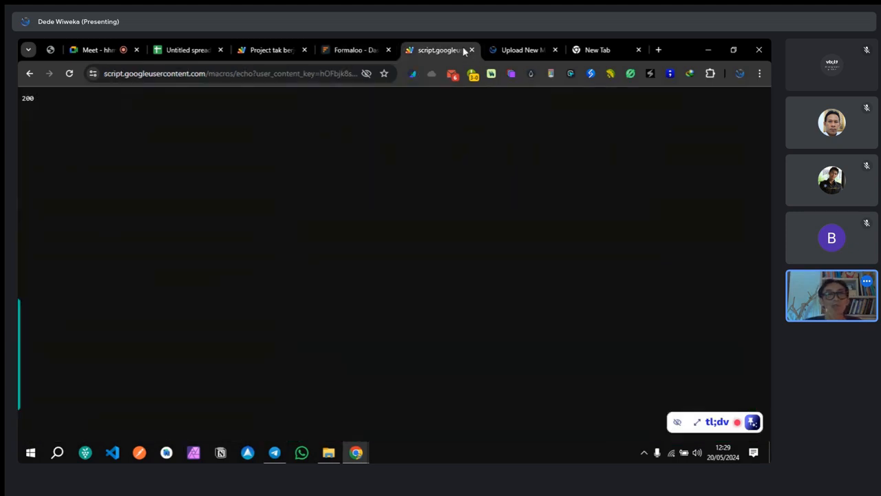
{"action": "left_click", "coordinate": [471, 49]}
{"action": "left_click", "coordinate": [470, 50]}
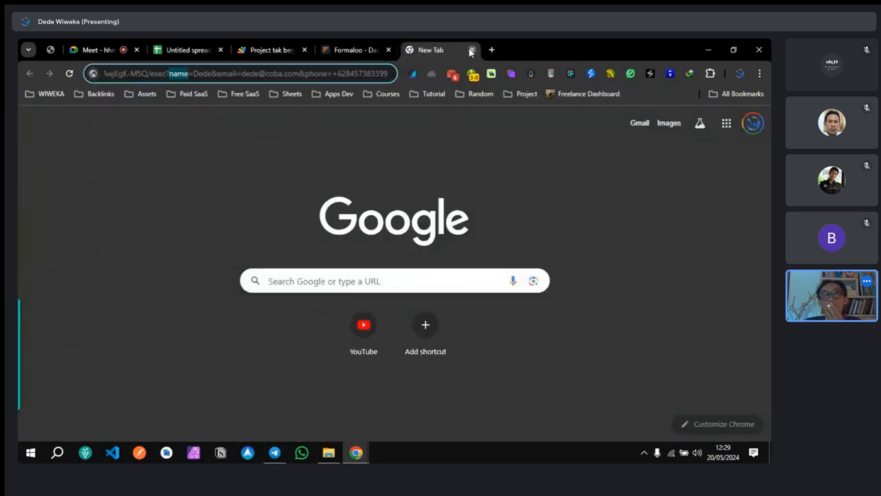
Step: Open the live form and submit test lead 'DEDE' with a test email and WhatsApp number
{"action": "left_click", "coordinate": [480, 50]}
{"action": "left_click", "coordinate": [287, 354]}
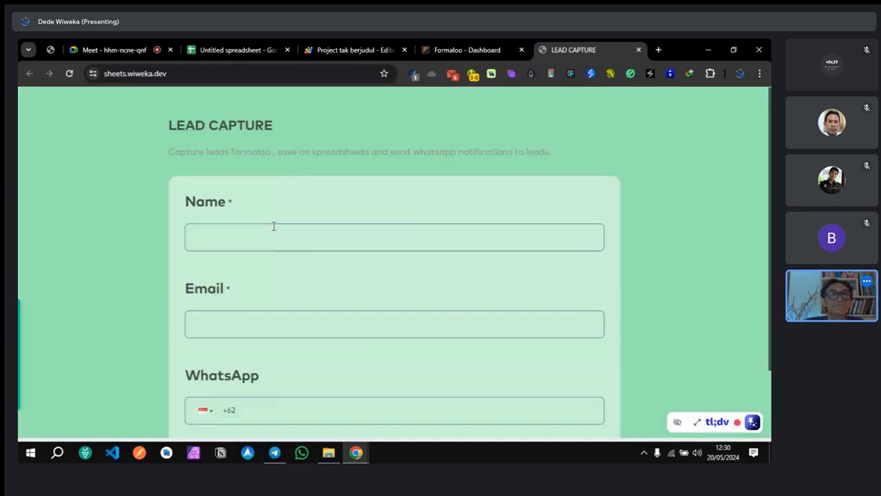
{"action": "left_click", "coordinate": [273, 226]}
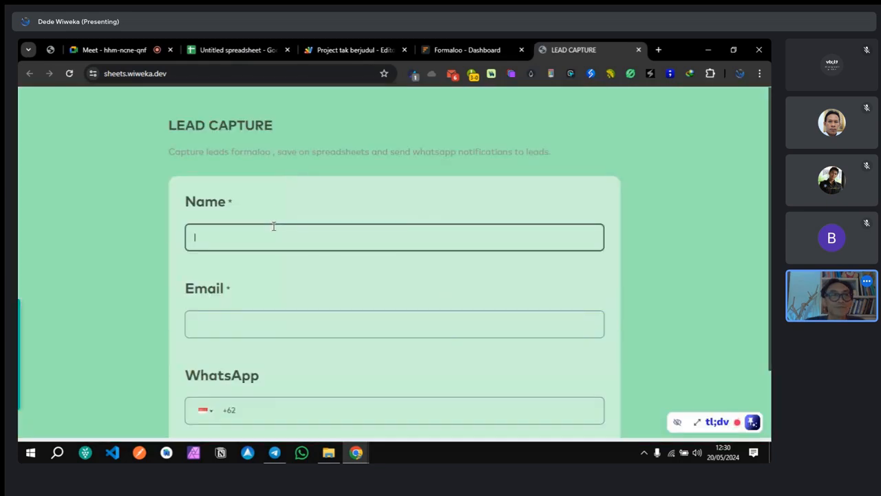
{"action": "type", "text": "DEDE"}
{"action": "key", "text": "Tab"}
{"action": "type", "text": "ded"}
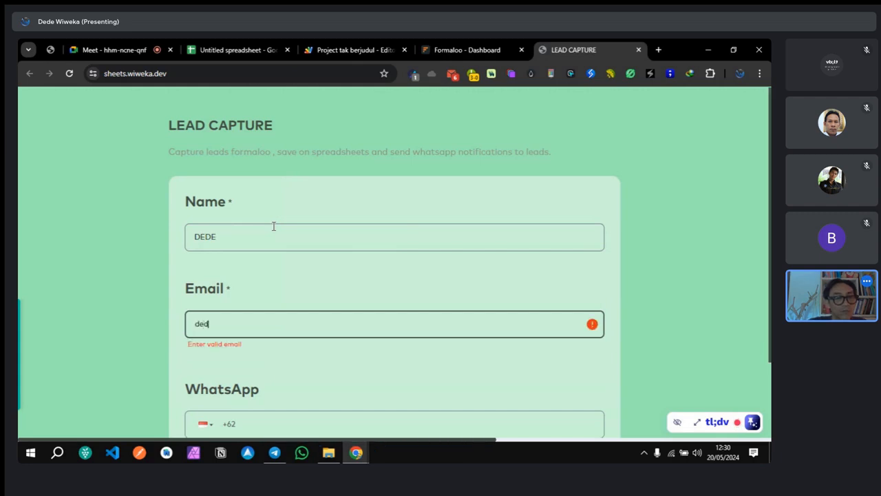
{"action": "type", "text": "e@do"}
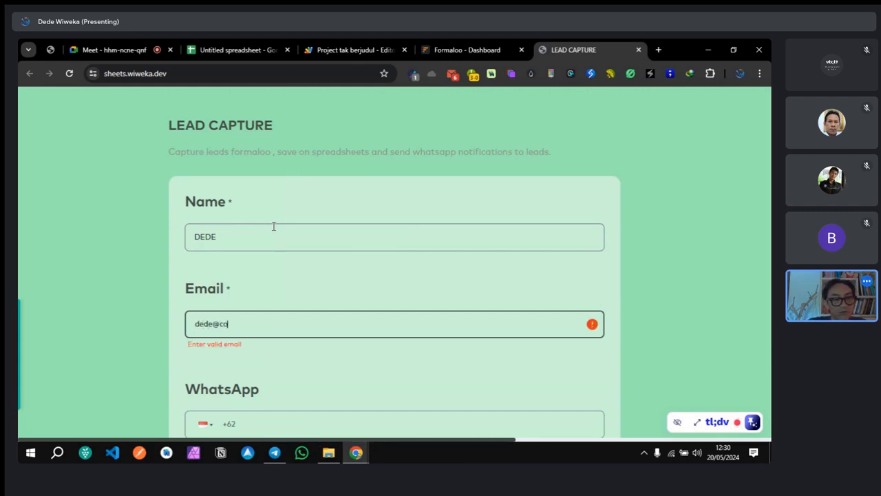
{"action": "type", "text": "ba."}
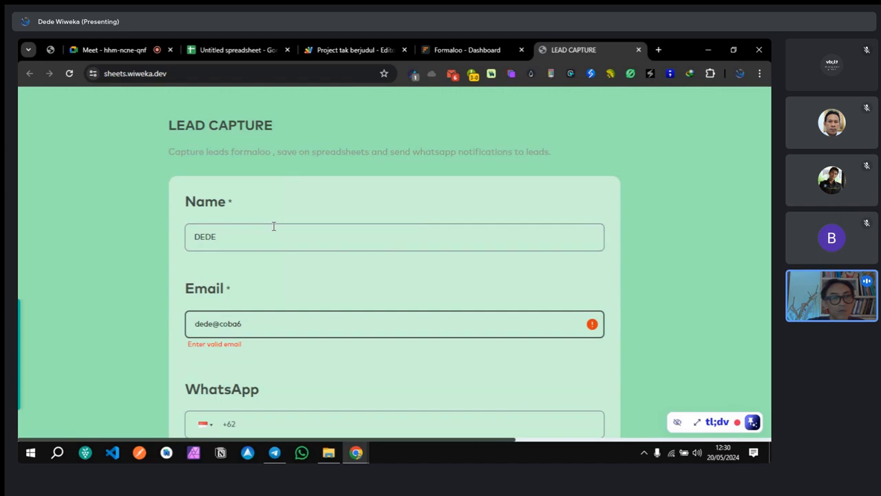
{"action": "type", "text": ".dev"}
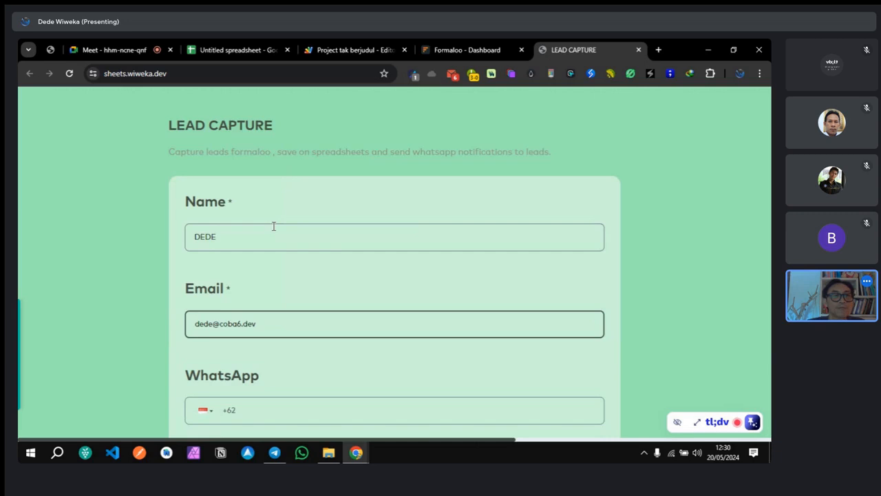
{"action": "scroll", "coordinate": [298, 310], "scroll_direction": "down", "scroll_amount": 2}
{"action": "left_click", "coordinate": [299, 321]}
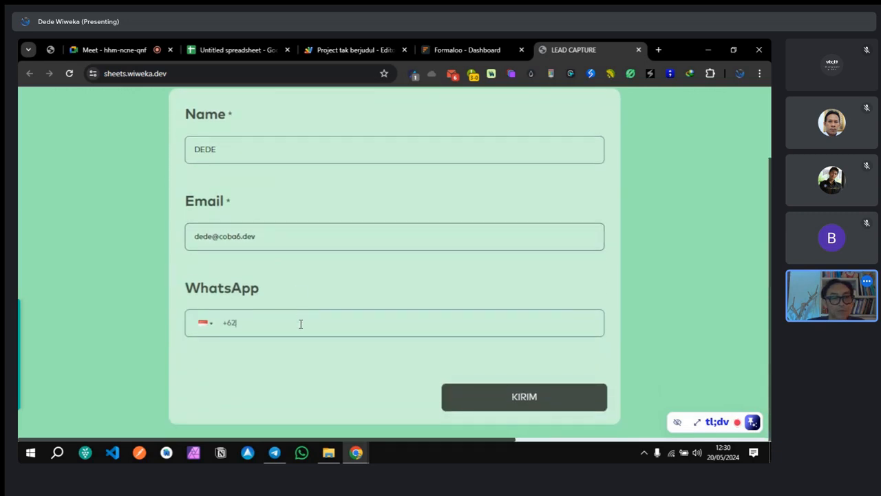
{"action": "type", "text": "81111111111111111"}
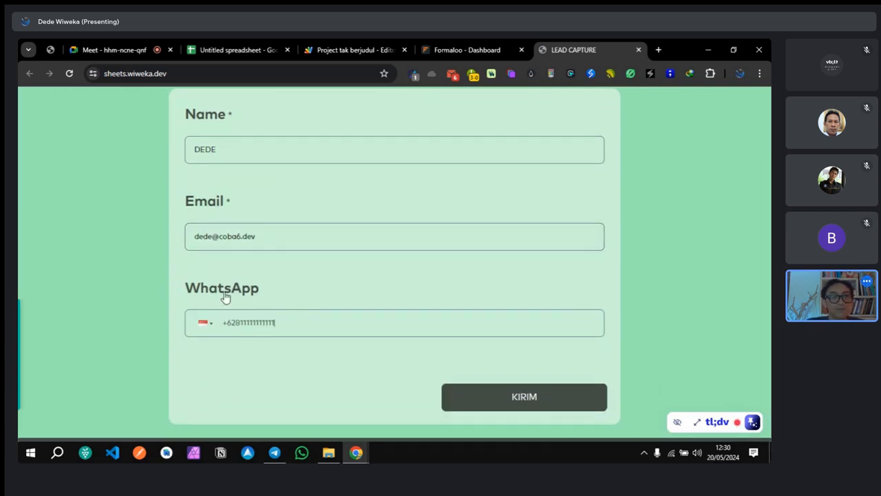
{"action": "left_click", "coordinate": [512, 404]}
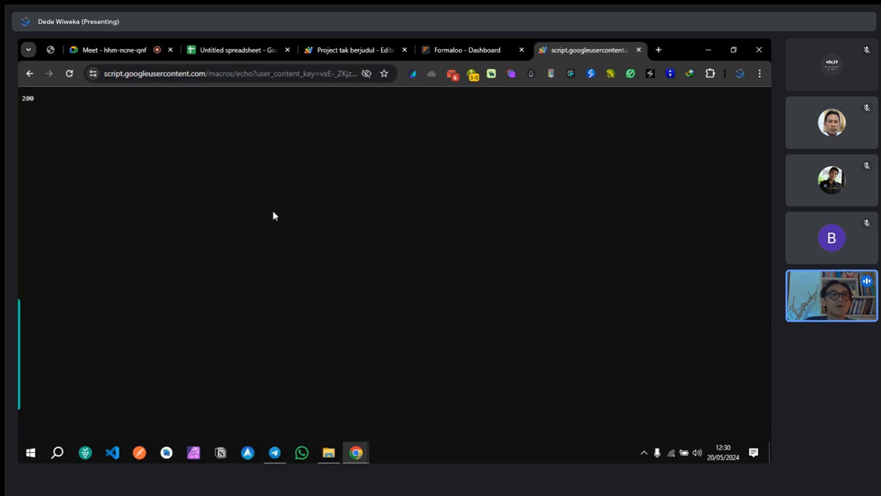
Step: Confirm the LEADS sheet still holds only headers, then dismiss the version 4 deployment confirmation
{"action": "left_click", "coordinate": [236, 52]}
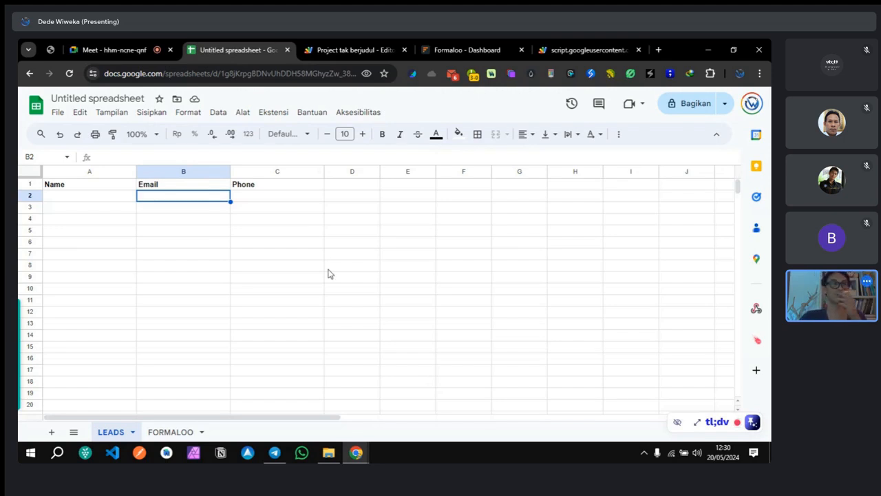
{"action": "left_click", "coordinate": [332, 49]}
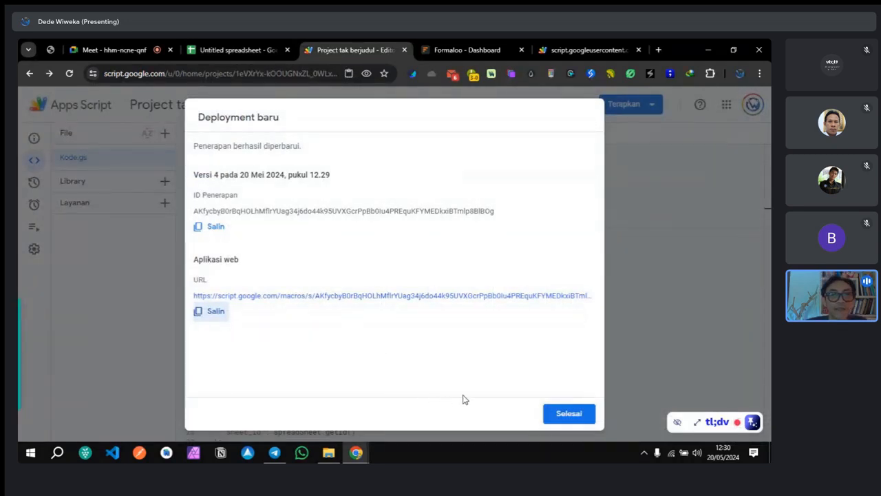
{"action": "left_click", "coordinate": [570, 412]}
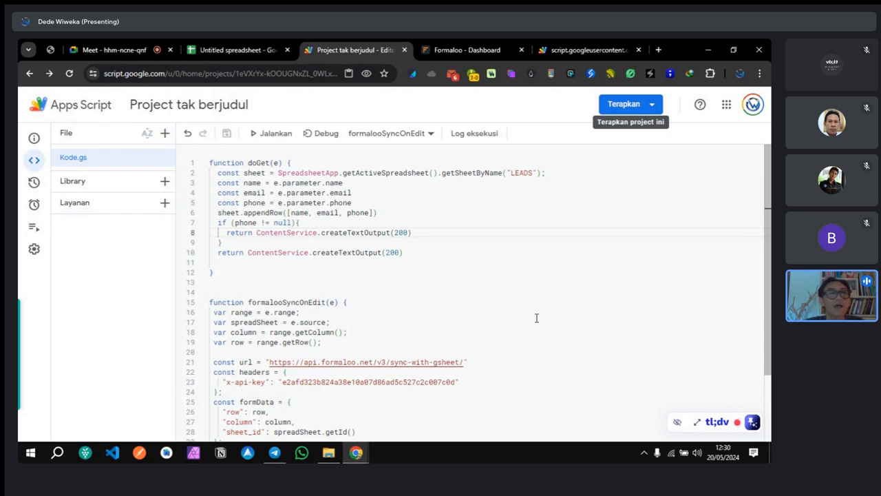
Step: Add a semicolon after createTextOutput(200) on the line 10 and line 8 returns
{"action": "left_click", "coordinate": [418, 252]}
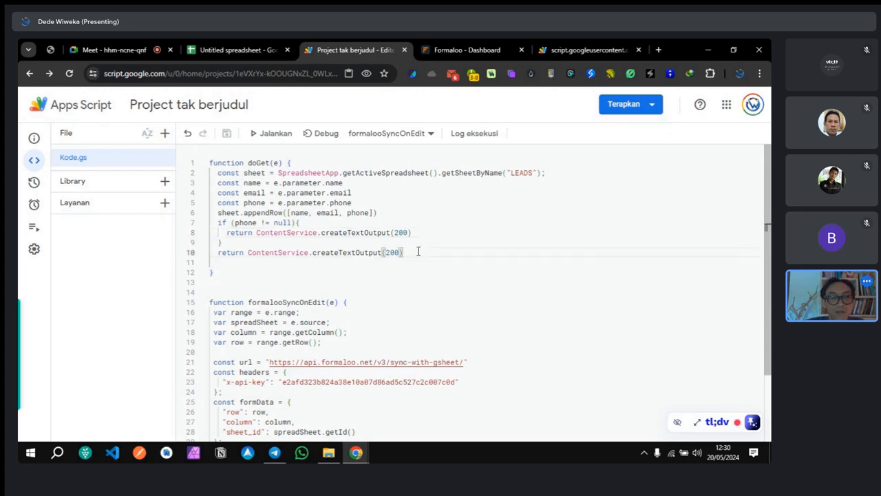
{"action": "type", "text": ";"}
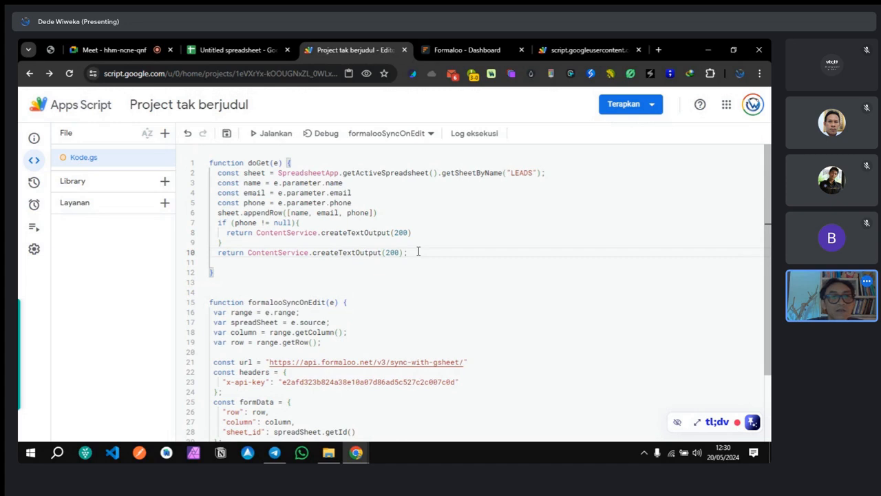
{"action": "left_click", "coordinate": [434, 232]}
{"action": "type", "text": ";"}
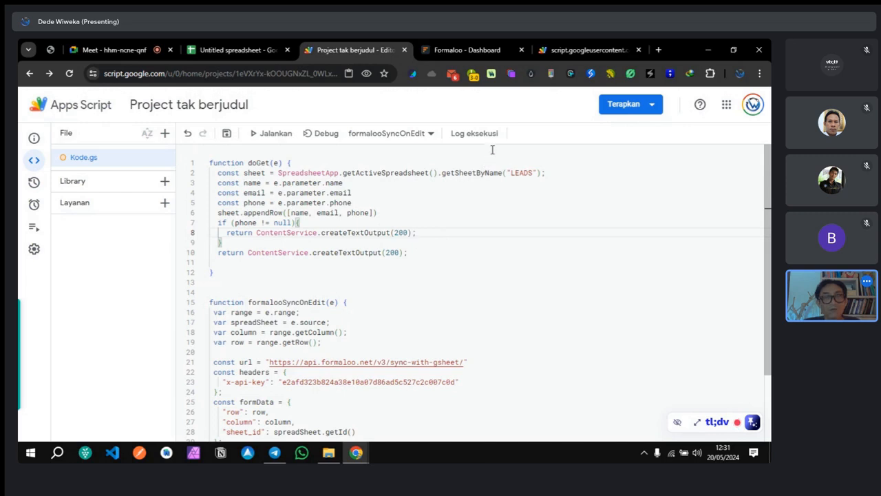
Step: Check the LEADS sheet name on line 2 against the spreadsheet, then select the line 8 return
{"action": "left_click", "coordinate": [437, 173]}
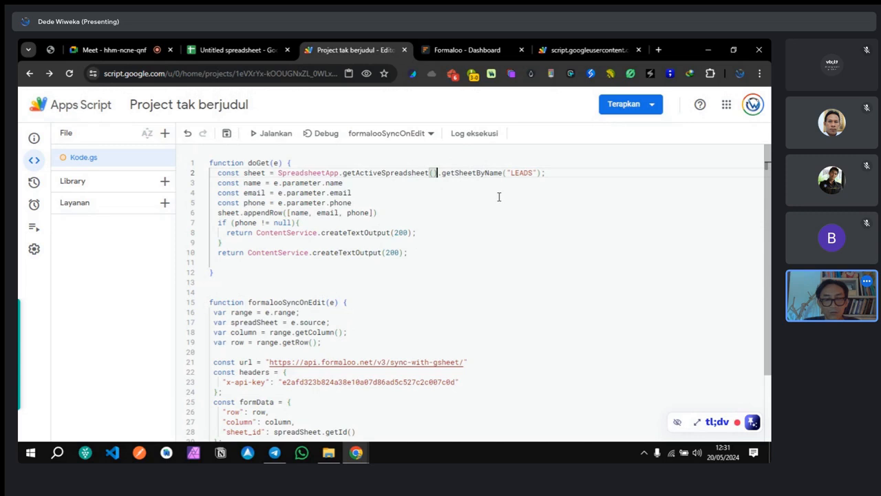
{"action": "left_click", "coordinate": [523, 174]}
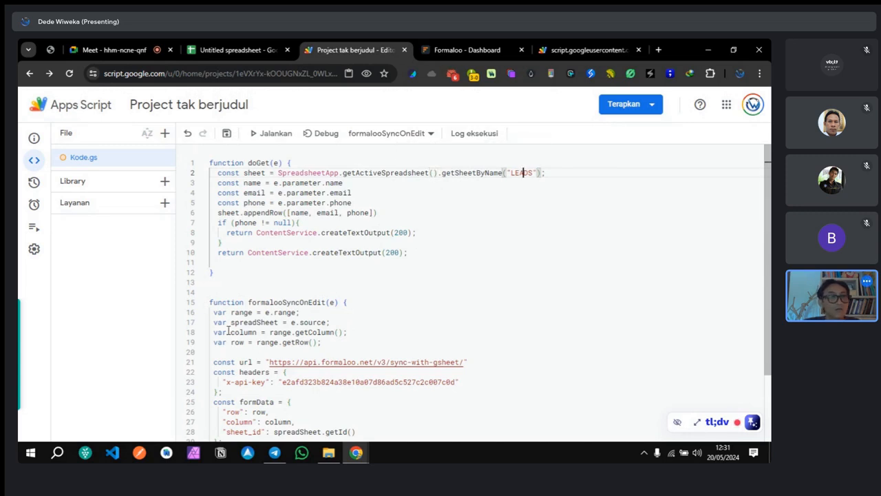
{"action": "left_click", "coordinate": [237, 49]}
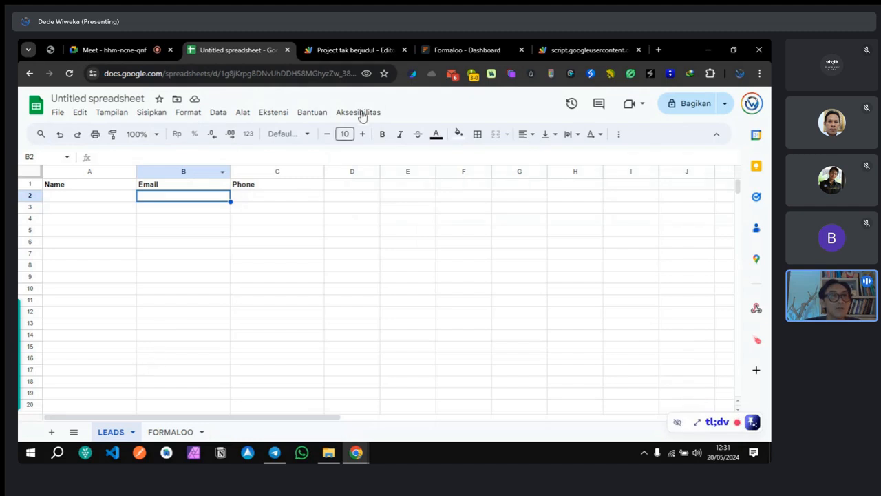
{"action": "left_click", "coordinate": [351, 49]}
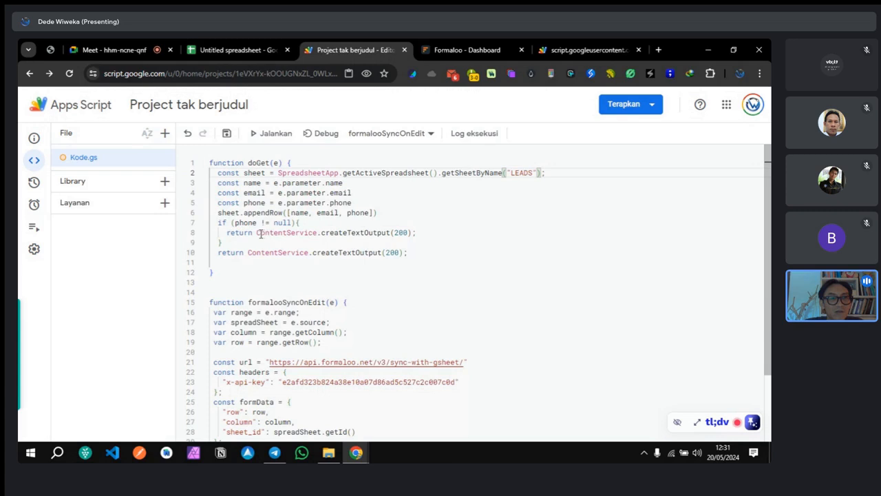
{"action": "left_click_drag", "start_coordinate": [229, 233], "coordinate": [416, 232]}
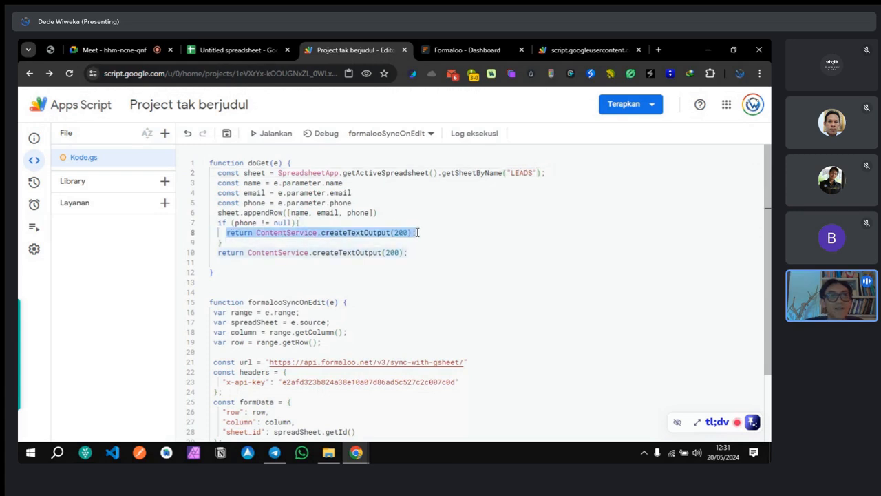
Step: Replace the line 8 return statement with a oneSender(); call
{"action": "key", "text": "BackSpace"}
{"action": "left_click", "coordinate": [417, 232]}
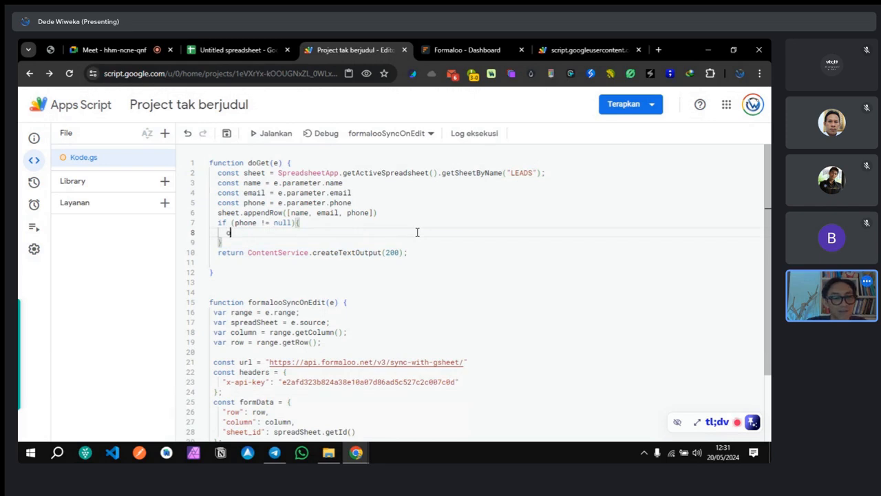
{"action": "type", "text": "oneSen"}
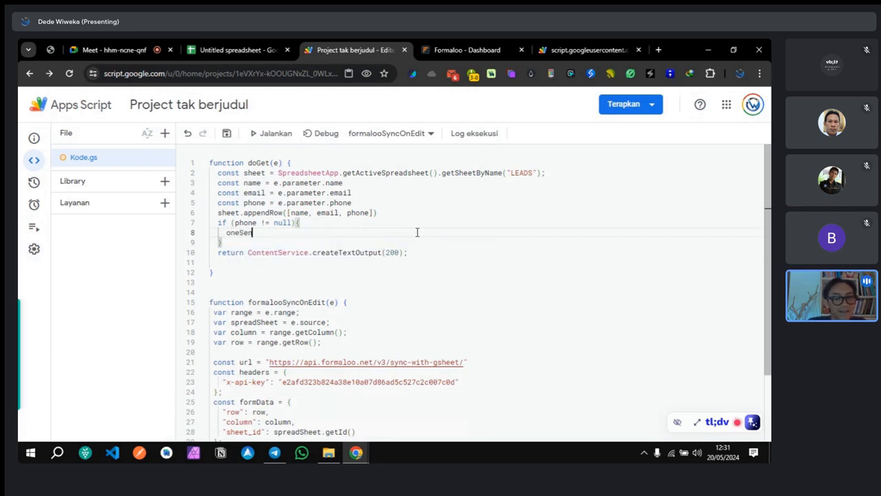
{"action": "type", "text": "der();"}
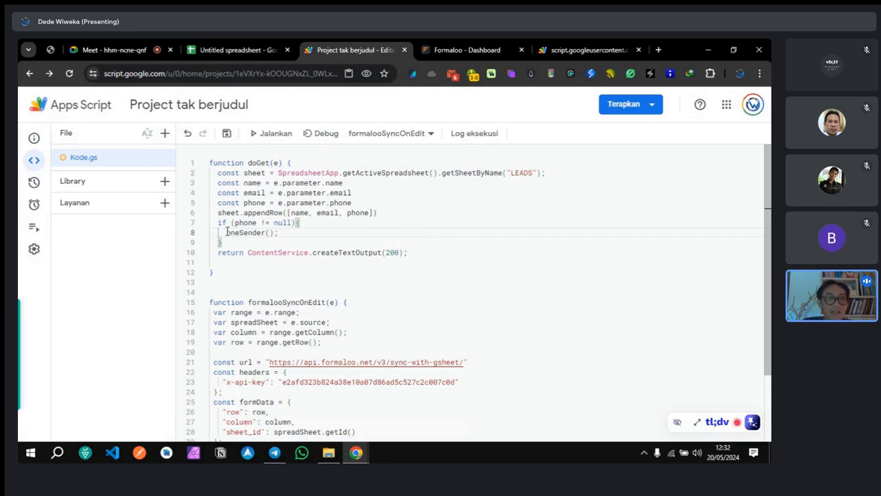
Step: Fix the capitalisation of the call so it reads oneSender with a lowercase o
{"action": "left_click_drag", "start_coordinate": [227, 232], "coordinate": [239, 233]}
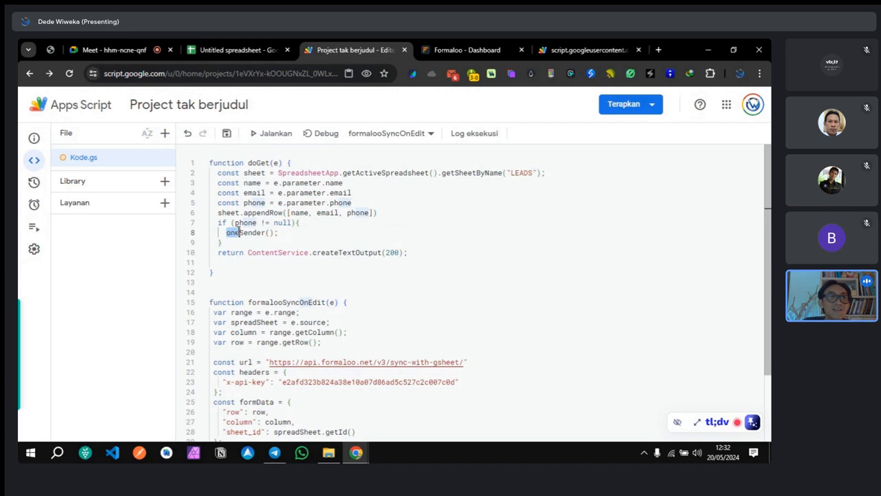
{"action": "left_click", "coordinate": [241, 233]}
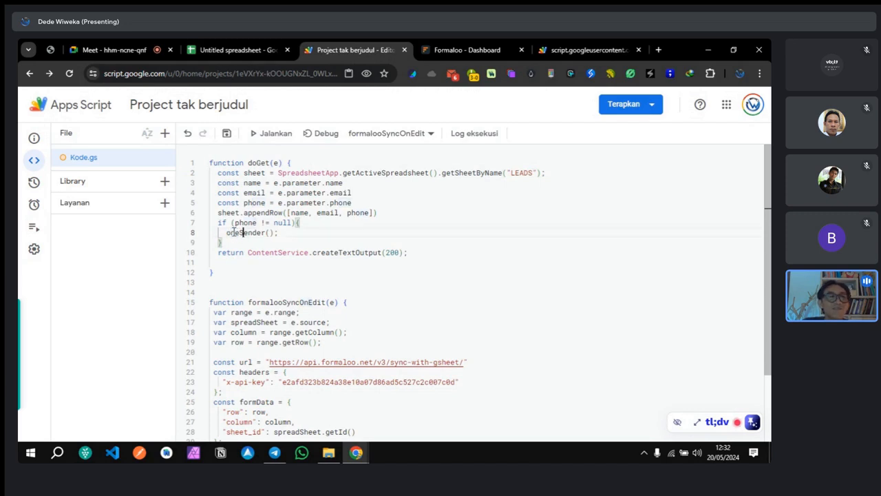
{"action": "left_click", "coordinate": [232, 233]}
{"action": "key", "text": "BackSpace"}
{"action": "type", "text": "O"}
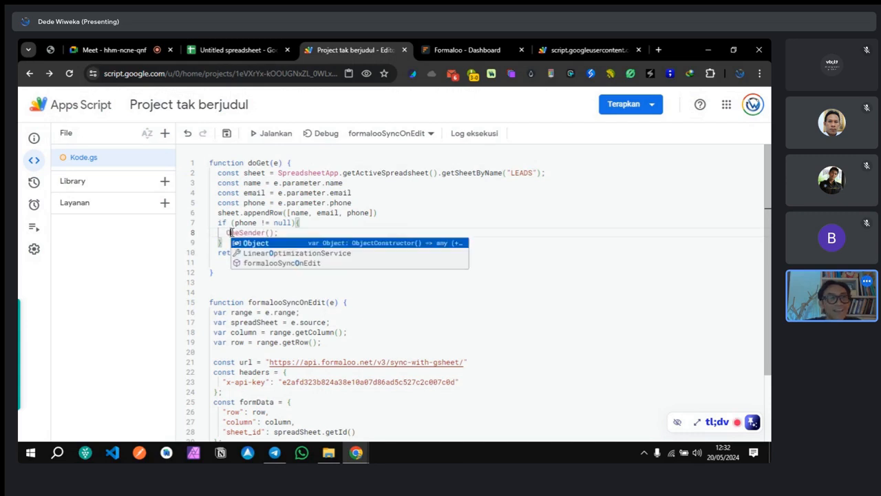
{"action": "key", "text": "Escape"}
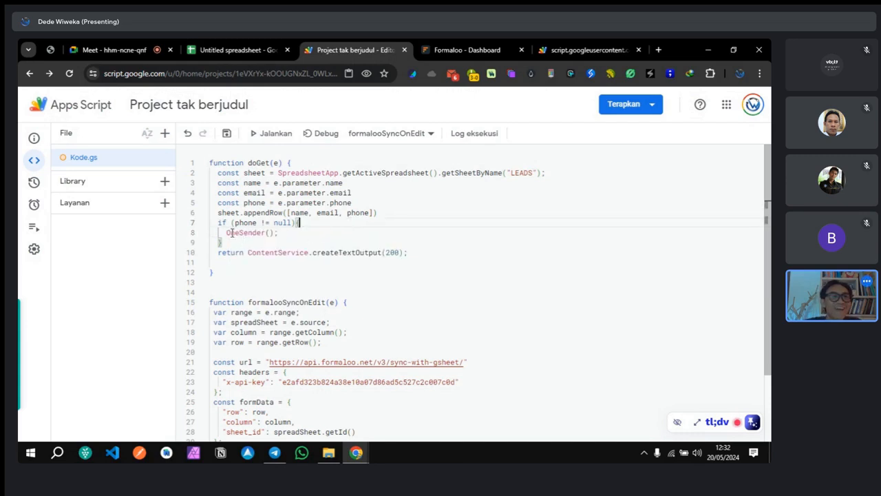
{"action": "key", "text": "BackSpace"}
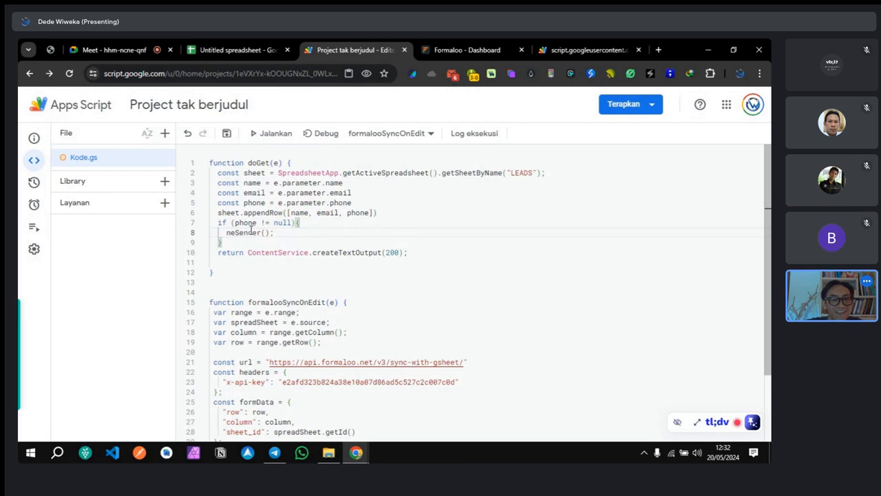
{"action": "type", "text": "o"}
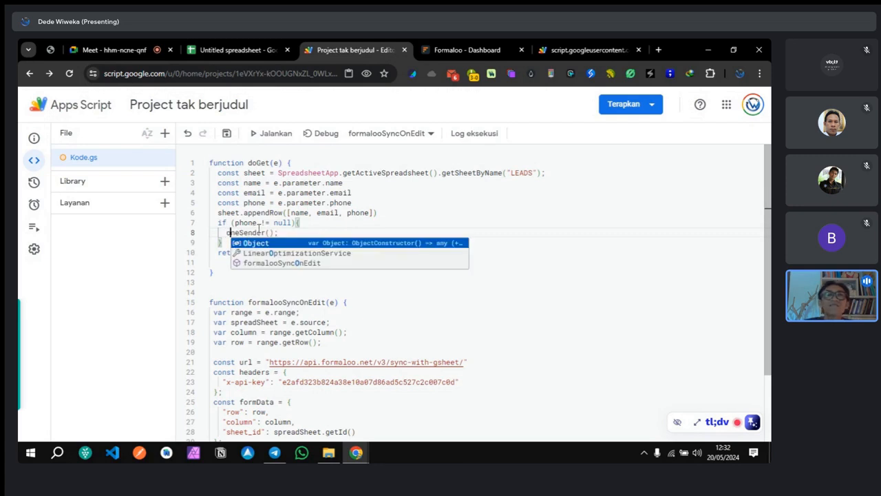
Step: Review the name variable, appendRow line and final createTextOutput(200) return in doGet
{"action": "left_click", "coordinate": [294, 212]}
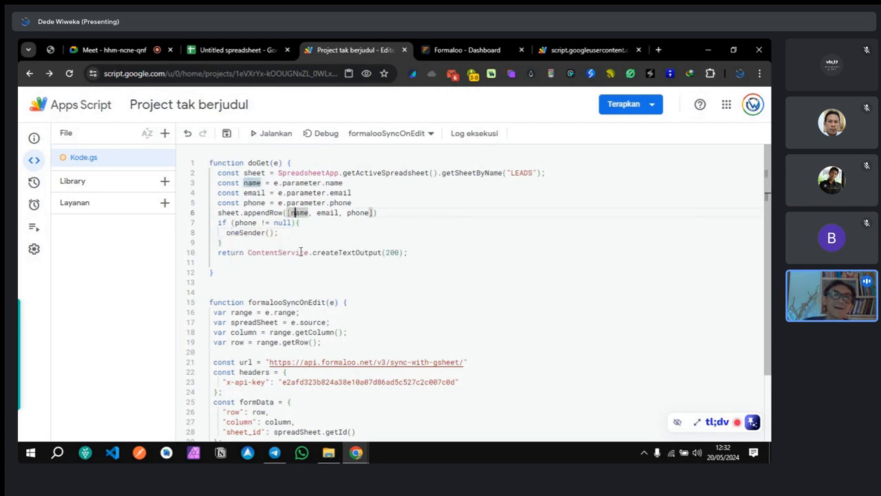
{"action": "left_click", "coordinate": [252, 253]}
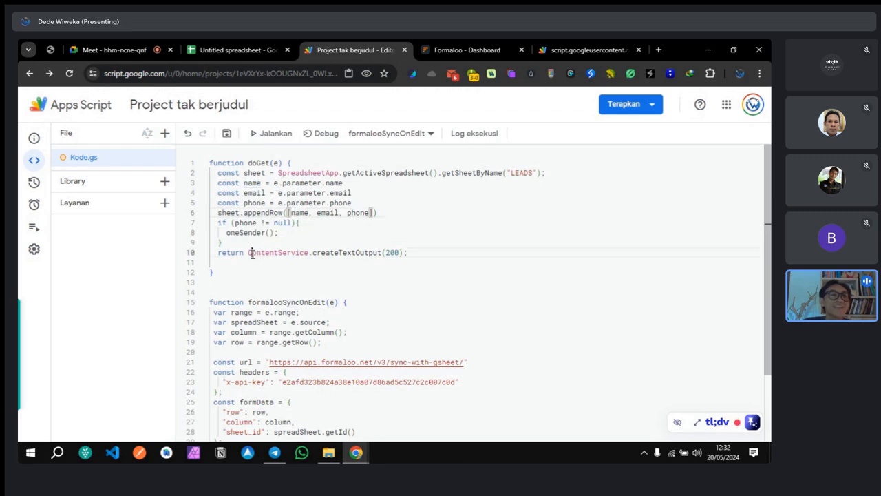
{"action": "left_click", "coordinate": [370, 254]}
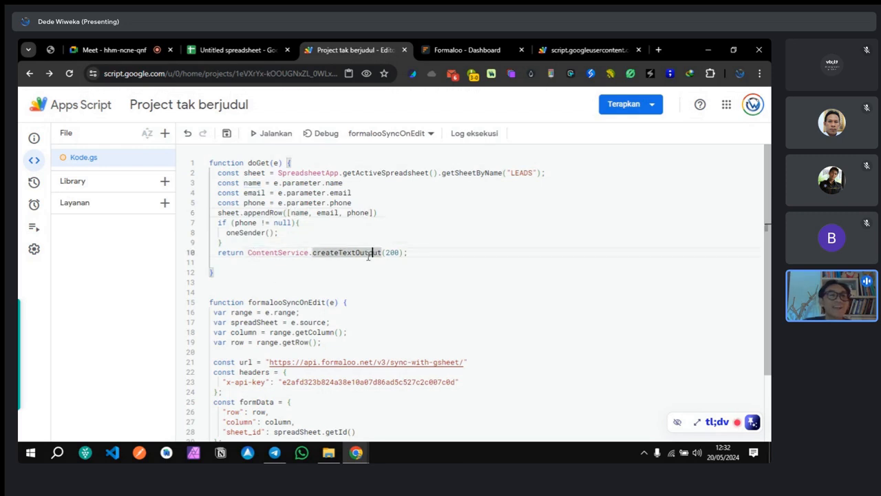
{"action": "left_click", "coordinate": [414, 212]}
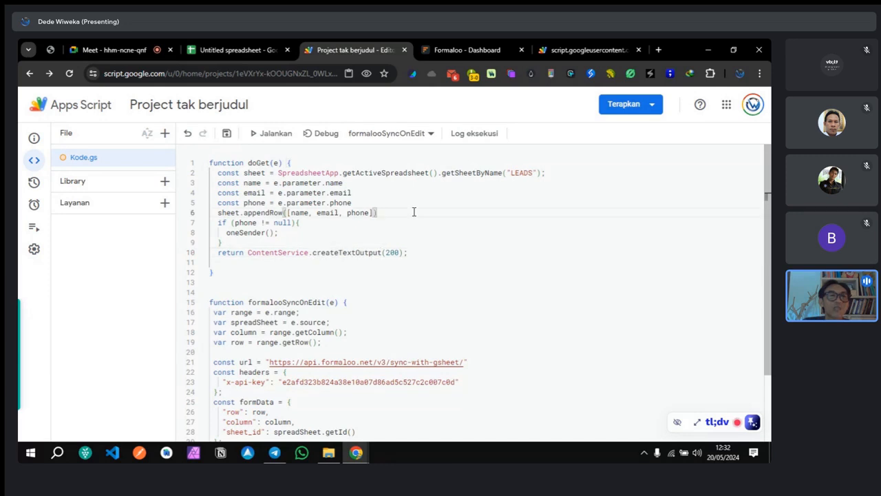
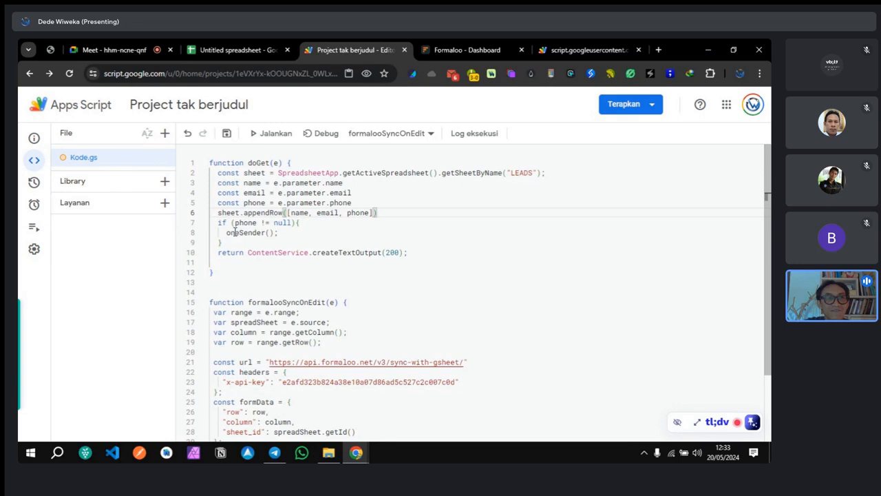
Step: Add an empty oneSender() function below doGet
{"action": "left_click", "coordinate": [212, 263]}
{"action": "key", "text": "BackSpace"}
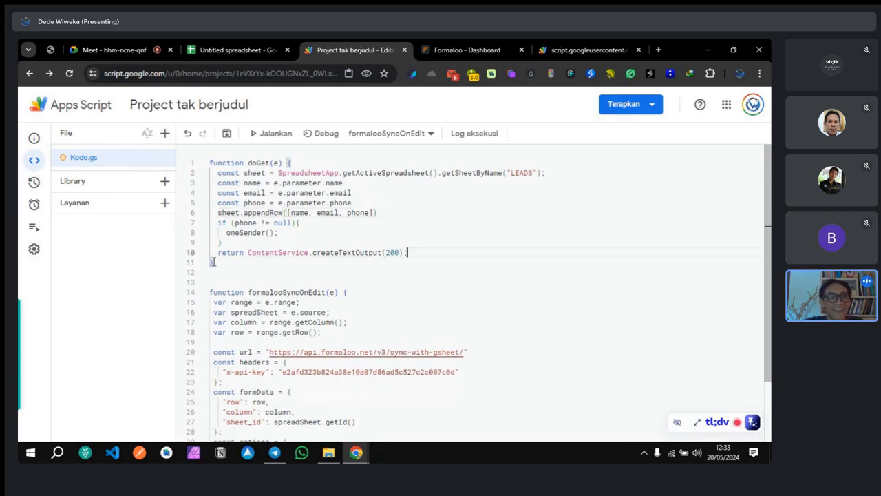
{"action": "left_click", "coordinate": [223, 267]}
{"action": "key", "text": "Return"}
{"action": "key", "text": "Return"}
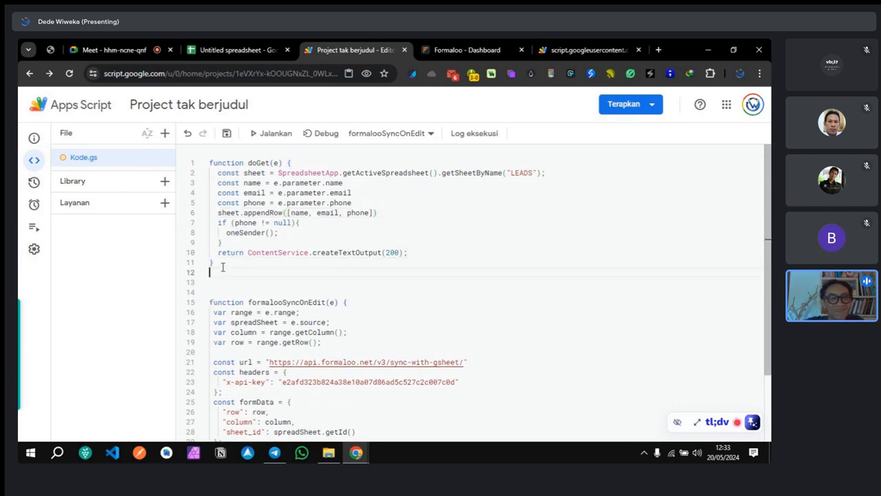
{"action": "type", "text": "func"}
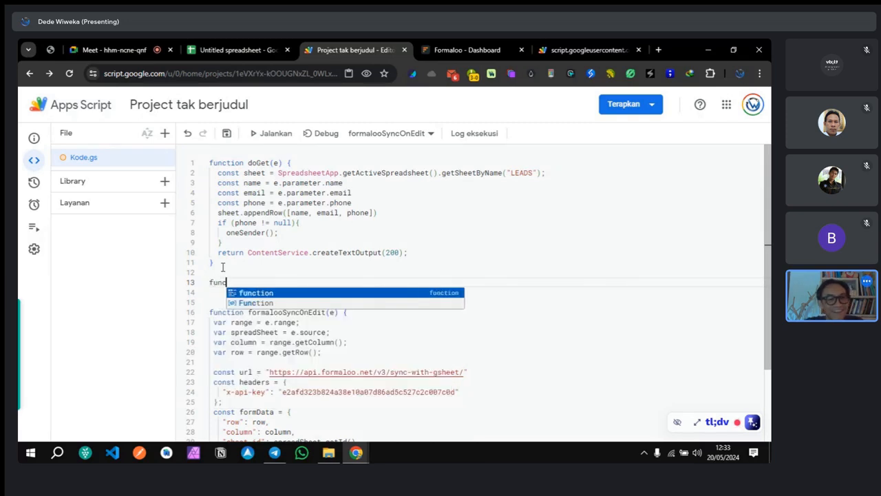
{"action": "key", "text": "Return"}
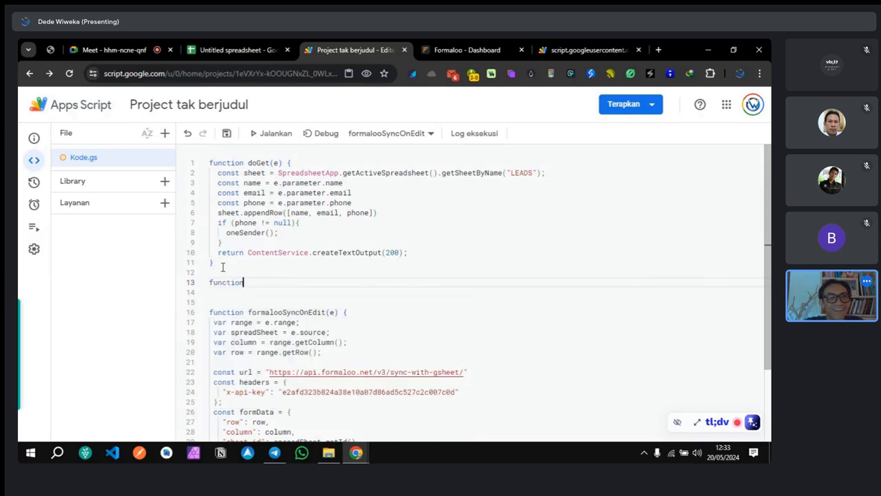
{"action": "type", "text": "ne"}
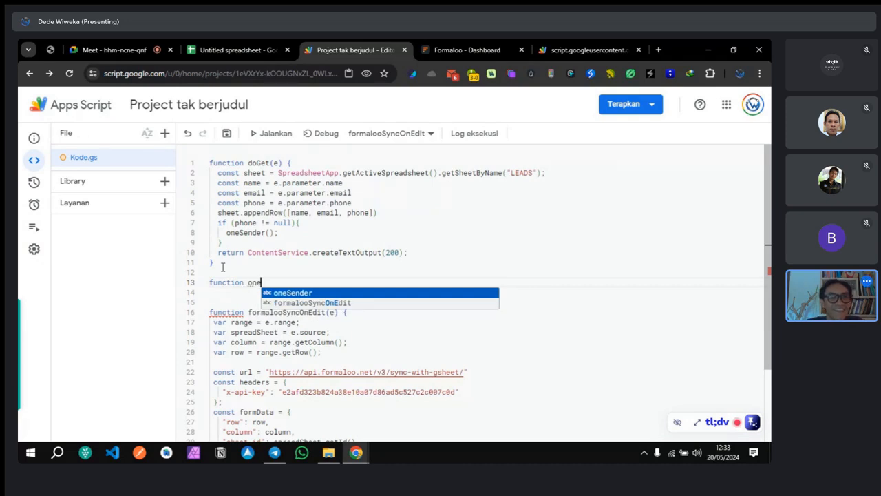
{"action": "key", "text": "Return"}
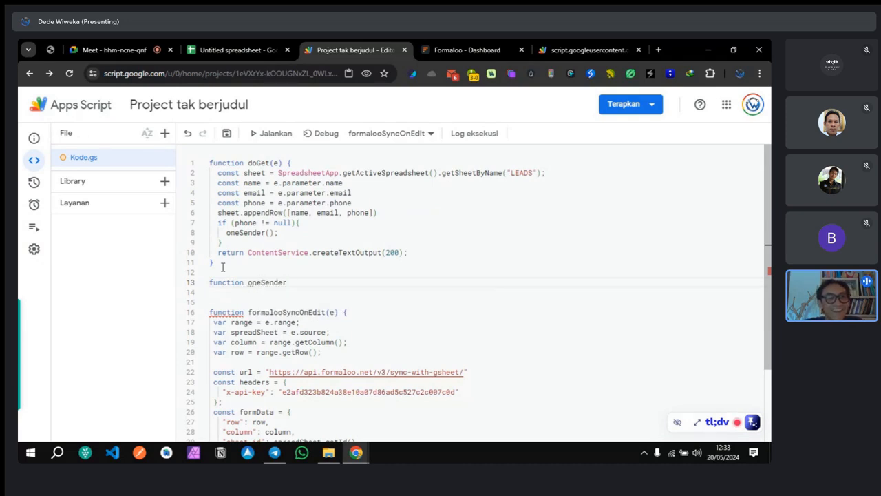
{"action": "type", "text": "()"}
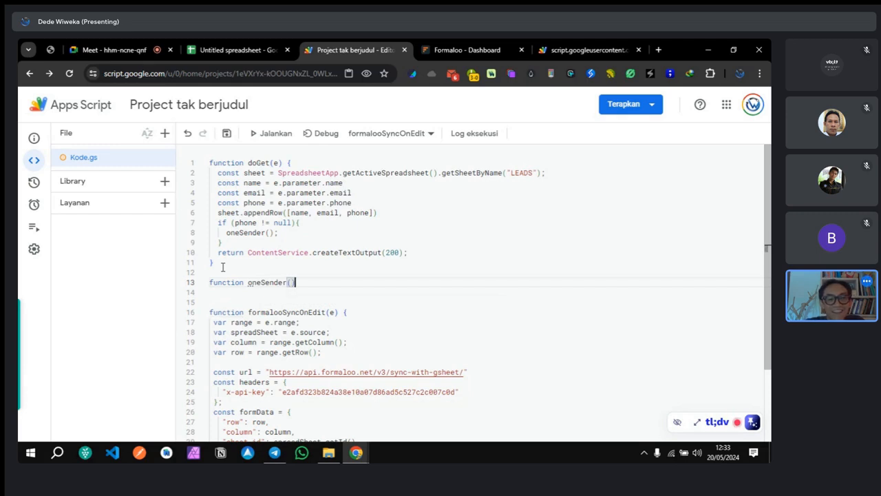
{"action": "type", "text": "{"}
{"action": "key", "text": "Return"}
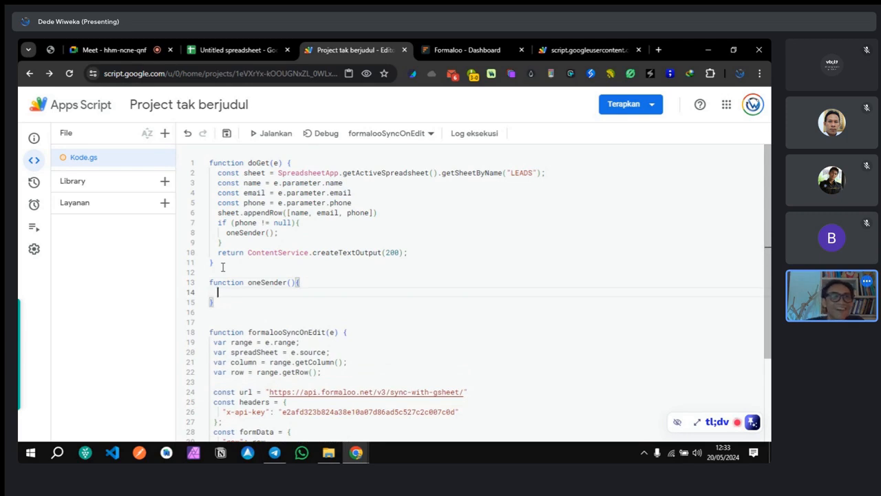
Step: Move the return ContentService.createTextOutput(200) line from doGet into oneSender and save
{"action": "left_click_drag", "start_coordinate": [219, 252], "coordinate": [416, 254]}
{"action": "key", "text": "ctrl+c"}
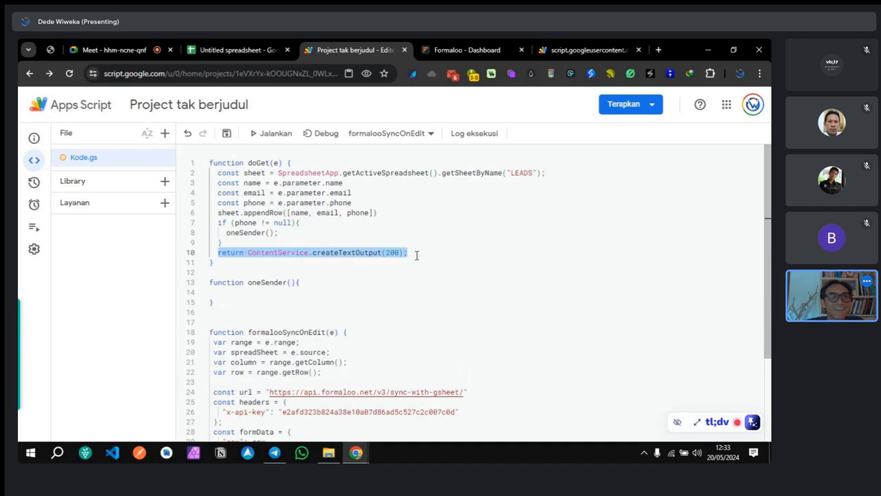
{"action": "left_click", "coordinate": [222, 295]}
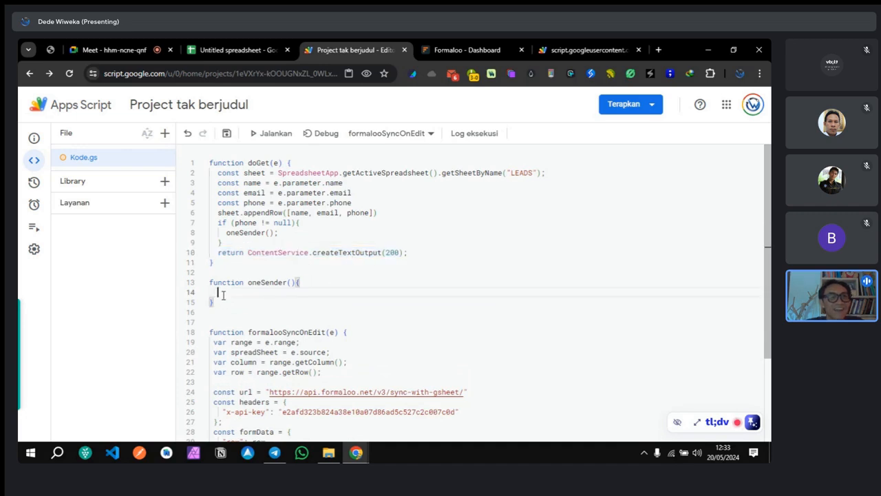
{"action": "key", "text": "ctrl+v"}
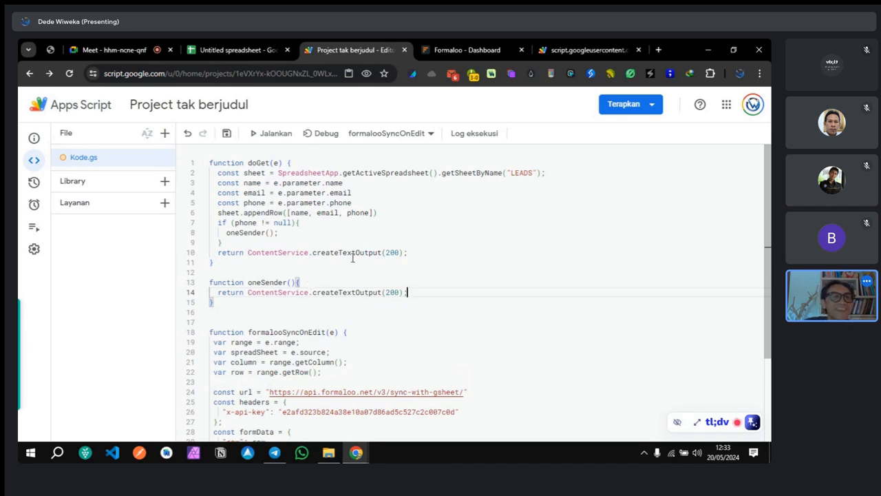
{"action": "left_click_drag", "start_coordinate": [410, 252], "coordinate": [210, 253]}
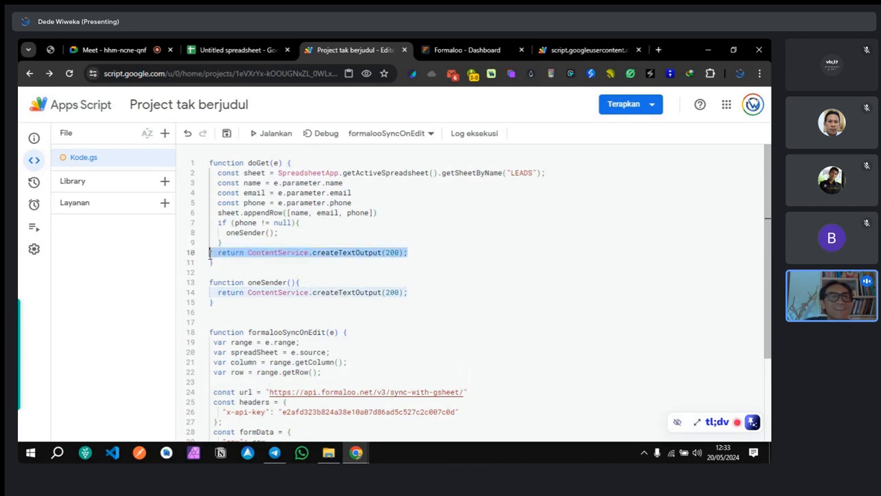
{"action": "key", "text": "BackSpace"}
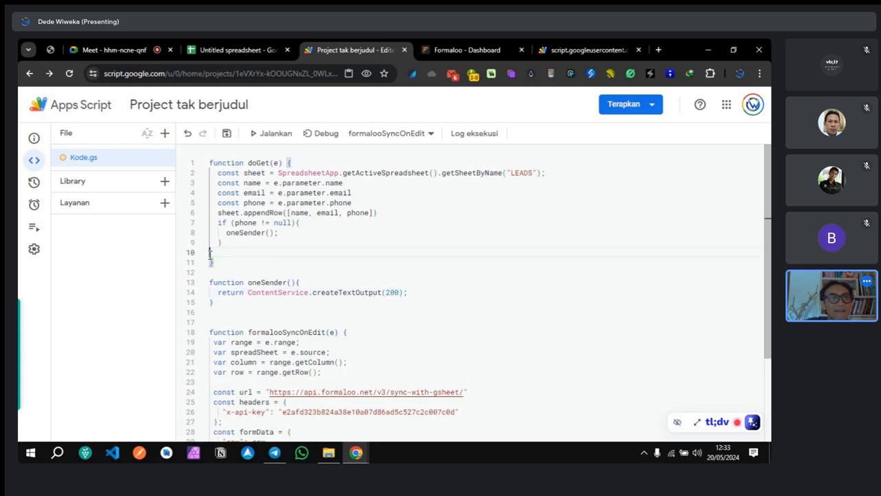
{"action": "key", "text": "BackSpace"}
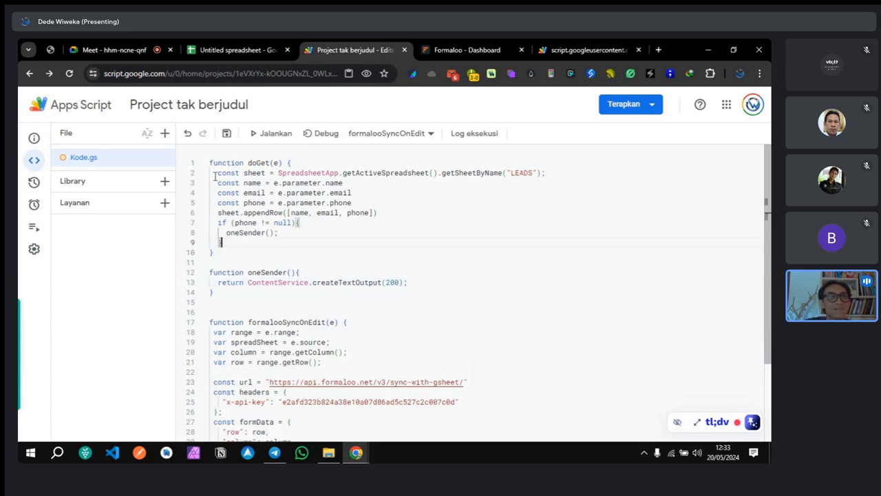
{"action": "left_click", "coordinate": [227, 133]}
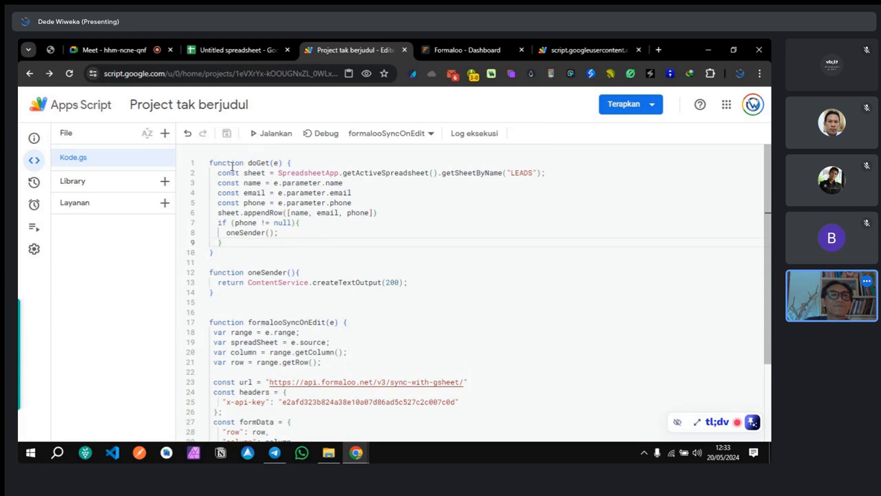
Step: Deploy the script as new web app version 5 and copy its web app URL
{"action": "left_click", "coordinate": [633, 107]}
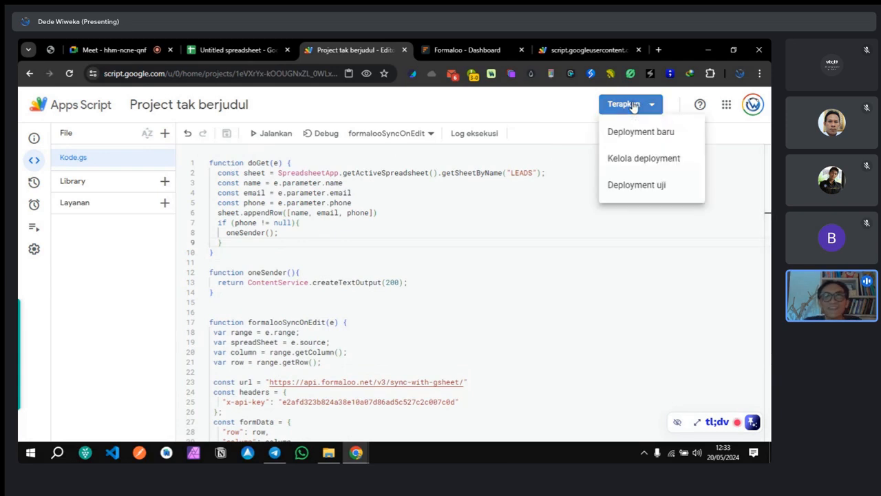
{"action": "left_click", "coordinate": [625, 135]}
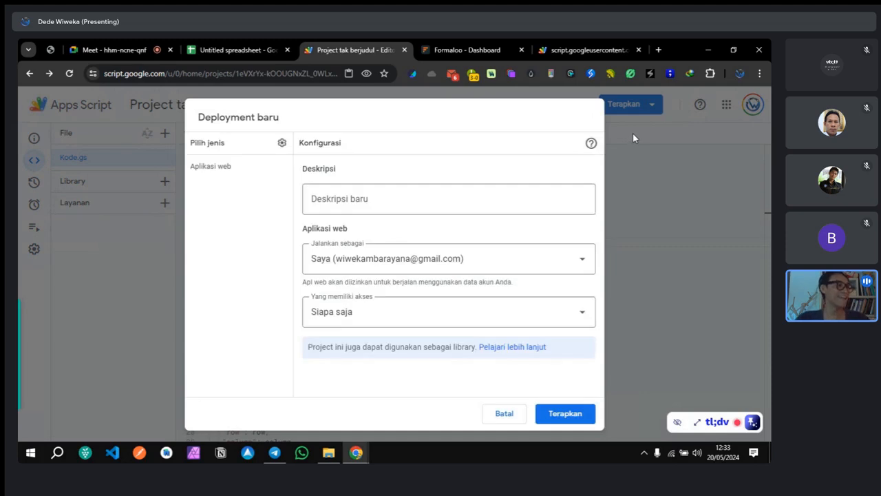
{"action": "left_click", "coordinate": [566, 411]}
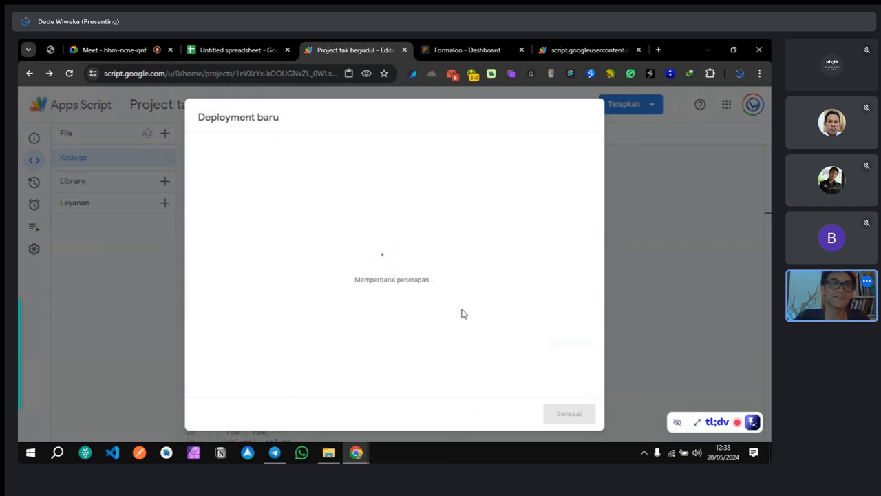
{"action": "left_click", "coordinate": [218, 311]}
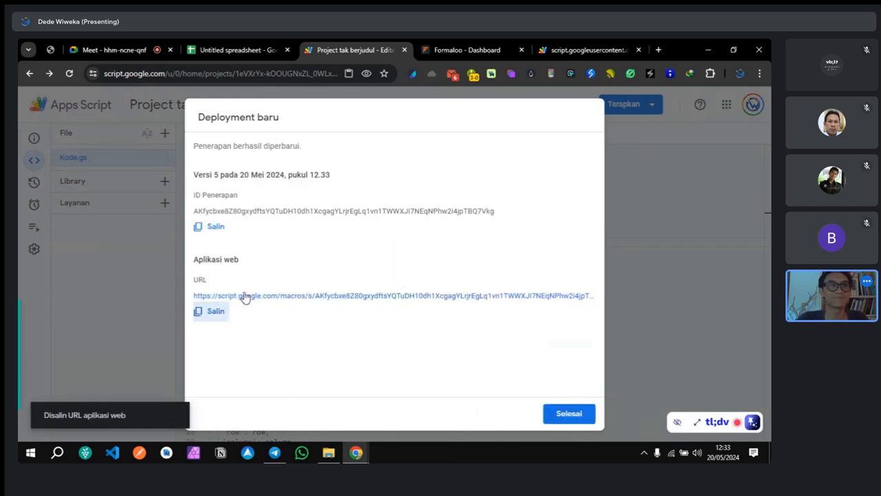
{"action": "left_click", "coordinate": [459, 51]}
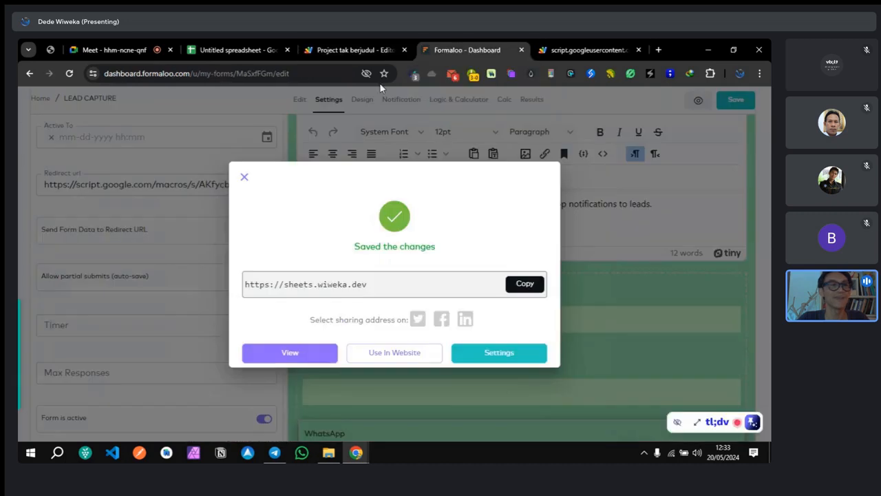
Step: Replace the Redirect url with the version 5 /exec address, save, and view the live form
{"action": "left_click", "coordinate": [197, 210]}
{"action": "left_click", "coordinate": [184, 182]}
{"action": "triple_click", "coordinate": [186, 182]}
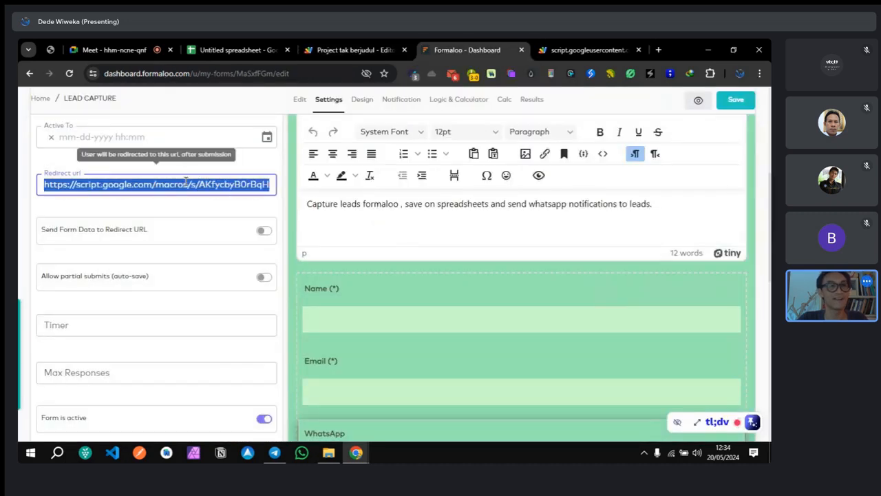
{"action": "key", "text": "ctrl+v"}
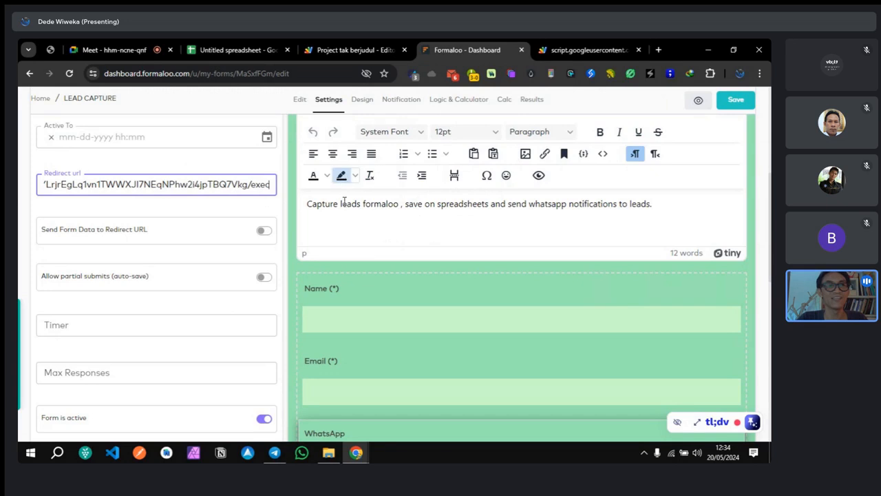
{"action": "left_click", "coordinate": [734, 107]}
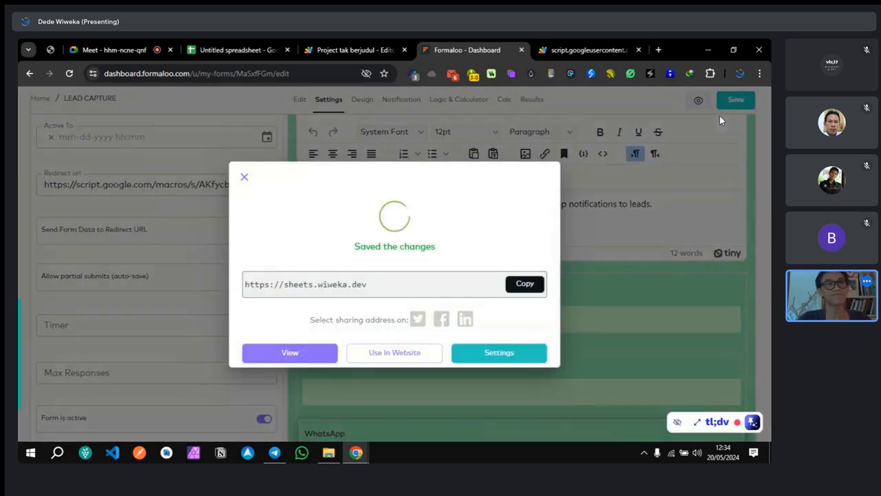
{"action": "left_click", "coordinate": [290, 352]}
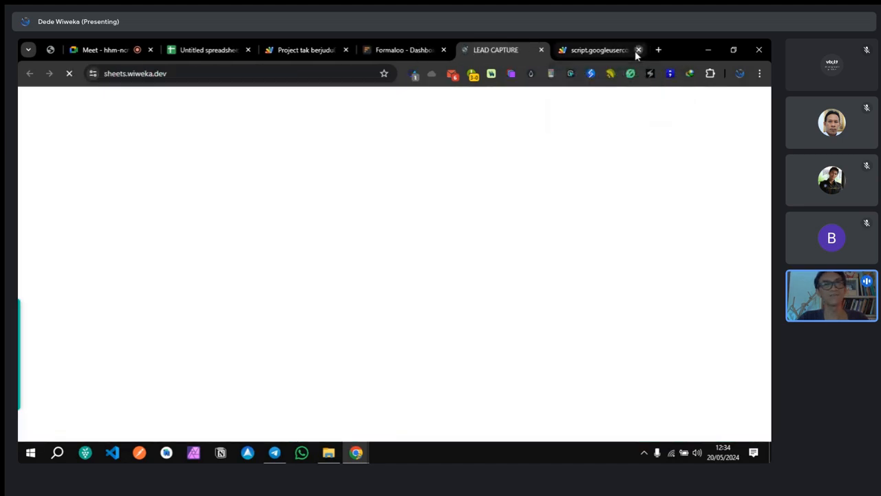
Step: Close the old output tab and deployment dialog, then review oneSender's return line
{"action": "left_click", "coordinate": [637, 50]}
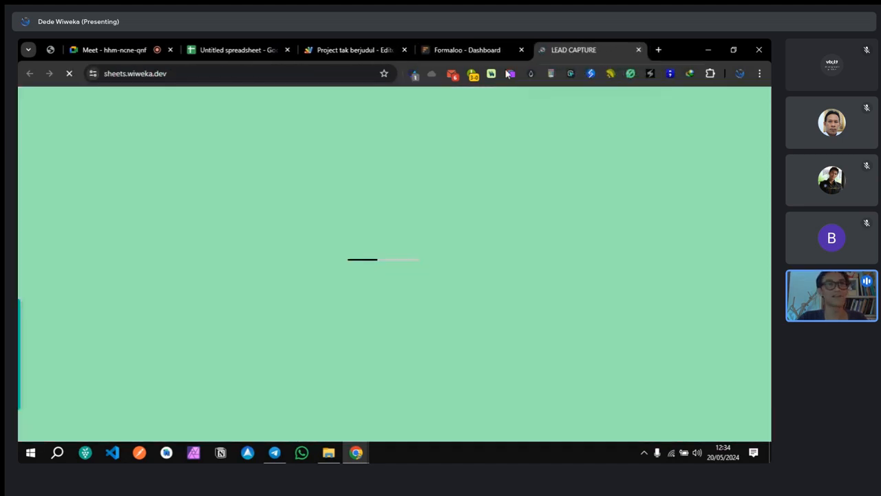
{"action": "left_click", "coordinate": [354, 52]}
{"action": "left_click", "coordinate": [666, 211]}
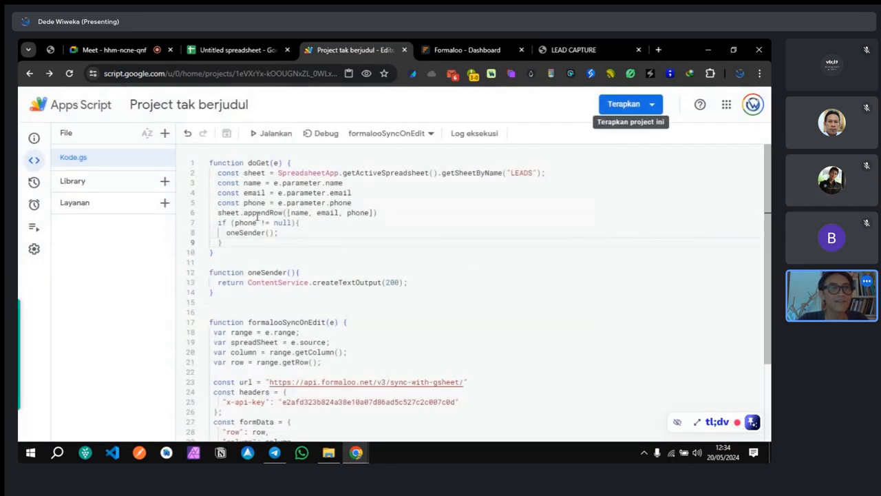
{"action": "left_click_drag", "start_coordinate": [263, 241], "coordinate": [221, 292]}
{"action": "left_click", "coordinate": [249, 282]}
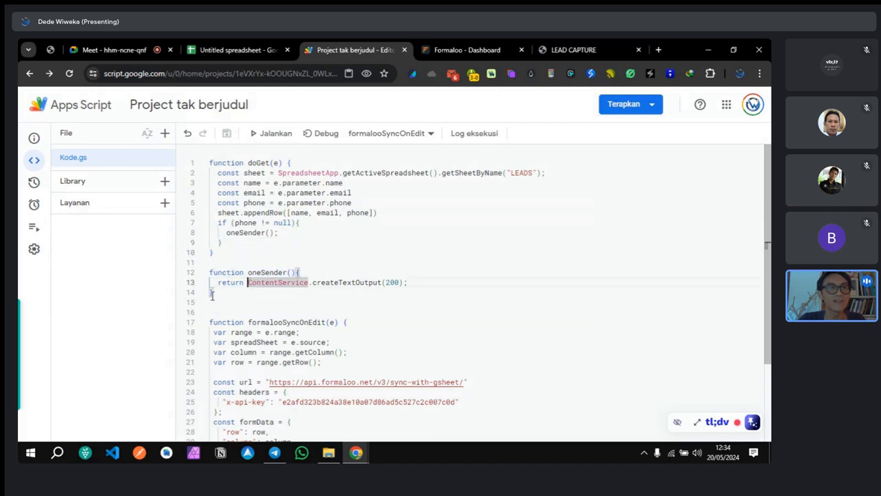
Step: Submit the live form with a test name, e-mail address and WhatsApp number after +62
{"action": "left_click", "coordinate": [573, 50]}
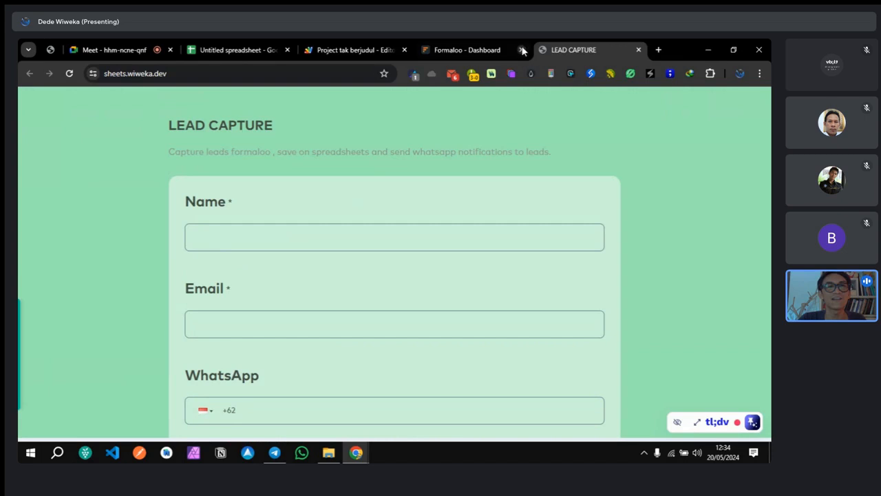
{"action": "left_click", "coordinate": [260, 237]}
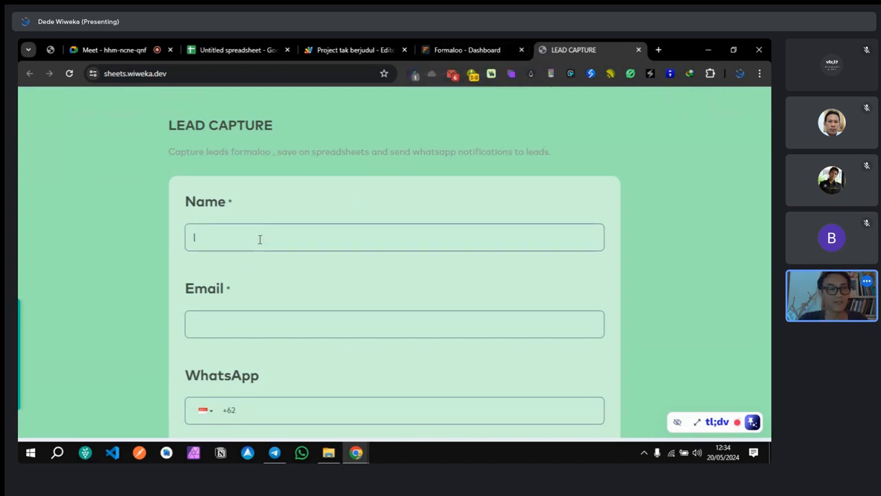
{"action": "type", "text": "dede"}
{"action": "left_click", "coordinate": [223, 314]}
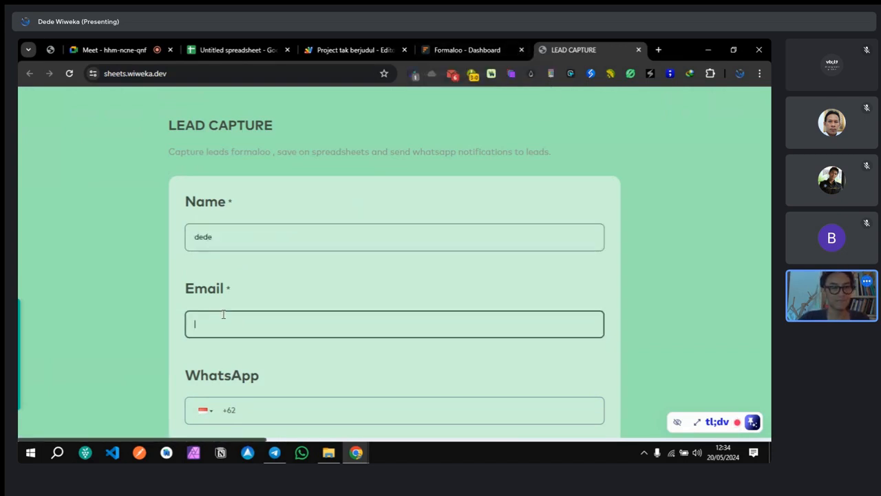
{"action": "type", "text": "dede@"}
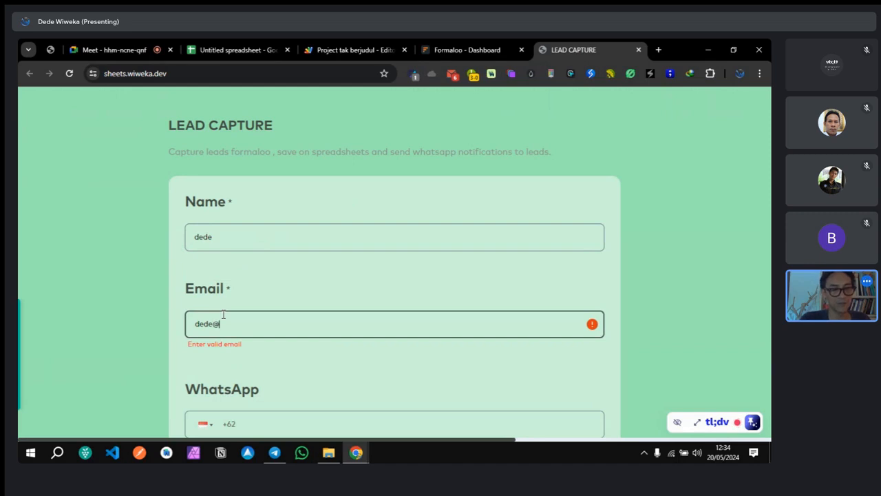
{"action": "type", "text": "coba"}
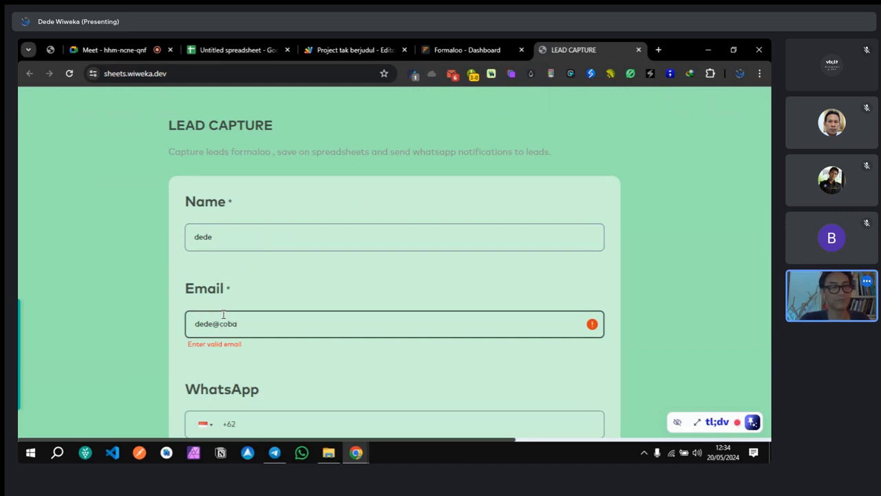
{"action": "type", "text": "7.d"}
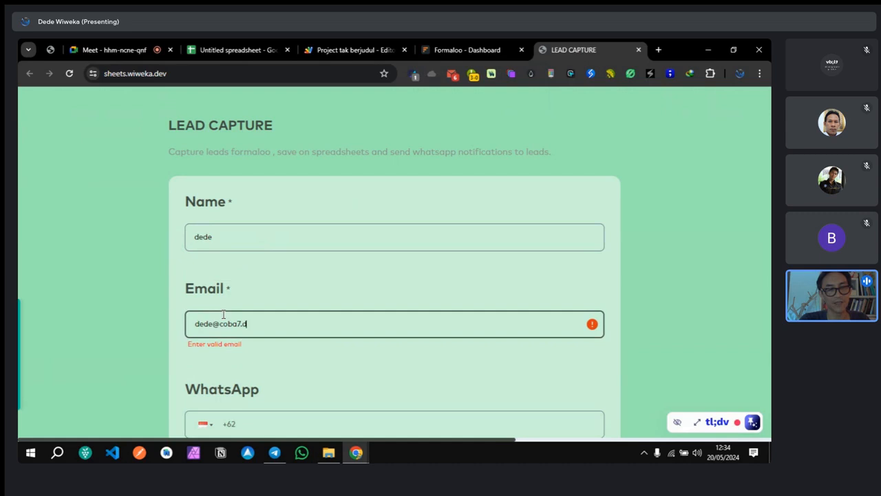
{"action": "type", "text": "ev"}
{"action": "scroll", "coordinate": [232, 321], "scroll_direction": "down", "scroll_amount": 1}
{"action": "left_click", "coordinate": [291, 350]}
{"action": "type", "text": "8111111111111"}
{"action": "left_click", "coordinate": [499, 429]}
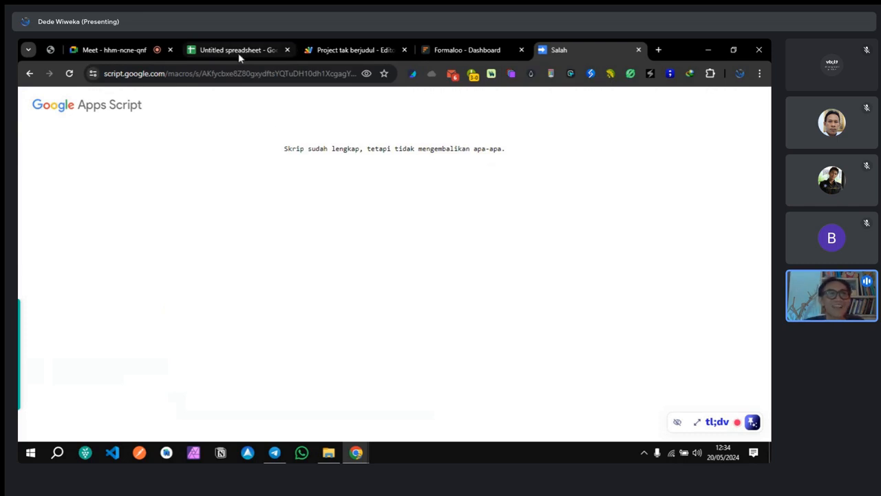
Step: Inspect the LEADS sheet's Email cells B2:B3 for a new lead row
{"action": "left_click", "coordinate": [214, 50]}
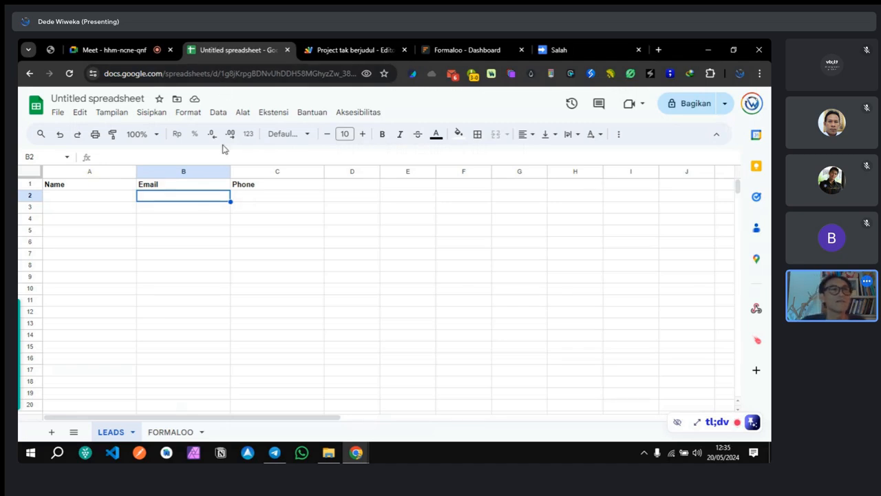
{"action": "left_click", "coordinate": [213, 170]}
{"action": "left_click_drag", "start_coordinate": [217, 208], "coordinate": [224, 197]}
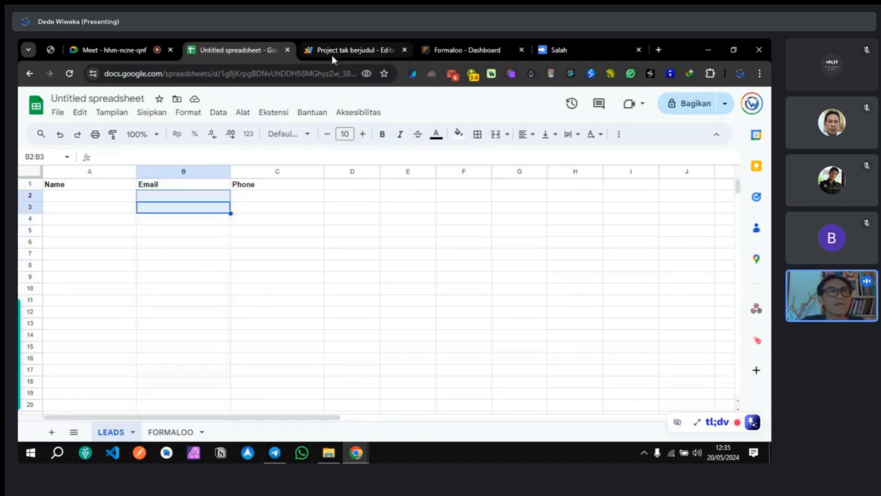
Step: Open the spreadsheet's Apps Script project via Extensions, checking Phone cell C2 along the way
{"action": "right_click", "coordinate": [254, 48]}
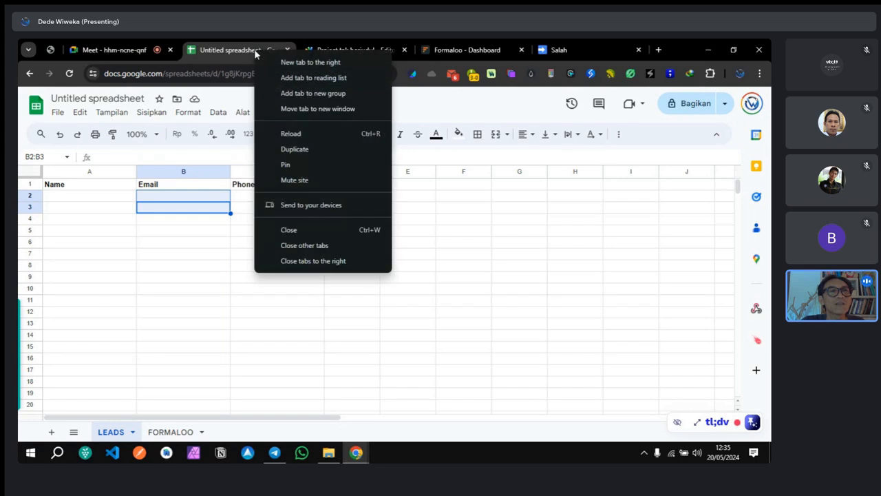
{"action": "left_click", "coordinate": [232, 56]}
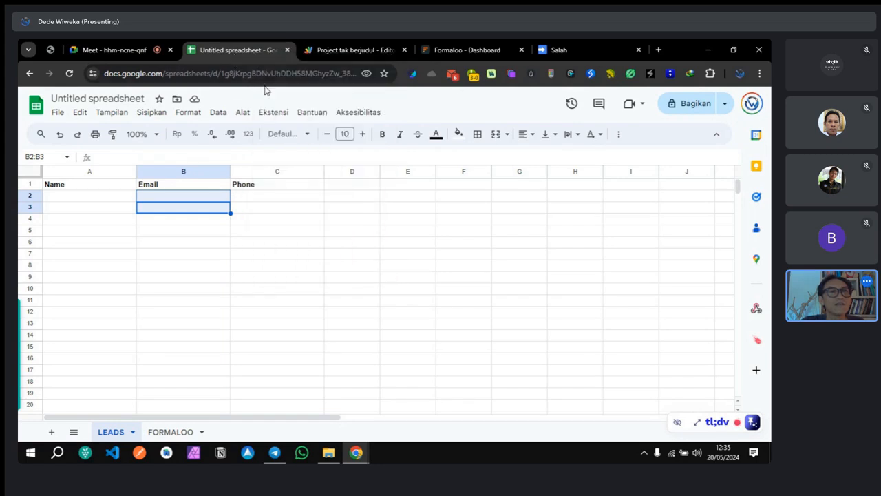
{"action": "left_click", "coordinate": [273, 112]}
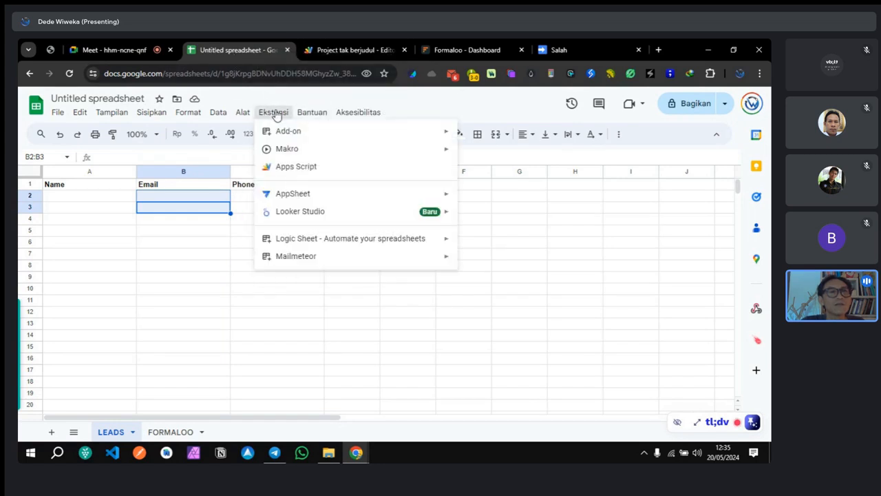
{"action": "left_click", "coordinate": [291, 168]}
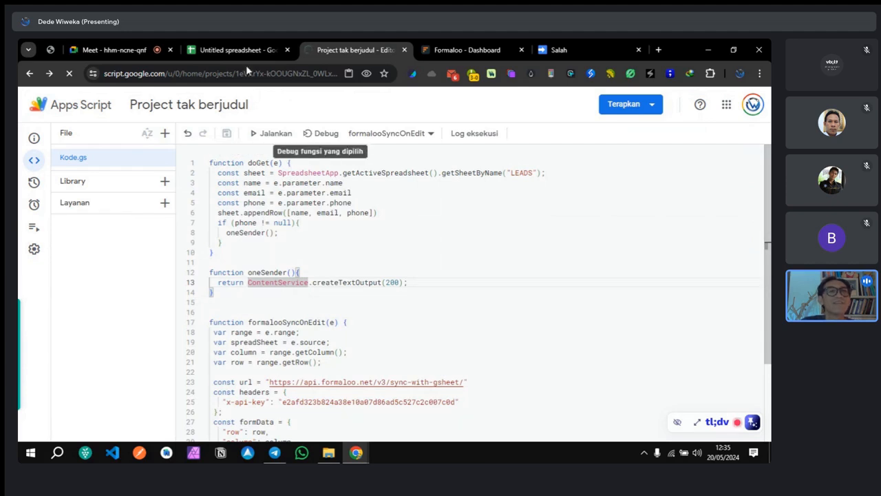
{"action": "left_click", "coordinate": [234, 50]}
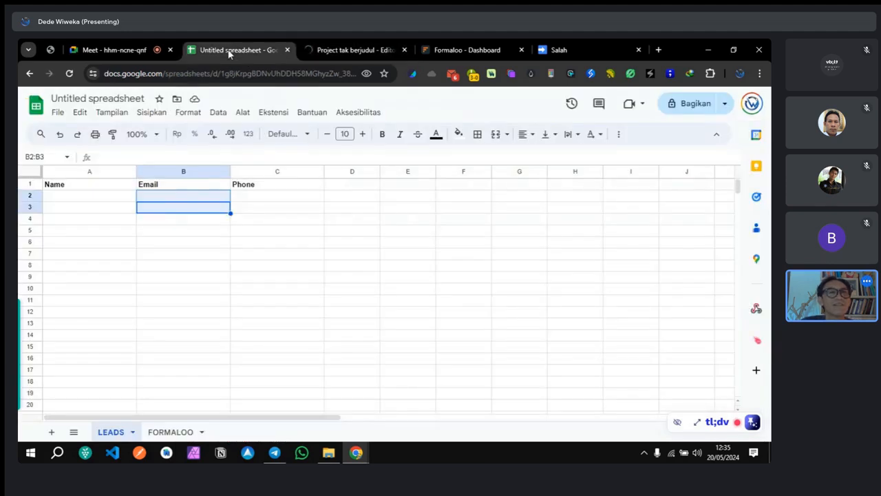
{"action": "left_click", "coordinate": [253, 199]}
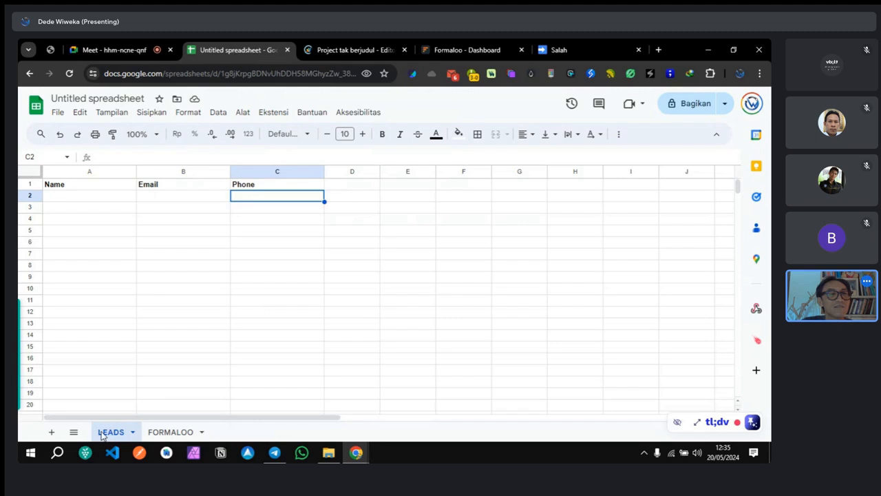
{"action": "left_click", "coordinate": [329, 52]}
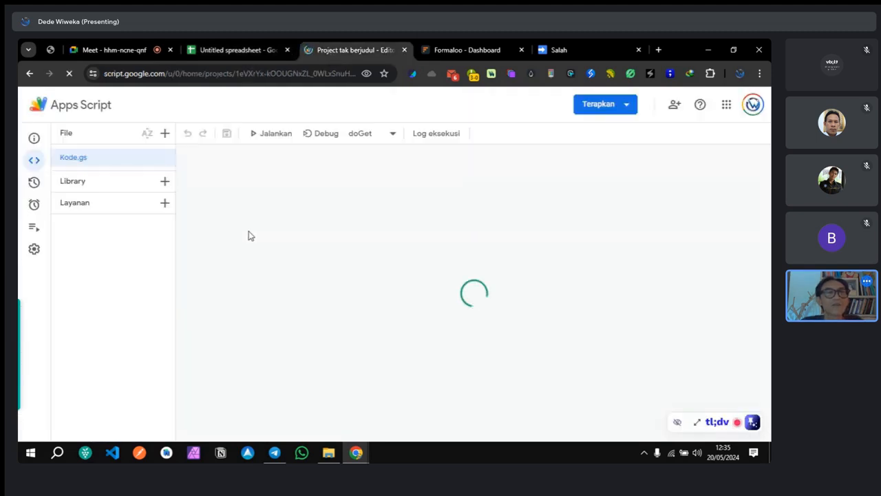
Step: Comment out the formalooSyncOnEdit function with Ctrl+/
{"action": "scroll", "coordinate": [230, 279], "scroll_direction": "down", "scroll_amount": 2}
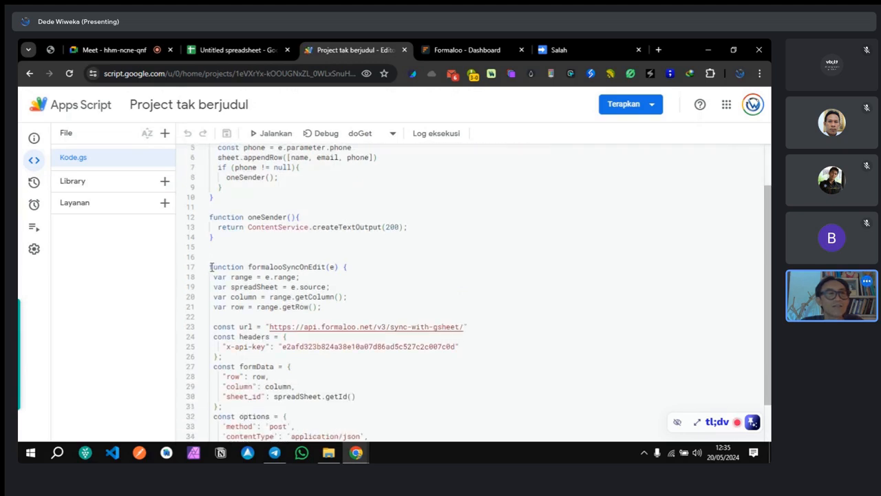
{"action": "left_click_drag", "start_coordinate": [210, 267], "coordinate": [213, 436]}
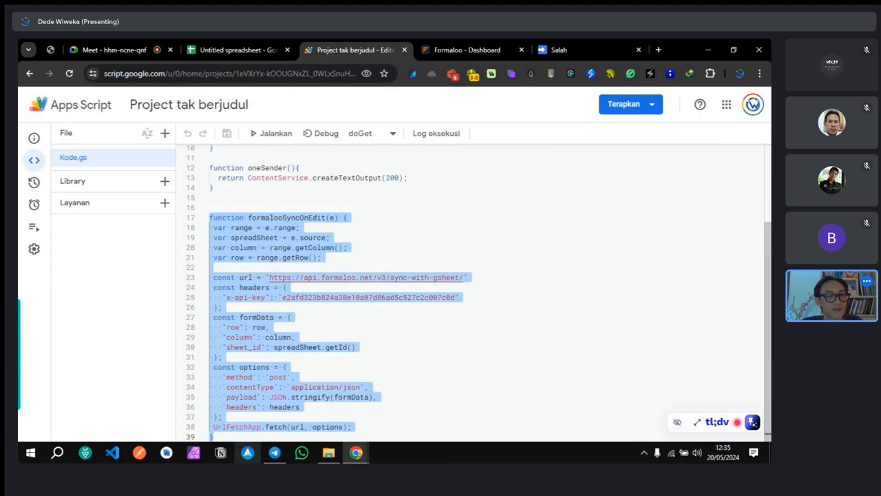
{"action": "key", "text": "ctrl+slash"}
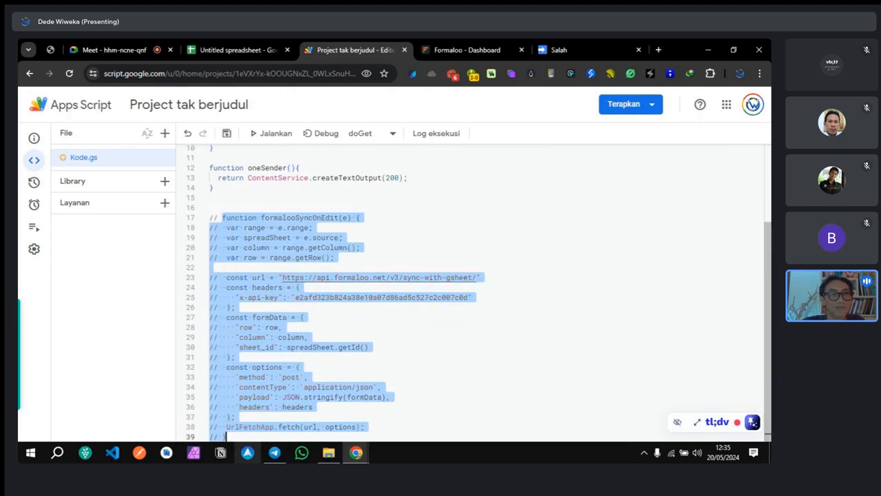
{"action": "left_click", "coordinate": [520, 340]}
Step: Add a semicolon on line 13, move the return statement below oneSender, and save
{"action": "scroll", "coordinate": [439, 300], "scroll_direction": "up", "scroll_amount": 3}
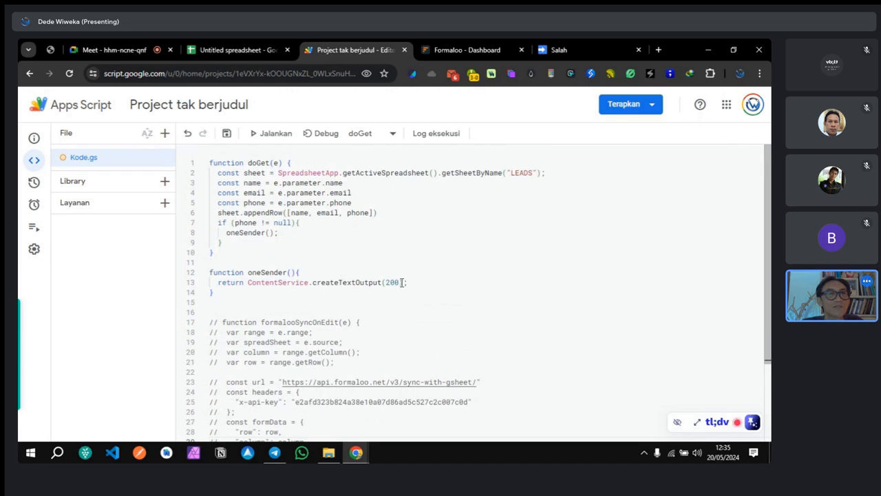
{"action": "left_click", "coordinate": [405, 282]}
{"action": "type", "text": ";"}
{"action": "left_click", "coordinate": [330, 270]}
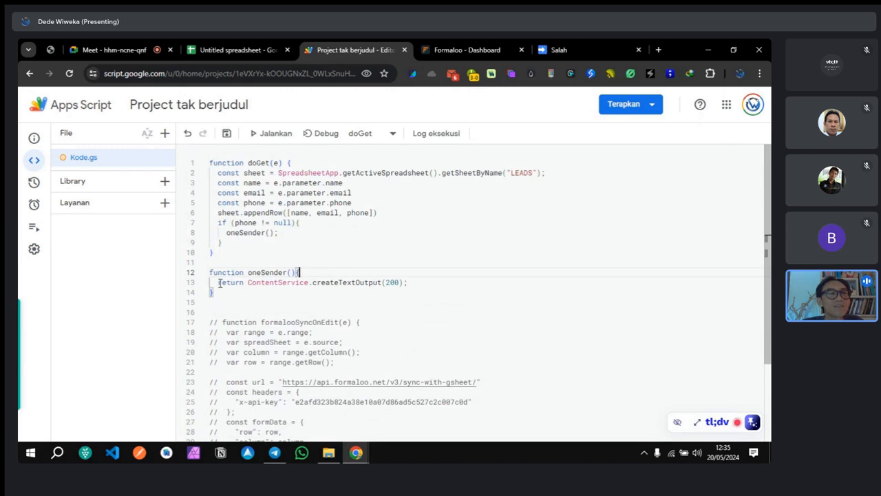
{"action": "left_click_drag", "start_coordinate": [218, 282], "coordinate": [422, 280]}
{"action": "key", "text": "ctrl+c"}
{"action": "key", "text": "BackSpace"}
{"action": "left_click", "coordinate": [279, 290]}
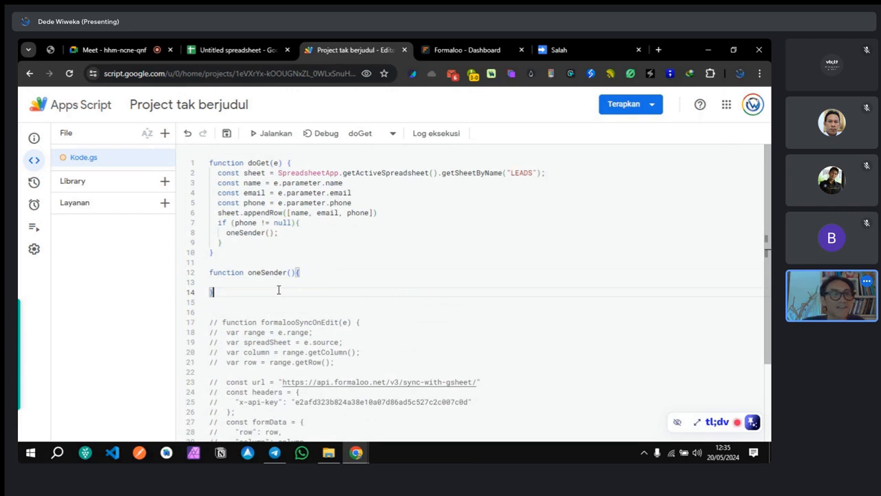
{"action": "key", "text": "Return"}
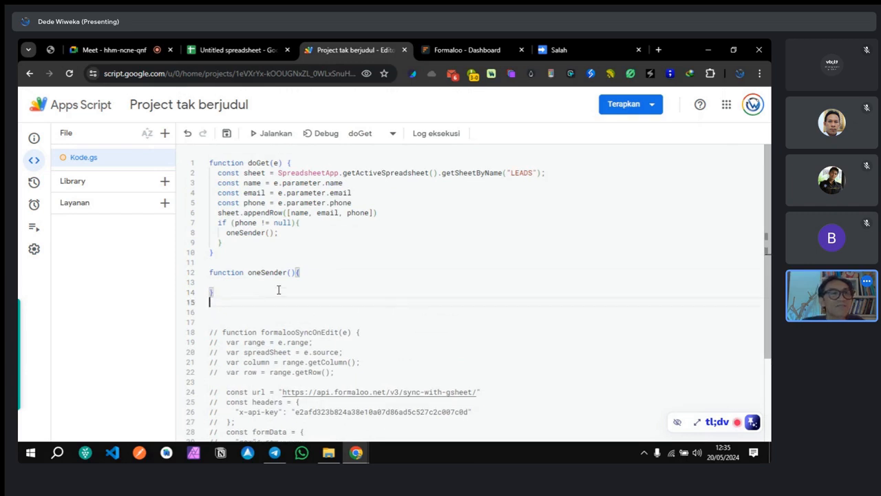
{"action": "key", "text": "ctrl+v"}
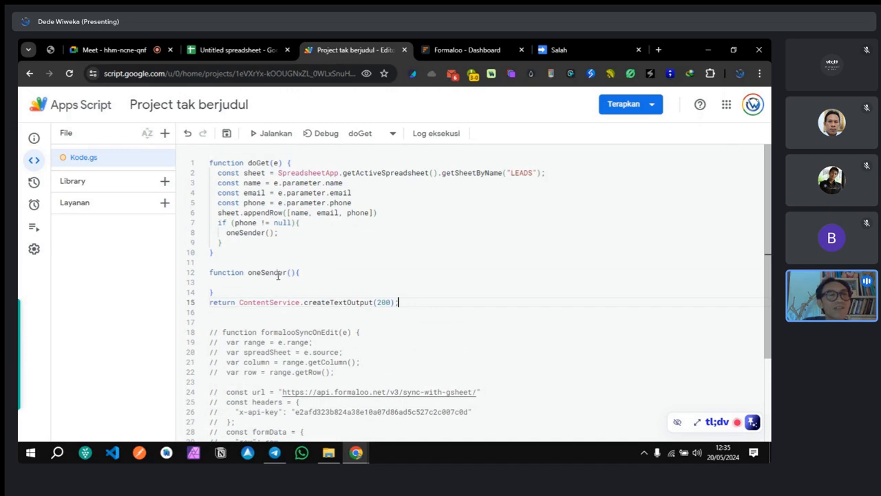
{"action": "left_click", "coordinate": [227, 133]}
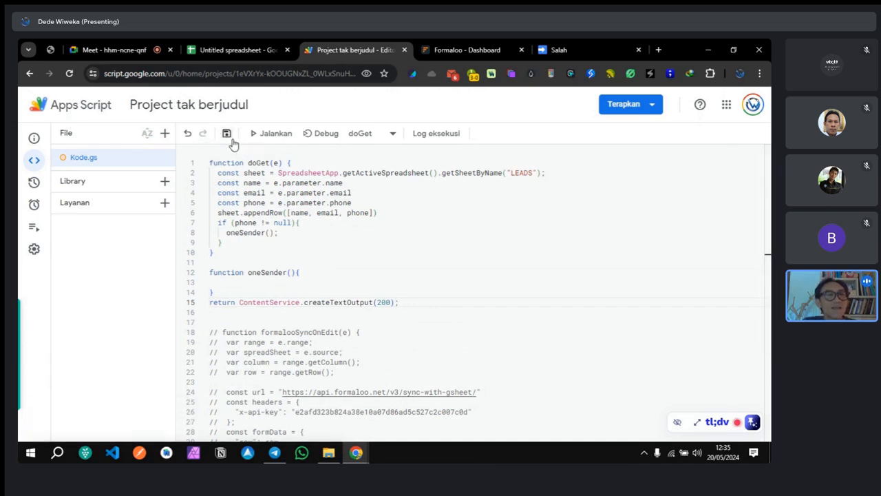
Step: Undo the misplaced return and paste return ContentService.createTextOutput(200) after doGet's if block
{"action": "left_click", "coordinate": [349, 315]}
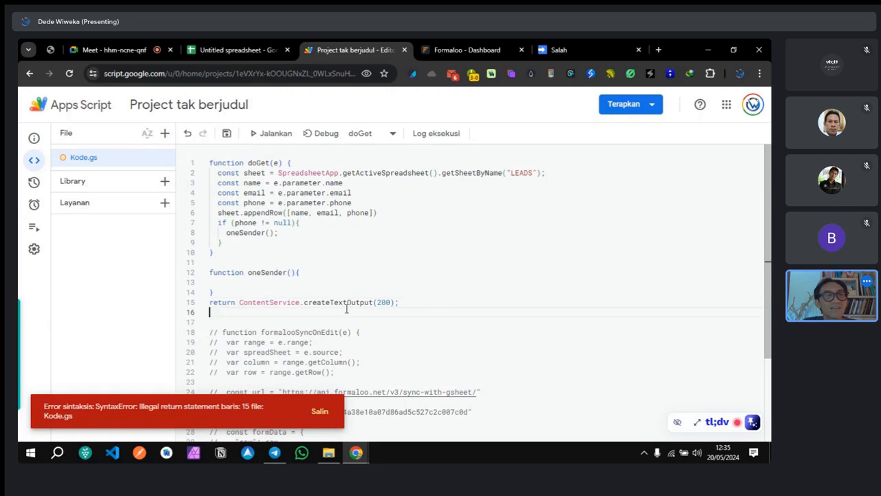
{"action": "left_click", "coordinate": [257, 343]}
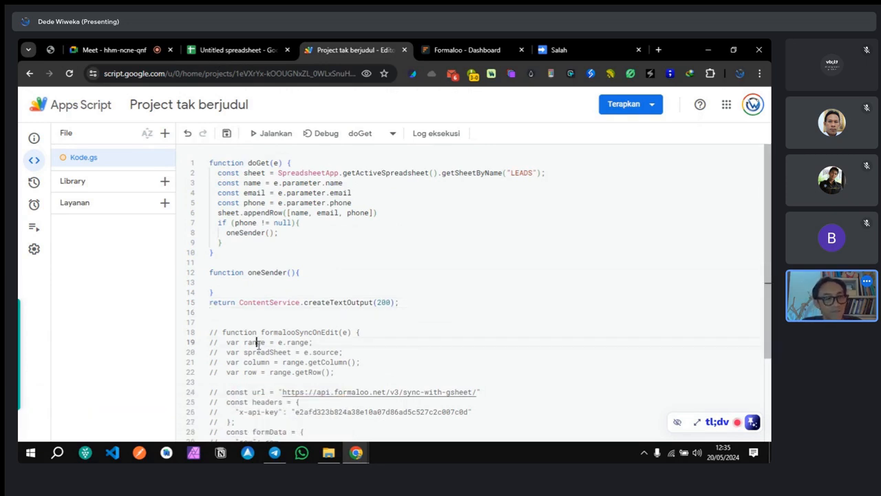
{"action": "key", "text": "ctrl+z"}
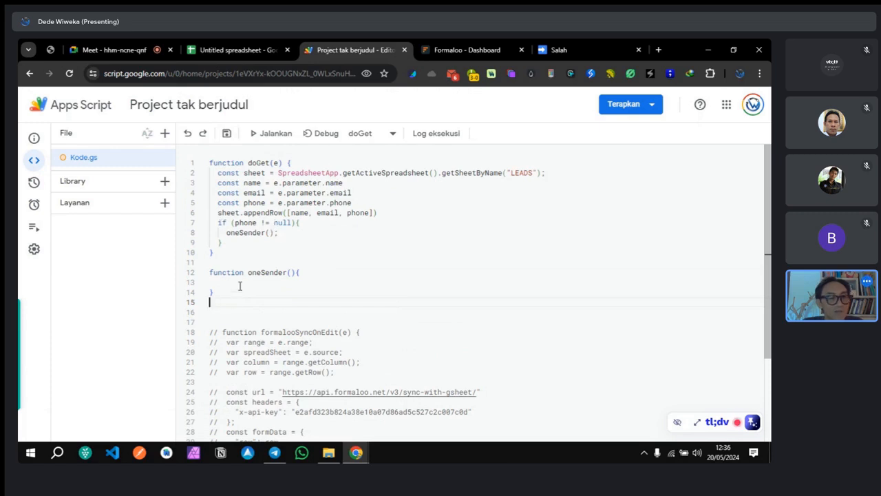
{"action": "key", "text": "ctrl+z"}
{"action": "key", "text": "ctrl+z"}
{"action": "key", "text": "ctrl+c"}
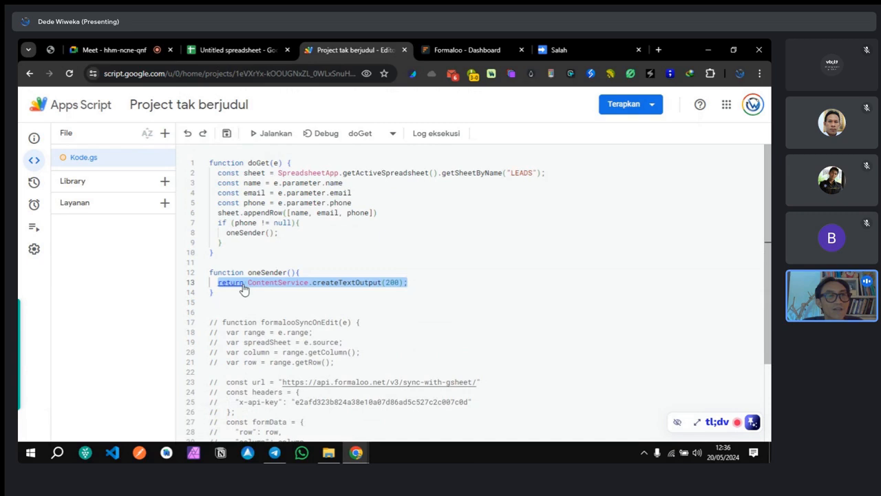
{"action": "left_click", "coordinate": [291, 235]}
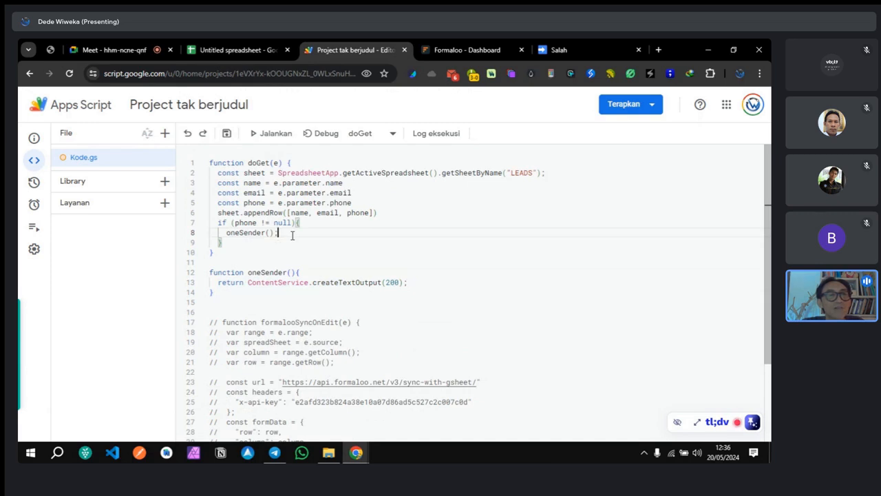
{"action": "left_click", "coordinate": [250, 245]}
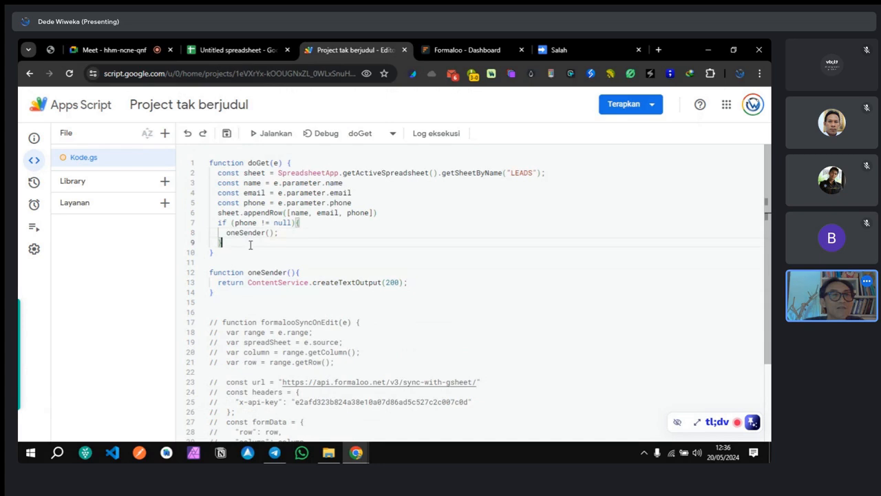
{"action": "key", "text": "Return"}
{"action": "key", "text": "ctrl+v"}
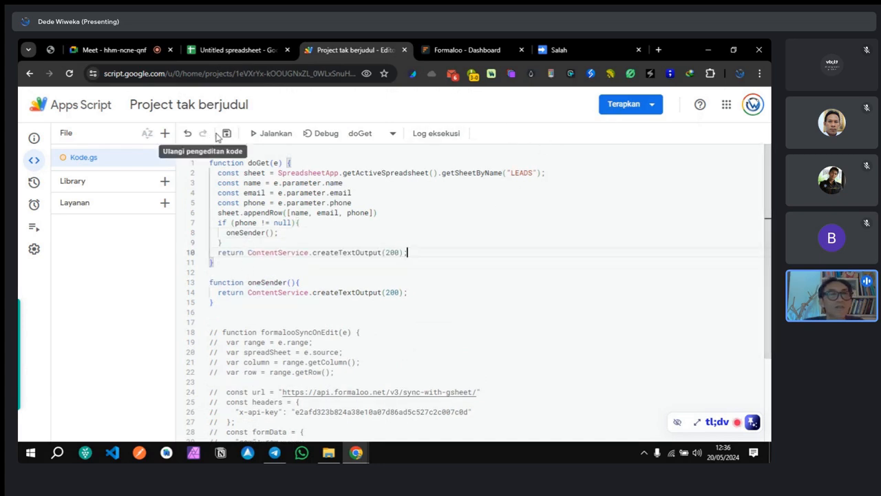
Step: Save the code, deploy it as web app version 6, and copy the URL
{"action": "left_click", "coordinate": [226, 135]}
{"action": "left_click", "coordinate": [622, 106]}
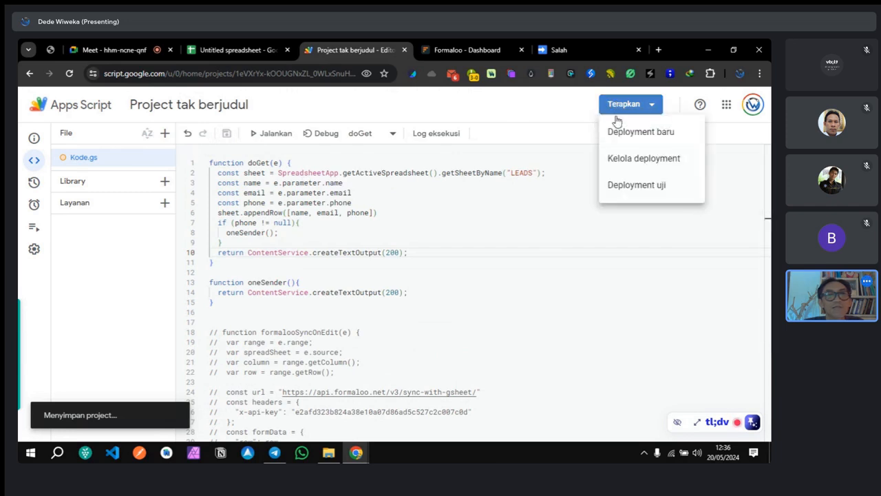
{"action": "left_click", "coordinate": [617, 135]}
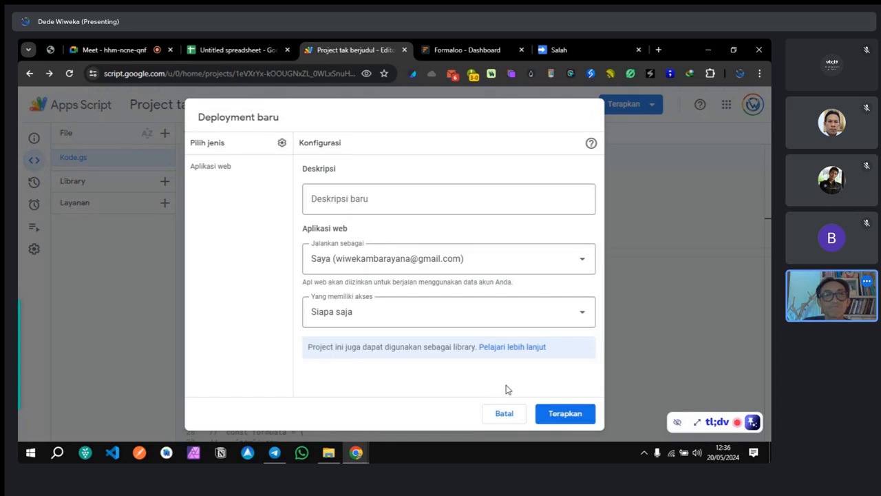
{"action": "left_click", "coordinate": [566, 421]}
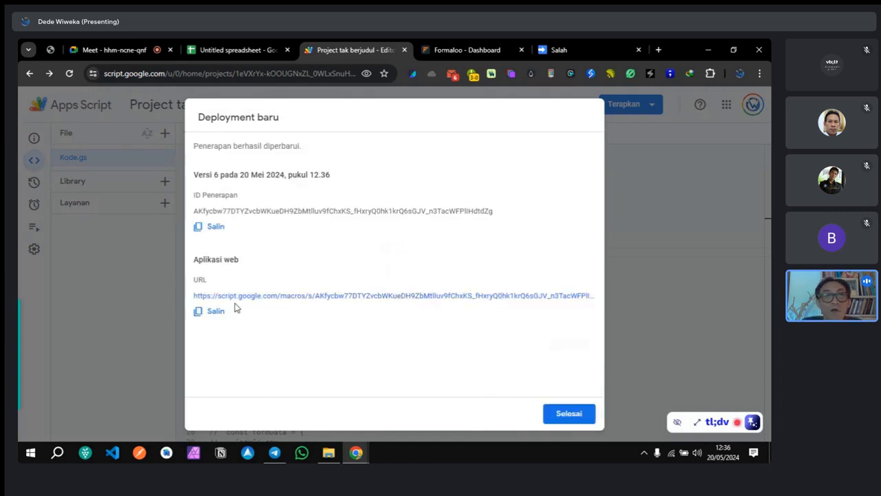
{"action": "left_click", "coordinate": [206, 311]}
Step: Save the Formaloo settings with the redirect URL and open the live form, closing the old error page
{"action": "left_click", "coordinate": [454, 49]}
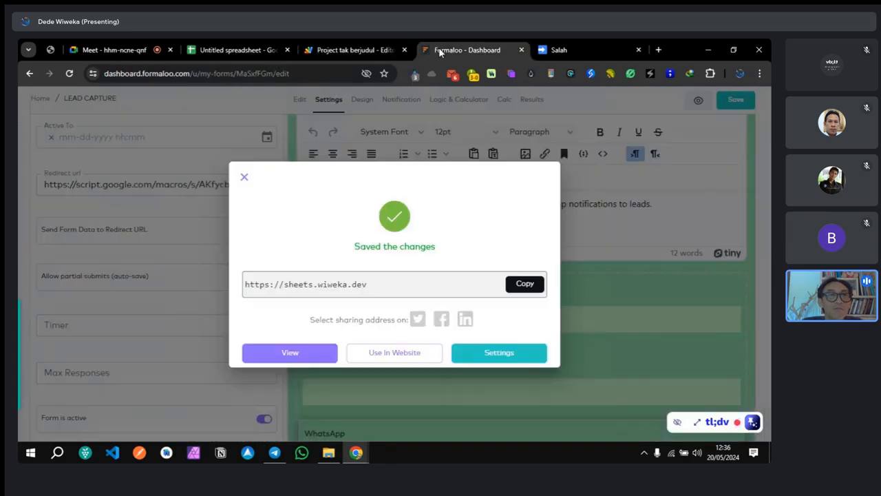
{"action": "left_click", "coordinate": [176, 198]}
{"action": "triple_click", "coordinate": [176, 185]}
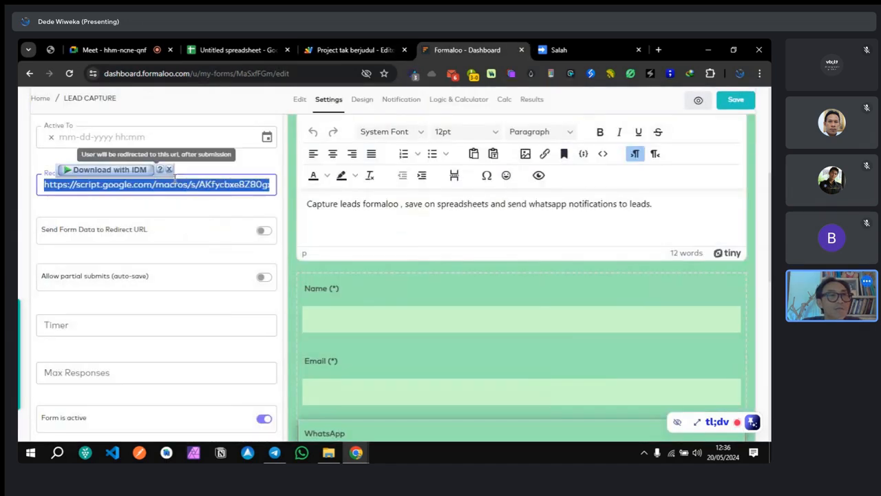
{"action": "left_click", "coordinate": [727, 101]}
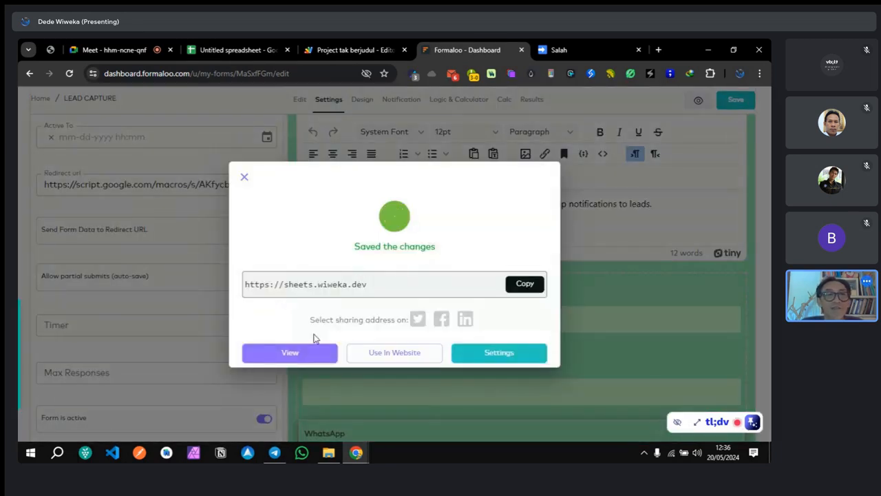
{"action": "left_click", "coordinate": [306, 353]}
{"action": "left_click", "coordinate": [590, 50]}
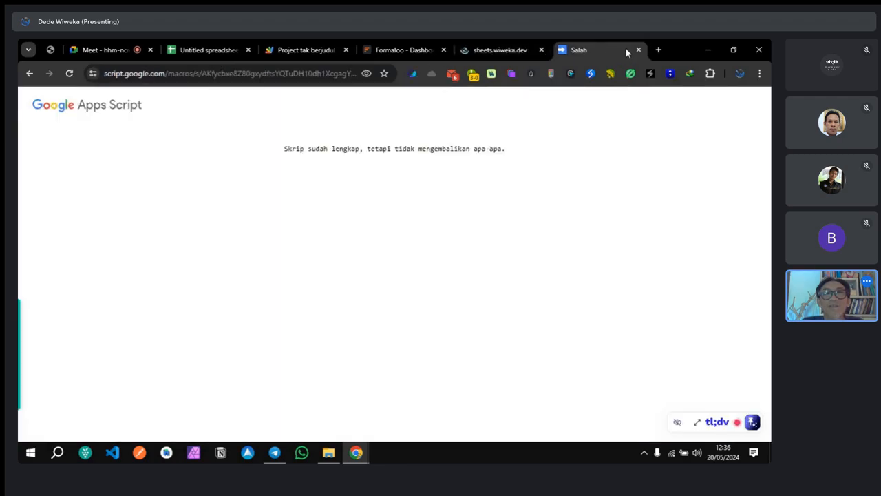
{"action": "left_click", "coordinate": [638, 50]}
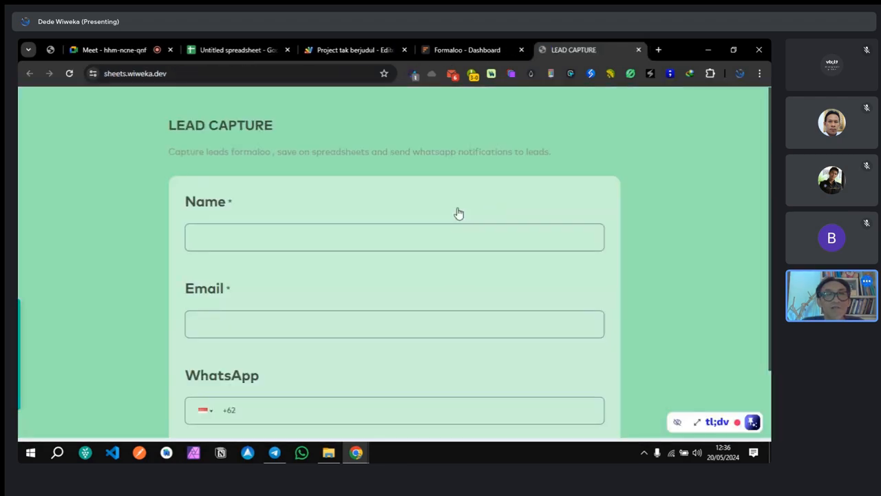
Step: Submit a test lead with a name, e-mail address and WhatsApp number
{"action": "left_click", "coordinate": [320, 234]}
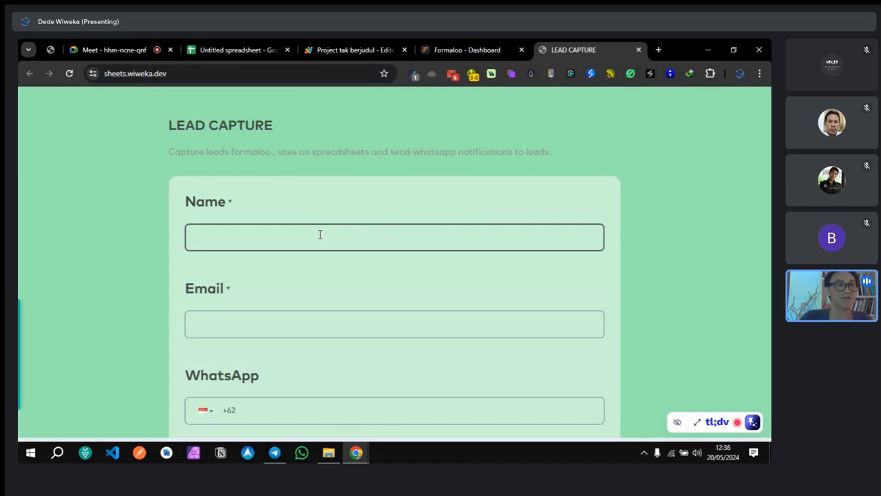
{"action": "type", "text": "Dede"}
{"action": "key", "text": "Tab"}
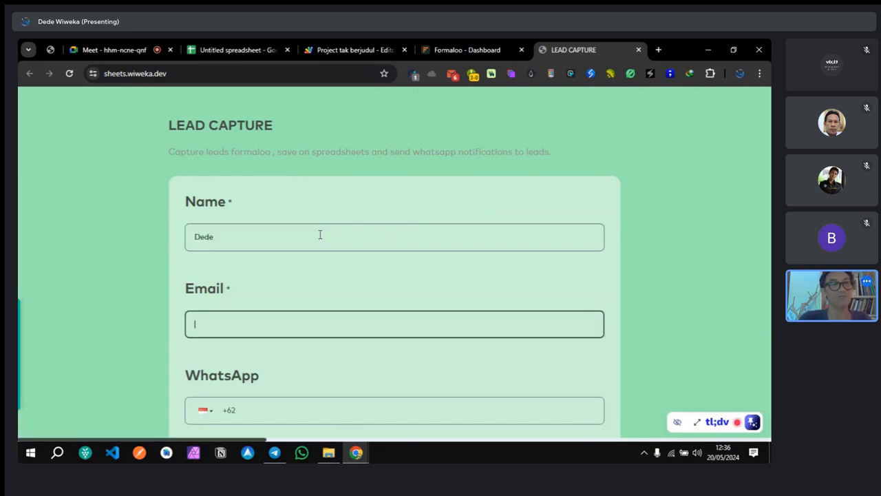
{"action": "type", "text": "dede@cob"}
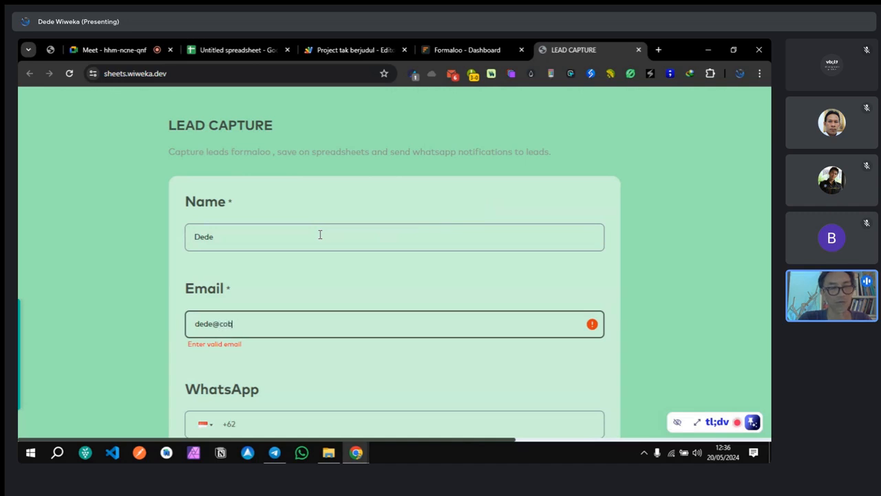
{"action": "type", "text": "a8.dev"}
{"action": "left_click", "coordinate": [294, 399]}
{"action": "type", "text": "81111111111"}
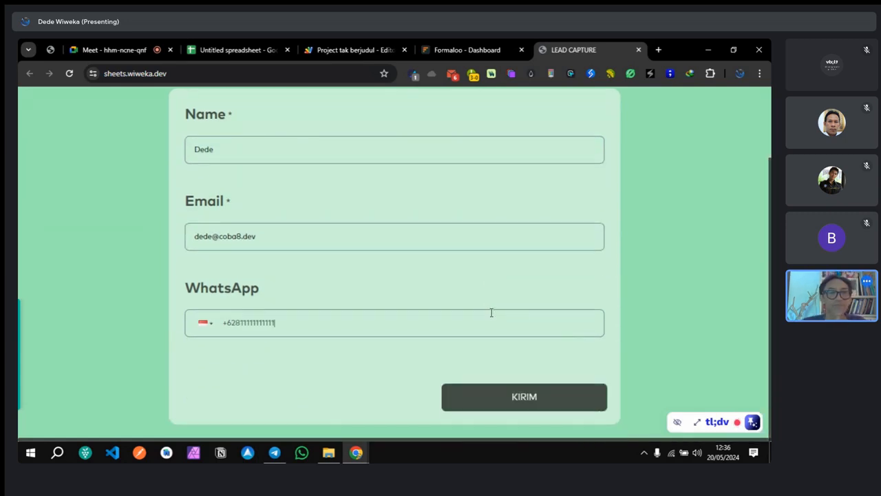
{"action": "scroll", "coordinate": [491, 311], "scroll_direction": "down", "scroll_amount": 2}
{"action": "left_click", "coordinate": [576, 389]}
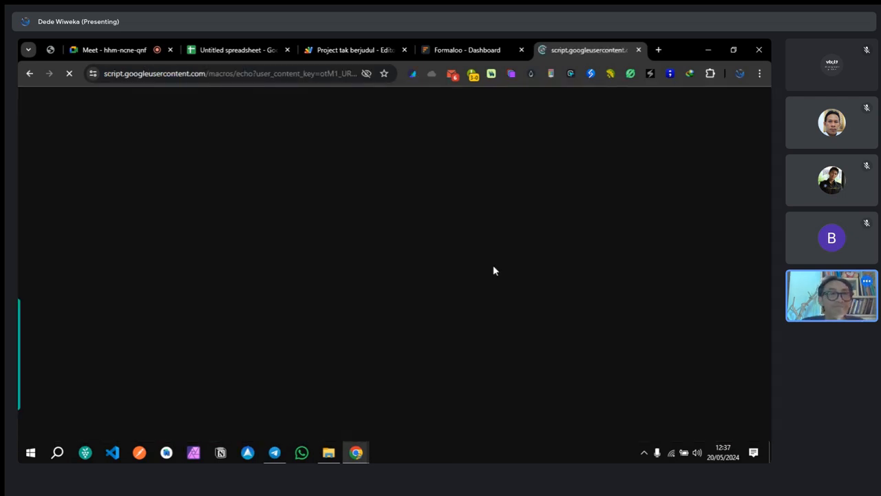
Step: Check the LEADS sheet for the new lead and close the Apps Script deployment details
{"action": "left_click", "coordinate": [233, 56]}
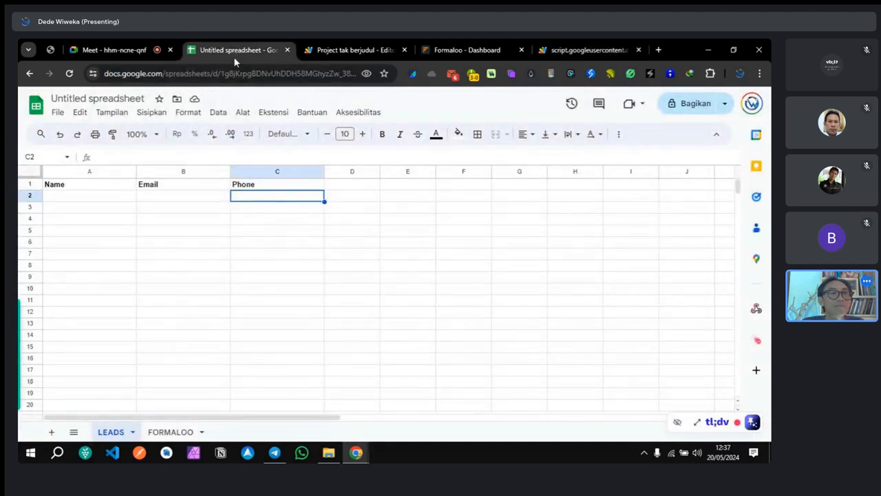
{"action": "left_click", "coordinate": [218, 220]}
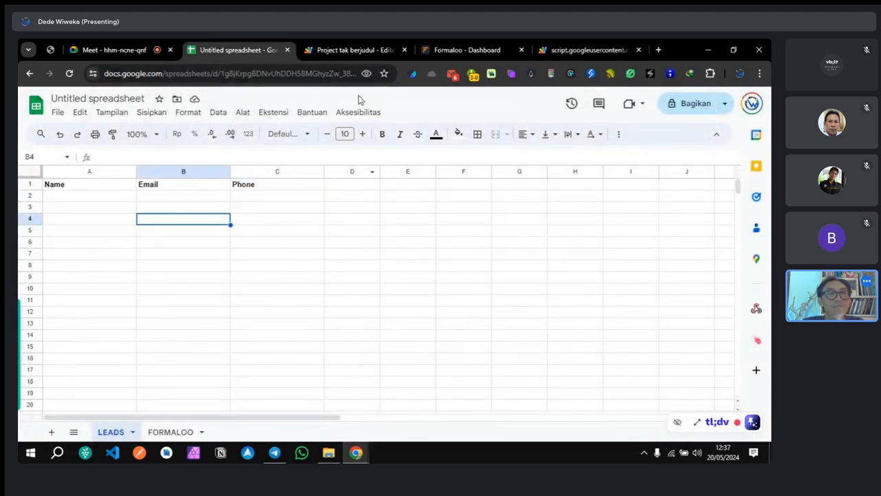
{"action": "left_click", "coordinate": [345, 50]}
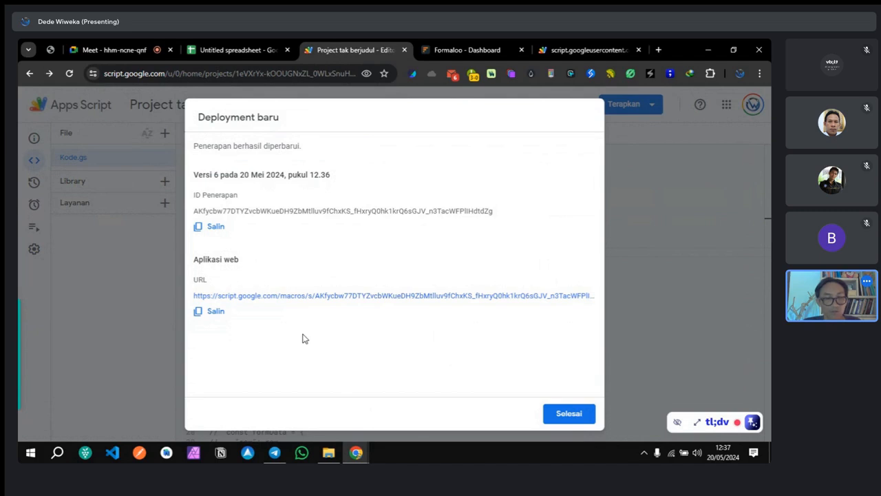
{"action": "left_click", "coordinate": [617, 196]}
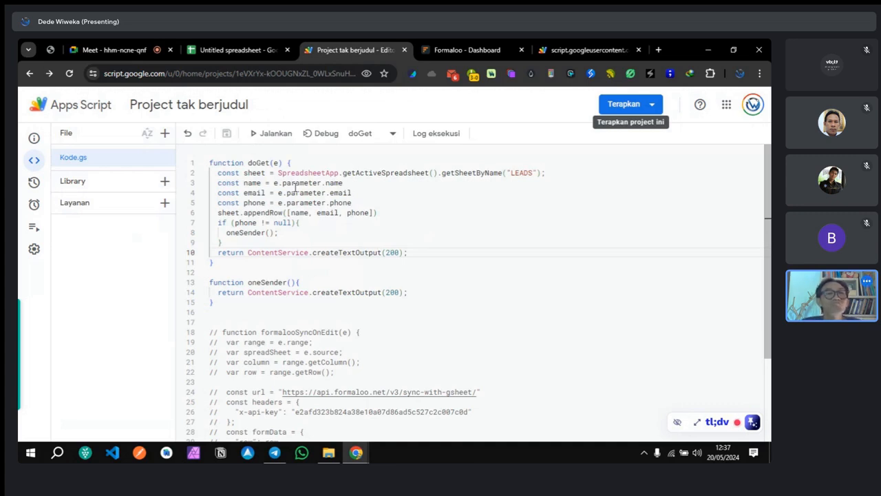
Step: Open the FORMALOO sheet showing nine synced submissions, newest at 2024/05/20 4:36:59
{"action": "left_click", "coordinate": [187, 47]}
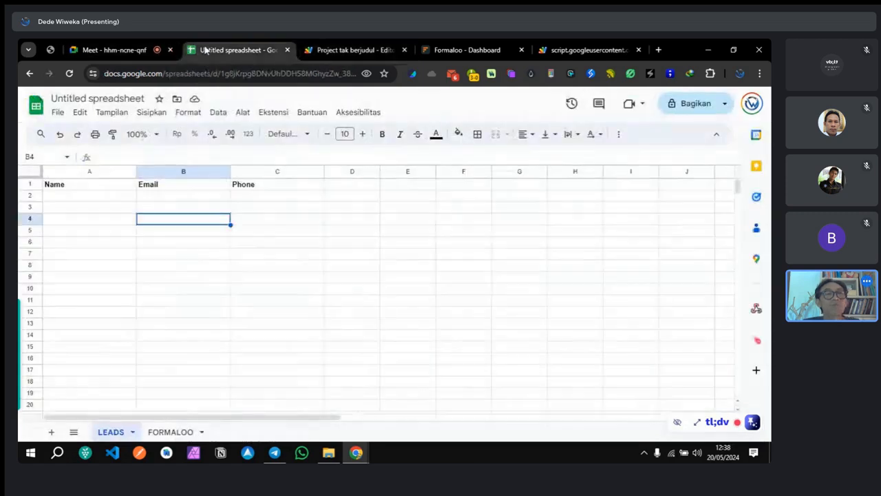
{"action": "left_click", "coordinate": [56, 112]}
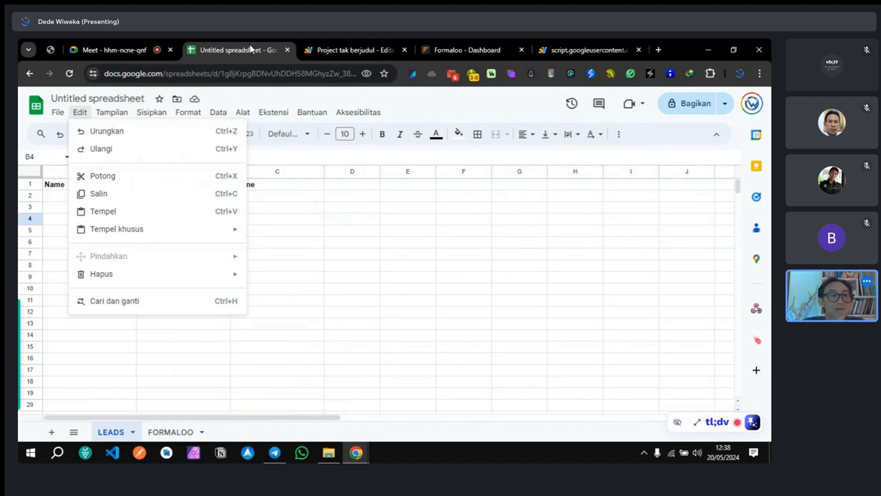
{"action": "left_click", "coordinate": [501, 116]}
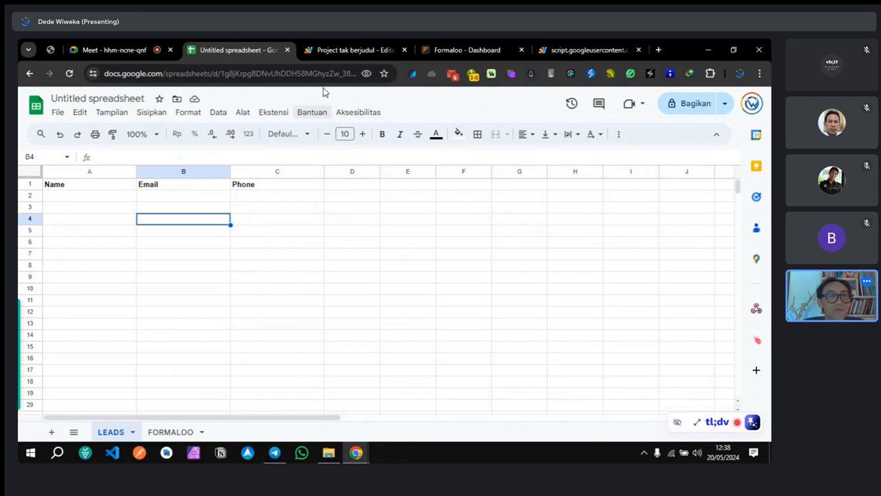
{"action": "left_click", "coordinate": [347, 50]}
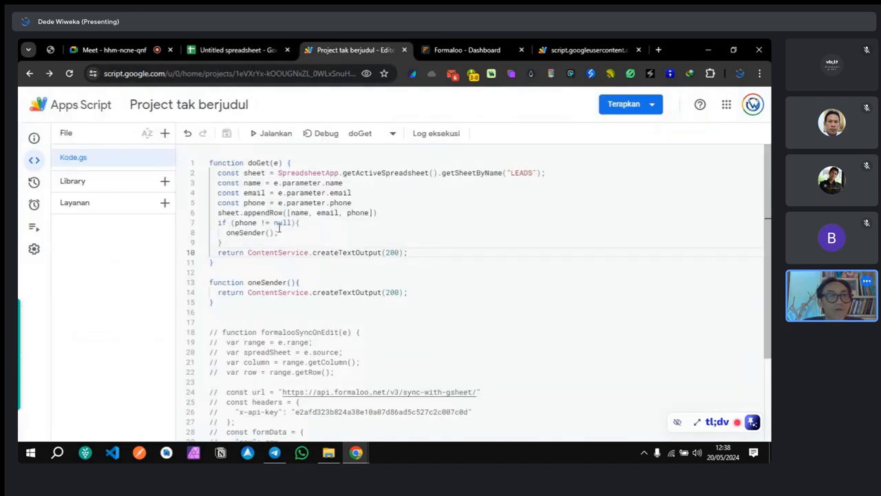
{"action": "left_click", "coordinate": [227, 51]}
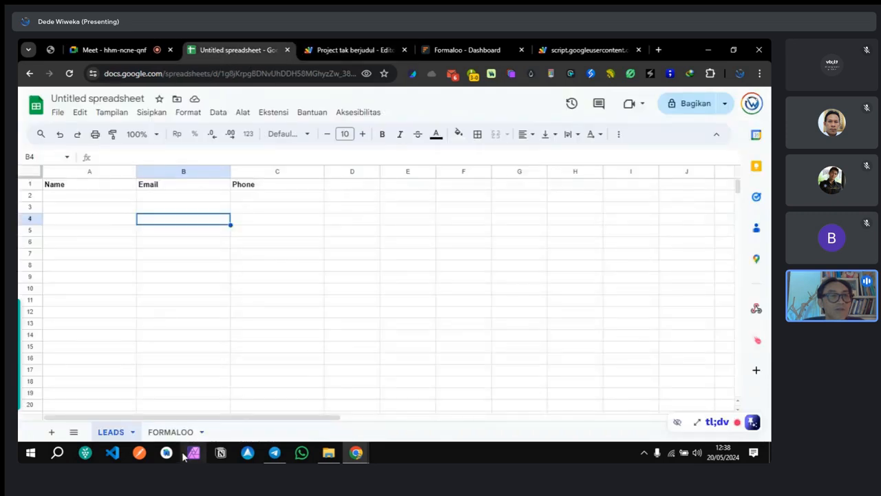
{"action": "left_click", "coordinate": [171, 431]}
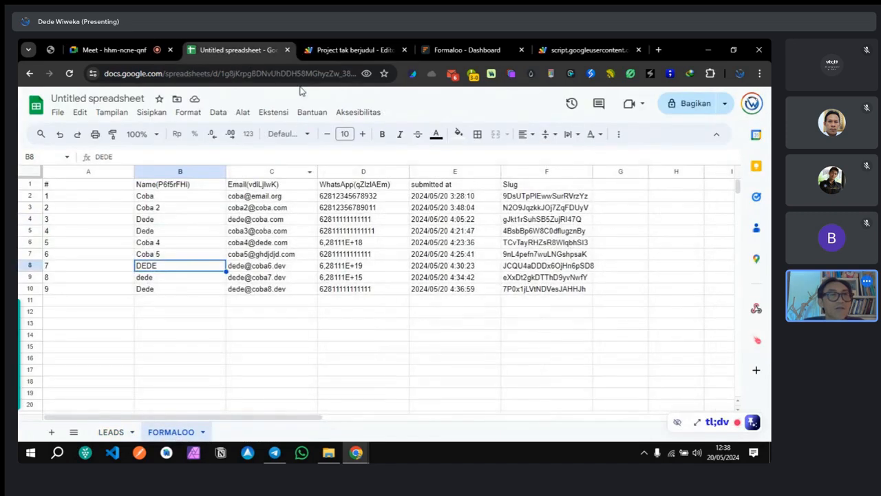
{"action": "left_click", "coordinate": [344, 50]}
{"action": "scroll", "coordinate": [255, 297], "scroll_direction": "down", "scroll_amount": 3}
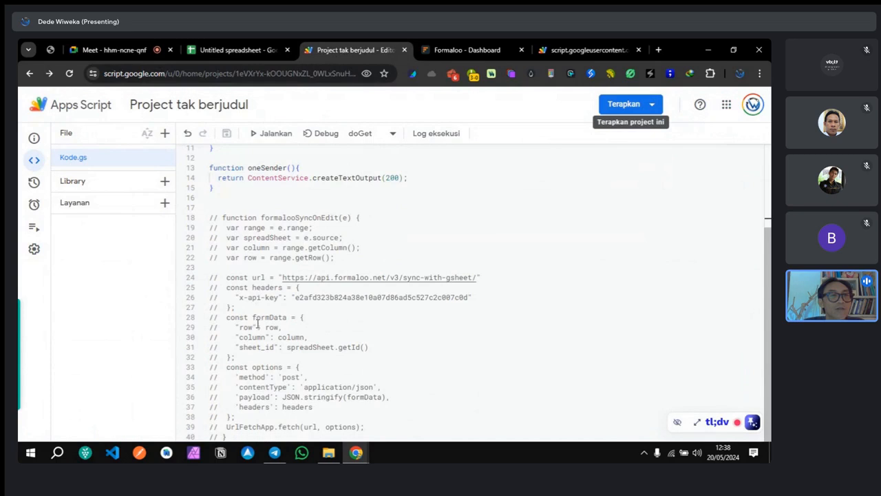
{"action": "scroll", "coordinate": [253, 376], "scroll_direction": "up", "scroll_amount": 3}
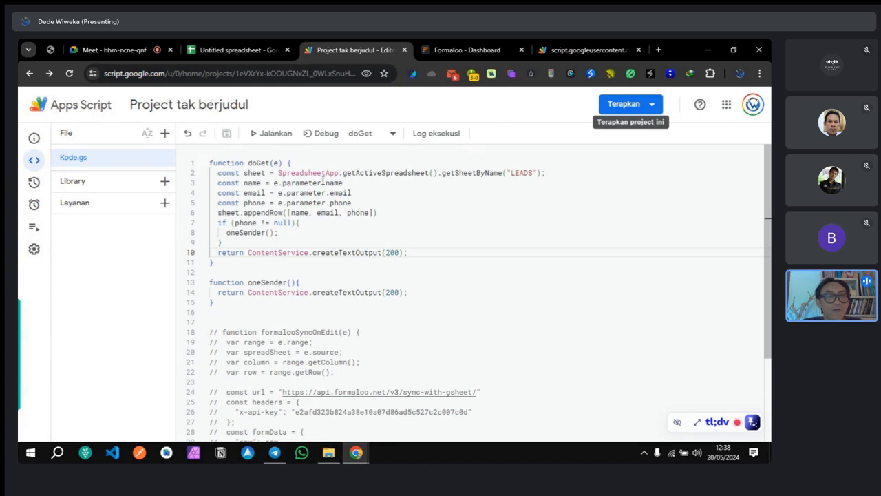
{"action": "left_click", "coordinate": [300, 228]}
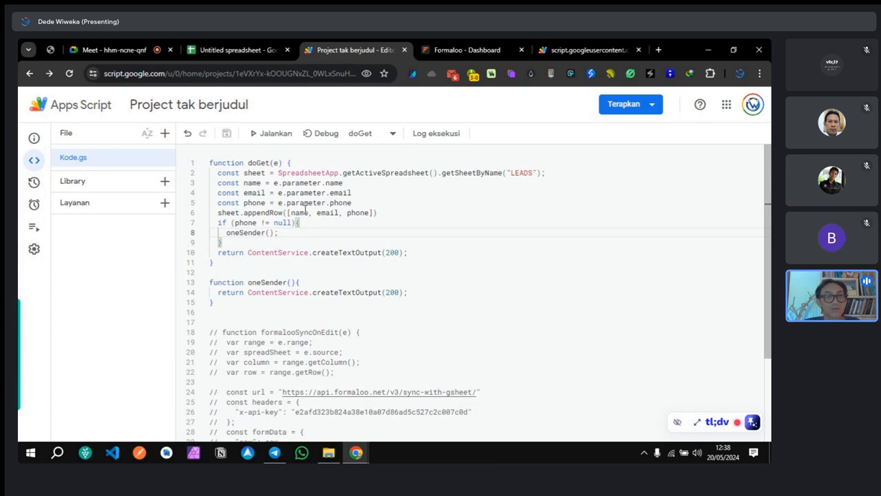
{"action": "left_click", "coordinate": [304, 222]}
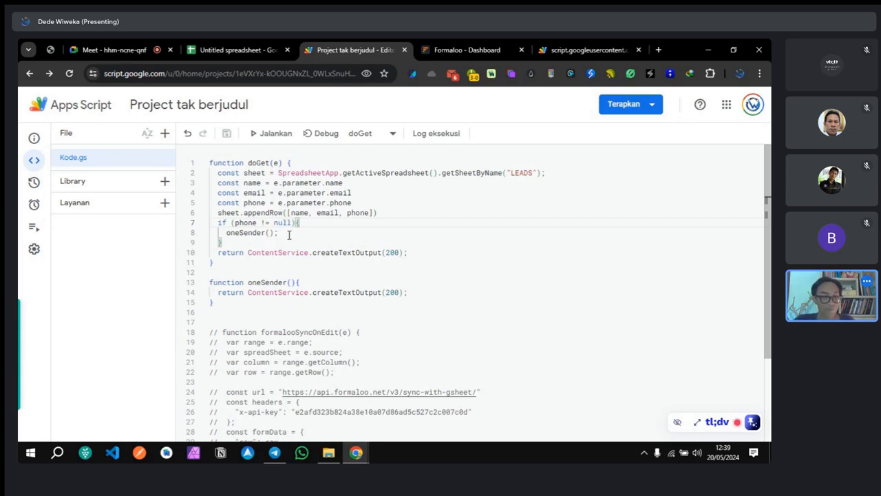
Step: Copy line 2's const sheet LEADS line into the oneSender function body
{"action": "left_click", "coordinate": [308, 282]}
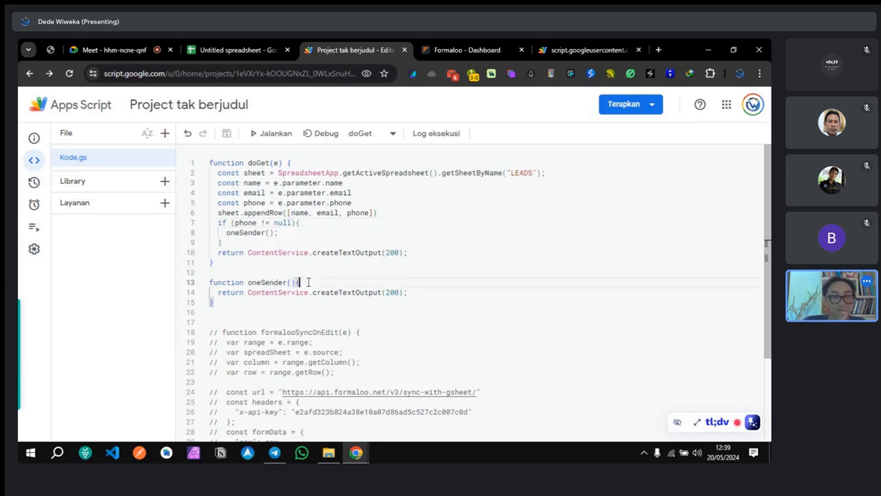
{"action": "key", "text": "Return"}
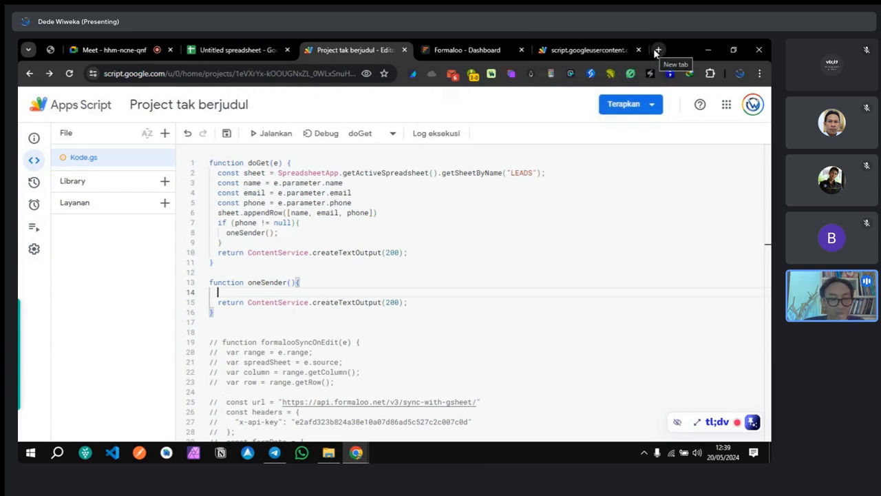
{"action": "left_click", "coordinate": [217, 174]}
{"action": "left_click", "coordinate": [543, 173], "text": "shift"}
{"action": "key", "text": "ctrl+c"}
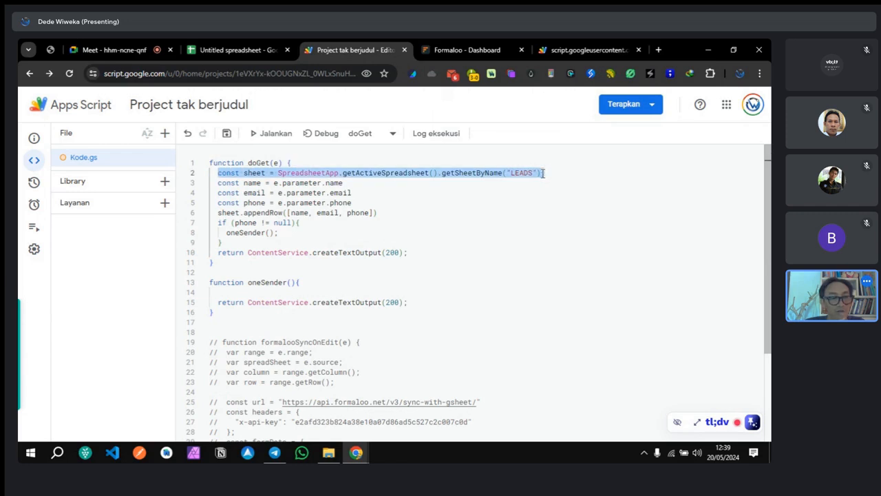
{"action": "left_click", "coordinate": [265, 292]}
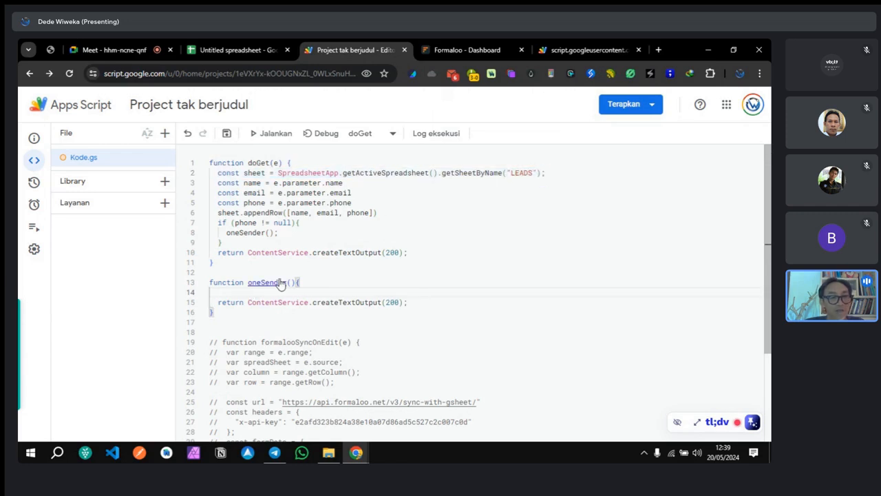
{"action": "key", "text": "ctrl+v"}
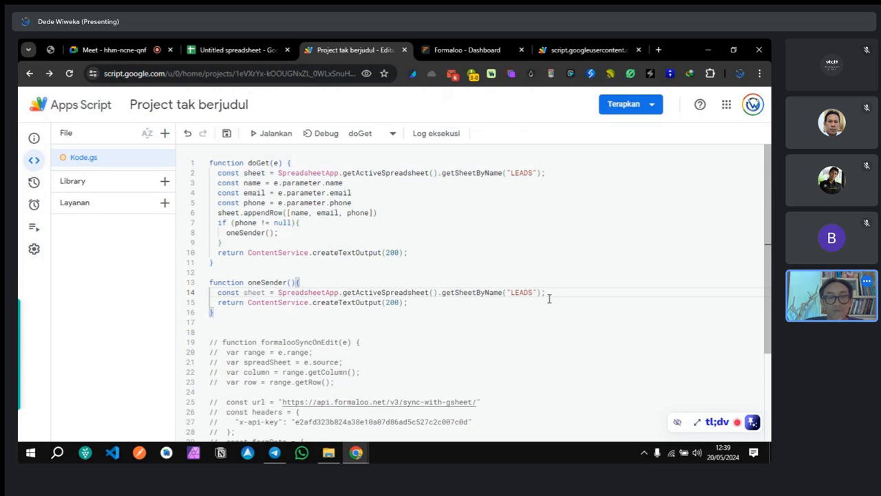
{"action": "key", "text": "Return"}
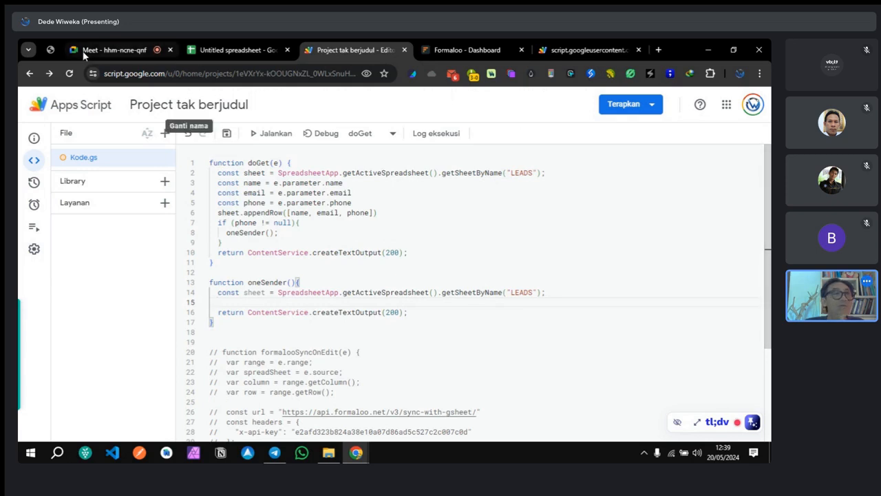
Step: Load the wa2.bills.my.id WhatsApp gateway dashboard in a new tab
{"action": "left_click", "coordinate": [658, 50]}
{"action": "type", "text": "wa2"}
{"action": "key", "text": "Return"}
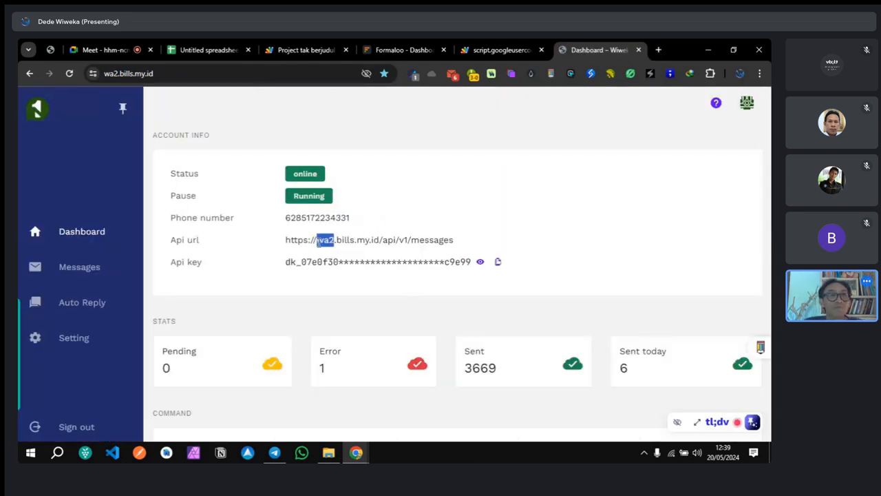
Step: Select the gateway's API messages URL, then start a new declaration in oneSender
{"action": "triple_click", "coordinate": [321, 240]}
{"action": "key", "text": "ctrl+c"}
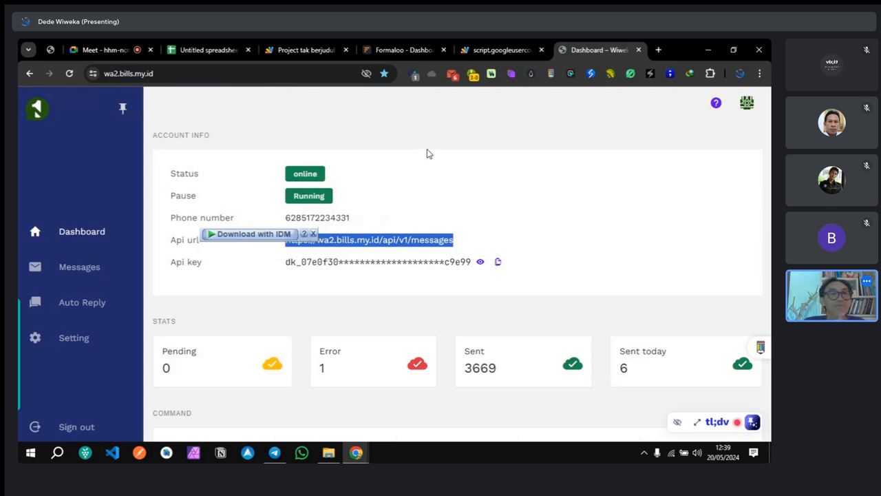
{"action": "left_click", "coordinate": [207, 44]}
{"action": "left_click", "coordinate": [303, 50]}
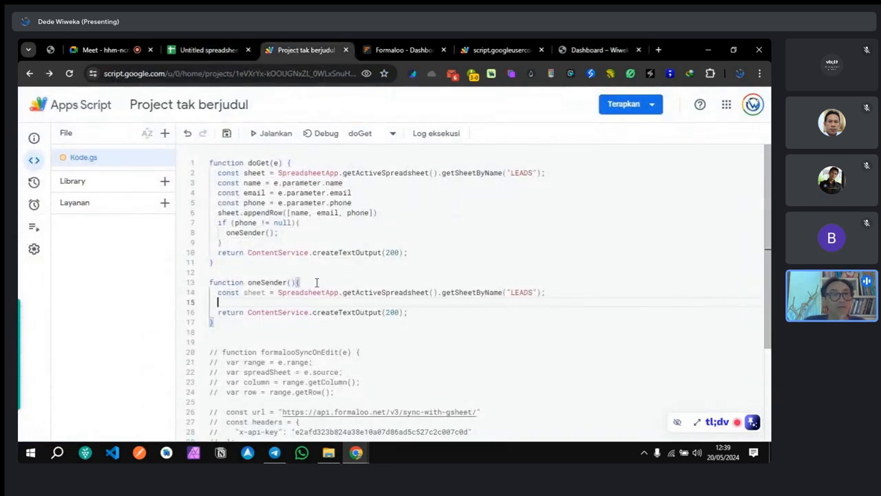
{"action": "type", "text": "co"}
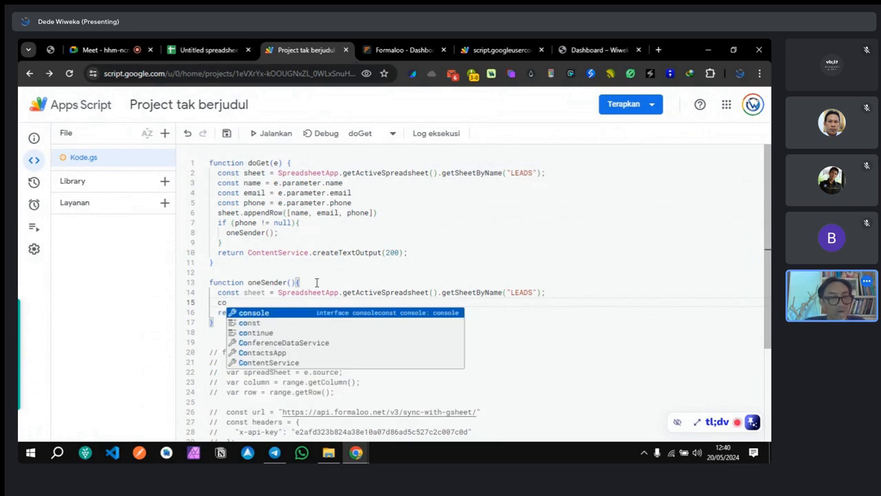
{"action": "key", "text": "Down"}
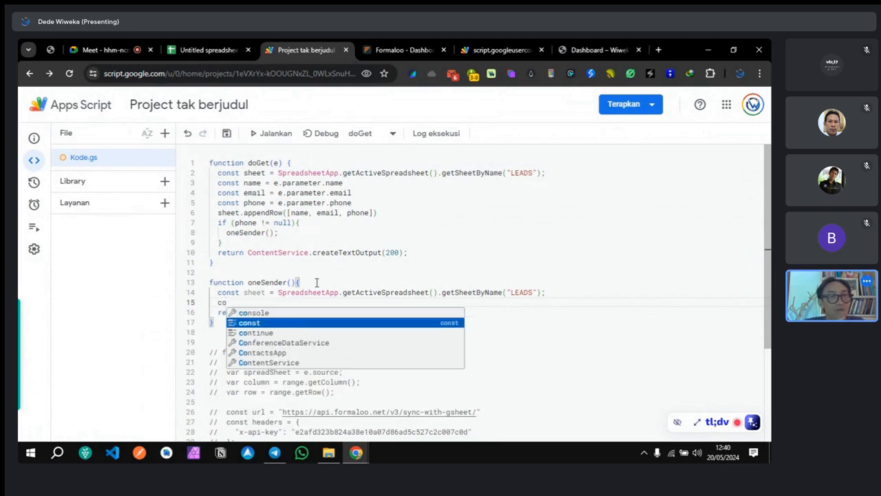
{"action": "key", "text": "Return"}
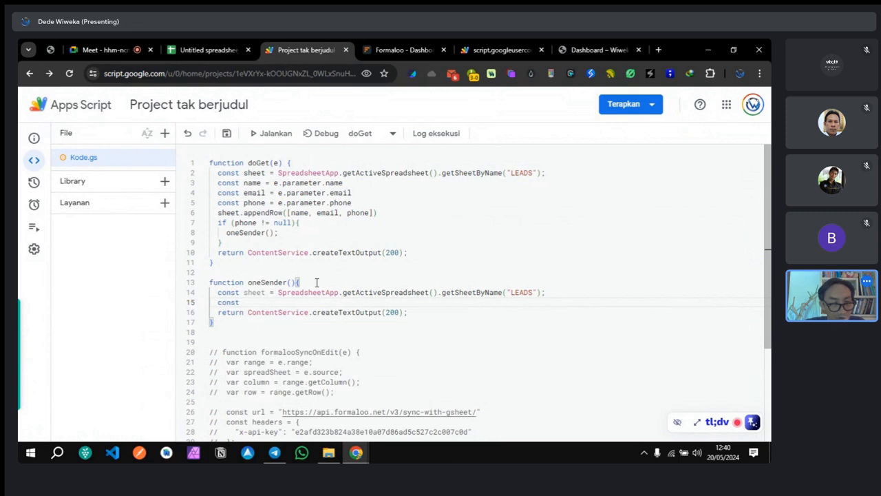
{"action": "type", "text": "on"}
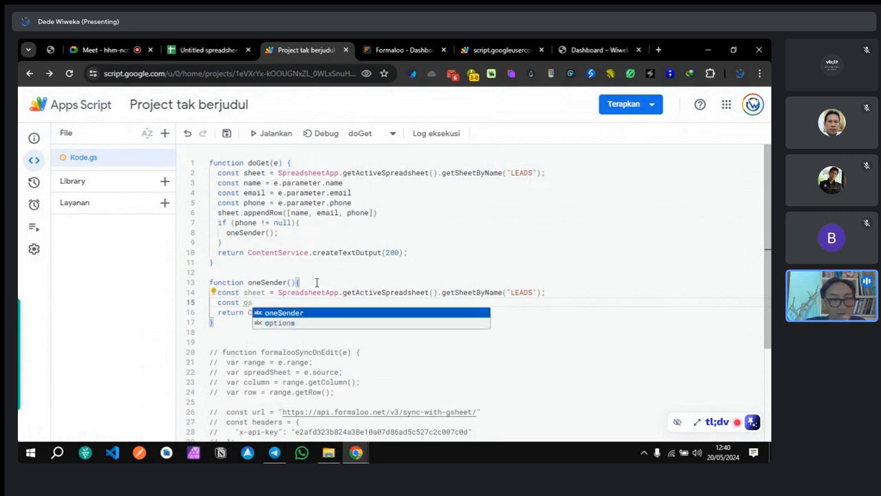
{"action": "type", "text": "Url"}
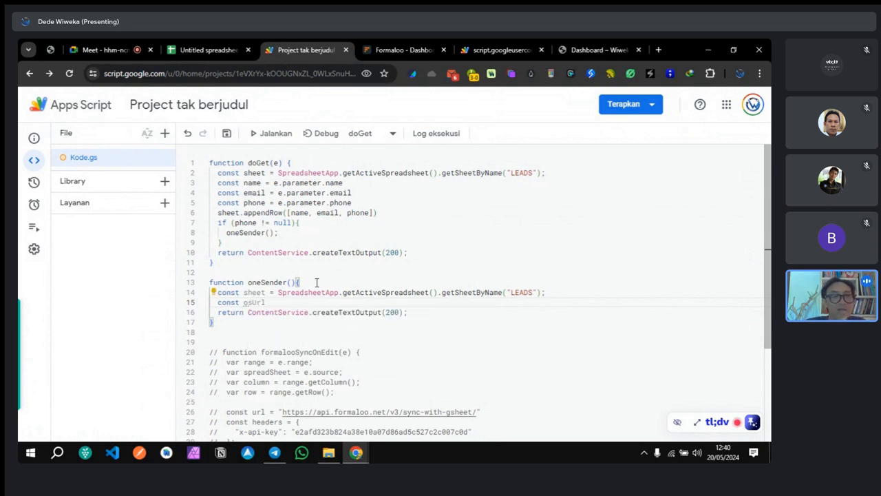
{"action": "type", "text": " = \""}
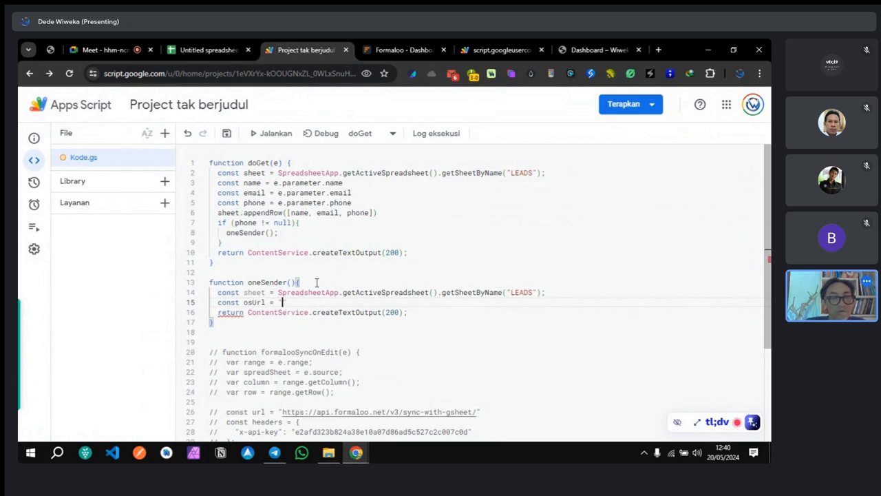
{"action": "key", "text": "ctrl+v"}
{"action": "key", "text": "Return"}
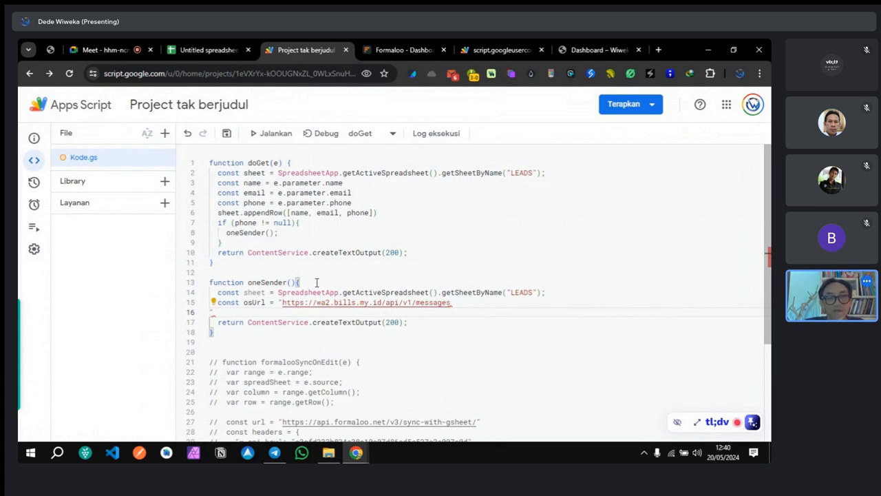
{"action": "key", "text": "BackSpace"}
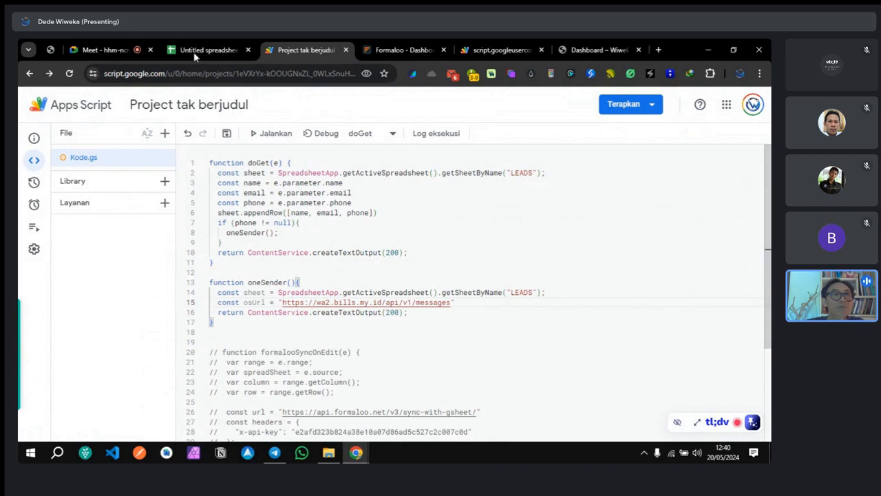
Step: Admit the waiting participant to the Meet call, bringing contributors to 7
{"action": "left_click", "coordinate": [103, 50]}
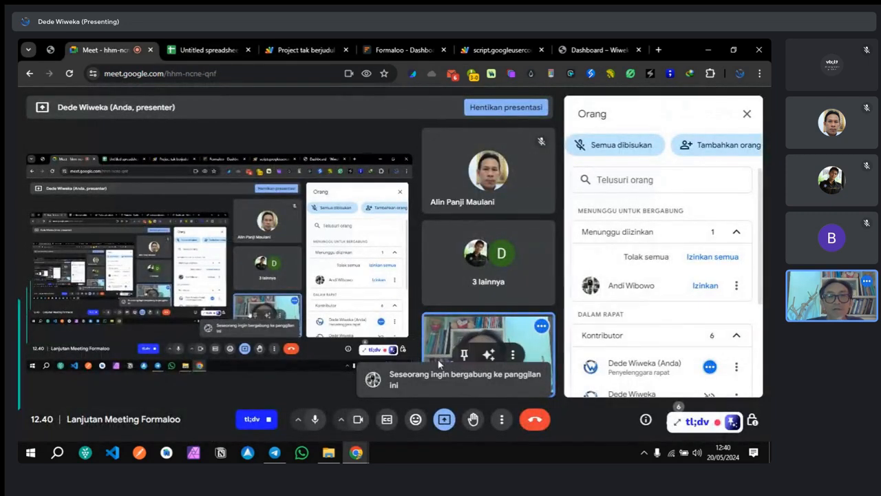
{"action": "left_click", "coordinate": [704, 286]}
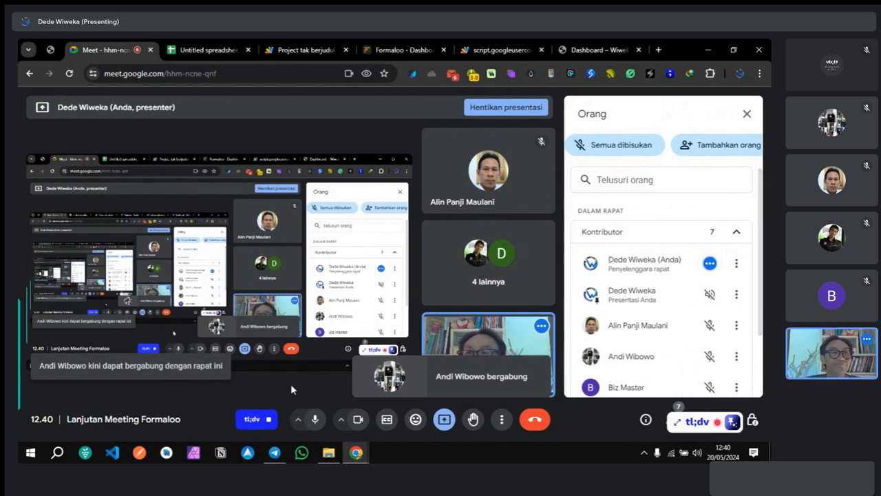
{"action": "left_click", "coordinate": [287, 51]}
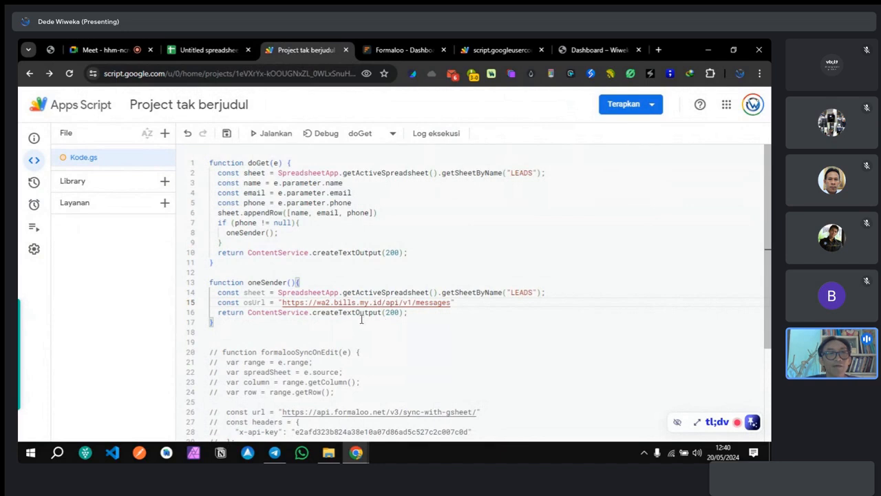
Step: Start a new const oaApi declaration on line 16 below osUrl
{"action": "key", "text": "Return"}
{"action": "type", "text": "con"}
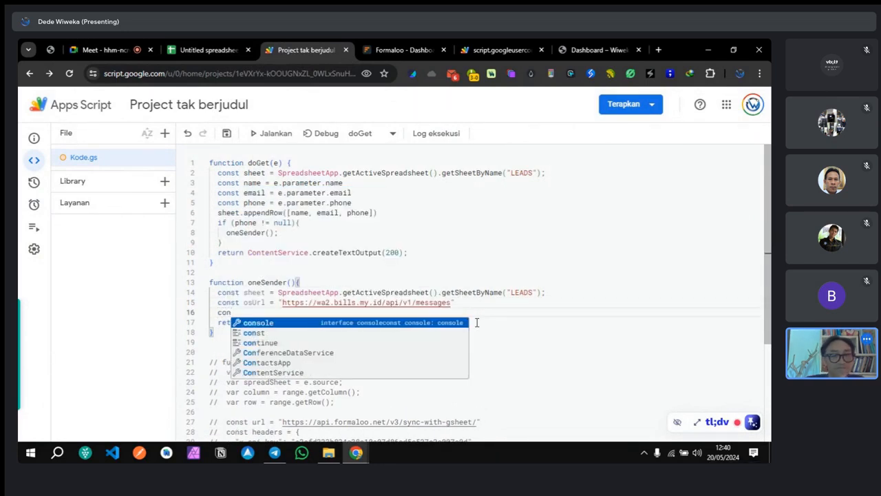
{"action": "key", "text": "Down"}
{"action": "key", "text": "Return"}
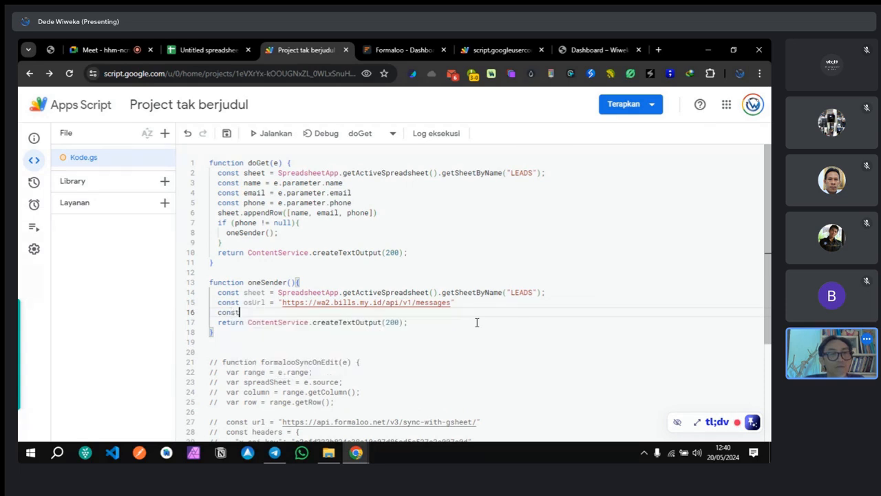
{"action": "type", "text": "os"}
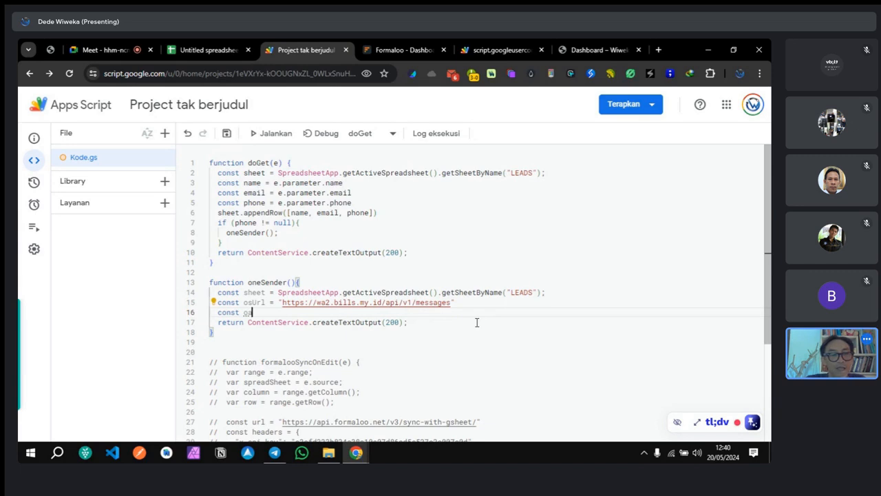
{"action": "type", "text": "Api"}
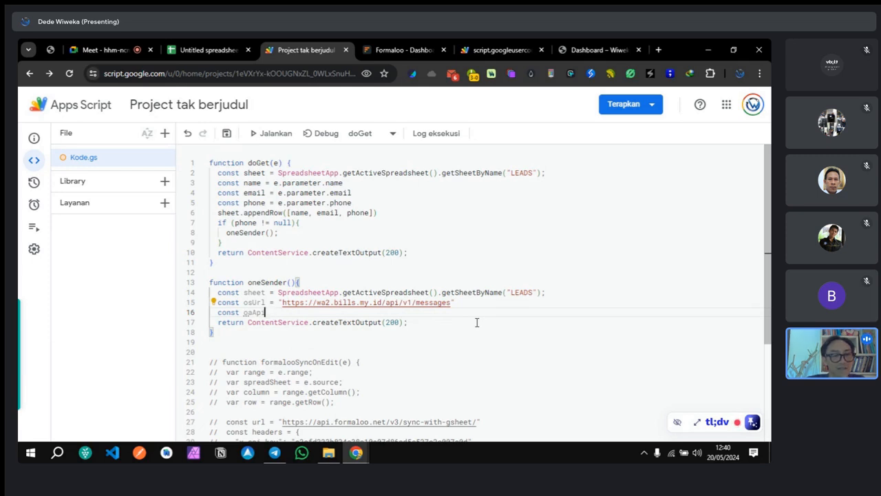
{"action": "type", "text": "="}
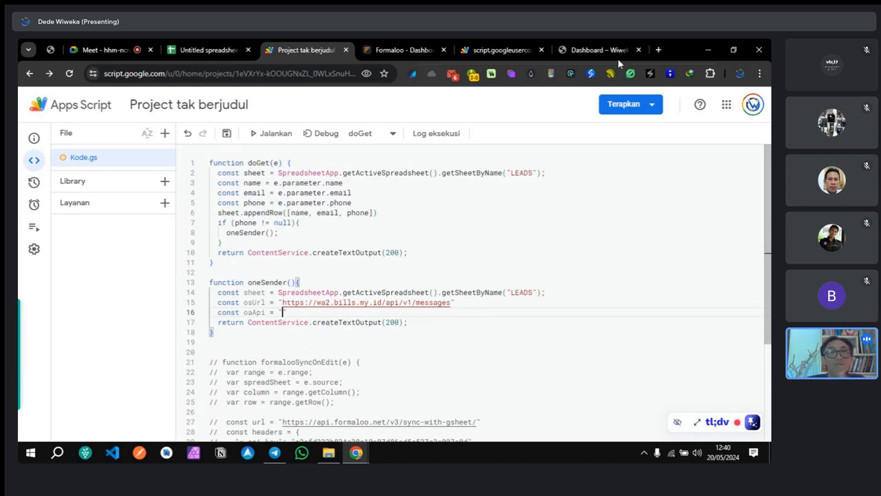
Step: Copy the gateway's API key from the dashboard and paste it as oaApi's value
{"action": "left_click", "coordinate": [573, 48]}
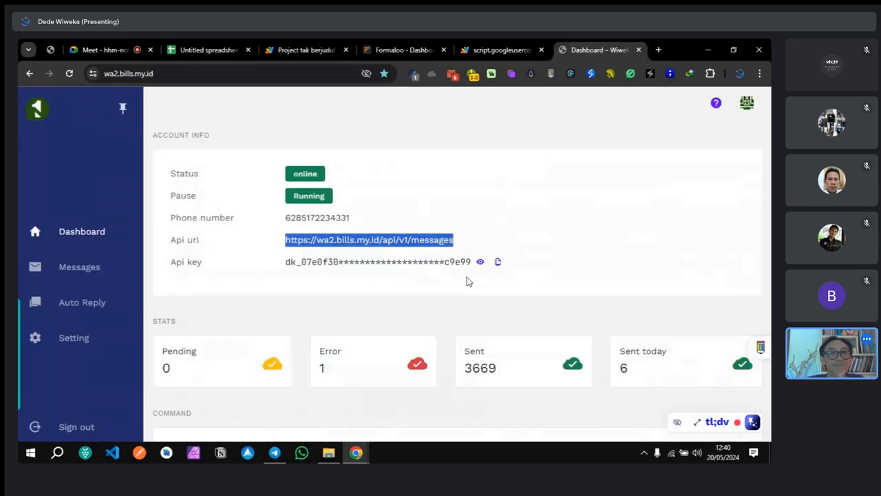
{"action": "left_click", "coordinate": [498, 264]}
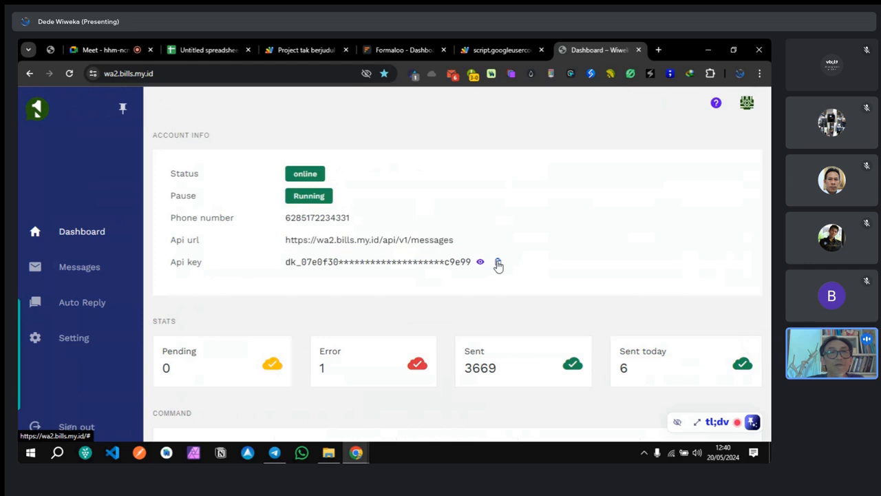
{"action": "left_click", "coordinate": [305, 48]}
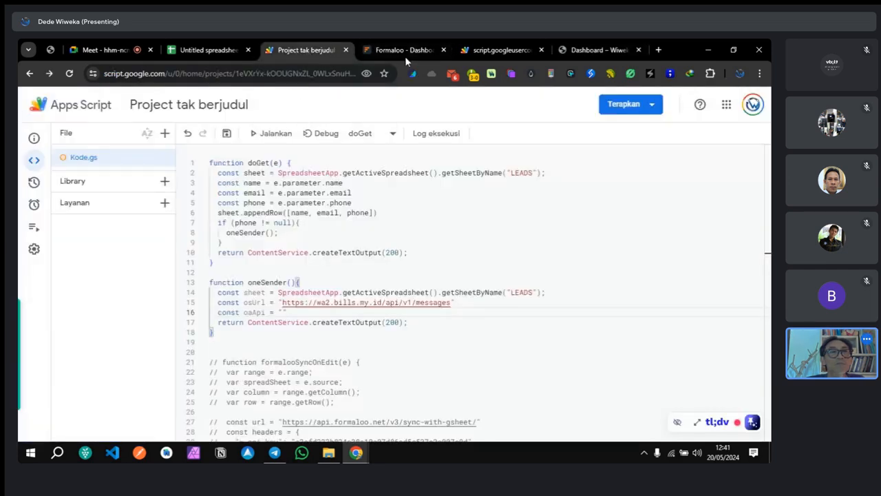
{"action": "left_click", "coordinate": [523, 51]}
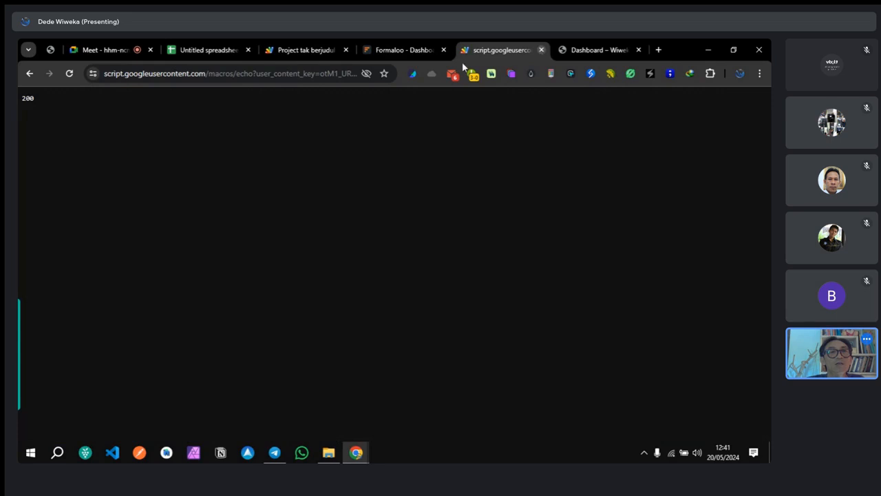
{"action": "left_click", "coordinate": [542, 50]}
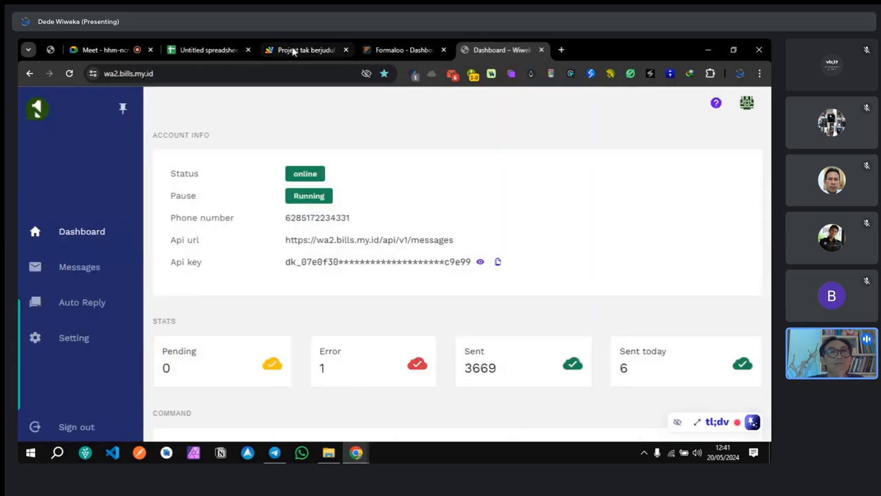
{"action": "left_click", "coordinate": [296, 49]}
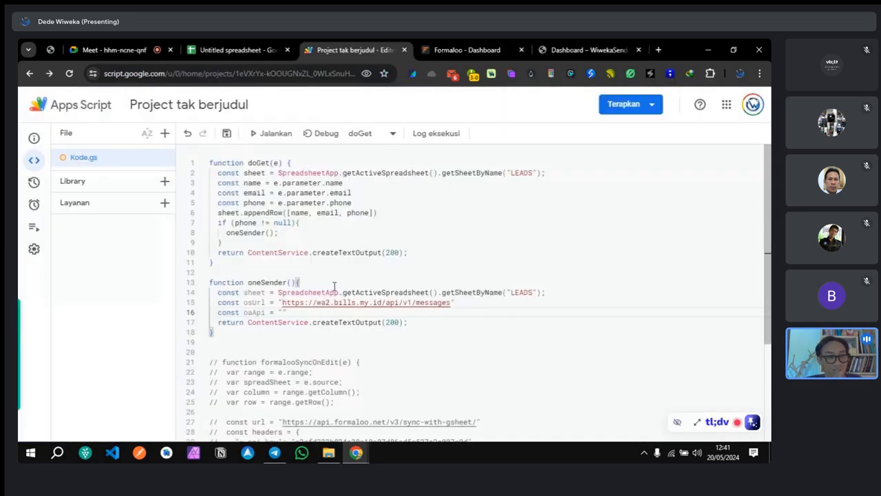
{"action": "key", "text": "ctrl+v"}
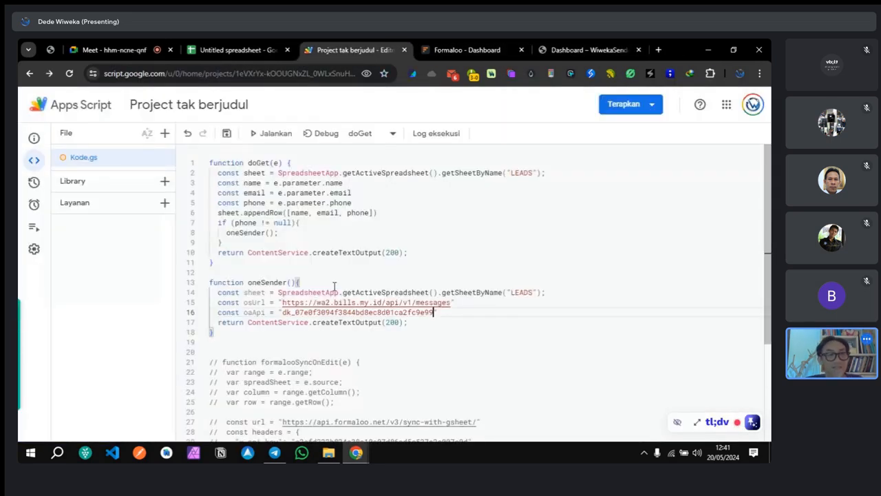
{"action": "left_click", "coordinate": [454, 316]}
{"action": "key", "text": "Return"}
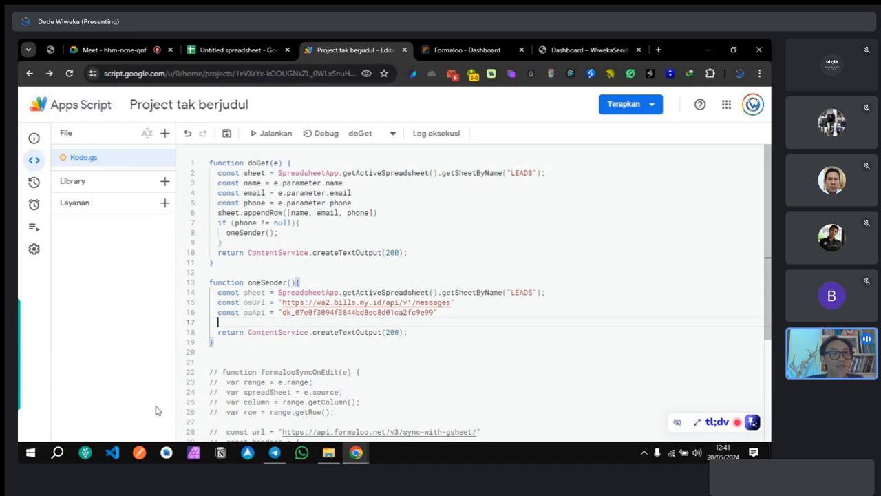
{"action": "left_click", "coordinate": [227, 49]}
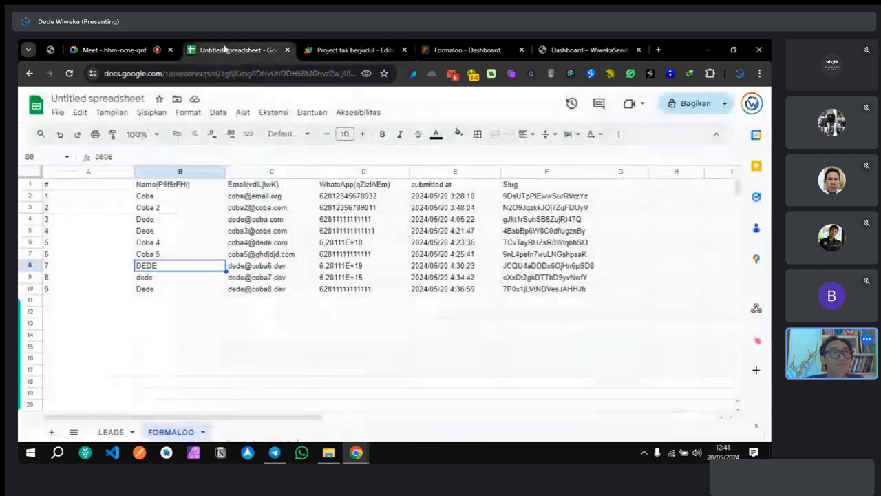
Step: Compare the LEADS sheet's Name, Email and Phone headers with the FORMALOO response sheet
{"action": "left_click", "coordinate": [106, 431]}
{"action": "left_click", "coordinate": [170, 432]}
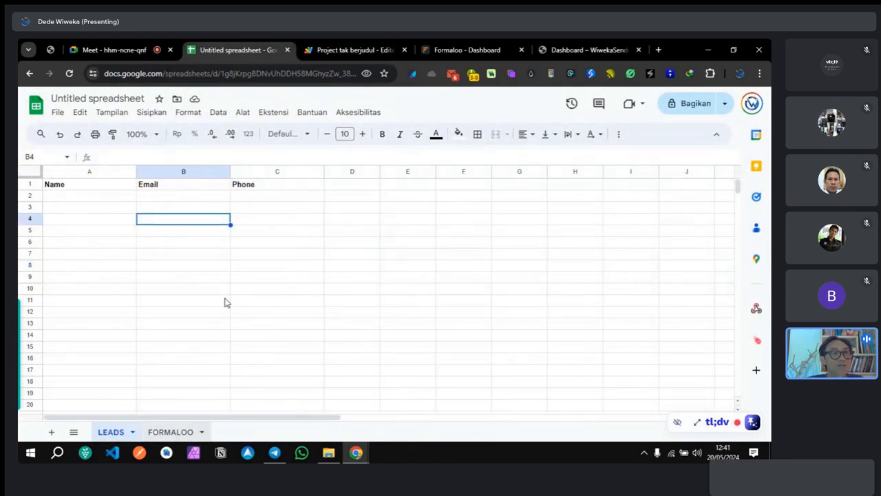
{"action": "left_click", "coordinate": [112, 432]}
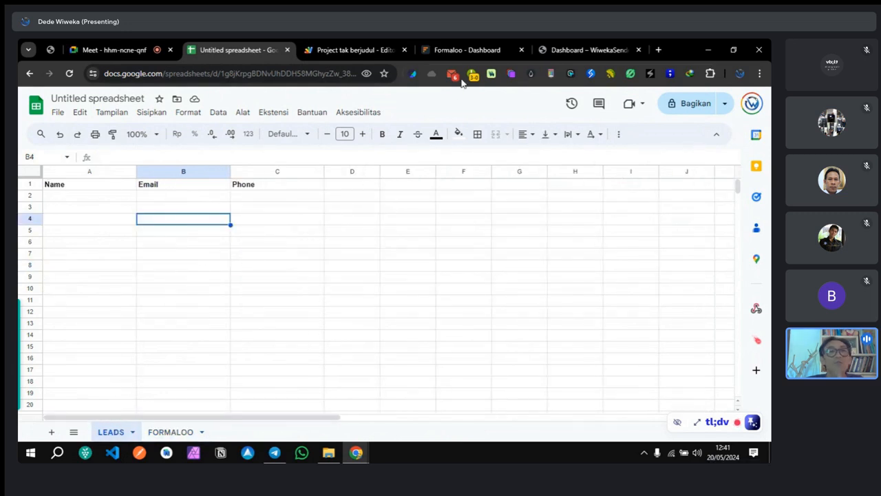
{"action": "left_click", "coordinate": [446, 49]}
{"action": "left_click", "coordinate": [340, 49]}
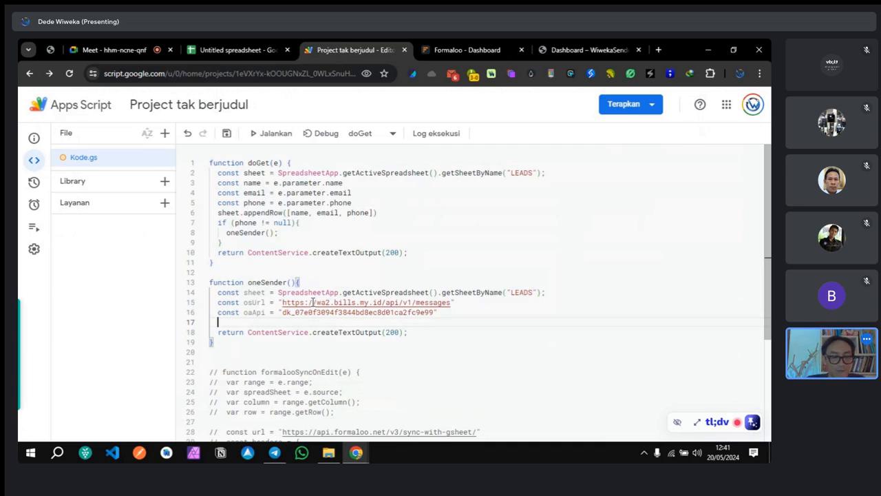
Step: Add a bare, unnamed const declaration on line 17 below the oaApi line
{"action": "type", "text": "con"}
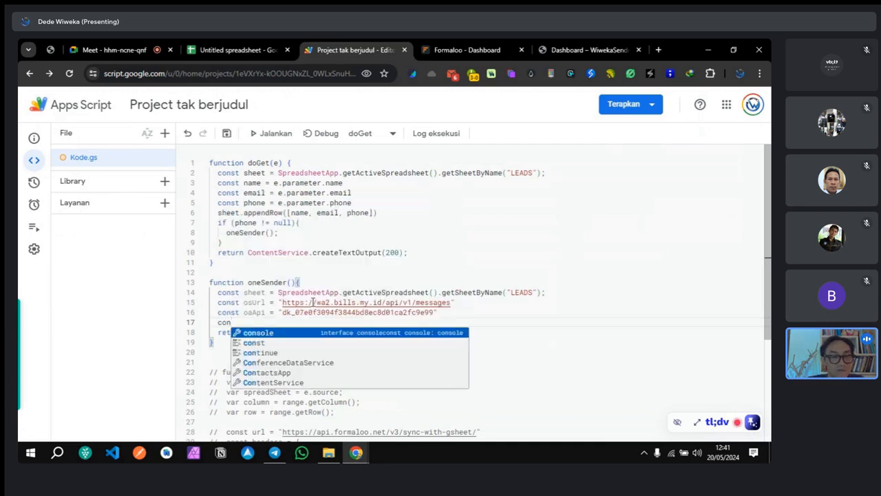
{"action": "key", "text": "Down"}
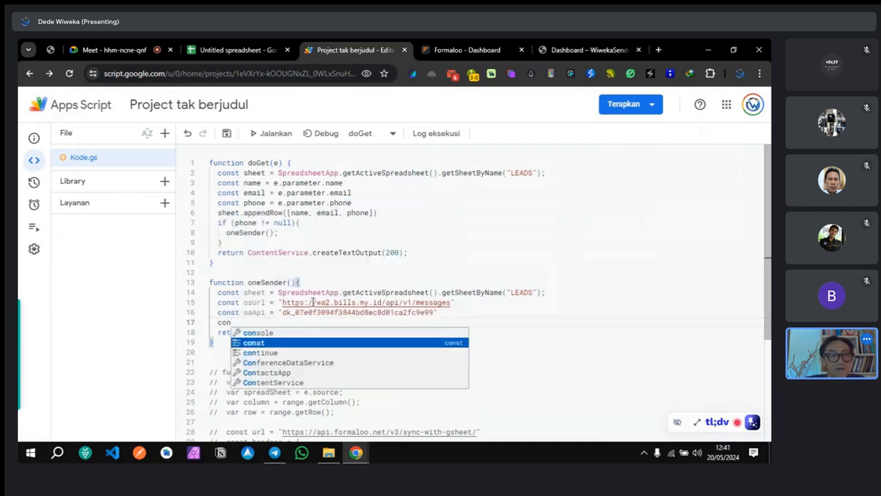
{"action": "key", "text": "Return"}
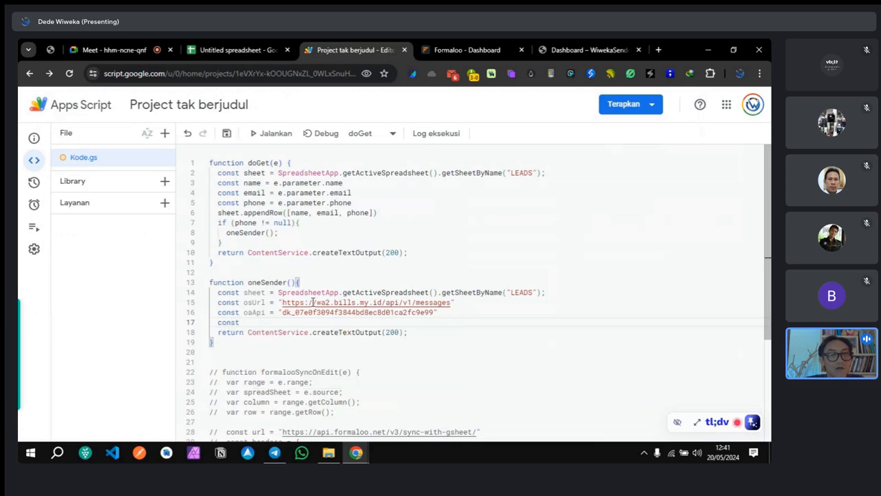
{"action": "type", "text": "NAME"}
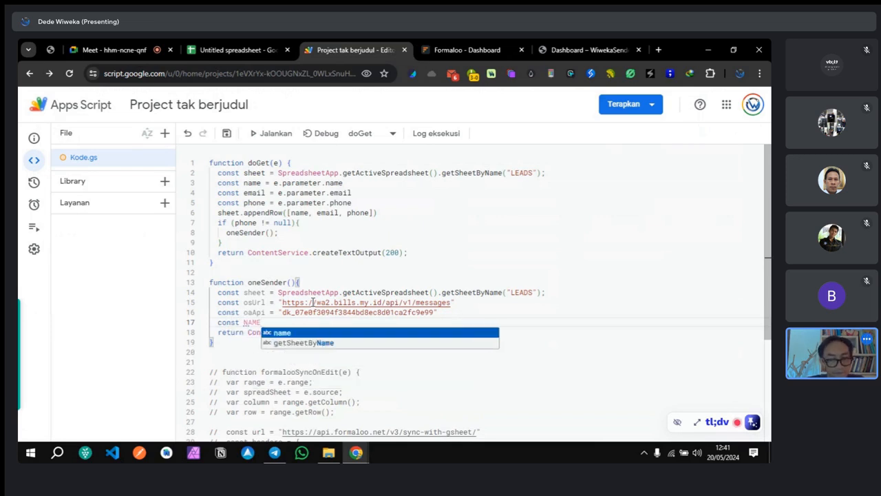
{"action": "key", "text": "BackSpace"}
{"action": "key", "text": "BackSpace"}
{"action": "key", "text": "BackSpace"}
{"action": "key", "text": "BackSpace"}
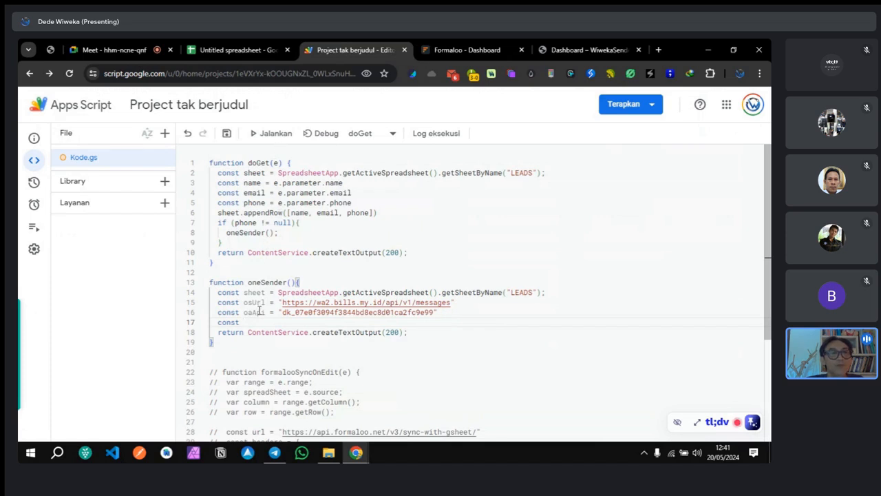
{"action": "left_click", "coordinate": [234, 50]}
Step: Check the empty cells of column A under the LEADS sheet's Name header
{"action": "left_click", "coordinate": [84, 202]}
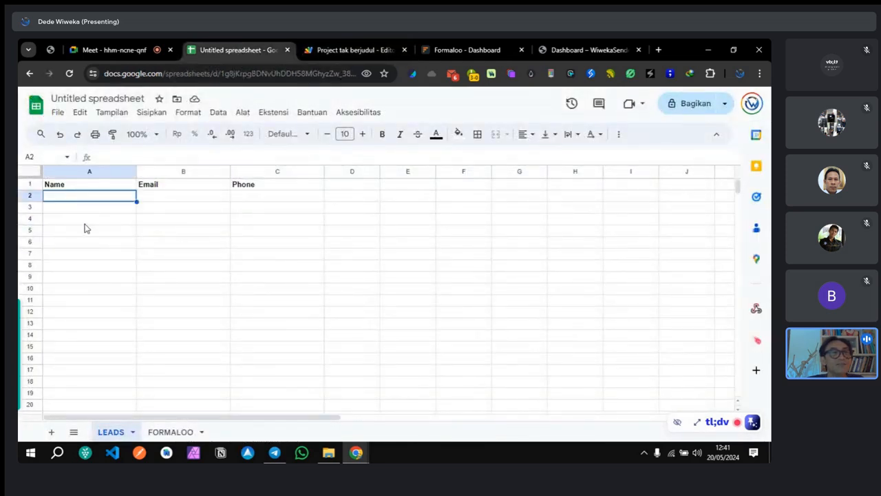
{"action": "left_click", "coordinate": [87, 219]}
{"action": "left_click", "coordinate": [97, 245]}
{"action": "left_click", "coordinate": [98, 293]}
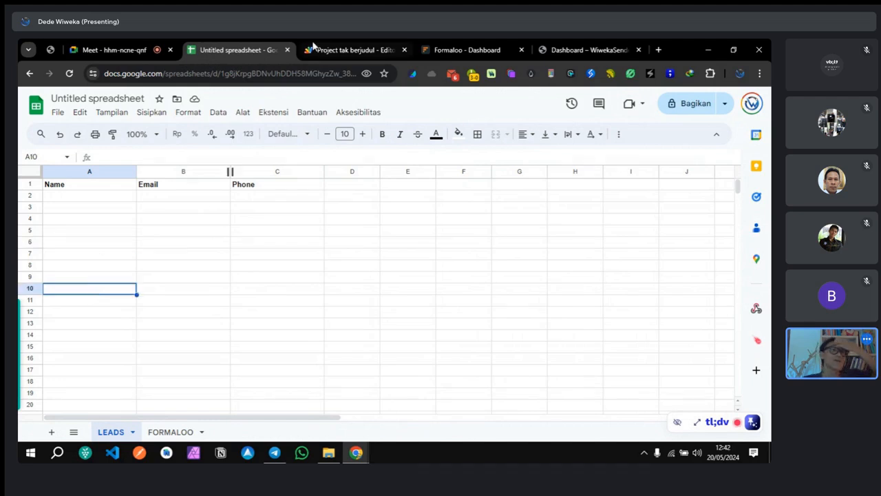
{"action": "left_click", "coordinate": [331, 54]}
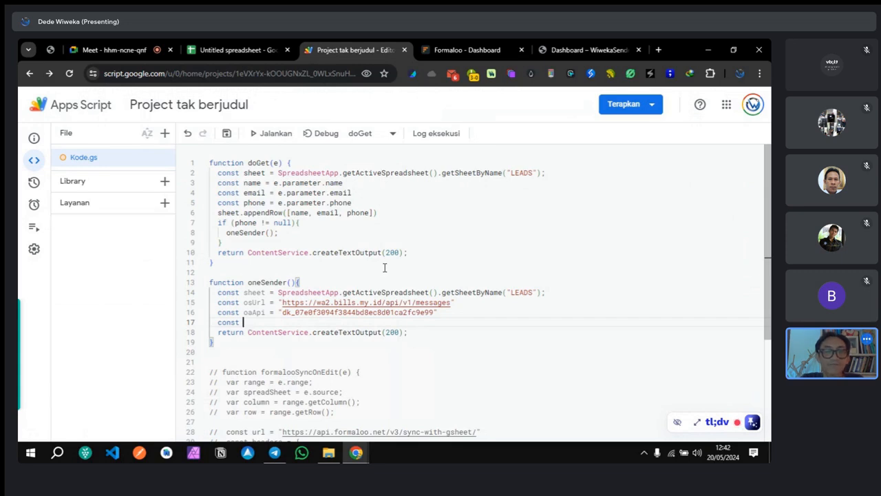
Step: Search 'lastRow appscript' and open the LinkedIn article on finding the last row
{"action": "left_click", "coordinate": [659, 51]}
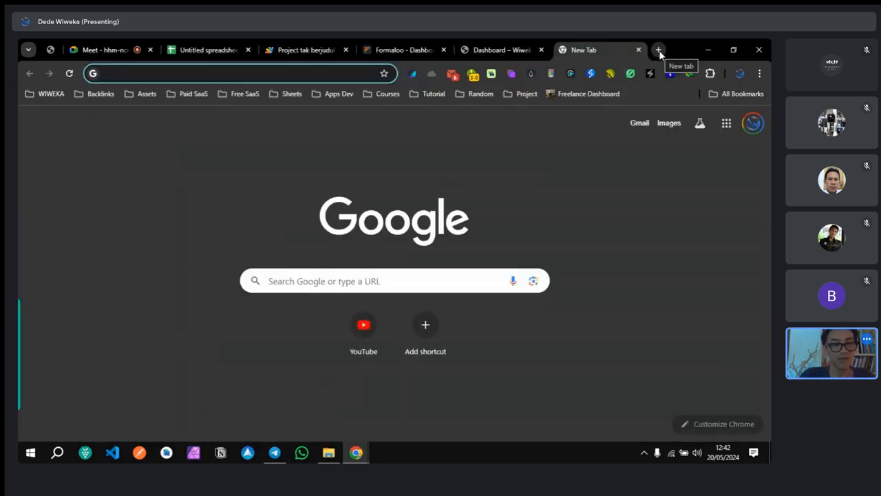
{"action": "type", "text": "LASTr"}
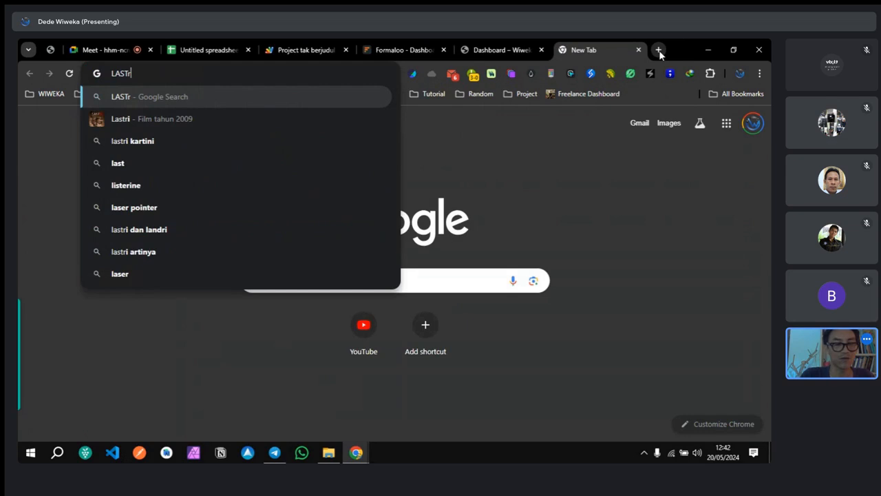
{"action": "type", "text": "OW"}
{"action": "key", "text": "BackSpace"}
{"action": "key", "text": "BackSpace"}
{"action": "key", "text": "BackSpace"}
{"action": "key", "text": "BackSpace"}
{"action": "key", "text": "BackSpace"}
{"action": "key", "text": "BackSpace"}
{"action": "key", "text": "BackSpace"}
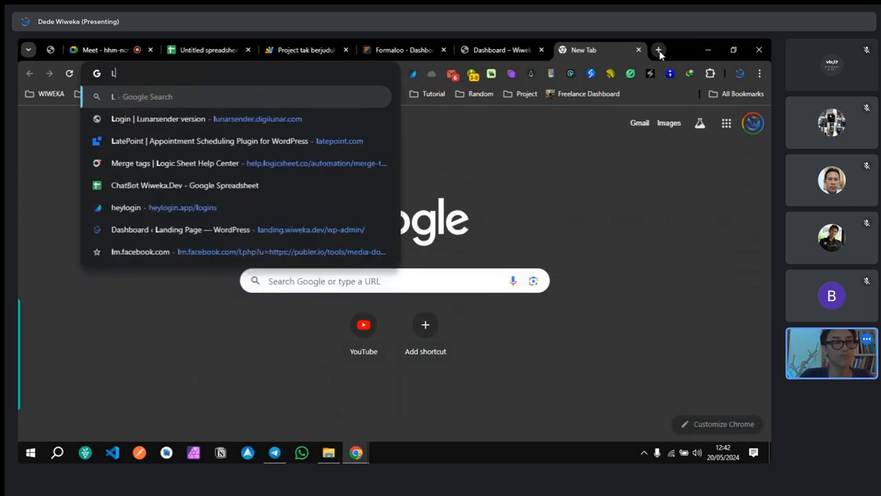
{"action": "type", "text": "last"}
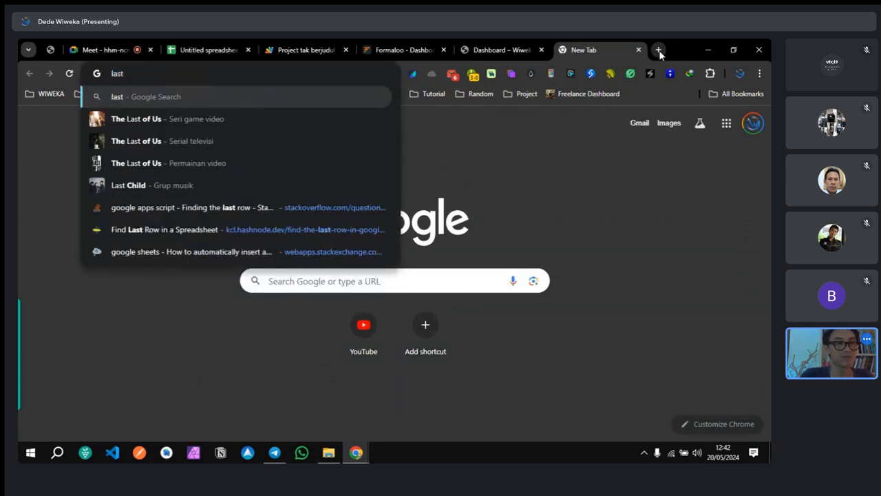
{"action": "type", "text": "Row"}
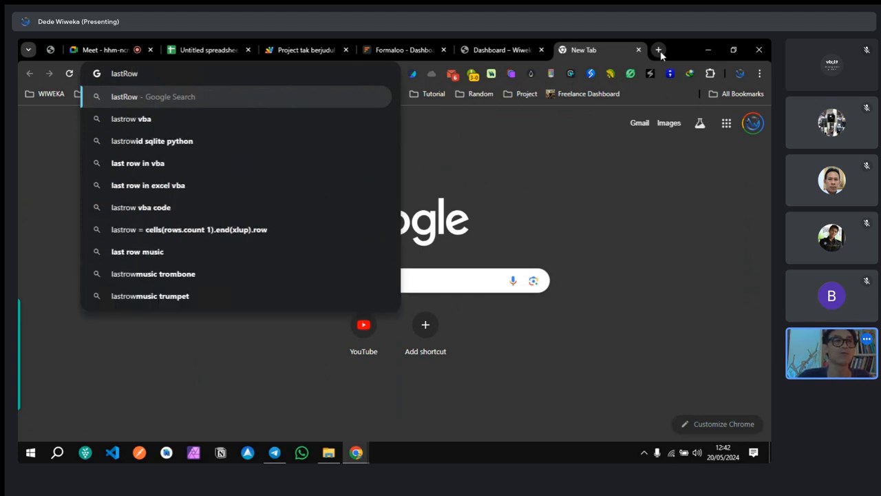
{"action": "type", "text": " appscri"}
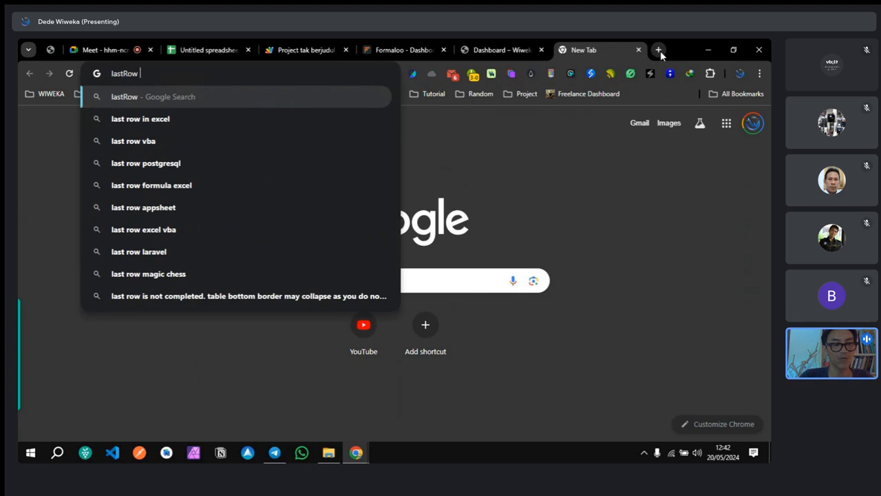
{"action": "type", "text": "pt"}
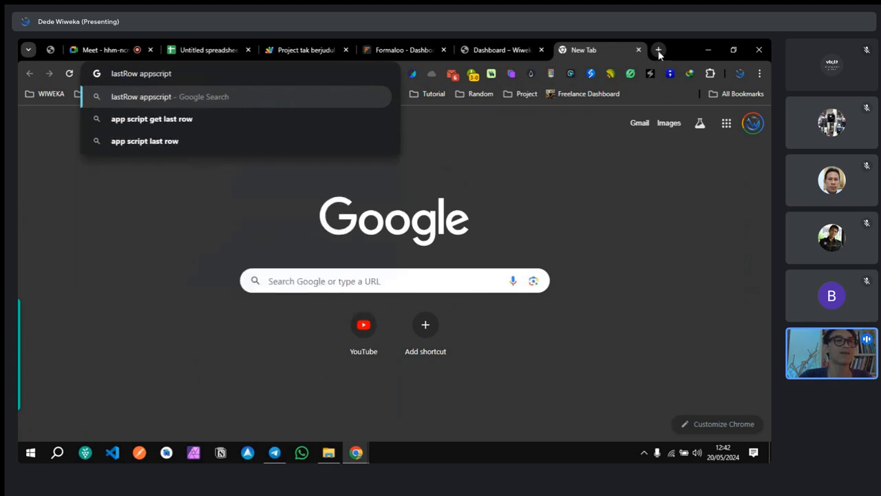
{"action": "left_click", "coordinate": [190, 117]}
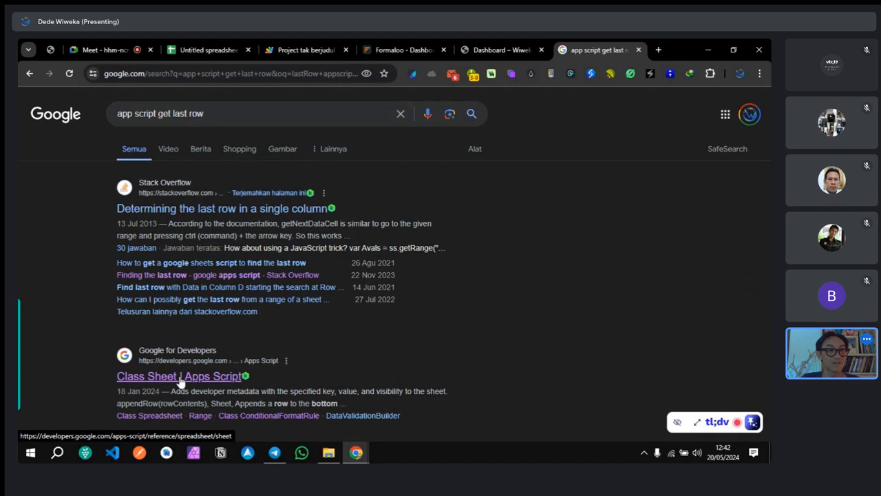
{"action": "scroll", "coordinate": [294, 366], "scroll_direction": "down", "scroll_amount": 1}
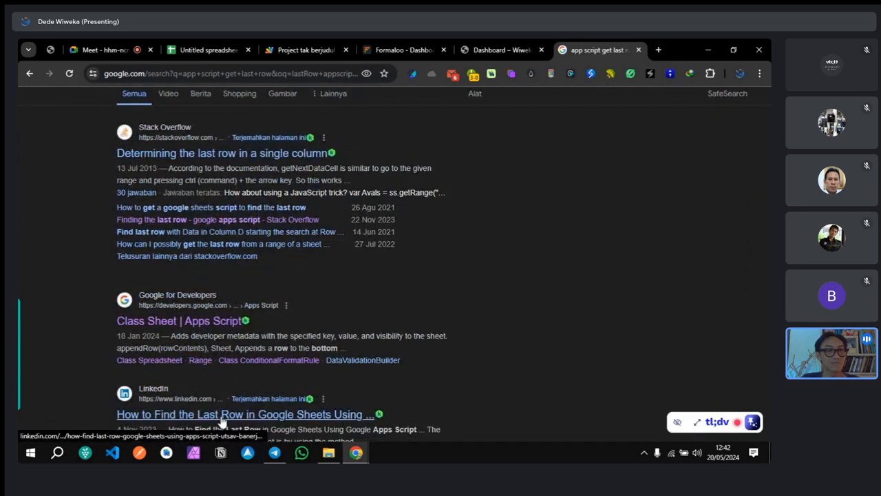
{"action": "left_click", "coordinate": [278, 415]}
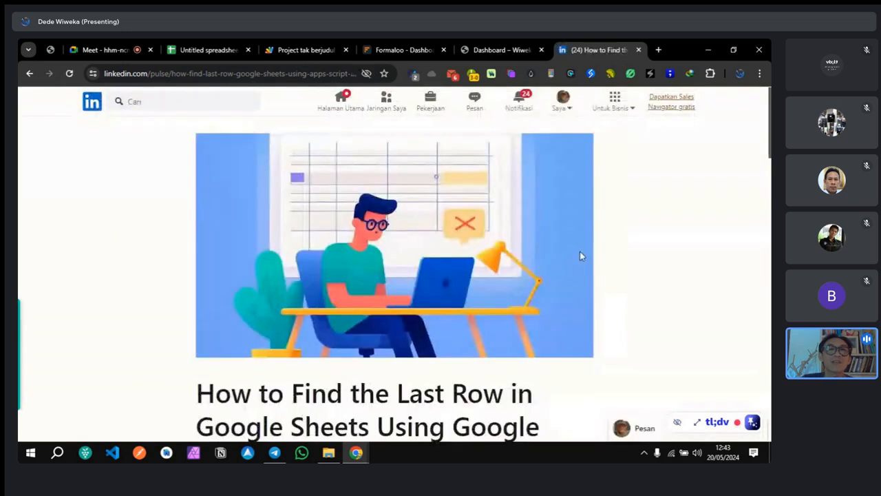
Step: Copy the var lastRow = sheet.getLastRow(); example from the article's Method 1
{"action": "scroll", "coordinate": [488, 256], "scroll_direction": "down", "scroll_amount": 5}
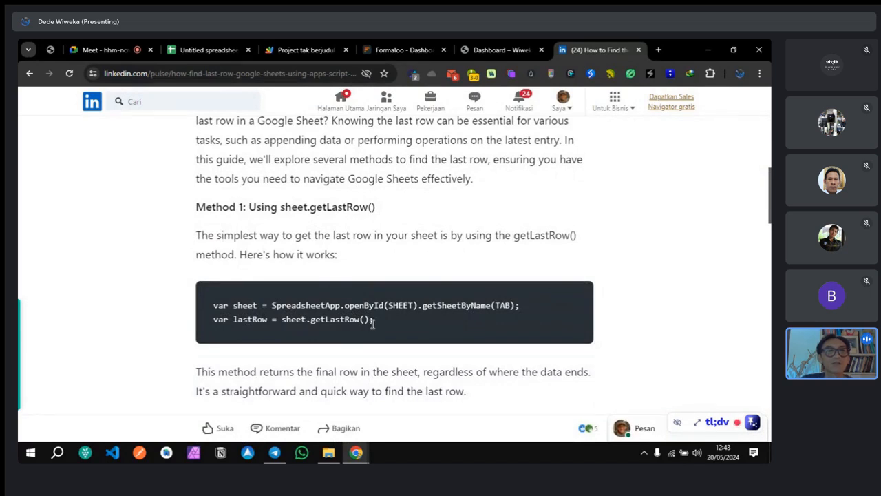
{"action": "left_click_drag", "start_coordinate": [371, 321], "coordinate": [213, 320]}
{"action": "key", "text": "ctrl+c"}
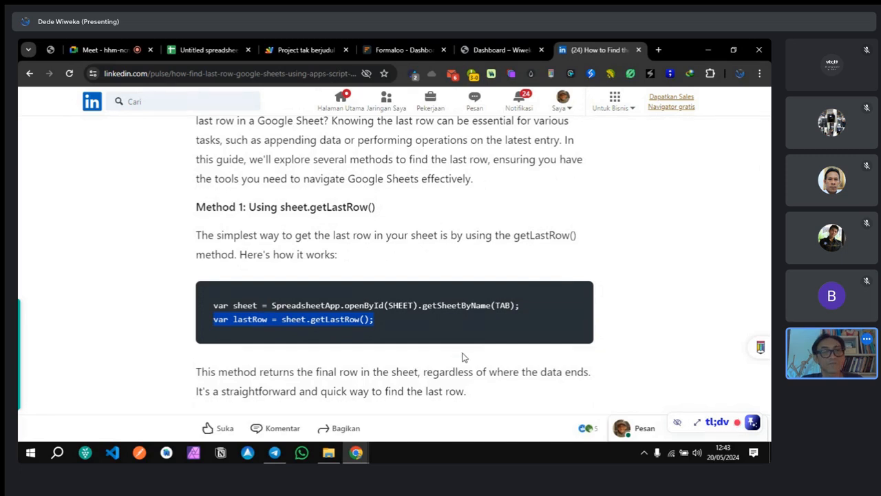
{"action": "left_click", "coordinate": [207, 49]}
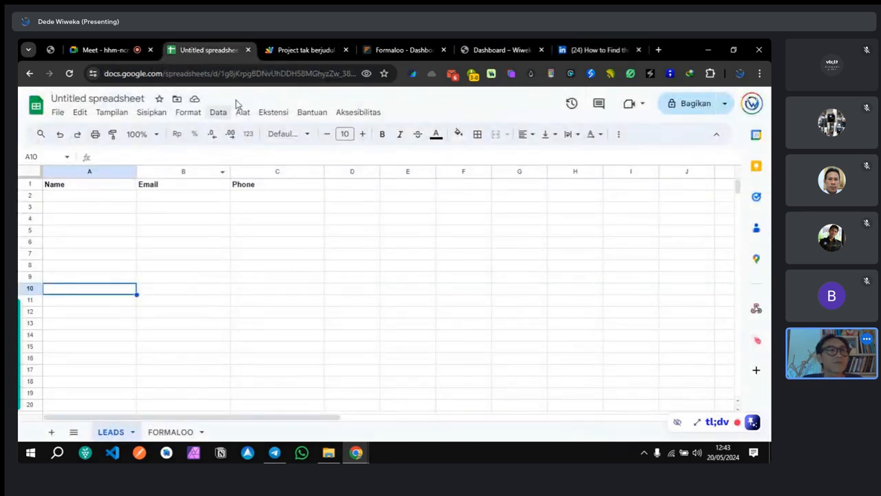
Step: Make line 17 read const lastRow = sheet.getLastRow(), removing the extra var
{"action": "left_click", "coordinate": [296, 52]}
{"action": "key", "text": "ctrl+v"}
{"action": "double_click", "coordinate": [261, 322]}
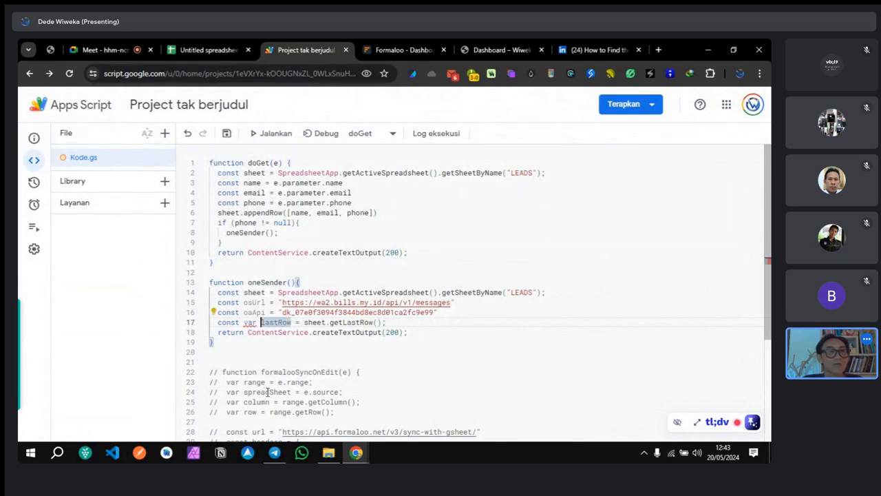
{"action": "key", "text": "Left"}
{"action": "key", "text": "BackSpace"}
{"action": "key", "text": "BackSpace"}
{"action": "key", "text": "BackSpace"}
{"action": "key", "text": "BackSpace"}
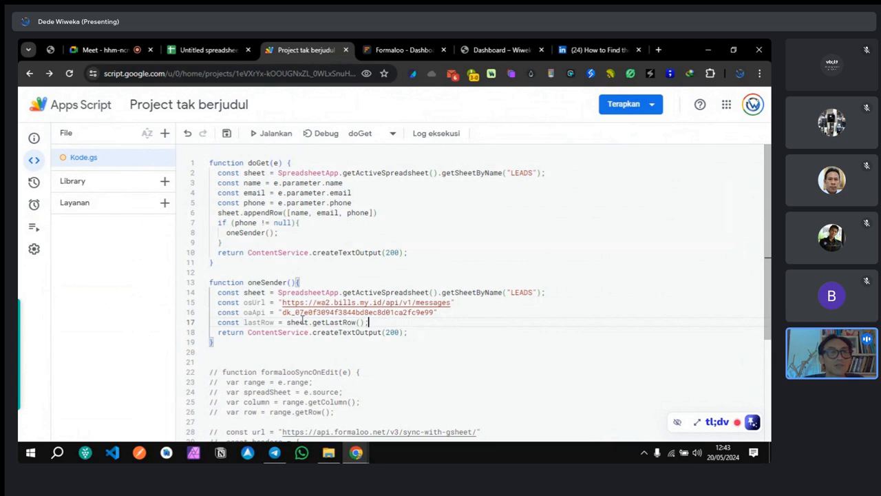
{"action": "double_click", "coordinate": [256, 292]}
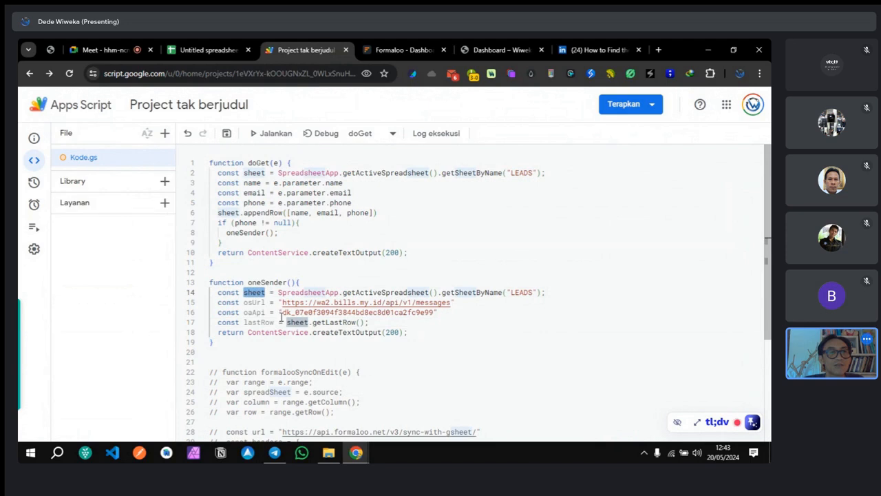
{"action": "left_click", "coordinate": [531, 323]}
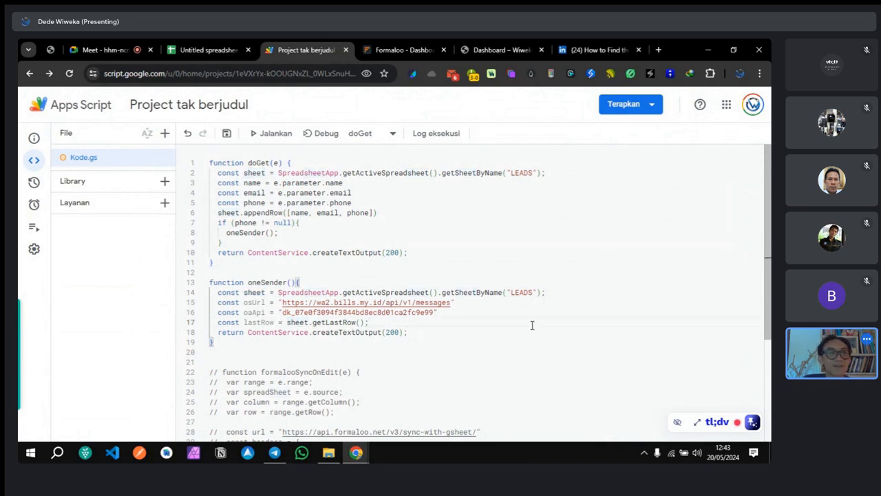
Step: Replace line 18's return with Logger.log(lastRow) and run the script
{"action": "left_click_drag", "start_coordinate": [422, 334], "coordinate": [219, 330]}
{"action": "type", "text": "L"}
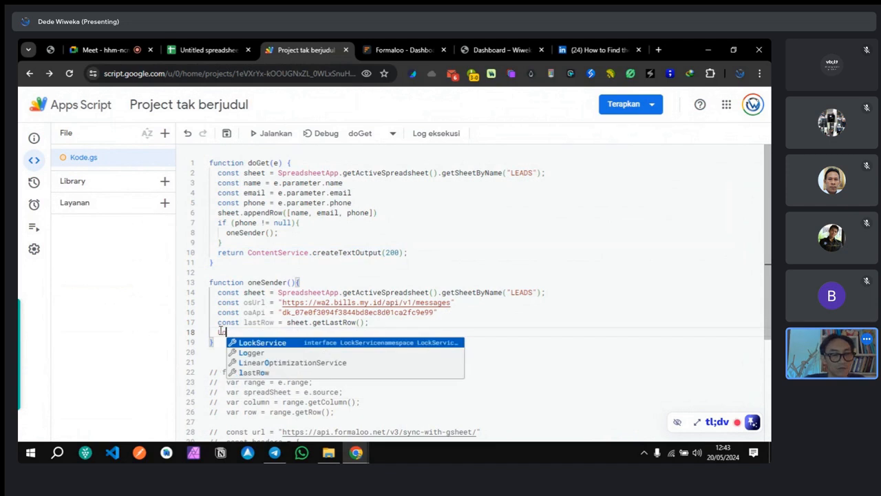
{"action": "type", "text": "ogger.lo"}
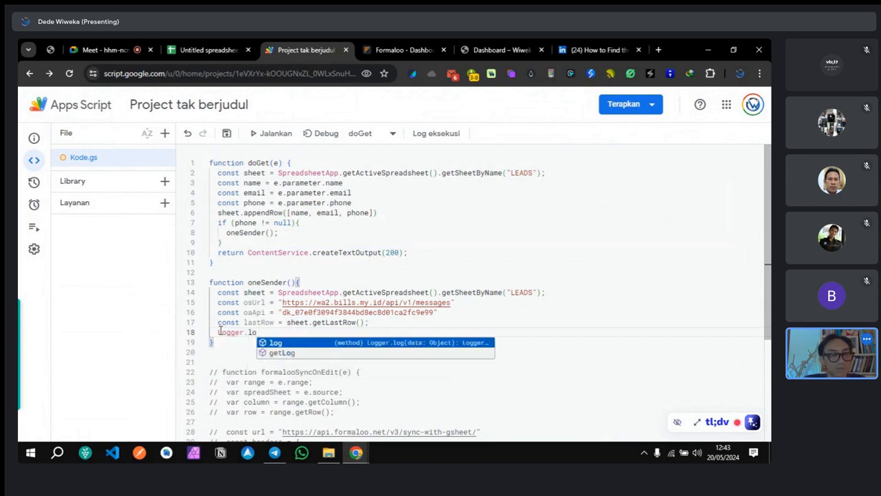
{"action": "type", "text": "g"}
{"action": "key", "text": "Return"}
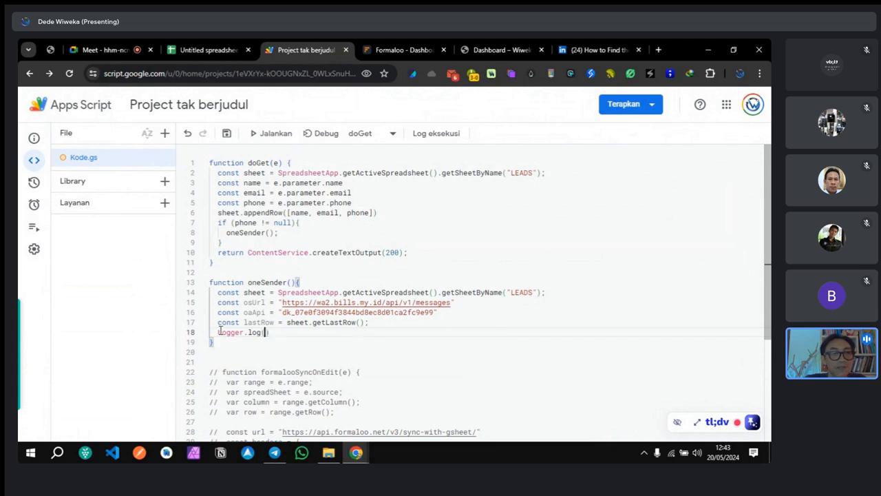
{"action": "left_click", "coordinate": [269, 356]}
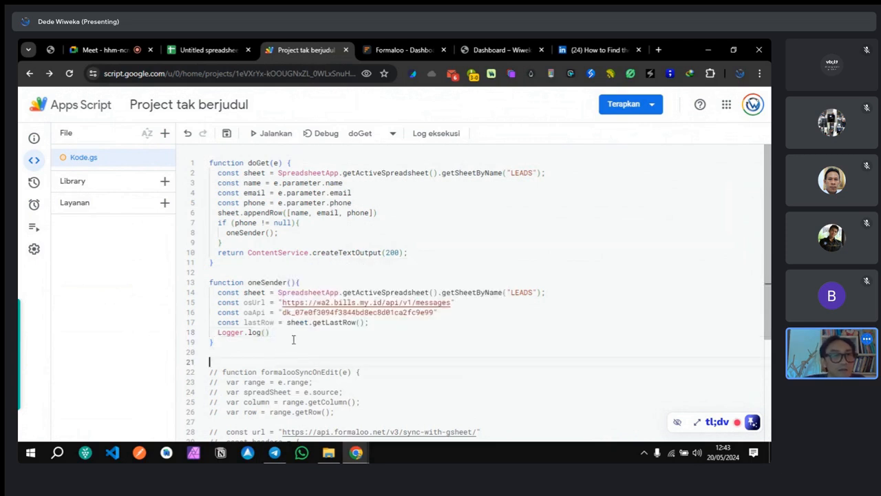
{"action": "double_click", "coordinate": [259, 322]}
{"action": "key", "text": "ctrl+c"}
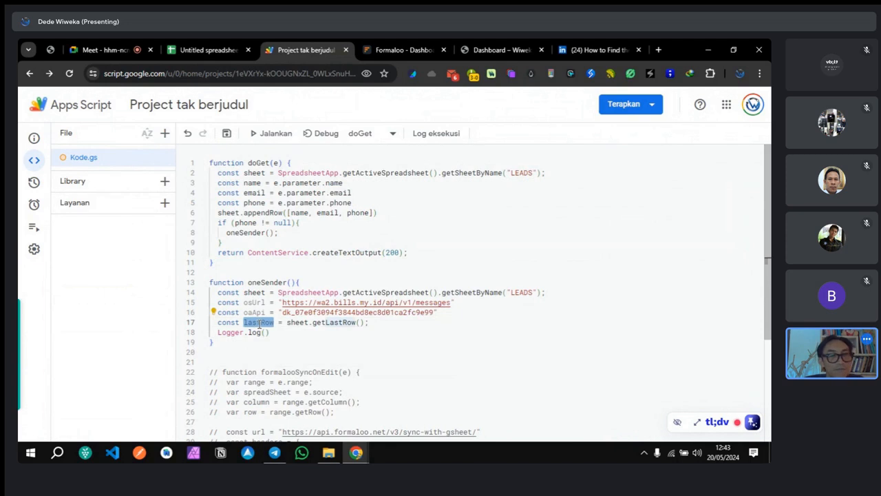
{"action": "left_click", "coordinate": [265, 332]}
{"action": "key", "text": "ctrl+v"}
{"action": "type", "text": ")"}
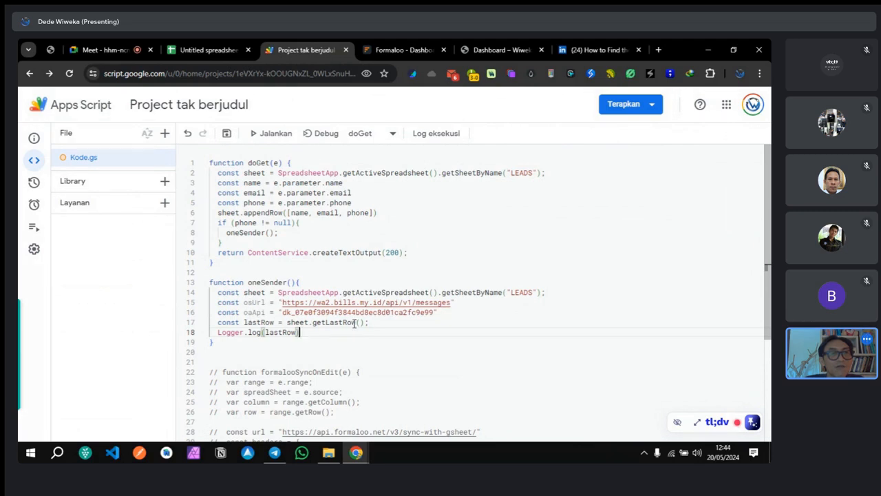
{"action": "left_click", "coordinate": [261, 138]}
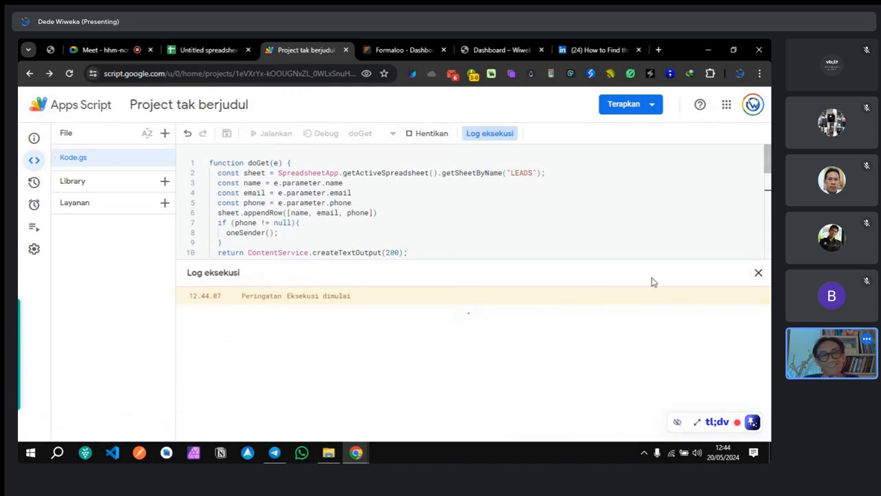
Step: Close the error log and run oneSender to log the LEADS sheet's last row
{"action": "left_click", "coordinate": [757, 273]}
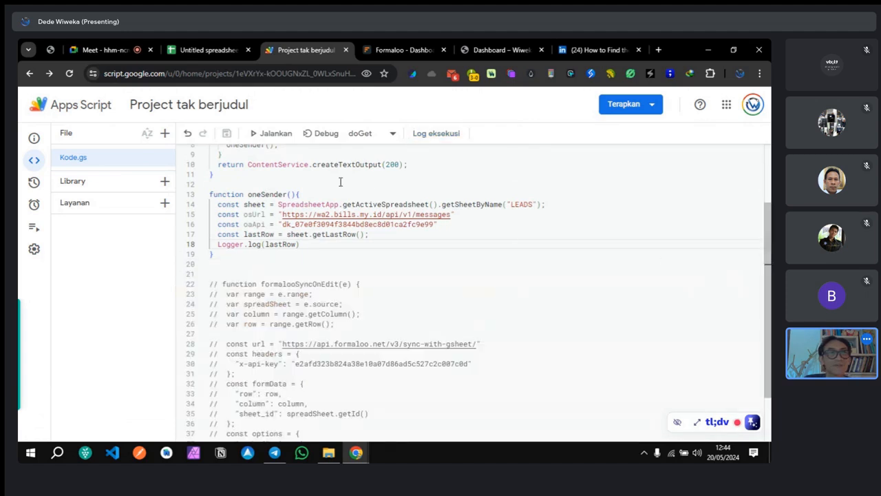
{"action": "left_click", "coordinate": [358, 133]}
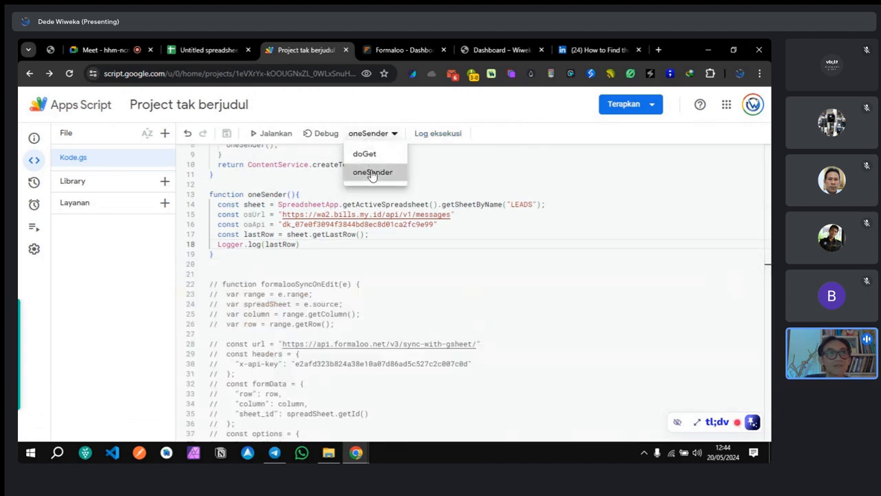
{"action": "left_click", "coordinate": [369, 170]}
{"action": "scroll", "coordinate": [297, 285], "scroll_direction": "down", "scroll_amount": 1}
{"action": "scroll", "coordinate": [261, 213], "scroll_direction": "up", "scroll_amount": 1}
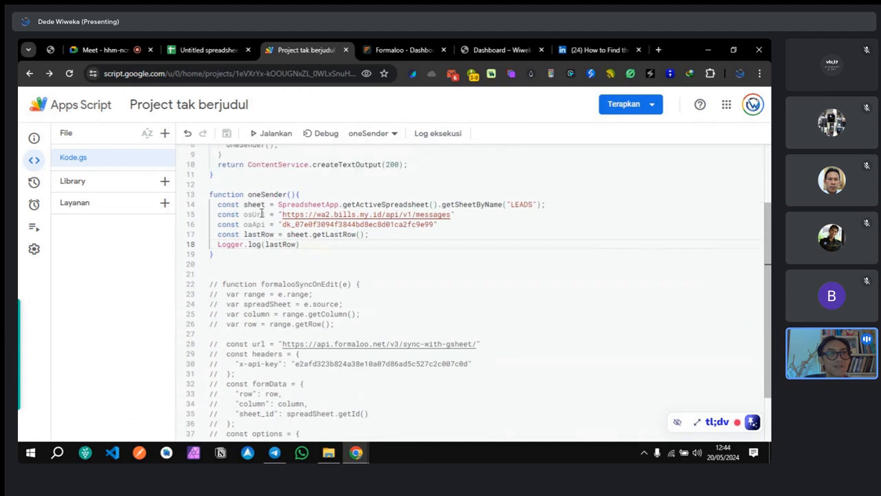
{"action": "left_click", "coordinate": [274, 134]}
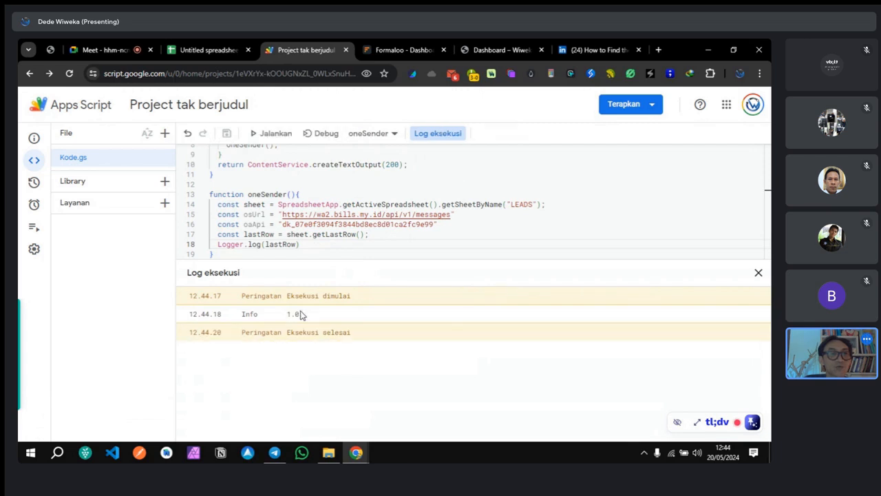
Step: Check the LEADS sheet's Name header and empty Phone column, then return to the script
{"action": "left_click", "coordinate": [206, 49]}
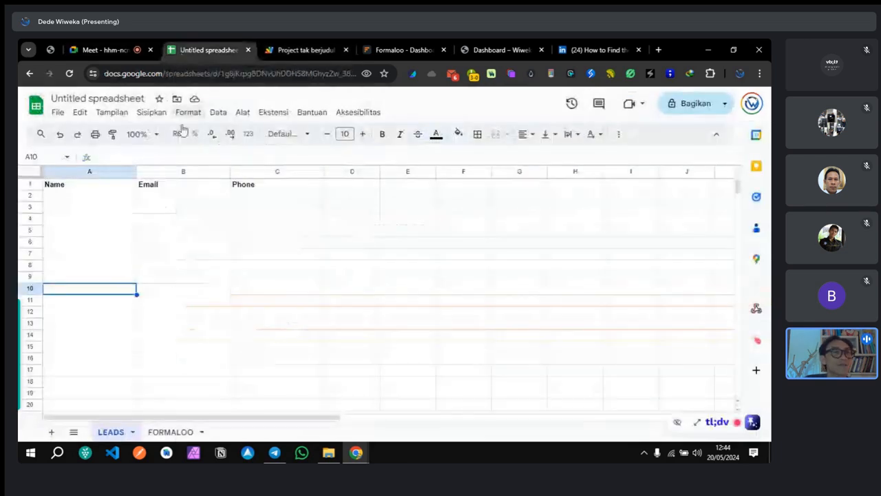
{"action": "left_click", "coordinate": [81, 188]}
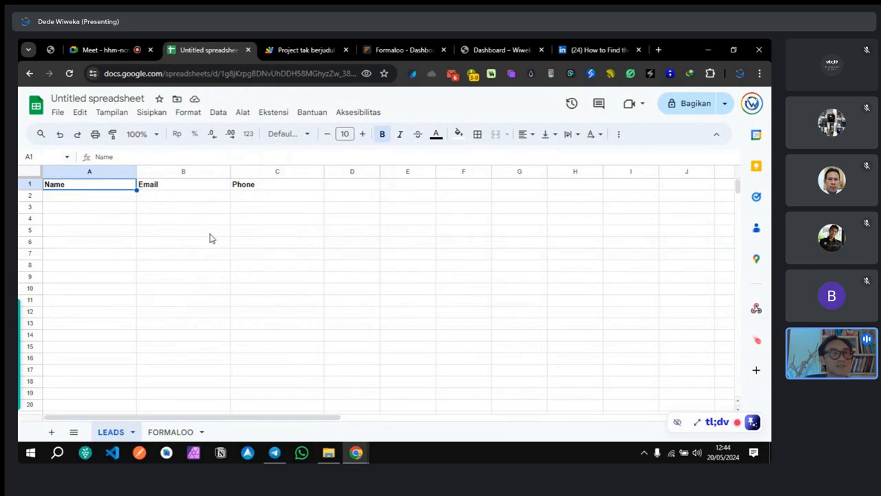
{"action": "left_click", "coordinate": [262, 236]}
{"action": "left_click", "coordinate": [285, 50]}
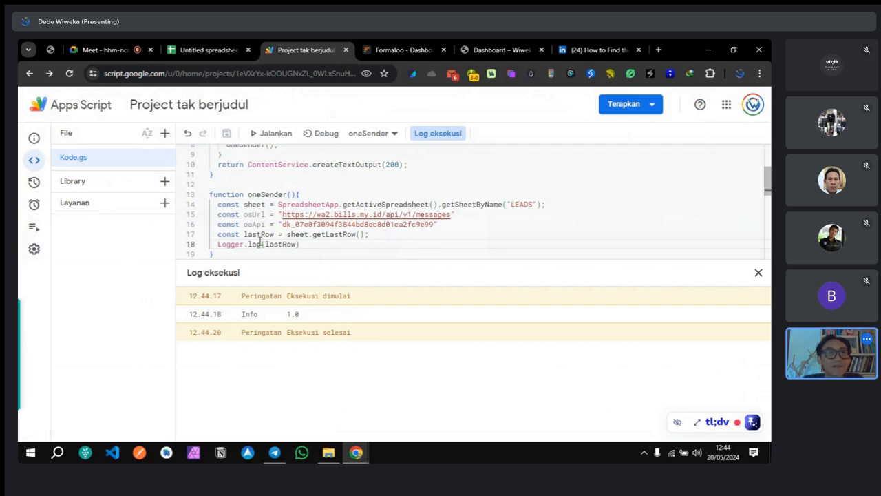
Step: Review the lastRow declaration on line 17 of oneSender
{"action": "left_click", "coordinate": [378, 234]}
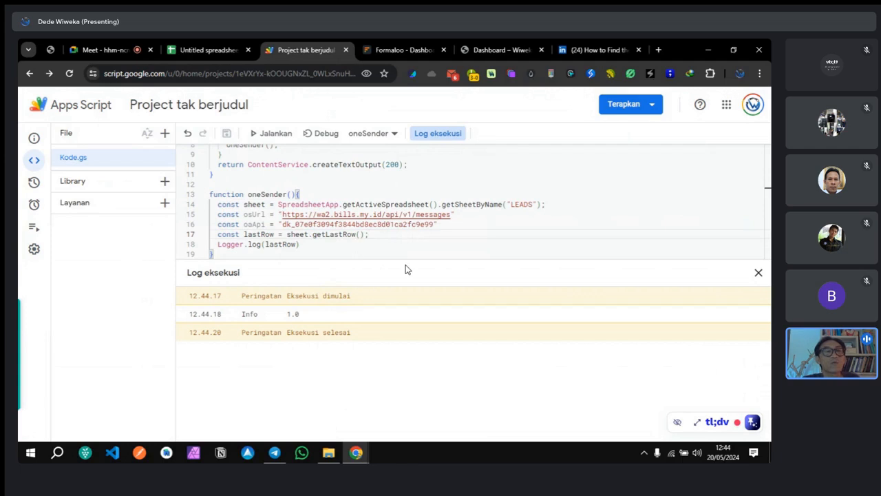
{"action": "scroll", "coordinate": [364, 237], "scroll_direction": "up", "scroll_amount": 2}
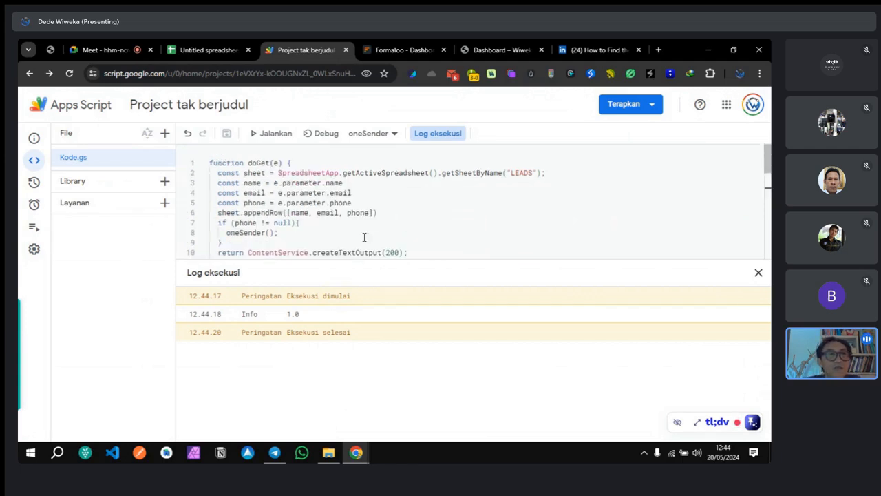
{"action": "scroll", "coordinate": [256, 212], "scroll_direction": "down", "scroll_amount": 1}
{"action": "scroll", "coordinate": [256, 212], "scroll_direction": "up", "scroll_amount": 1}
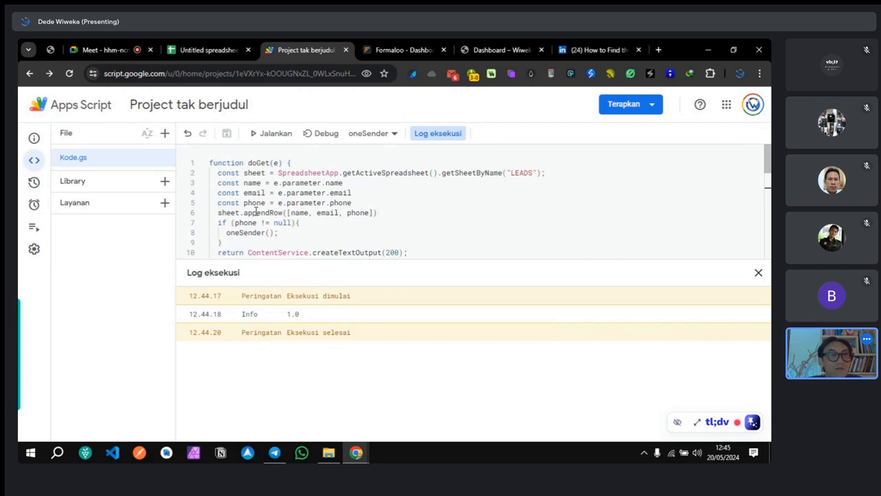
{"action": "scroll", "coordinate": [255, 212], "scroll_direction": "down", "scroll_amount": 1}
{"action": "scroll", "coordinate": [256, 212], "scroll_direction": "down", "scroll_amount": 3}
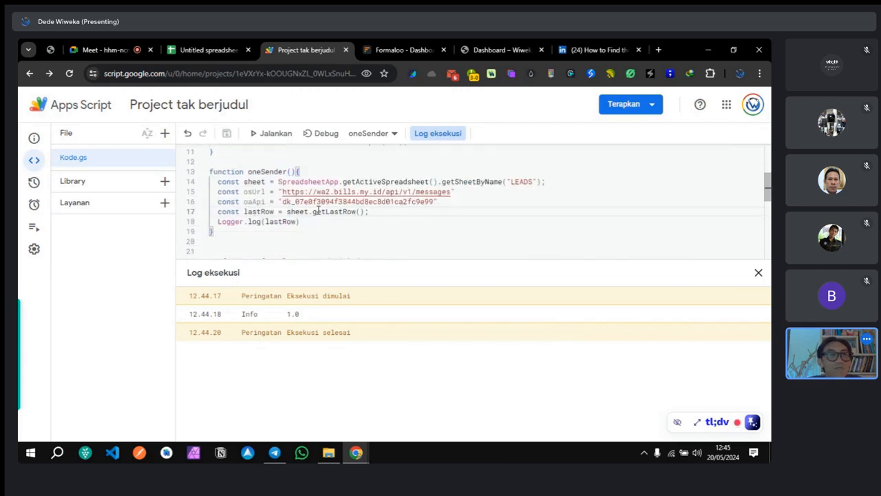
{"action": "left_click_drag", "start_coordinate": [369, 211], "coordinate": [218, 211]}
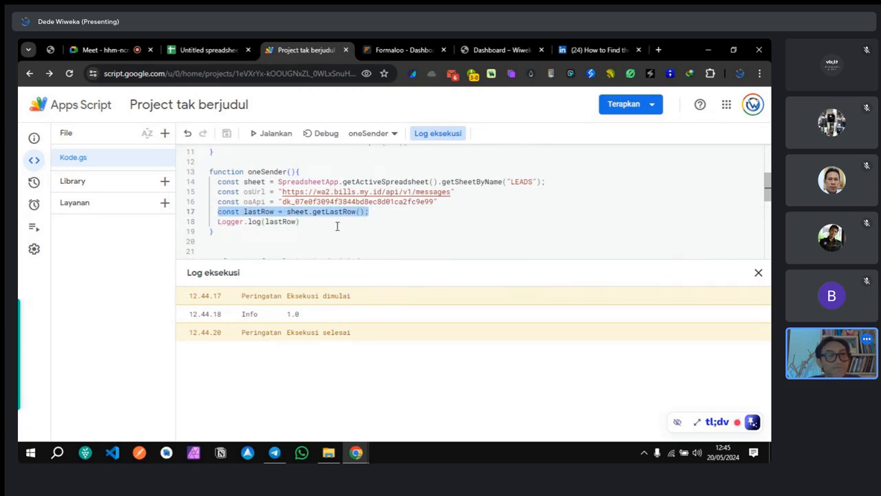
{"action": "scroll", "coordinate": [337, 227], "scroll_direction": "up", "scroll_amount": 3}
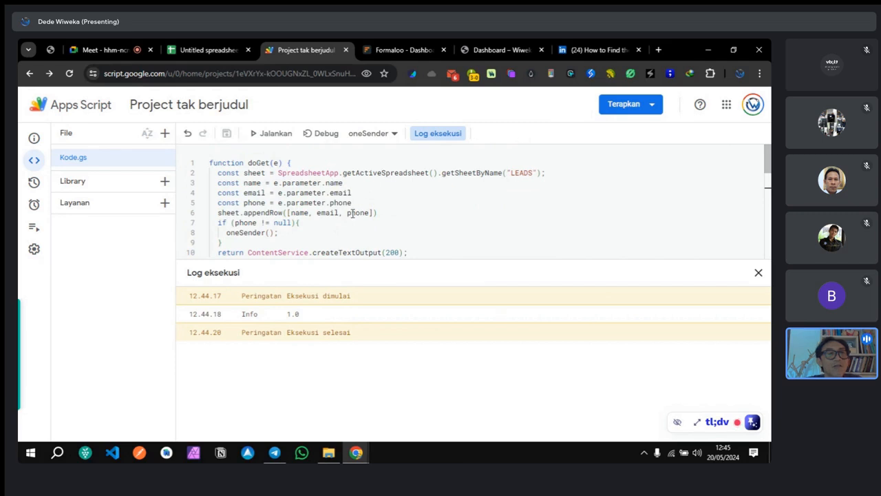
{"action": "scroll", "coordinate": [378, 229], "scroll_direction": "down", "scroll_amount": 1}
{"action": "scroll", "coordinate": [378, 229], "scroll_direction": "down", "scroll_amount": 2}
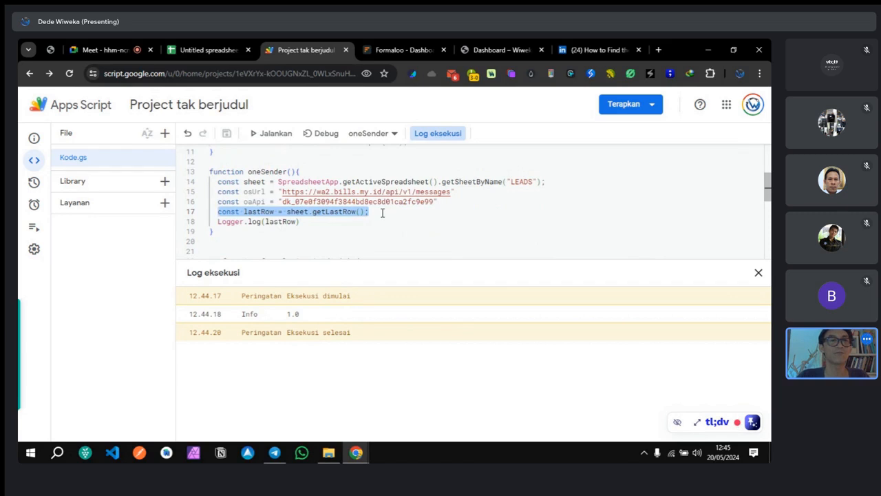
{"action": "left_click", "coordinate": [382, 212]}
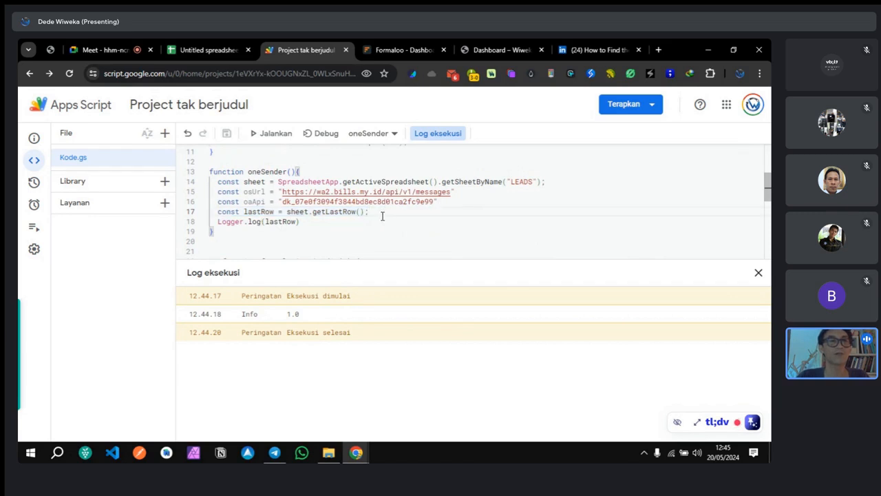
Step: Comment out Logger.log(lastRow) on line 18 and add a blank line after it
{"action": "left_click_drag", "start_coordinate": [300, 221], "coordinate": [226, 224]}
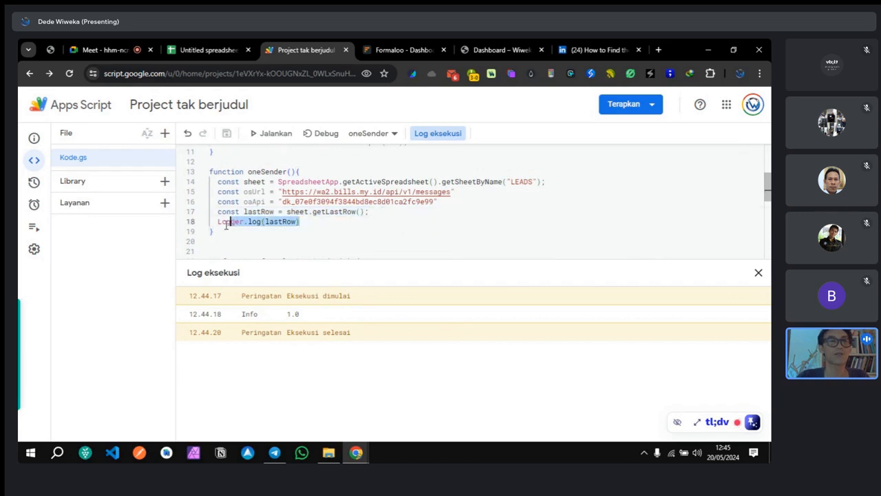
{"action": "double_click", "coordinate": [224, 223]}
{"action": "key", "text": "ctrl+slash"}
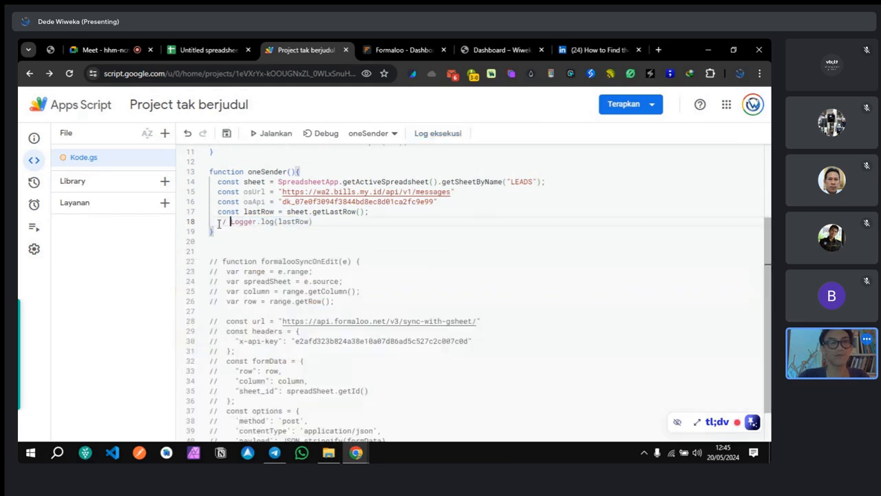
{"action": "left_click", "coordinate": [376, 219]}
{"action": "key", "text": "Return"}
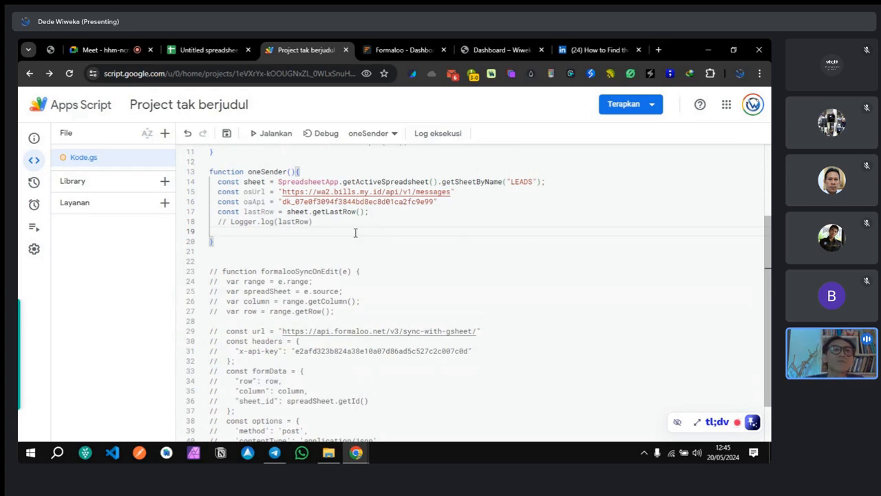
{"action": "left_click", "coordinate": [205, 50]}
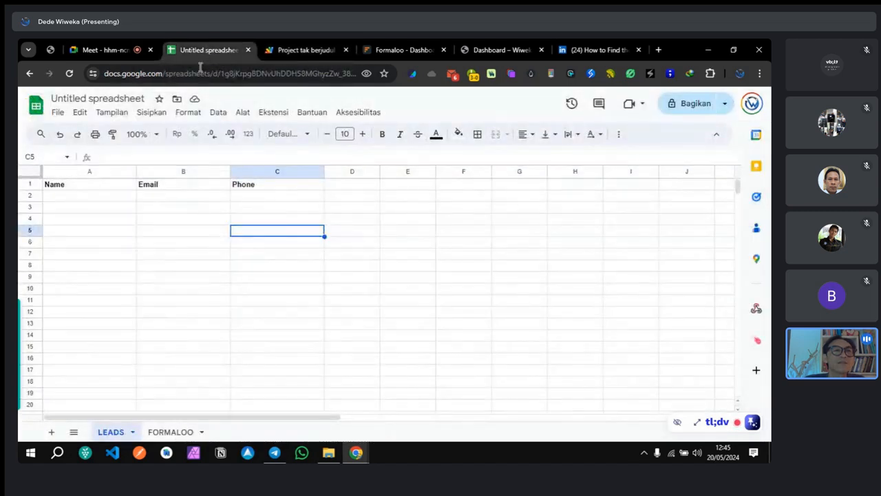
Step: Fill row 2 of LEADS with a test name, e-mail address and phone number in A2:C2
{"action": "left_click", "coordinate": [72, 199]}
{"action": "type", "text": "dede"}
{"action": "left_click", "coordinate": [163, 200]}
{"action": "type", "text": "dede@dede"}
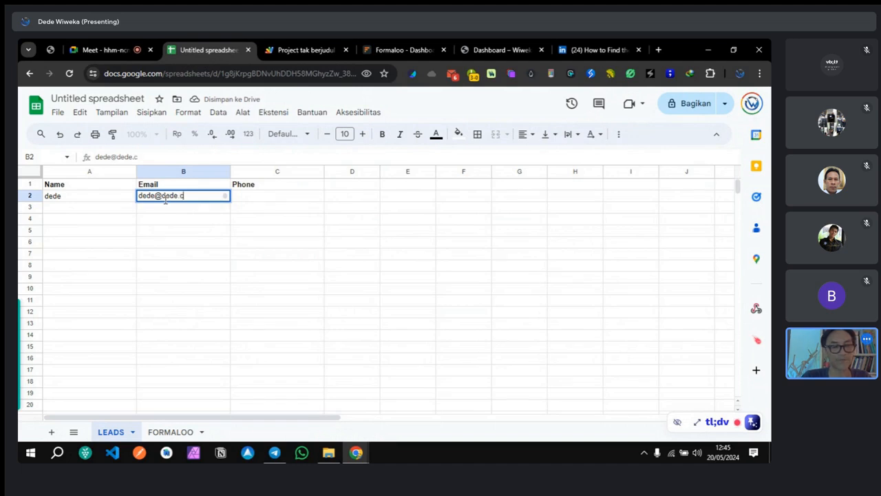
{"action": "left_click", "coordinate": [252, 202]}
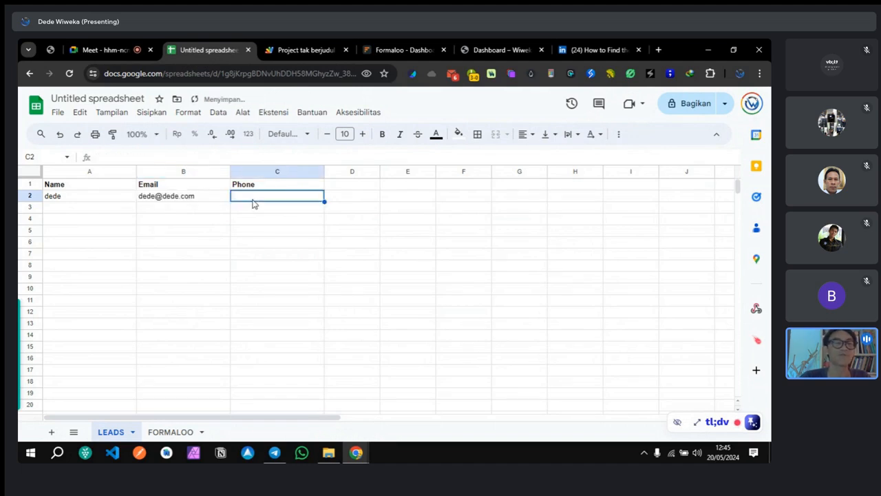
{"action": "type", "text": "8"}
{"action": "key", "text": "BackSpace"}
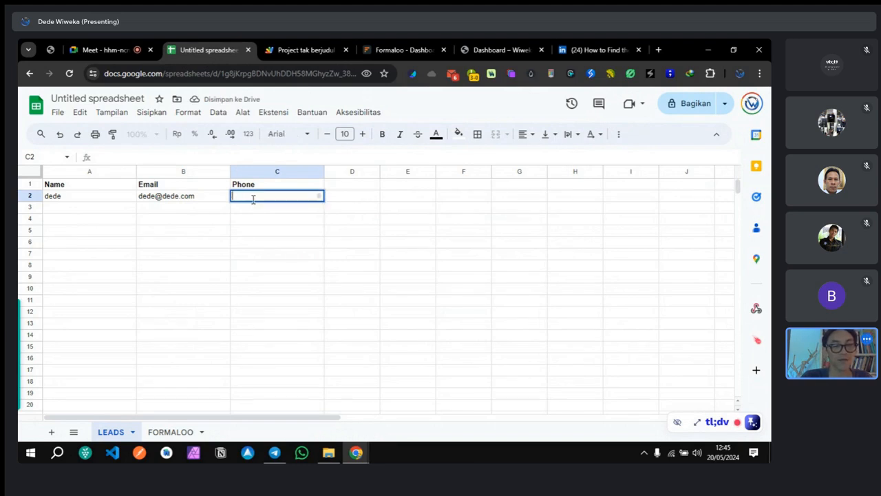
{"action": "type", "text": "6281111111"}
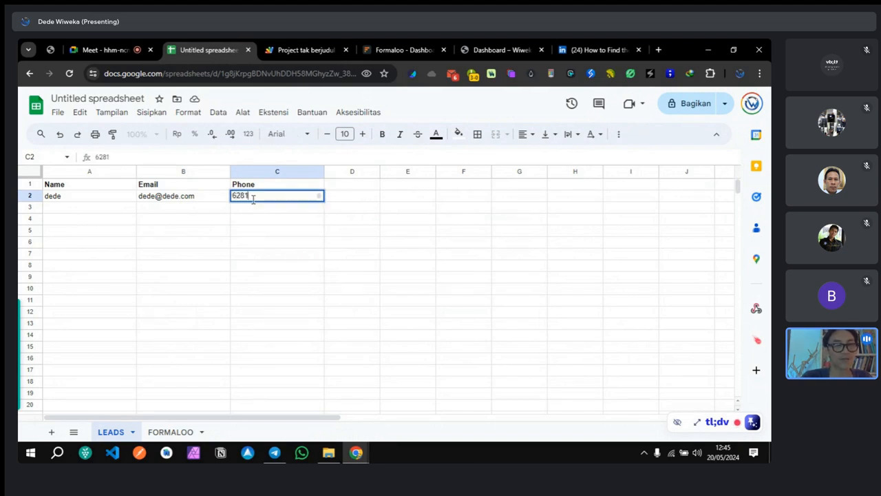
{"action": "left_click", "coordinate": [348, 258]}
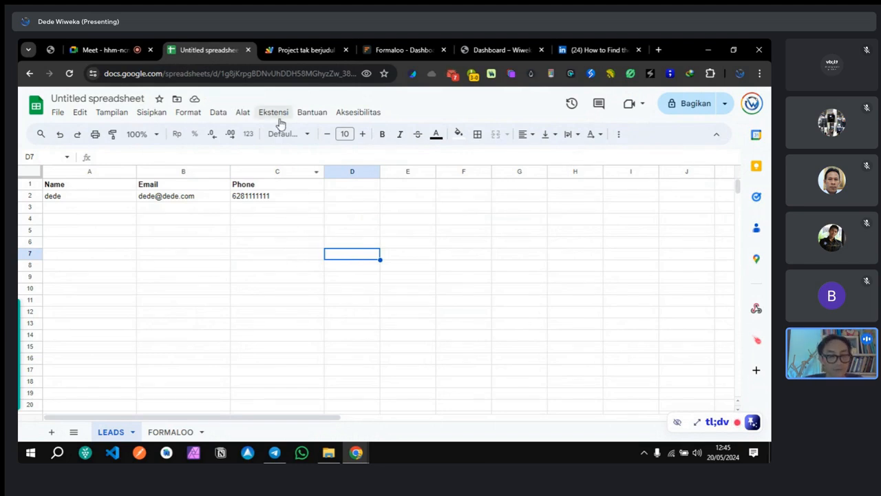
{"action": "left_click", "coordinate": [454, 76]}
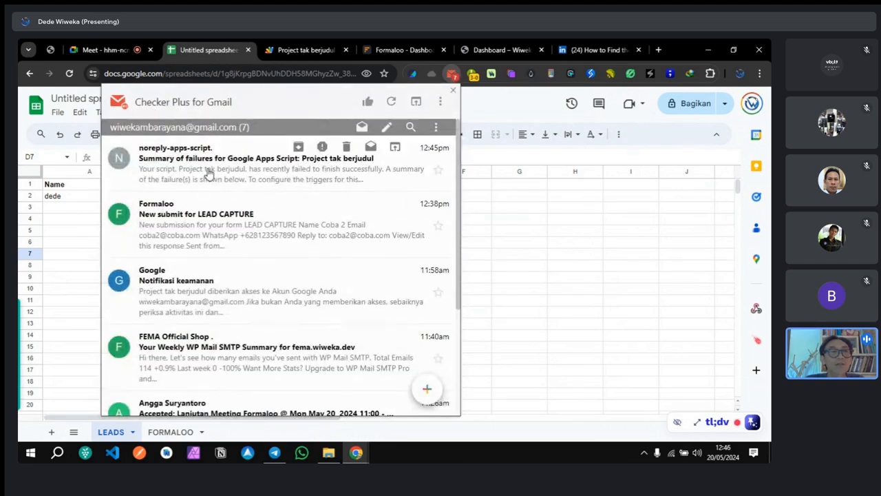
{"action": "left_click", "coordinate": [208, 173]}
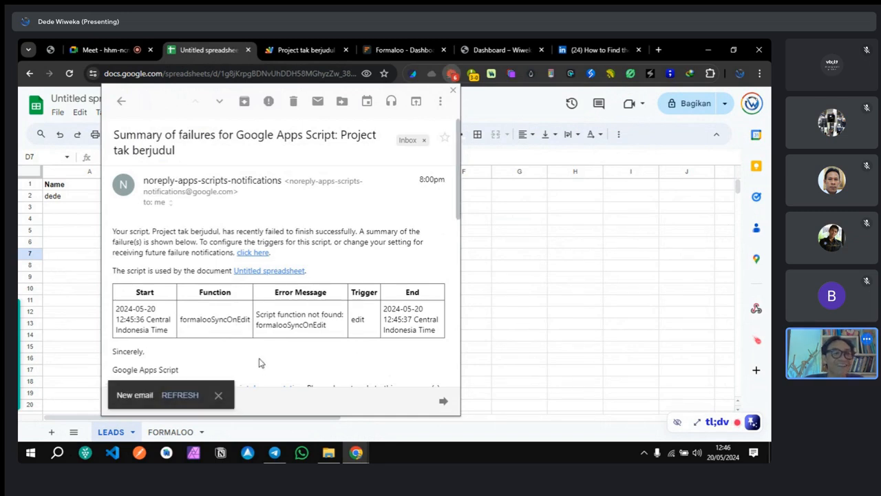
{"action": "left_click", "coordinate": [218, 395]}
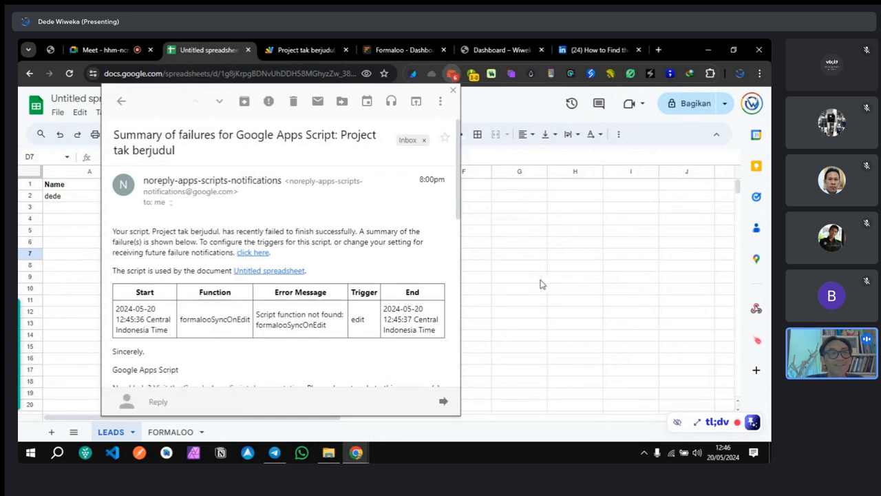
{"action": "left_click", "coordinate": [542, 278]}
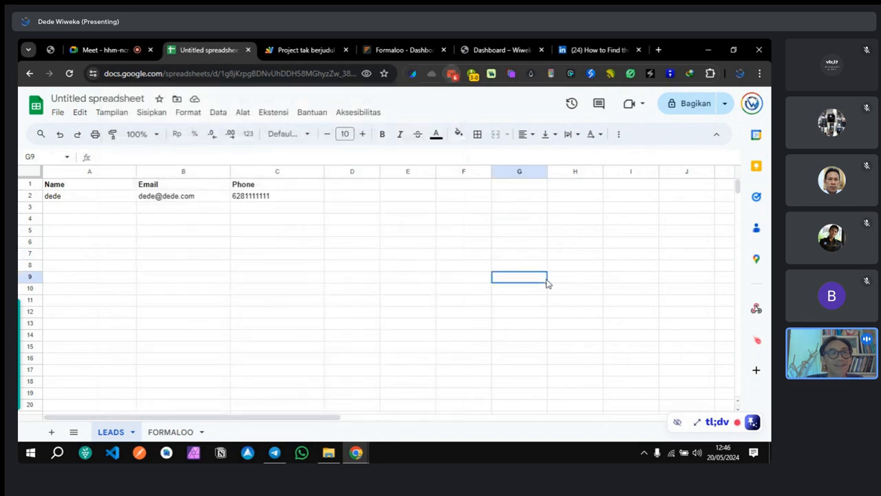
Step: Start a new line 18 reading userName = sheet.getRange(lastRow, using autocomplete
{"action": "left_click", "coordinate": [294, 46]}
{"action": "scroll", "coordinate": [269, 265], "scroll_direction": "down", "scroll_amount": 1}
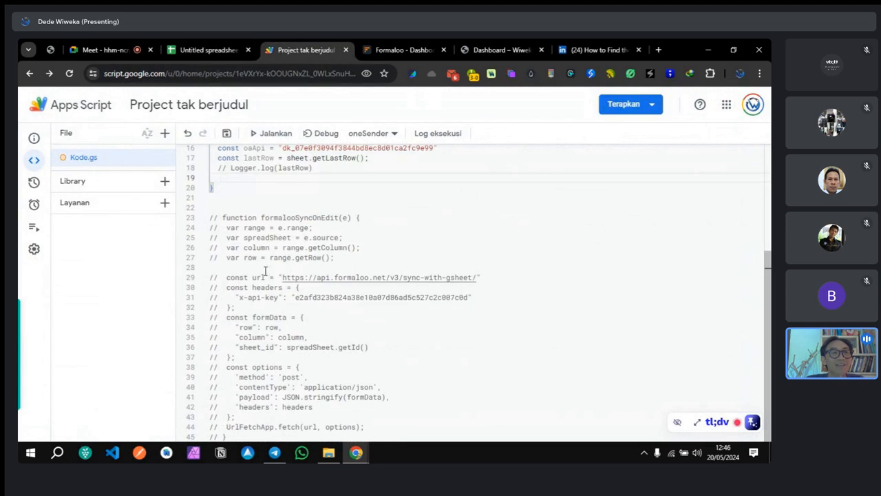
{"action": "scroll", "coordinate": [249, 324], "scroll_direction": "up", "scroll_amount": 3}
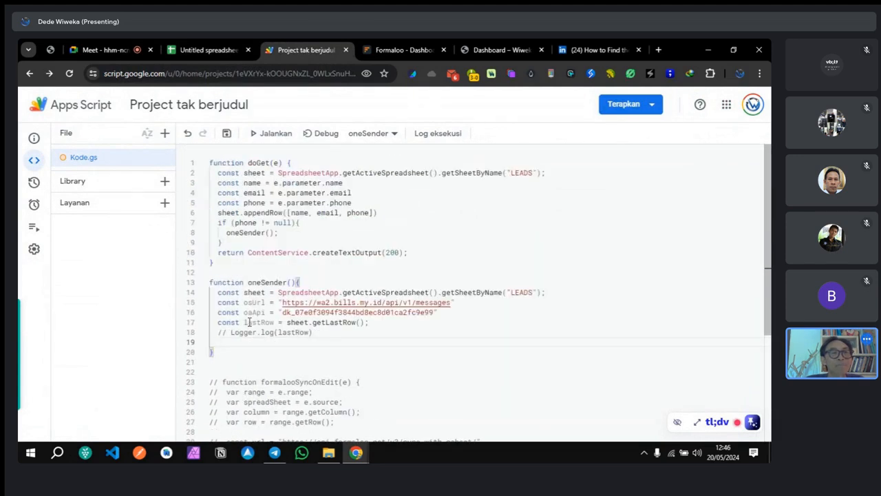
{"action": "scroll", "coordinate": [249, 322], "scroll_direction": "down", "scroll_amount": 1}
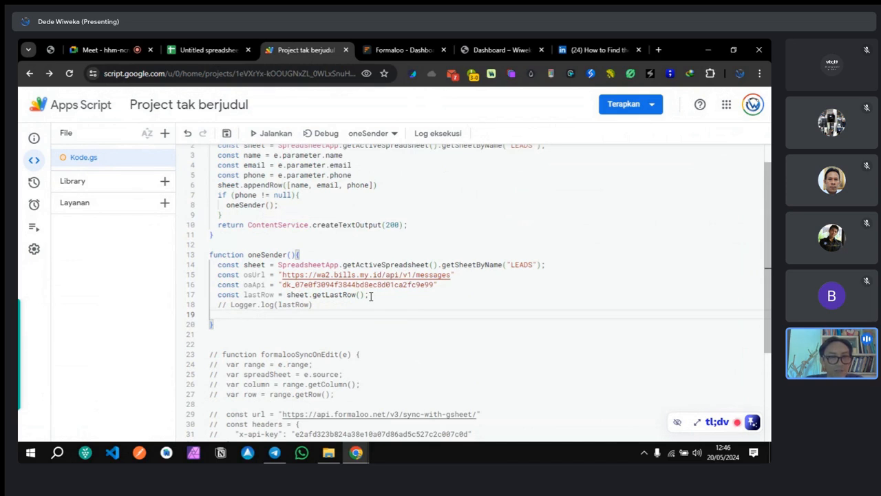
{"action": "left_click", "coordinate": [399, 298]}
{"action": "key", "text": "Return"}
{"action": "type", "text": "user"}
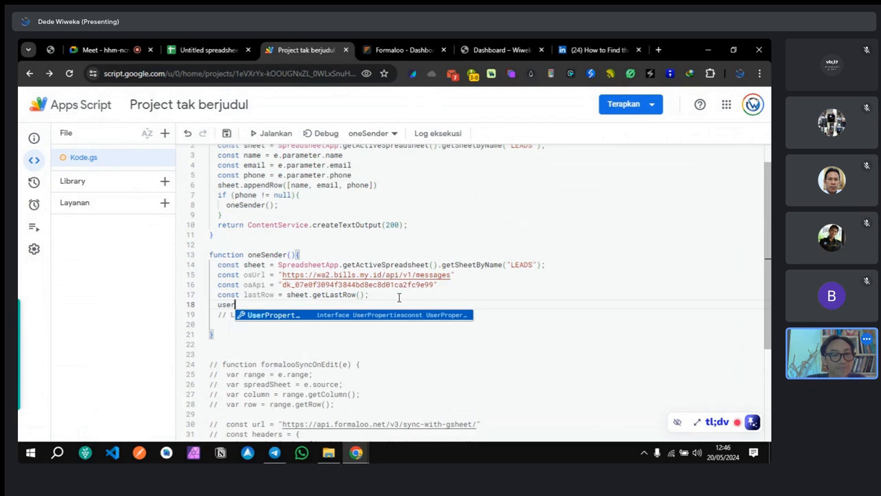
{"action": "type", "text": "Name"}
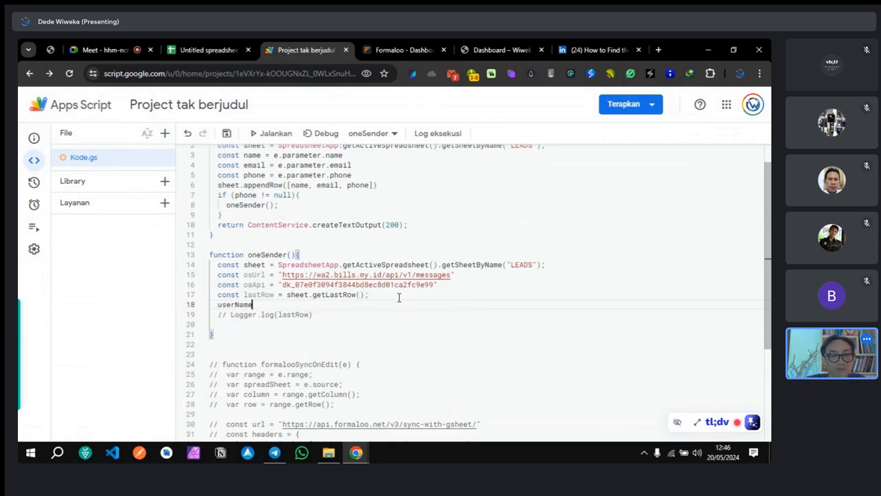
{"action": "type", "text": " ="}
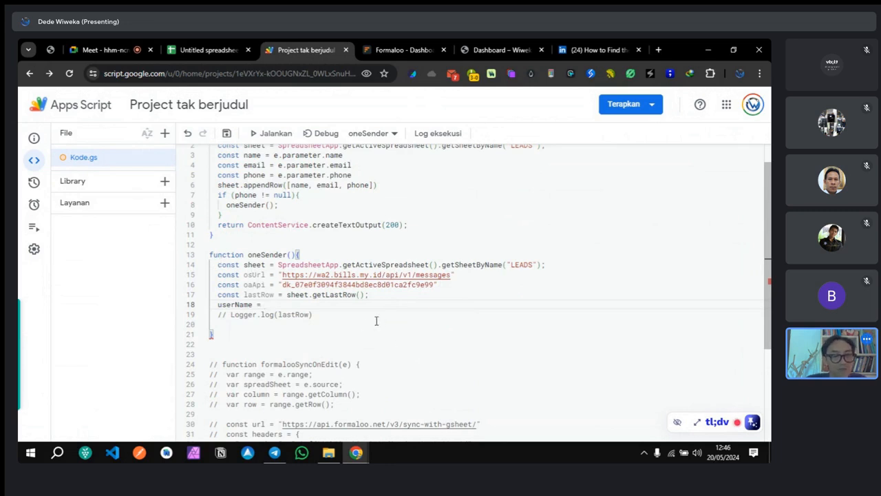
{"action": "type", "text": "sheet."}
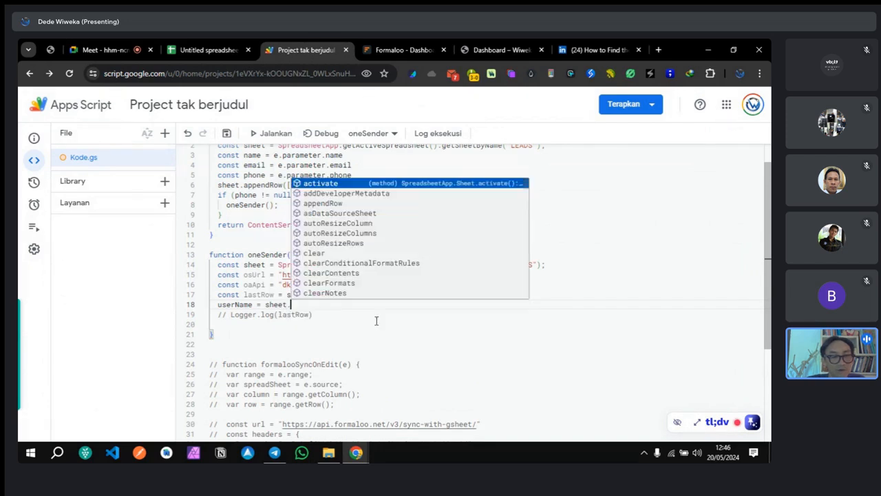
{"action": "type", "text": "get"}
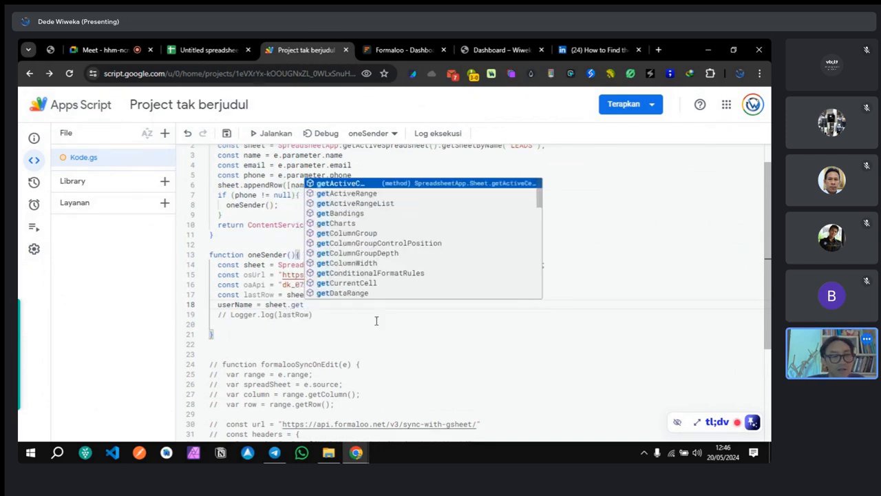
{"action": "type", "text": "Ra"}
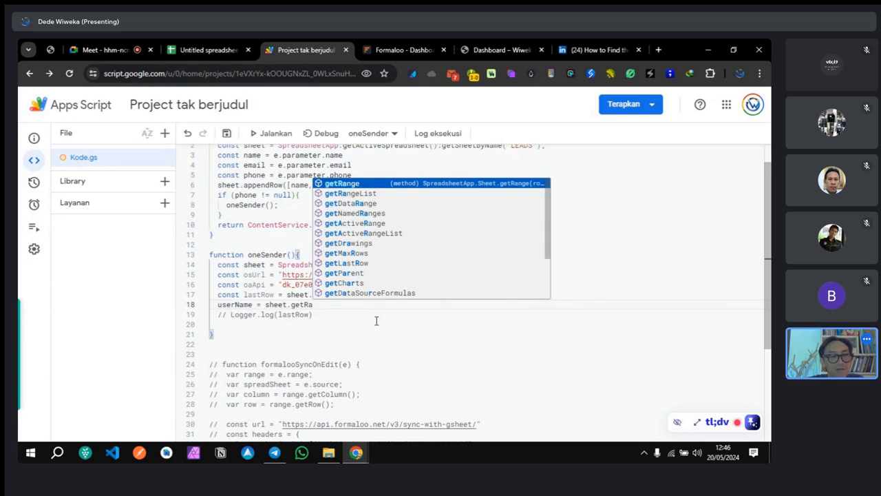
{"action": "left_click", "coordinate": [371, 183]}
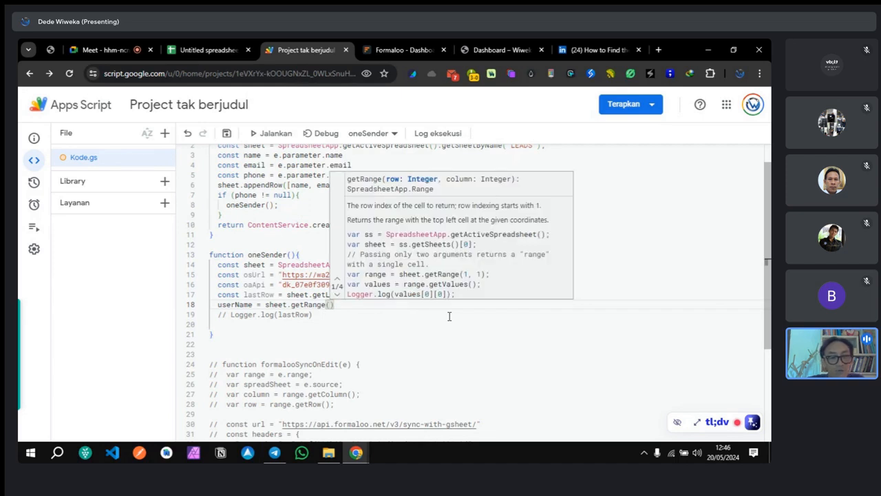
{"action": "type", "text": "lat"}
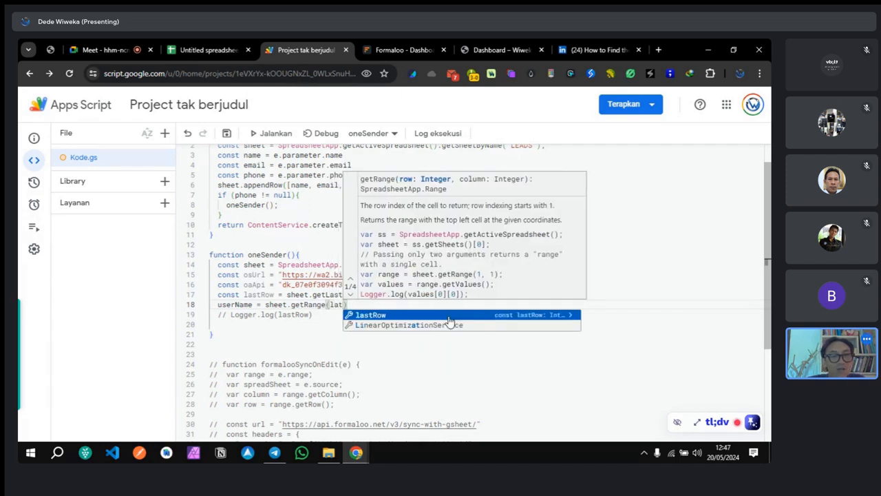
{"action": "type", "text": "t"}
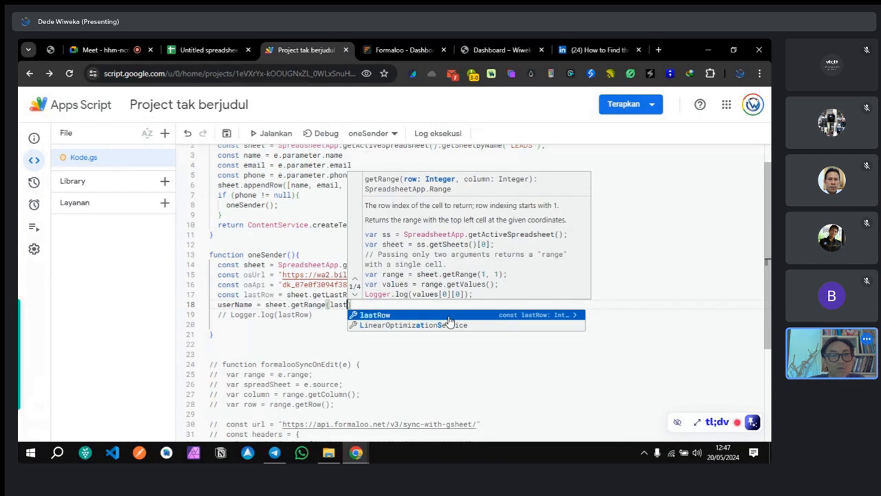
{"action": "left_click", "coordinate": [448, 317]}
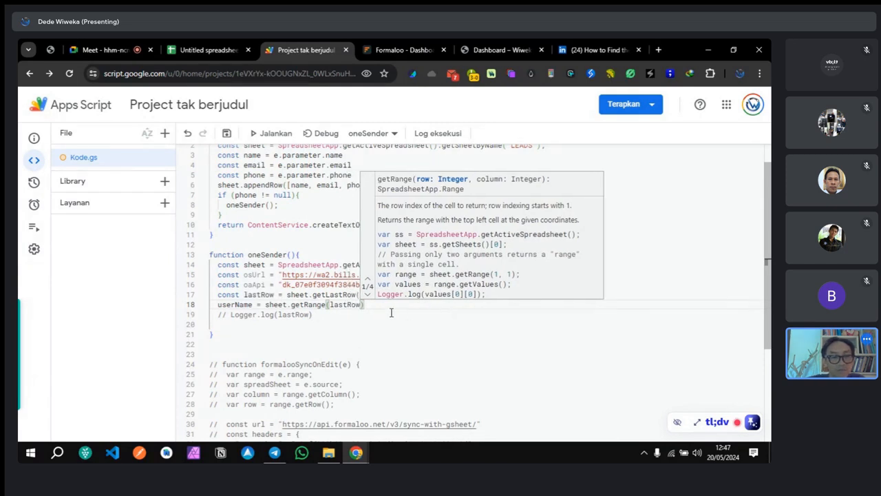
{"action": "type", "text": ","}
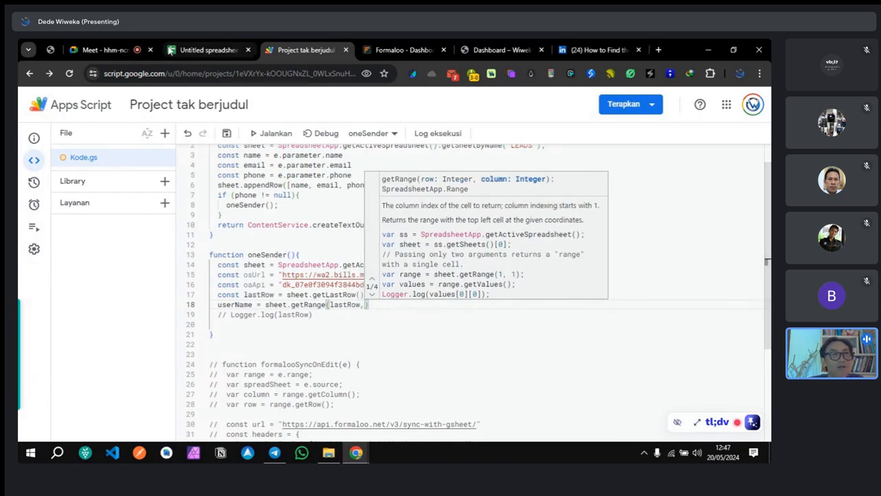
Step: After checking the LEADS columns, finish it as getRange(lastRow,1).getValue();
{"action": "left_click", "coordinate": [197, 50]}
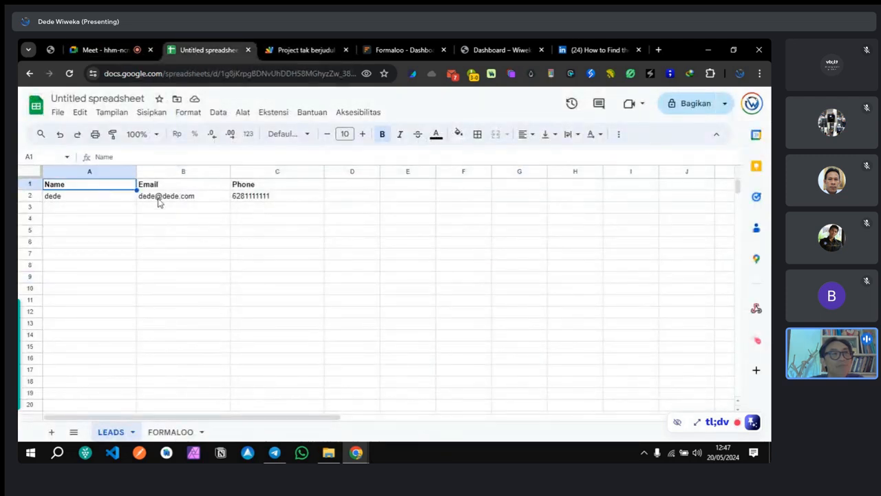
{"action": "left_click", "coordinate": [207, 185]}
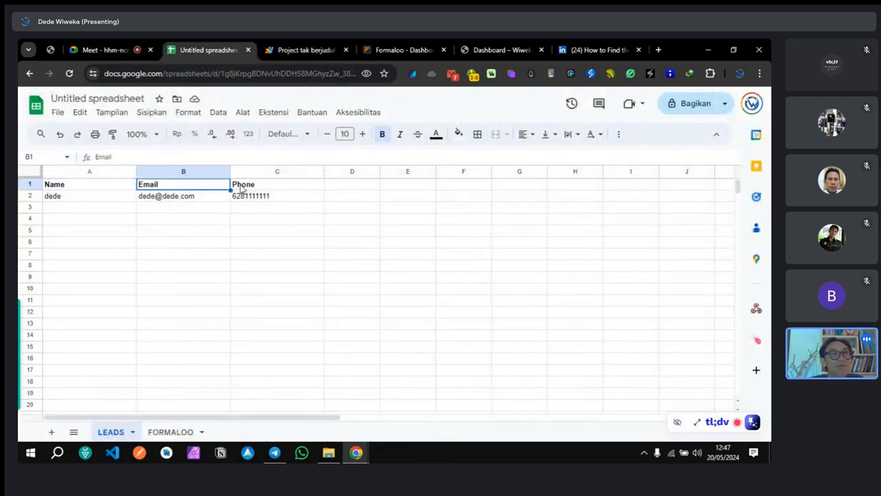
{"action": "left_click", "coordinate": [285, 51]}
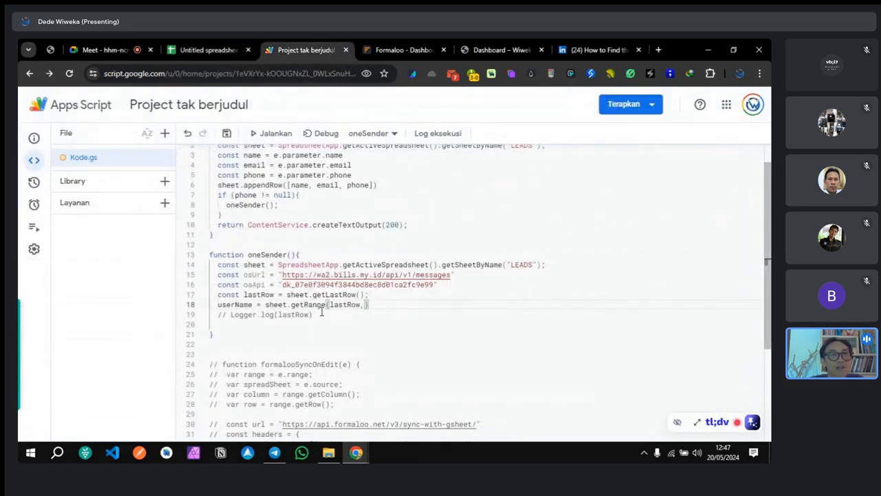
{"action": "type", "text": "1"}
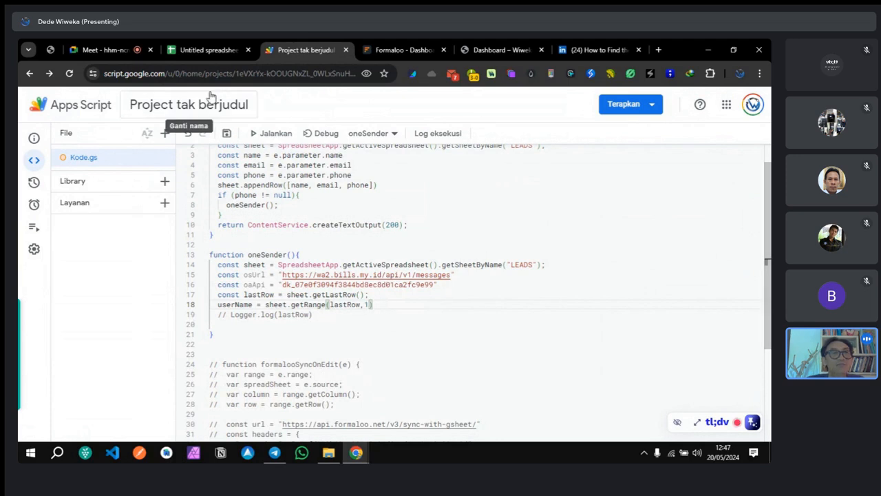
{"action": "left_click", "coordinate": [209, 48]}
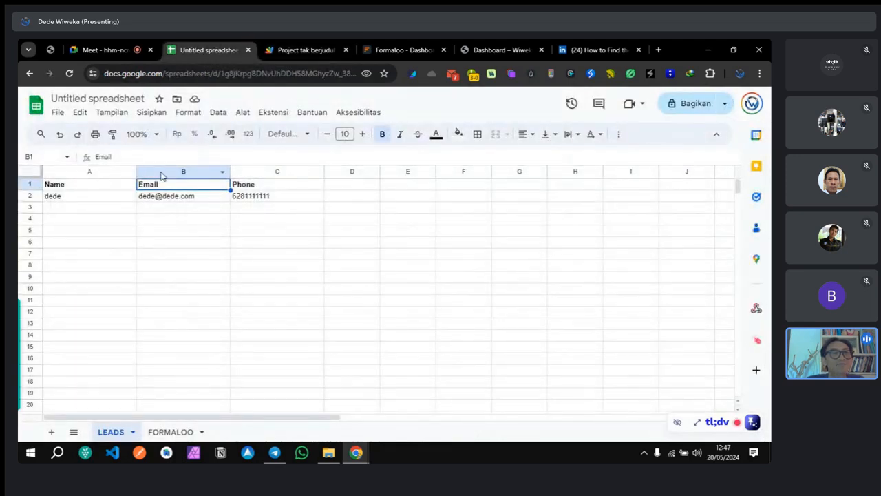
{"action": "left_click", "coordinate": [306, 48]}
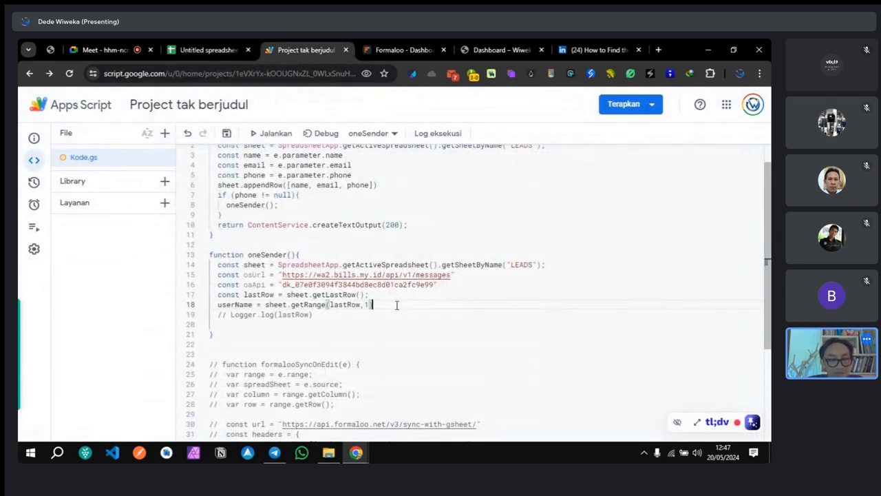
{"action": "type", "text": ".get"}
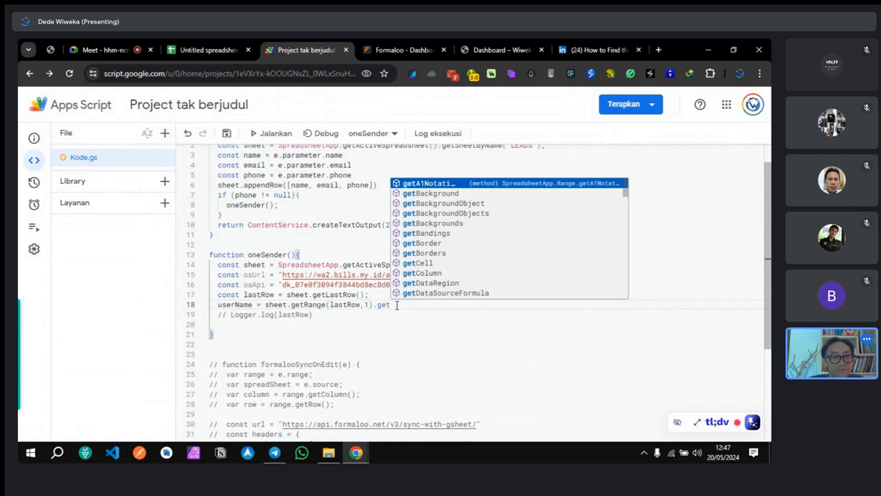
{"action": "type", "text": "V"}
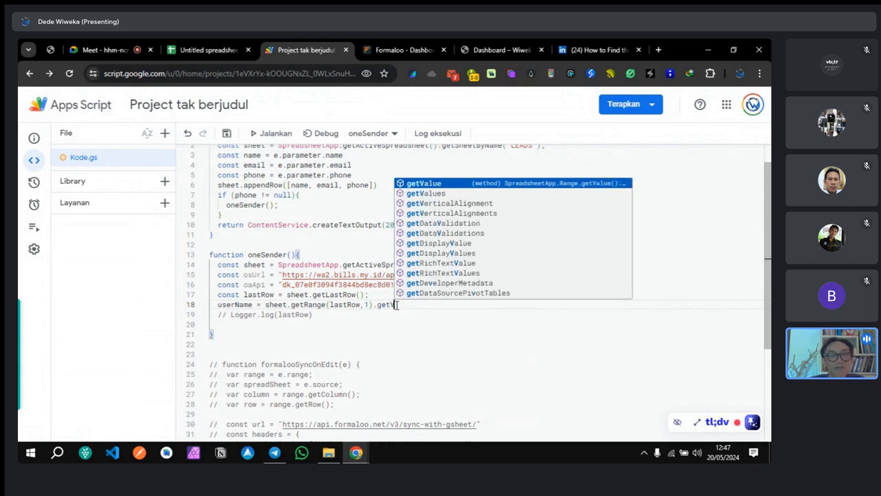
{"action": "key", "text": "Return"}
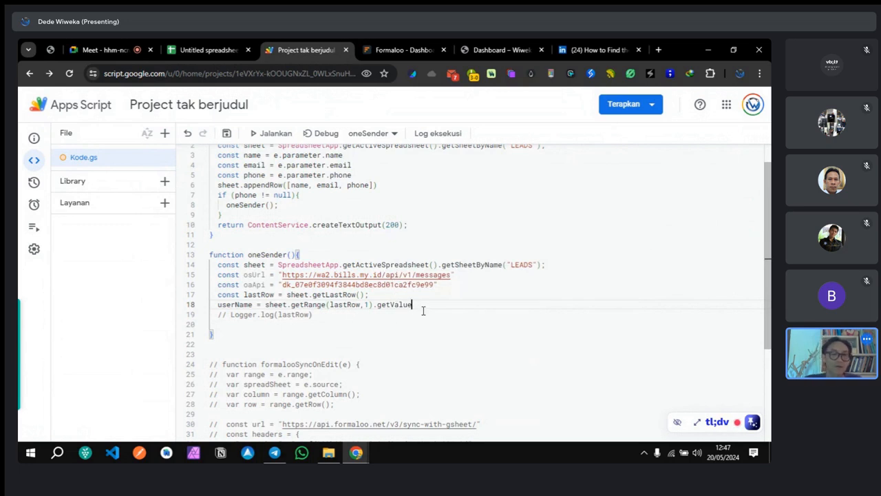
{"action": "type", "text": "()"}
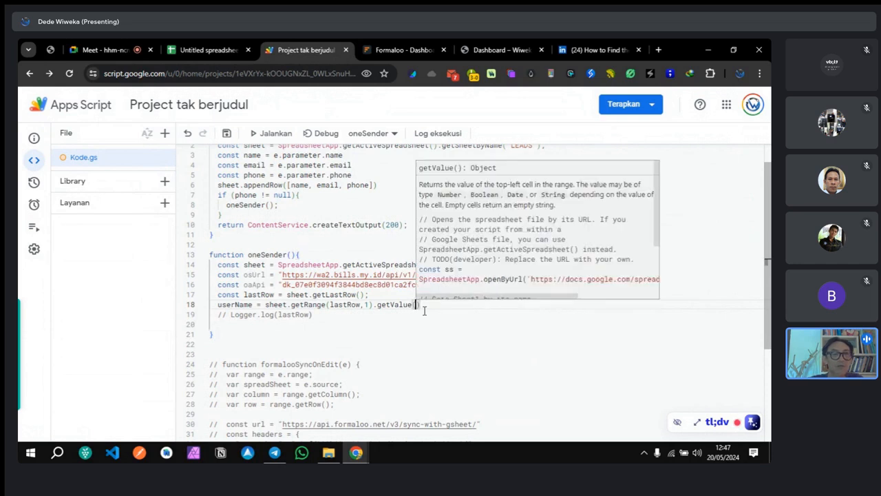
{"action": "type", "text": ";"}
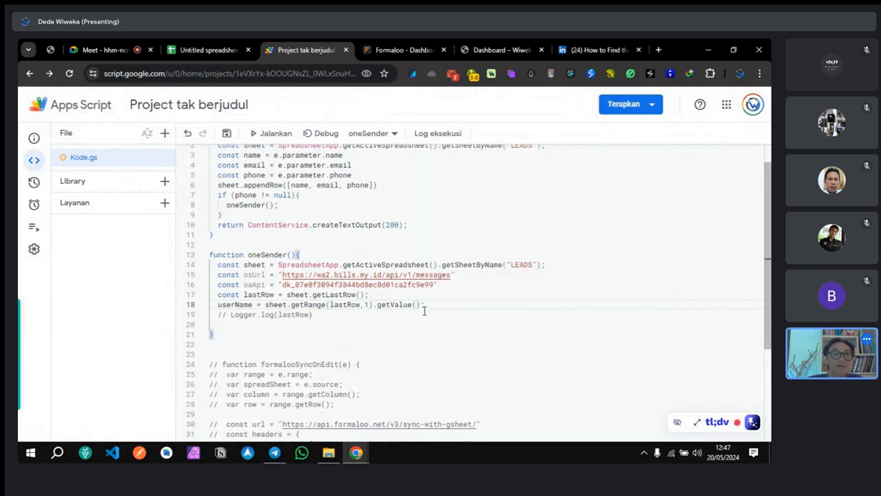
Step: Duplicate the userName line and rename the copy to userEmail on line 19
{"action": "key", "text": "Return"}
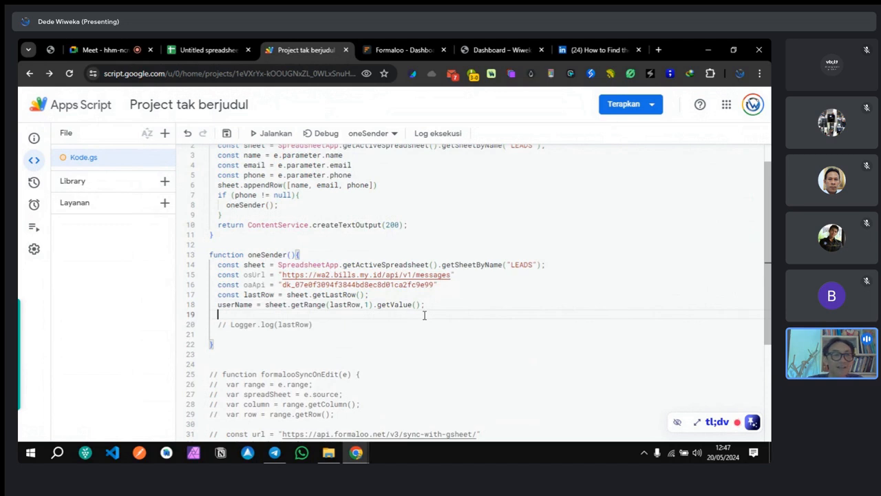
{"action": "left_click_drag", "start_coordinate": [217, 308], "coordinate": [427, 306]}
{"action": "key", "text": "ctrl+c"}
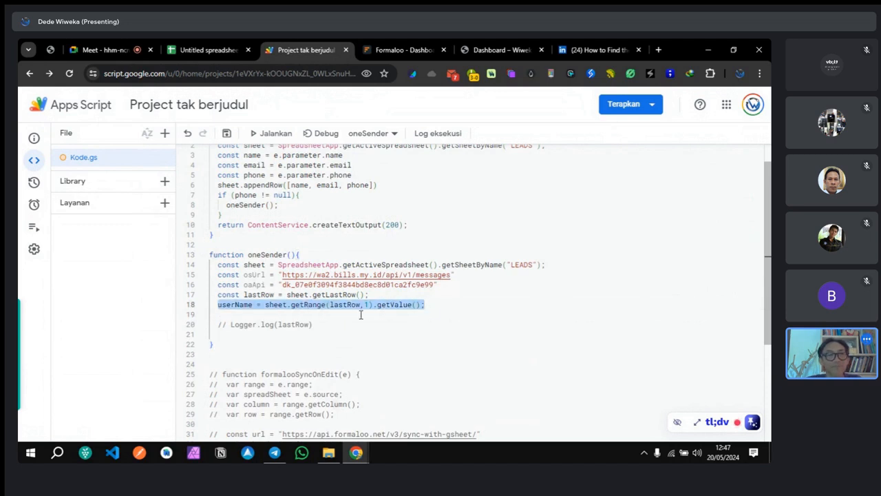
{"action": "left_click", "coordinate": [439, 305]}
{"action": "key", "text": "Return"}
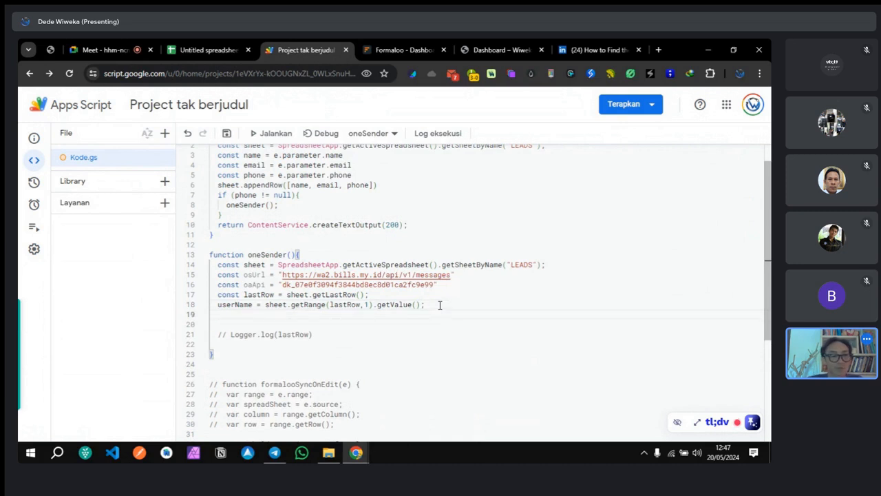
{"action": "key", "text": "ctrl+v"}
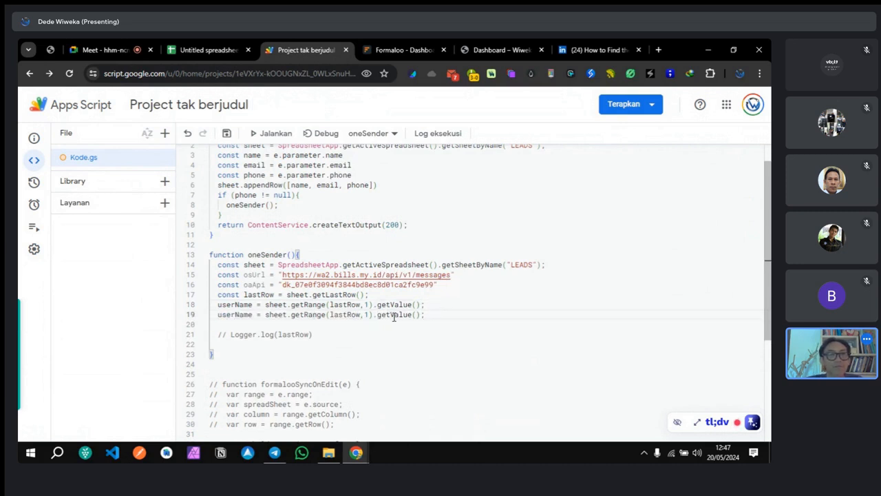
{"action": "left_click", "coordinate": [253, 314]}
{"action": "key", "text": "BackSpace"}
{"action": "key", "text": "BackSpace"}
{"action": "key", "text": "BackSpace"}
{"action": "key", "text": "BackSpace"}
{"action": "type", "text": "Email"}
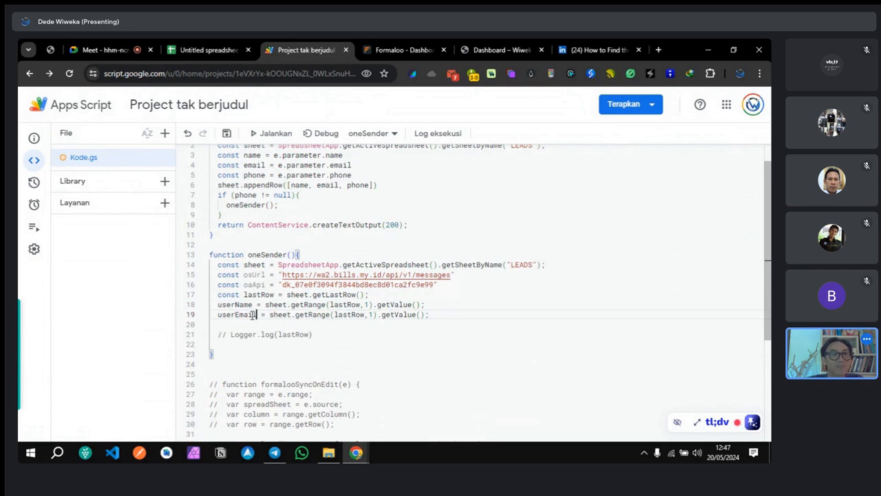
Step: Paste a third copy on line 20 and rename it to userPhone
{"action": "left_click", "coordinate": [231, 325]}
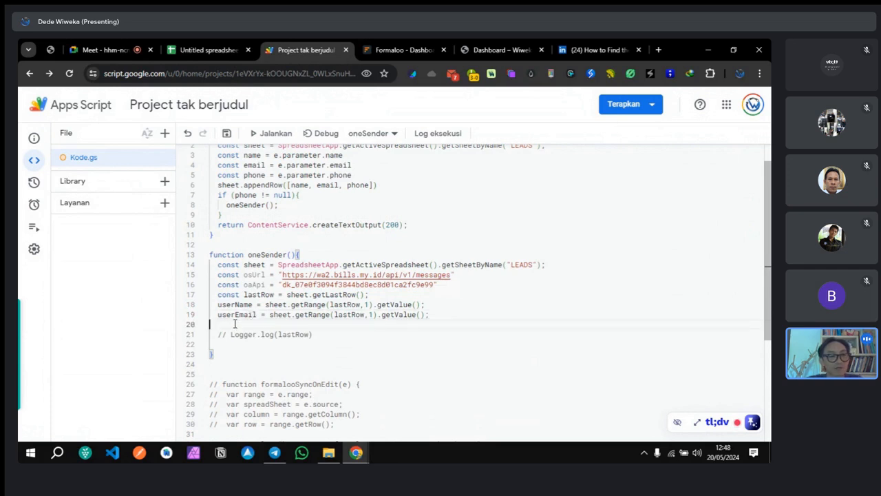
{"action": "key", "text": "ctrl+v"}
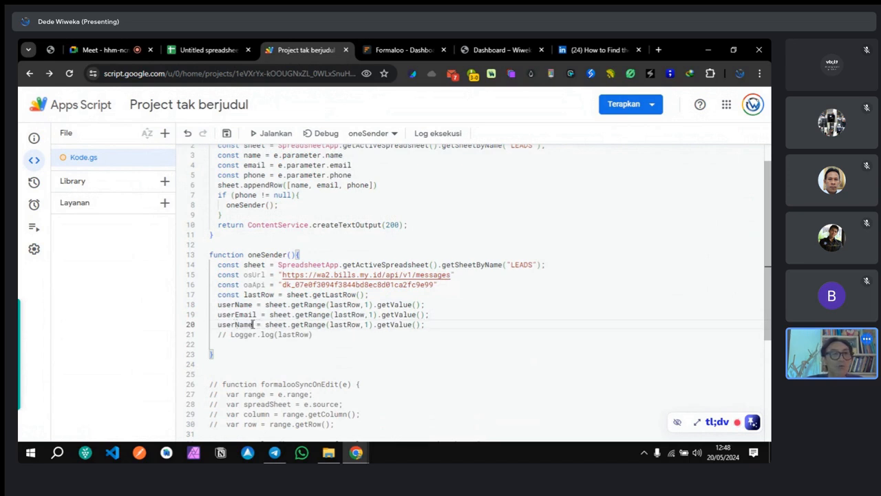
{"action": "left_click", "coordinate": [253, 324]}
{"action": "key", "text": "BackSpace"}
{"action": "key", "text": "BackSpace"}
{"action": "key", "text": "BackSpace"}
{"action": "key", "text": "BackSpace"}
{"action": "type", "text": "Phone"}
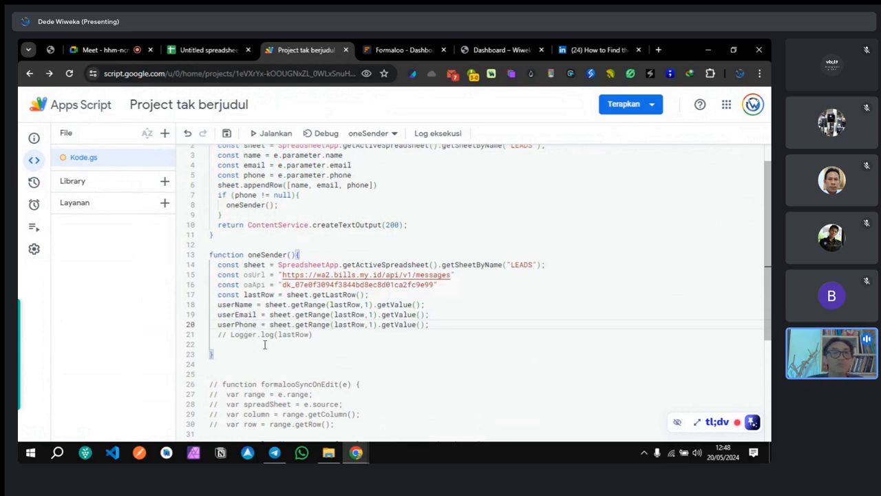
Step: Review the sample lead's name, e-mail and phone in cells A2, B2 and C2
{"action": "left_click", "coordinate": [206, 50]}
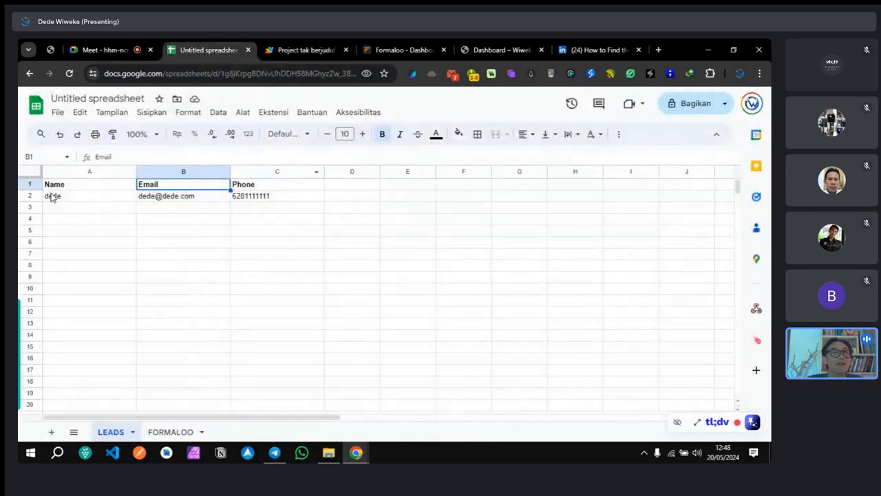
{"action": "left_click", "coordinate": [100, 199]}
{"action": "left_click", "coordinate": [139, 198]}
{"action": "left_click", "coordinate": [276, 201]}
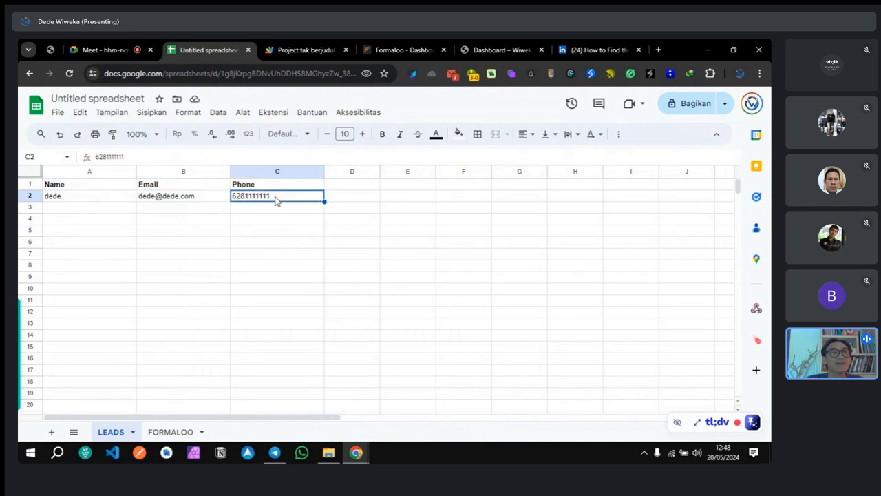
{"action": "left_click", "coordinate": [303, 50]}
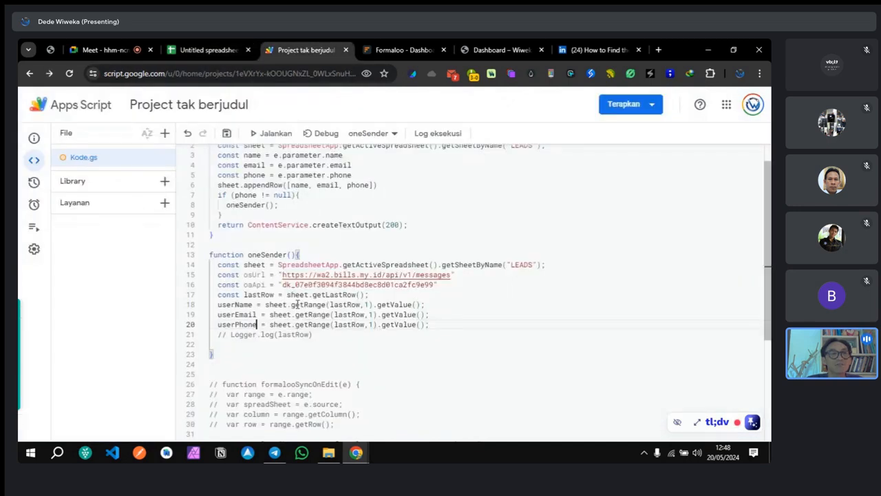
Step: Uncomment the Logger.log line and make it log userName instead of lastRow
{"action": "left_click", "coordinate": [231, 335]}
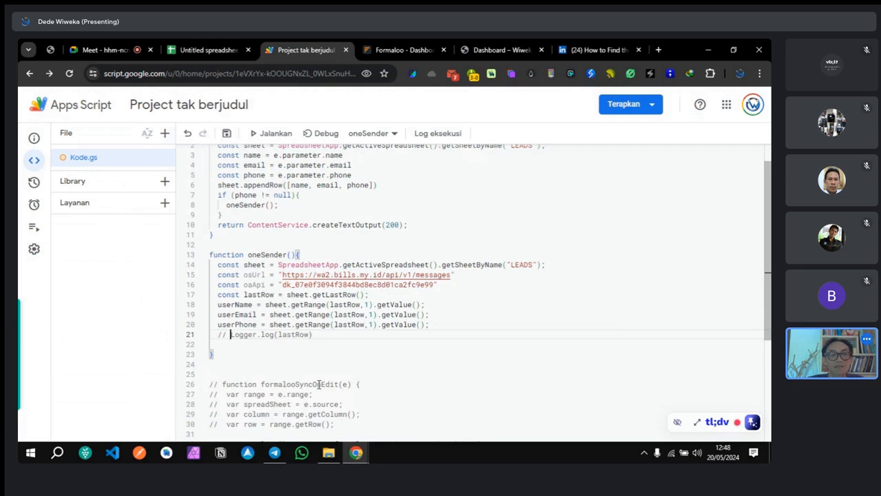
{"action": "key", "text": "BackSpace"}
{"action": "key", "text": "BackSpace"}
{"action": "key", "text": "BackSpace"}
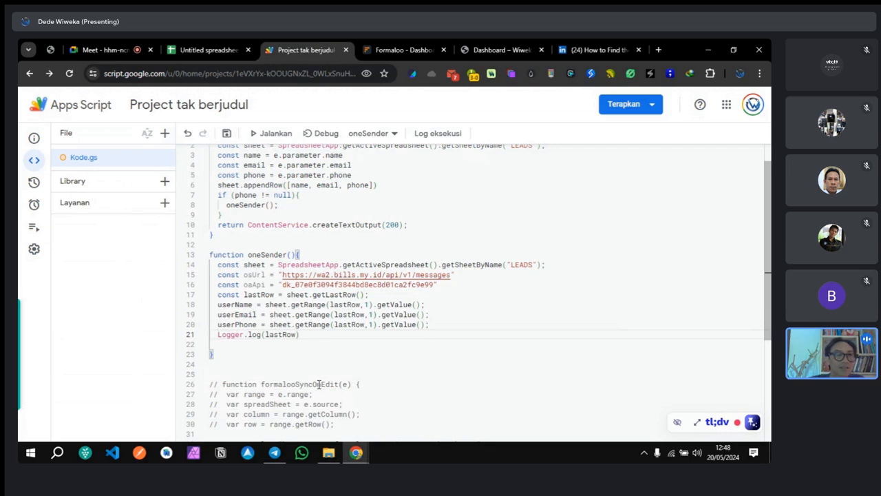
{"action": "double_click", "coordinate": [279, 335]}
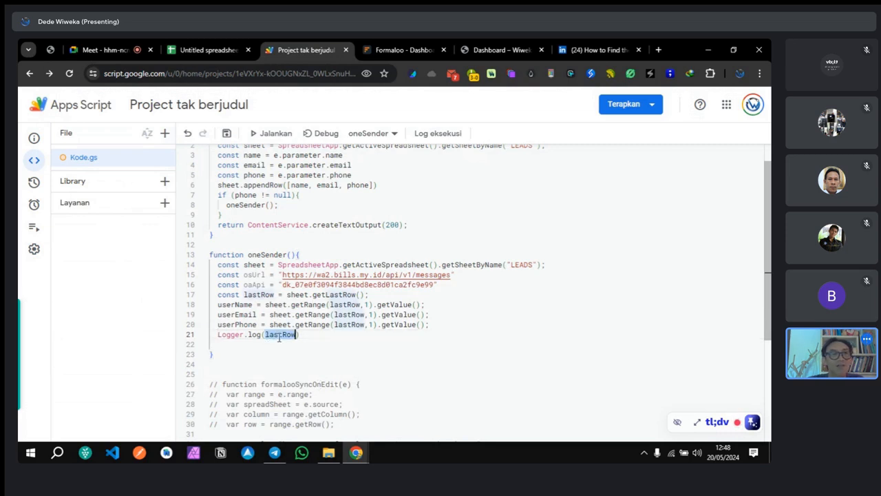
{"action": "type", "text": "userName"}
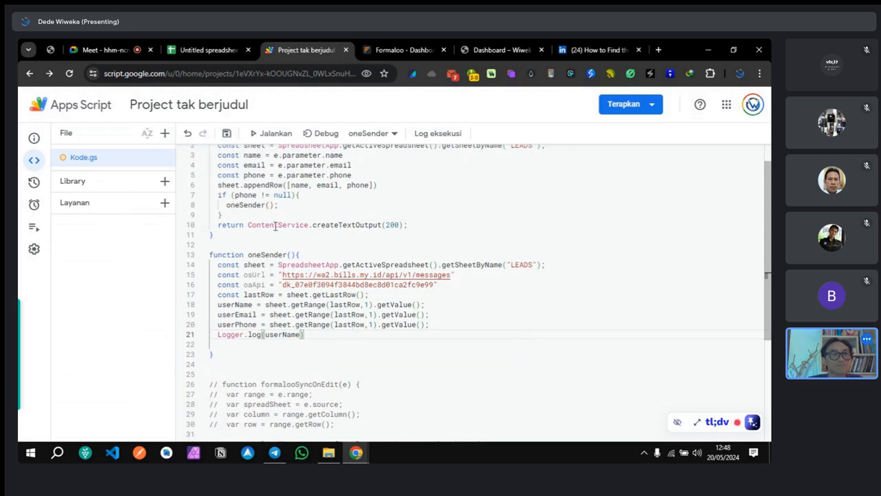
Step: Save and run oneSender, comparing the logged name with cell A2
{"action": "left_click", "coordinate": [227, 133]}
{"action": "left_click", "coordinate": [368, 133]}
{"action": "left_click", "coordinate": [371, 168]}
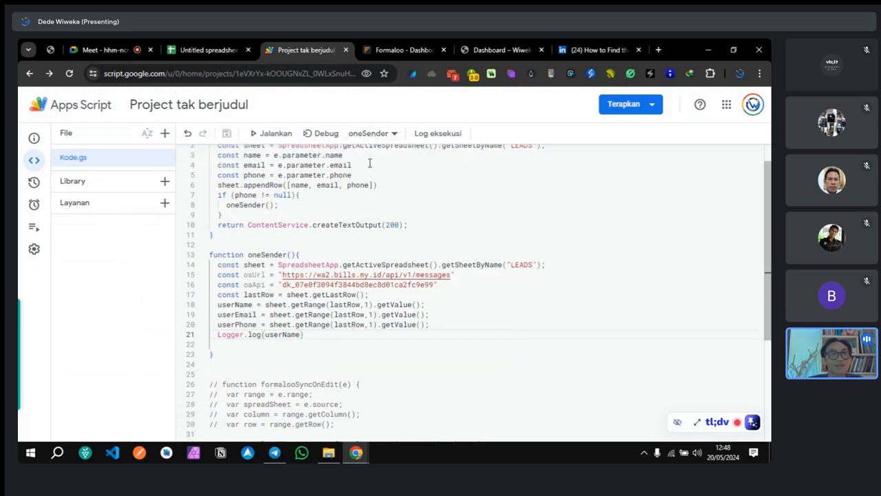
{"action": "left_click", "coordinate": [271, 133]}
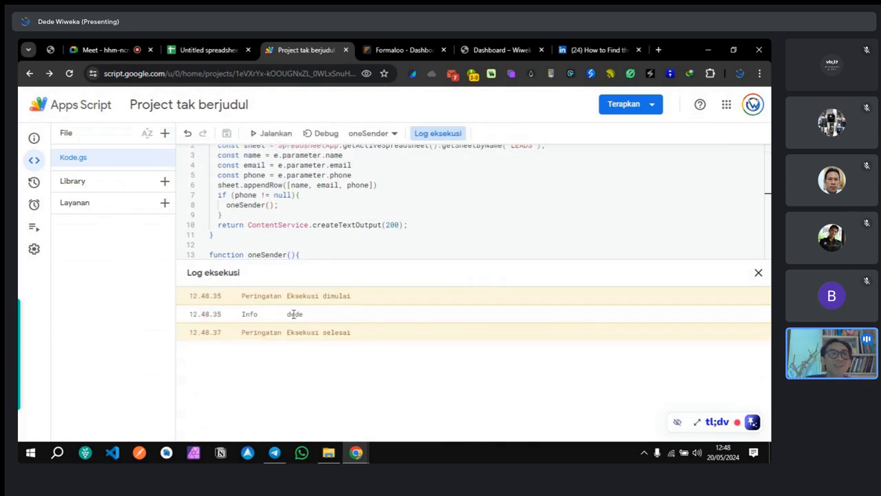
{"action": "left_click_drag", "start_coordinate": [287, 315], "coordinate": [315, 316]}
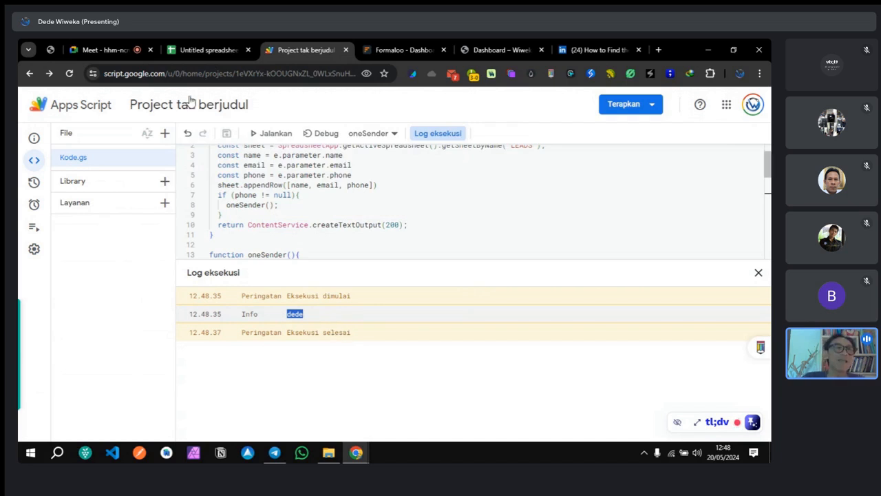
{"action": "left_click", "coordinate": [205, 50]}
{"action": "left_click", "coordinate": [112, 199]}
{"action": "left_click", "coordinate": [289, 50]}
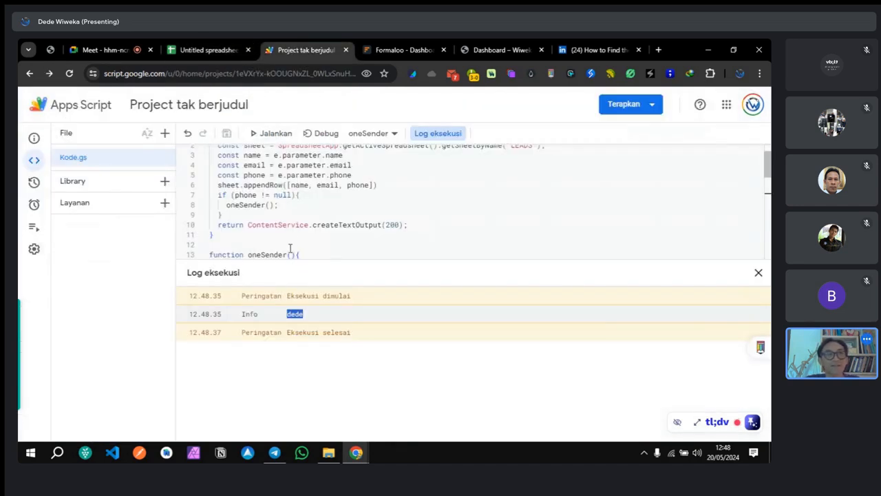
Step: Replace userName with userEmail in the Logger.log call on line 21
{"action": "scroll", "coordinate": [452, 230], "scroll_direction": "down", "scroll_amount": 2}
{"action": "scroll", "coordinate": [453, 230], "scroll_direction": "down", "scroll_amount": 1}
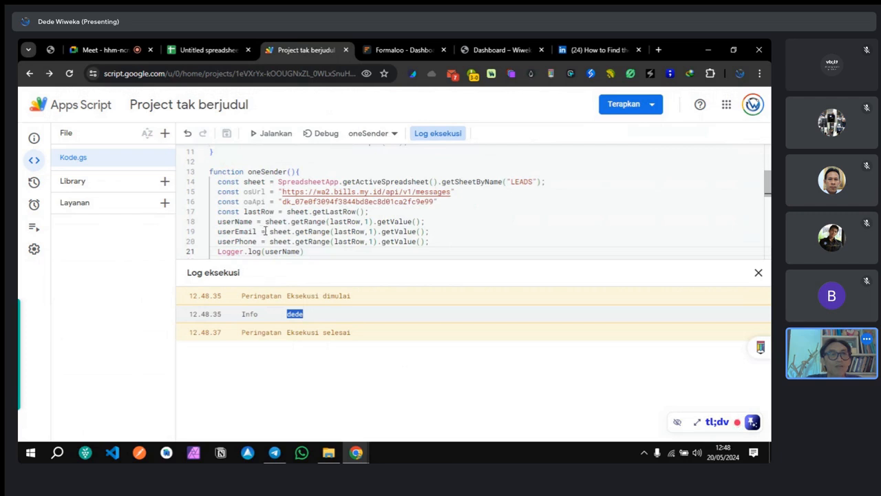
{"action": "left_click_drag", "start_coordinate": [218, 231], "coordinate": [258, 233]}
{"action": "key", "text": "ctrl+c"}
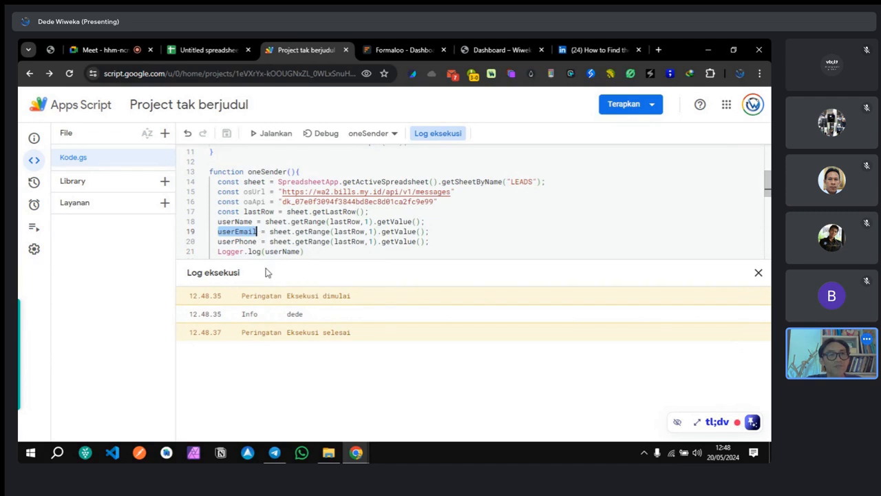
{"action": "double_click", "coordinate": [279, 252]}
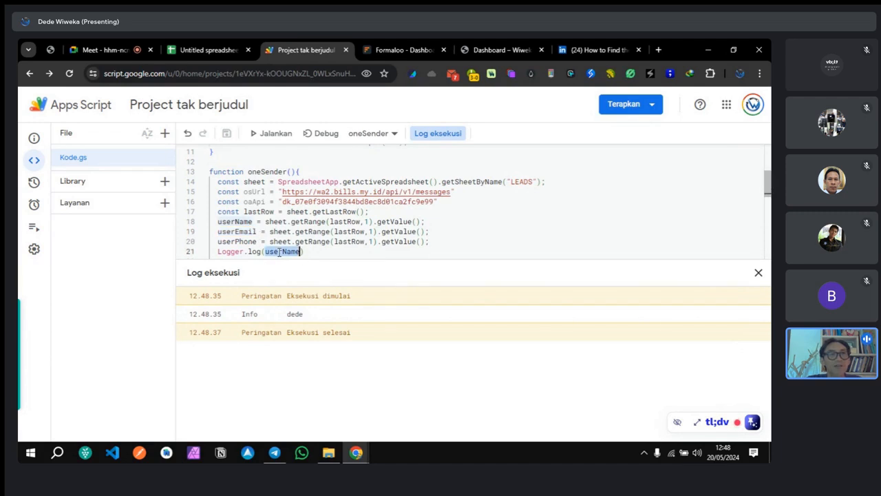
{"action": "key", "text": "ctrl+v"}
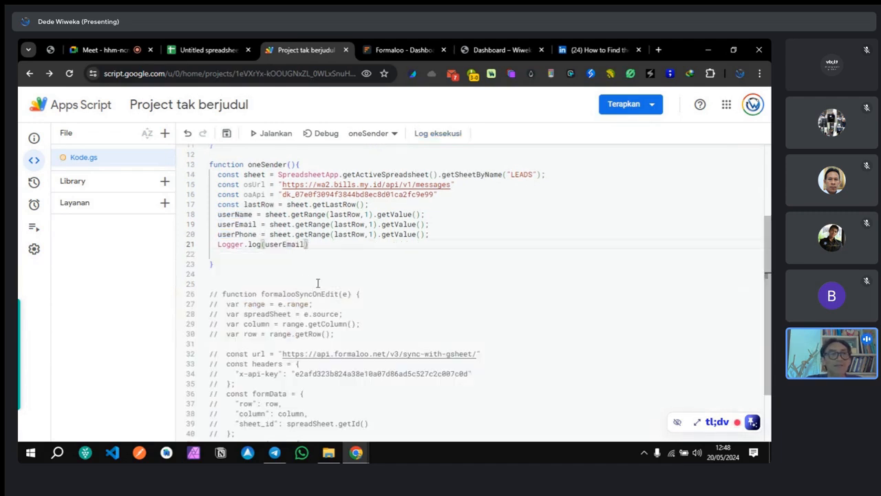
Step: Save and rerun oneSender to log userEmail, then comment out that Logger.log line
{"action": "left_click", "coordinate": [227, 134]}
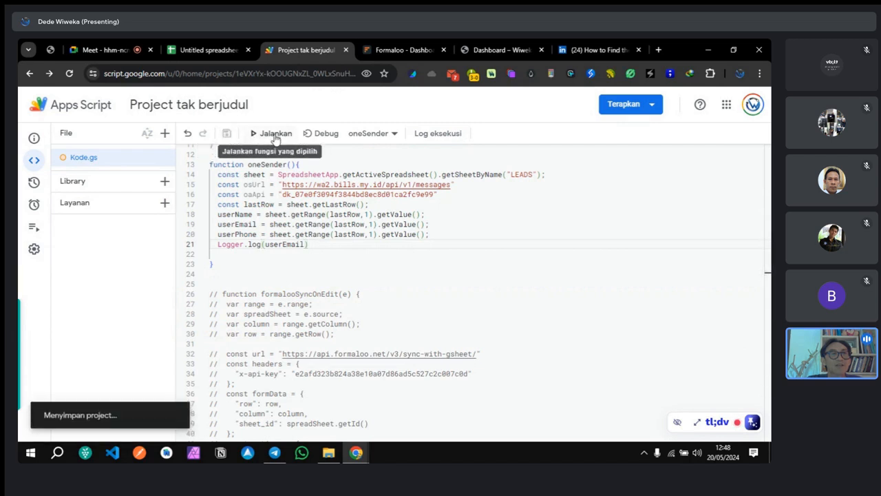
{"action": "left_click", "coordinate": [271, 134]}
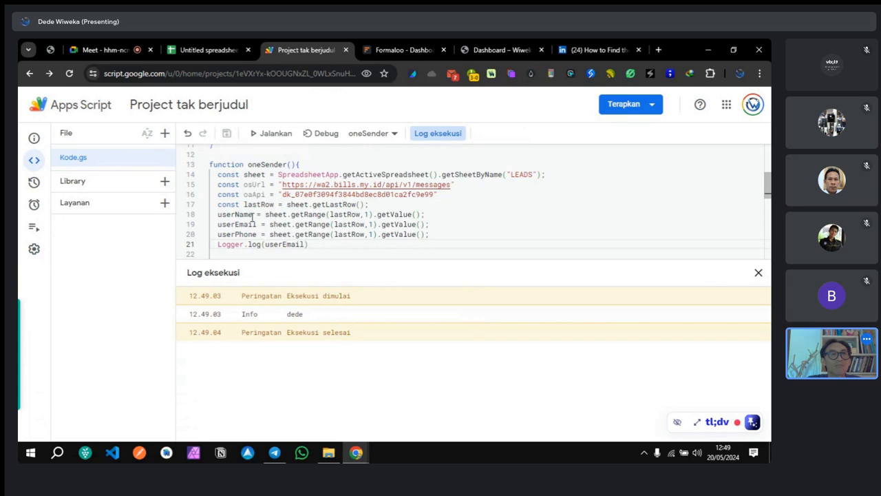
{"action": "left_click_drag", "start_coordinate": [308, 244], "coordinate": [218, 244]}
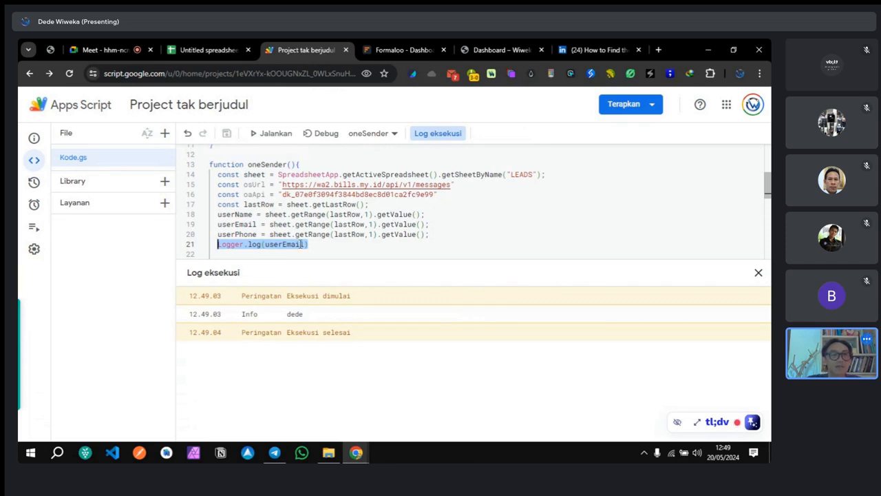
{"action": "key", "text": "ctrl+slash"}
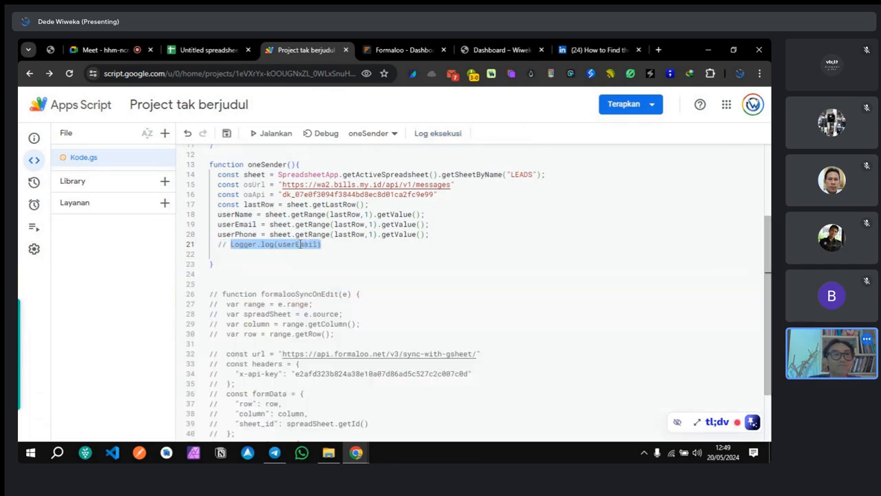
Step: Start a var payload declaration on a new line after the userPhone statement
{"action": "left_click", "coordinate": [375, 253]}
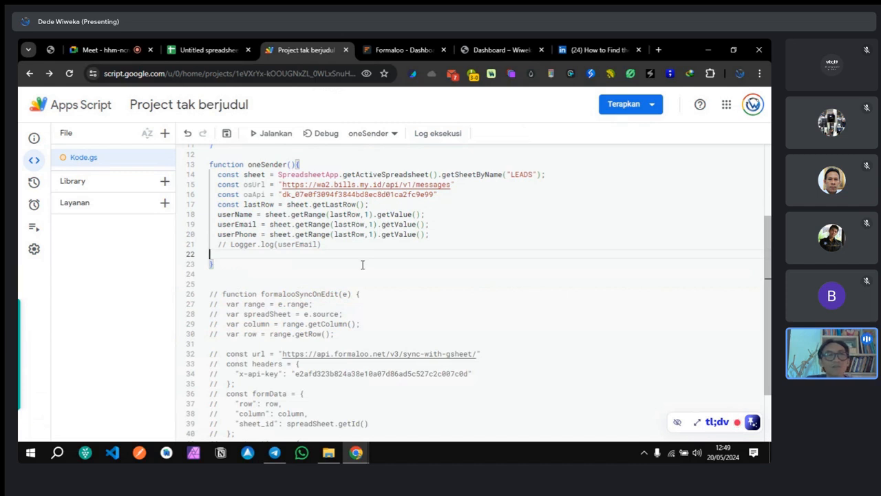
{"action": "scroll", "coordinate": [363, 264], "scroll_direction": "up", "scroll_amount": 2}
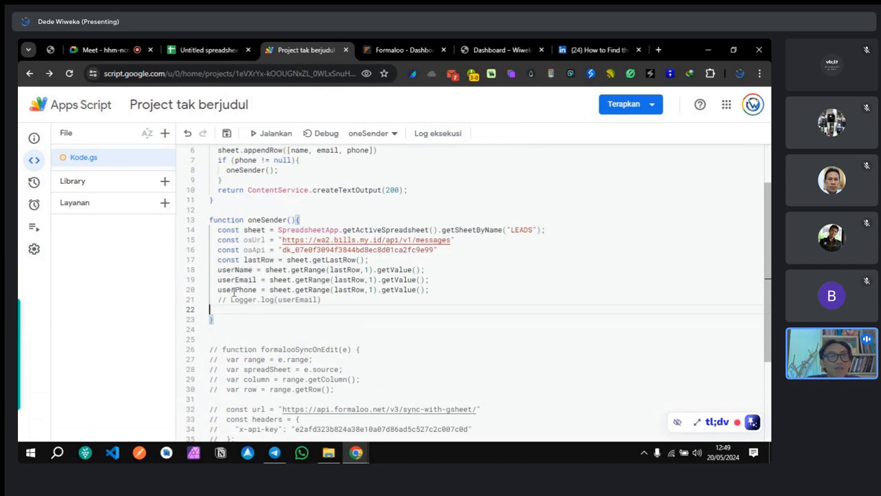
{"action": "left_click", "coordinate": [446, 288]}
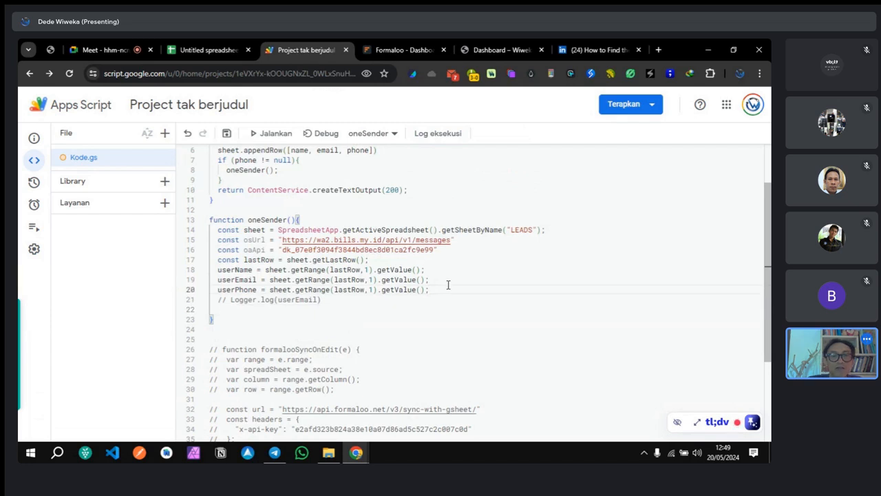
{"action": "key", "text": "Return"}
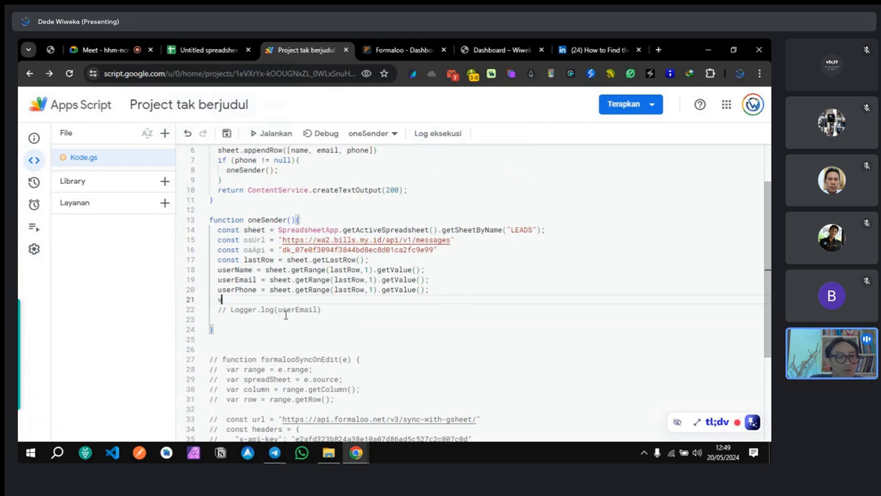
{"action": "type", "text": "ar"}
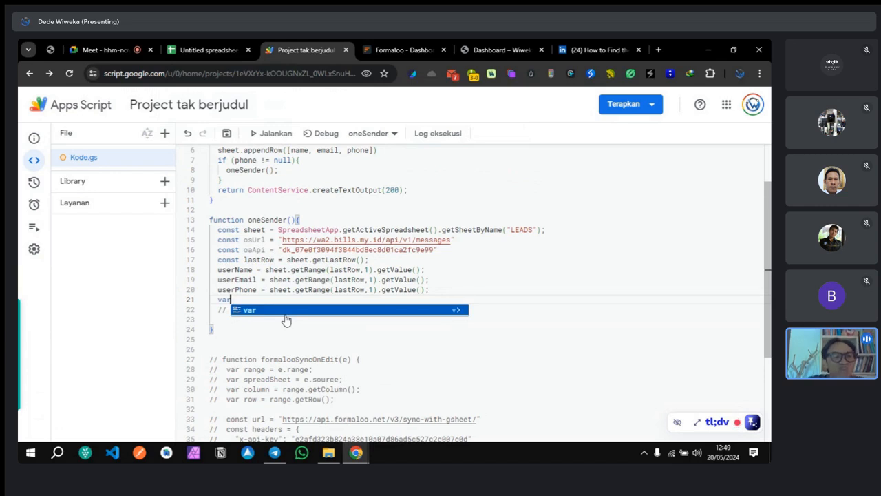
{"action": "type", "text": "payload"}
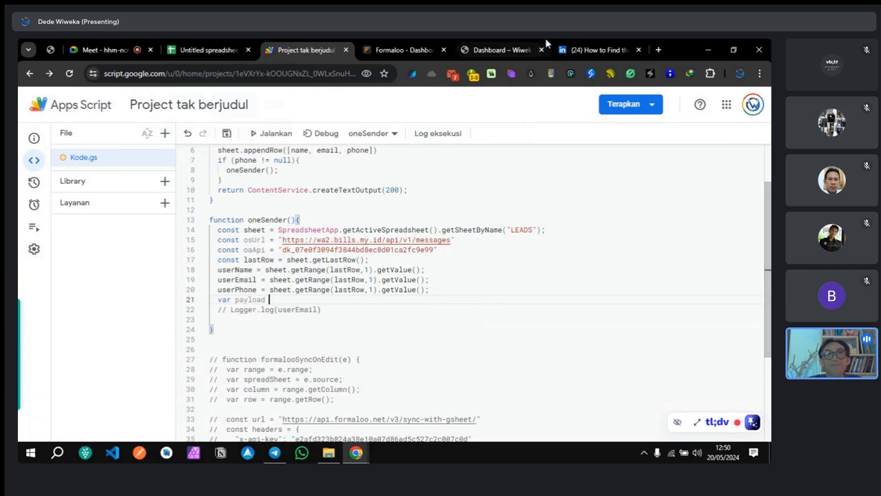
{"action": "left_click", "coordinate": [658, 50]}
Step: Load onesender.net/docs and open the OneSender API documentation page
{"action": "type", "text": "onesender.net/docs"}
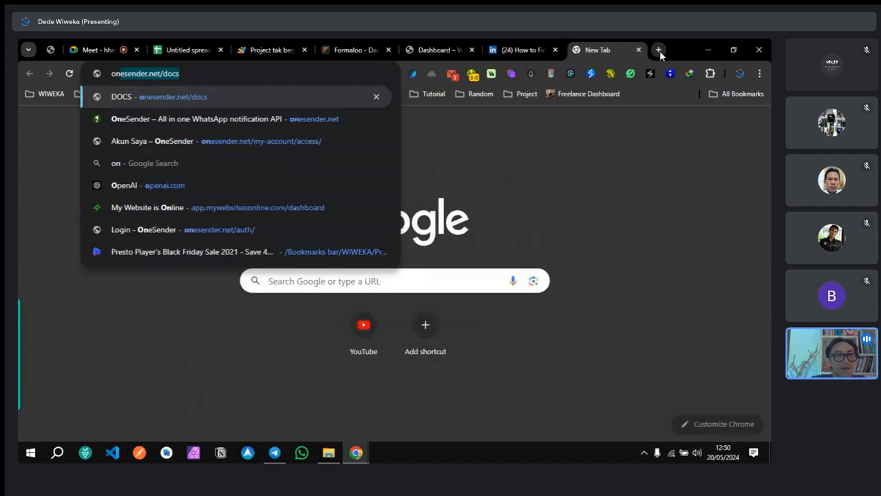
{"action": "key", "text": "Return"}
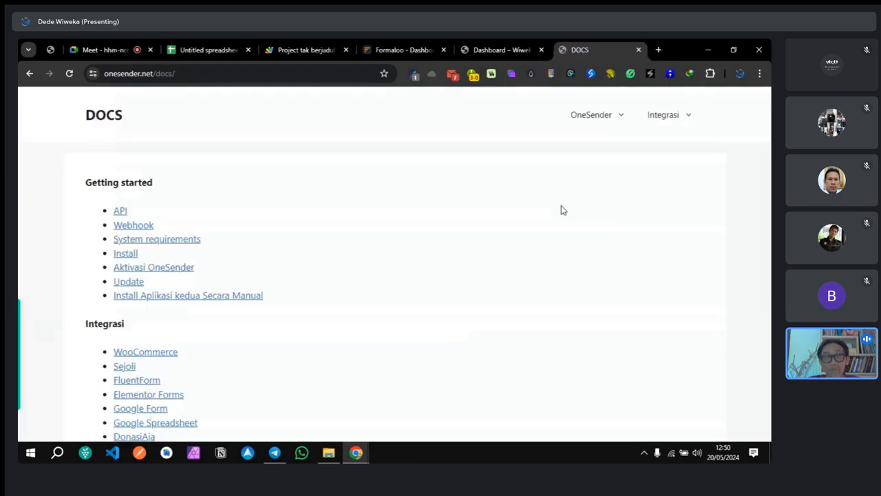
{"action": "left_click", "coordinate": [122, 212]}
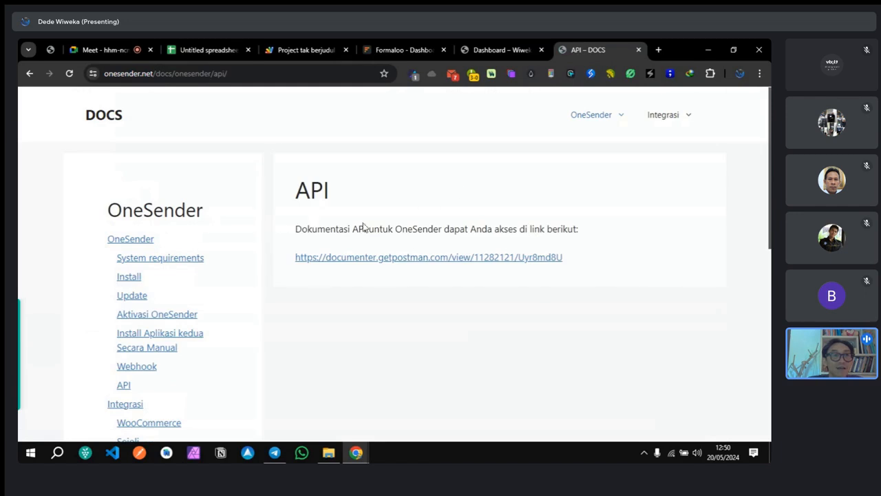
{"action": "left_click", "coordinate": [495, 53]}
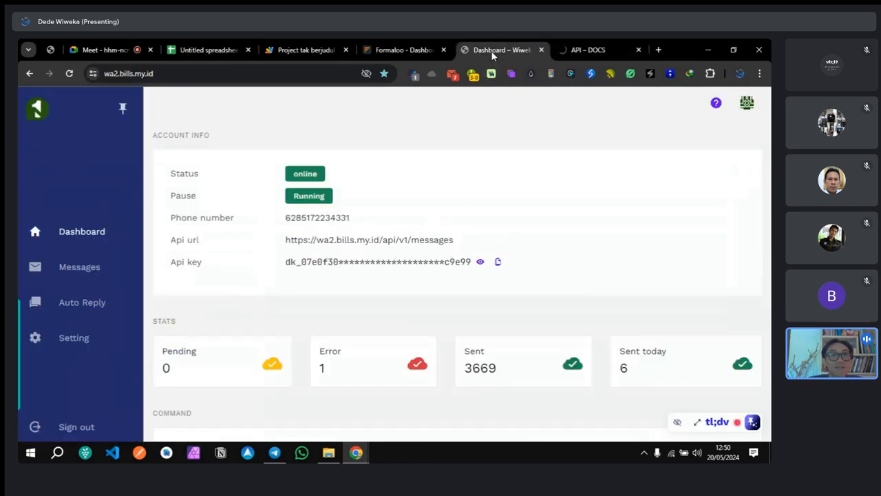
{"action": "left_click", "coordinate": [333, 50]}
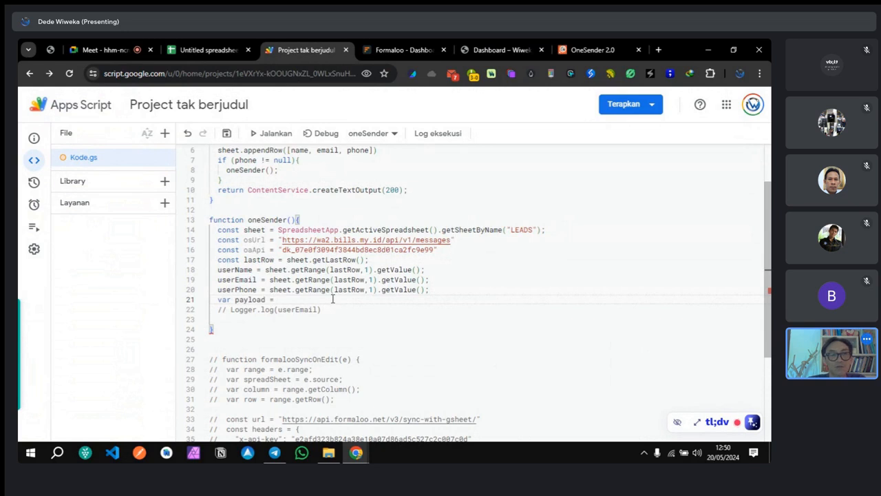
Step: Add an empty { } object block to payload across three lines and delete its equals sign
{"action": "type", "text": "{"}
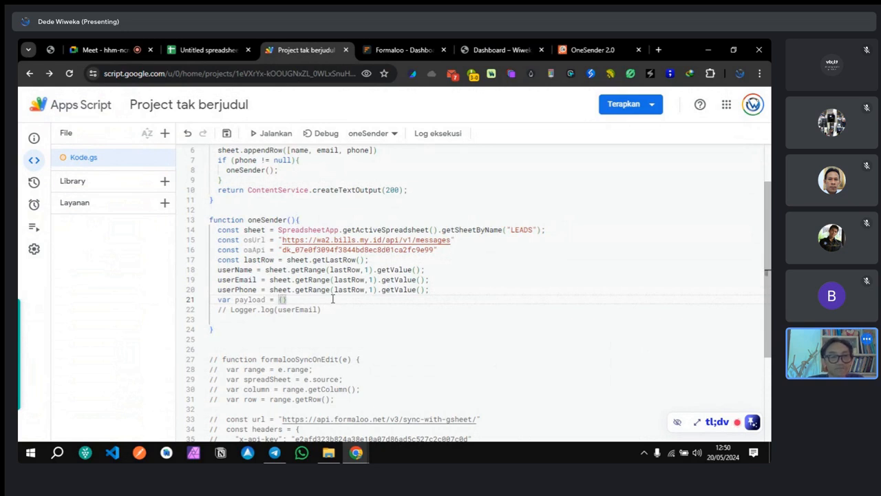
{"action": "key", "text": "Return"}
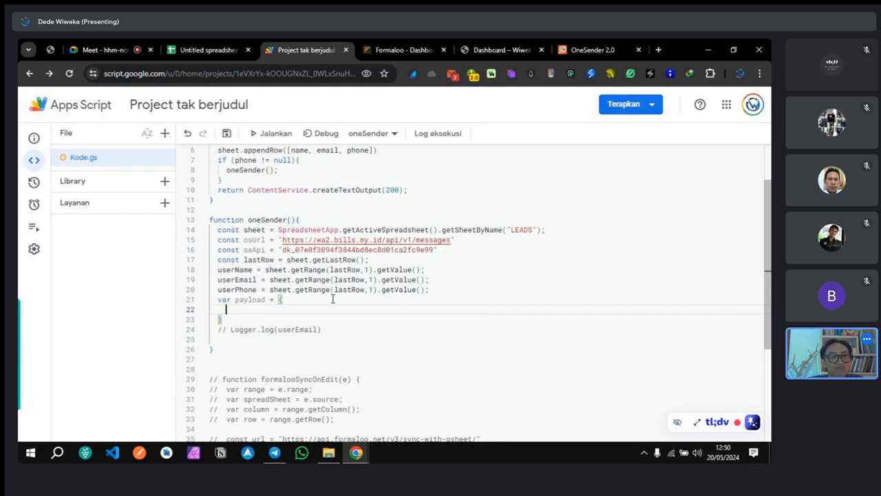
{"action": "left_click", "coordinate": [276, 300]}
{"action": "key", "text": "BackSpace"}
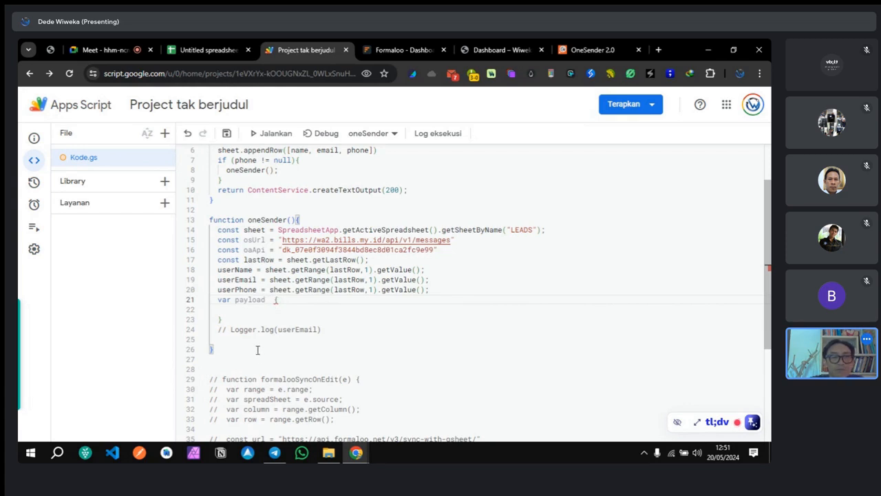
Step: Rename the payload object variable to options
{"action": "double_click", "coordinate": [252, 300]}
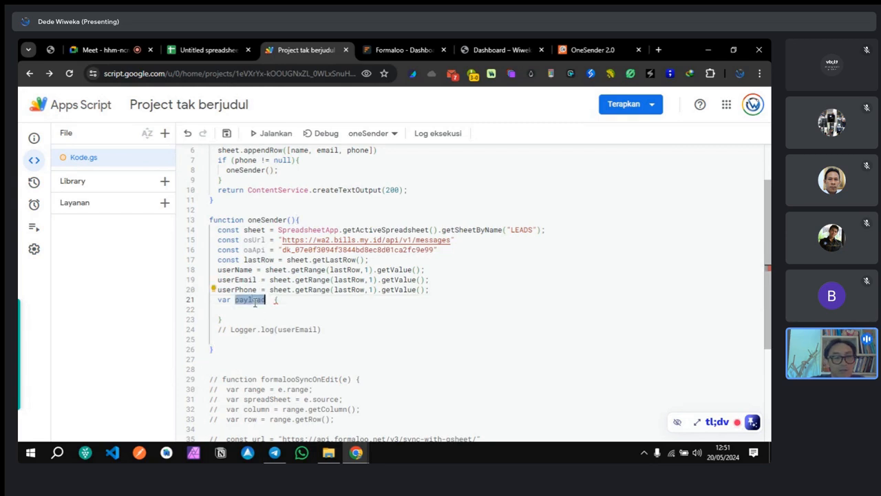
{"action": "type", "text": "pa"}
{"action": "key", "text": "BackSpace"}
{"action": "key", "text": "BackSpace"}
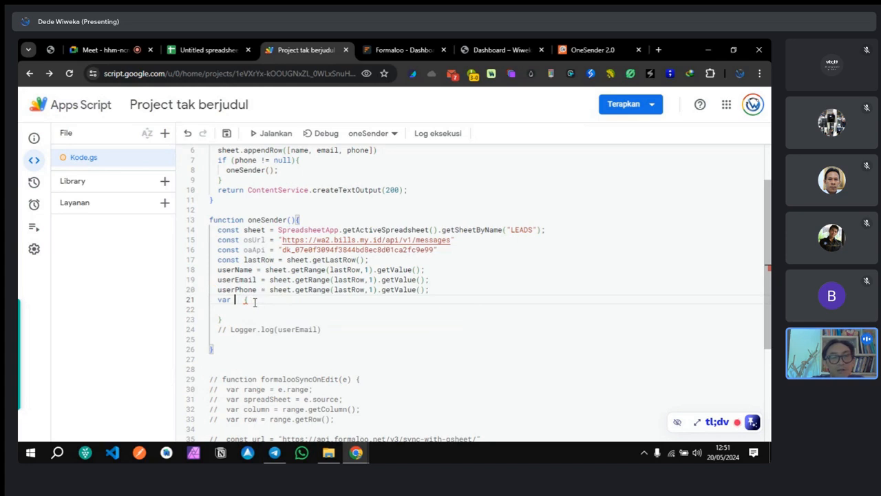
{"action": "type", "text": "op"}
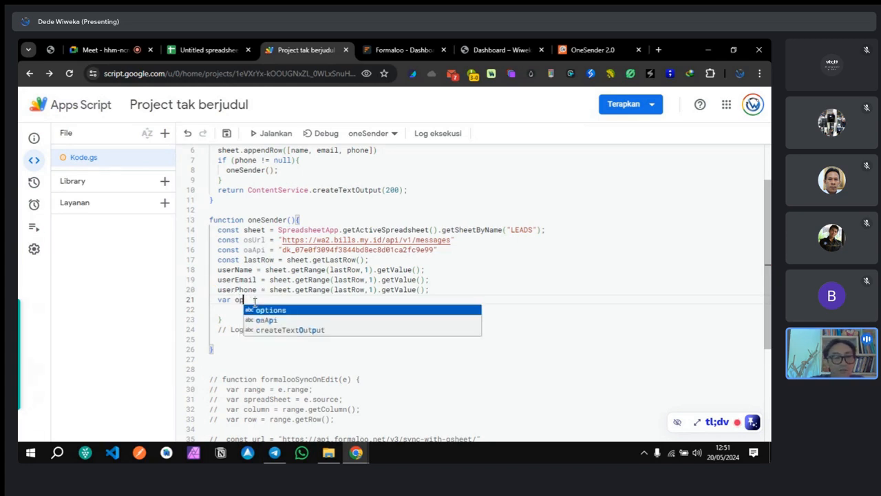
{"action": "type", "text": "tions"}
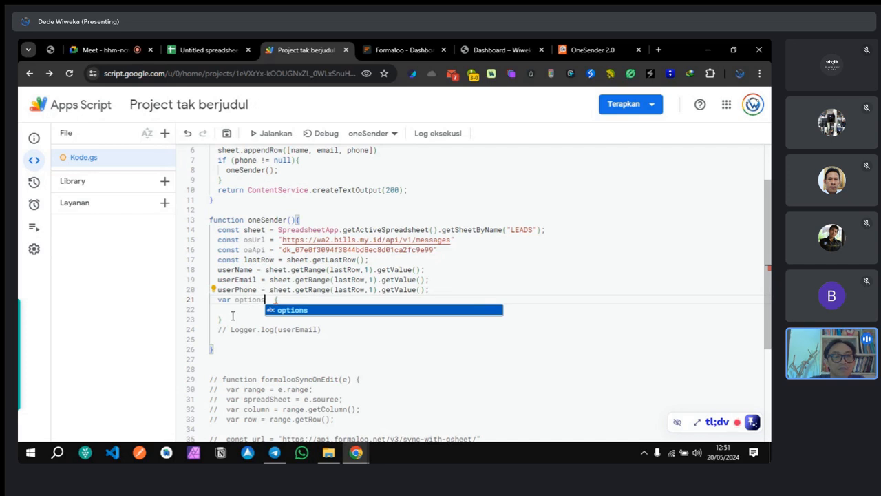
Step: Below the options block, start a UrlFetchApp.fetch( call using autocomplete
{"action": "left_click", "coordinate": [232, 315]}
{"action": "key", "text": "Return"}
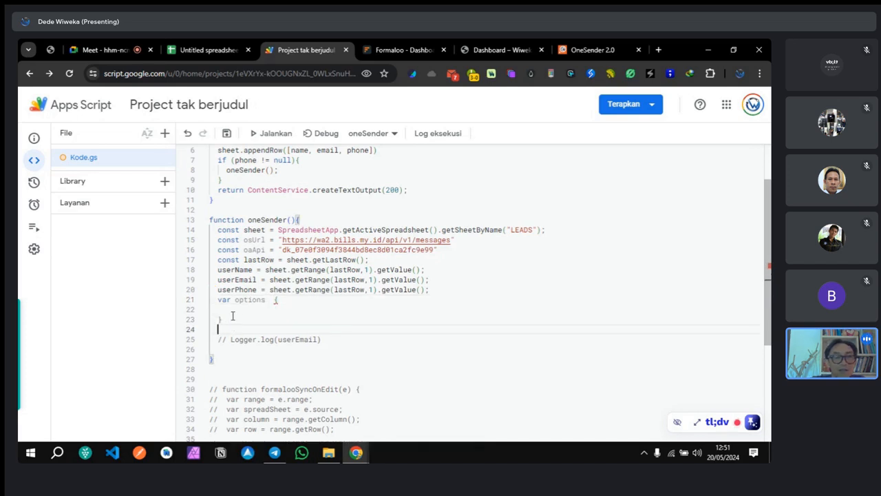
{"action": "type", "text": "Url"}
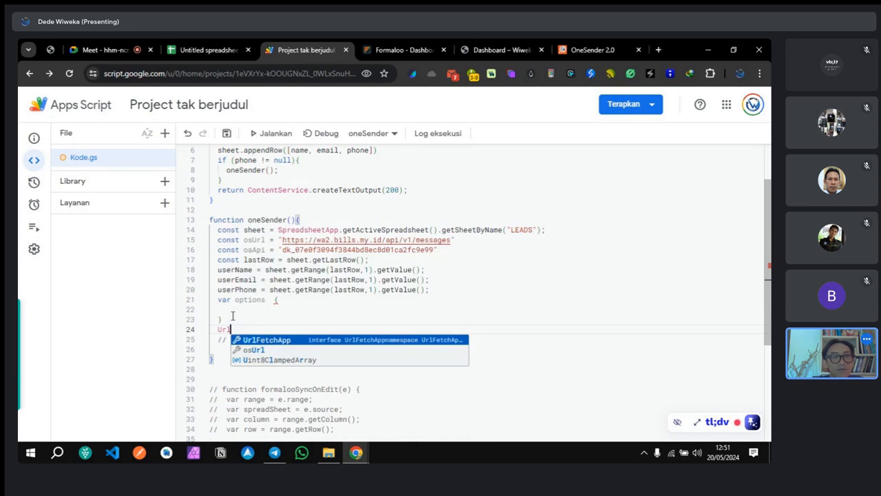
{"action": "left_click", "coordinate": [284, 342]}
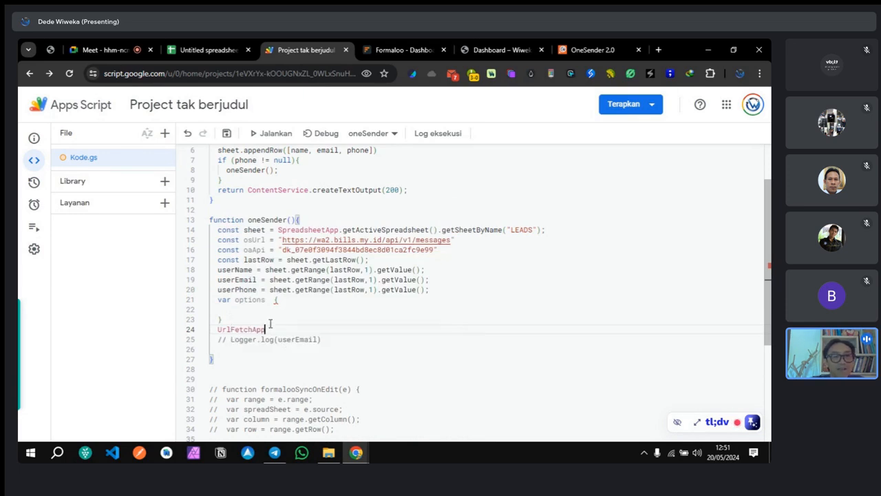
{"action": "type", "text": ".fe"}
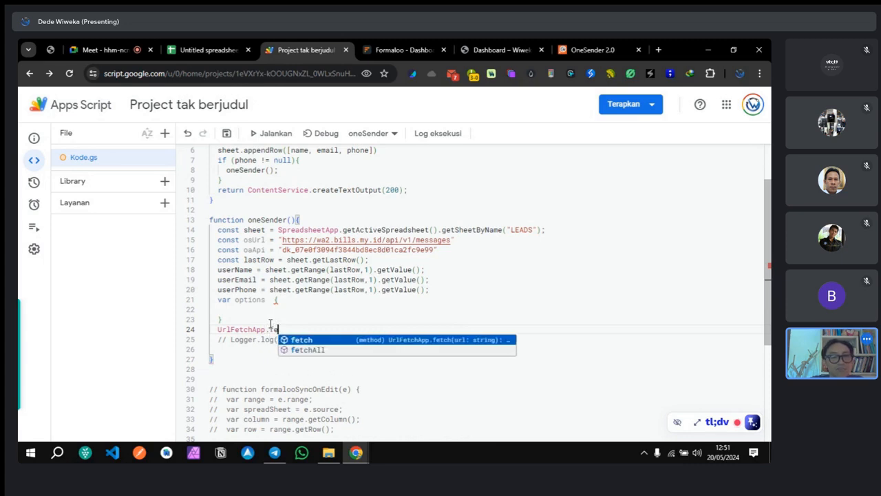
{"action": "key", "text": "Return"}
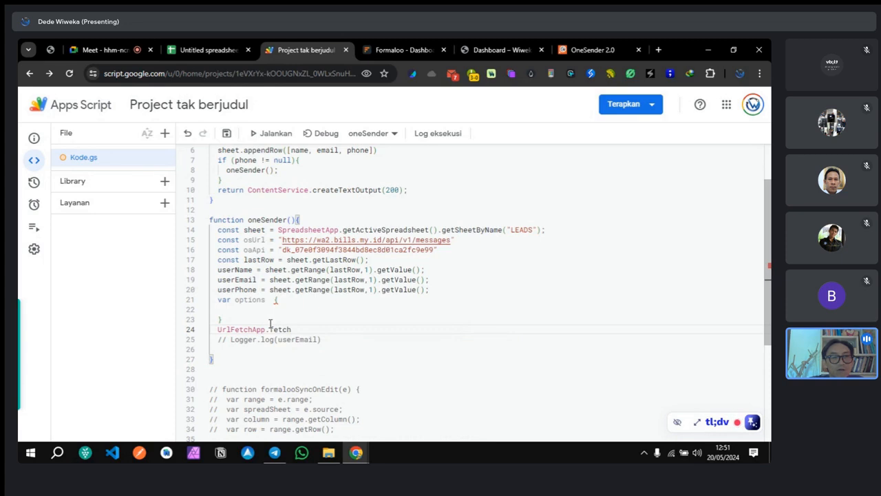
{"action": "type", "text": "("}
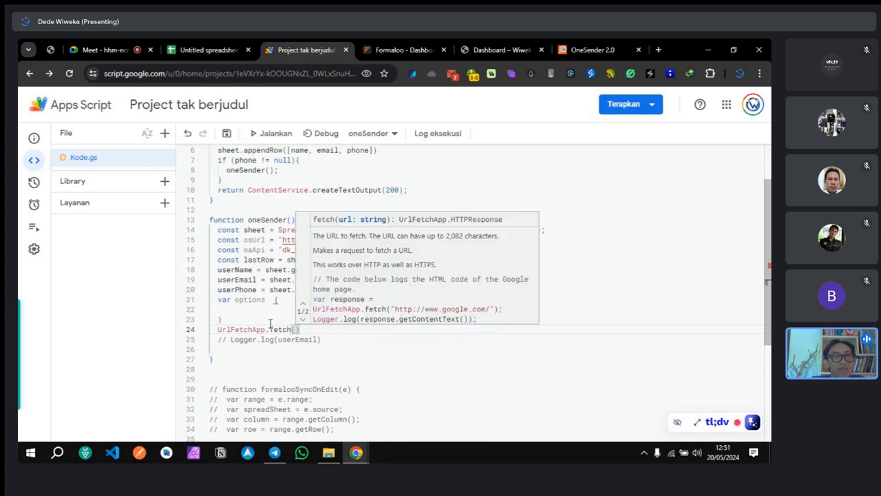
Step: Pass osUrl and options as the fetch arguments and end the line with a semicolon
{"action": "left_click", "coordinate": [262, 239]}
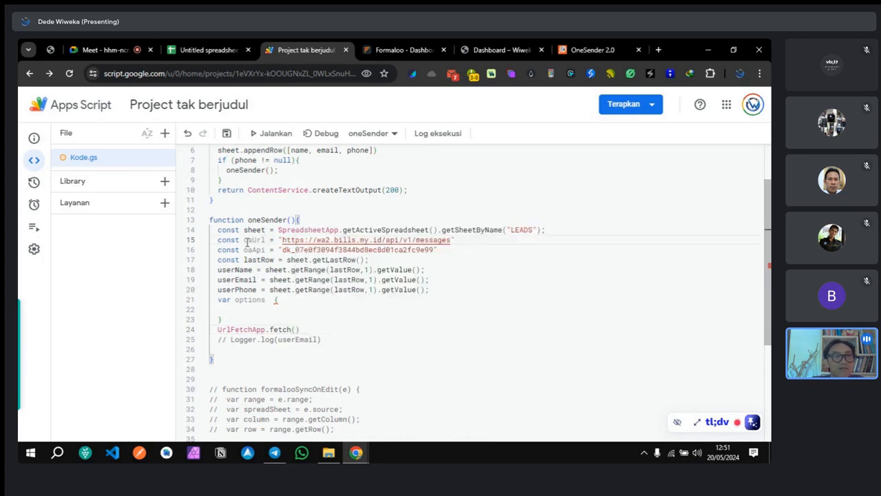
{"action": "double_click", "coordinate": [262, 240]}
{"action": "key", "text": "ctrl+c"}
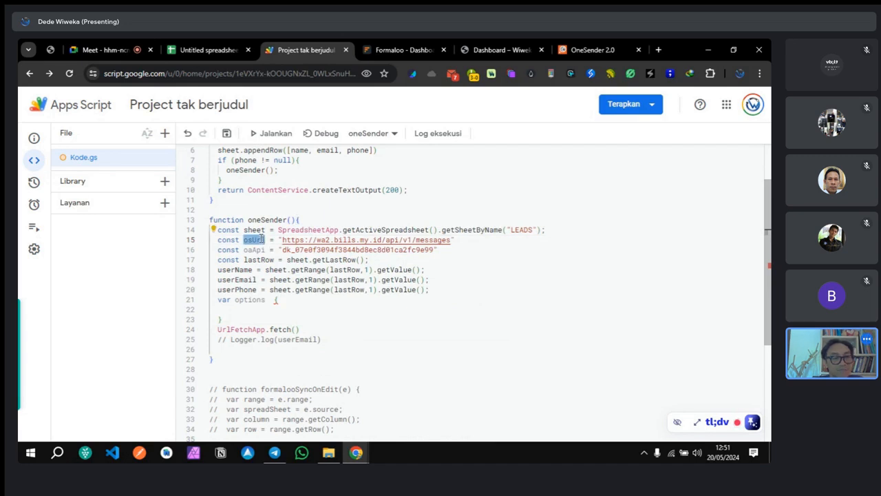
{"action": "left_click", "coordinate": [295, 329]}
{"action": "key", "text": "ctrl+v"}
{"action": "type", "text": ","}
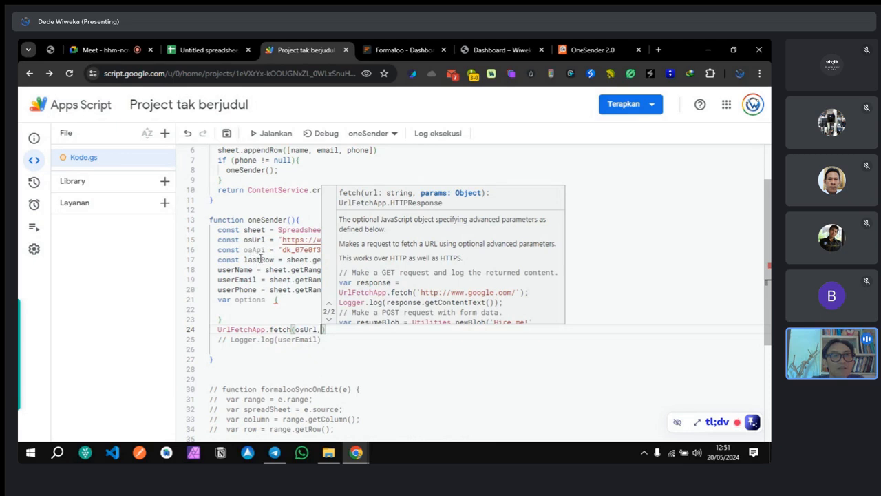
{"action": "double_click", "coordinate": [250, 300]}
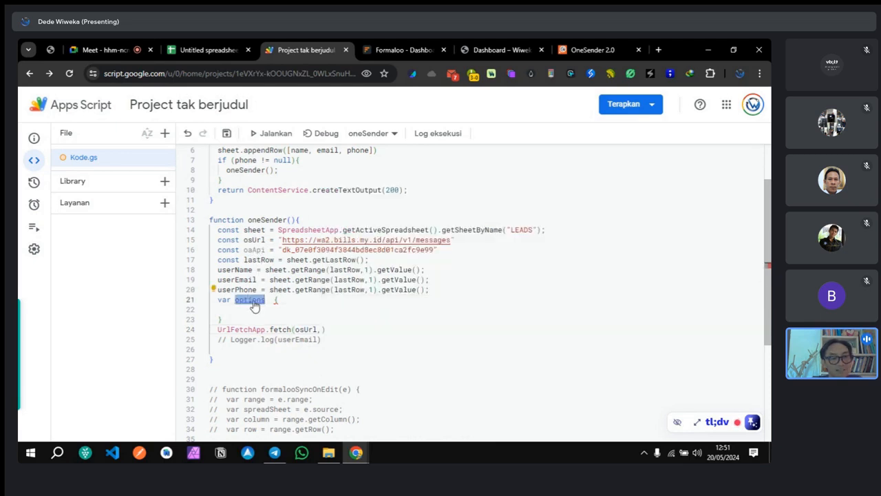
{"action": "left_click", "coordinate": [323, 334]}
{"action": "type", "text": "options"}
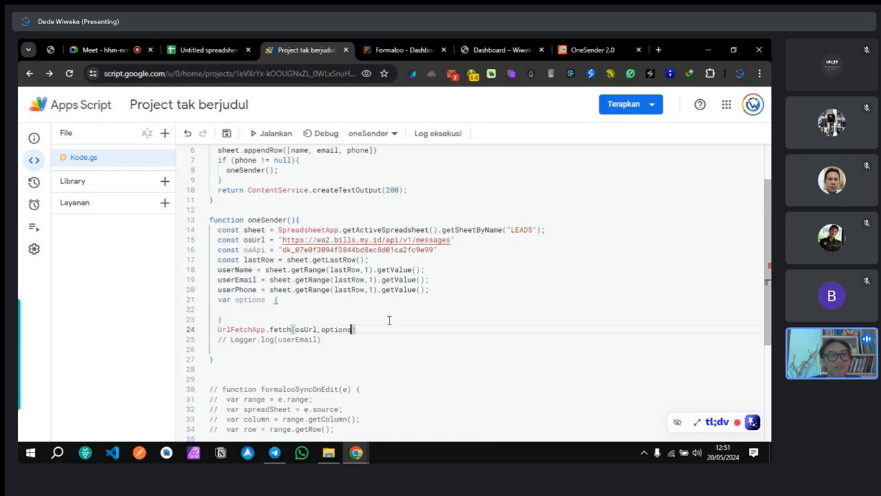
{"action": "left_click", "coordinate": [380, 320]}
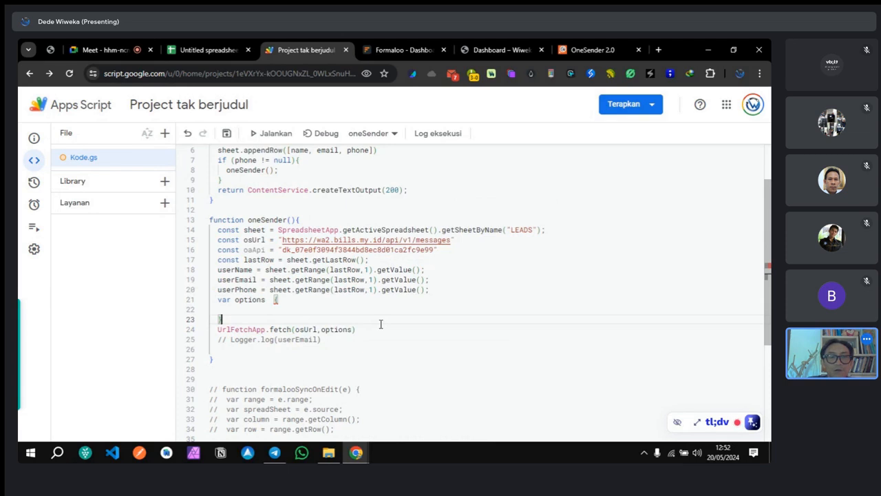
{"action": "left_click", "coordinate": [383, 329]}
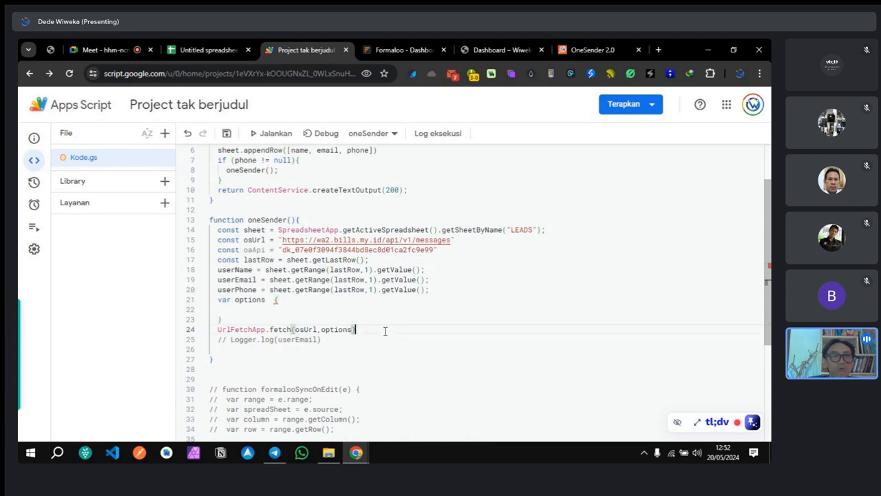
{"action": "type", "text": ";"}
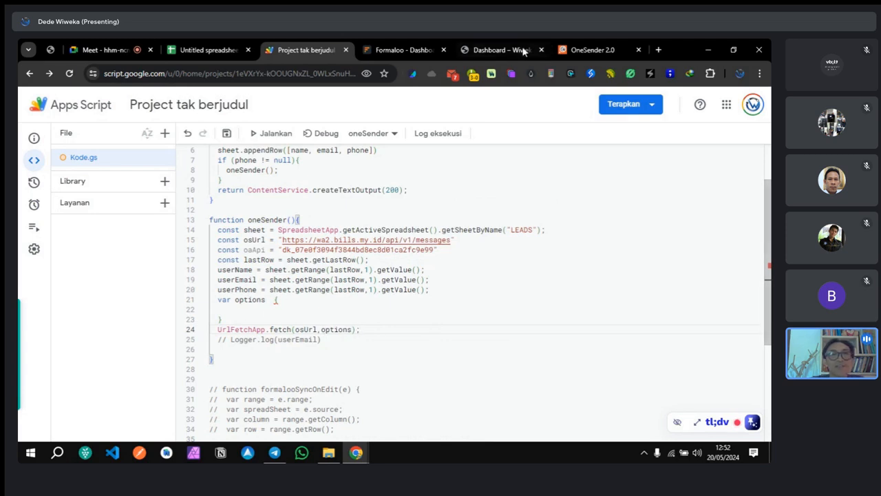
{"action": "left_click", "coordinate": [581, 50]}
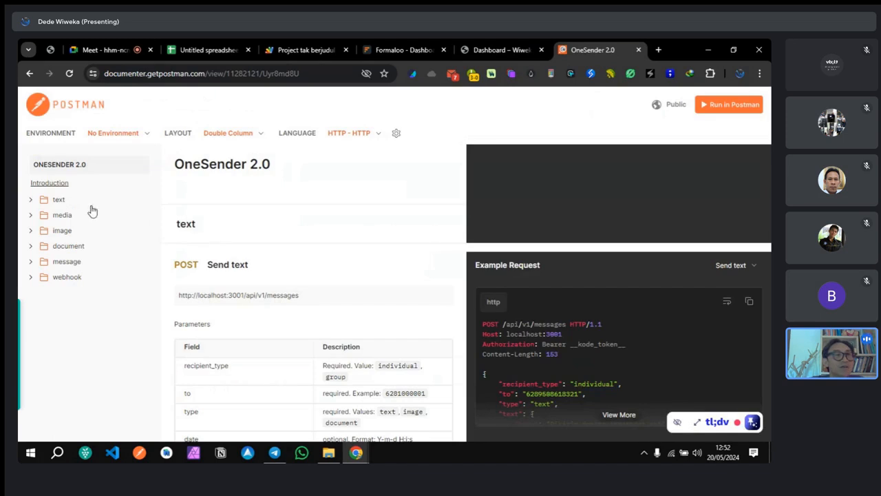
{"action": "left_click", "coordinate": [65, 200]}
{"action": "scroll", "coordinate": [299, 242], "scroll_direction": "down", "scroll_amount": 5}
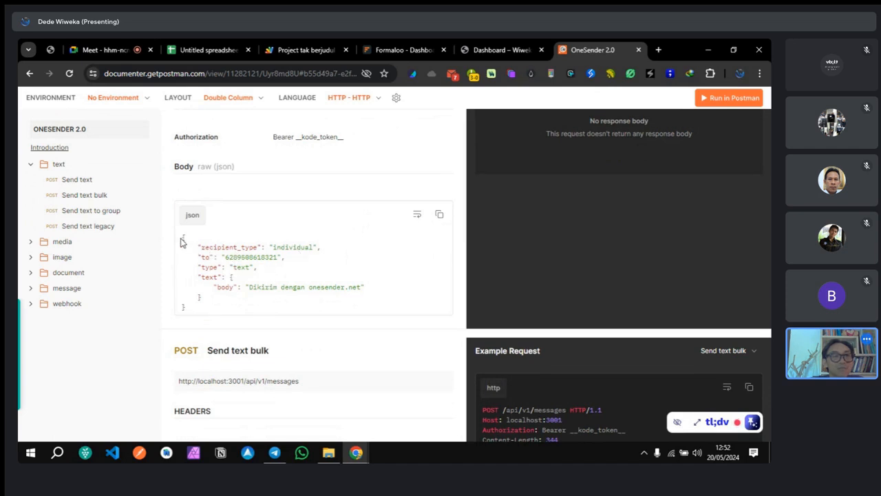
{"action": "left_click_drag", "start_coordinate": [182, 239], "coordinate": [195, 314]}
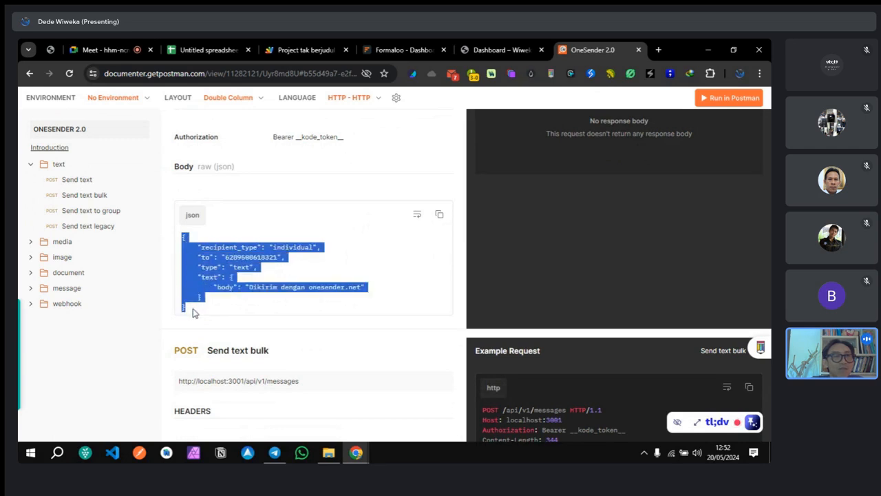
{"action": "left_click", "coordinate": [312, 240]}
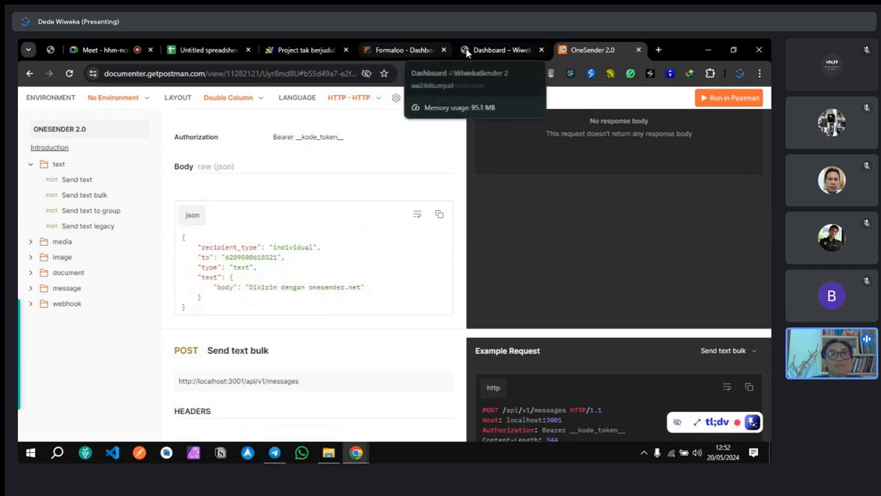
{"action": "left_click", "coordinate": [302, 50]}
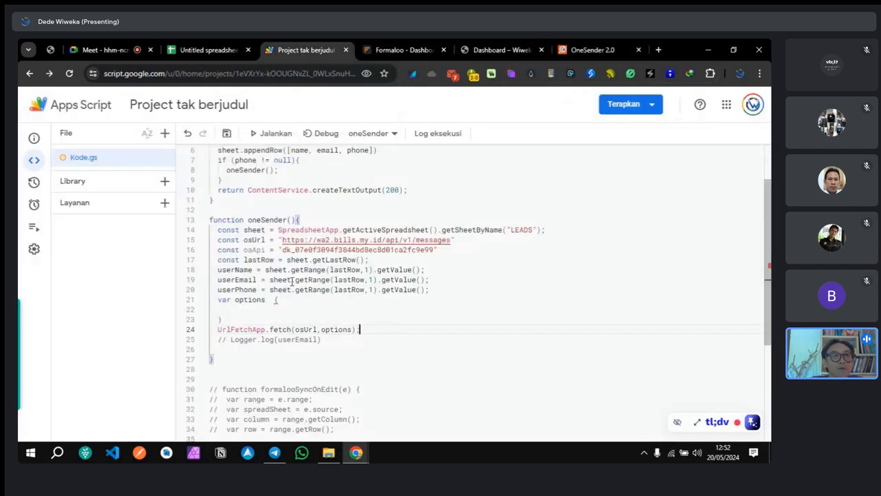
Step: Insert ' = ' before the options brace on line 21 to make options an object assignment
{"action": "scroll", "coordinate": [264, 284], "scroll_direction": "down", "scroll_amount": 3}
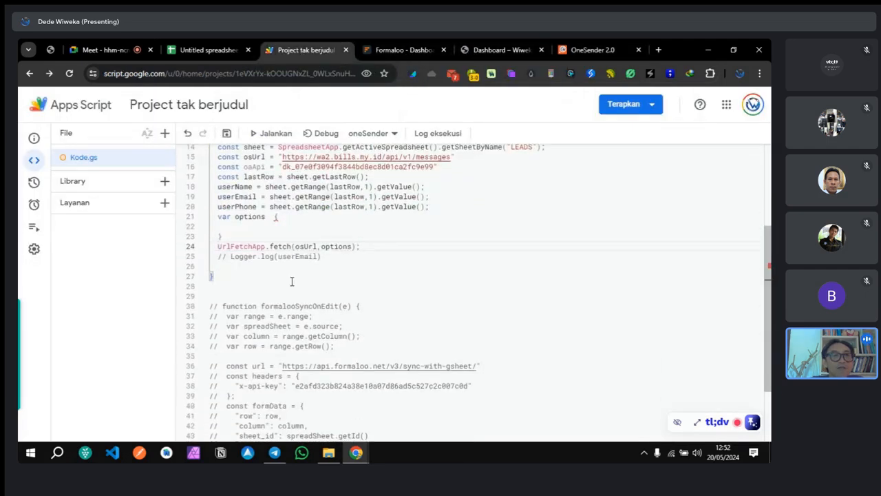
{"action": "left_click", "coordinate": [272, 217]}
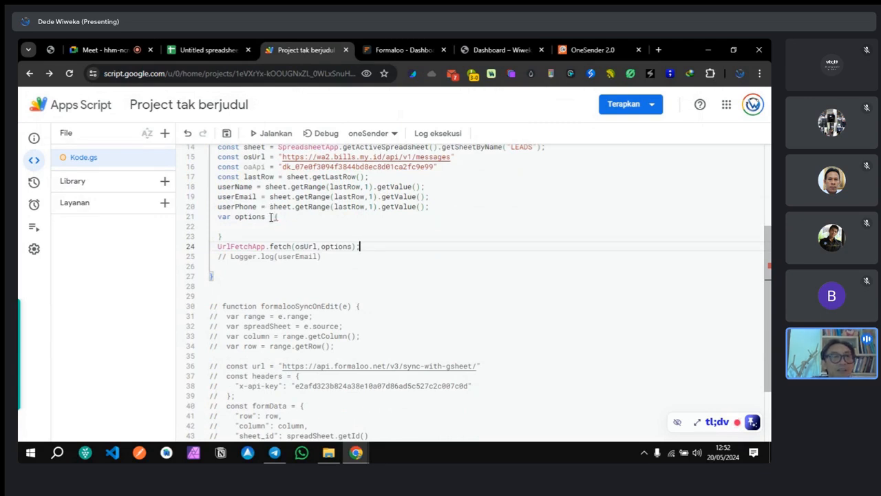
{"action": "type", "text": "="}
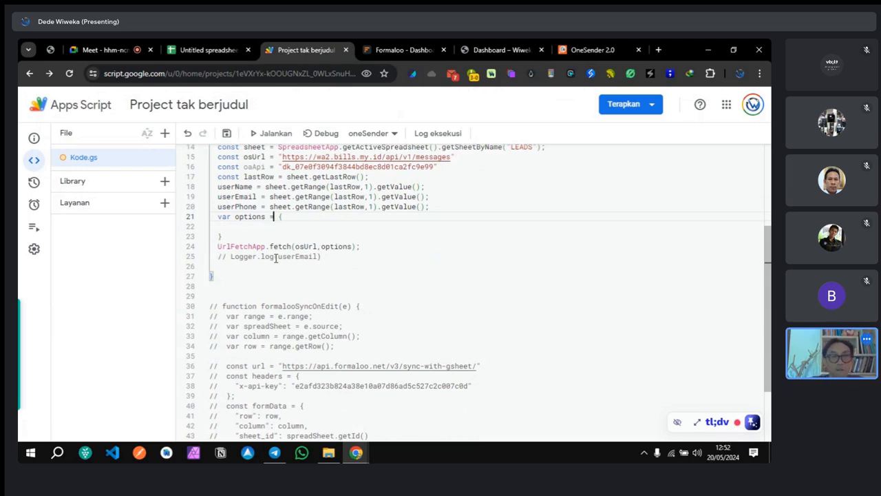
Step: Review the OneSender API documentation for the request format
{"action": "left_click", "coordinate": [592, 50]}
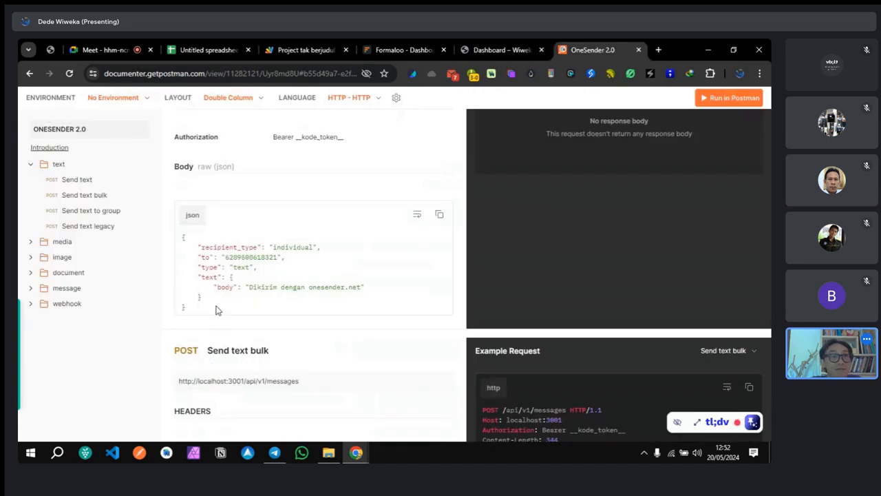
{"action": "scroll", "coordinate": [216, 310], "scroll_direction": "down", "scroll_amount": 4}
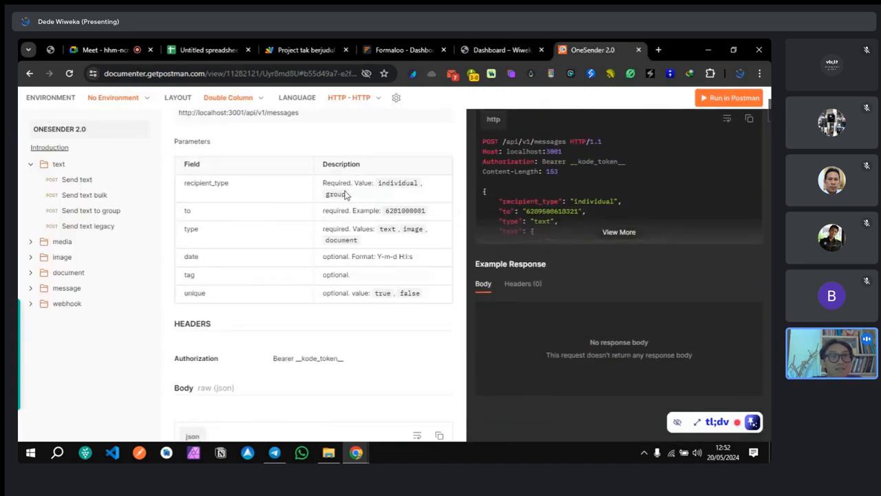
{"action": "scroll", "coordinate": [290, 237], "scroll_direction": "up", "scroll_amount": 2}
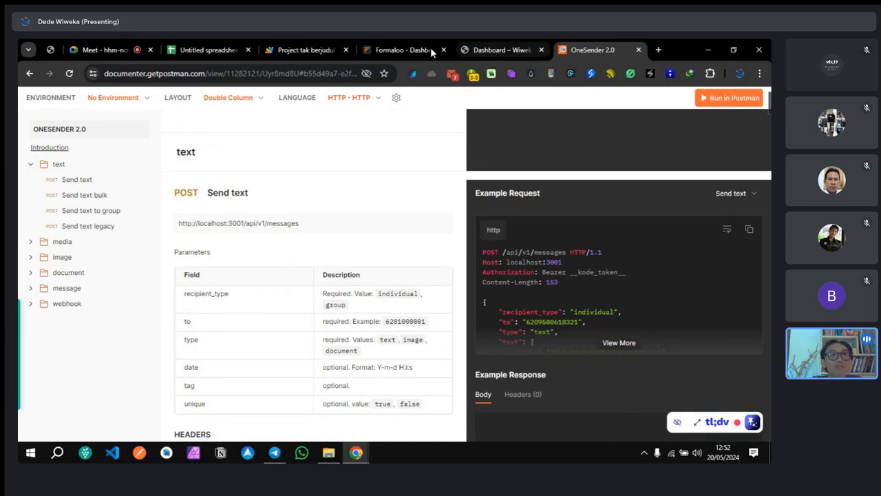
Step: Add a method: "POST" line inside the options object, then recheck the Send text docs
{"action": "left_click", "coordinate": [306, 50]}
{"action": "left_click", "coordinate": [298, 219]}
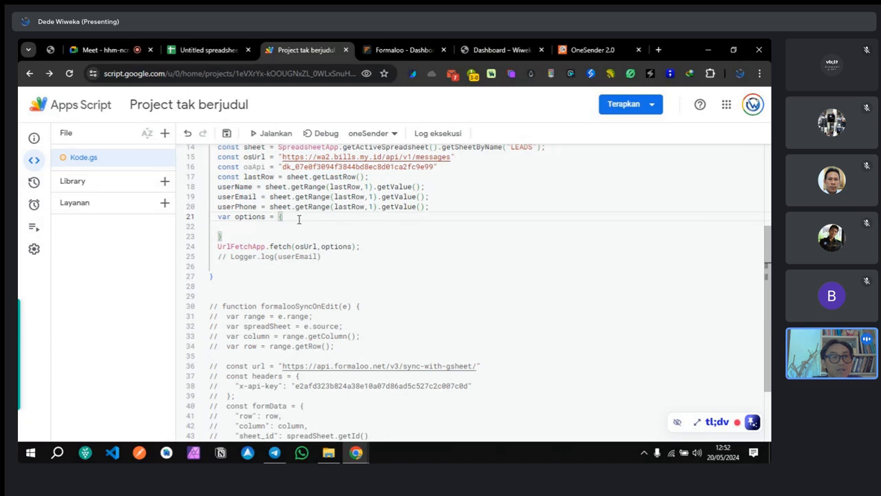
{"action": "key", "text": "Return"}
{"action": "type", "text": "method :"}
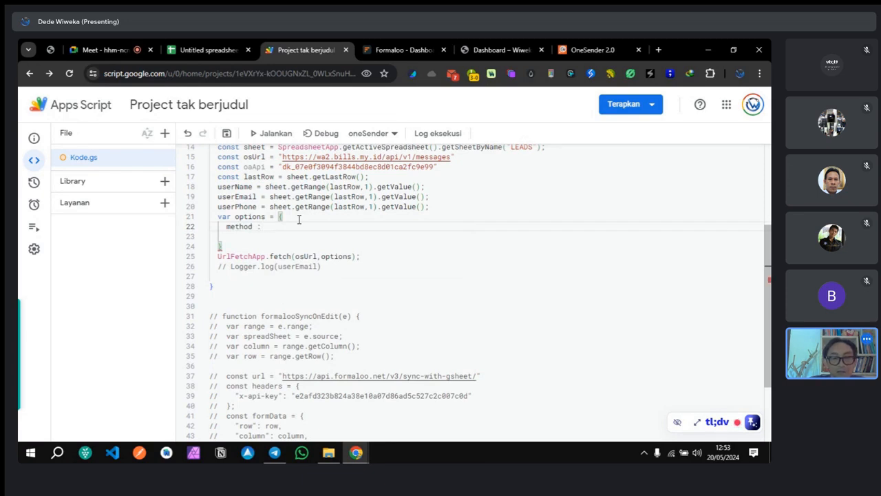
{"action": "key", "text": "BackSpace"}
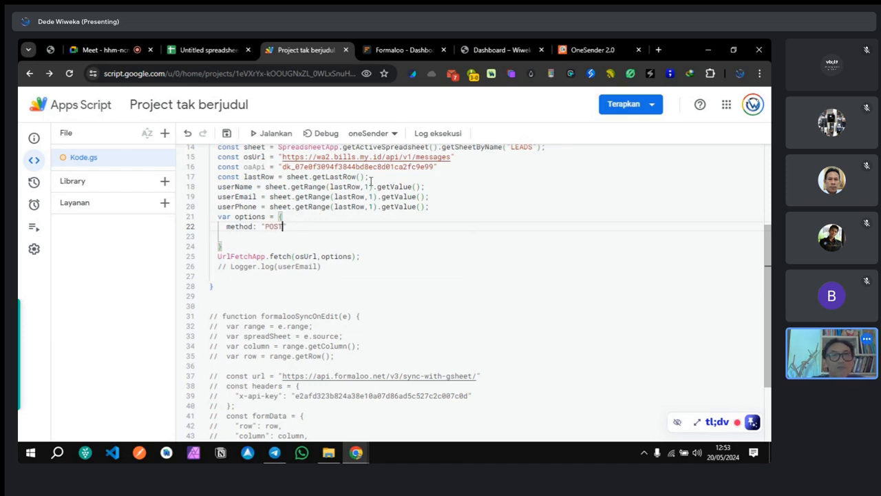
{"action": "left_click", "coordinate": [576, 55]}
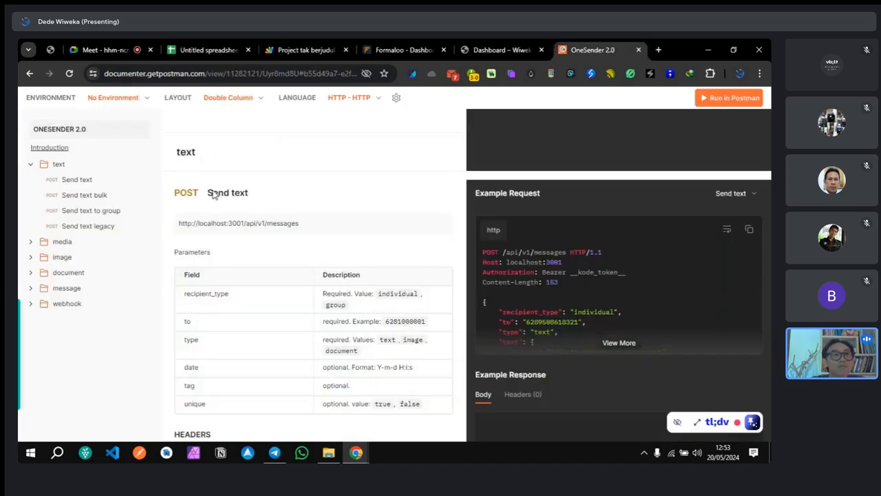
Step: Check the Send text parameters, then open a new line after method: "POST" in the options object
{"action": "scroll", "coordinate": [213, 191], "scroll_direction": "down", "scroll_amount": 2}
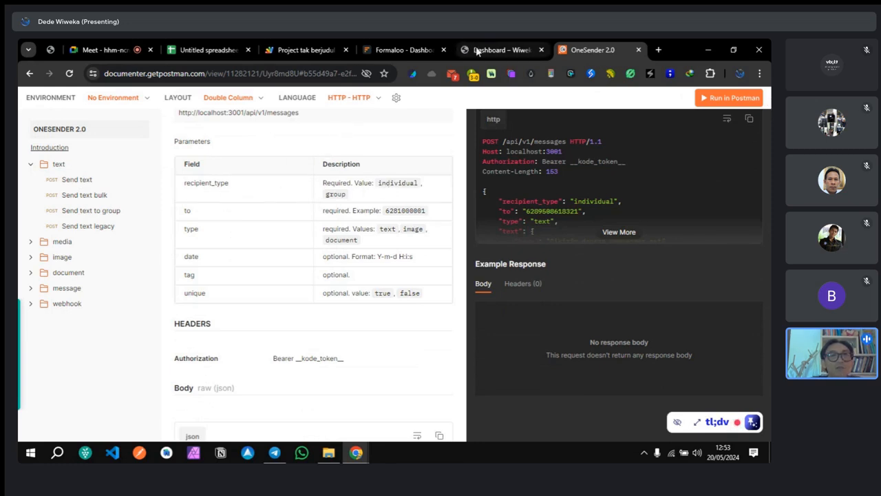
{"action": "scroll", "coordinate": [290, 226], "scroll_direction": "down", "scroll_amount": 1}
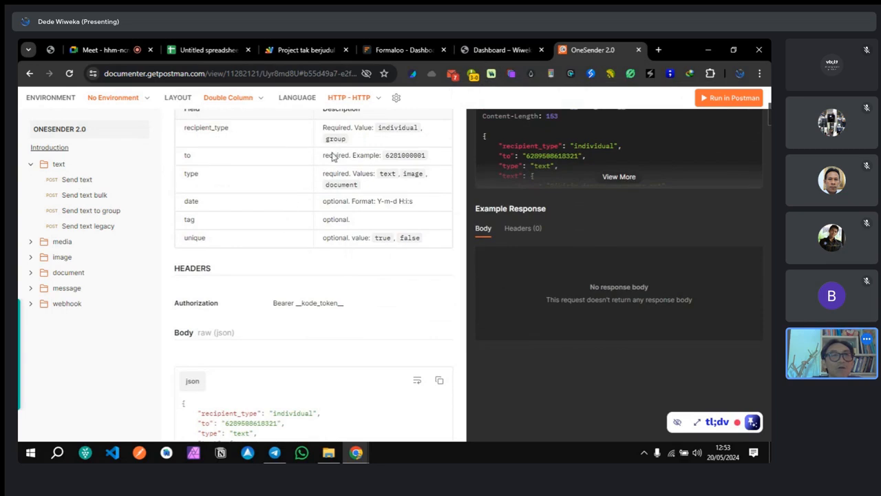
{"action": "scroll", "coordinate": [241, 171], "scroll_direction": "up", "scroll_amount": 1}
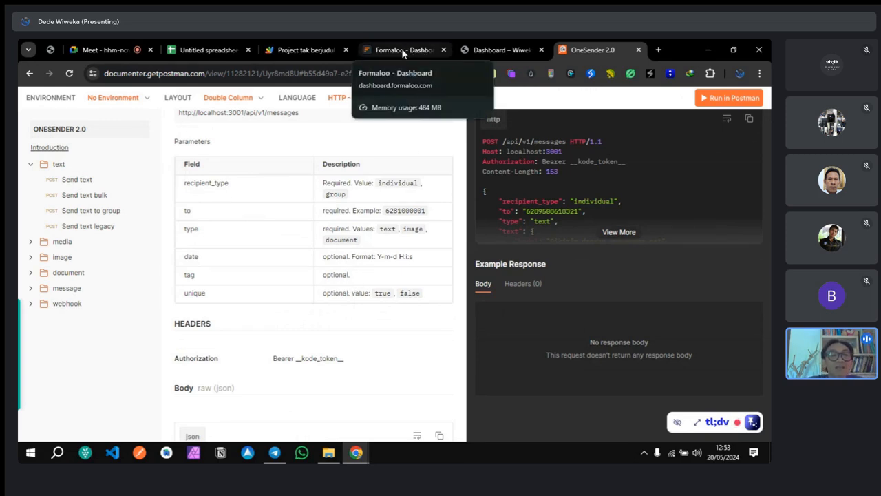
{"action": "left_click", "coordinate": [310, 51]}
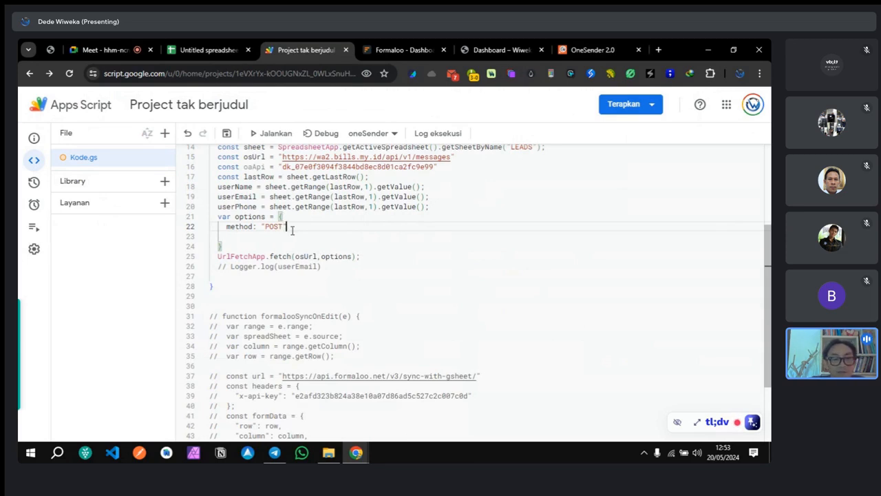
{"action": "key", "text": "Return"}
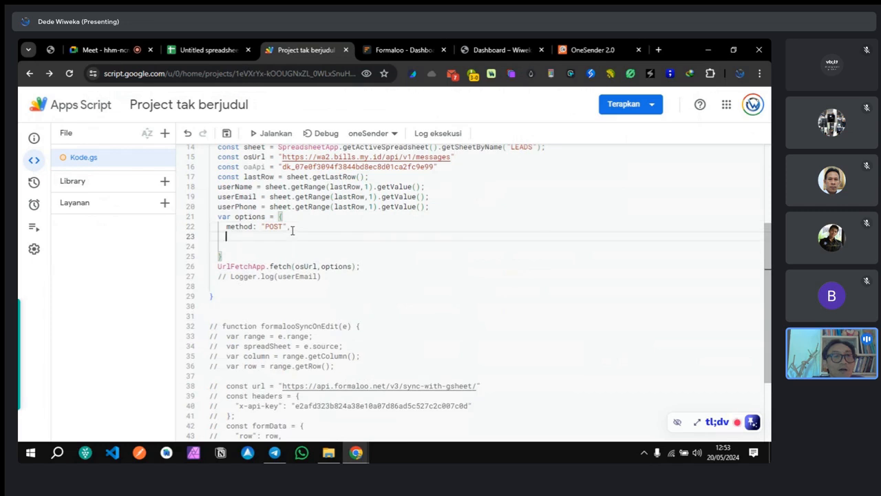